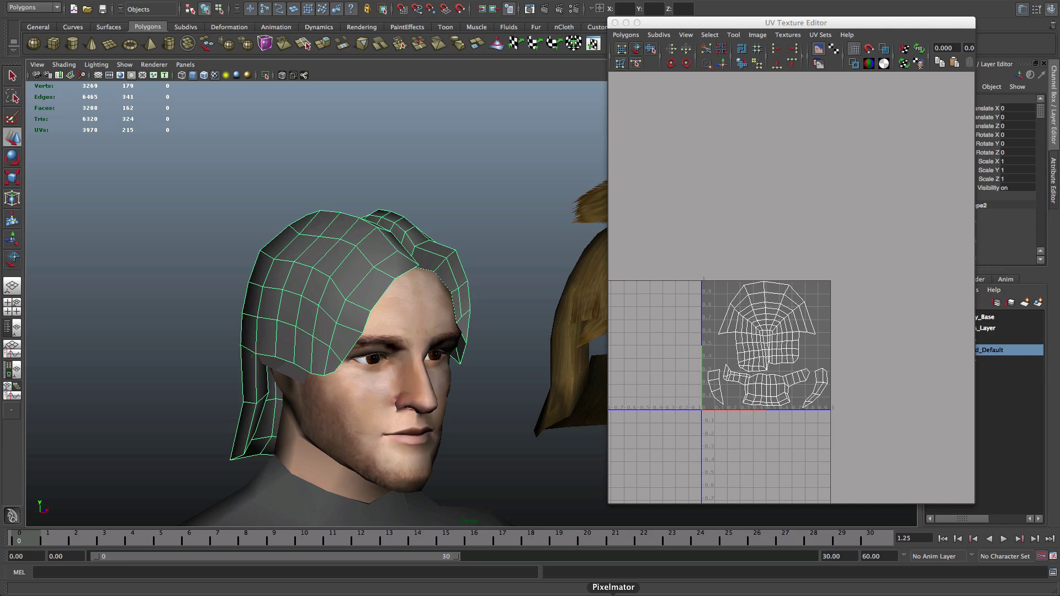
# Step: Select all of the hair mesh's UV shells with the Move UV Shell tool and clear the selection
pyautogui.rightClick(449, 253)
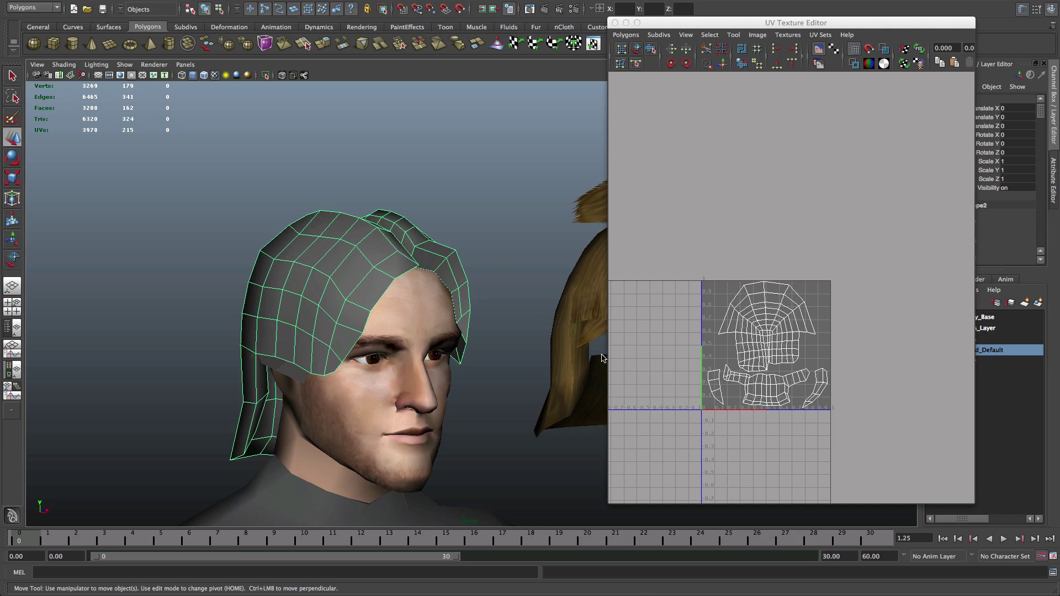
pyautogui.click(469, 241)
pyautogui.click(437, 250)
pyautogui.click(866, 265)
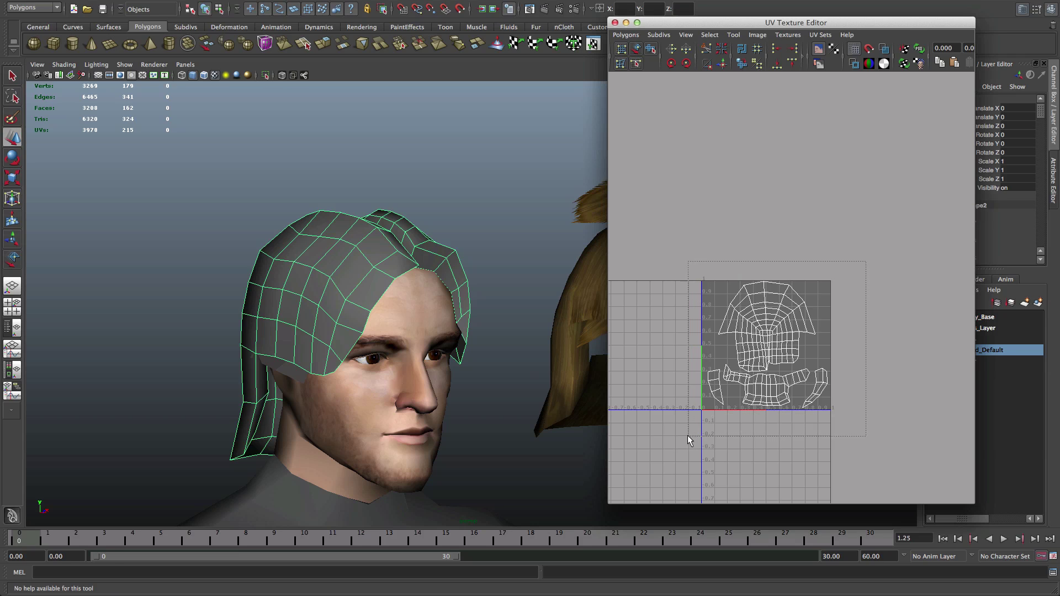
pyautogui.click(637, 49)
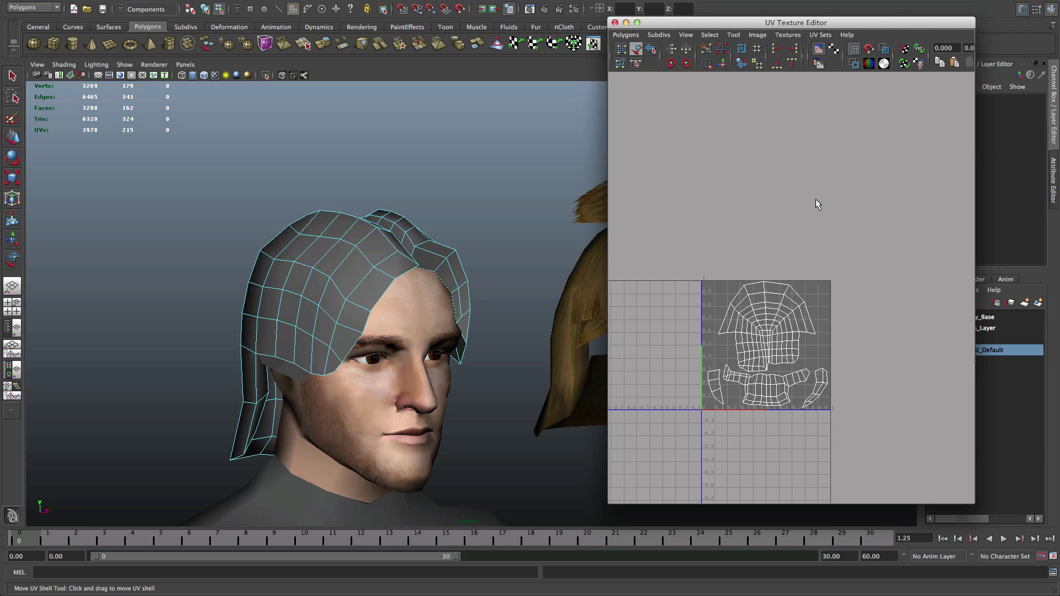
pyautogui.moveTo(816, 201); pyautogui.dragTo(707, 450)
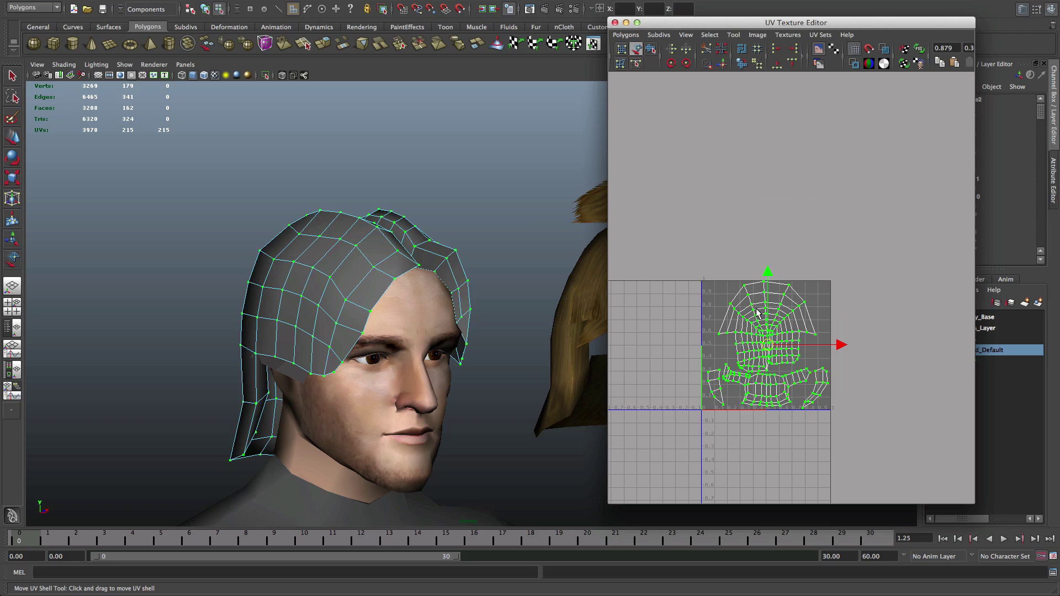
pyautogui.click(647, 193)
pyautogui.click(625, 35)
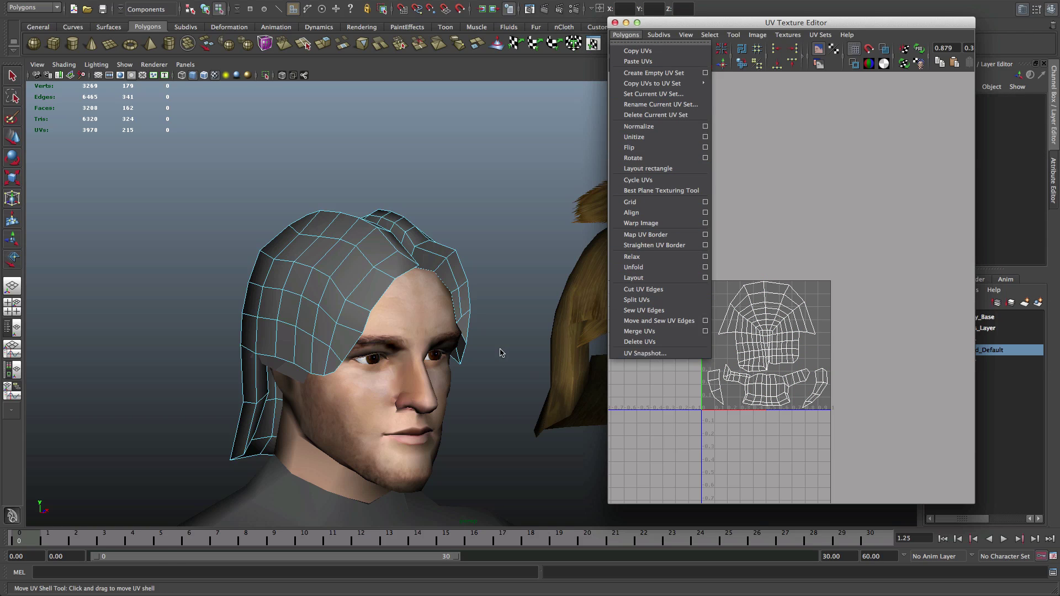
pyautogui.click(393, 269)
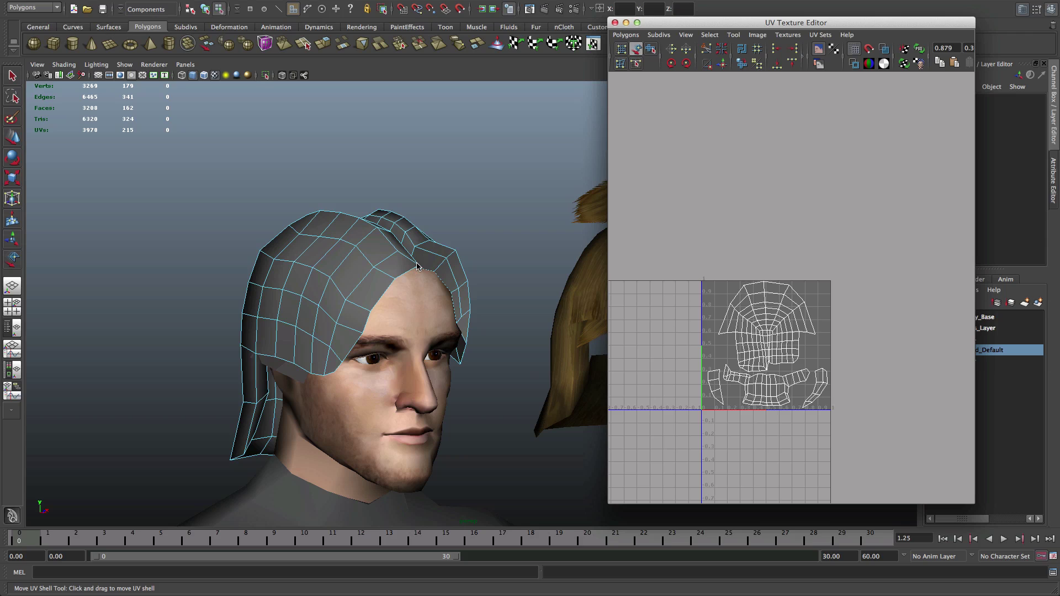
# Step: Return the hair mesh to object mode and bring up the UV Texture Editor for it
pyautogui.moveTo(417, 264); pyautogui.dragTo(467, 250, button='right')
pyautogui.click(384, 255)
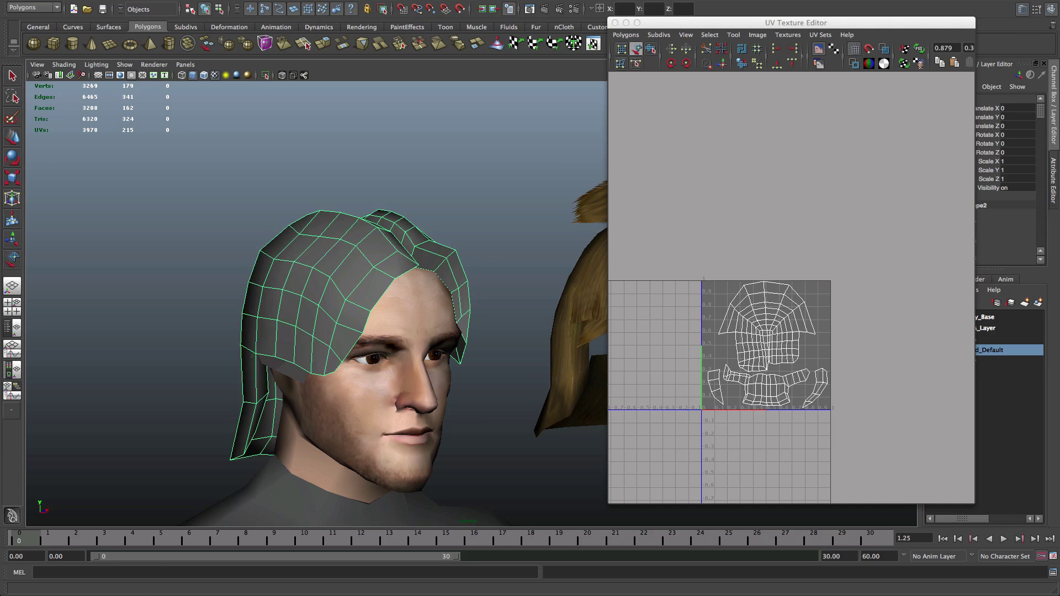
pyautogui.click(565, 0)
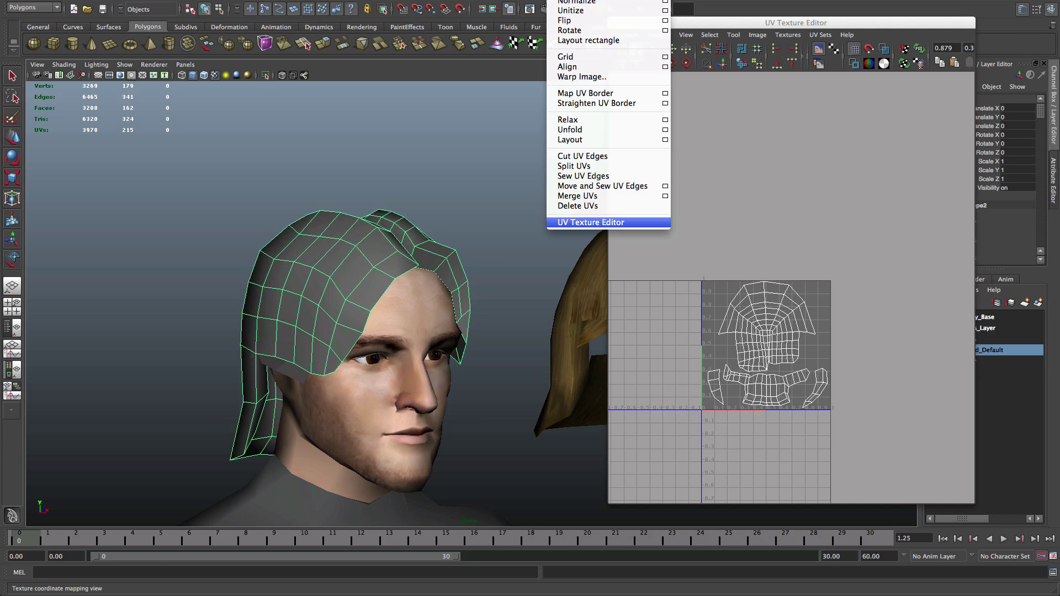
pyautogui.click(593, 225)
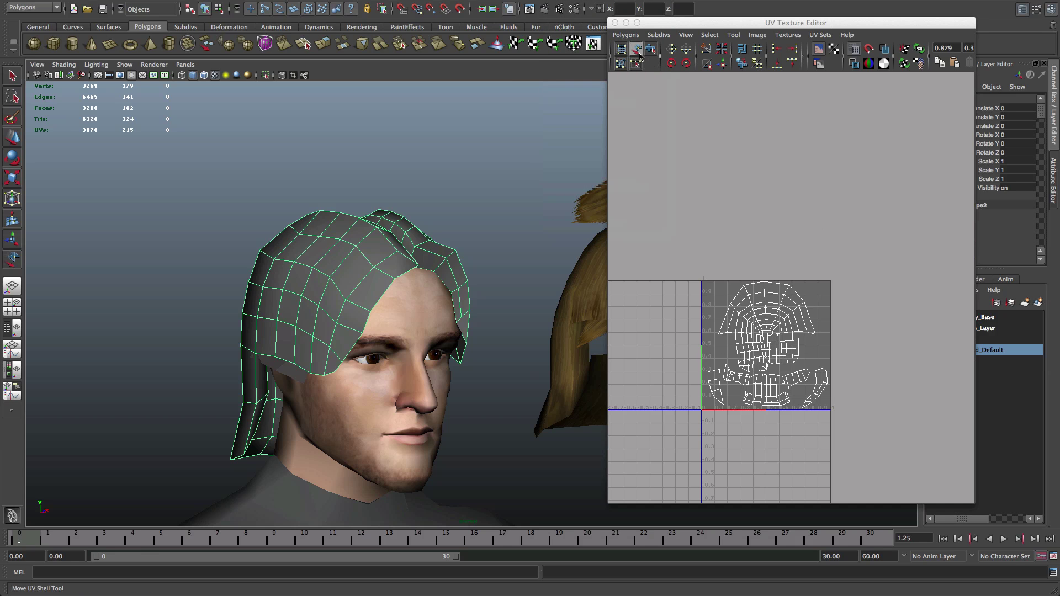
# Step: Move the UV Texture Editor clear of the layer list and open the UV Snapshot options for the hair mesh
pyautogui.moveTo(665, 23); pyautogui.dragTo(603, 86)
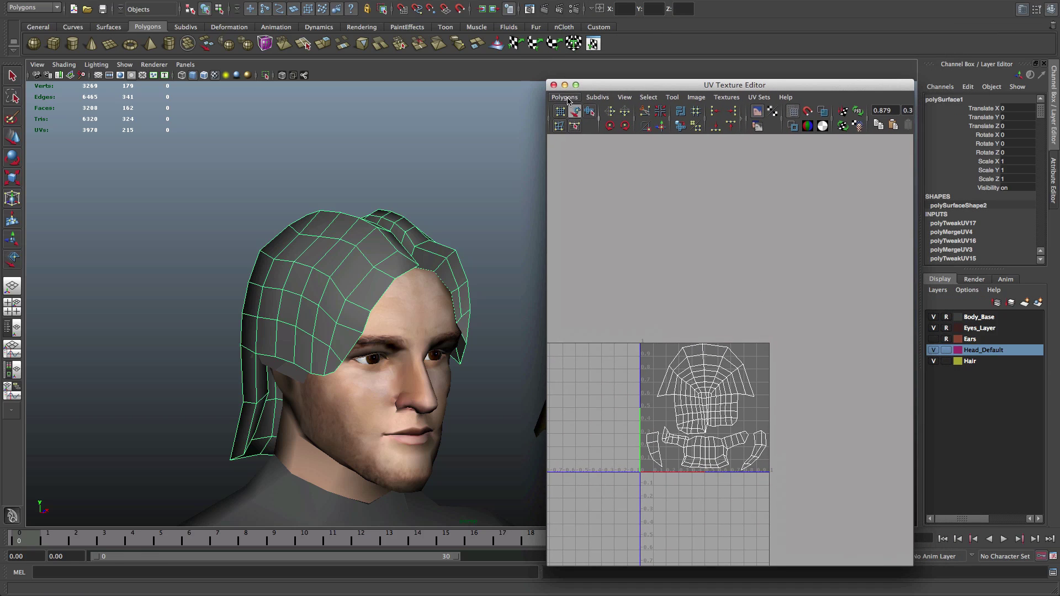
pyautogui.click(566, 97)
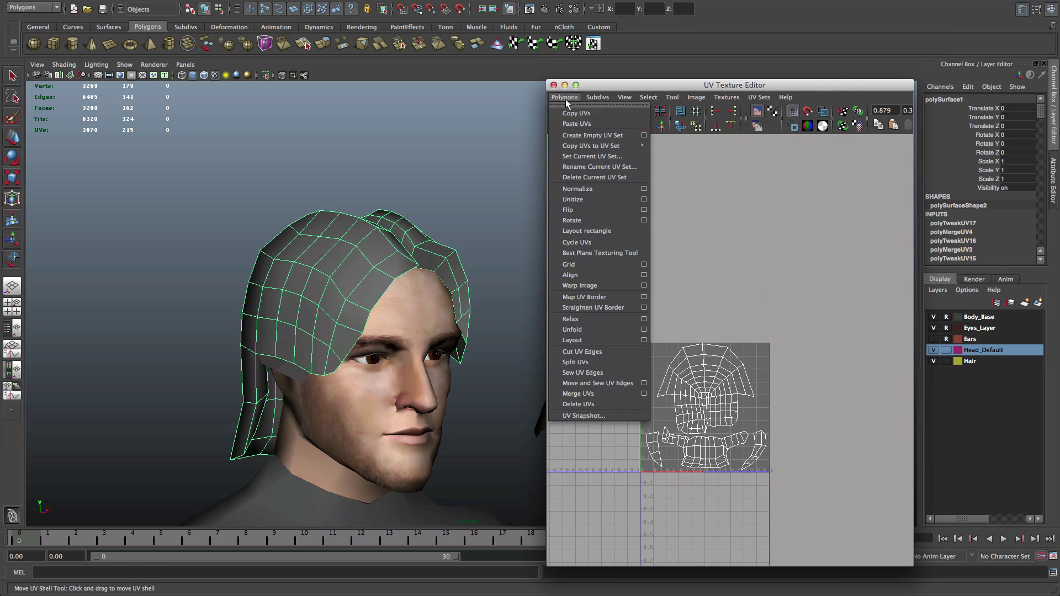
pyautogui.click(584, 416)
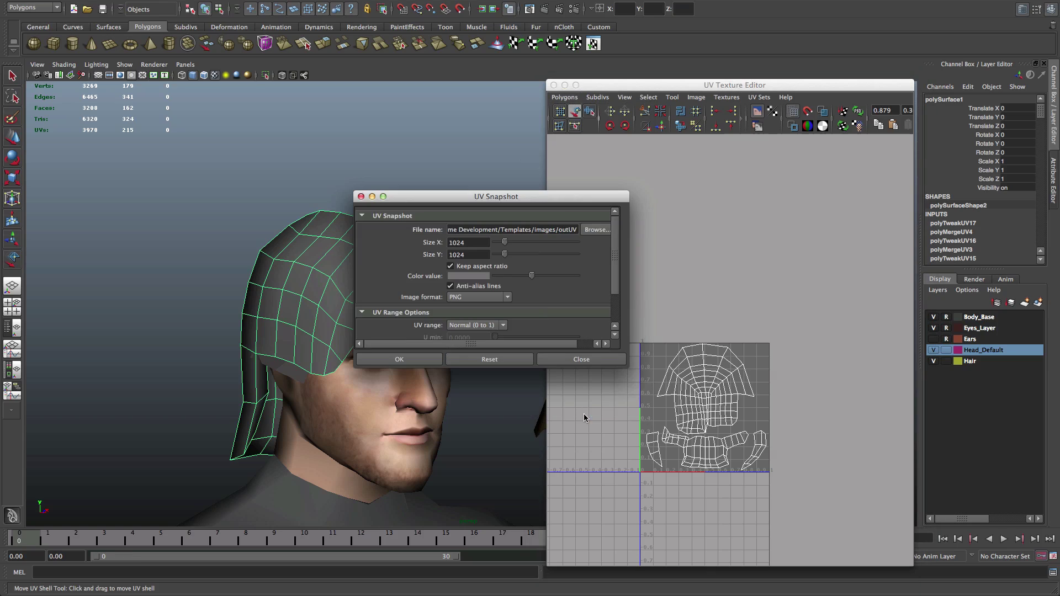
# Step: Set the UV snapshot's save location to the temp folder on the desktop with the file name image
pyautogui.doubleClick(454, 242)
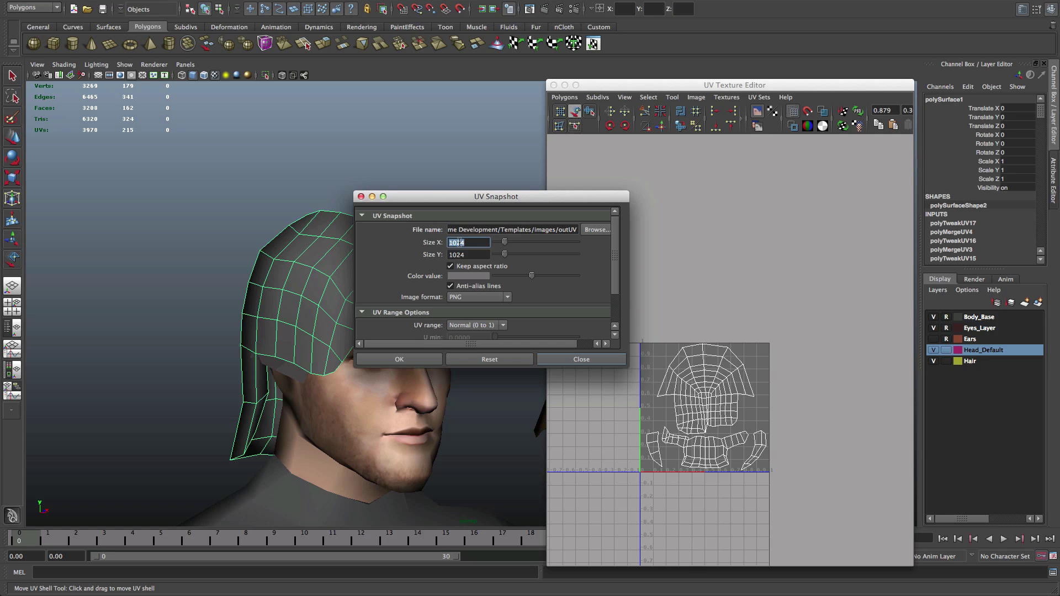
pyautogui.click(587, 237)
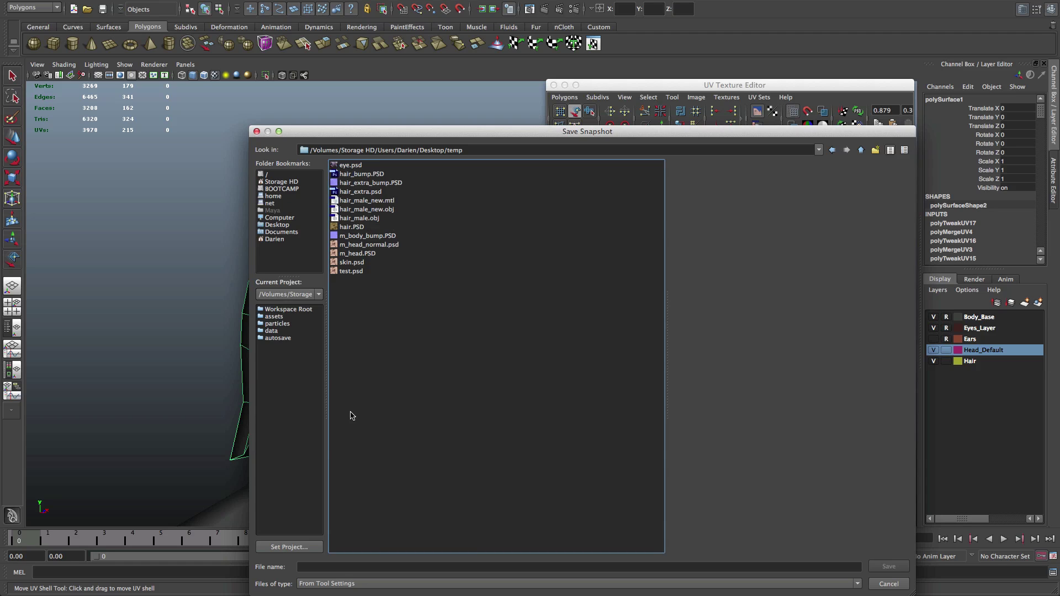
pyautogui.click(337, 566)
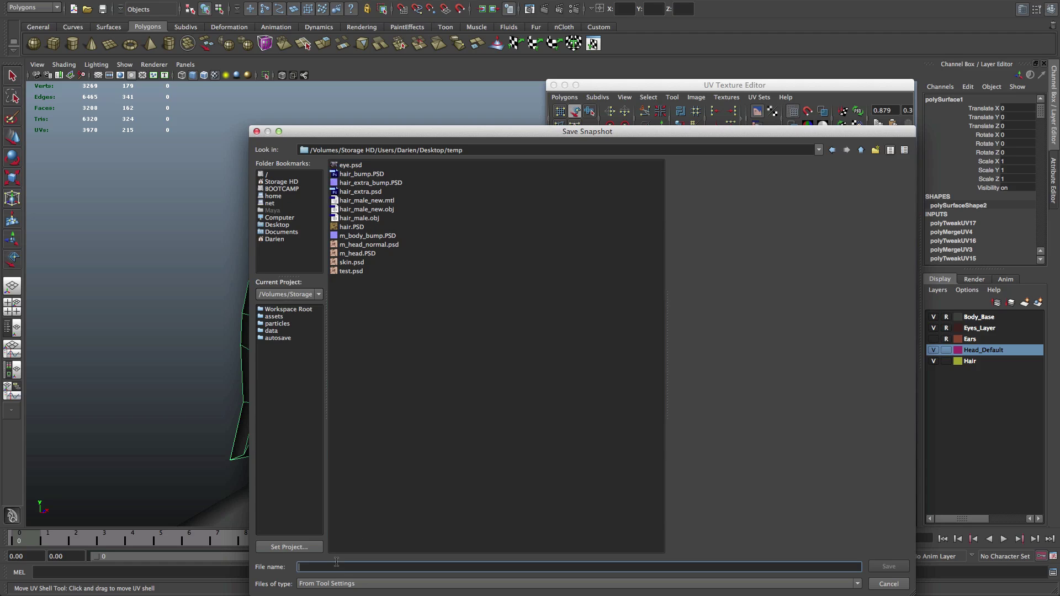
pyautogui.write('image')
pyautogui.press('Return')
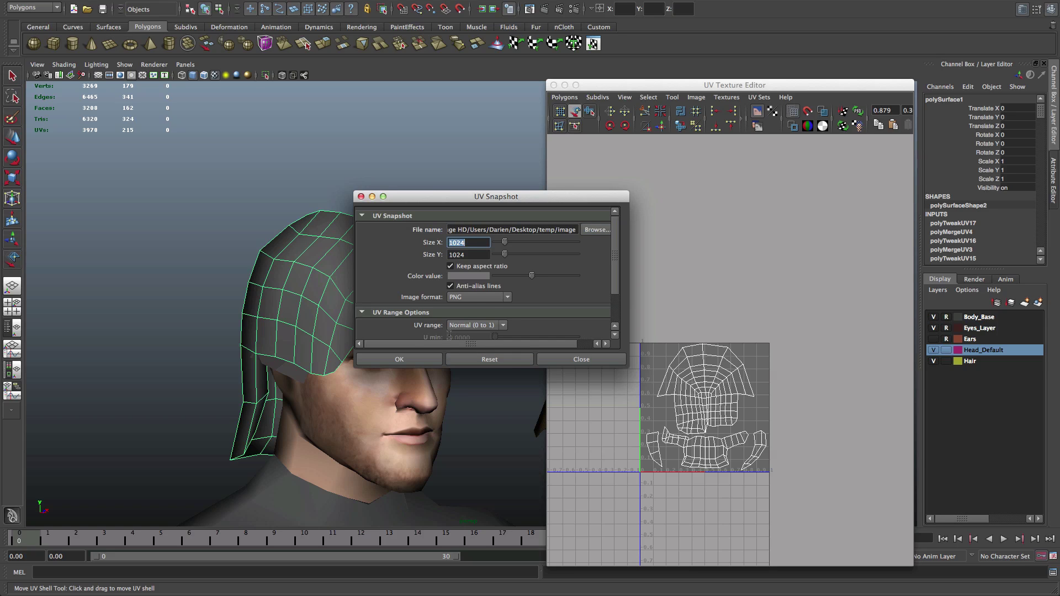
# Step: Choose PNG as the image format and export the UV snapshot at 1024 by 1024
pyautogui.click(472, 297)
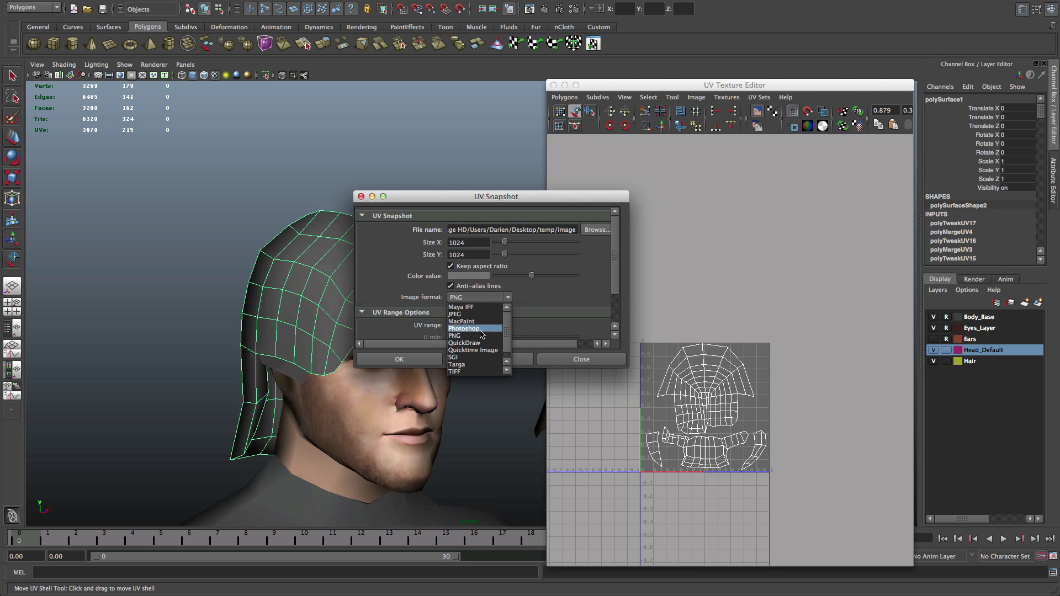
pyautogui.click(462, 336)
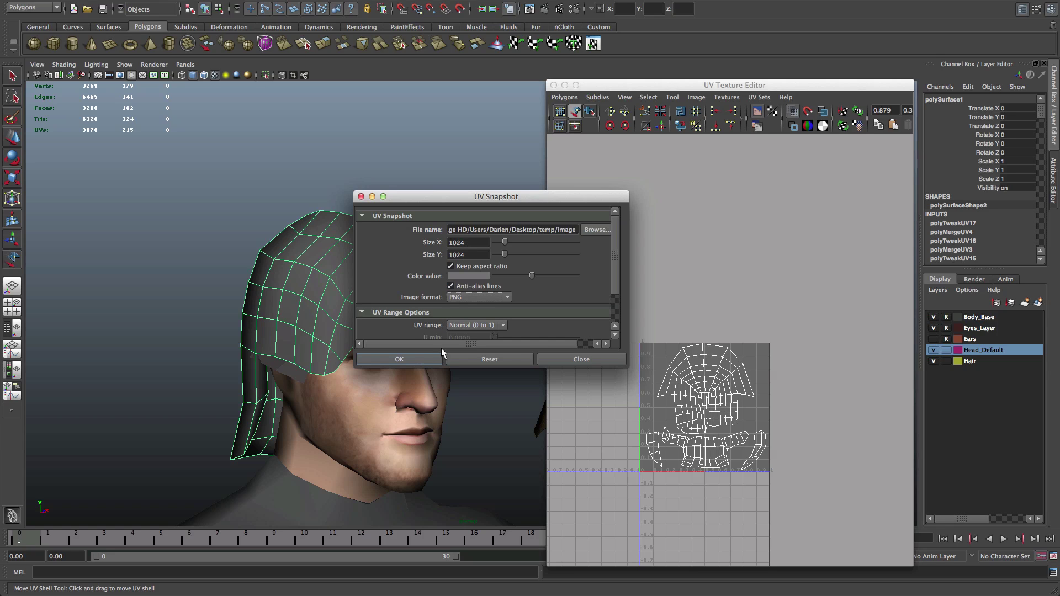
pyautogui.click(432, 359)
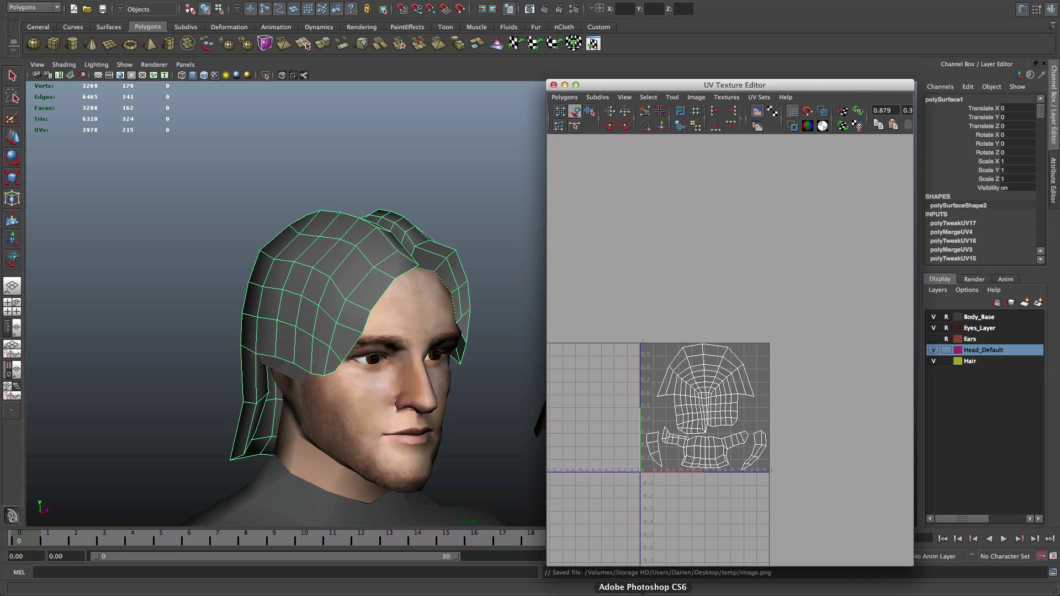
# Step: Switch to Photoshop, open image.png from the temp folder and view it at 100%
pyautogui.click(642, 595)
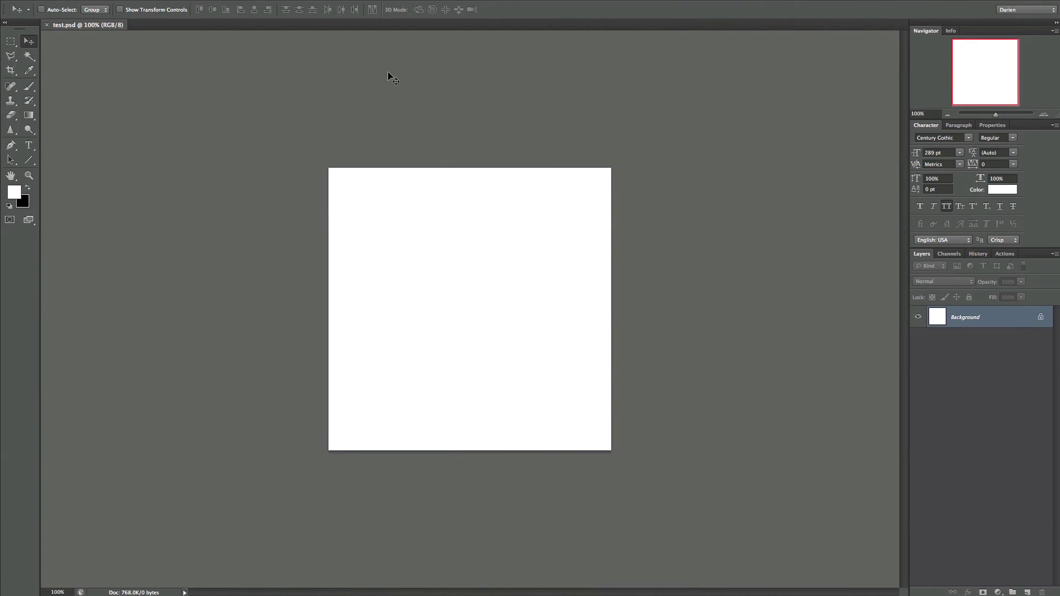
pyautogui.click(87, 0)
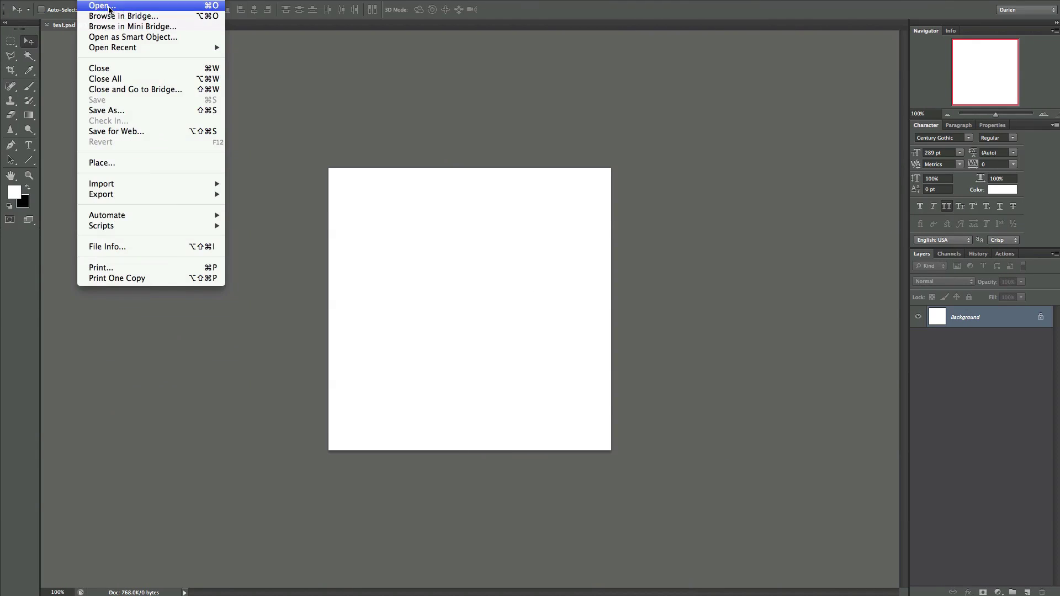
pyautogui.click(105, 5)
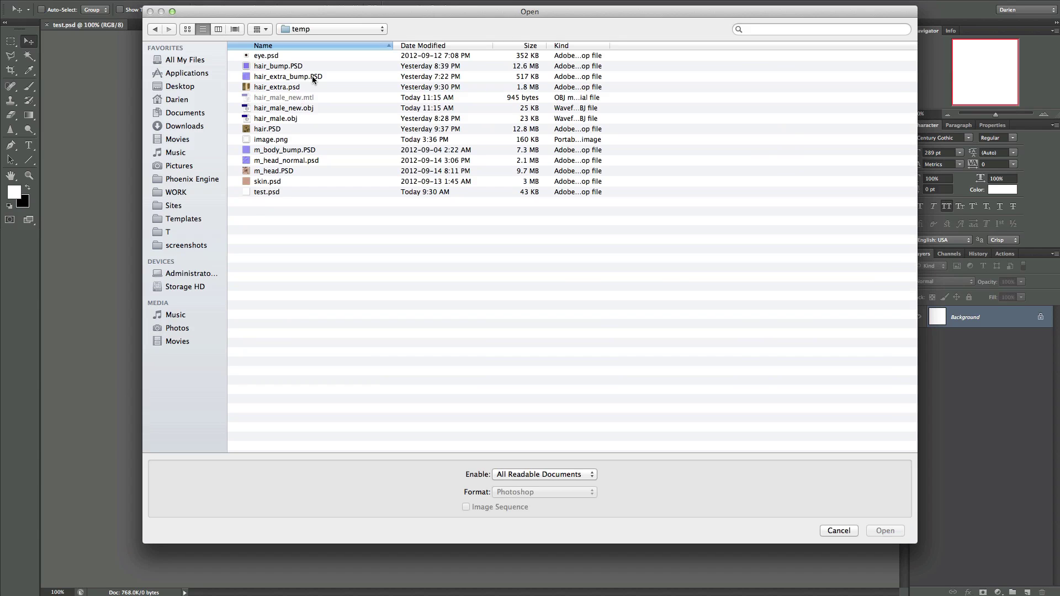
pyautogui.click(276, 140)
pyautogui.doubleClick(276, 139)
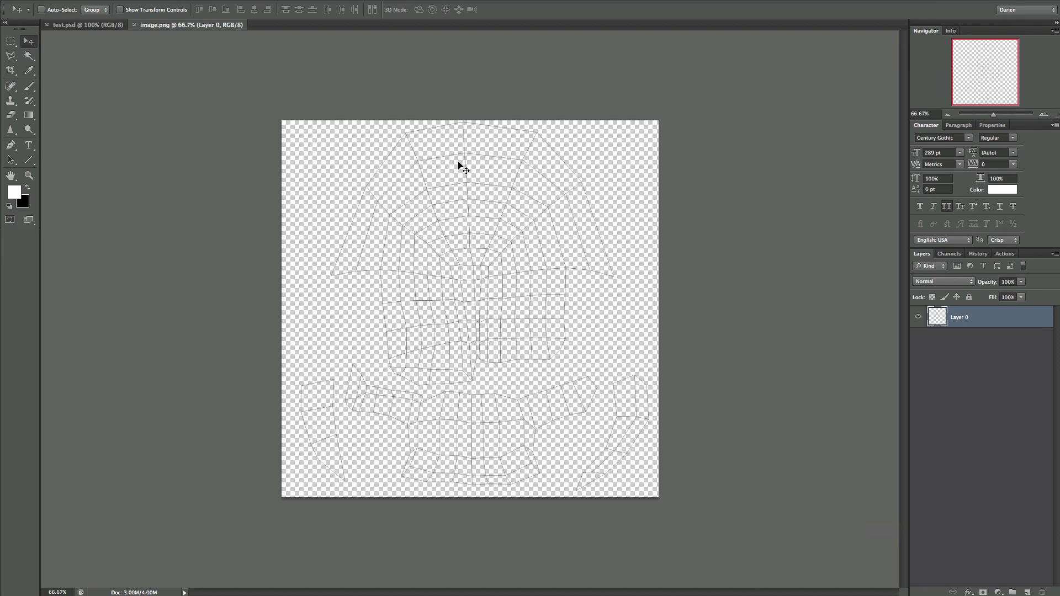
pyautogui.press('super+1')
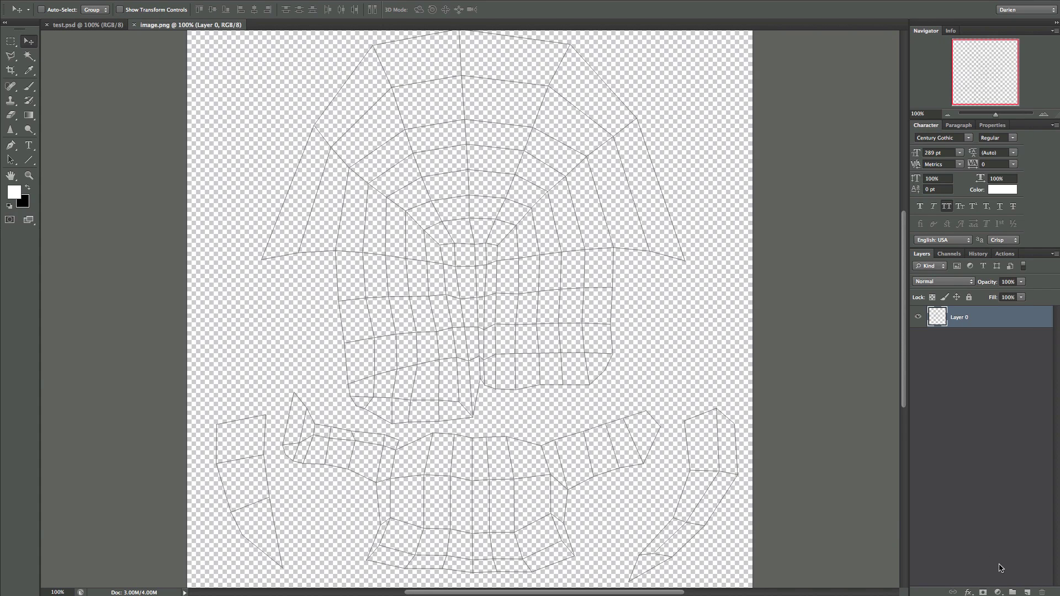
# Step: Add a new layer beneath the UV wireframe layer and try a black and a white fill on it
pyautogui.click(1026, 592)
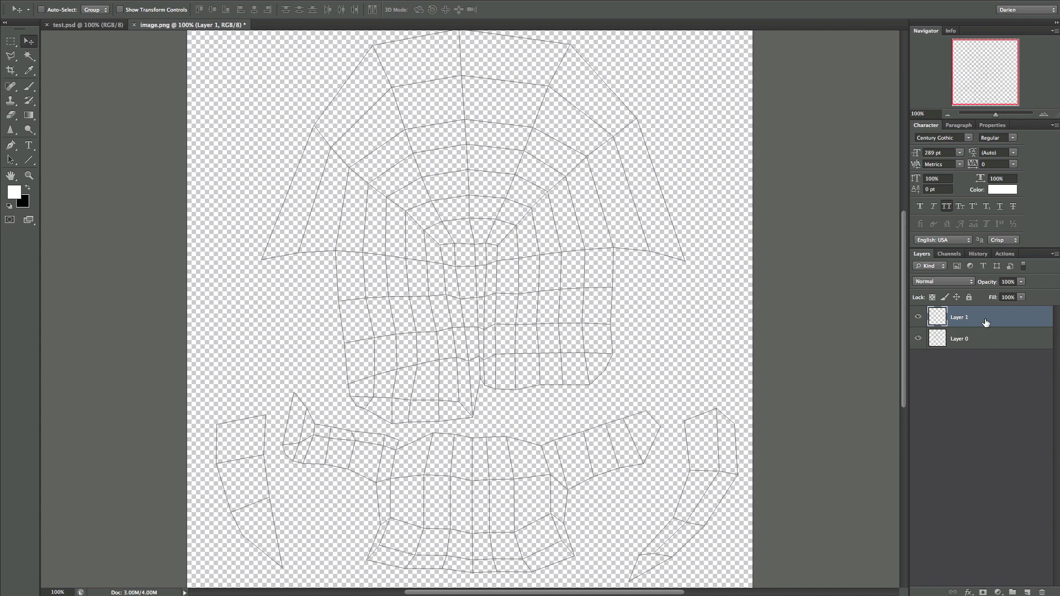
pyautogui.moveTo(978, 314); pyautogui.dragTo(975, 349)
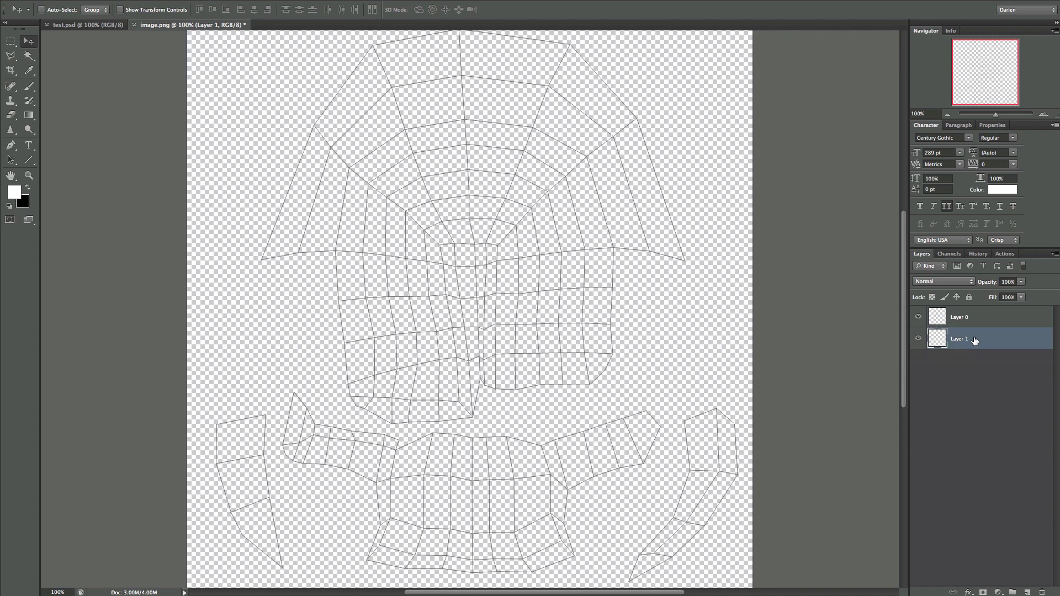
pyautogui.hotkey('ctrl', 'BackSpace')
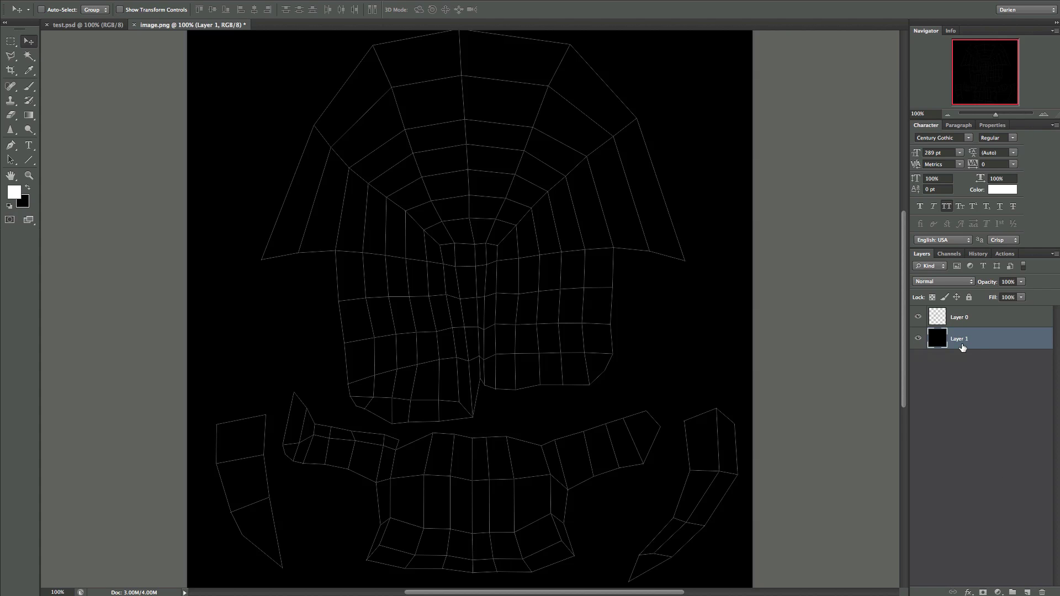
pyautogui.hotkey('alt', 'BackSpace')
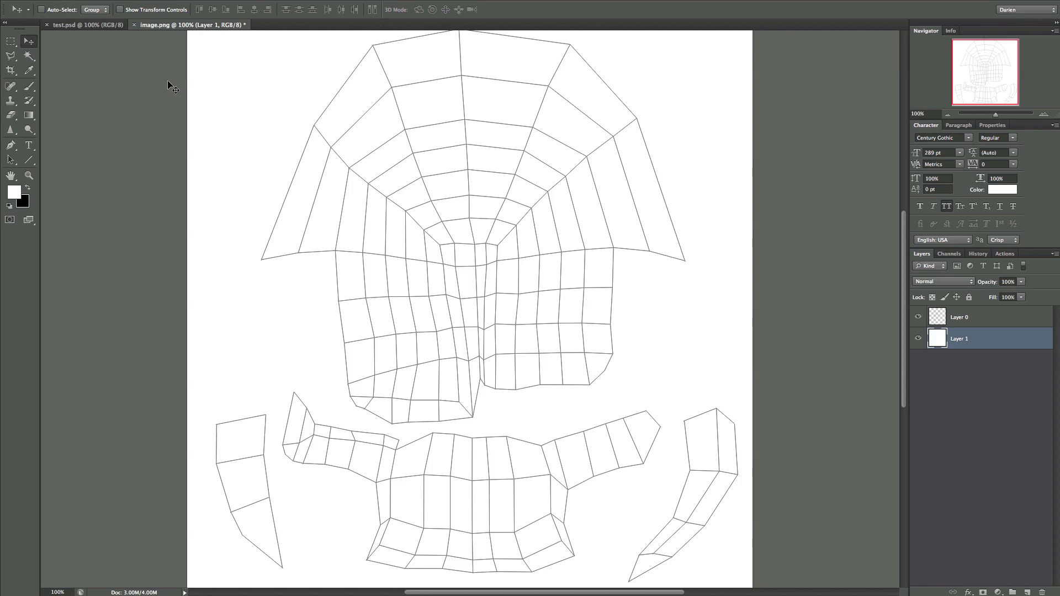
# Step: Set the background color to olive yellow a08d24 and fill Layer 1 with it
pyautogui.click(24, 201)
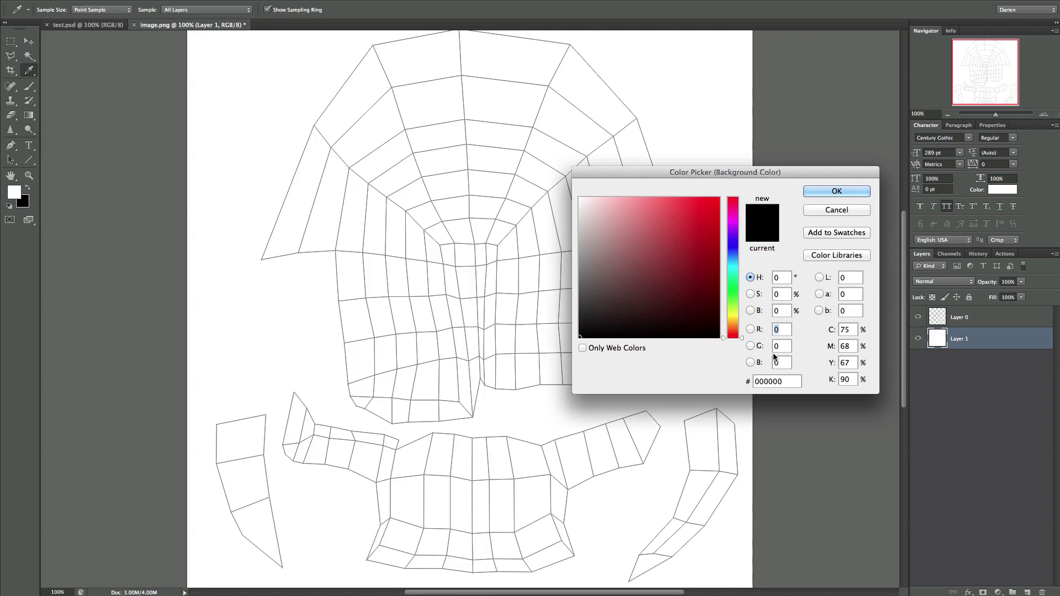
pyautogui.click(734, 318)
pyautogui.click(666, 280)
pyautogui.moveTo(665, 280)
pyautogui.mouseDown()
pyautogui.moveTo(689, 243)
pyautogui.moveTo(668, 248)
pyautogui.moveTo(687, 250)
pyautogui.mouseUp()
pyautogui.press('v')
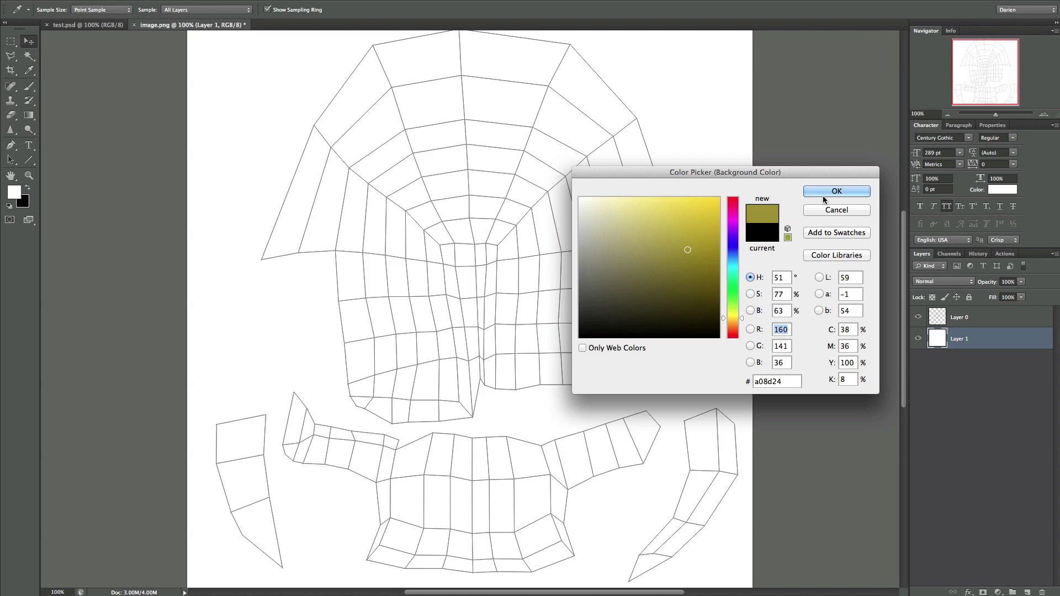
pyautogui.click(826, 196)
pyautogui.press('super+BackSpace')
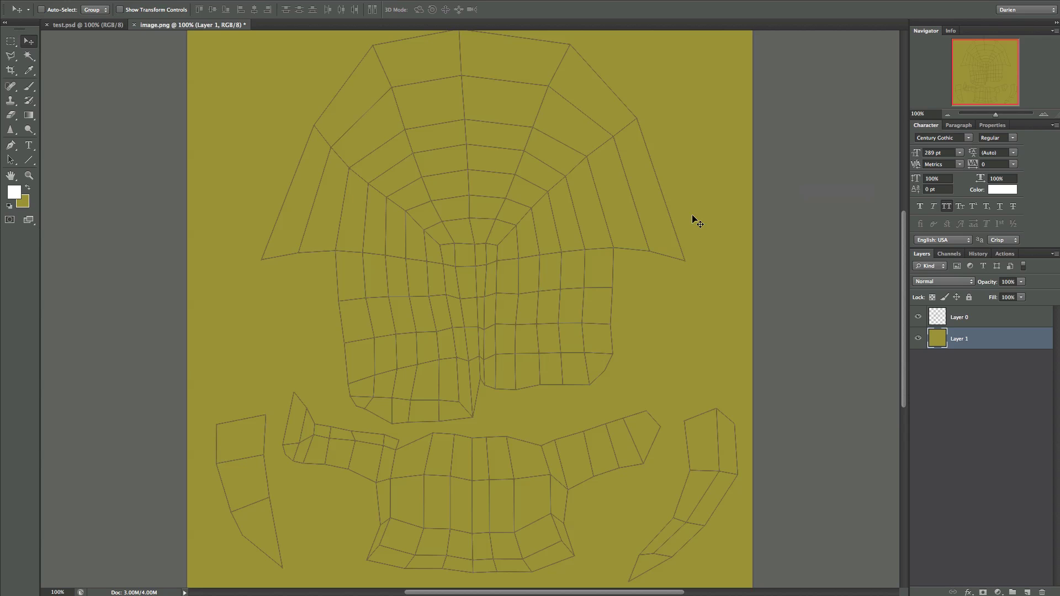
# Step: Convert the olive-filled Layer 1 into the document's Background layer
pyautogui.click(202, 0)
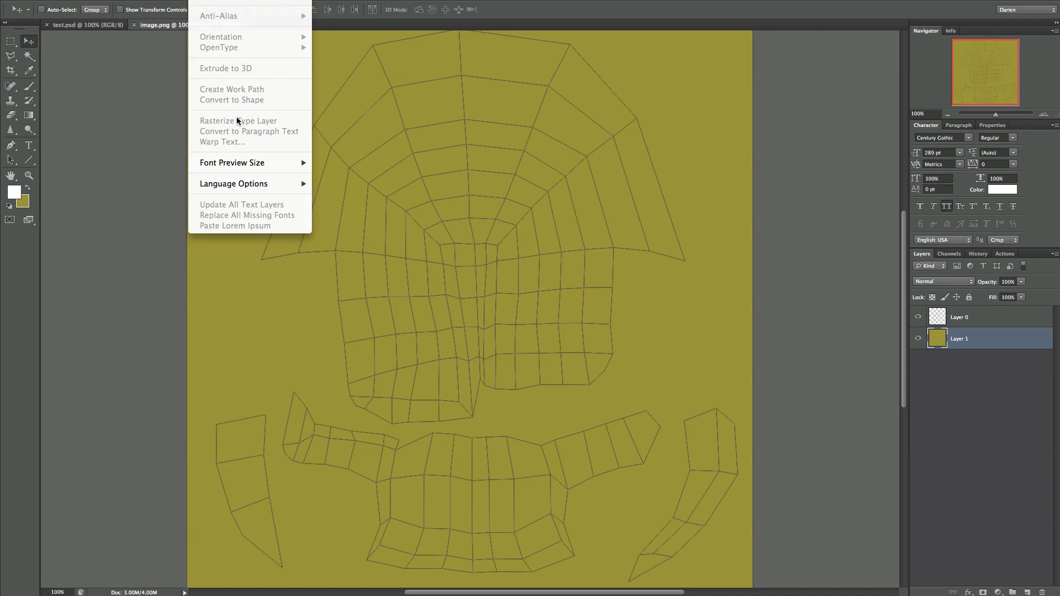
pyautogui.moveTo(172, 0)
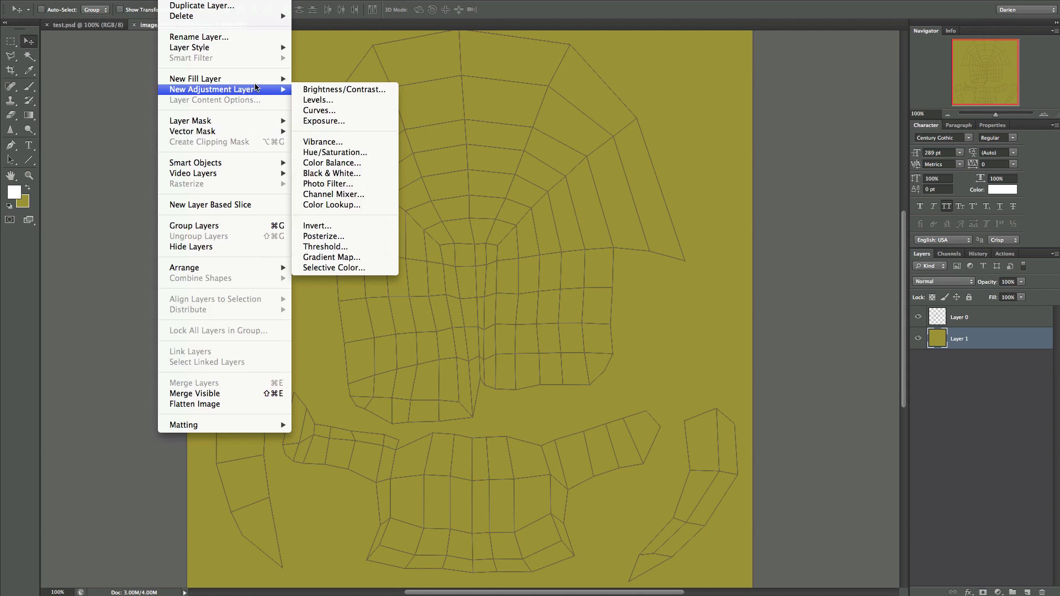
pyautogui.moveTo(255, 83)
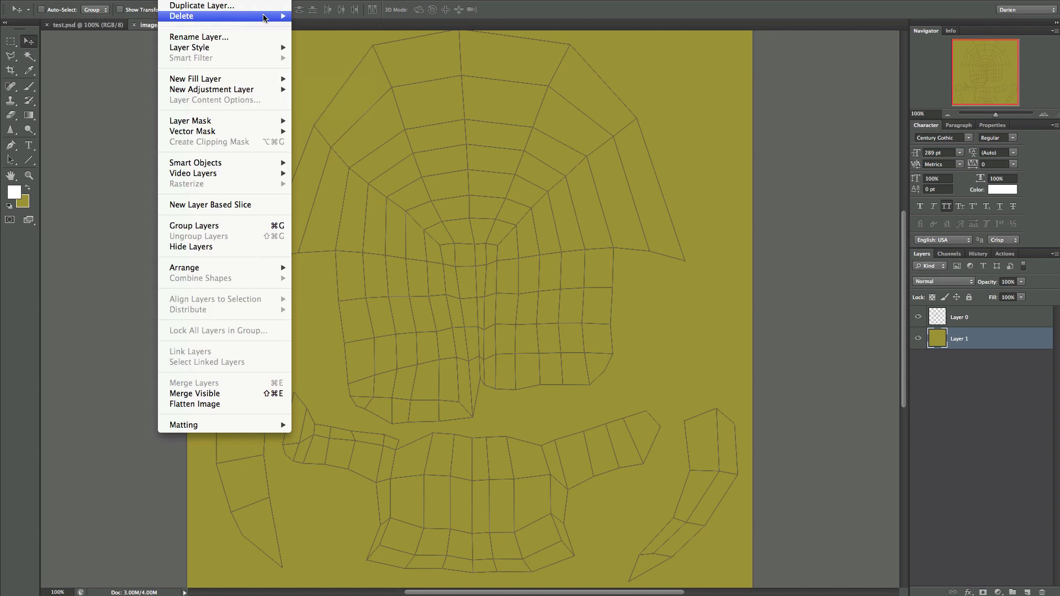
pyautogui.moveTo(276, 2)
pyautogui.click(307, 9)
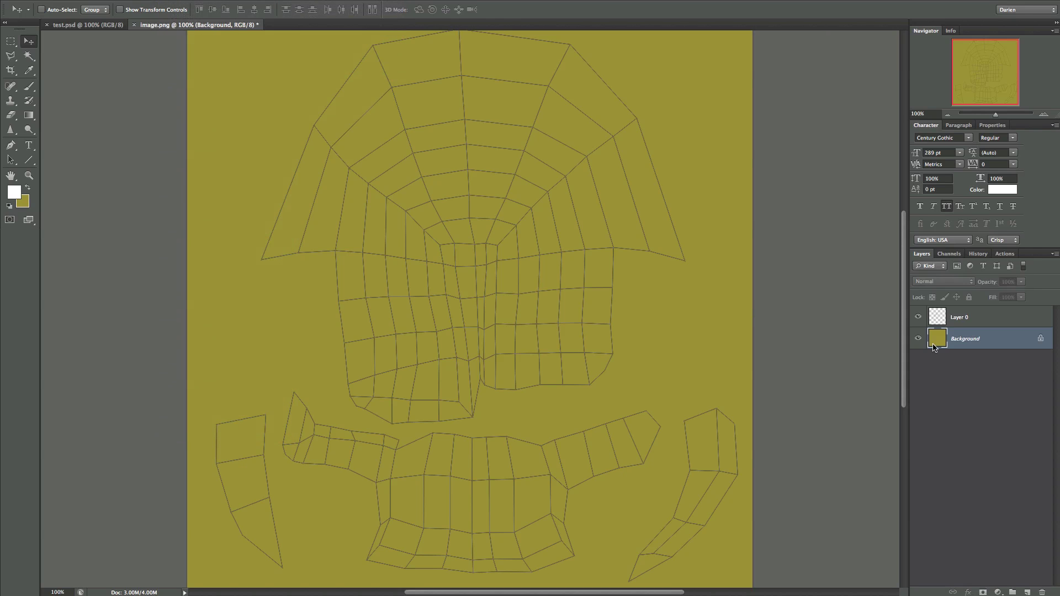
# Step: Set the background color to muted olive 837a4a and fill the Background layer with it
pyautogui.click(23, 202)
pyautogui.click(671, 260)
pyautogui.moveTo(671, 260)
pyautogui.mouseDown()
pyautogui.moveTo(648, 251)
pyautogui.moveTo(638, 267)
pyautogui.moveTo(634, 255)
pyautogui.moveTo(634, 274)
pyautogui.moveTo(641, 265)
pyautogui.mouseUp()
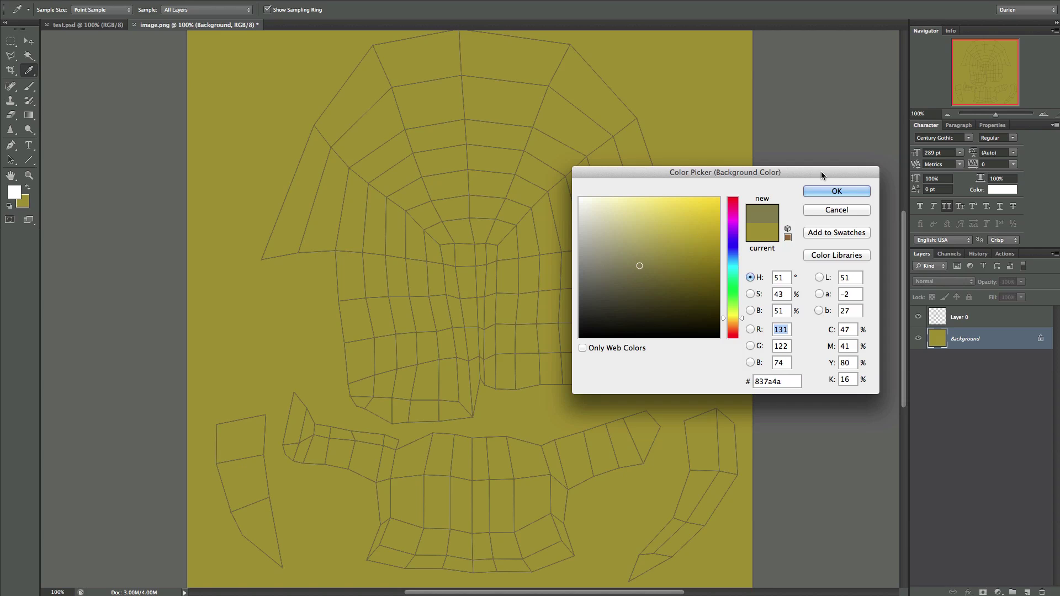
pyautogui.click(850, 191)
pyautogui.press('v')
pyautogui.hotkey('ctrl', 'BackSpace')
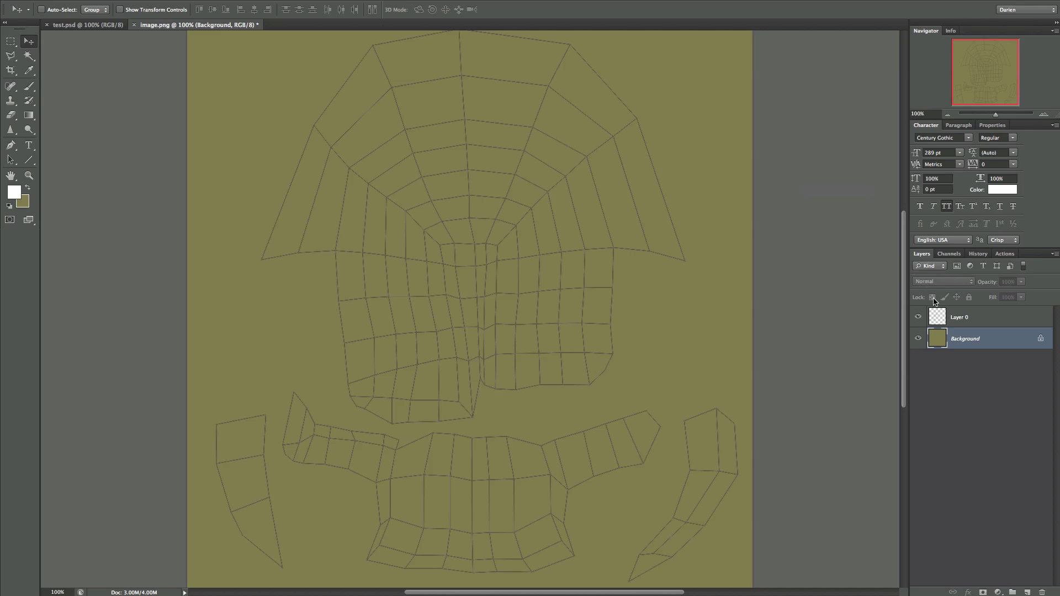
# Step: Invert the colors of the UV wireframe on Layer 0
pyautogui.click(955, 316)
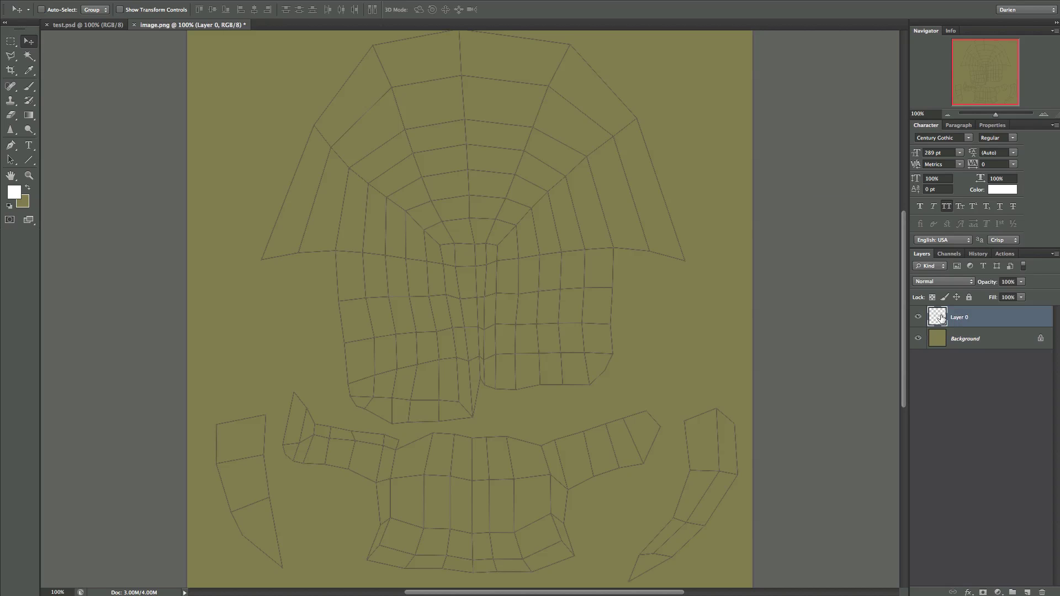
pyautogui.hotkey('ctrl', 'i')
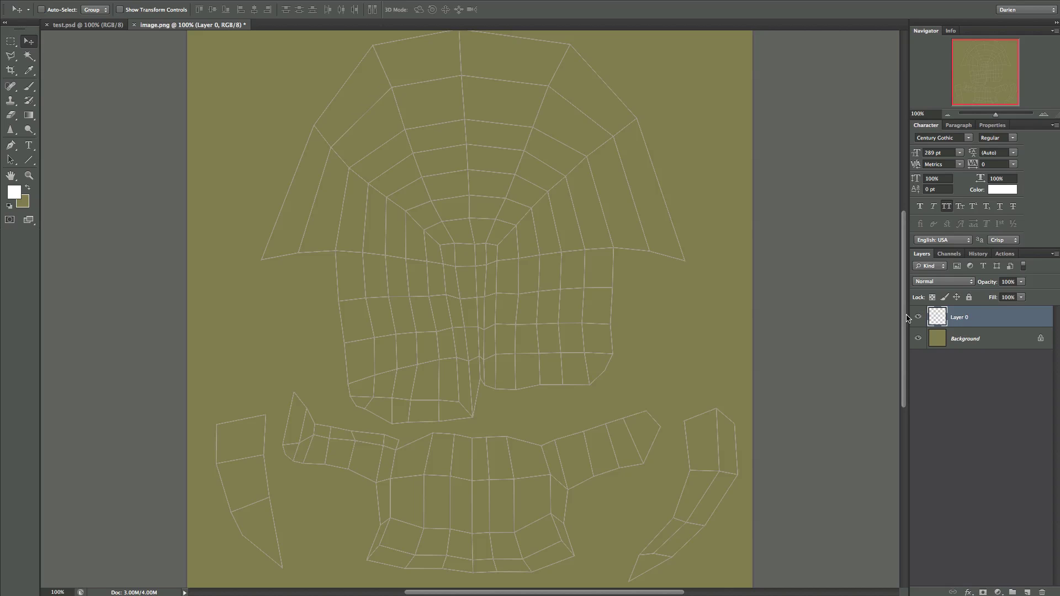
pyautogui.press('super+i')
pyautogui.press('super+i')
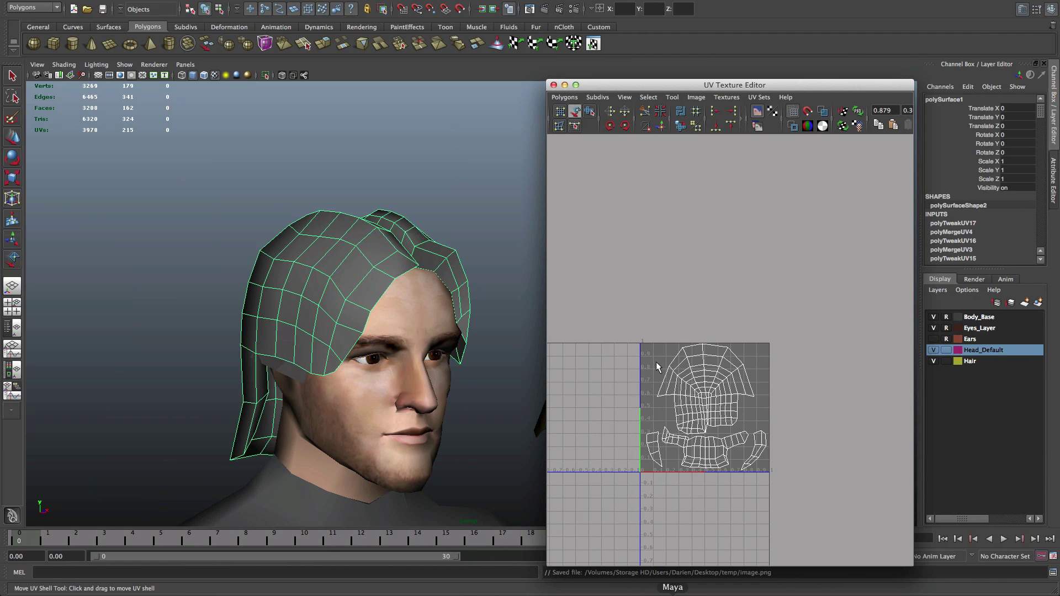
# Step: Switch to Maya and compare the hair's UV shells in the UV Texture Editor with the side of the hair mesh
pyautogui.scroll(8, 703, 396)
pyautogui.keyDown('alt'); pyautogui.moveTo(719, 380); pyautogui.dragTo(771, 116, button='middle'); pyautogui.keyUp('alt')
pyautogui.scroll(-1, 780, 329)
pyautogui.scroll(-1, 780, 330)
pyautogui.keyDown('alt'); pyautogui.moveTo(724, 332); pyautogui.dragTo(817, 328, button='middle'); pyautogui.keyUp('alt')
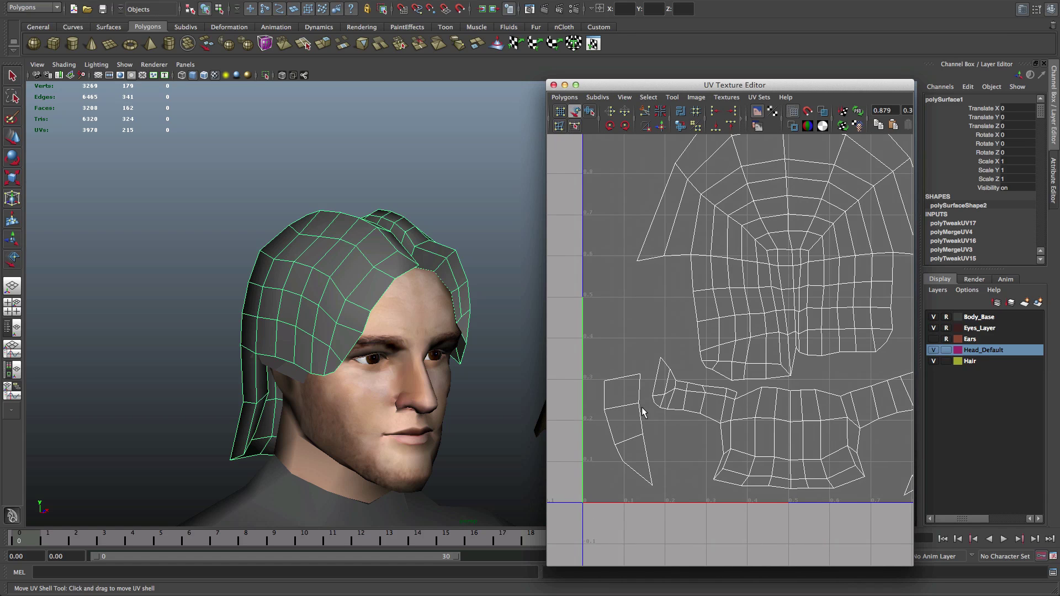
pyautogui.keyDown('alt'); pyautogui.moveTo(490, 331); pyautogui.dragTo(419, 309); pyautogui.keyUp('alt')
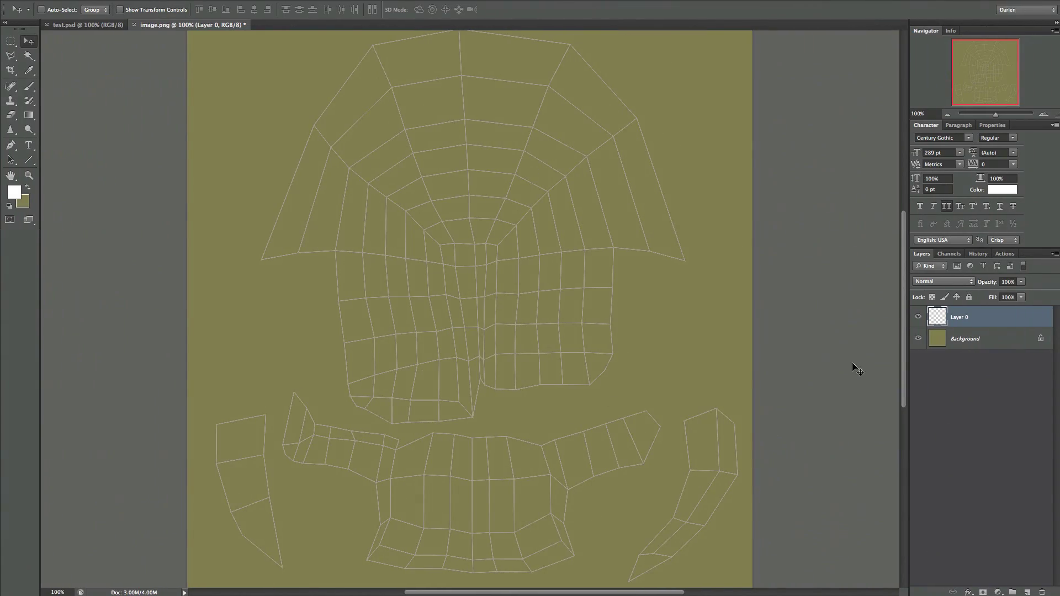
# Step: Back in Photoshop, reset the foreground and background colors to black and white and choose the Line tool
pyautogui.click(9, 206)
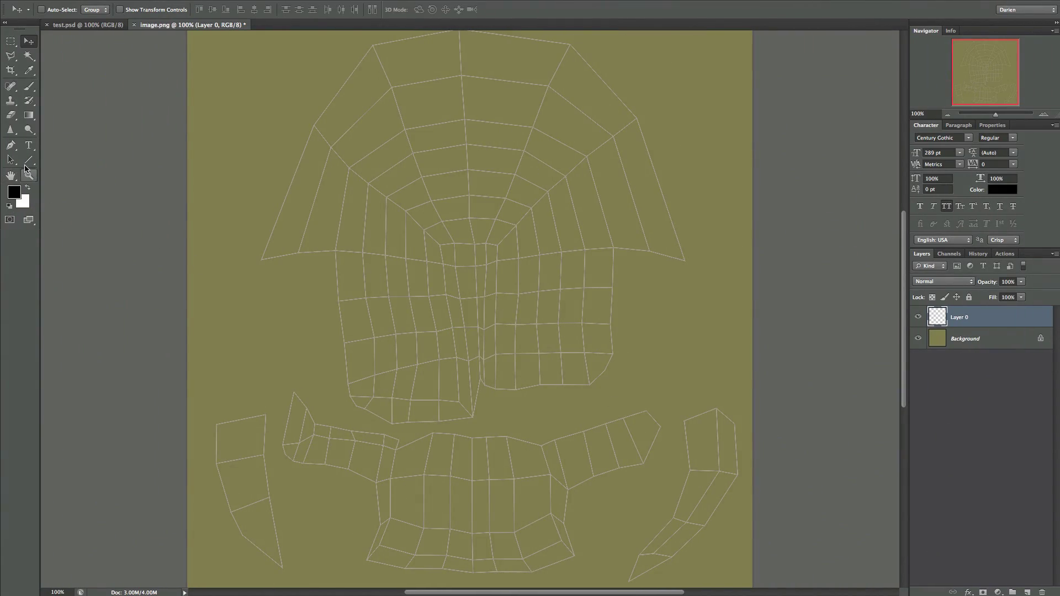
pyautogui.click(25, 164)
pyautogui.click(66, 200)
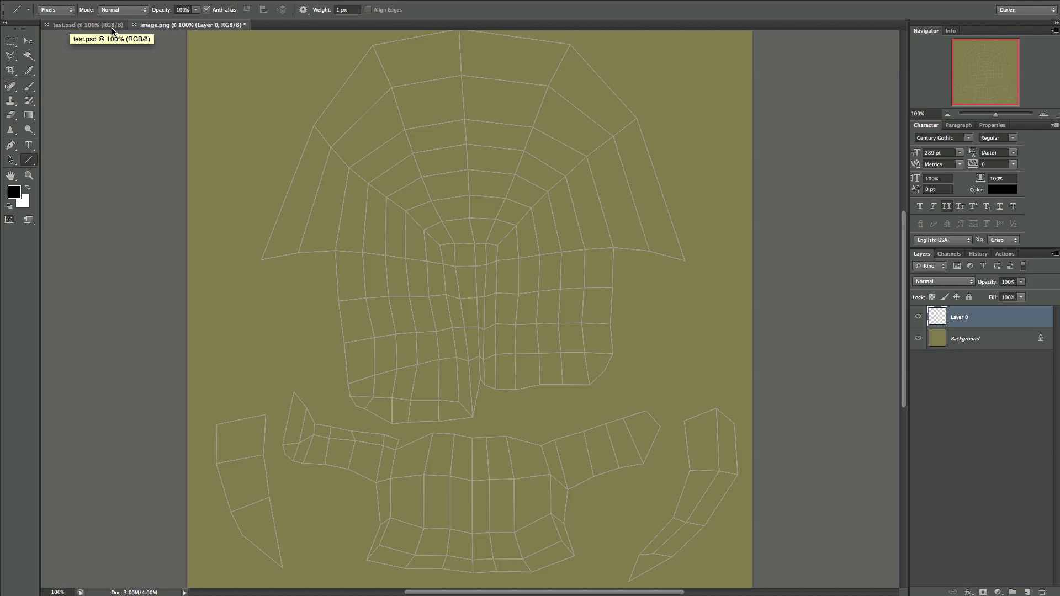
# Step: Choose the Brush tool and add a new layer above the UV wireframe layer
pyautogui.click(31, 87)
pyautogui.click(54, 86)
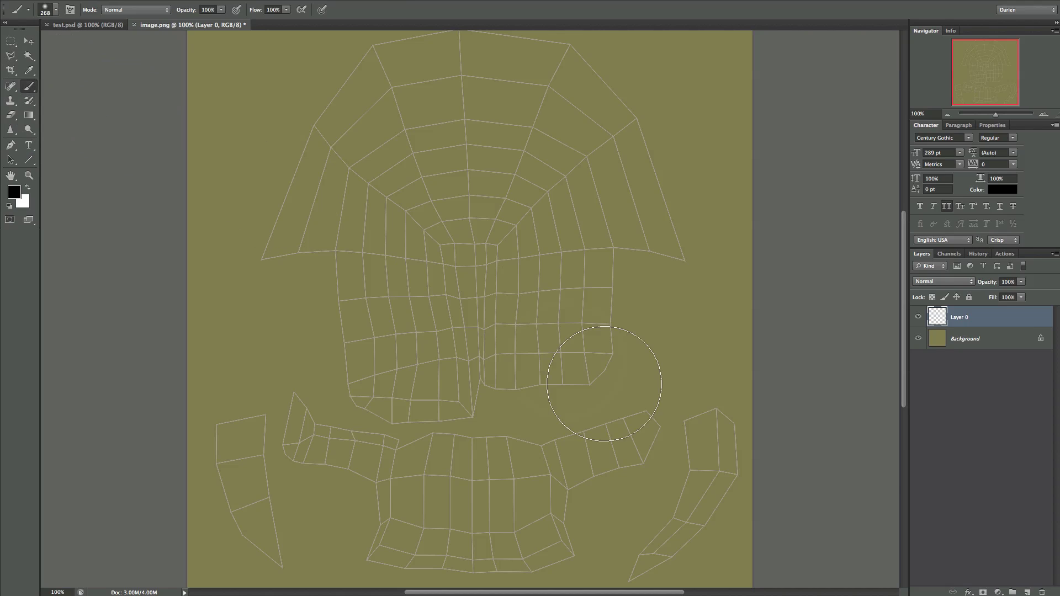
pyautogui.click(1027, 593)
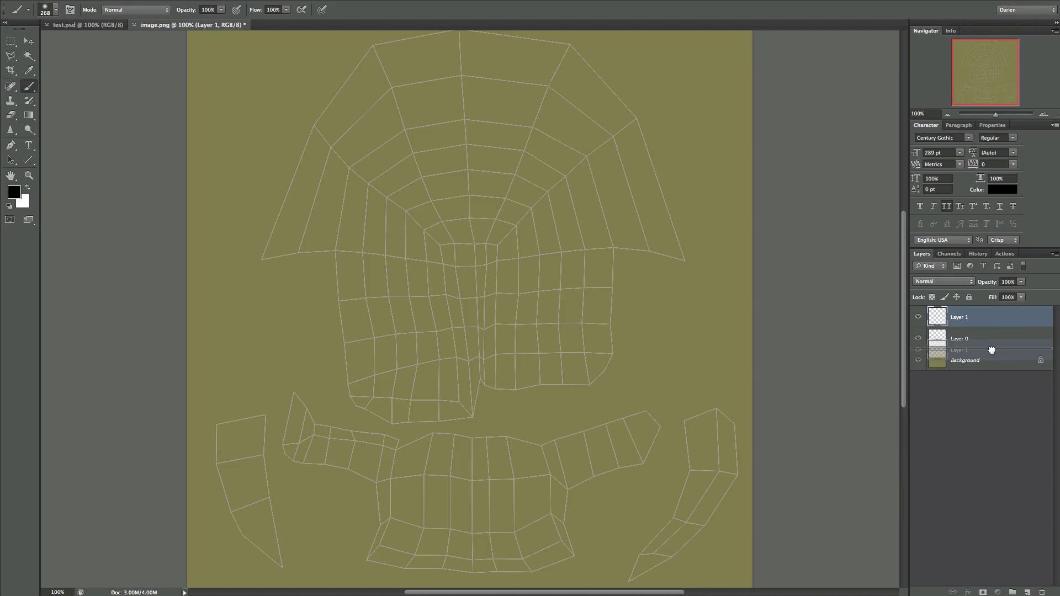
# Step: Try a soft black brush stroke over the right curved UV shell, undo it and set the brush size to 92 px
pyautogui.moveTo(700, 478); pyautogui.dragTo(681, 522)
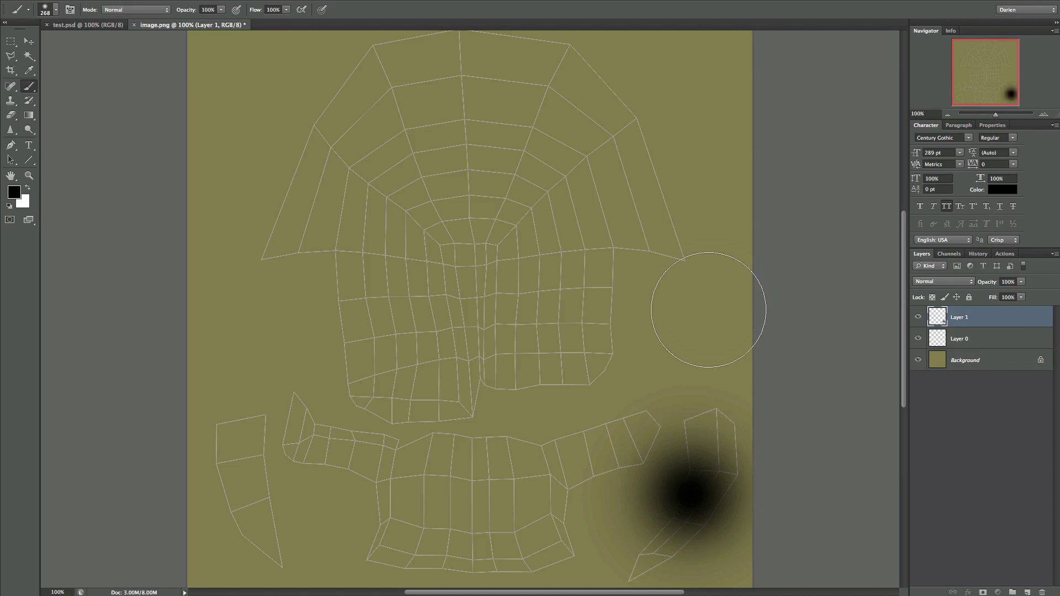
pyautogui.hotkey('ctrl', 'z')
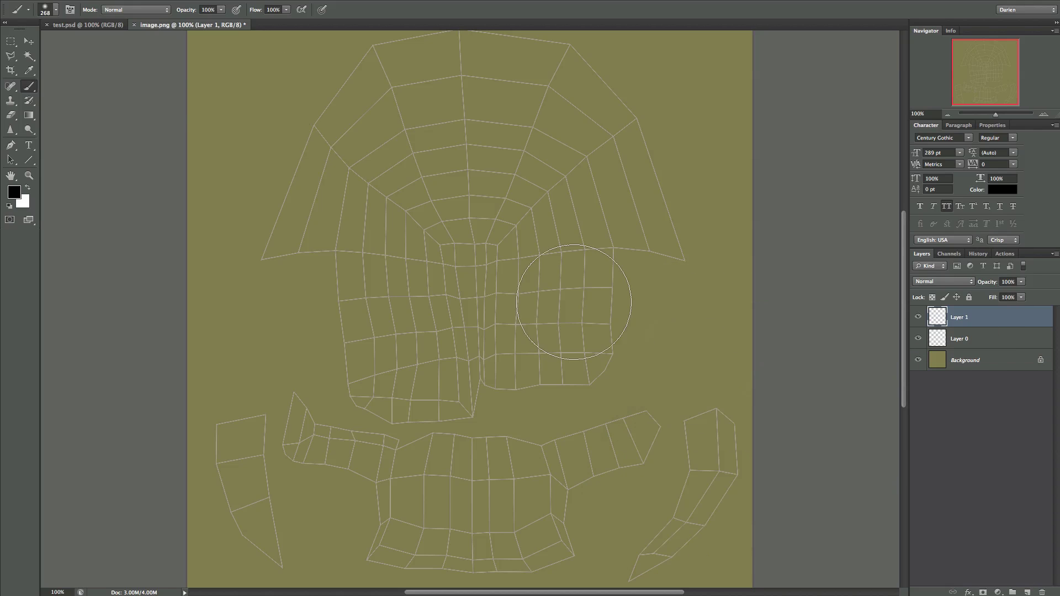
pyautogui.click(56, 10)
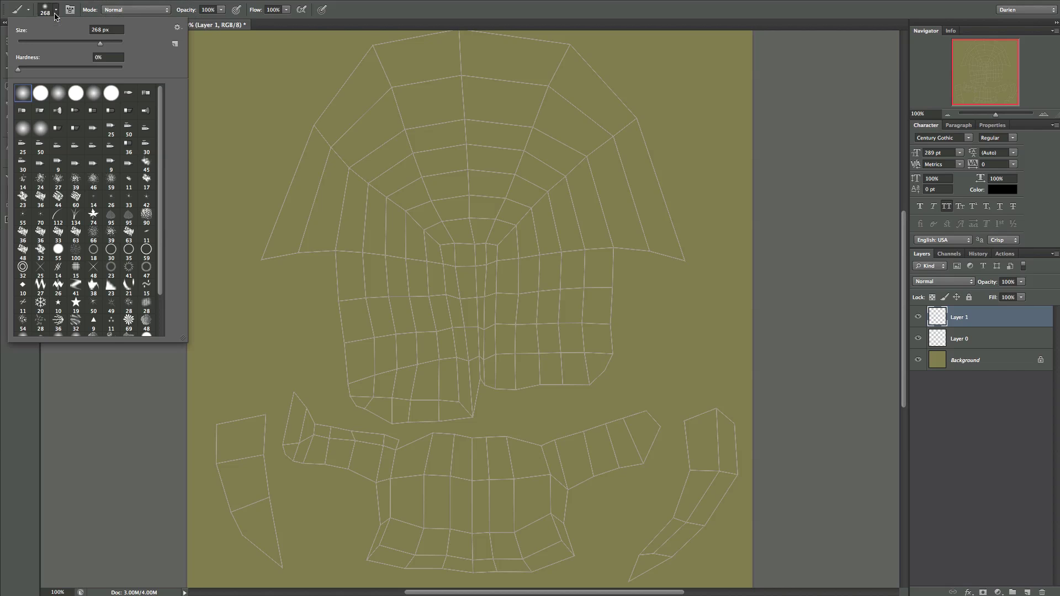
pyautogui.moveTo(70, 45); pyautogui.dragTo(63, 46)
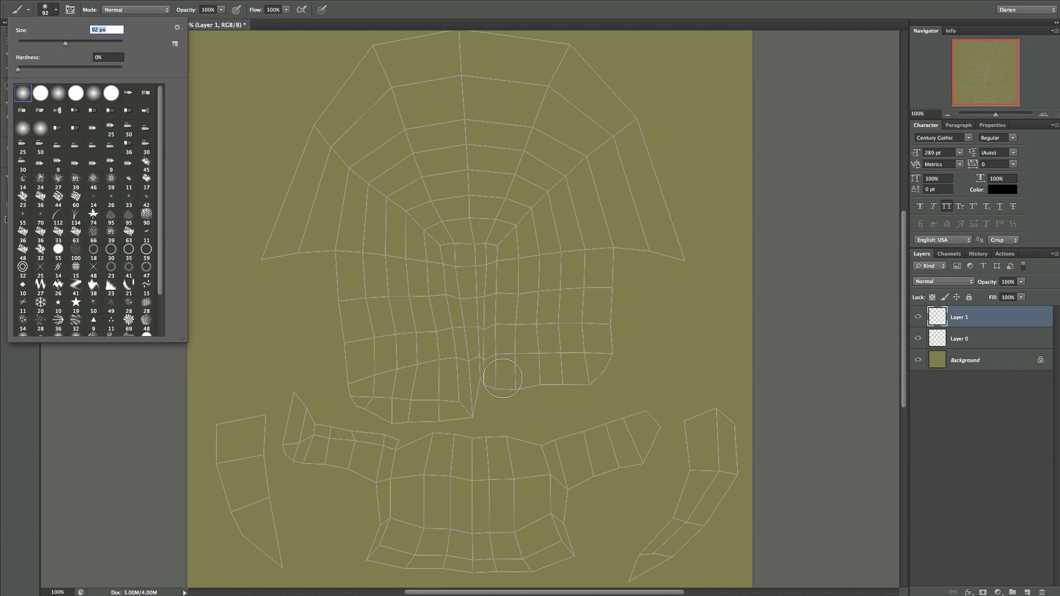
pyautogui.click(114, 5)
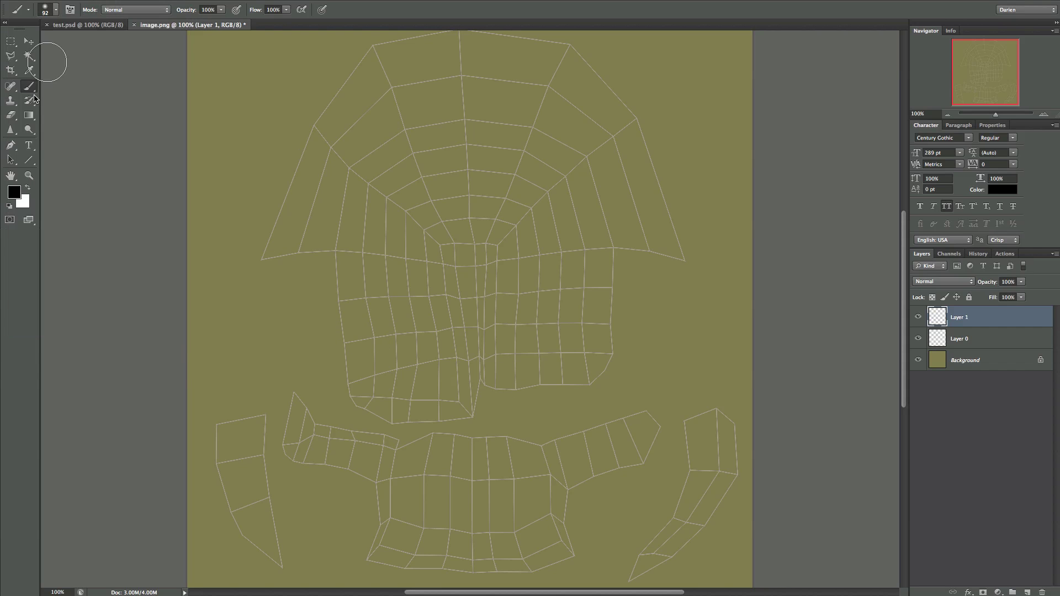
# Step: Choose the Line tool again and keep it in Pixels mode
pyautogui.click(26, 162)
pyautogui.click(70, 6)
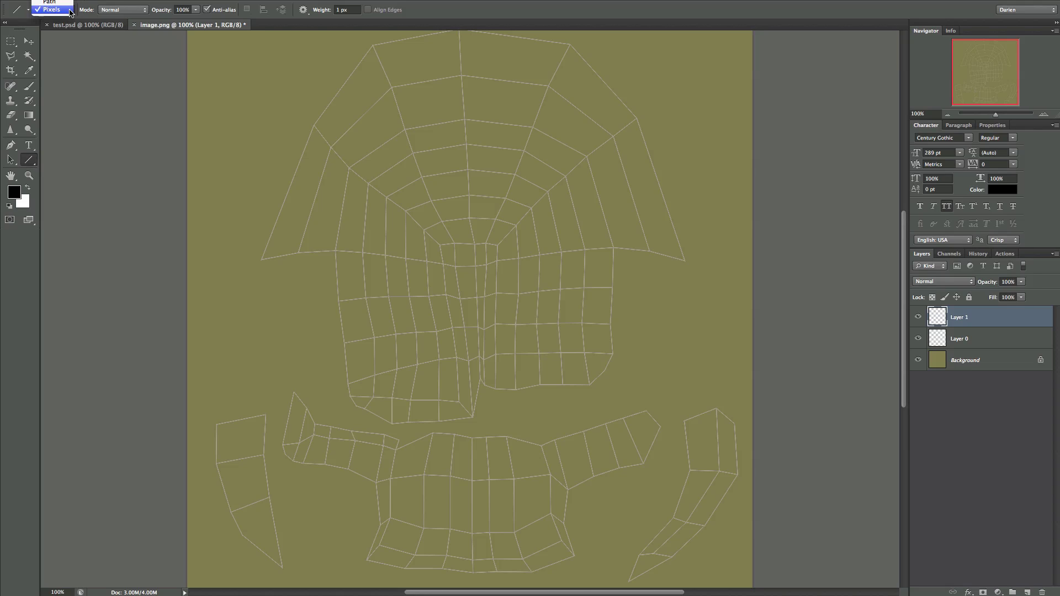
pyautogui.click(70, 10)
pyautogui.click(34, 154)
pyautogui.click(24, 155)
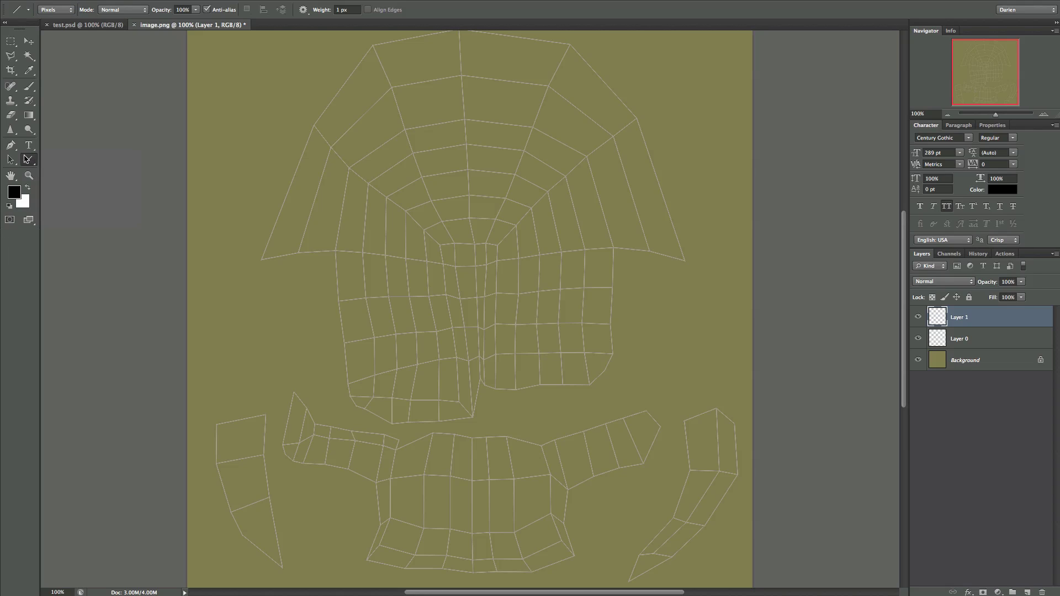
pyautogui.click(63, 8)
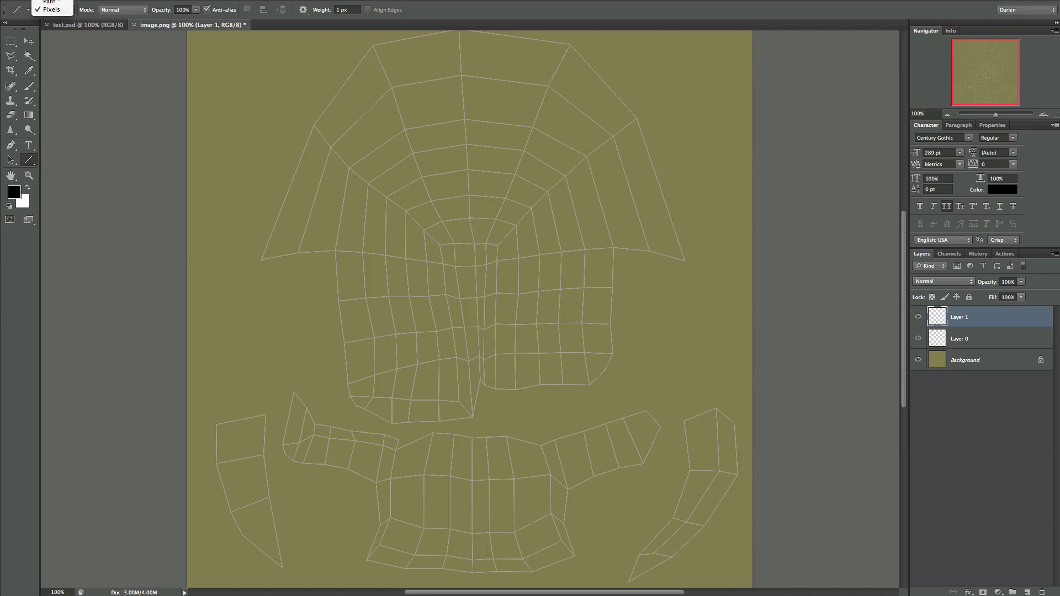
pyautogui.click(60, 9)
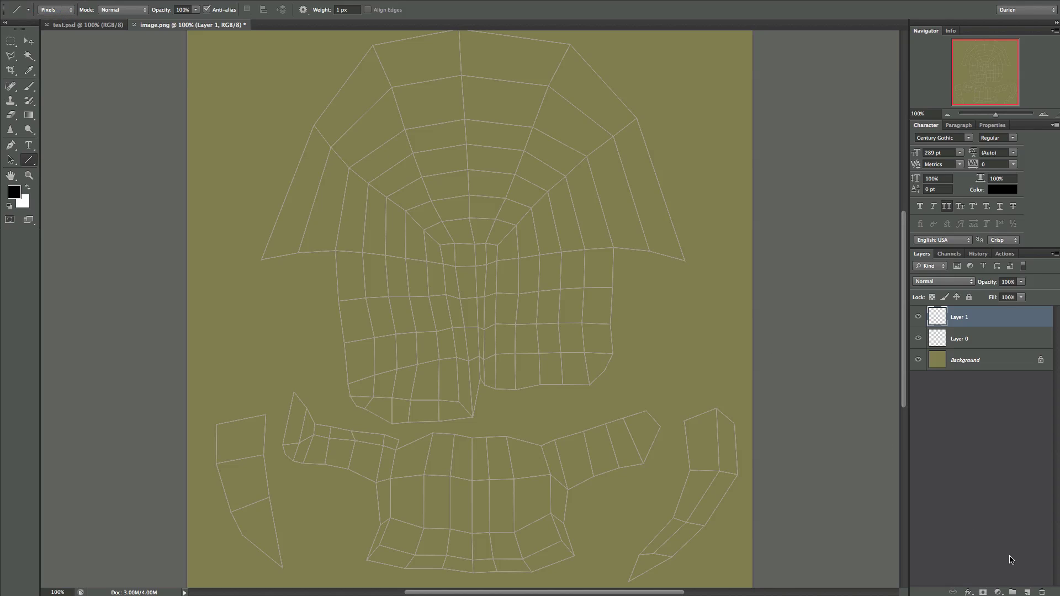
# Step: Check Layer 1 and Layer 0 by toggling their visibility, and move Layer 1 beneath Layer 0
pyautogui.click(919, 316)
pyautogui.click(919, 317)
pyautogui.click(918, 338)
pyautogui.click(918, 338)
pyautogui.moveTo(968, 327); pyautogui.dragTo(969, 347)
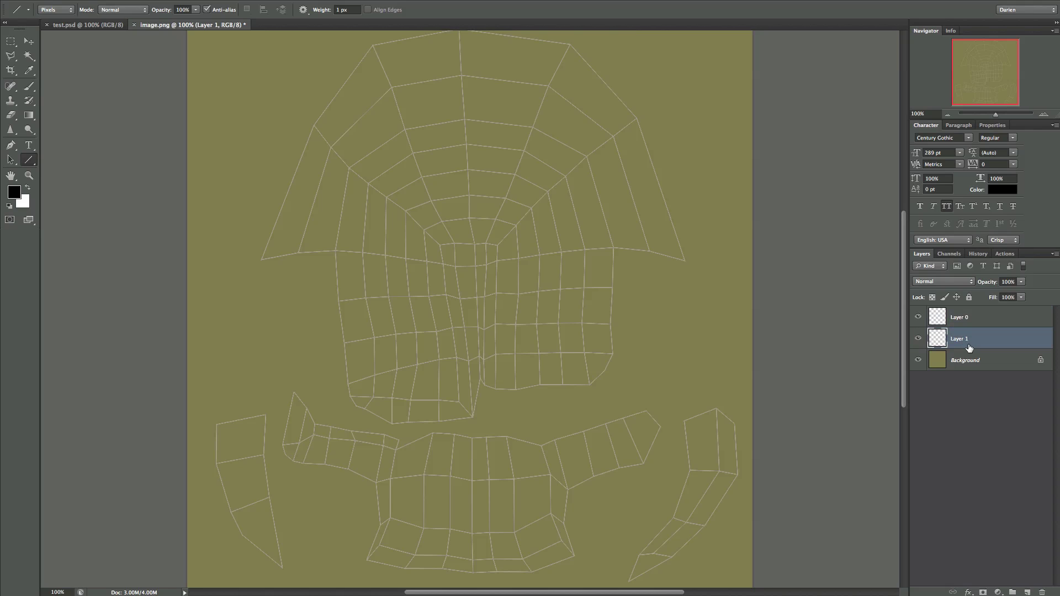
# Step: Switch to Maya, examine the hair mesh from the front for its strand direction, and return to Photoshop
pyautogui.moveTo(687, 420); pyautogui.dragTo(690, 435)
pyautogui.click(256, 595)
pyautogui.click(673, 594)
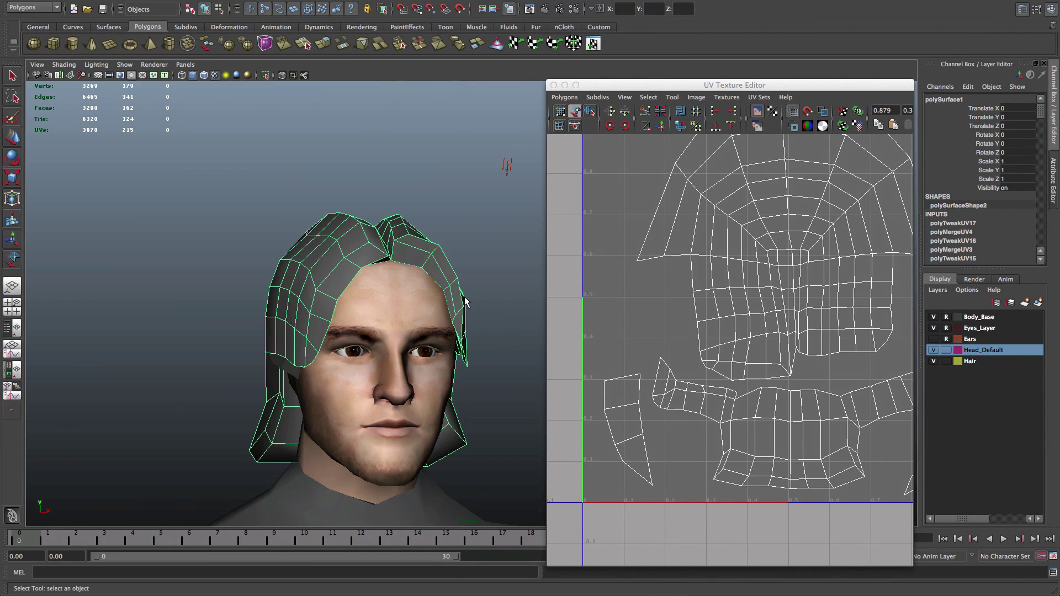
pyautogui.keyDown('alt'); pyautogui.moveTo(465, 302); pyautogui.dragTo(450, 289); pyautogui.keyUp('alt')
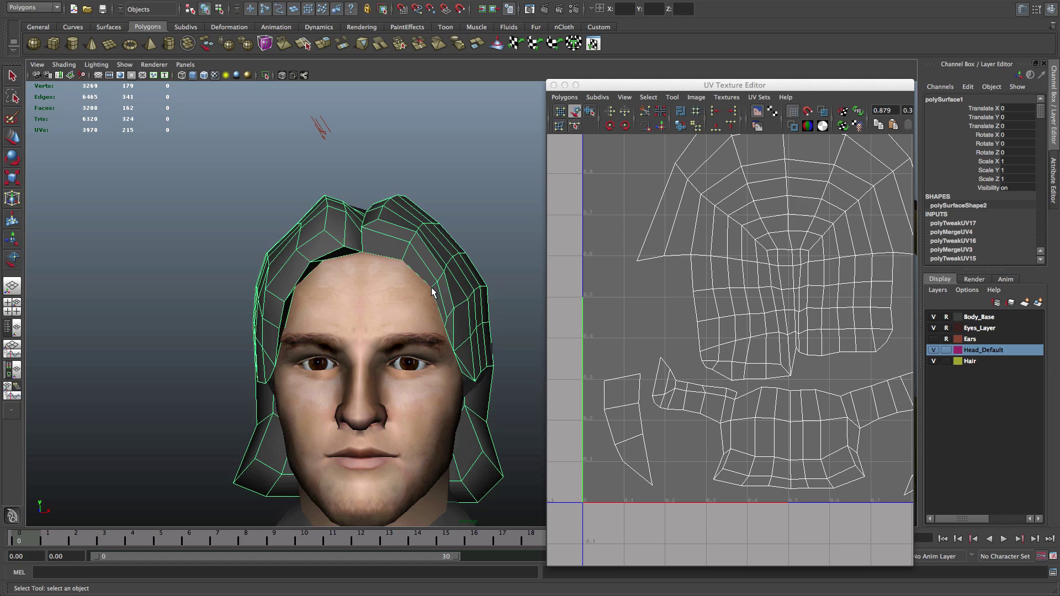
pyautogui.hotkey('ctrl', 'Right')
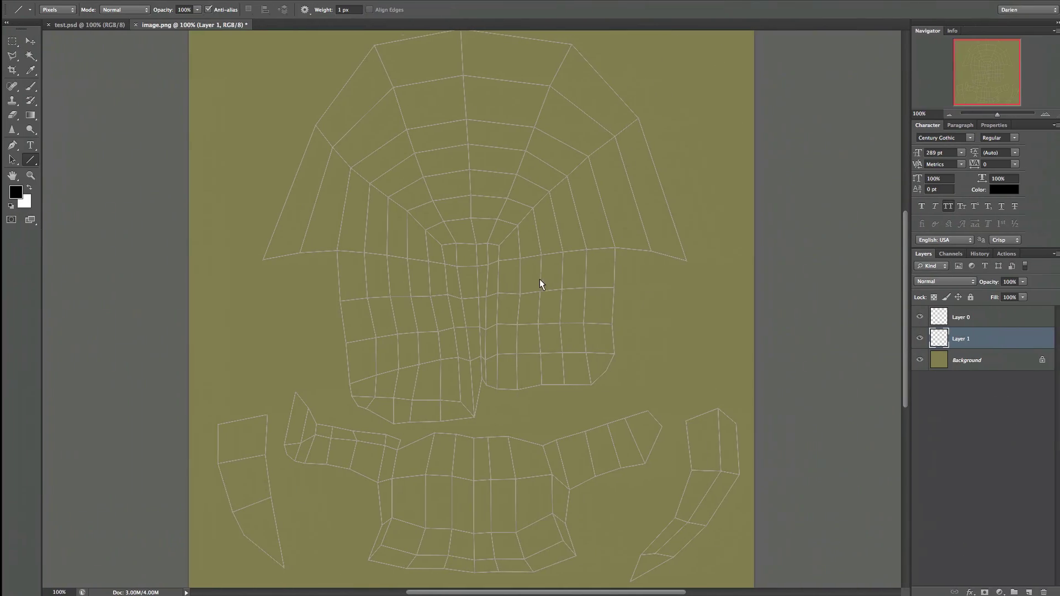
# Step: Draw the first black 1 px strand lines on Layer 1, following the curve of the right UV shell from its upper part to its tip
pyautogui.moveTo(676, 514); pyautogui.dragTo(652, 544)
pyautogui.moveTo(651, 544); pyautogui.dragTo(647, 547)
pyautogui.moveTo(677, 508); pyautogui.dragTo(644, 552)
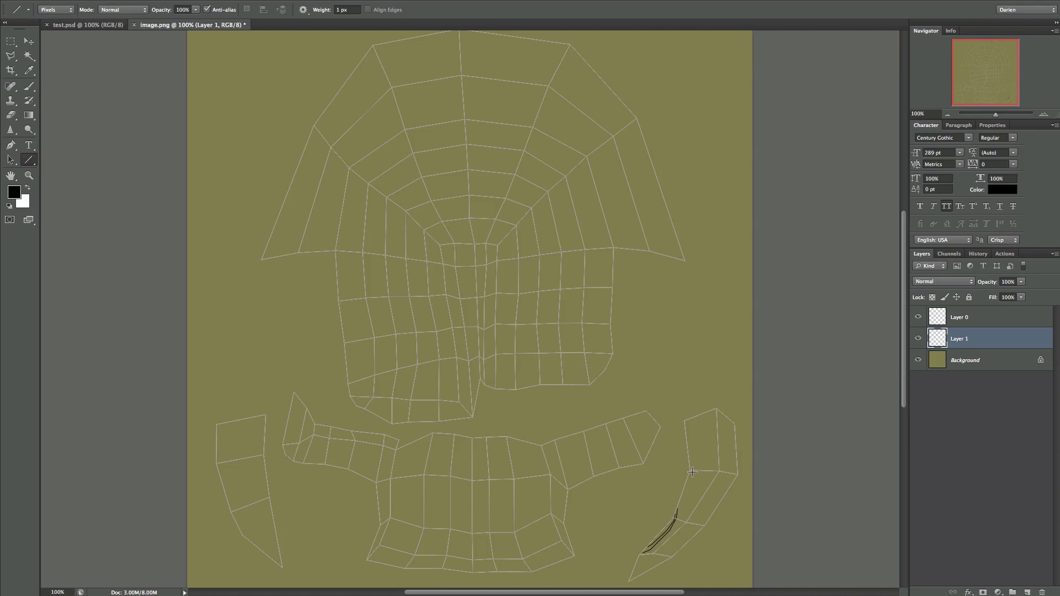
pyautogui.moveTo(692, 472); pyautogui.dragTo(707, 504)
pyautogui.moveTo(707, 504); pyautogui.dragTo(700, 522)
pyautogui.moveTo(701, 522)
pyautogui.mouseDown()
pyautogui.moveTo(631, 581)
pyautogui.moveTo(701, 525)
pyautogui.mouseUp()
pyautogui.moveTo(701, 524)
pyautogui.mouseDown()
pyautogui.moveTo(726, 493)
pyautogui.moveTo(726, 475)
pyautogui.moveTo(715, 504)
pyautogui.moveTo(716, 475)
pyautogui.moveTo(690, 462)
pyautogui.moveTo(701, 429)
pyautogui.moveTo(723, 429)
pyautogui.moveTo(732, 458)
pyautogui.mouseUp()
# Step: Extend the upper strand arc down the right UV shell and add another arc beneath it and a curve through the shell's inner side
pyautogui.scroll(-5, 732, 458)
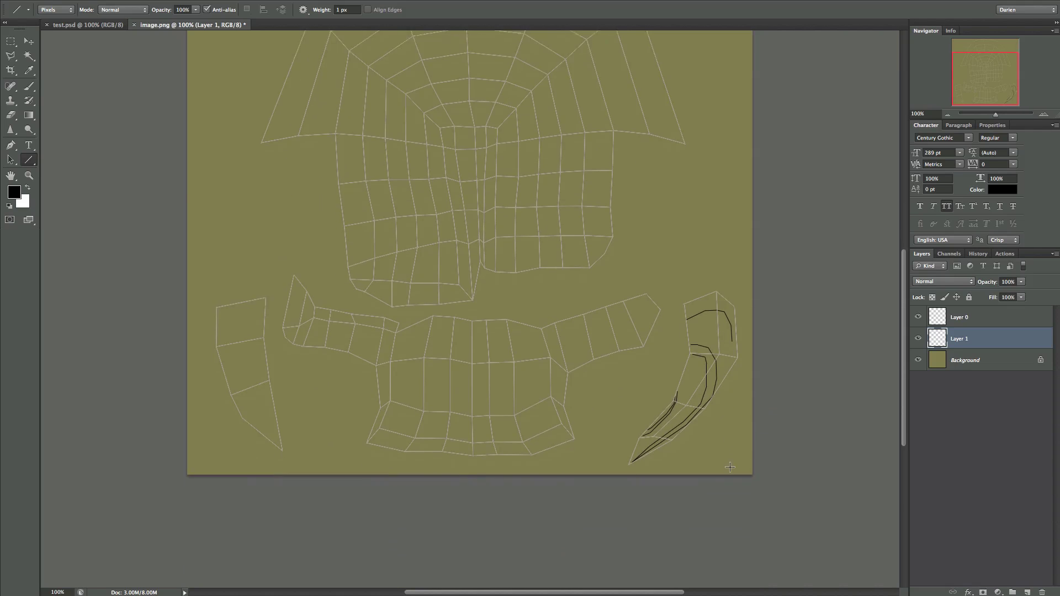
pyautogui.hscroll(-2, 783, 345)
pyautogui.hscroll(2, 793, 346)
pyautogui.press('super+plus')
pyautogui.press('super+plus')
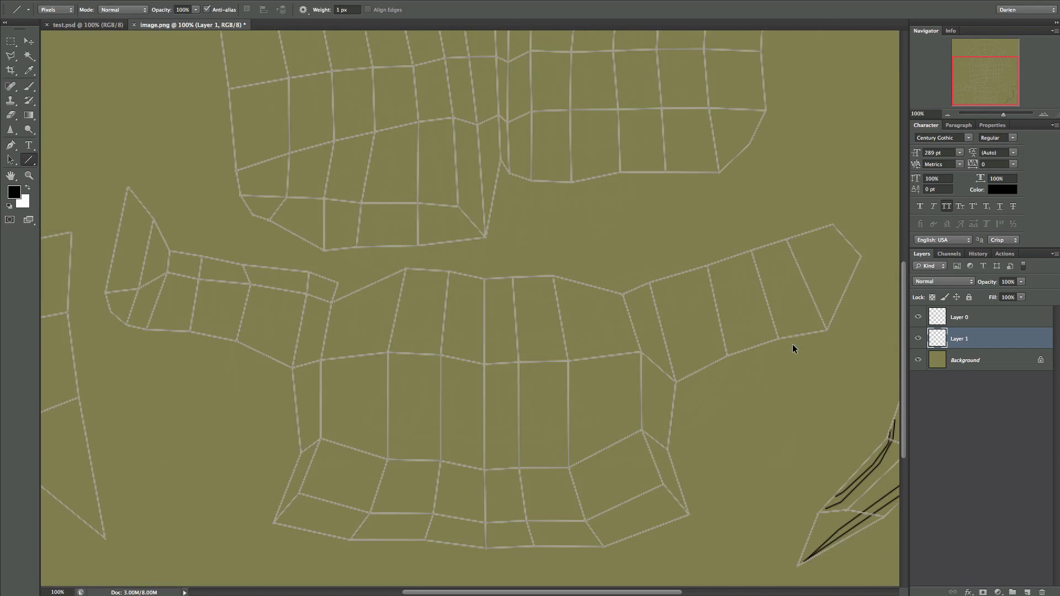
pyautogui.hscroll(10, 792, 346)
pyautogui.scroll(-2, 793, 346)
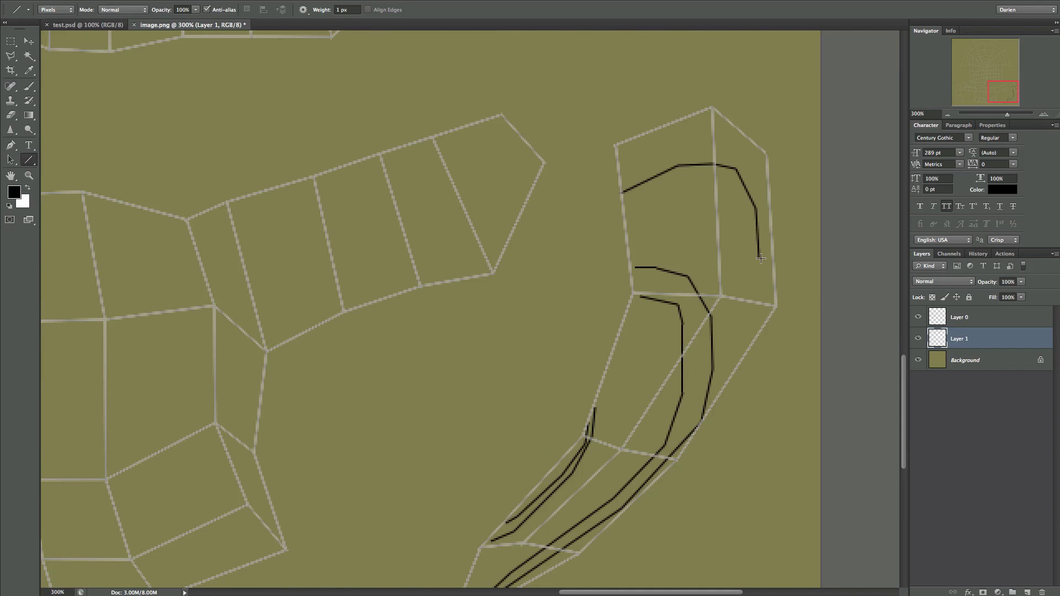
pyautogui.moveTo(761, 258); pyautogui.dragTo(718, 394)
pyautogui.moveTo(639, 209)
pyautogui.mouseDown()
pyautogui.moveTo(669, 193)
pyautogui.moveTo(710, 198)
pyautogui.mouseUp()
pyautogui.moveTo(710, 198)
pyautogui.mouseDown()
pyautogui.moveTo(734, 224)
pyautogui.moveTo(739, 259)
pyautogui.moveTo(712, 404)
pyautogui.mouseUp()
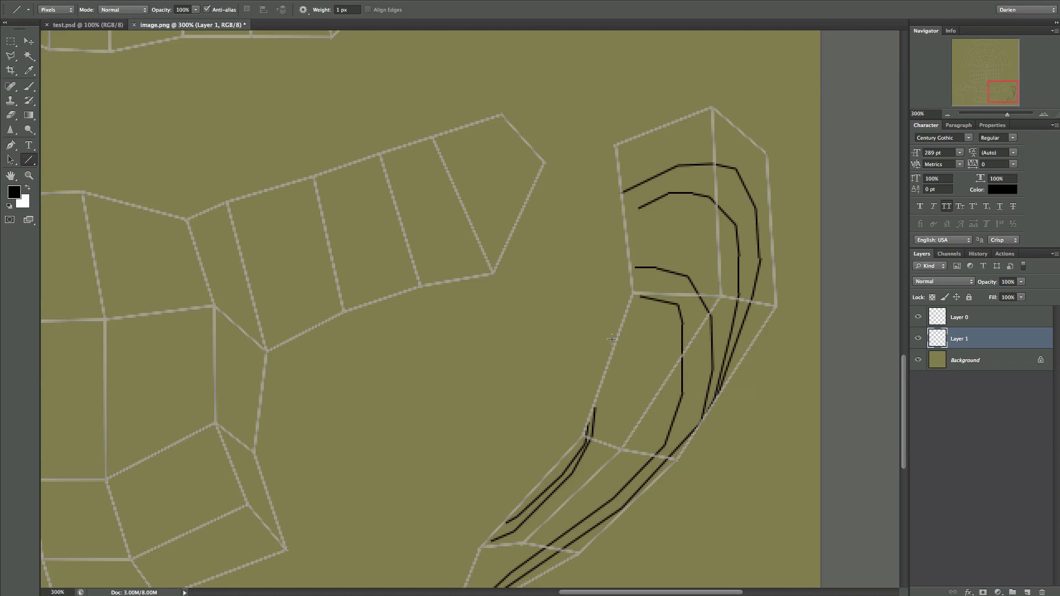
pyautogui.moveTo(619, 336)
pyautogui.mouseDown()
pyautogui.moveTo(640, 371)
pyautogui.moveTo(634, 433)
pyautogui.moveTo(611, 466)
pyautogui.moveTo(514, 548)
pyautogui.mouseUp()
pyautogui.moveTo(514, 548); pyautogui.dragTo(481, 565)
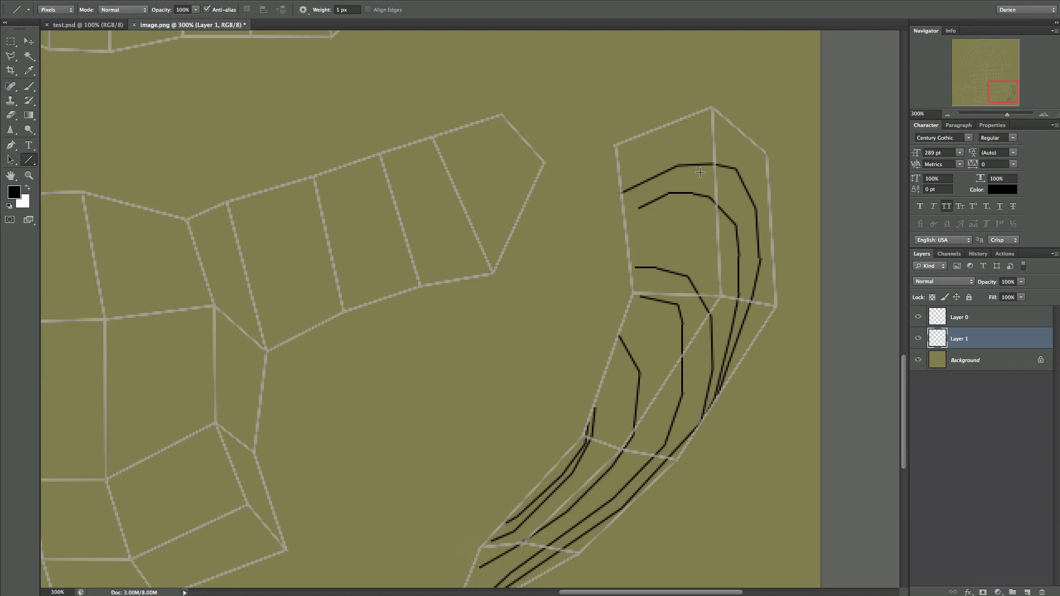
# Step: Add more black strand lines across the right UV shell's upper end, following its top edge and curving down its outer side
pyautogui.moveTo(630, 211); pyautogui.dragTo(652, 198)
pyautogui.moveTo(619, 145); pyautogui.dragTo(711, 111)
pyautogui.moveTo(712, 110); pyautogui.dragTo(766, 154)
pyautogui.moveTo(619, 157); pyautogui.dragTo(752, 343)
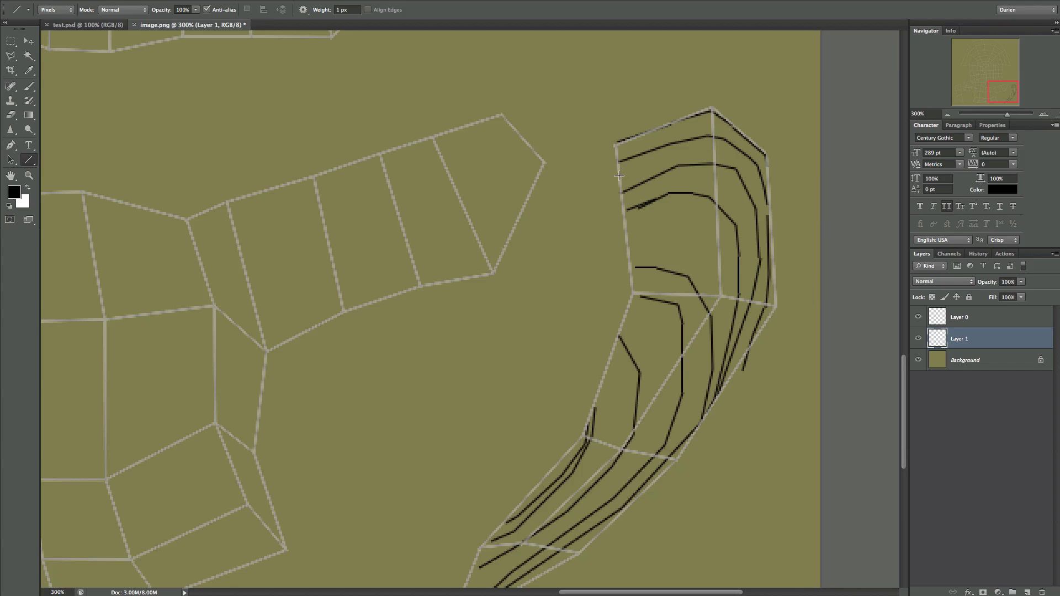
pyautogui.moveTo(619, 175); pyautogui.dragTo(656, 160)
pyautogui.moveTo(655, 160); pyautogui.dragTo(732, 363)
pyautogui.moveTo(618, 153); pyautogui.dragTo(712, 126)
pyautogui.moveTo(712, 126); pyautogui.dragTo(765, 169)
pyautogui.scroll(-1, 574, 207)
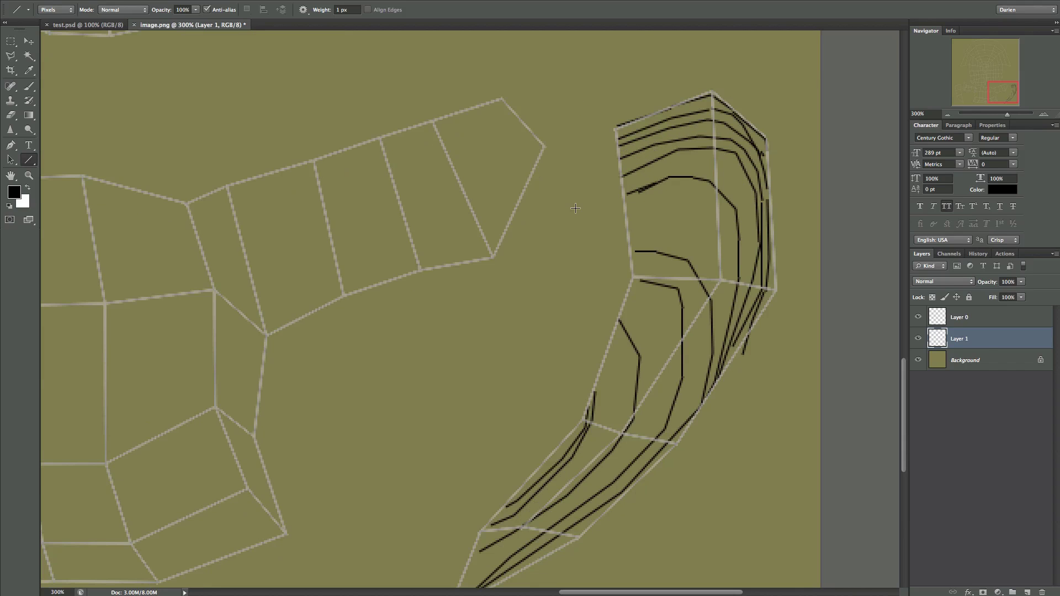
# Step: Duplicate Layer 1 with the strand lines as Layer 1 copy
pyautogui.rightClick(982, 339)
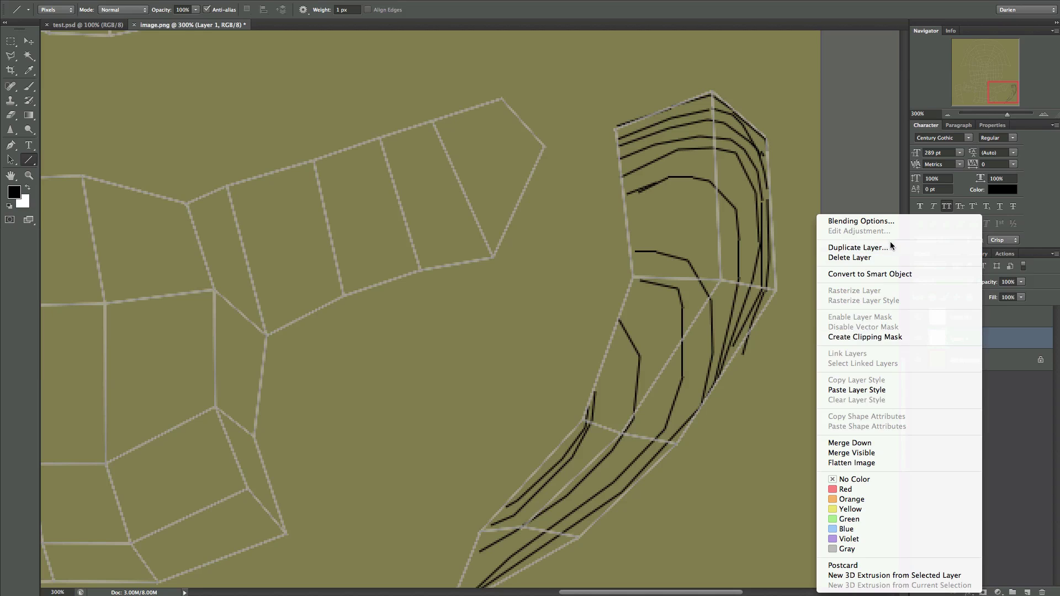
pyautogui.press('Escape')
pyautogui.rightClick(972, 335)
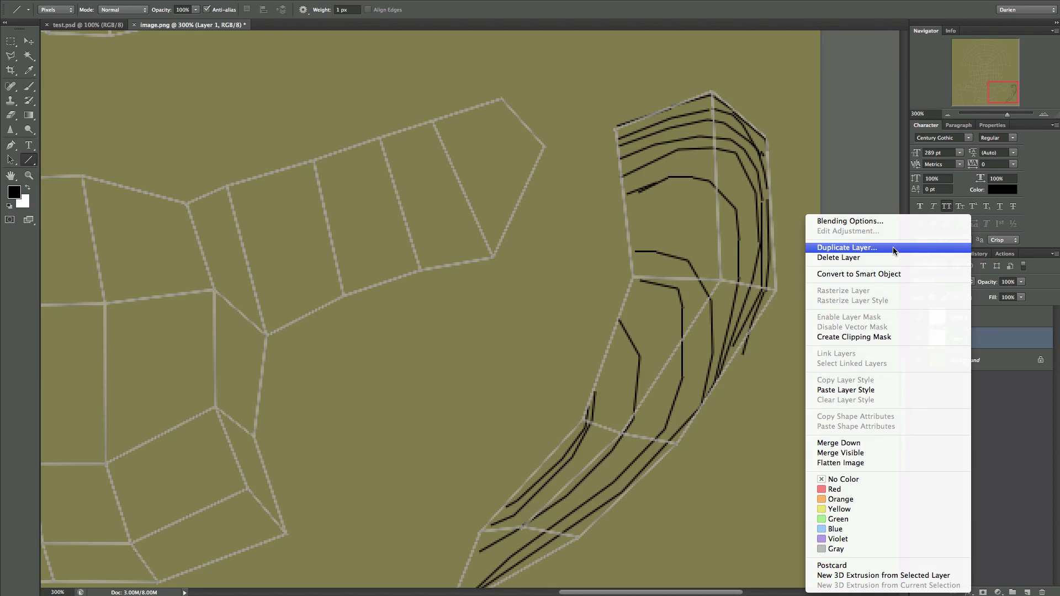
pyautogui.click(892, 245)
pyautogui.press('Return')
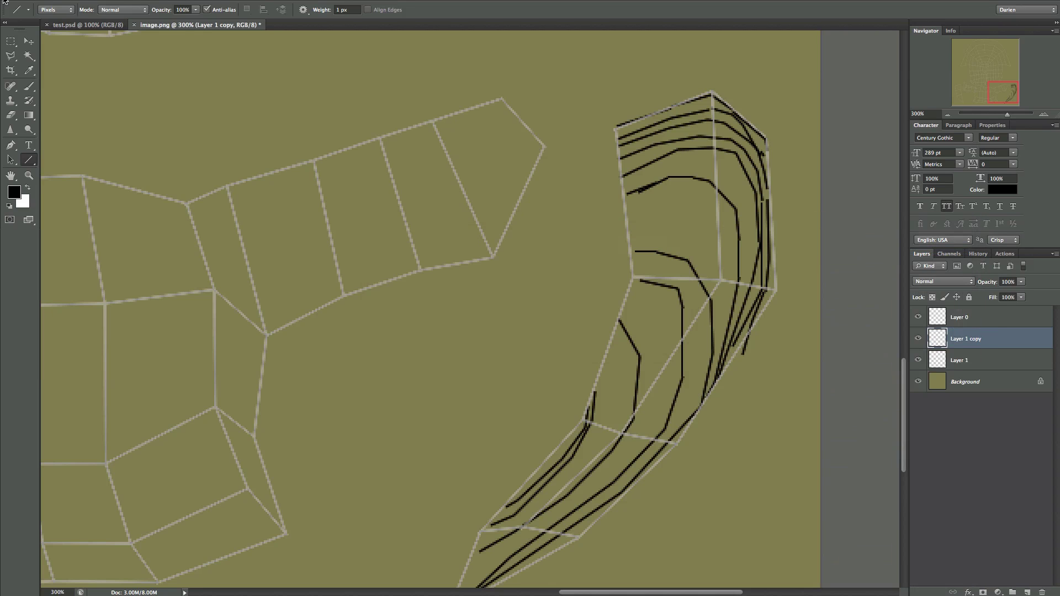
# Step: Free-transform Layer 1 copy, squashing its strand lines vertically to about 95% height so they fall between the originals
pyautogui.click(30, 37)
pyautogui.click(118, 0)
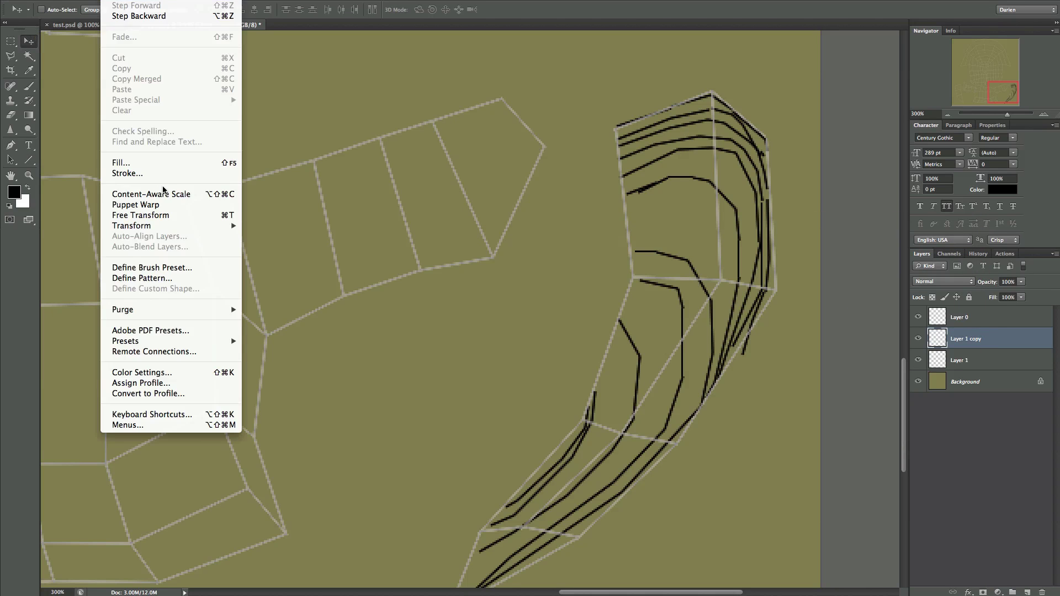
pyautogui.click(169, 215)
pyautogui.scroll(-3, 528, 406)
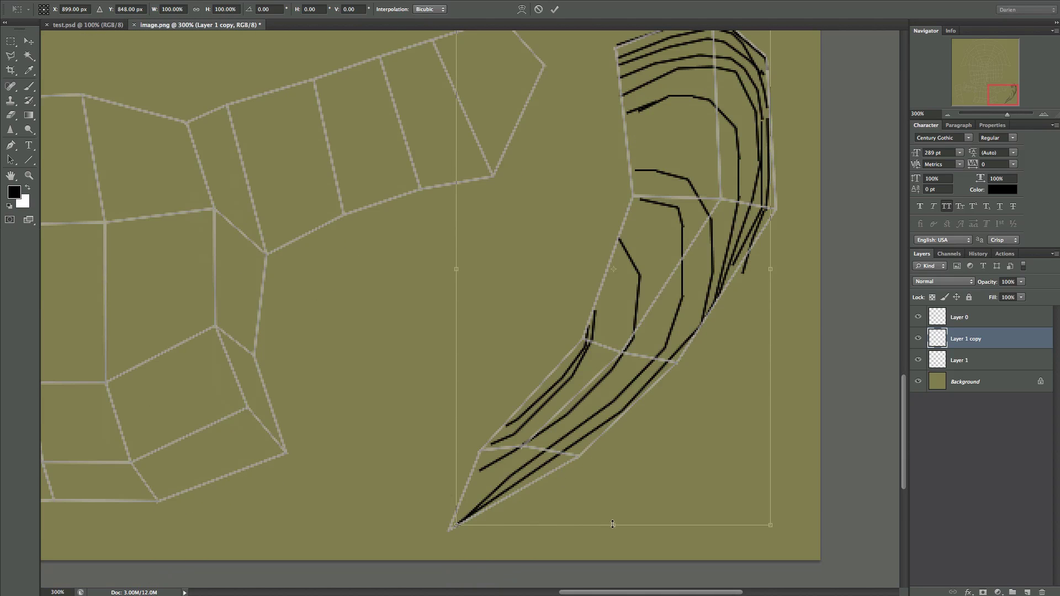
pyautogui.moveTo(612, 523)
pyautogui.mouseDown()
pyautogui.moveTo(613, 464)
pyautogui.moveTo(613, 506)
pyautogui.mouseUp()
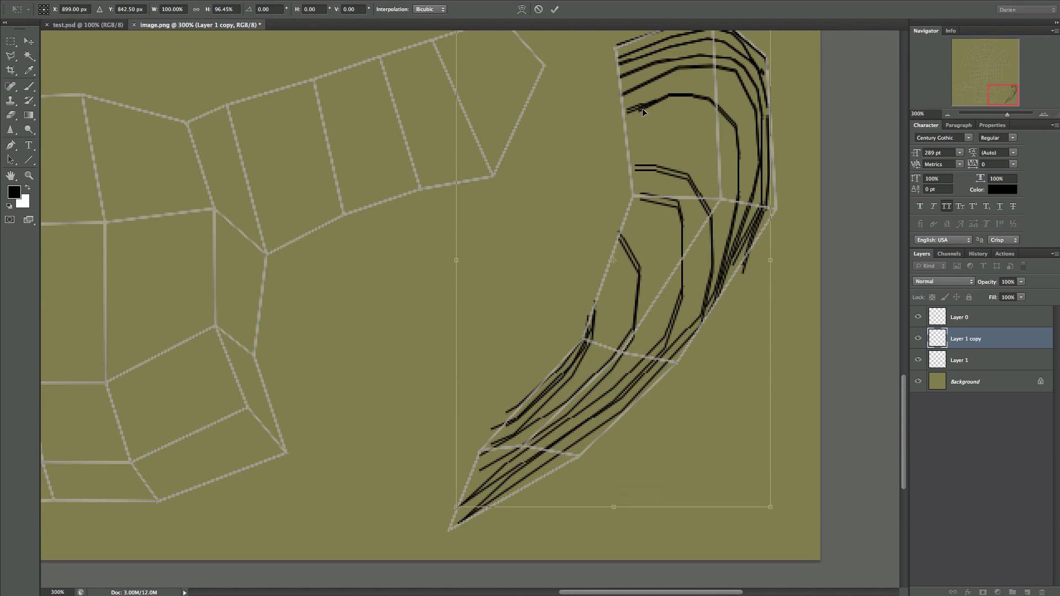
pyautogui.scroll(3, 643, 112)
pyautogui.moveTo(622, 88); pyautogui.dragTo(622, 96)
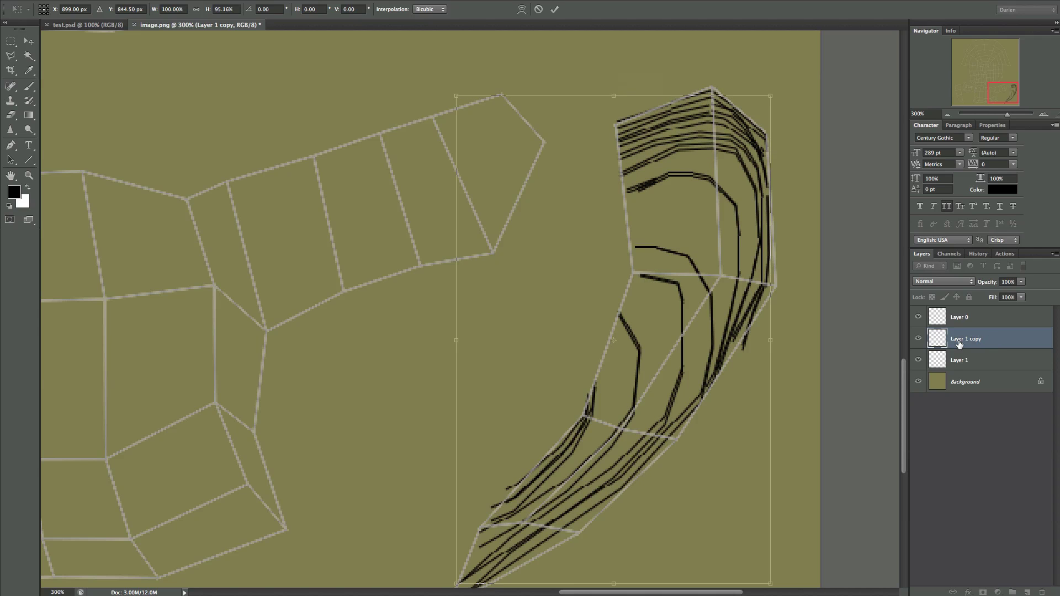
# Step: Duplicate Layer 1 copy as Layer 1 copy 2
pyautogui.rightClick(959, 342)
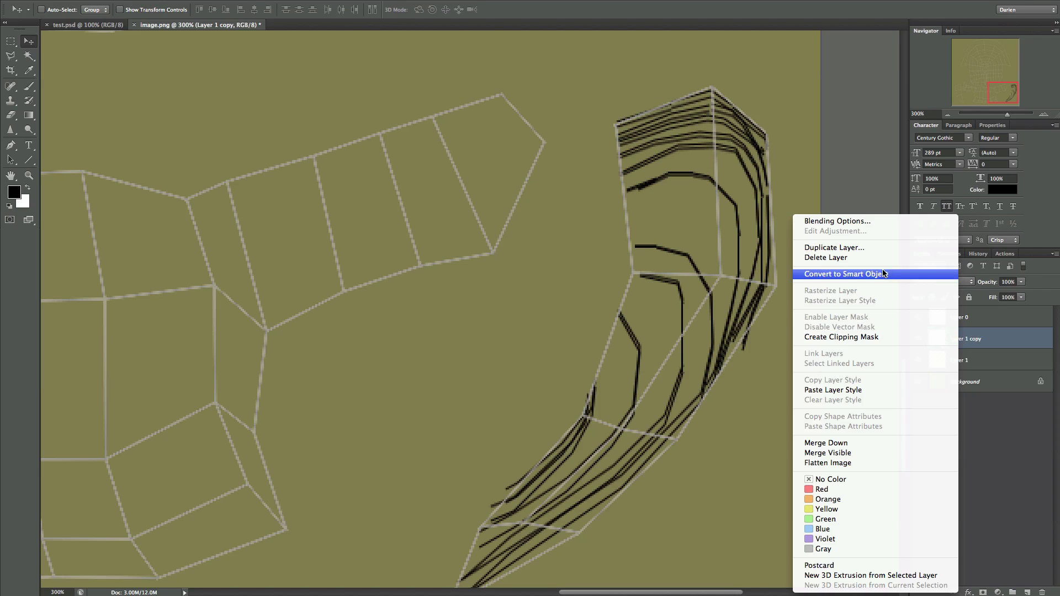
pyautogui.click(870, 249)
pyautogui.press('Return')
# Step: Scale Layer 1 copy 2 to about 78% width and 85% height inside the shell, and distort its lower edge upward
pyautogui.click(112, 0)
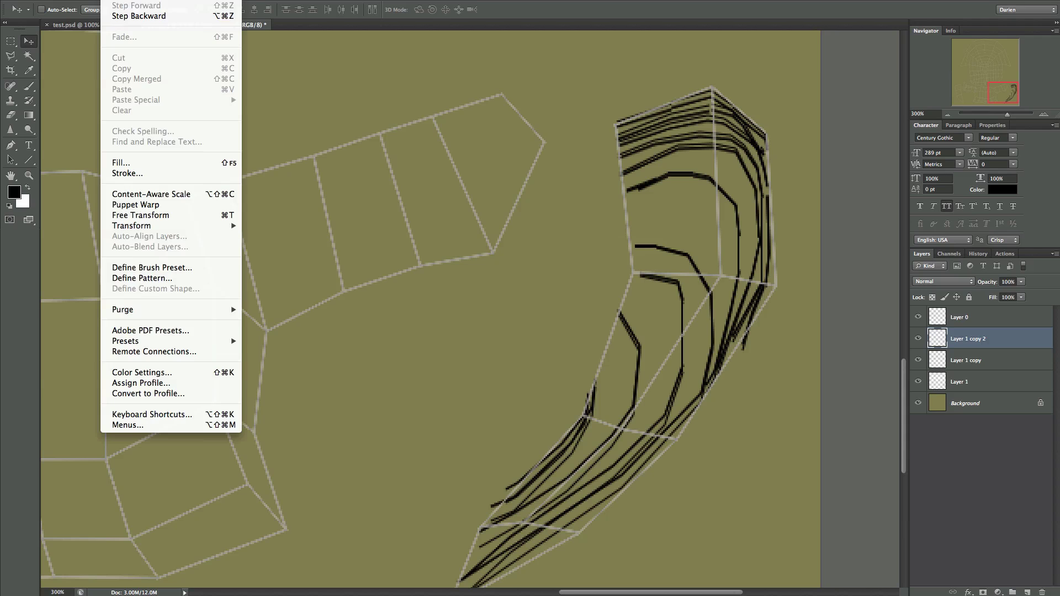
pyautogui.click(160, 215)
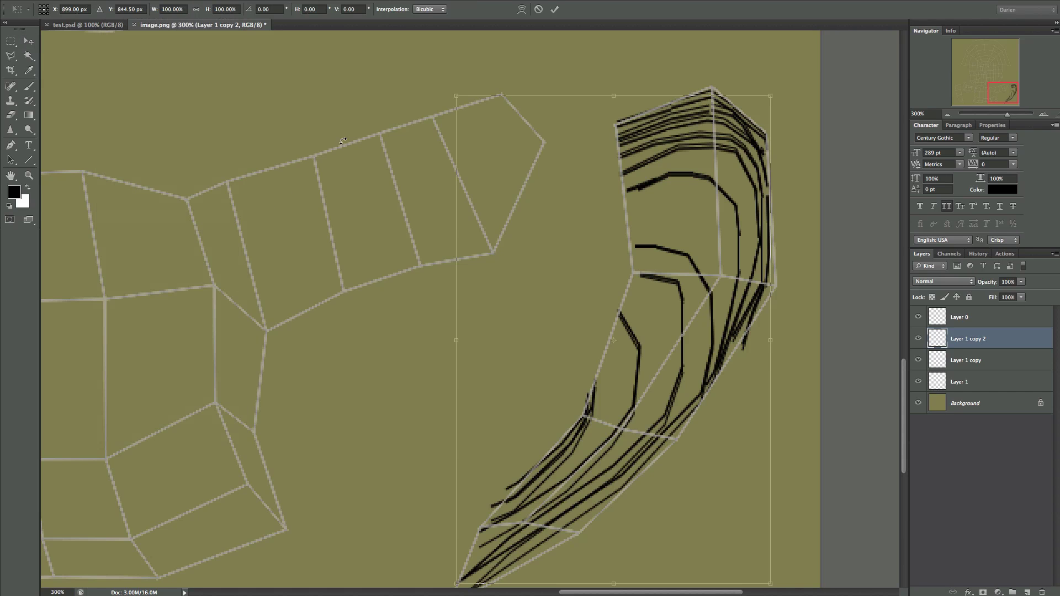
pyautogui.moveTo(457, 91)
pyautogui.mouseDown()
pyautogui.moveTo(490, 132)
pyautogui.moveTo(476, 164)
pyautogui.mouseUp()
pyautogui.moveTo(777, 378); pyautogui.dragTo(727, 371)
pyautogui.moveTo(658, 350); pyautogui.dragTo(678, 351)
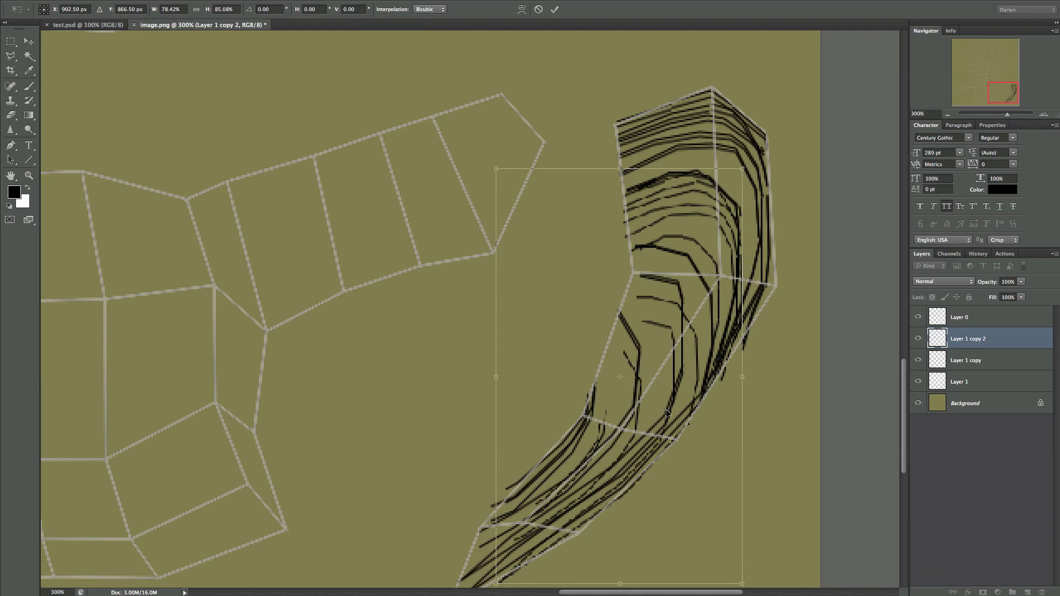
pyautogui.scroll(-1, 662, 387)
pyautogui.rightClick(637, 431)
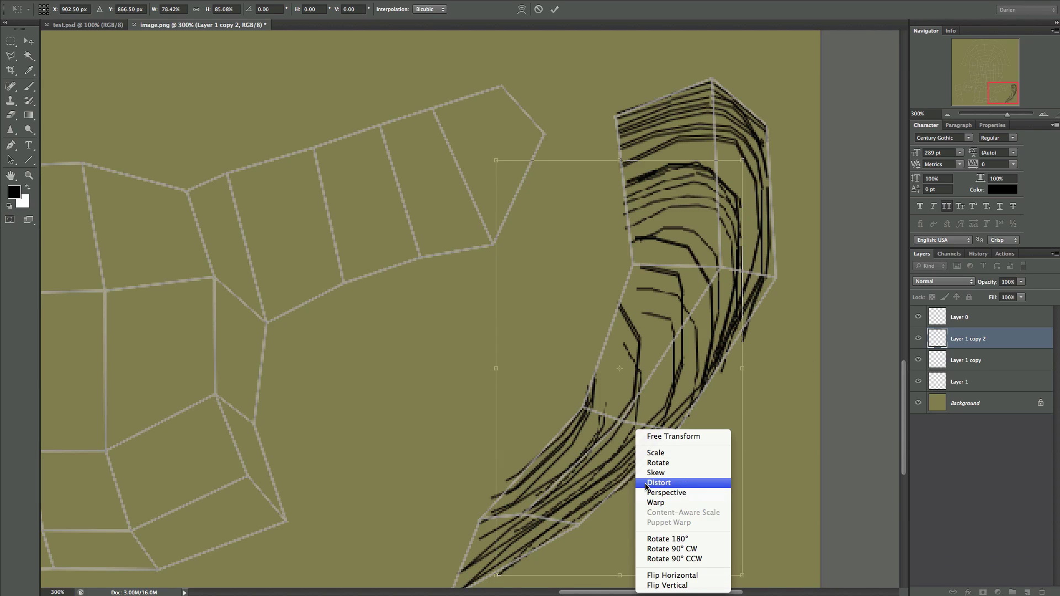
pyautogui.click(655, 483)
pyautogui.moveTo(621, 577)
pyautogui.mouseDown()
pyautogui.moveTo(632, 557)
pyautogui.moveTo(627, 512)
pyautogui.moveTo(605, 520)
pyautogui.moveTo(618, 527)
pyautogui.moveTo(612, 538)
pyautogui.mouseUp()
pyautogui.press('Return')
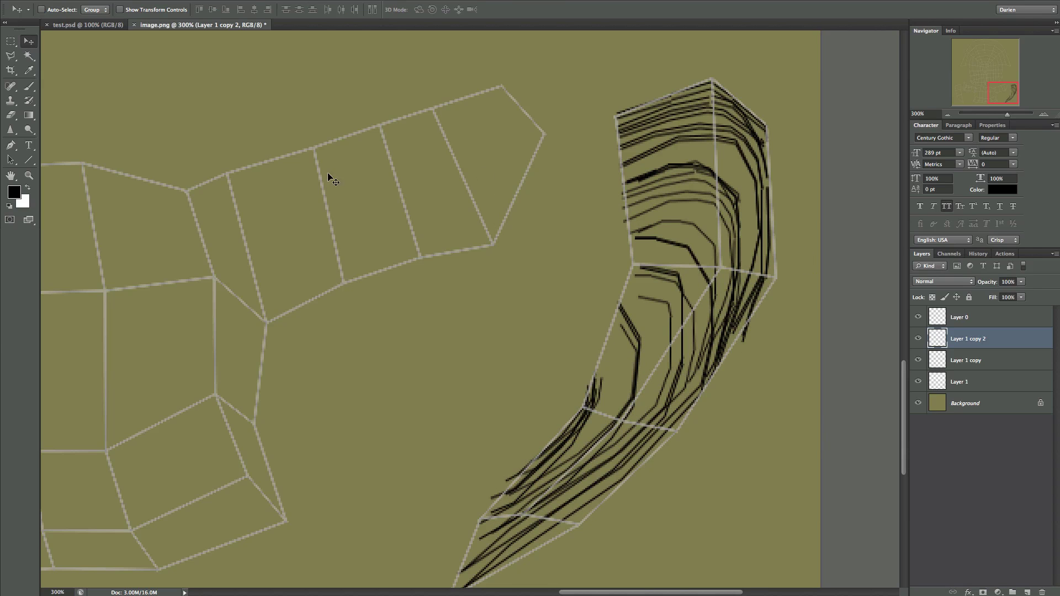
# Step: Draw another strand arc across the shell's upper part with the Line tool, and toggle Layer 1 and Layer 0 to compare
pyautogui.click(29, 159)
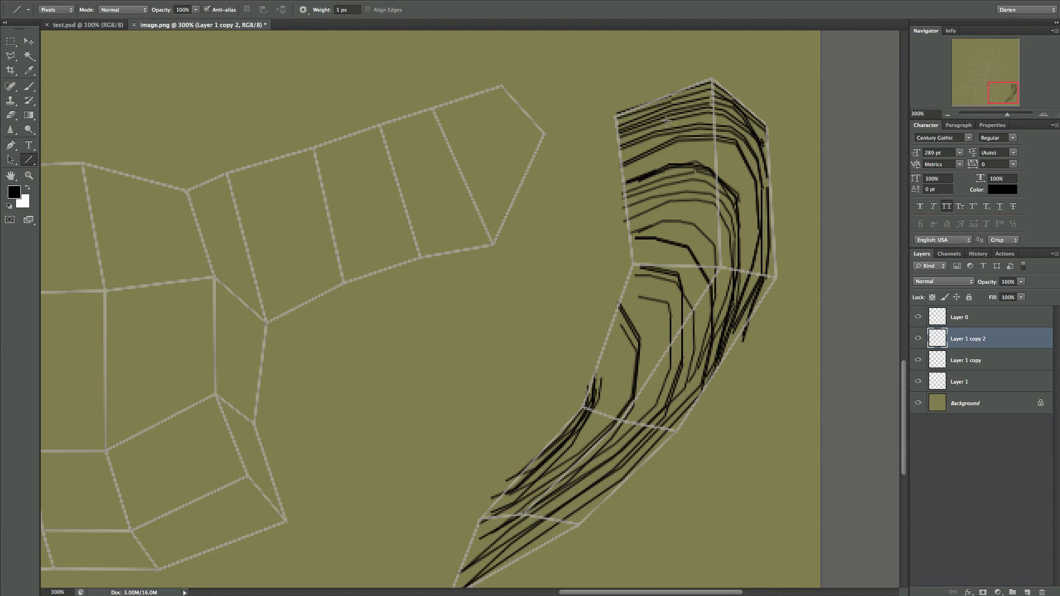
pyautogui.moveTo(624, 175); pyautogui.dragTo(747, 244)
pyautogui.click(918, 382)
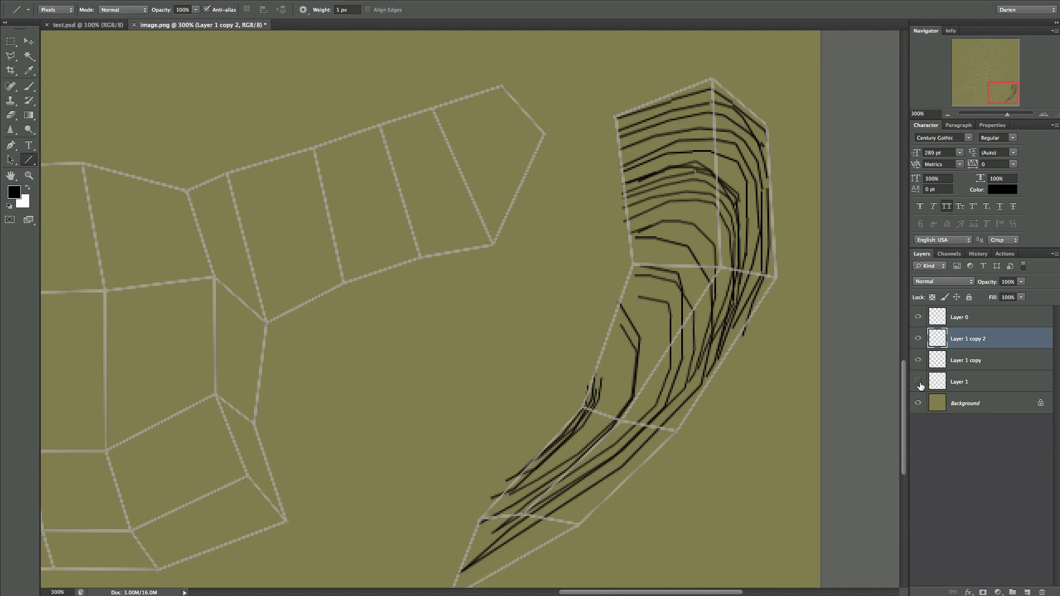
pyautogui.click(918, 381)
pyautogui.click(918, 317)
pyautogui.click(918, 317)
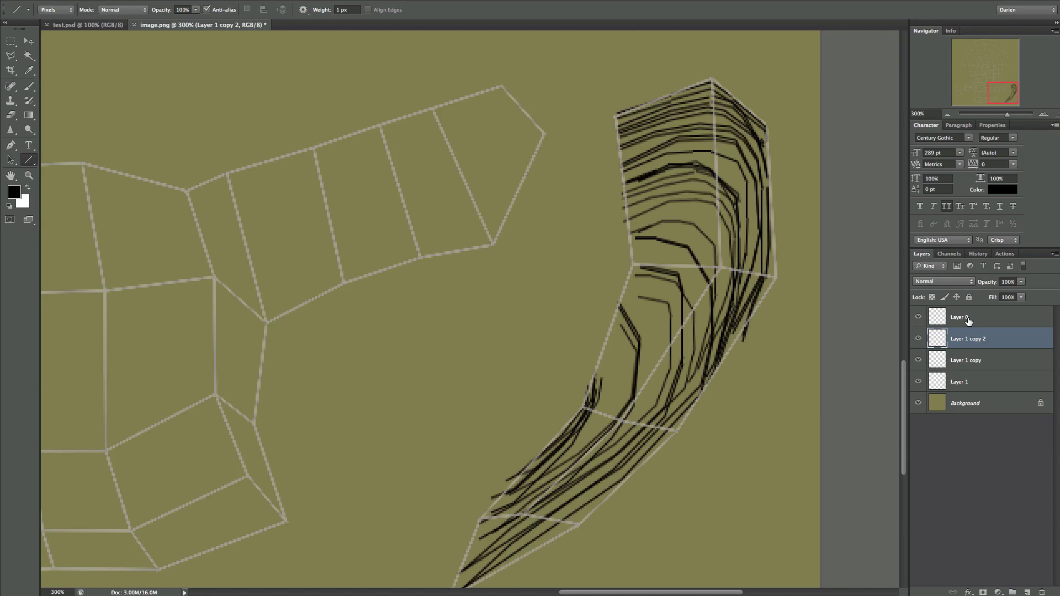
# Step: Label the UV wireframe layer, Layer 0, with the green color and make Layer 1 copy 2 active
pyautogui.rightClick(971, 318)
pyautogui.click(883, 519)
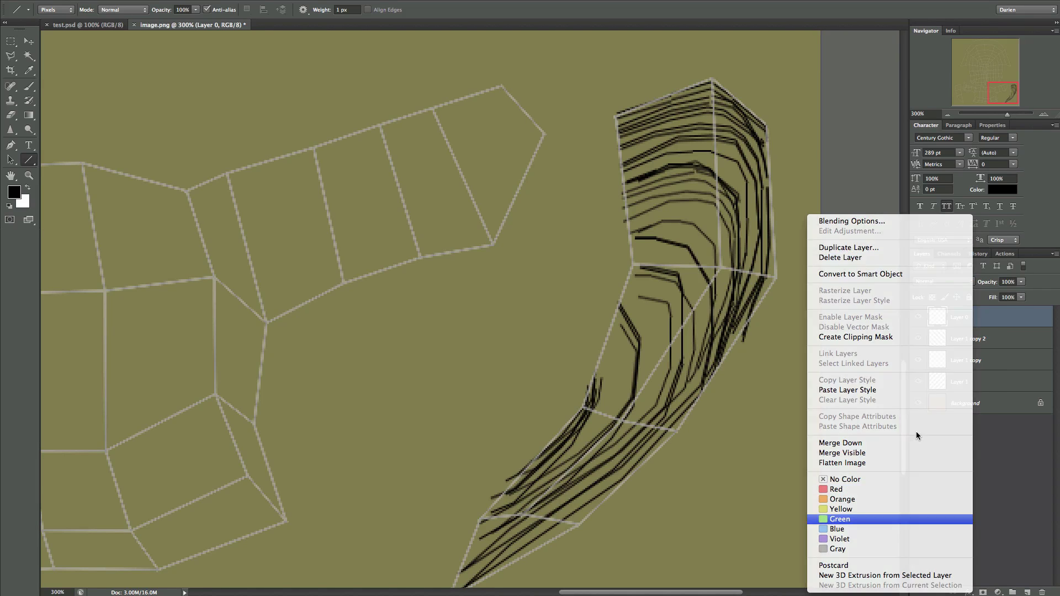
pyautogui.press('pageup')
pyautogui.click(920, 319)
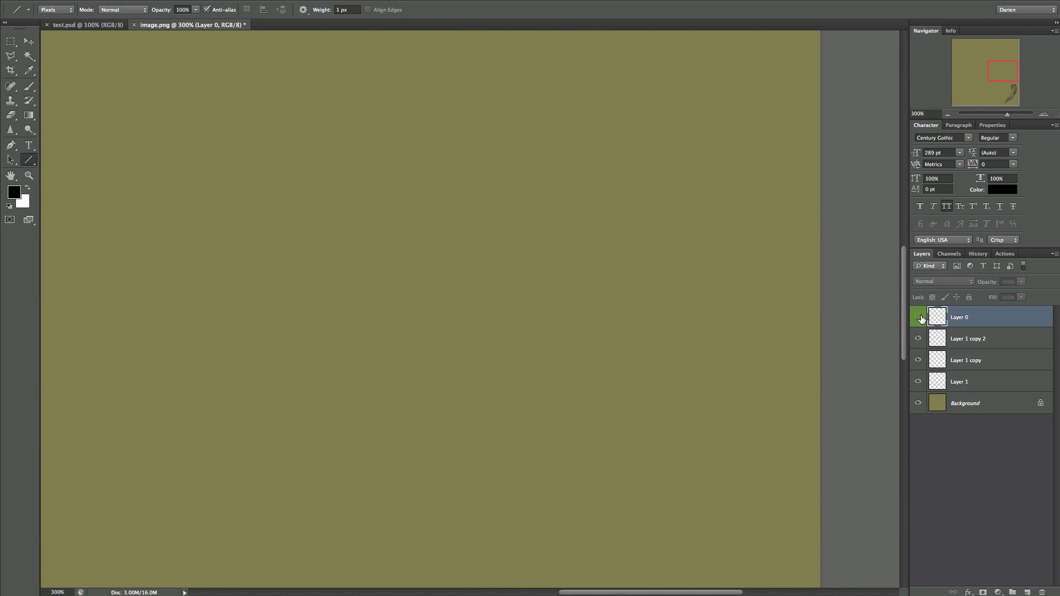
pyautogui.click(918, 319)
pyautogui.click(959, 345)
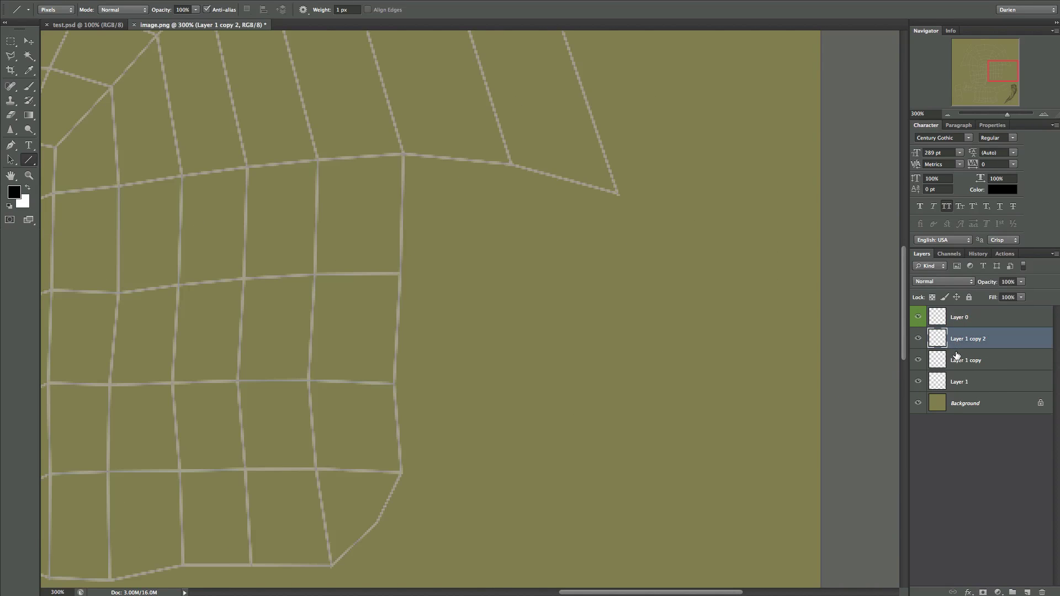
# Step: Draw 1 px strand lines filling the inner side of the right shell's middle section, curving down toward the tip
pyautogui.scroll(10, 797, 355)
pyautogui.scroll(-11, 798, 354)
pyautogui.scroll(-10, 798, 355)
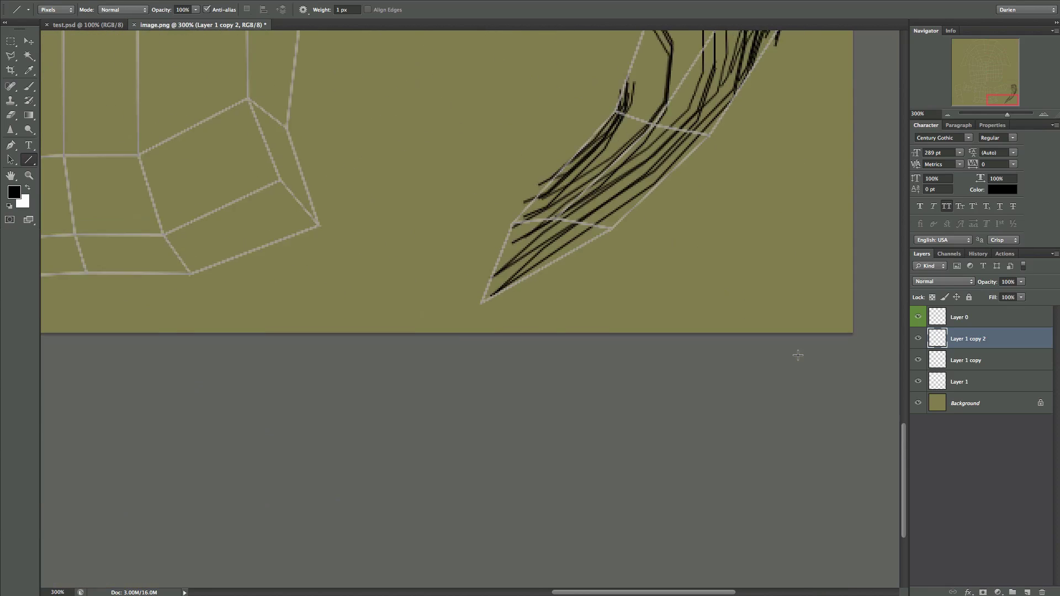
pyautogui.scroll(4, 797, 355)
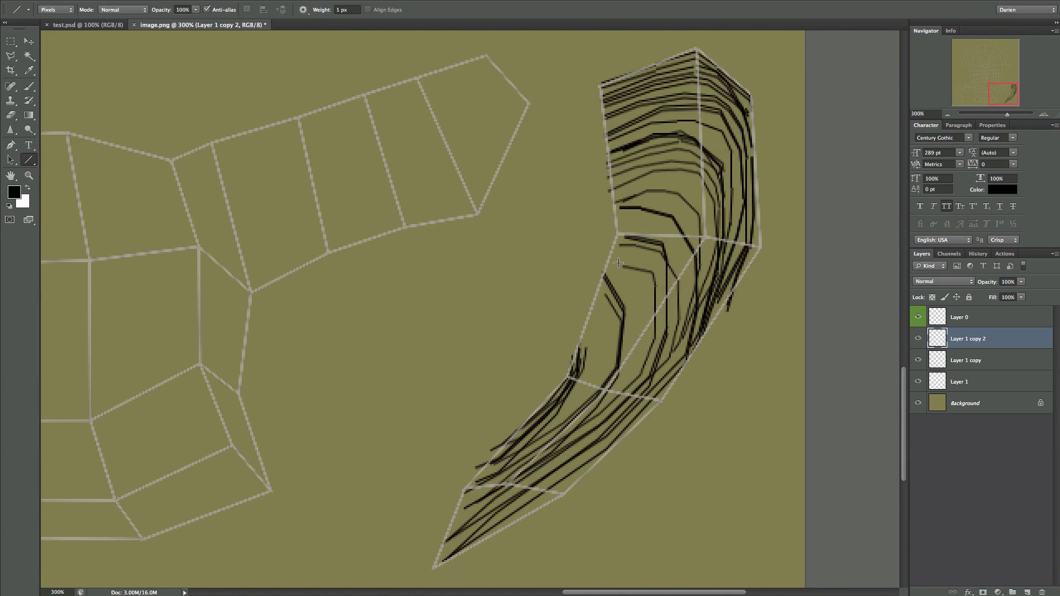
pyautogui.moveTo(609, 265); pyautogui.dragTo(629, 319)
pyautogui.moveTo(629, 326); pyautogui.dragTo(628, 358)
pyautogui.moveTo(627, 358)
pyautogui.mouseDown()
pyautogui.moveTo(623, 382)
pyautogui.moveTo(586, 415)
pyautogui.moveTo(626, 364)
pyautogui.moveTo(641, 316)
pyautogui.moveTo(627, 258)
pyautogui.mouseUp()
pyautogui.moveTo(626, 258); pyautogui.dragTo(613, 247)
pyautogui.moveTo(613, 248); pyautogui.dragTo(652, 264)
pyautogui.moveTo(656, 316)
pyautogui.mouseDown()
pyautogui.moveTo(637, 376)
pyautogui.moveTo(643, 272)
pyautogui.moveTo(620, 268)
pyautogui.moveTo(632, 285)
pyautogui.mouseUp()
pyautogui.moveTo(631, 285)
pyautogui.mouseDown()
pyautogui.moveTo(633, 319)
pyautogui.moveTo(601, 322)
pyautogui.mouseUp()
pyautogui.moveTo(601, 322); pyautogui.dragTo(601, 359)
pyautogui.moveTo(601, 360)
pyautogui.mouseDown()
pyautogui.moveTo(590, 390)
pyautogui.moveTo(558, 414)
pyautogui.moveTo(577, 391)
pyautogui.moveTo(578, 368)
pyautogui.moveTo(591, 386)
pyautogui.moveTo(598, 341)
pyautogui.moveTo(607, 359)
pyautogui.mouseUp()
pyautogui.moveTo(608, 359)
pyautogui.mouseDown()
pyautogui.moveTo(601, 286)
pyautogui.moveTo(616, 319)
pyautogui.moveTo(611, 354)
pyautogui.mouseUp()
pyautogui.moveTo(612, 353)
pyautogui.mouseDown()
pyautogui.moveTo(591, 400)
pyautogui.moveTo(600, 295)
pyautogui.moveTo(598, 389)
pyautogui.moveTo(614, 336)
pyautogui.moveTo(594, 343)
pyautogui.mouseUp()
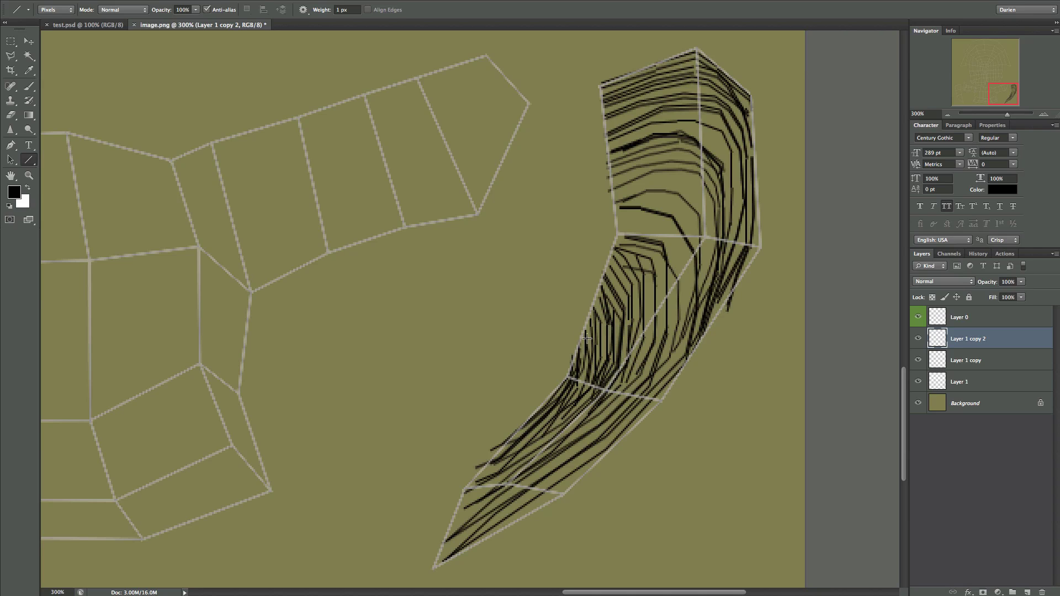
# Step: Fill the remaining gaps in the shell's middle section with curved strands and add lines along the lower tip section
pyautogui.moveTo(598, 300); pyautogui.dragTo(605, 360)
pyautogui.moveTo(610, 267)
pyautogui.mouseDown()
pyautogui.moveTo(626, 295)
pyautogui.moveTo(626, 344)
pyautogui.mouseUp()
pyautogui.moveTo(623, 241)
pyautogui.mouseDown()
pyautogui.moveTo(672, 253)
pyautogui.moveTo(669, 352)
pyautogui.mouseUp()
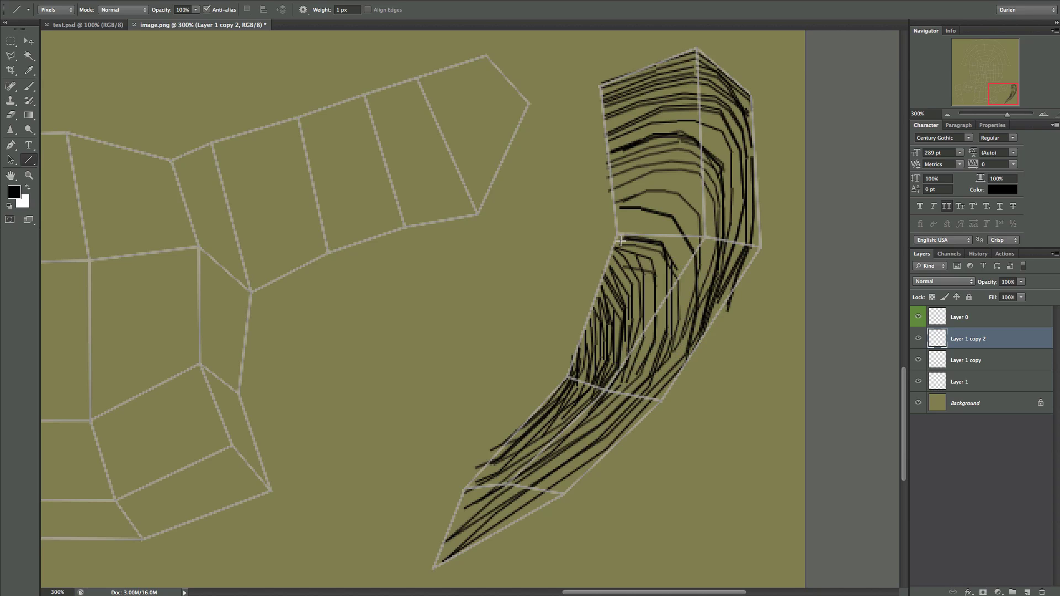
pyautogui.moveTo(620, 240)
pyautogui.mouseDown()
pyautogui.moveTo(658, 268)
pyautogui.moveTo(650, 376)
pyautogui.mouseUp()
pyautogui.moveTo(645, 257)
pyautogui.mouseDown()
pyautogui.moveTo(649, 343)
pyautogui.moveTo(630, 376)
pyautogui.moveTo(700, 310)
pyautogui.mouseUp()
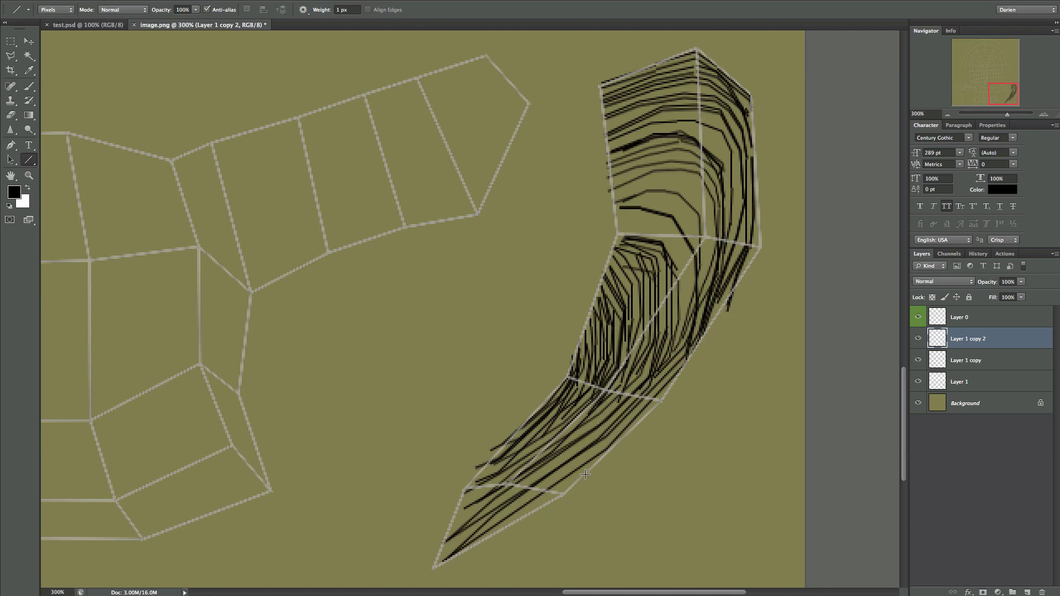
pyautogui.moveTo(585, 474)
pyautogui.mouseDown()
pyautogui.moveTo(474, 521)
pyautogui.moveTo(481, 534)
pyautogui.moveTo(575, 467)
pyautogui.mouseUp()
pyautogui.moveTo(574, 466)
pyautogui.mouseDown()
pyautogui.moveTo(636, 391)
pyautogui.moveTo(510, 437)
pyautogui.moveTo(497, 464)
pyautogui.moveTo(437, 488)
pyautogui.moveTo(460, 517)
pyautogui.moveTo(495, 478)
pyautogui.mouseUp()
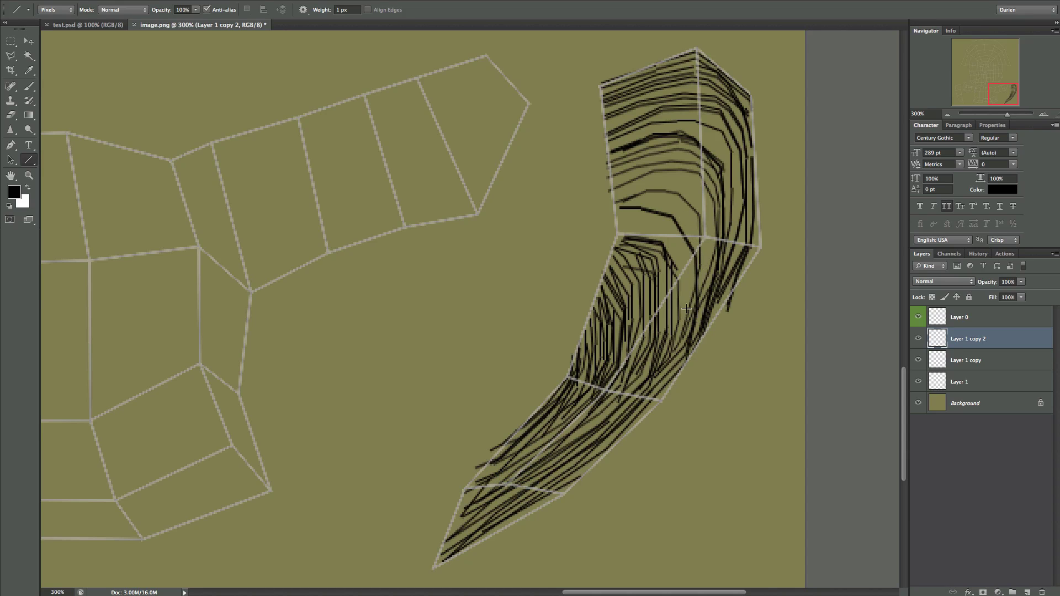
# Step: Draw strand arcs around the bend between the shell's upper and middle sections, closing the gap there
pyautogui.moveTo(686, 273); pyautogui.dragTo(686, 271)
pyautogui.moveTo(686, 272); pyautogui.dragTo(669, 240)
pyautogui.moveTo(670, 240)
pyautogui.mouseDown()
pyautogui.moveTo(624, 229)
pyautogui.moveTo(653, 220)
pyautogui.mouseUp()
pyautogui.moveTo(653, 220)
pyautogui.mouseDown()
pyautogui.moveTo(672, 227)
pyautogui.moveTo(686, 256)
pyautogui.mouseUp()
pyautogui.moveTo(686, 257); pyautogui.dragTo(687, 302)
pyautogui.moveTo(687, 302)
pyautogui.mouseDown()
pyautogui.moveTo(697, 260)
pyautogui.moveTo(668, 230)
pyautogui.mouseUp()
pyautogui.moveTo(668, 231)
pyautogui.mouseDown()
pyautogui.moveTo(619, 221)
pyautogui.moveTo(650, 229)
pyautogui.moveTo(654, 211)
pyautogui.moveTo(616, 212)
pyautogui.moveTo(665, 200)
pyautogui.moveTo(689, 211)
pyautogui.moveTo(699, 238)
pyautogui.mouseUp()
pyautogui.moveTo(699, 238)
pyautogui.mouseDown()
pyautogui.moveTo(698, 268)
pyautogui.moveTo(704, 240)
pyautogui.mouseUp()
pyautogui.moveTo(703, 237); pyautogui.dragTo(698, 191)
pyautogui.moveTo(697, 191)
pyautogui.mouseDown()
pyautogui.moveTo(663, 175)
pyautogui.moveTo(620, 190)
pyautogui.moveTo(670, 178)
pyautogui.moveTo(700, 224)
pyautogui.moveTo(658, 208)
pyautogui.mouseUp()
pyautogui.moveTo(657, 208)
pyautogui.mouseDown()
pyautogui.moveTo(633, 207)
pyautogui.moveTo(668, 204)
pyautogui.moveTo(692, 232)
pyautogui.mouseUp()
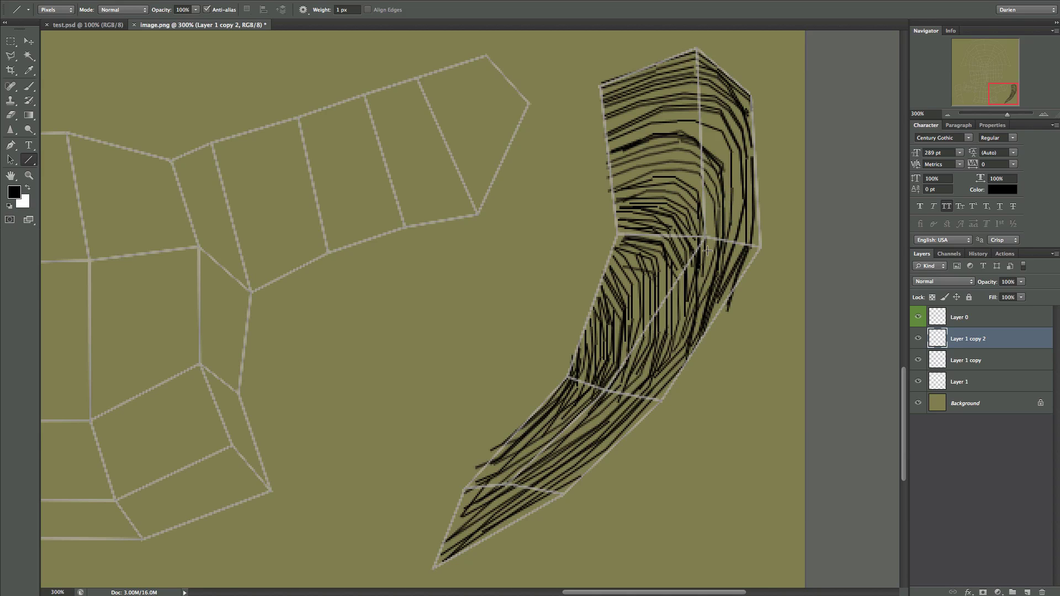
# Step: Add strand lines through the shell's upper section and down its outer side to make the coverage denser
pyautogui.moveTo(706, 277); pyautogui.dragTo(712, 214)
pyautogui.moveTo(712, 214)
pyautogui.mouseDown()
pyautogui.moveTo(688, 175)
pyautogui.moveTo(615, 179)
pyautogui.moveTo(665, 163)
pyautogui.moveTo(705, 176)
pyautogui.mouseUp()
pyautogui.moveTo(708, 180)
pyautogui.mouseDown()
pyautogui.moveTo(716, 186)
pyautogui.moveTo(685, 152)
pyautogui.moveTo(615, 159)
pyautogui.moveTo(641, 128)
pyautogui.moveTo(690, 128)
pyautogui.moveTo(709, 141)
pyautogui.moveTo(736, 257)
pyautogui.moveTo(746, 200)
pyautogui.moveTo(737, 211)
pyautogui.moveTo(737, 150)
pyautogui.moveTo(721, 124)
pyautogui.moveTo(700, 117)
pyautogui.mouseUp()
pyautogui.moveTo(700, 117)
pyautogui.mouseDown()
pyautogui.moveTo(618, 132)
pyautogui.moveTo(639, 106)
pyautogui.moveTo(701, 87)
pyautogui.moveTo(620, 104)
pyautogui.moveTo(705, 131)
pyautogui.moveTo(725, 169)
pyautogui.mouseUp()
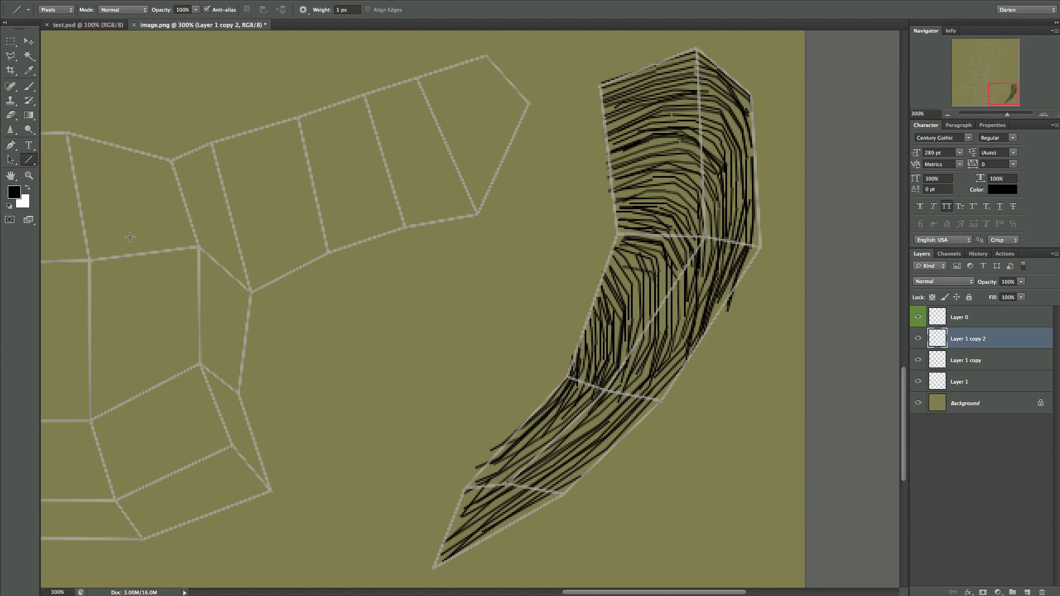
# Step: Draw test curves with the 1 px Pencil tool and the Line tool in the empty area beside the shell's tip
pyautogui.click(26, 90)
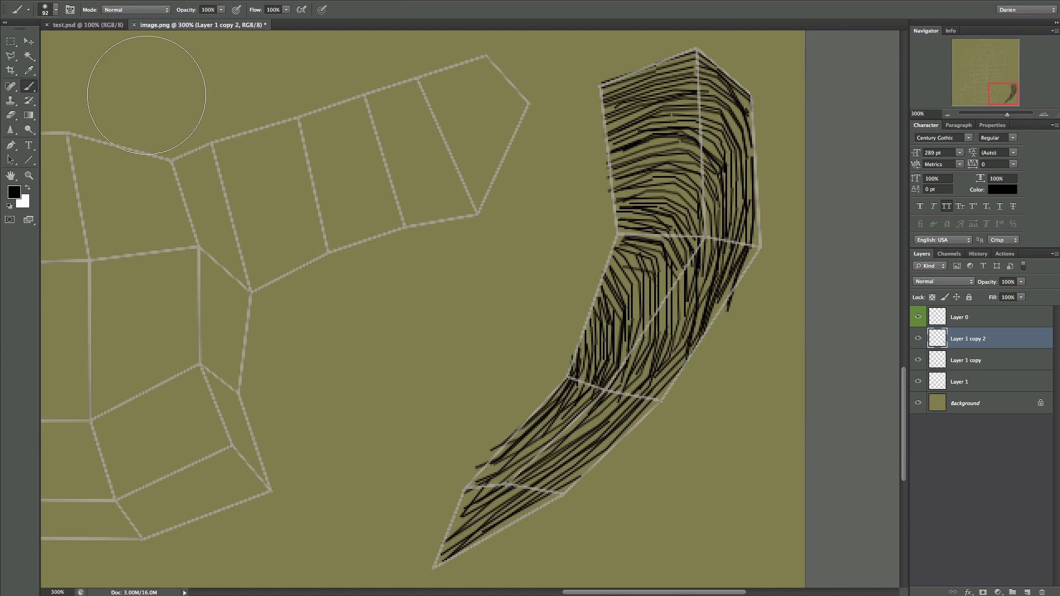
pyautogui.rightClick(32, 90)
pyautogui.click(65, 94)
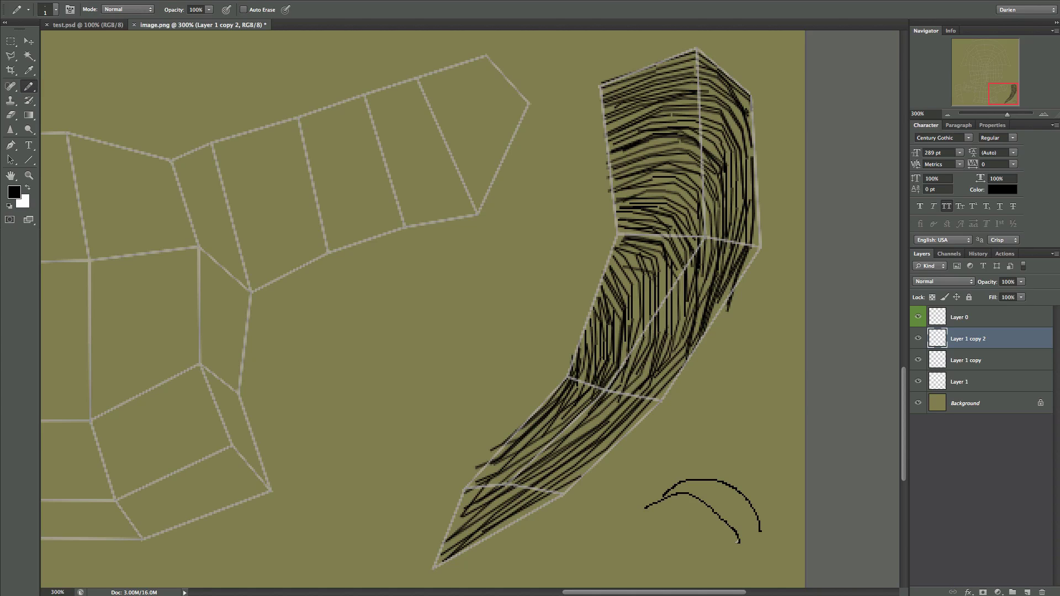
pyautogui.click(30, 163)
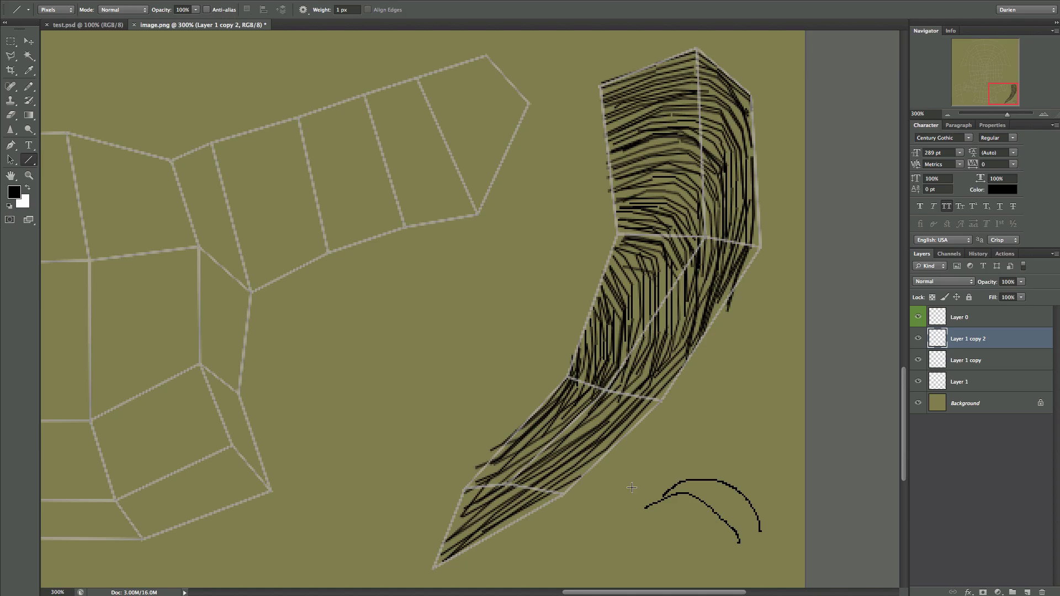
pyautogui.moveTo(636, 521); pyautogui.dragTo(704, 531)
pyautogui.moveTo(646, 477)
pyautogui.mouseDown()
pyautogui.moveTo(684, 454)
pyautogui.moveTo(709, 484)
pyautogui.moveTo(676, 452)
pyautogui.moveTo(756, 481)
pyautogui.mouseUp()
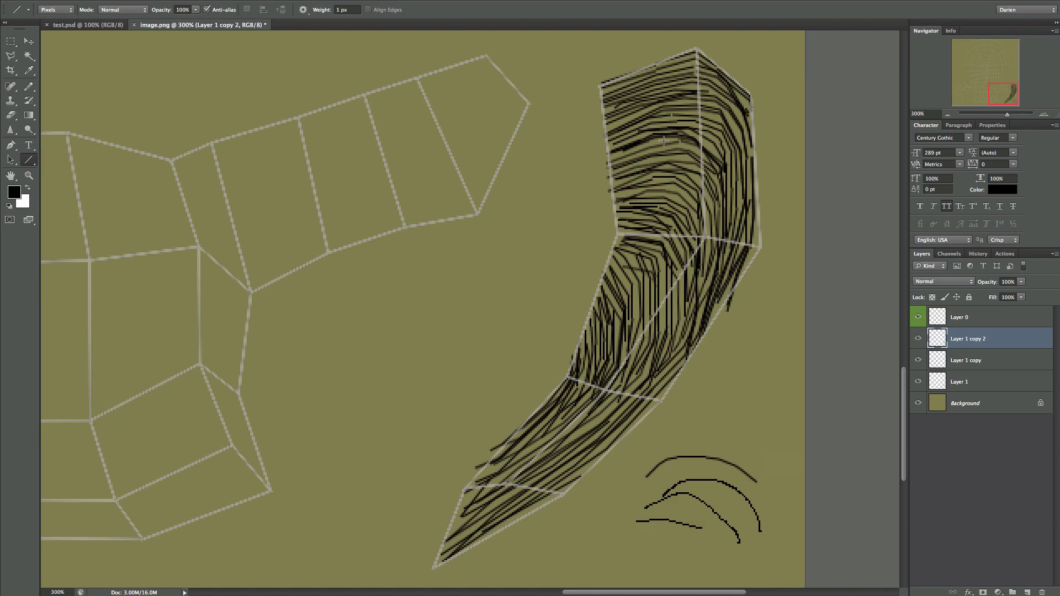
# Step: Draw more strand arcs across the shell's upper end, following its top edge and curving down the outer side
pyautogui.moveTo(607, 126); pyautogui.dragTo(677, 102)
pyautogui.moveTo(678, 102); pyautogui.dragTo(723, 106)
pyautogui.moveTo(729, 113); pyautogui.dragTo(752, 202)
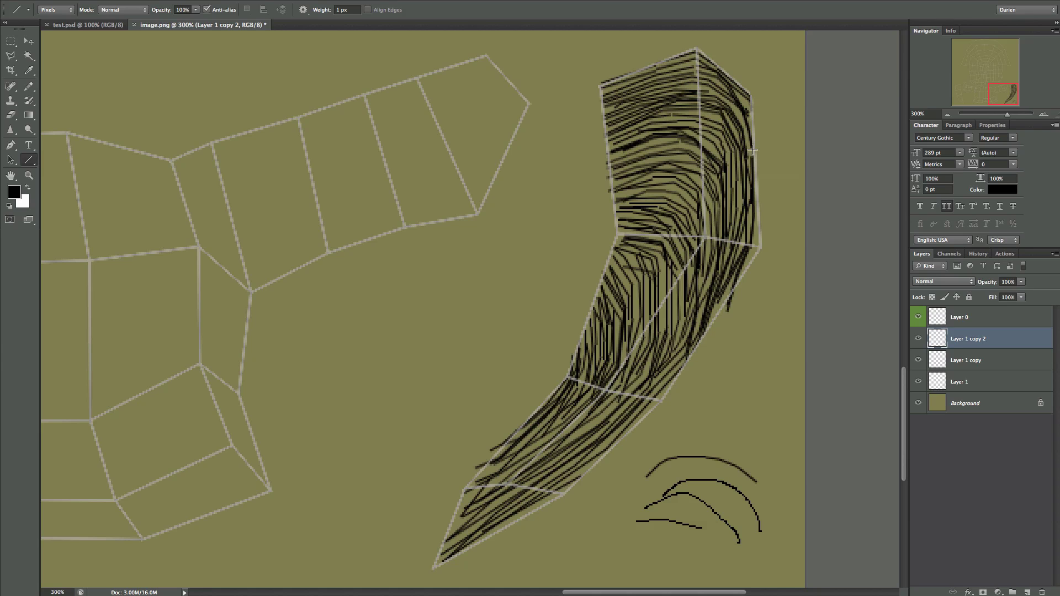
pyautogui.moveTo(752, 149)
pyautogui.mouseDown()
pyautogui.moveTo(741, 109)
pyautogui.moveTo(709, 83)
pyautogui.moveTo(679, 85)
pyautogui.moveTo(743, 103)
pyautogui.moveTo(723, 91)
pyautogui.mouseUp()
pyautogui.moveTo(604, 89); pyautogui.dragTo(634, 76)
pyautogui.moveTo(611, 155)
pyautogui.mouseDown()
pyautogui.moveTo(650, 140)
pyautogui.moveTo(717, 155)
pyautogui.moveTo(691, 125)
pyautogui.moveTo(671, 122)
pyautogui.moveTo(722, 127)
pyautogui.mouseUp()
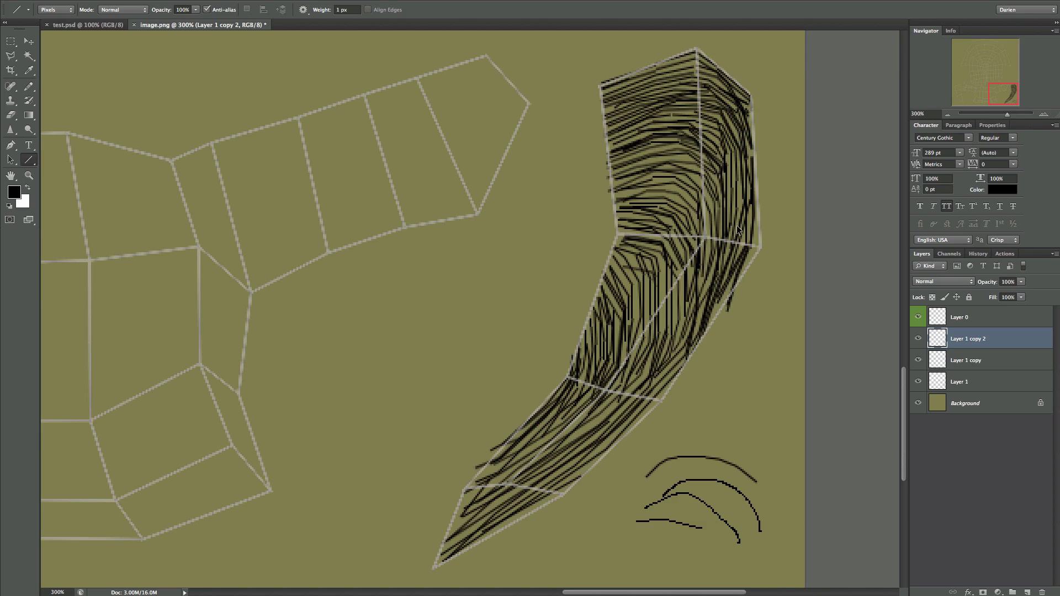
# Step: Merge Layer 1, Layer 1 copy and Layer 1 copy 2 into one layer, and toggle its visibility to check the strands
pyautogui.keyDown('shift'); pyautogui.click(977, 381); pyautogui.keyUp('shift')
pyautogui.hotkey('ctrl', 'e')
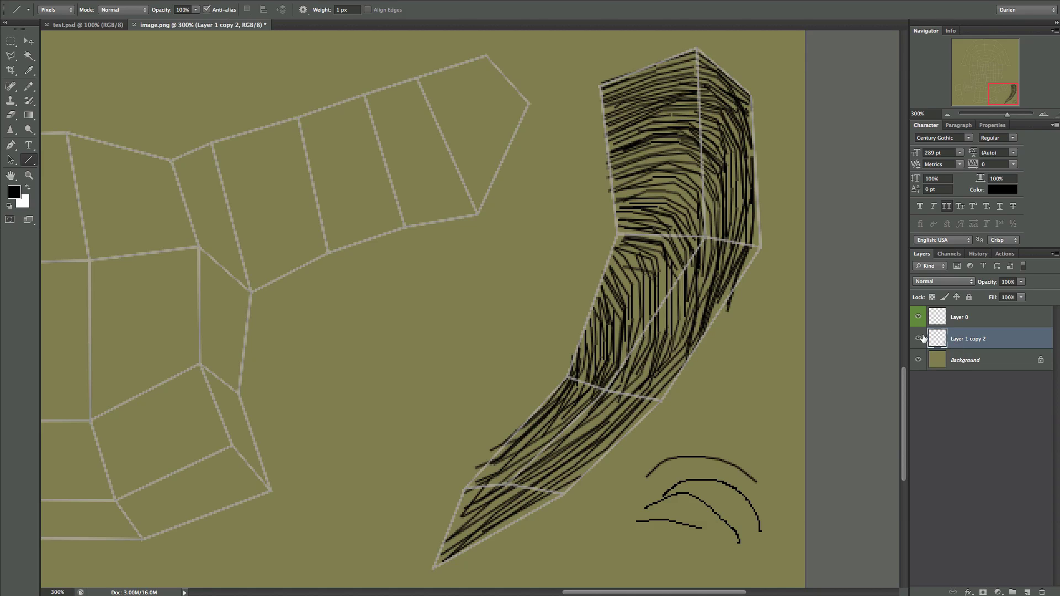
pyautogui.click(918, 338)
pyautogui.click(918, 337)
pyautogui.click(918, 337)
pyautogui.click(918, 338)
# Step: Select the test curves beside the shell's tip with a rectangular marquee, delete them and deselect
pyautogui.click(11, 41)
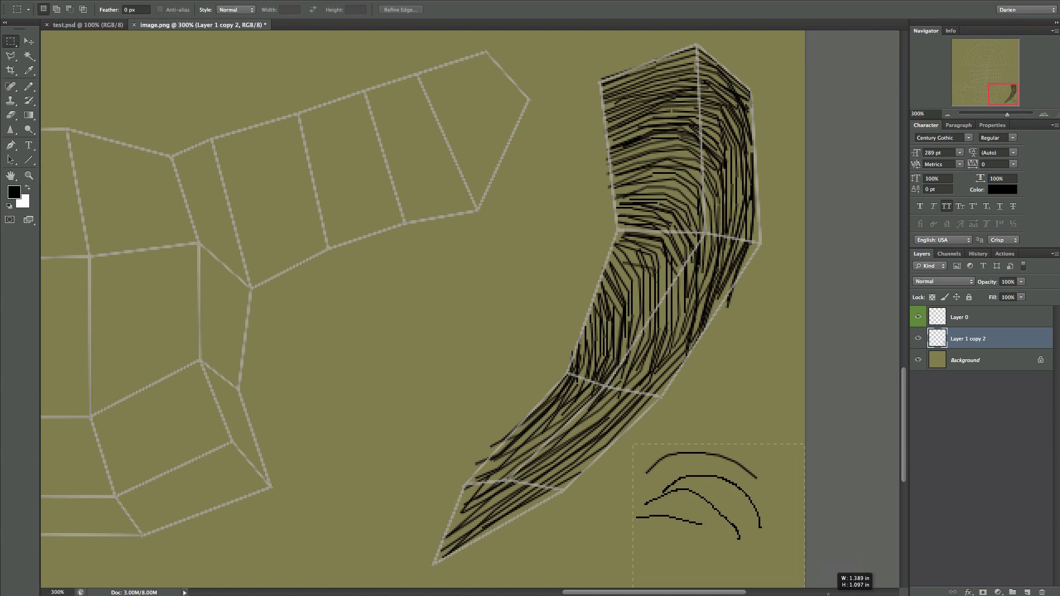
pyautogui.moveTo(633, 448); pyautogui.dragTo(828, 593)
pyautogui.press('Delete')
pyautogui.hotkey('ctrl', 'd')
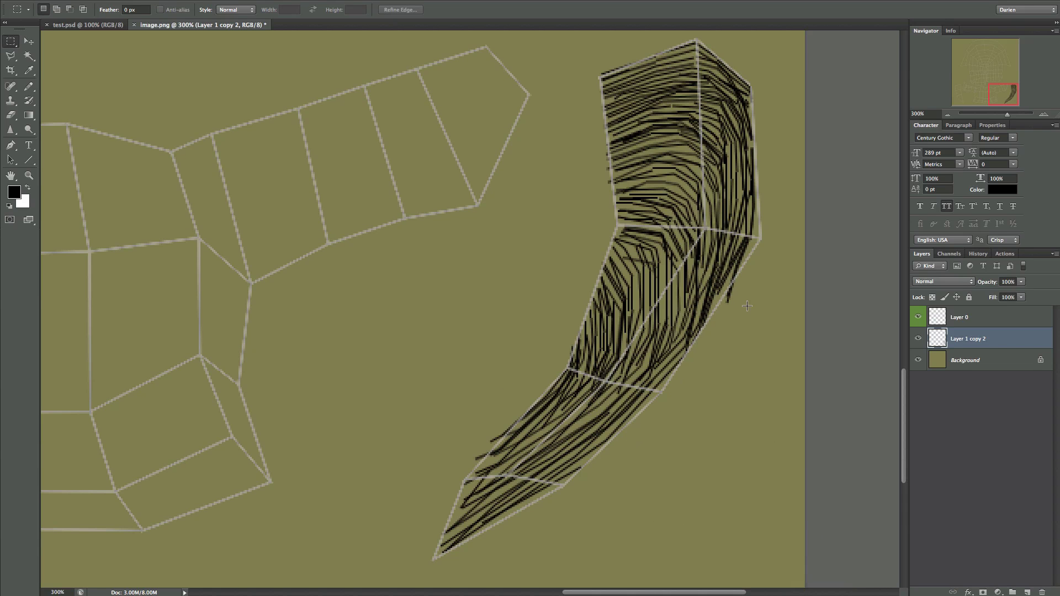
# Step: Save the document as a Photoshop file named hairmap.psd in the temp folder, with layers and Maximize Compatibility kept on
pyautogui.scroll(3, 757, 302)
pyautogui.scroll(-3, 757, 302)
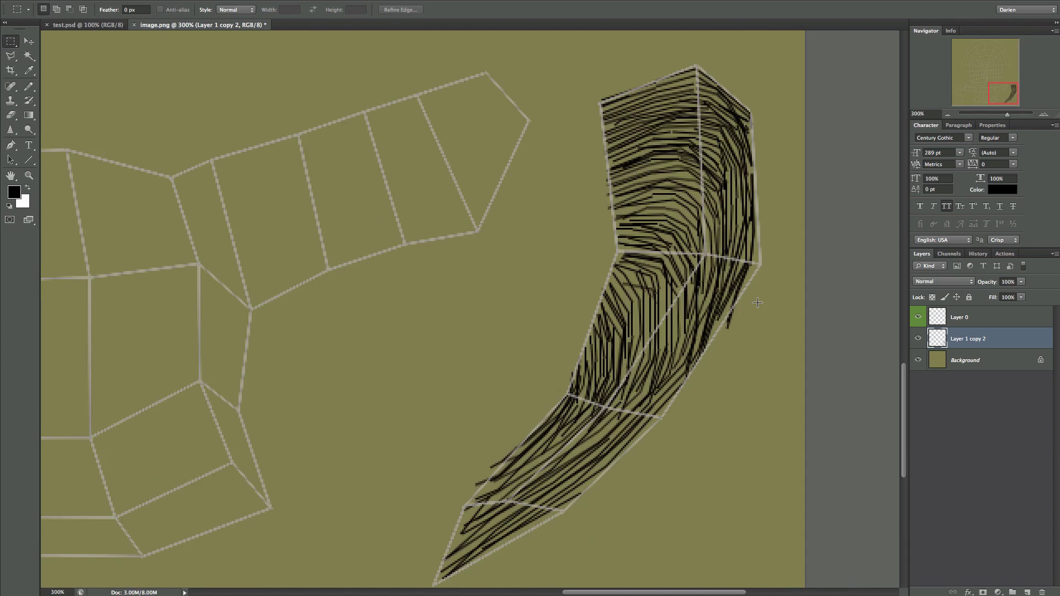
pyautogui.click(86, 0)
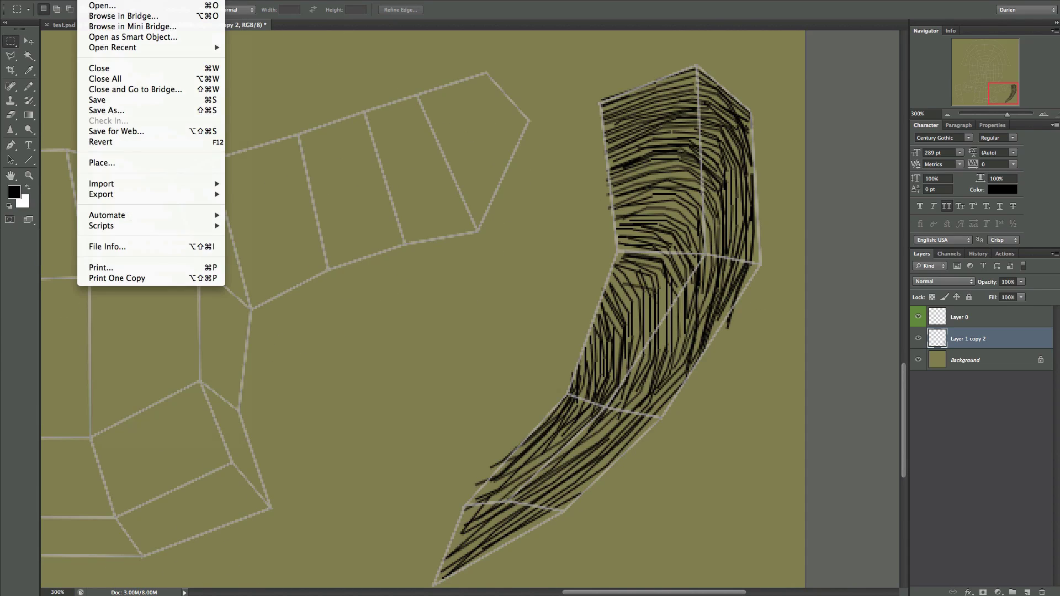
pyautogui.click(133, 109)
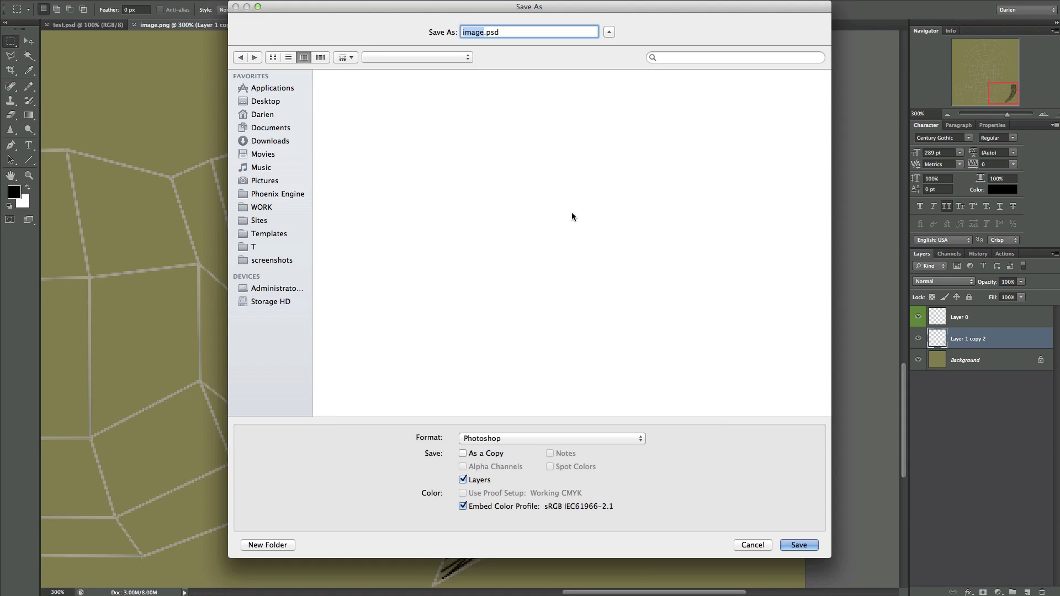
pyautogui.click(288, 57)
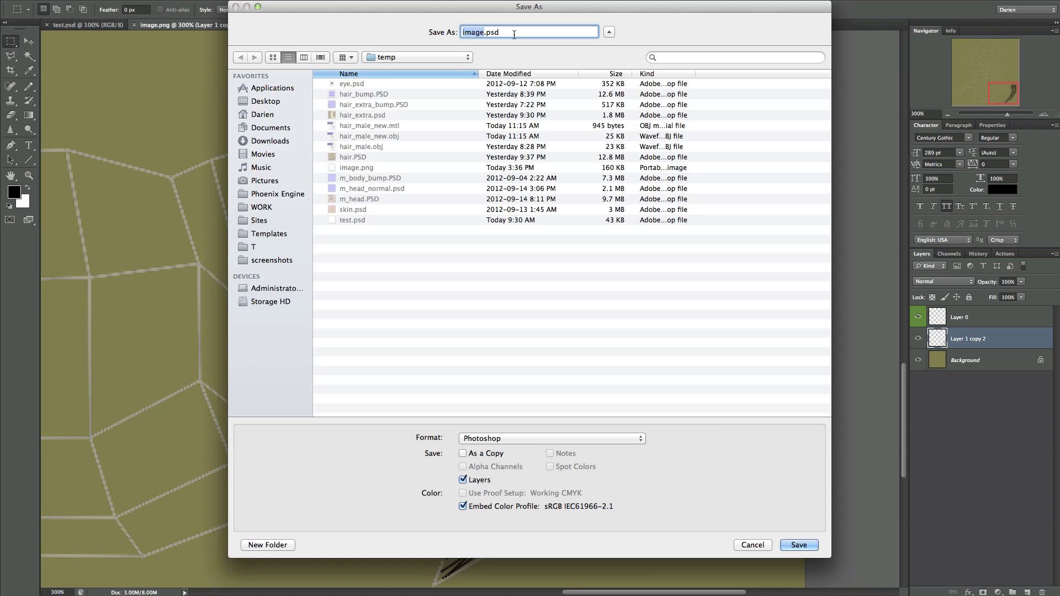
pyautogui.write('hair')
pyautogui.write('_normal')
pyautogui.press('Return')
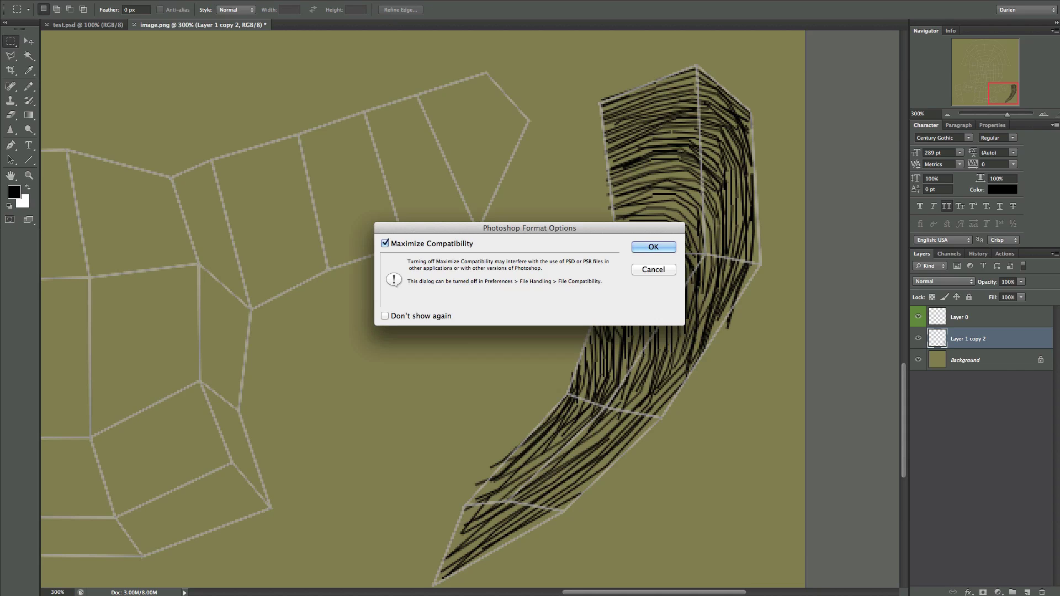
pyautogui.press('Return')
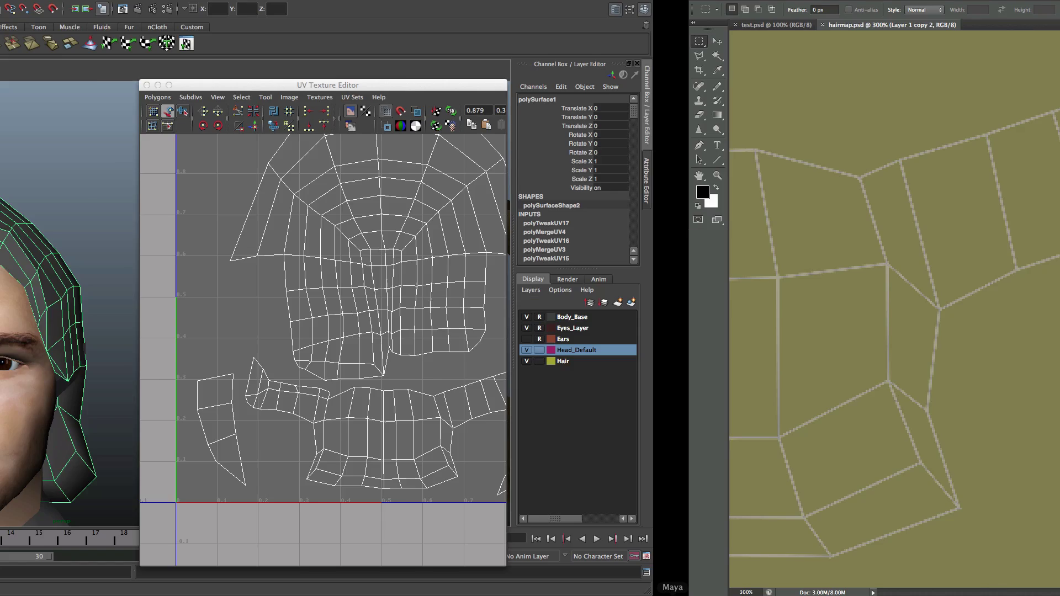
# Step: Switch to Maya, show the Hypershade beside the perspective view and close the UV Texture Editor
pyautogui.keyDown('alt'); pyautogui.moveTo(86, 248); pyautogui.dragTo(126, 252); pyautogui.keyUp('alt')
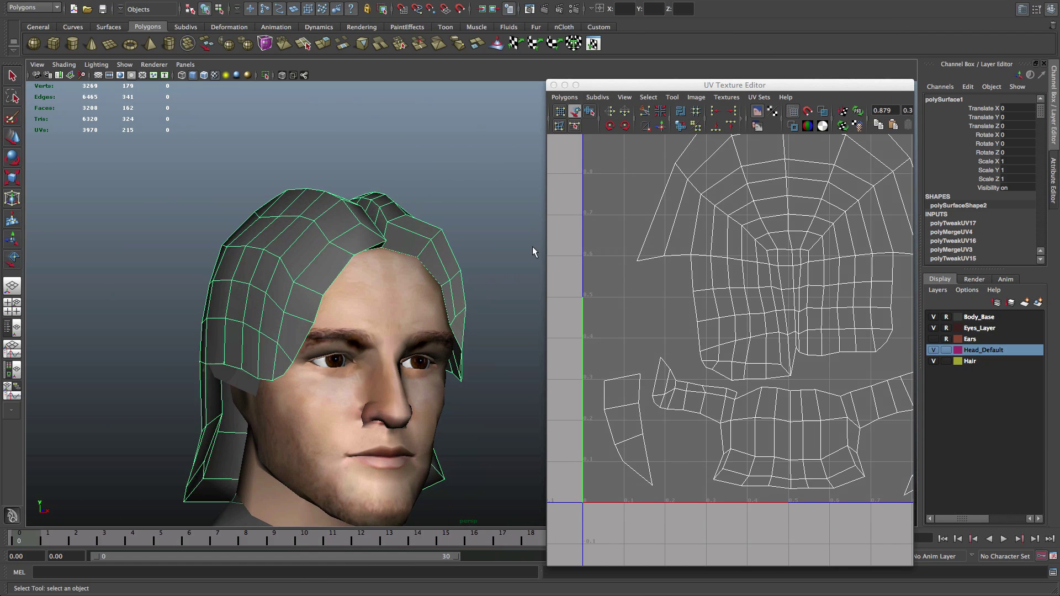
pyautogui.click(13, 371)
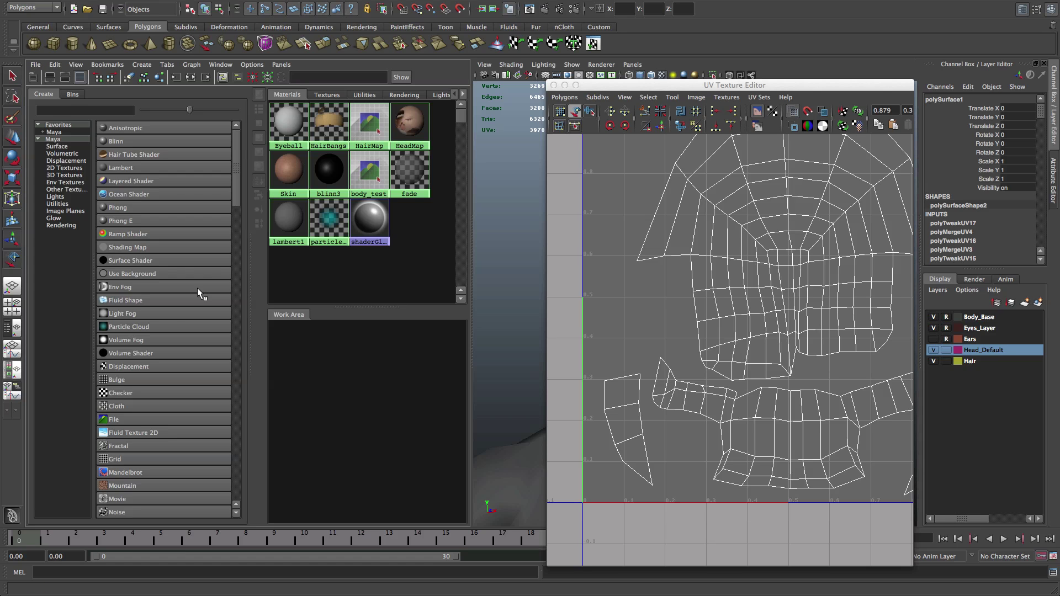
pyautogui.click(553, 85)
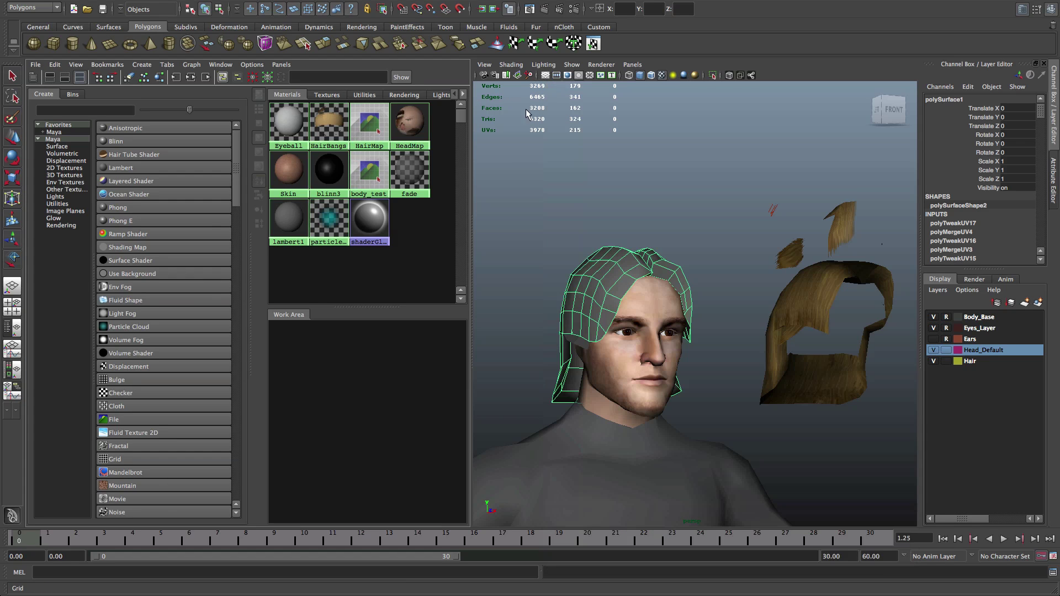
# Step: Deselect the hair mesh and create a new Blinn material in the Hypershade
pyautogui.click(373, 277)
pyautogui.click(142, 64)
pyautogui.moveTo(155, 83)
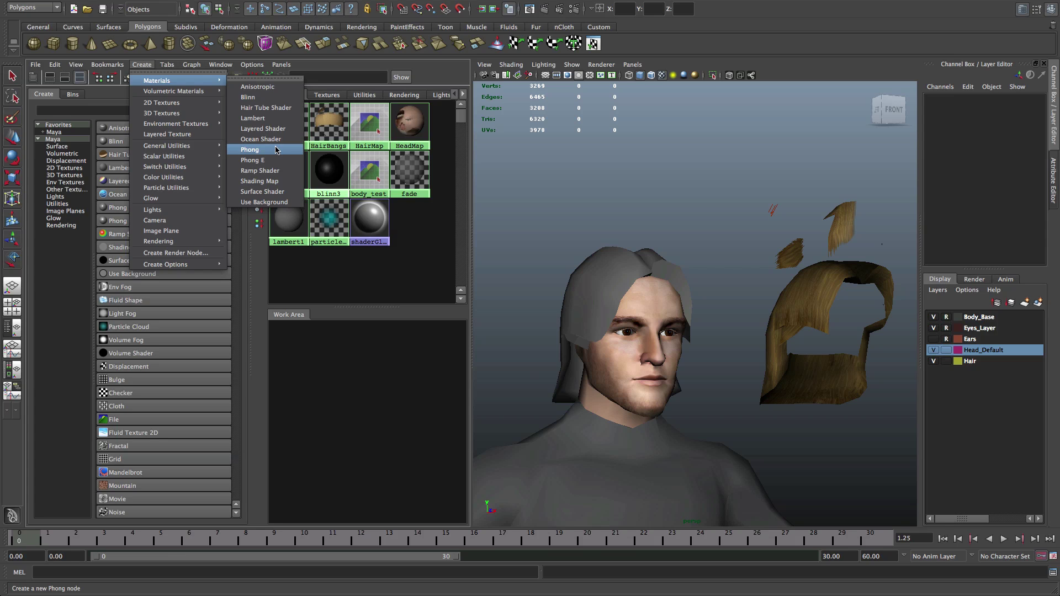
pyautogui.click(274, 99)
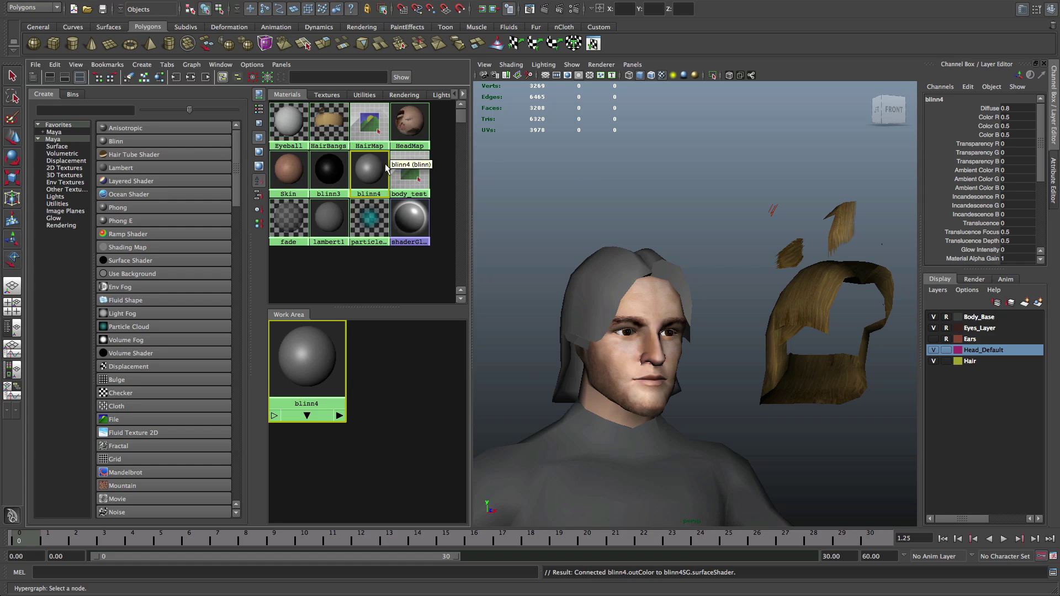
# Step: Connect a PSD File texture to the new Blinn's Color attribute and load hairmap.psd as its image
pyautogui.click(335, 212)
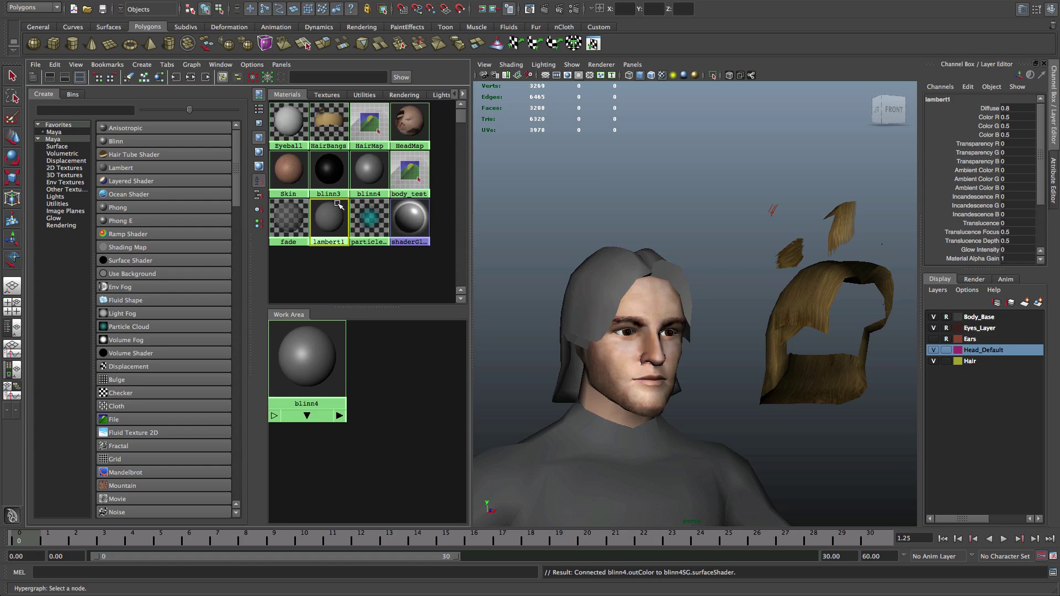
pyautogui.click(365, 170)
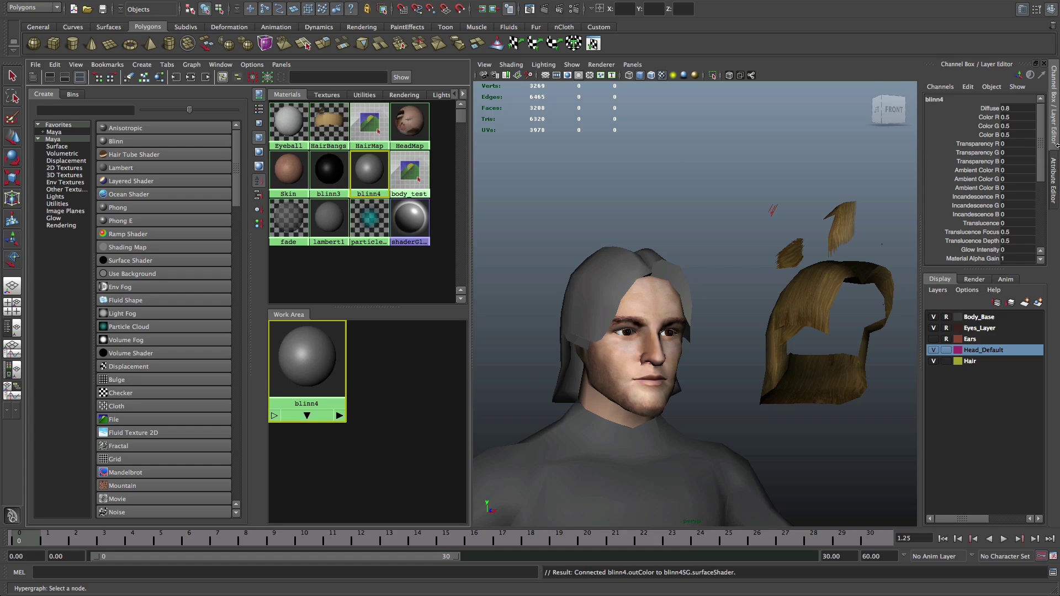
pyautogui.click(1054, 166)
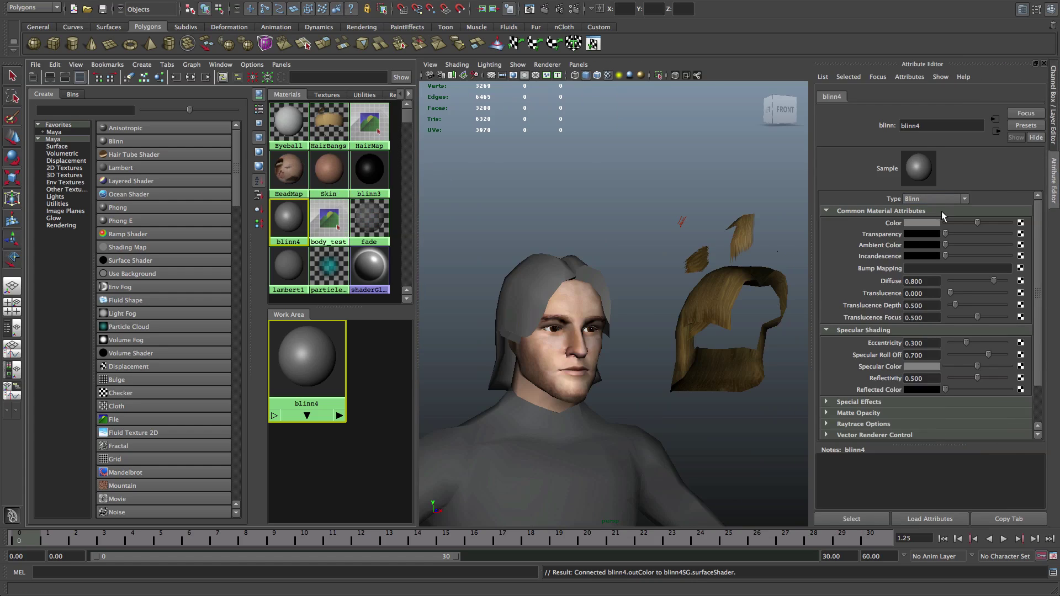
pyautogui.click(1020, 223)
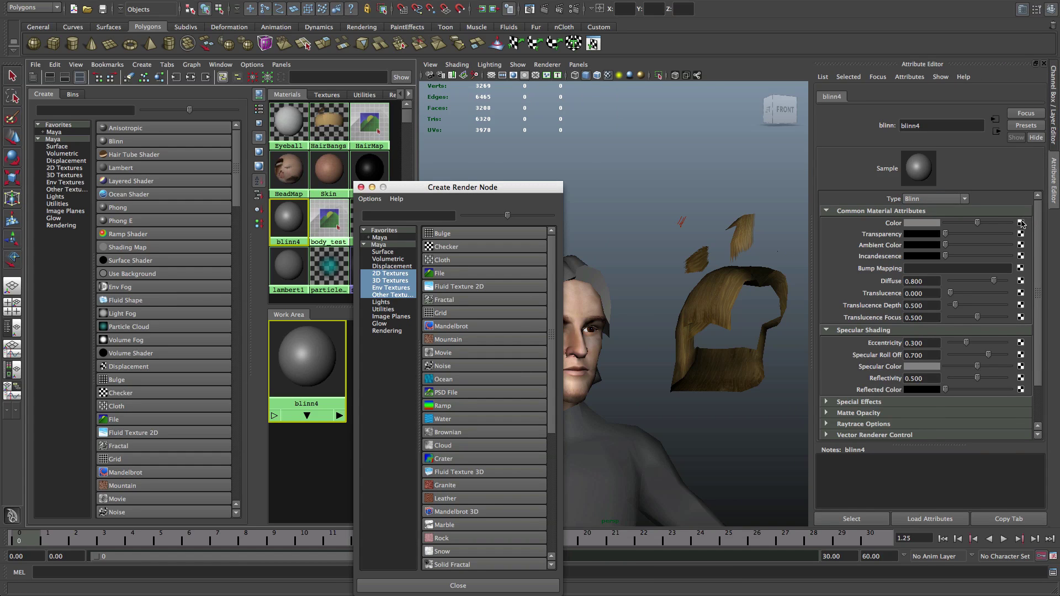
pyautogui.click(444, 393)
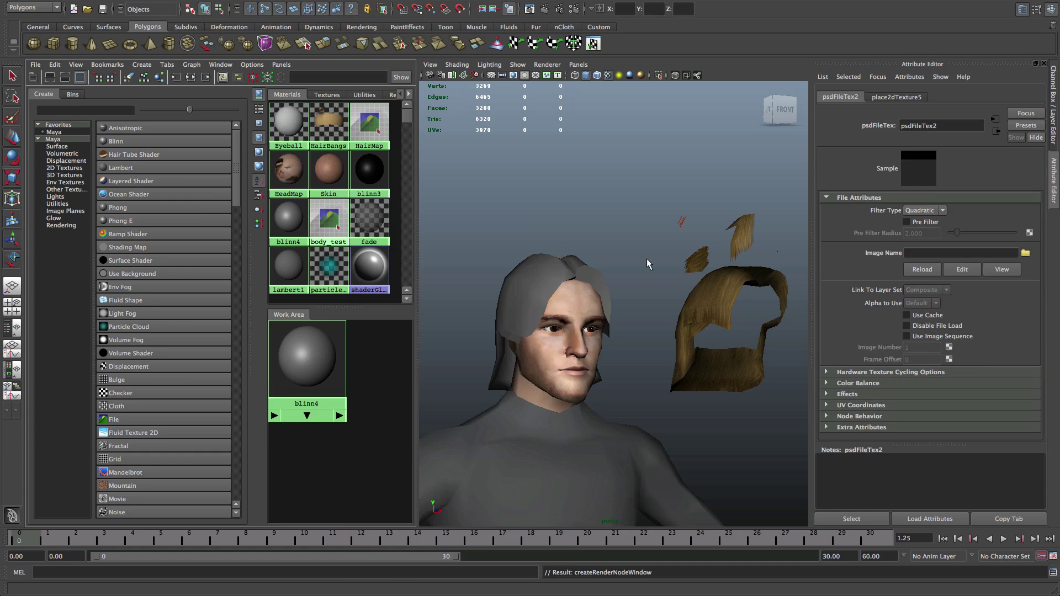
pyautogui.click(1027, 254)
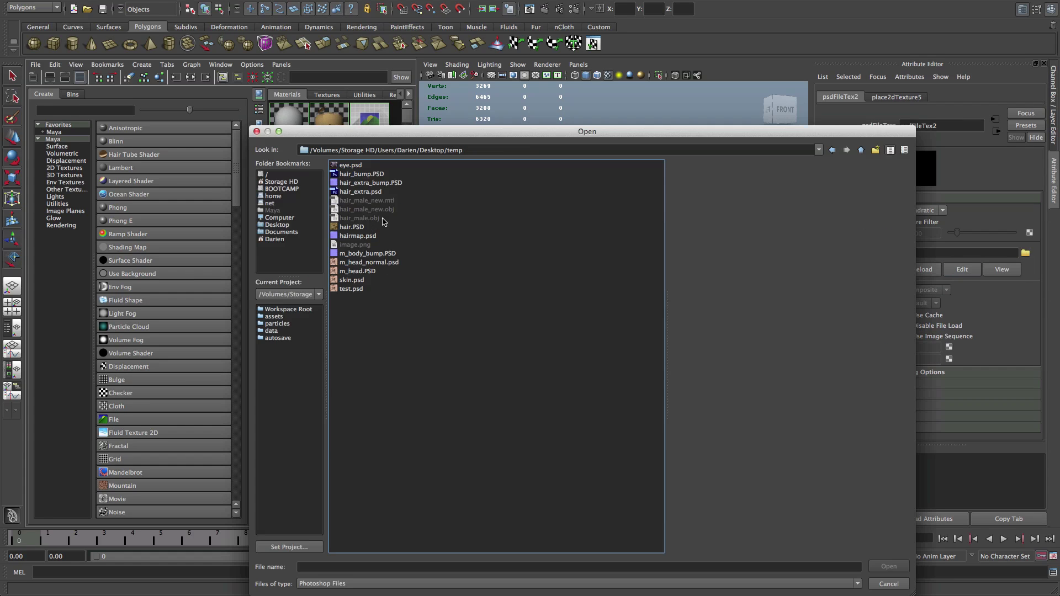
pyautogui.doubleClick(357, 236)
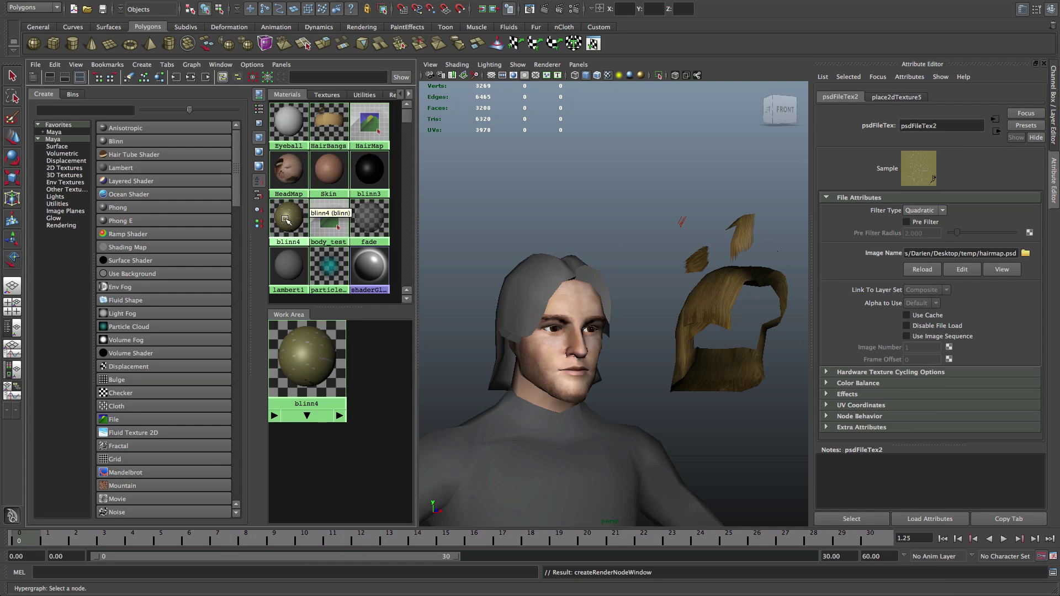
# Step: Rename the new Blinn material as HairMat
pyautogui.click(288, 220)
pyautogui.doubleClick(929, 123)
pyautogui.write('HairMa')
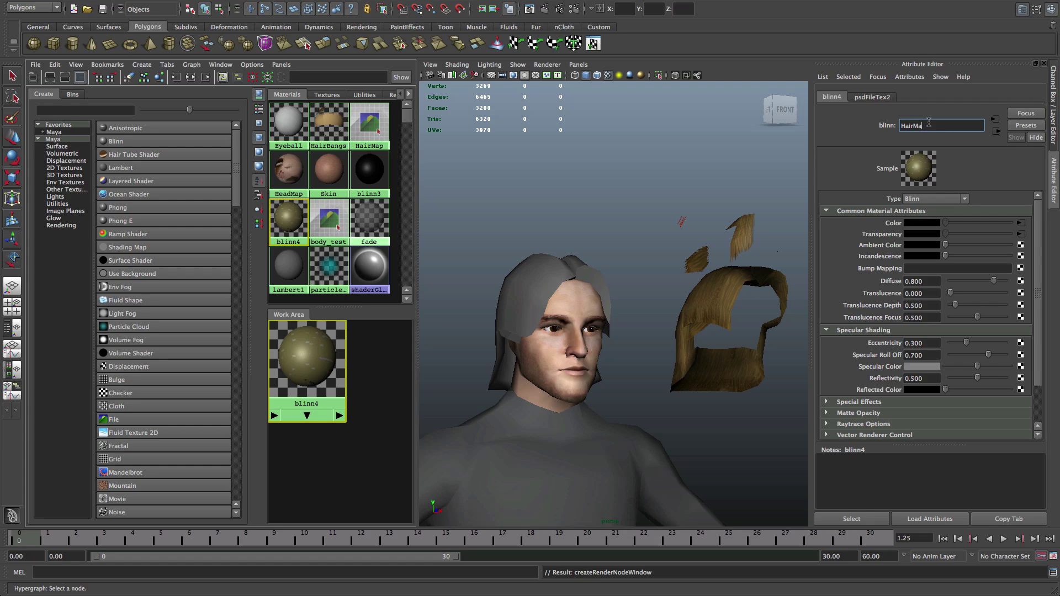
pyautogui.write('t')
pyautogui.press('Return')
# Step: Rename HairMat's PSD file texture node as HairMatFileTex
pyautogui.click(881, 98)
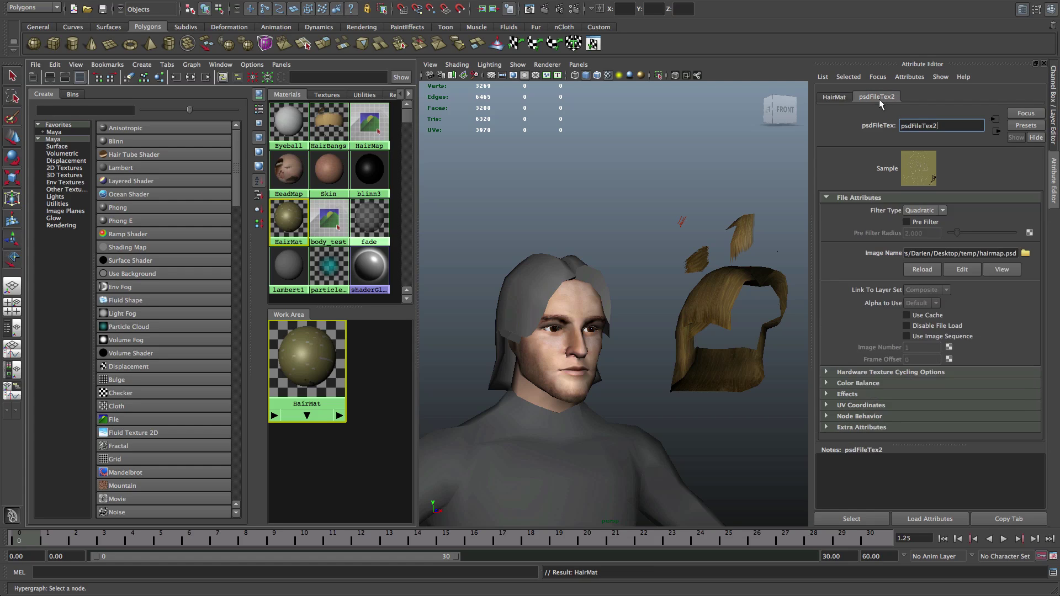
pyautogui.click(844, 98)
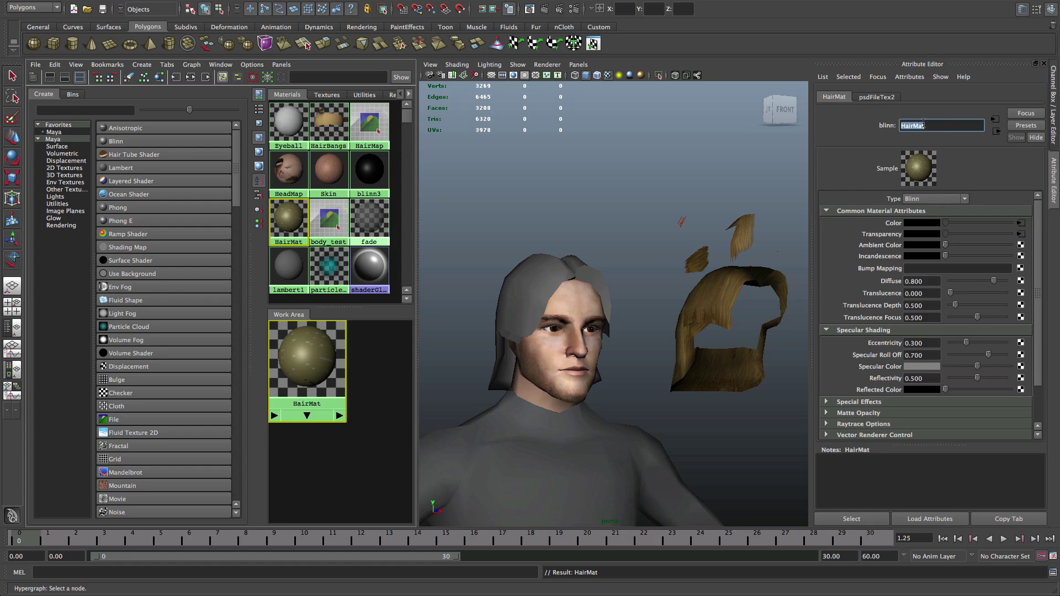
pyautogui.click(877, 97)
pyautogui.moveTo(910, 126); pyautogui.dragTo(848, 121)
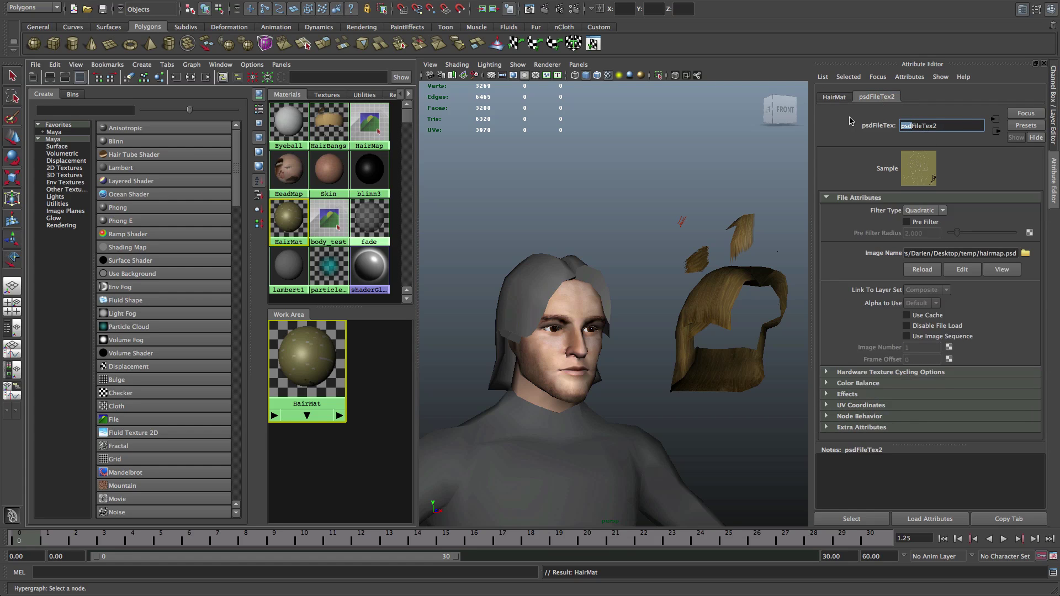
pyautogui.write('HairMatFileTex')
pyautogui.press('Return')
# Step: Rename the texture's 2D placement node as placeHairMatFileTex, reusing the copied texture node name
pyautogui.hotkey('ctrl', 'c')
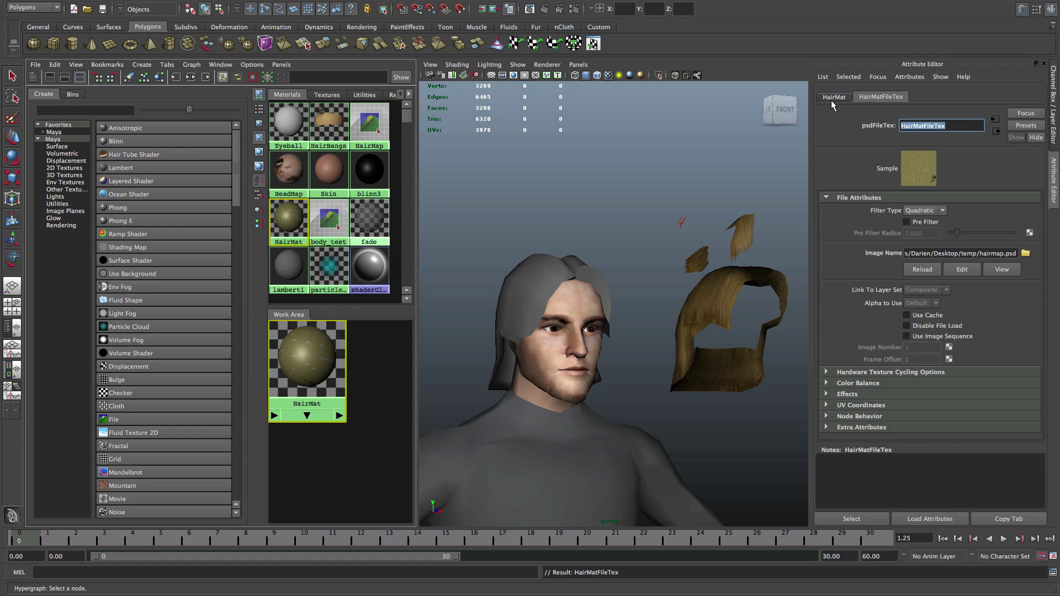
pyautogui.click(833, 98)
pyautogui.click(1019, 223)
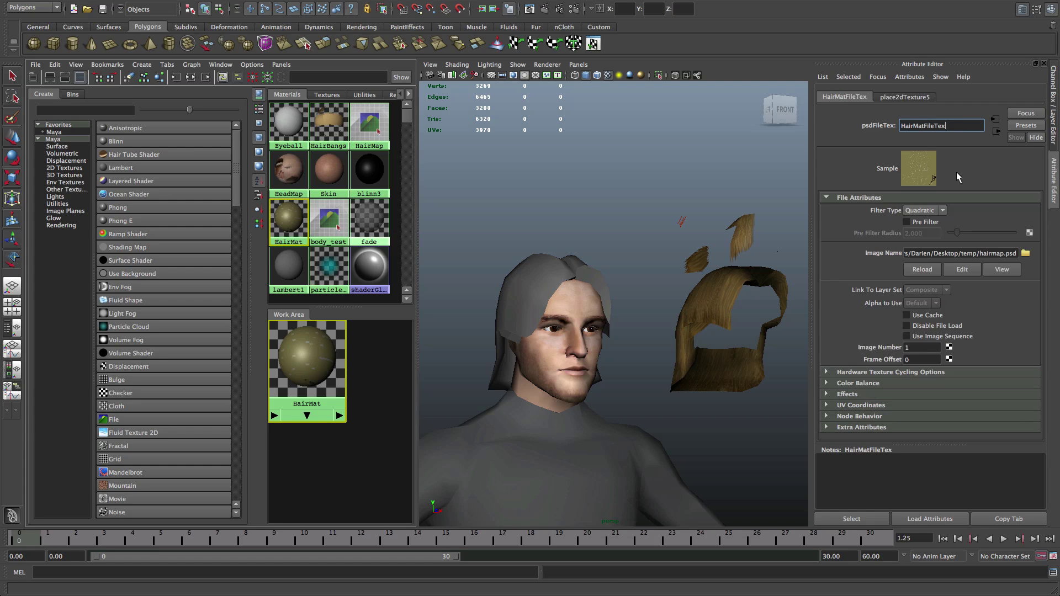
pyautogui.click(888, 97)
pyautogui.moveTo(918, 126); pyautogui.dragTo(1014, 145)
pyautogui.hotkey('ctrl', 'v')
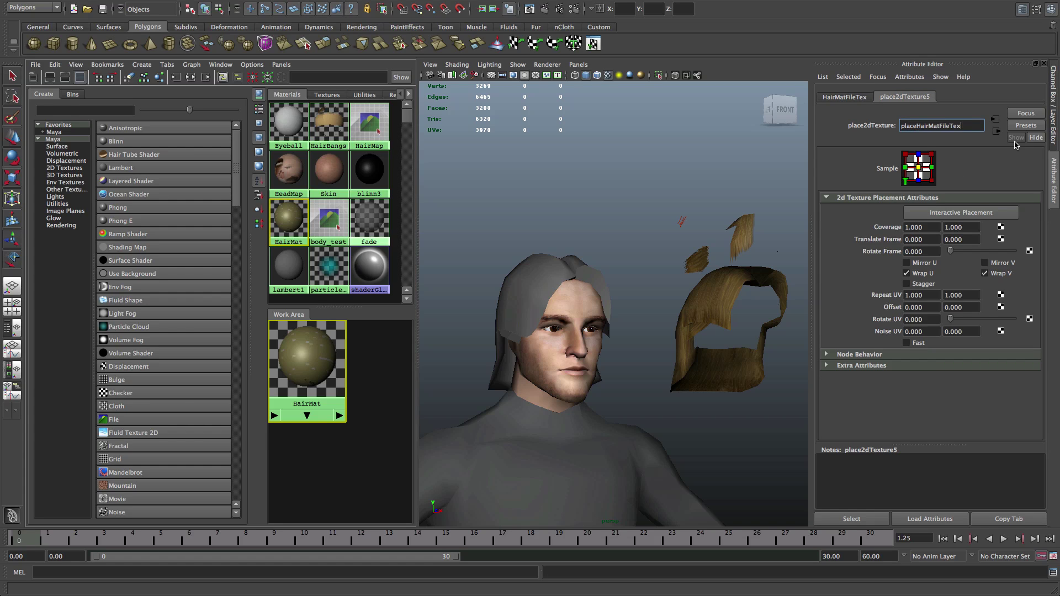
pyautogui.press('Return')
pyautogui.click(867, 98)
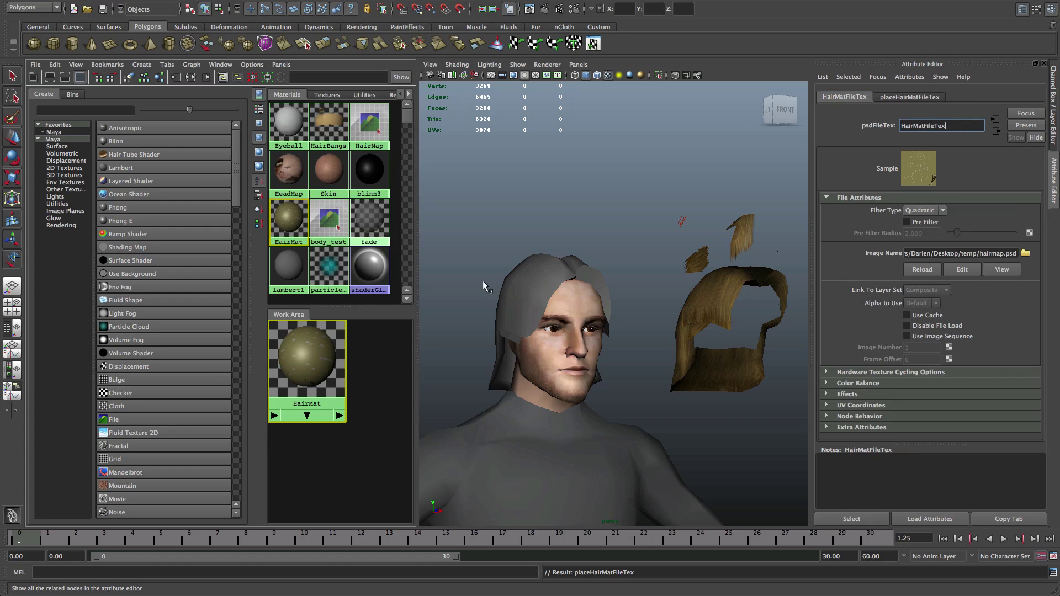
# Step: Assign the HairMat material to the hair mesh on the head and deselect the mesh
pyautogui.click(290, 213)
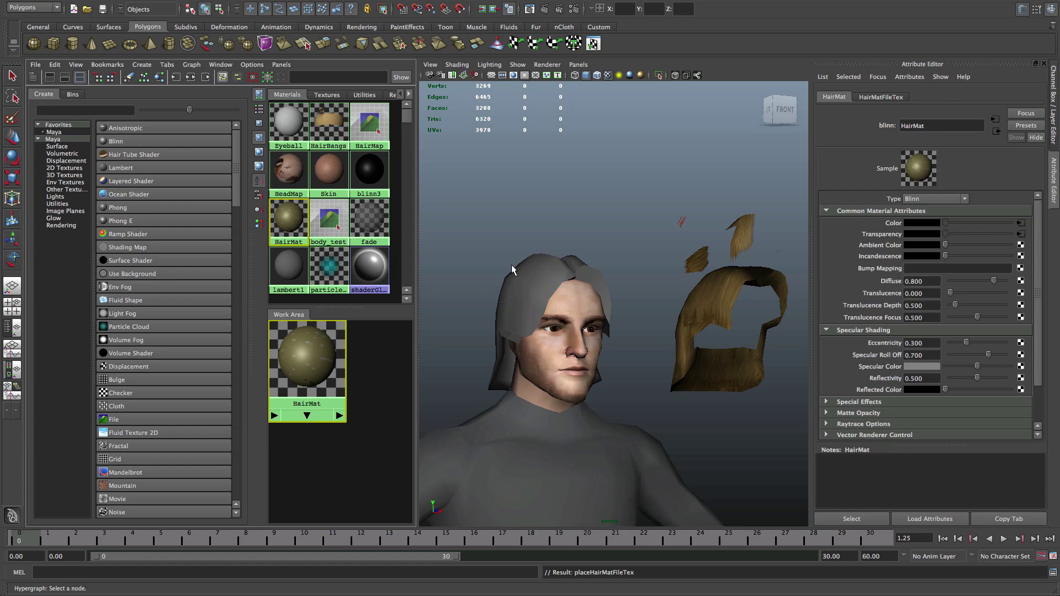
pyautogui.click(547, 274)
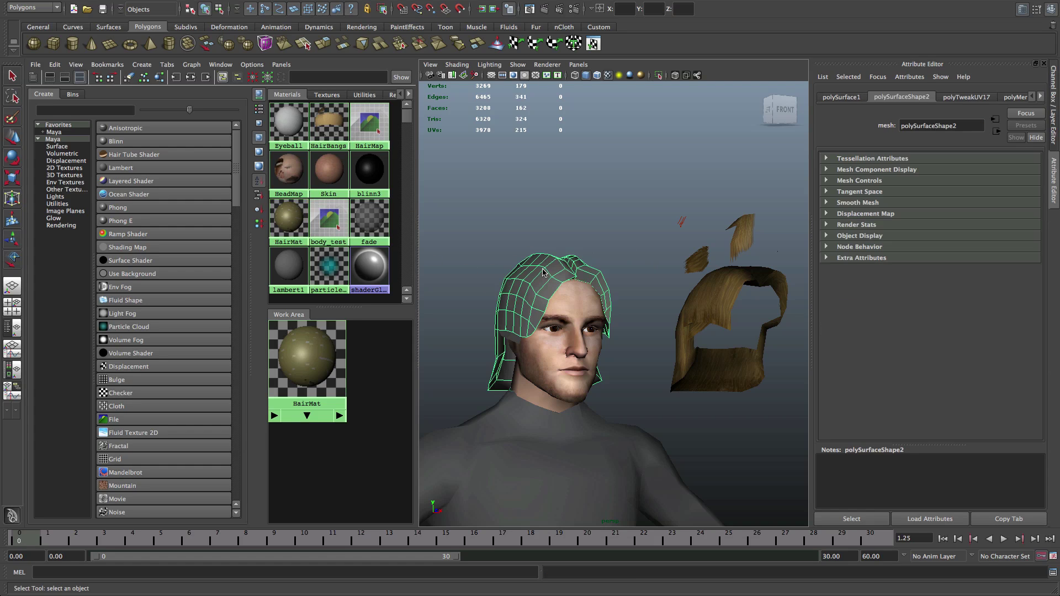
pyautogui.moveTo(542, 272); pyautogui.dragTo(632, 463, button='right')
pyautogui.click(617, 282)
# Step: Examine from several angles and distances how the drawn strand lines flow over the hair section beside the forehead
pyautogui.scroll(4, 617, 281)
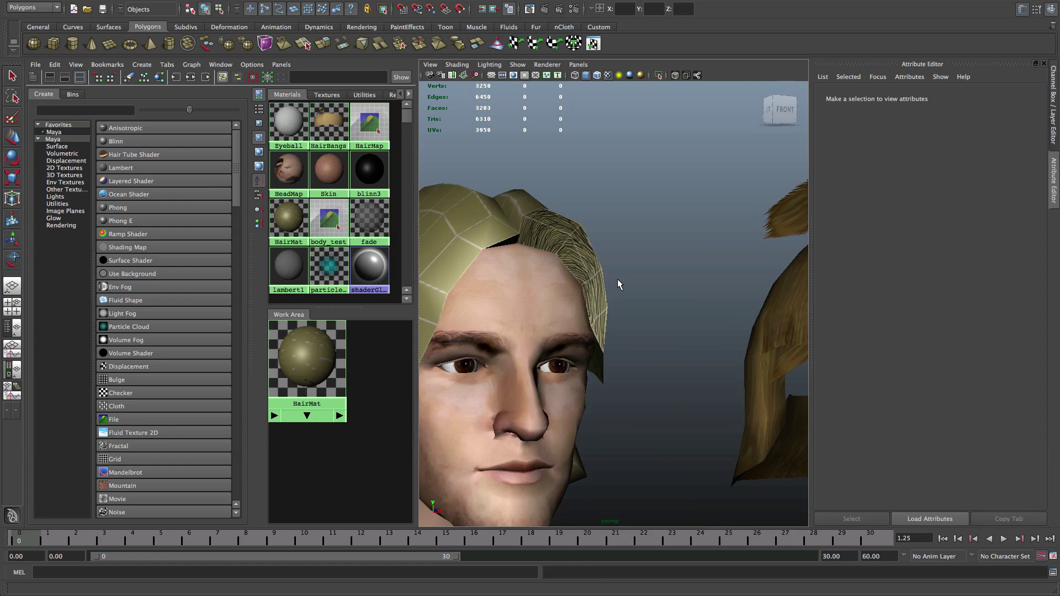
pyautogui.keyDown('alt'); pyautogui.moveTo(618, 279); pyautogui.dragTo(591, 282); pyautogui.keyUp('alt')
pyautogui.scroll(4, 591, 281)
pyautogui.keyDown('alt'); pyautogui.moveTo(591, 281); pyautogui.dragTo(695, 324, button='middle'); pyautogui.keyUp('alt')
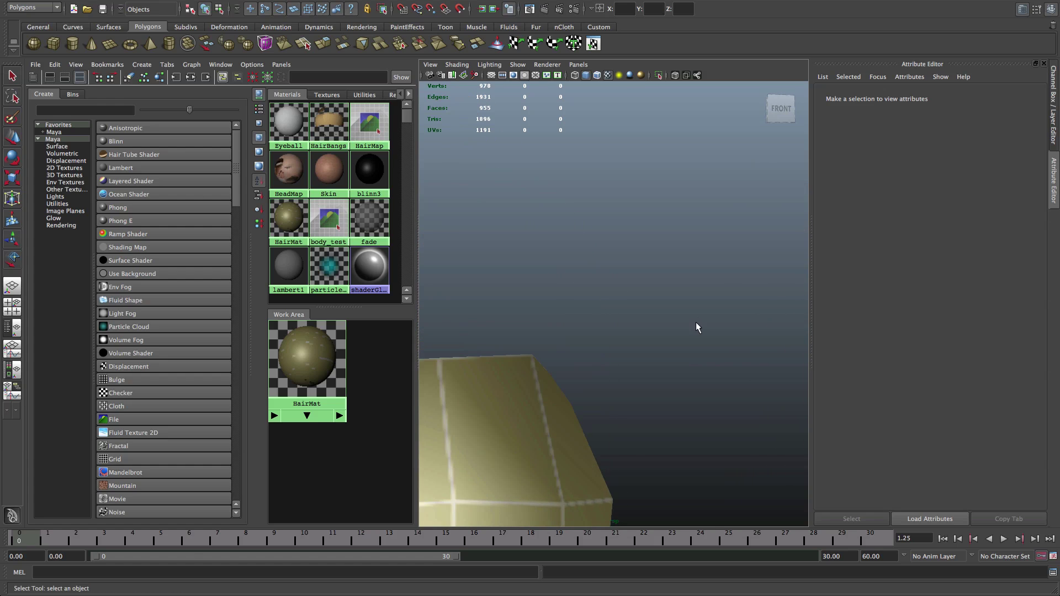
pyautogui.scroll(-3, 691, 321)
pyautogui.keyDown('alt'); pyautogui.moveTo(689, 320); pyautogui.dragTo(699, 320); pyautogui.keyUp('alt')
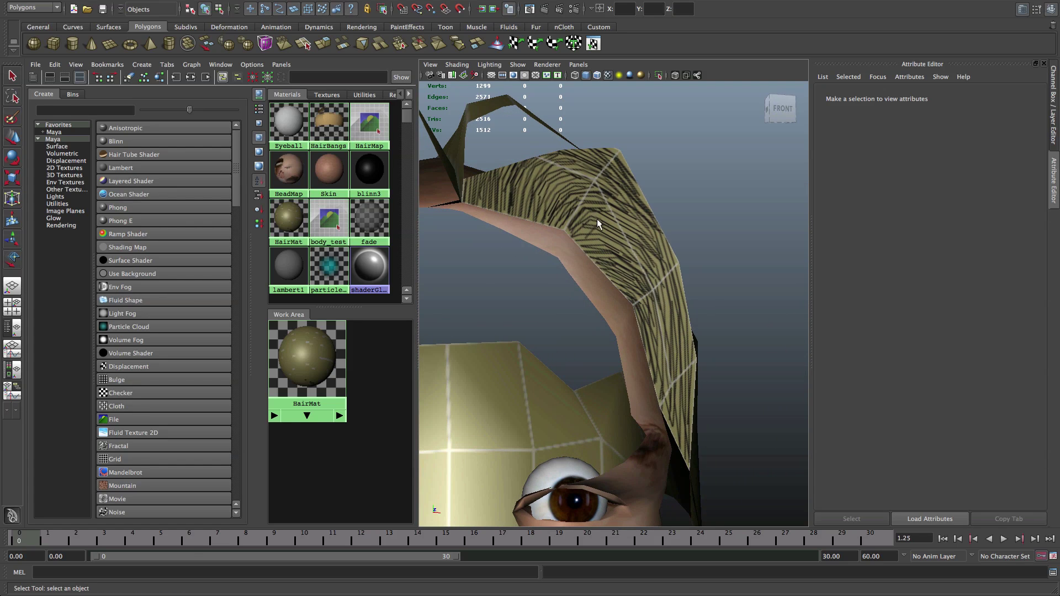
pyautogui.scroll(-2, 597, 219)
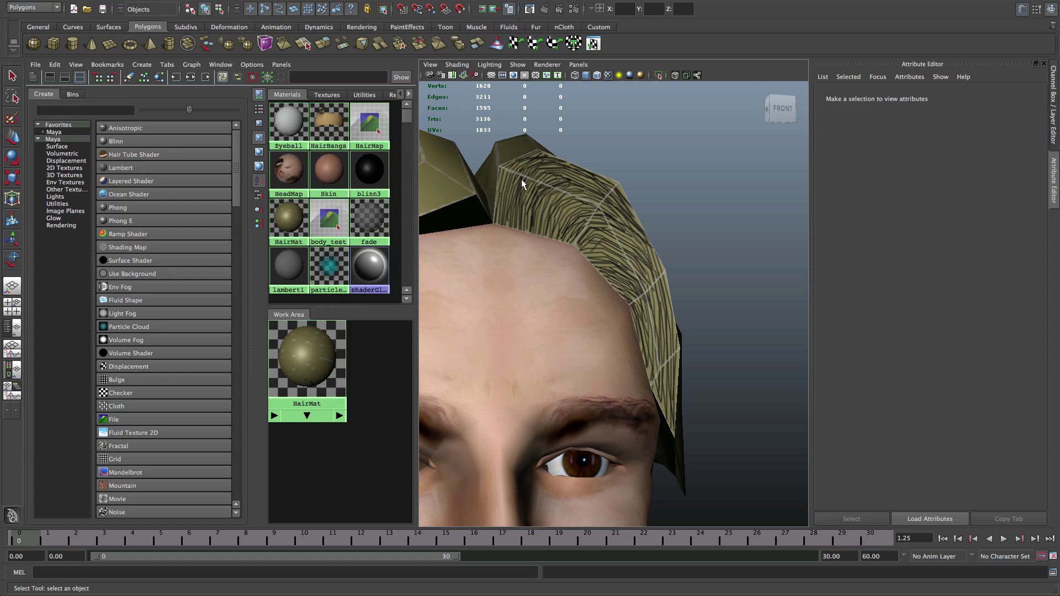
pyautogui.scroll(-5, 587, 234)
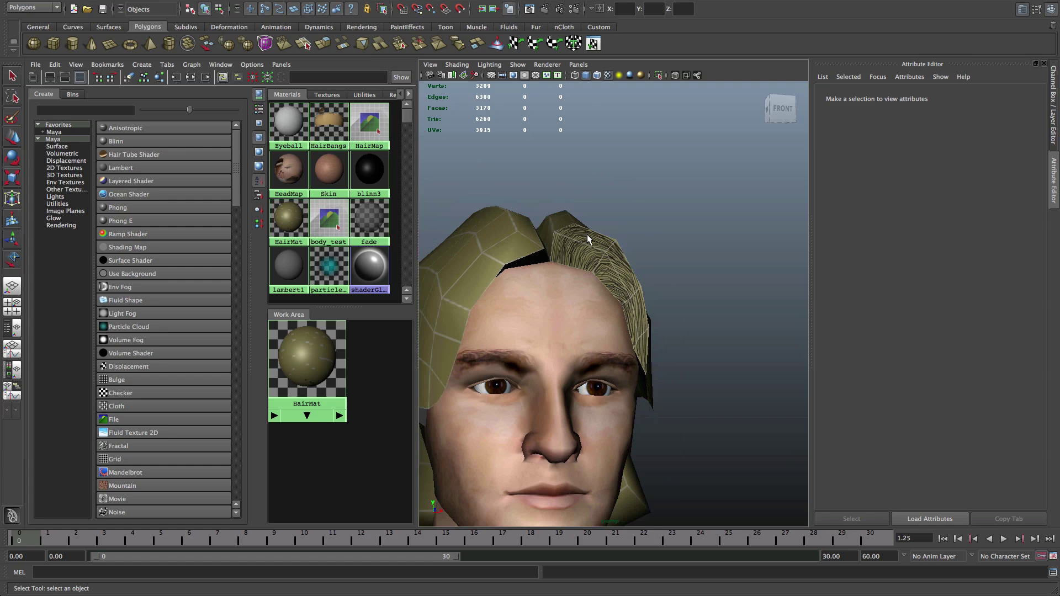
pyautogui.keyDown('alt'); pyautogui.moveTo(587, 234); pyautogui.dragTo(478, 253); pyautogui.keyUp('alt')
pyautogui.keyDown('alt'); pyautogui.moveTo(635, 282); pyautogui.dragTo(670, 256); pyautogui.keyUp('alt')
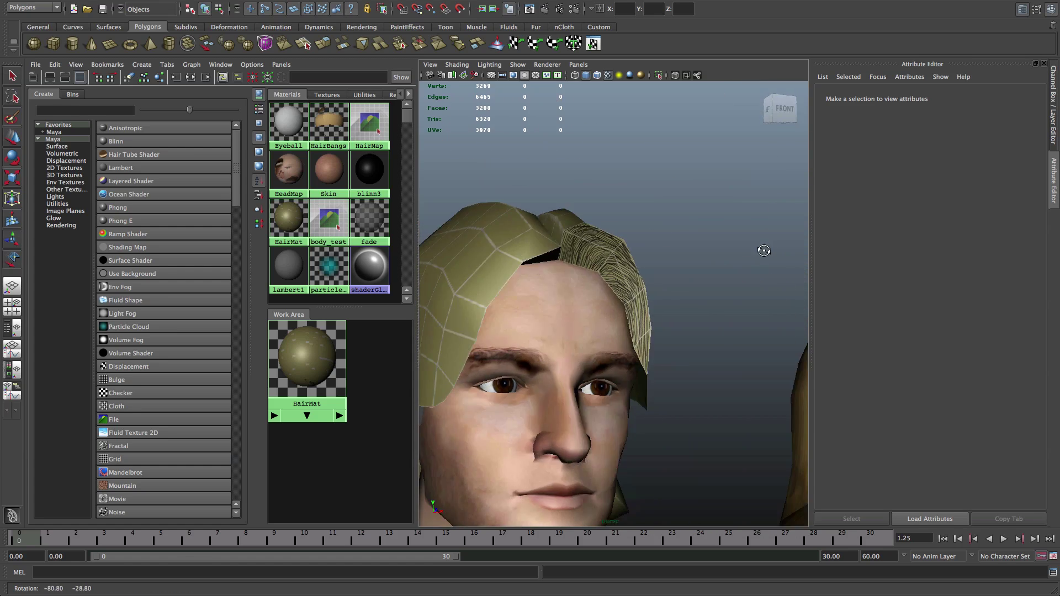
pyautogui.scroll(4, 670, 256)
pyautogui.keyDown('alt'); pyautogui.moveTo(634, 224); pyautogui.dragTo(531, 263); pyautogui.keyUp('alt')
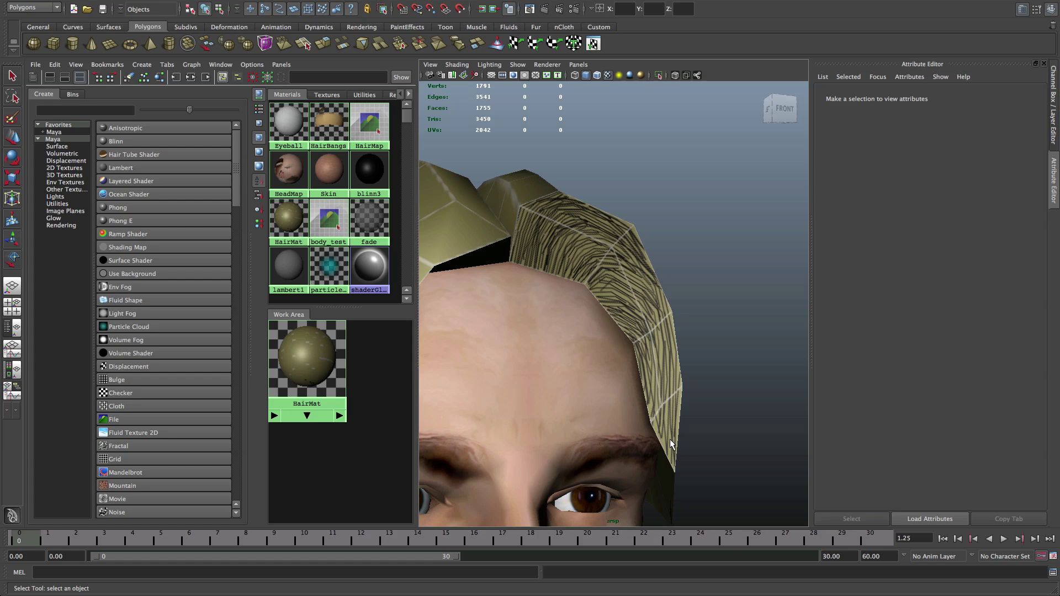
# Step: Switch to Photoshop, duplicate the strand lines layer in hairmap.psd and nudge the copy slightly down
pyautogui.click(722, 590)
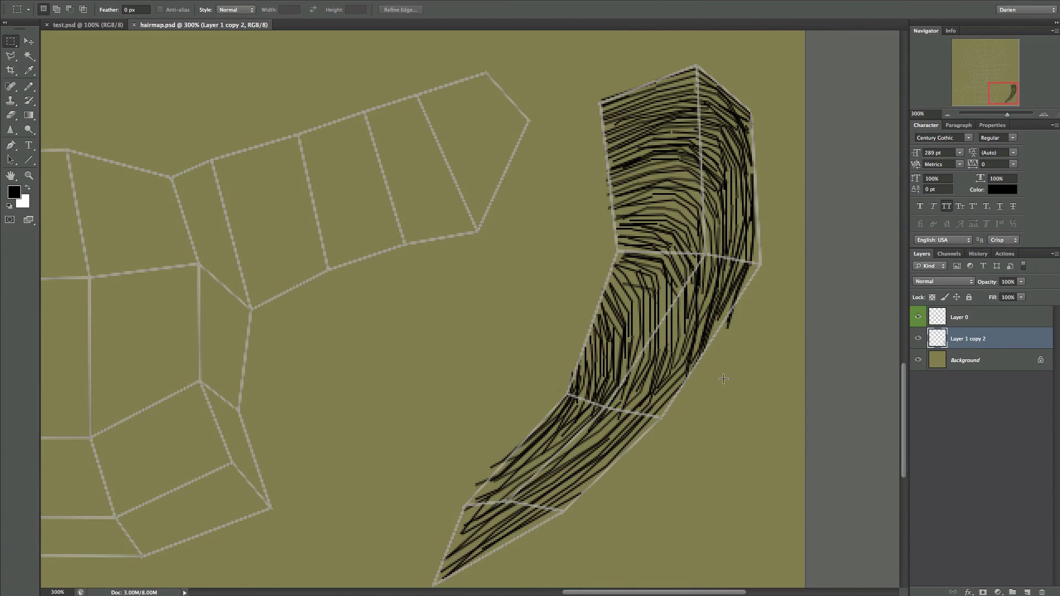
pyautogui.click(918, 318)
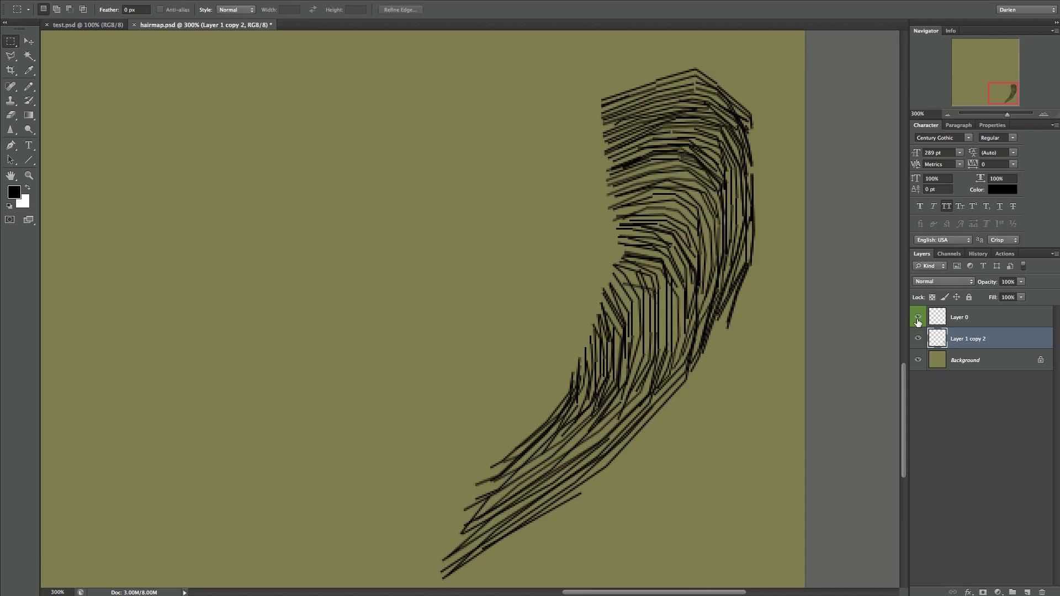
pyautogui.click(918, 320)
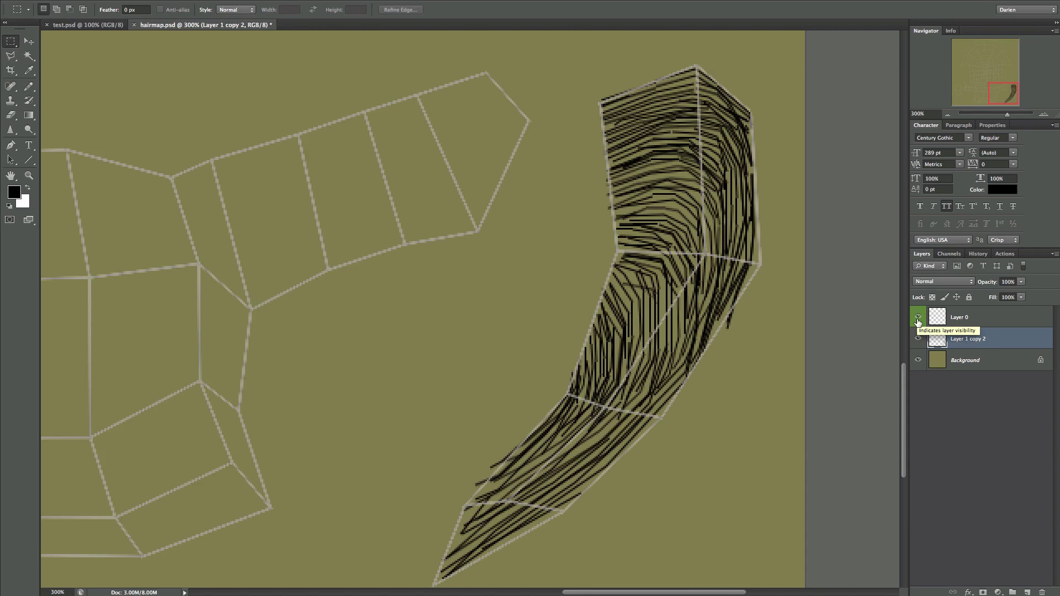
pyautogui.rightClick(965, 336)
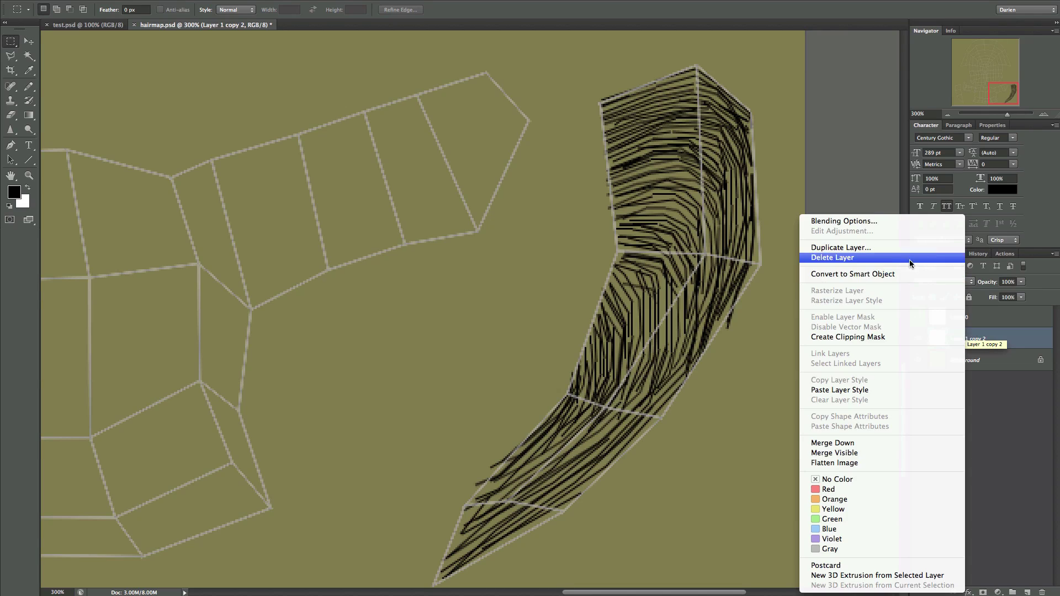
pyautogui.click(903, 248)
pyautogui.press('Return')
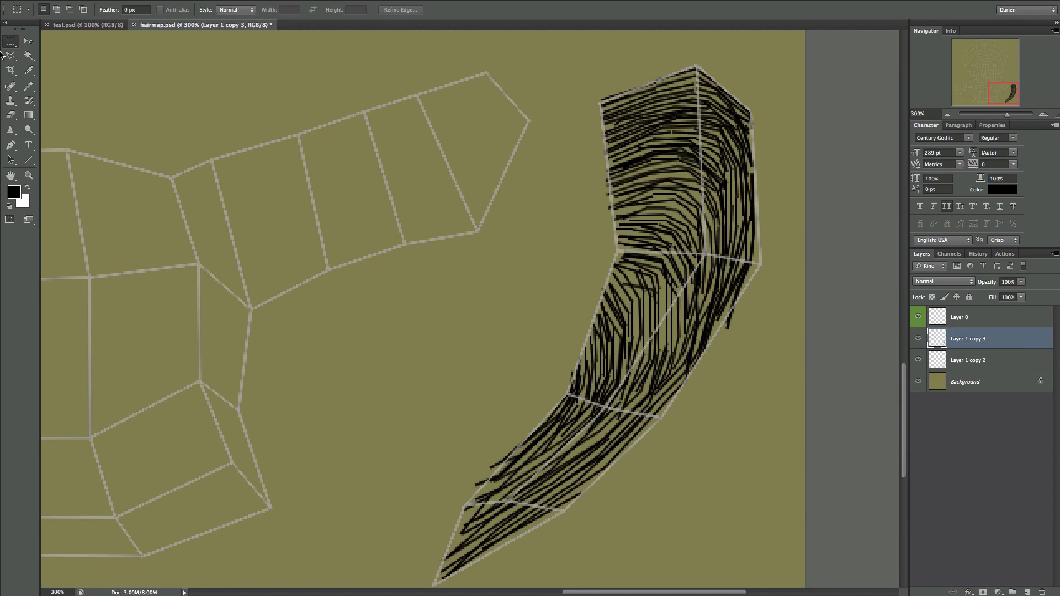
pyautogui.click(28, 40)
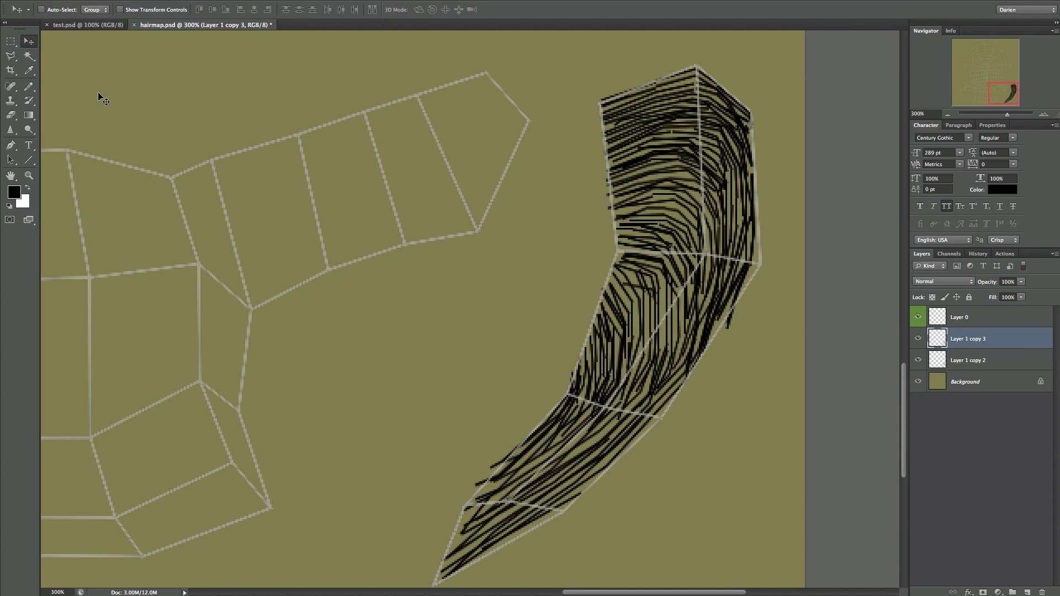
pyautogui.press('Down')
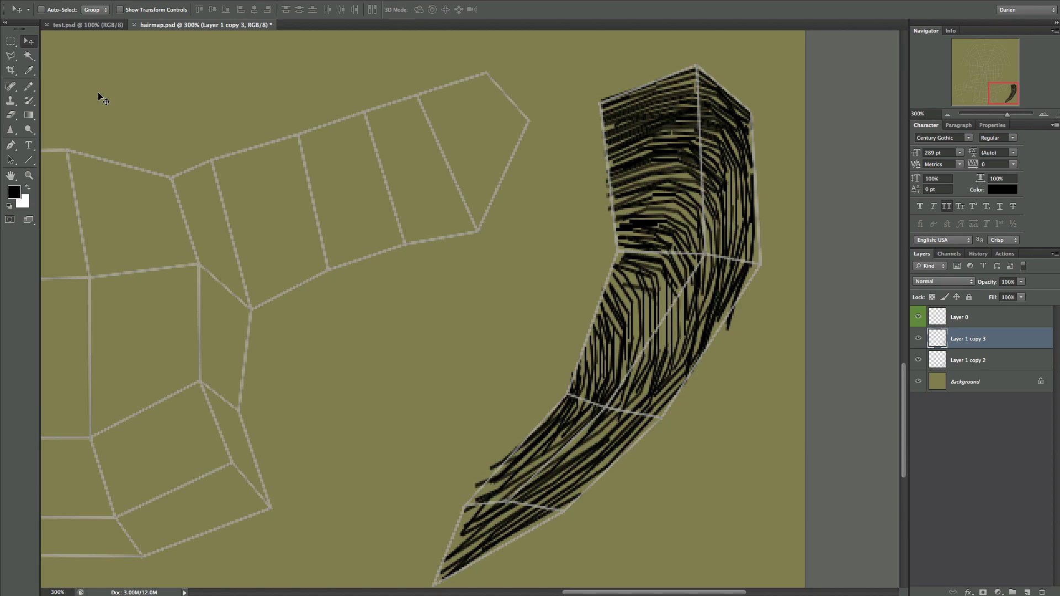
# Step: Invert the duplicated strand layer to white and place it beneath the black strand layer
pyautogui.click(919, 338)
pyautogui.click(918, 338)
pyautogui.click(919, 359)
pyautogui.click(919, 360)
pyautogui.hotkey('ctrl', 'i')
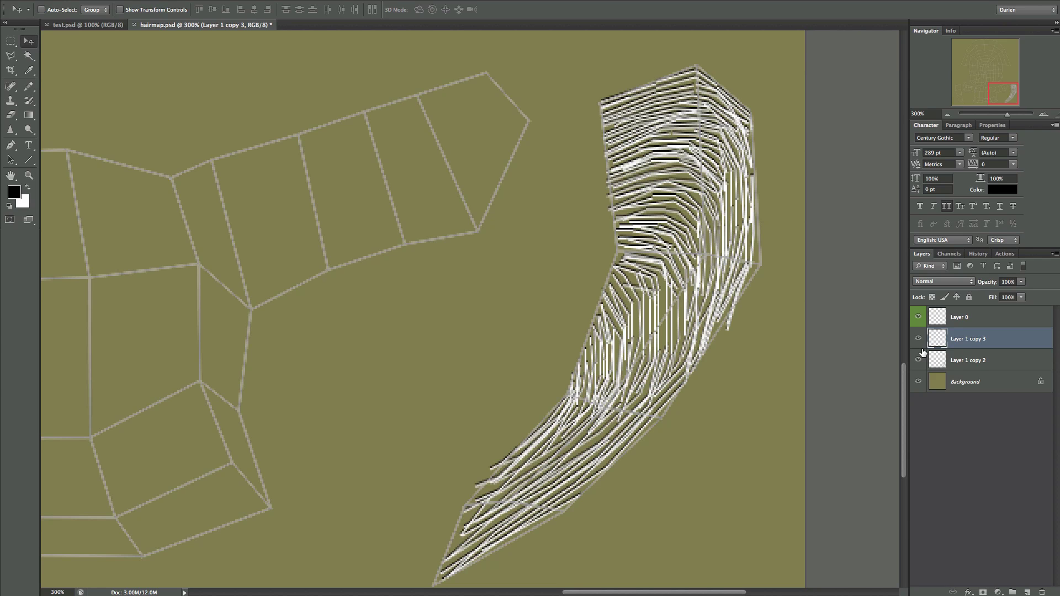
pyautogui.moveTo(954, 348); pyautogui.dragTo(952, 368)
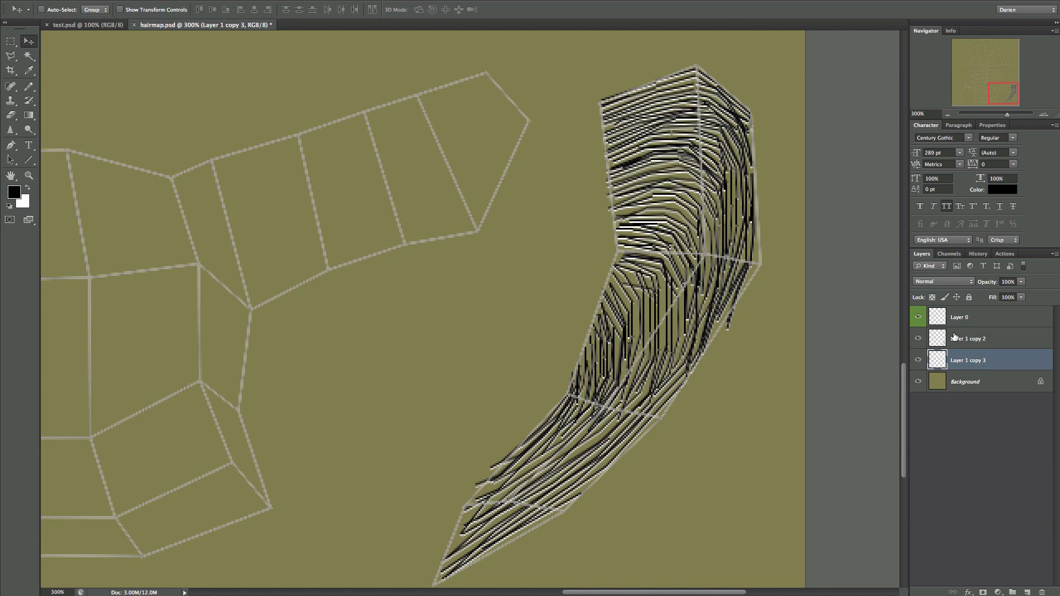
# Step: Hide the UV layout layer and merge the black and white strand layers into one
pyautogui.click(917, 318)
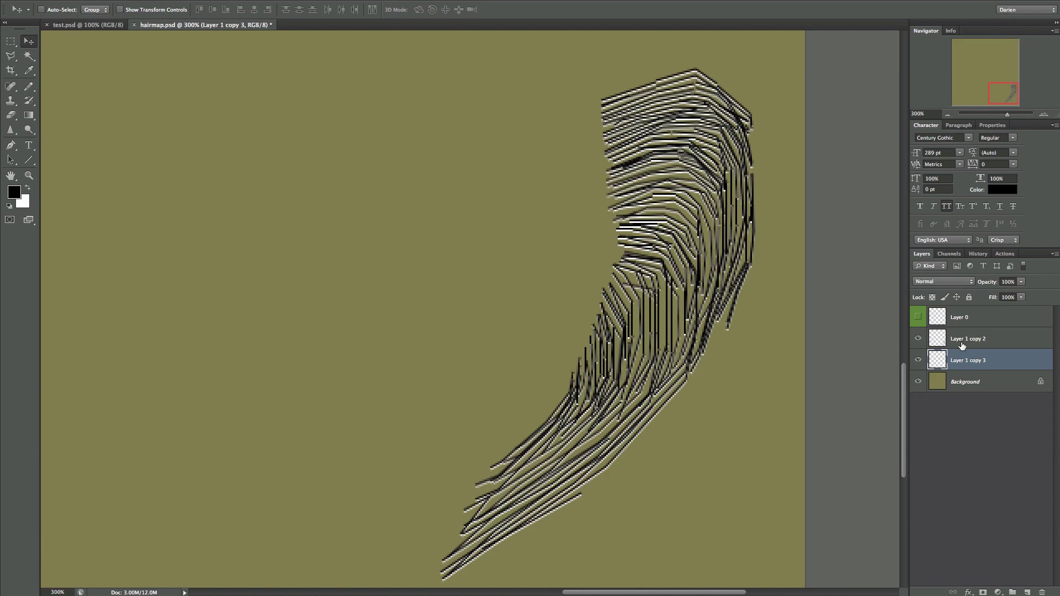
pyautogui.keyDown('shift'); pyautogui.click(963, 340); pyautogui.keyUp('shift')
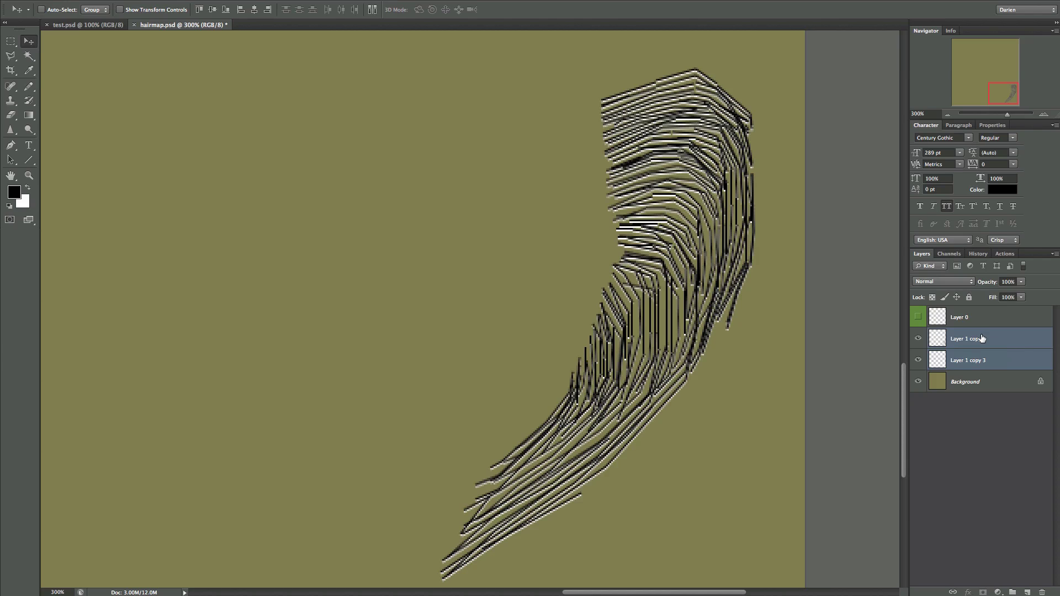
pyautogui.hotkey('ctrl', 'e')
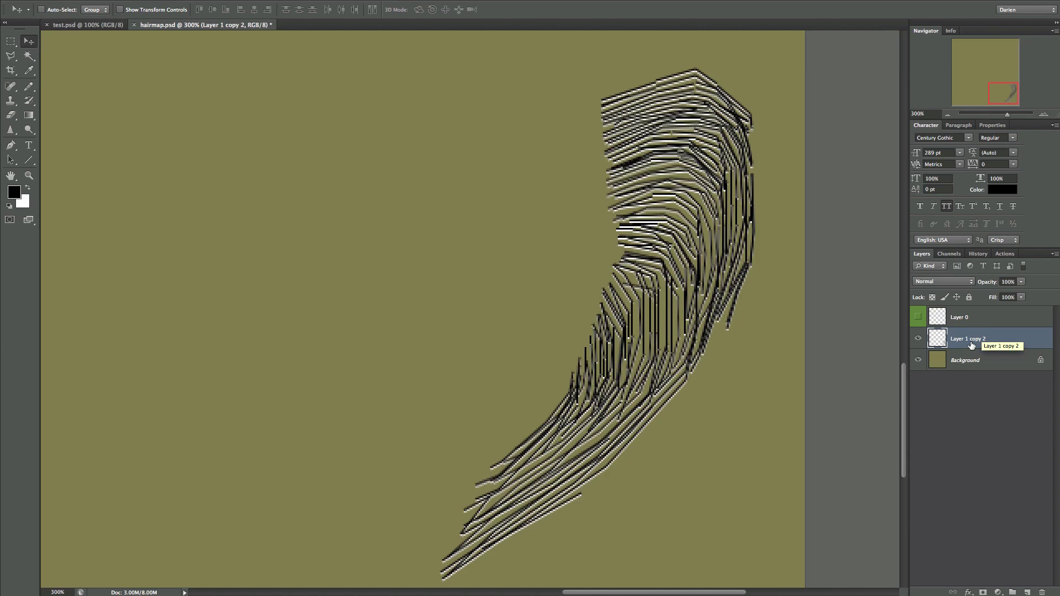
# Step: Preview the Dark Strokes filter on the merged strand layer in the Filter Gallery, with the hair section at 400% zoom
pyautogui.click(261, 0)
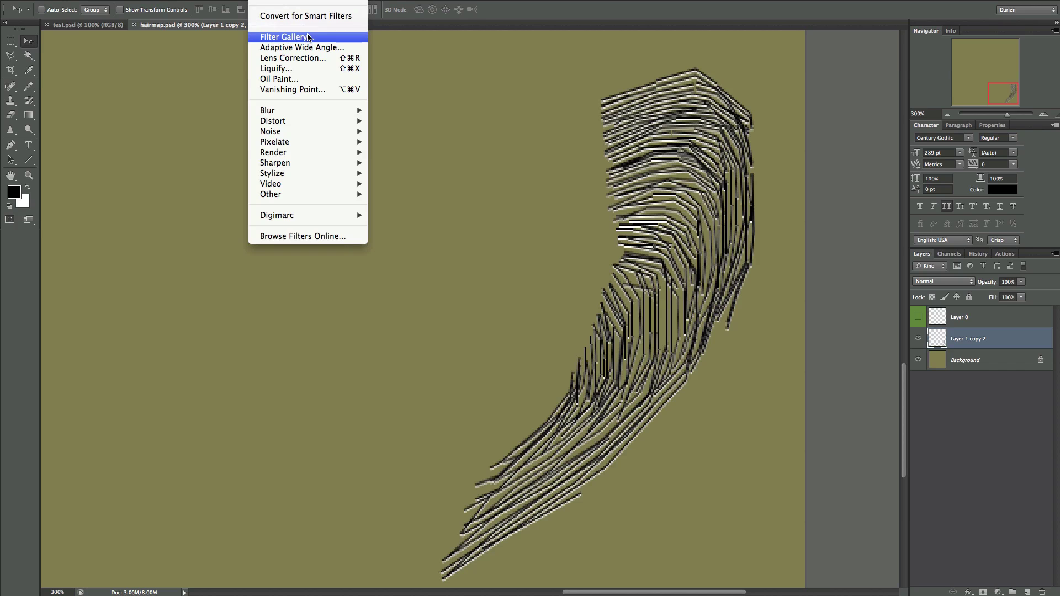
pyautogui.click(287, 36)
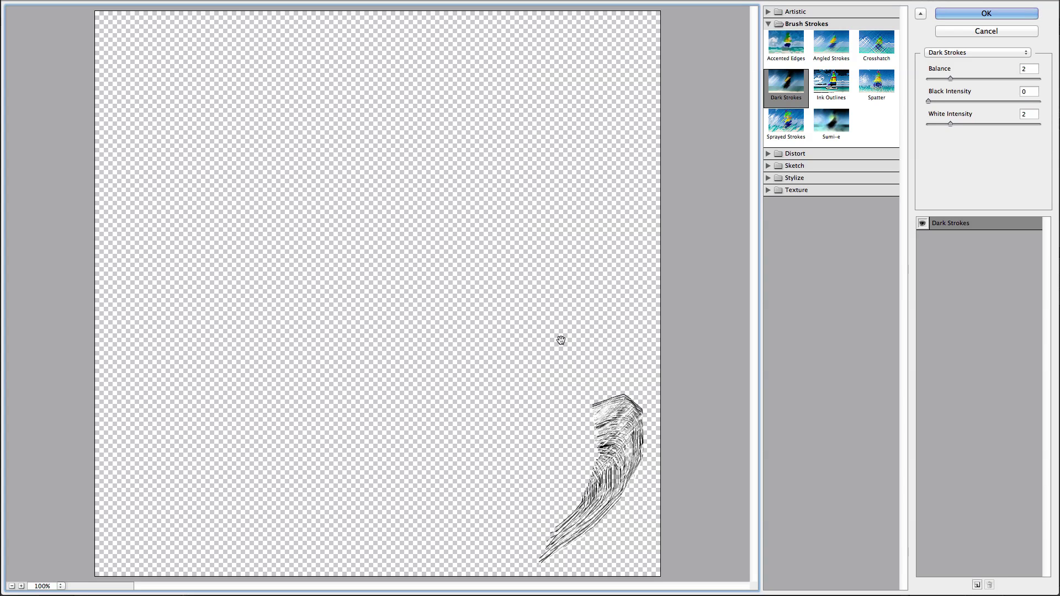
pyautogui.press('super+plus')
pyautogui.press('super+plus')
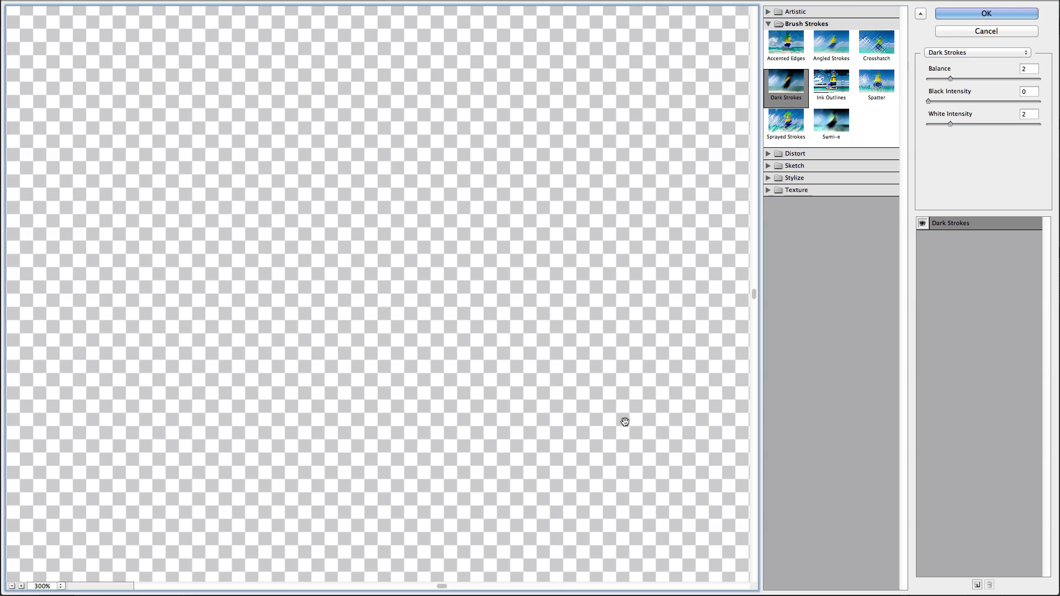
pyautogui.moveTo(652, 446); pyautogui.dragTo(320, 274)
pyautogui.moveTo(527, 432); pyautogui.dragTo(311, 210)
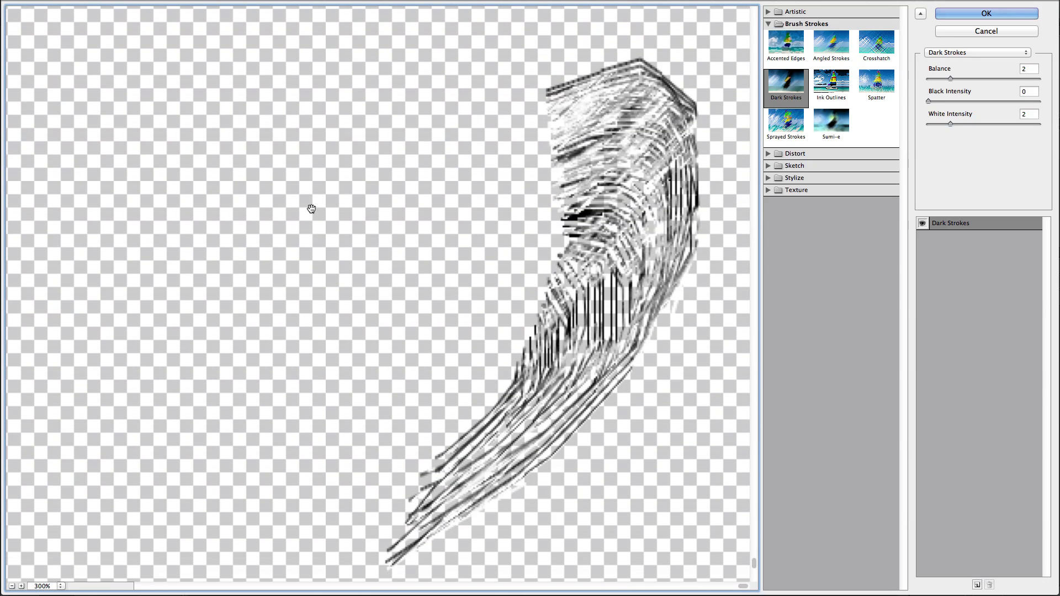
pyautogui.click(21, 586)
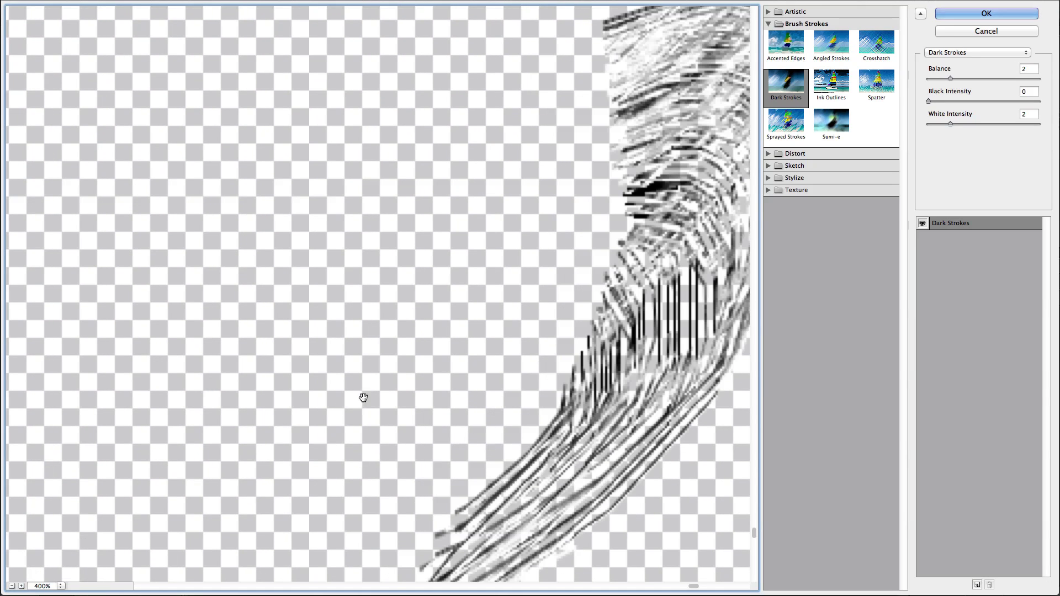
pyautogui.moveTo(572, 227); pyautogui.dragTo(326, 275)
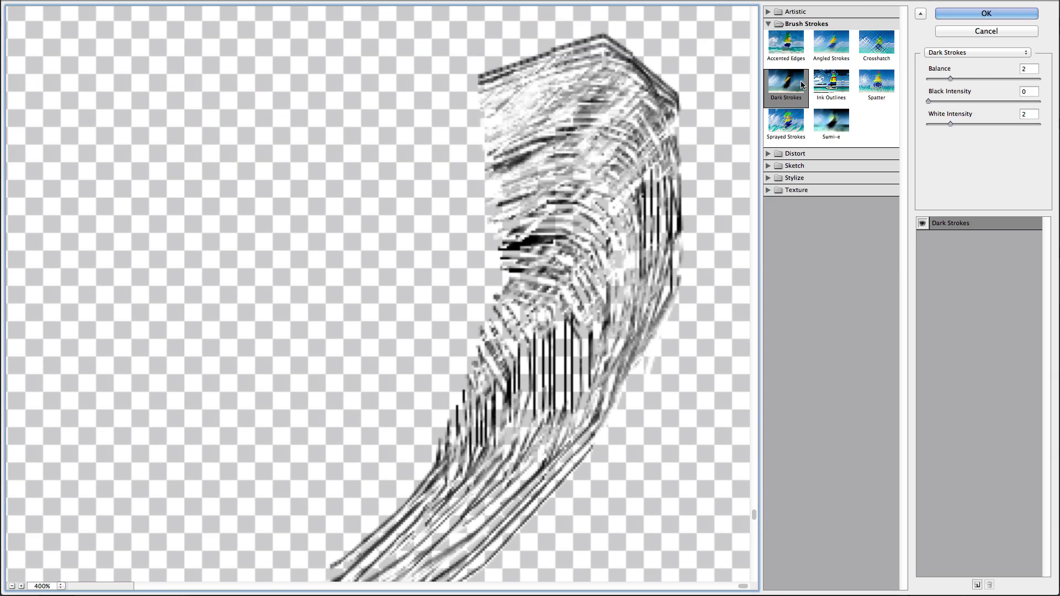
# Step: Try the Sprayed Strokes, Accented Edges, Angled Strokes and other Brush Strokes filters on the strands, and leave the gallery without applying any
pyautogui.click(871, 77)
pyautogui.click(831, 121)
pyautogui.click(782, 131)
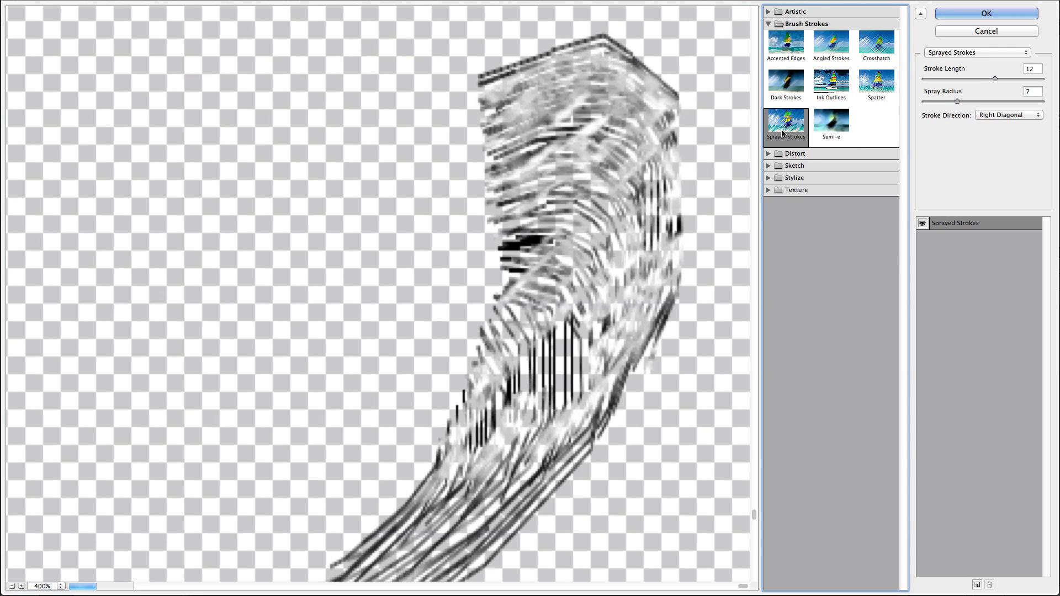
pyautogui.click(786, 43)
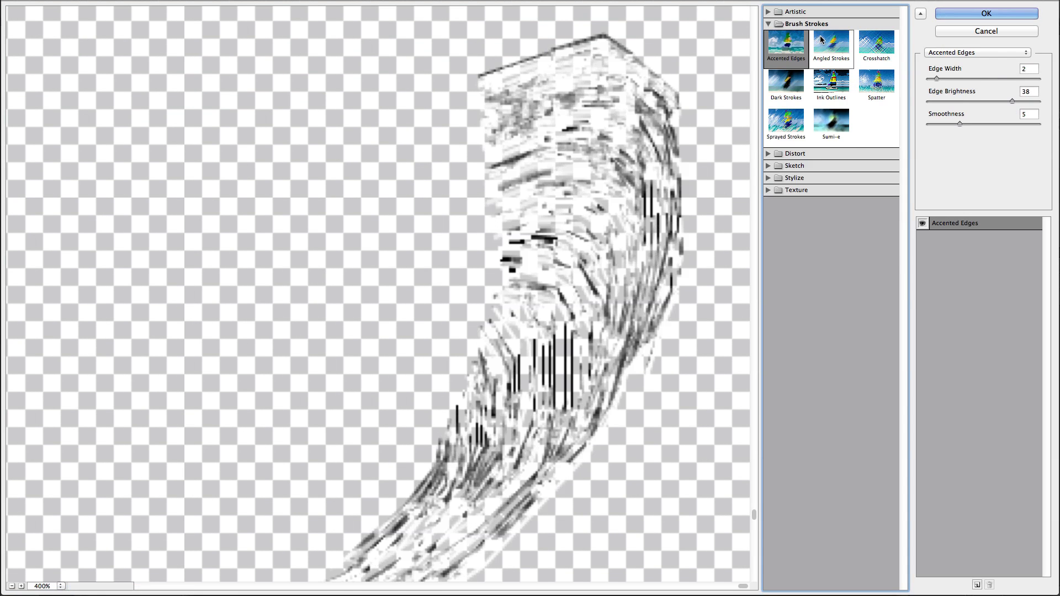
pyautogui.click(822, 40)
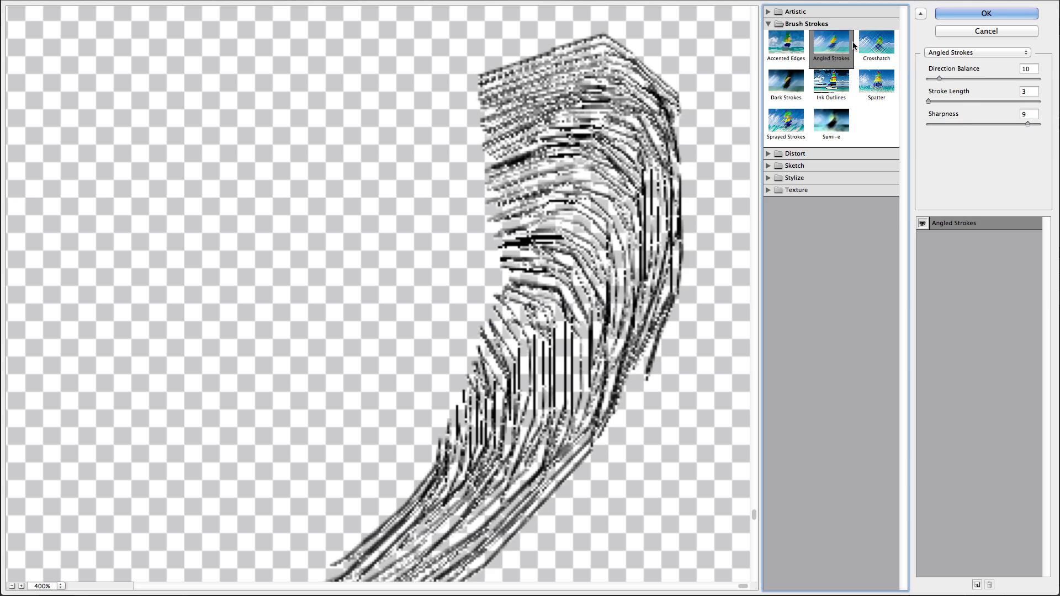
pyautogui.click(865, 47)
pyautogui.click(784, 86)
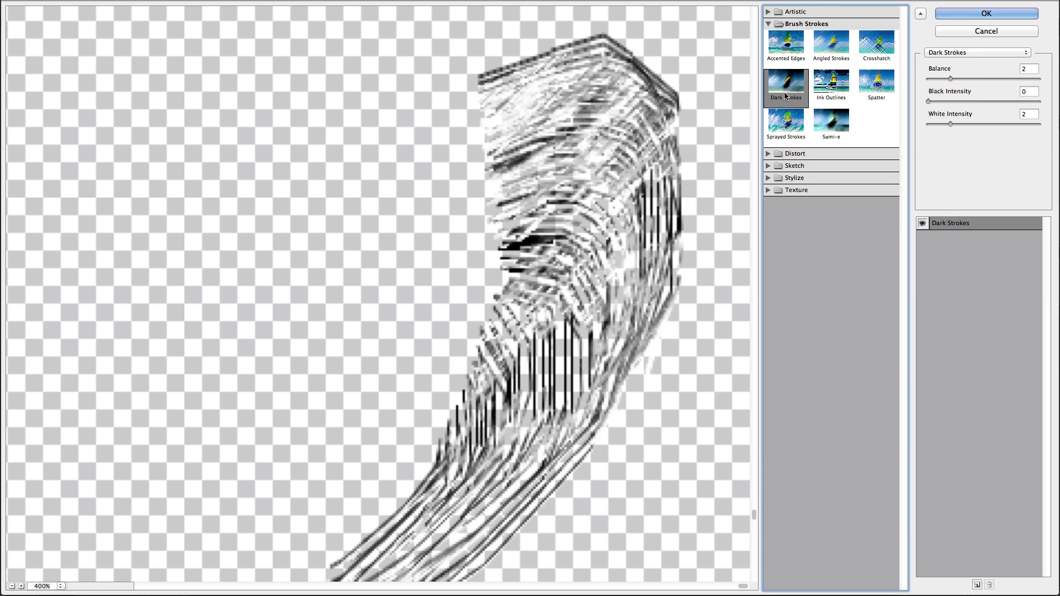
pyautogui.click(961, 28)
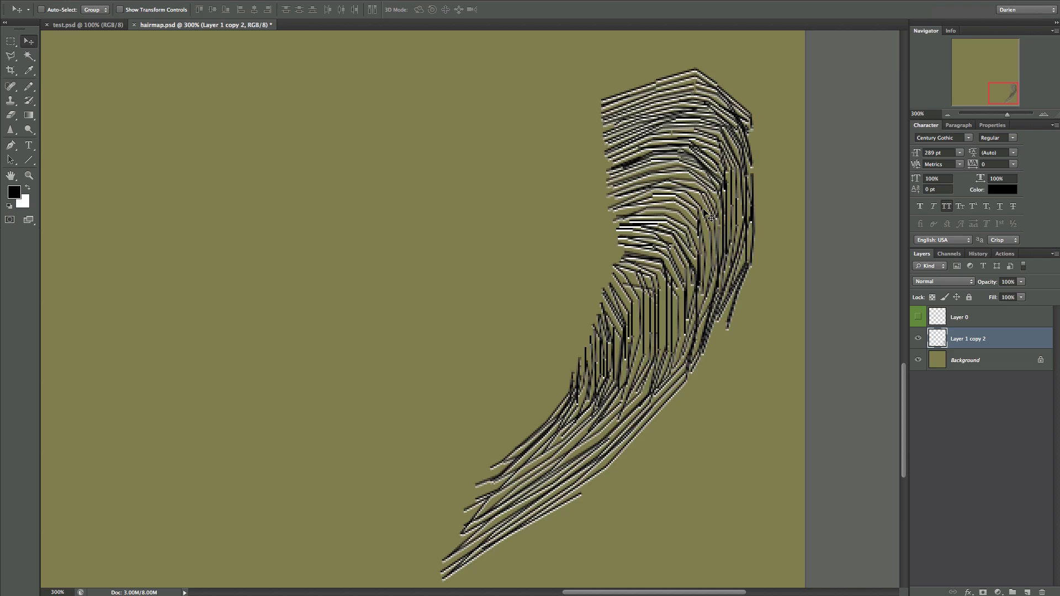
# Step: Apply a Motion Blur with a 48° angle and 22 pixel distance to the merged strand layer
pyautogui.click(263, 1)
pyautogui.moveTo(331, 109)
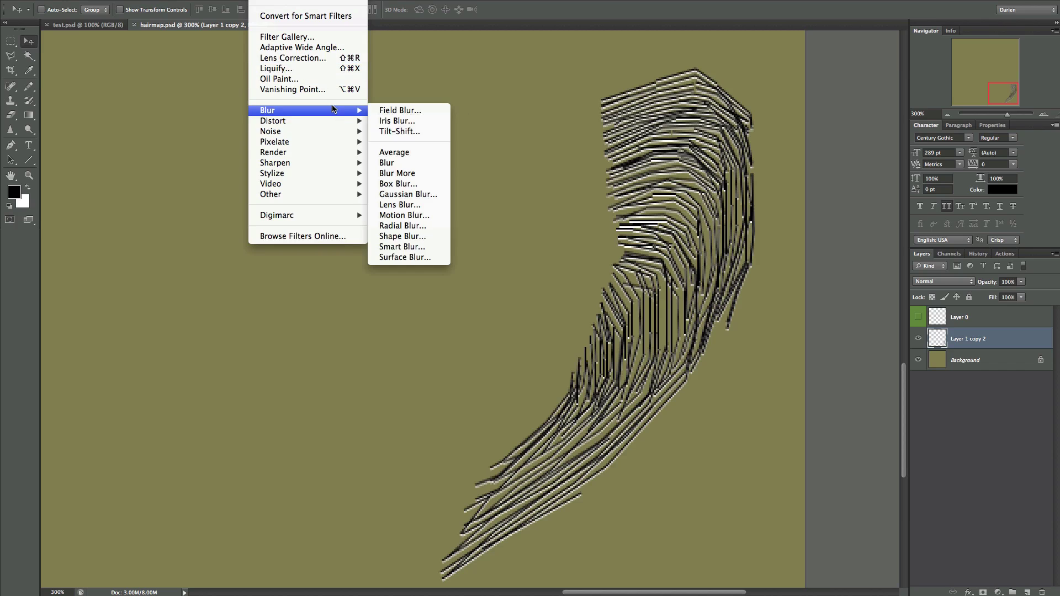
pyautogui.click(414, 215)
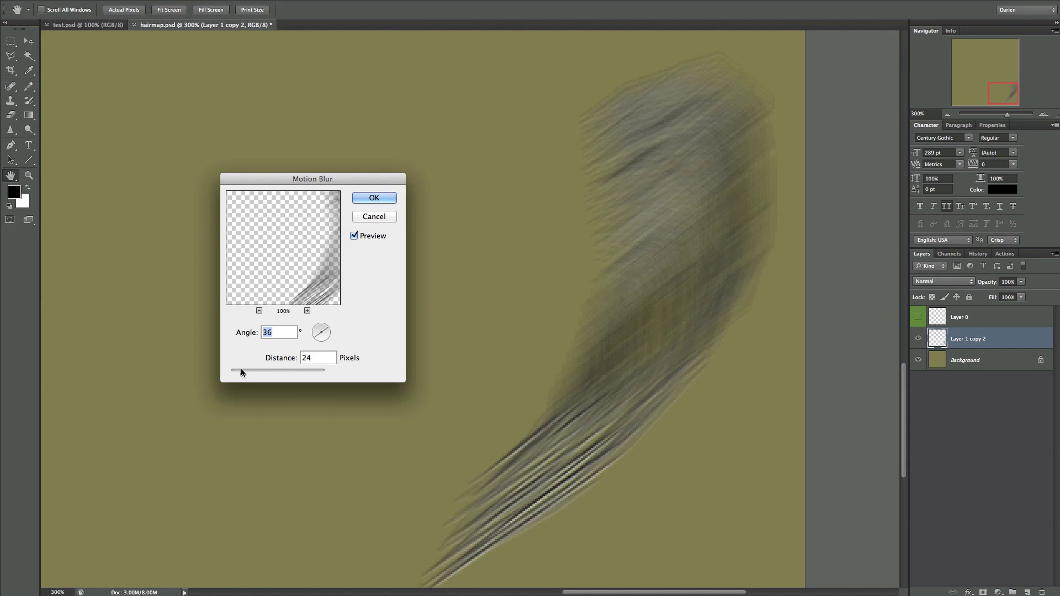
pyautogui.moveTo(241, 369); pyautogui.dragTo(229, 370)
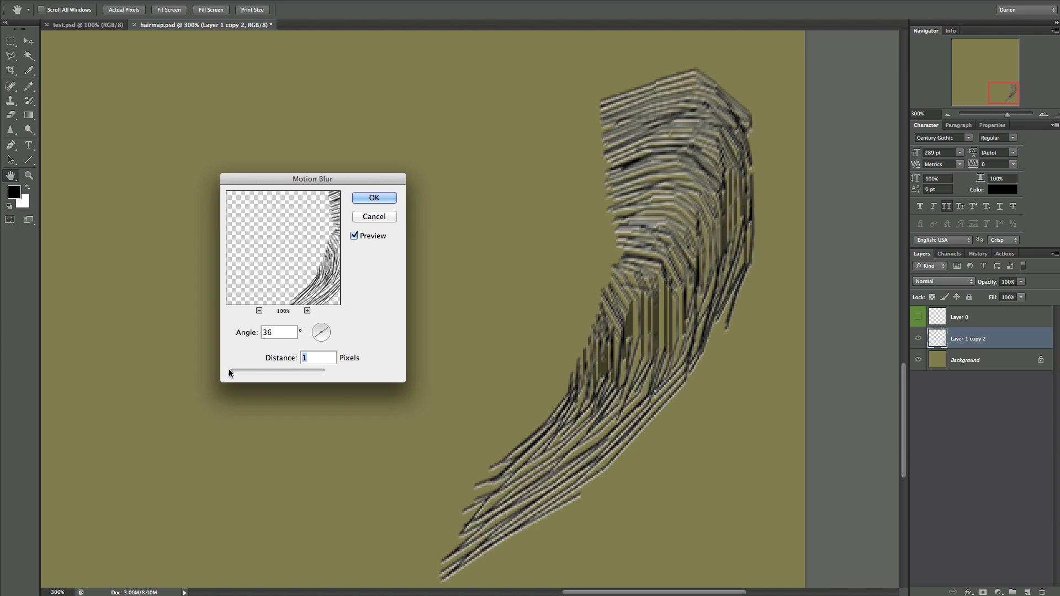
pyautogui.click(322, 330)
pyautogui.moveTo(233, 371); pyautogui.dragTo(242, 372)
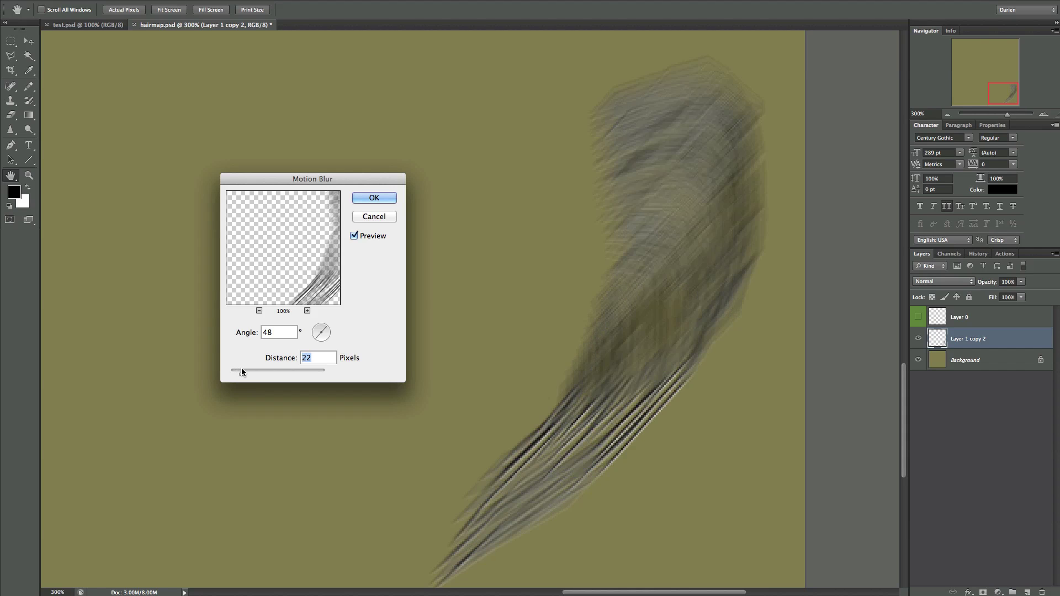
pyautogui.click(373, 198)
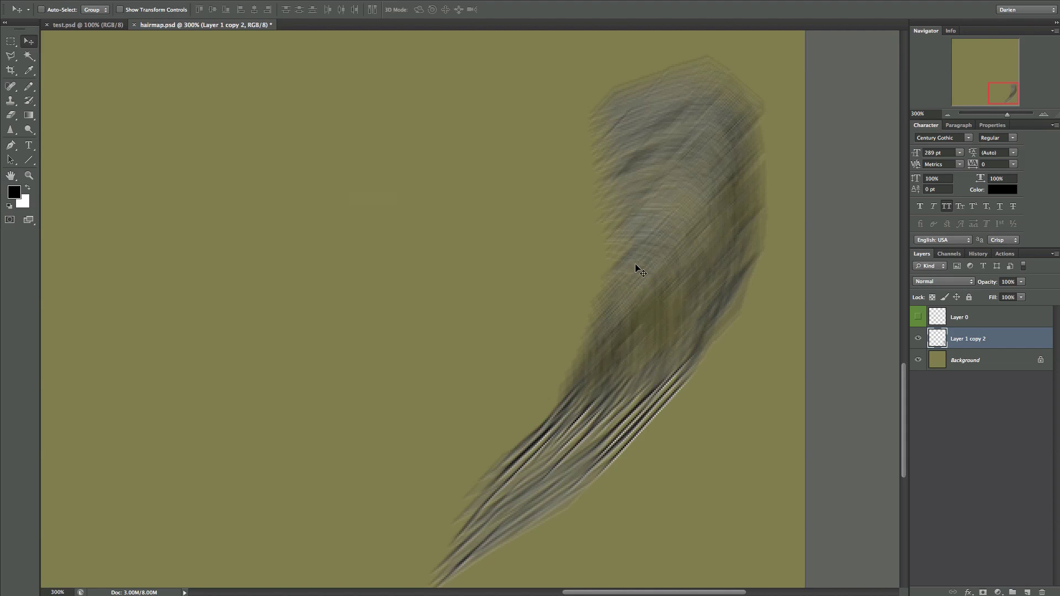
# Step: Undo the motion blur and duplicate the merged strand layer
pyautogui.hotkey('ctrl', 'a')
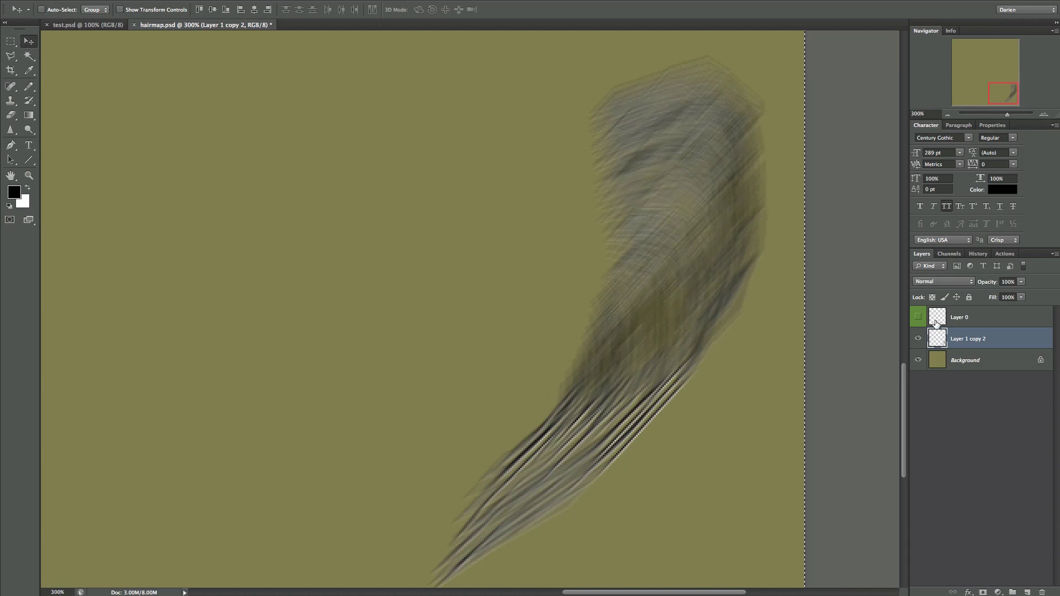
pyautogui.hotkey('ctrl', 'd')
pyautogui.rightClick(975, 339)
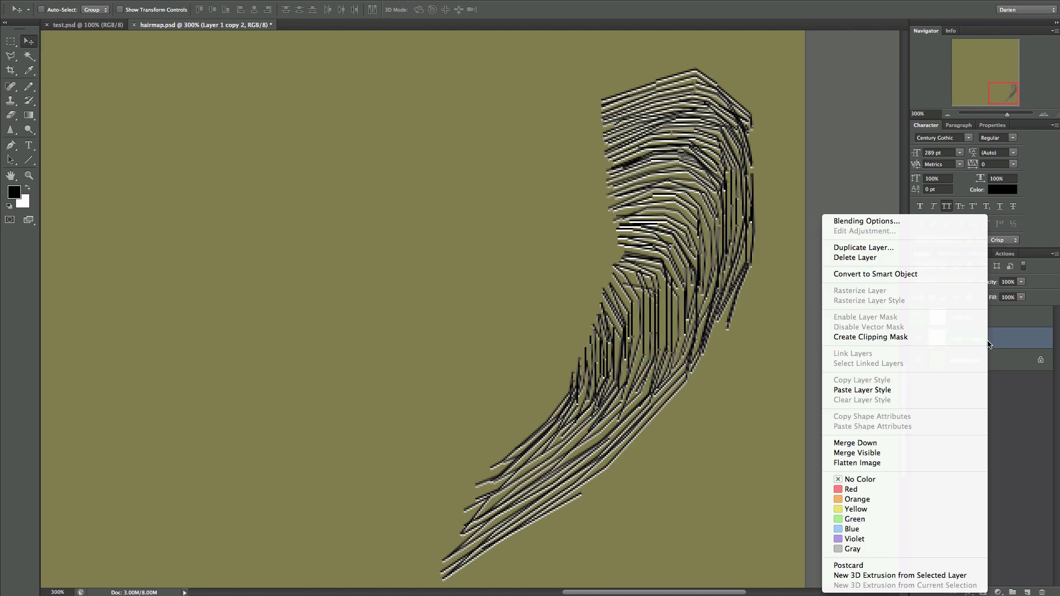
pyautogui.click(903, 248)
pyautogui.press('Return')
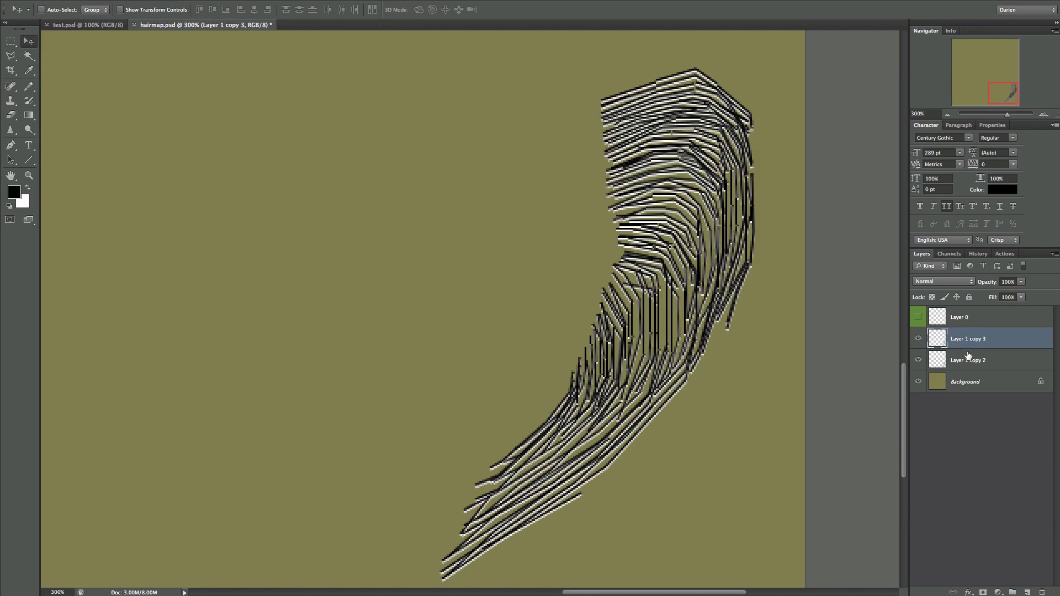
# Step: Apply the last Motion Blur again to the lower strand copy, Layer 1 copy 2
pyautogui.click(918, 340)
pyautogui.click(968, 360)
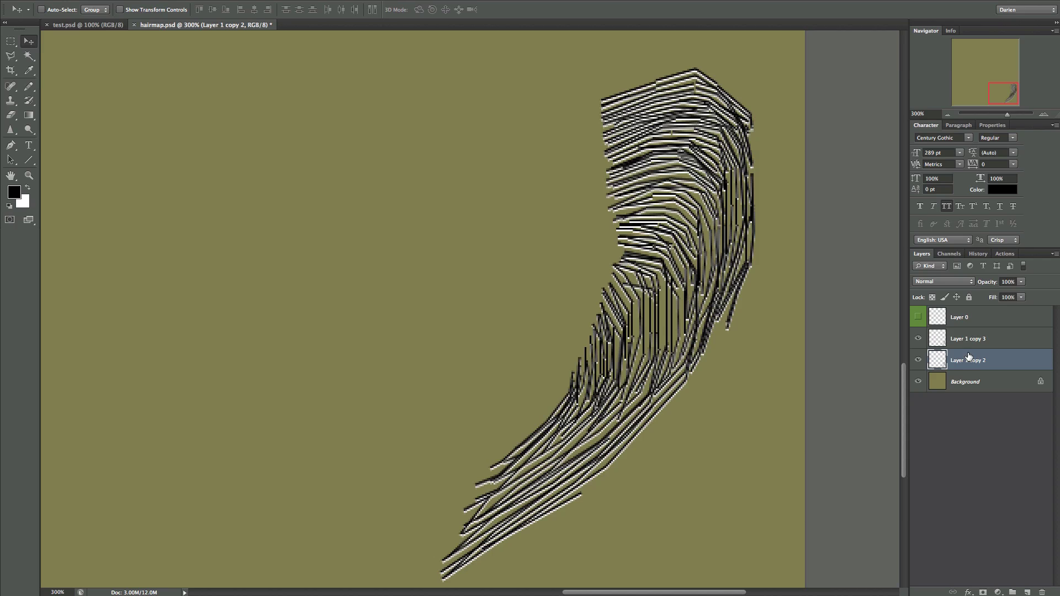
pyautogui.click(268, 1)
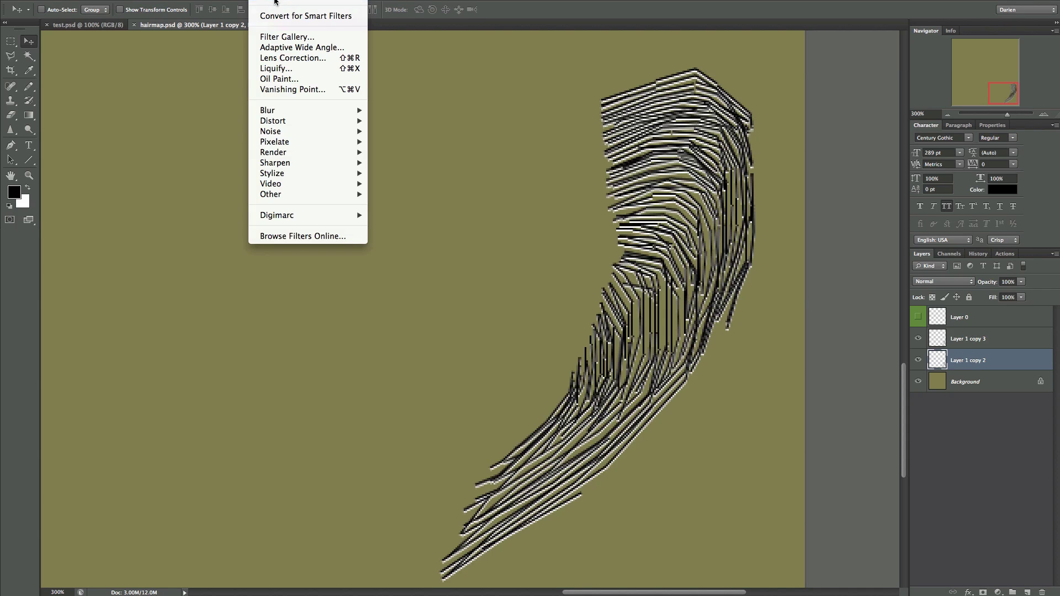
pyautogui.click(275, 2)
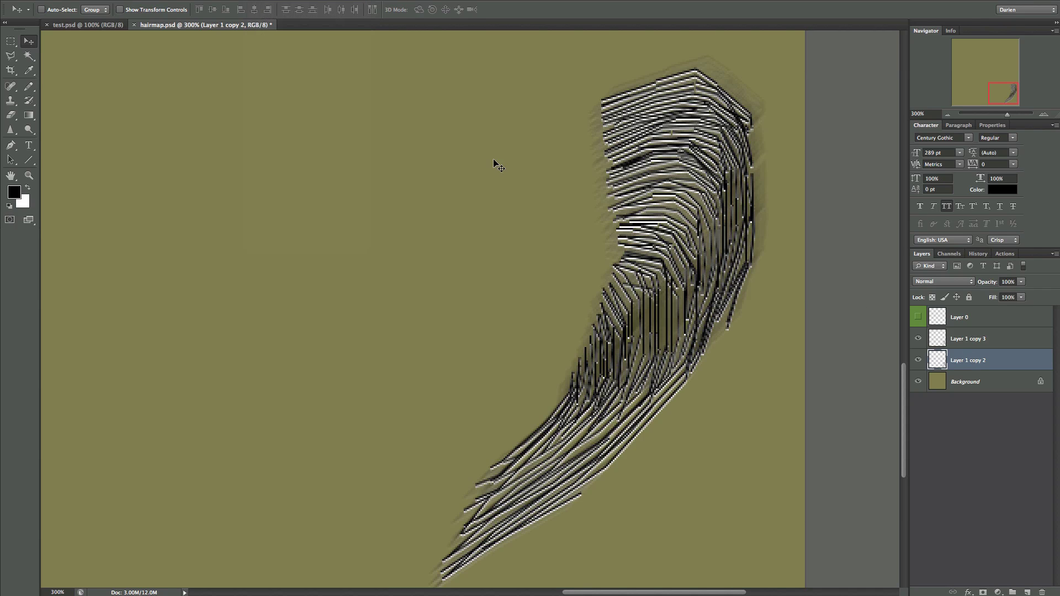
# Step: Lower the opacity of Layer 1 copy 2 to 84% and of Layer 1 copy 3 to 68%
pyautogui.click(1021, 282)
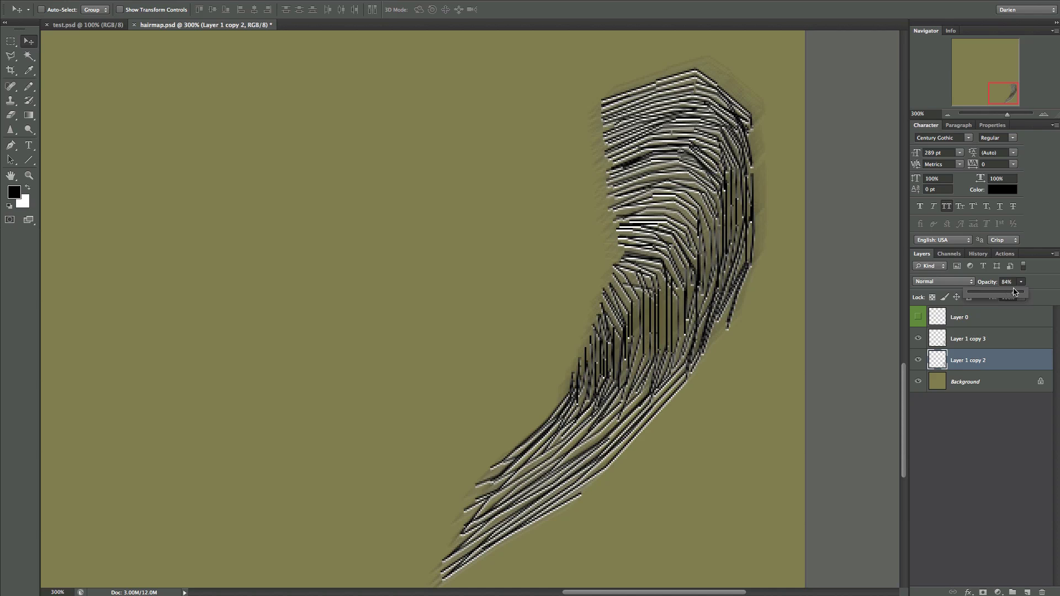
pyautogui.click(982, 337)
pyautogui.click(978, 345)
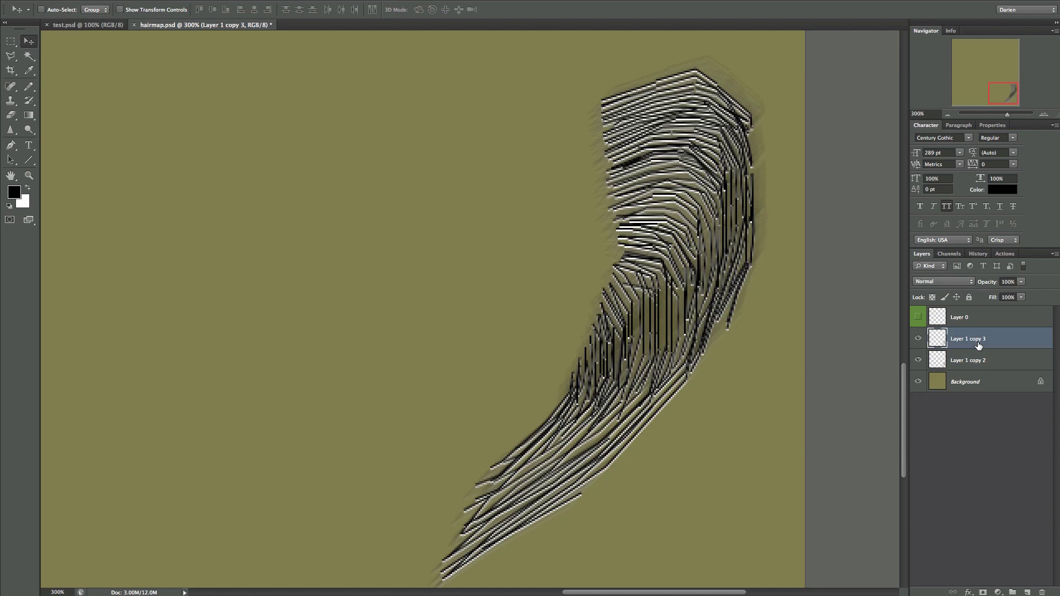
pyautogui.click(1021, 282)
pyautogui.moveTo(1006, 295)
pyautogui.mouseDown()
pyautogui.moveTo(1022, 296)
pyautogui.moveTo(1006, 296)
pyautogui.mouseUp()
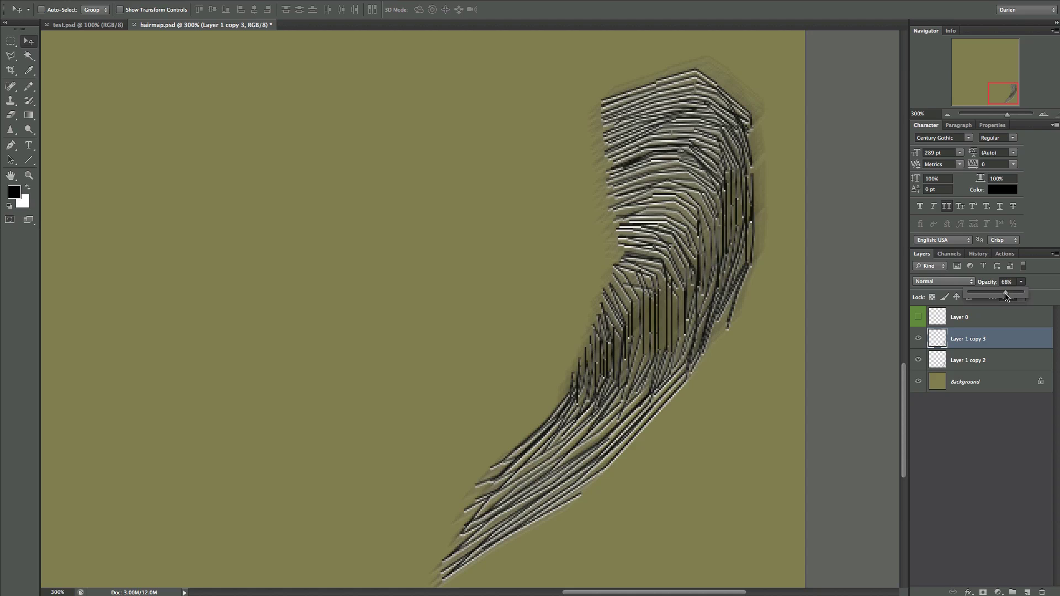
pyautogui.click(1003, 345)
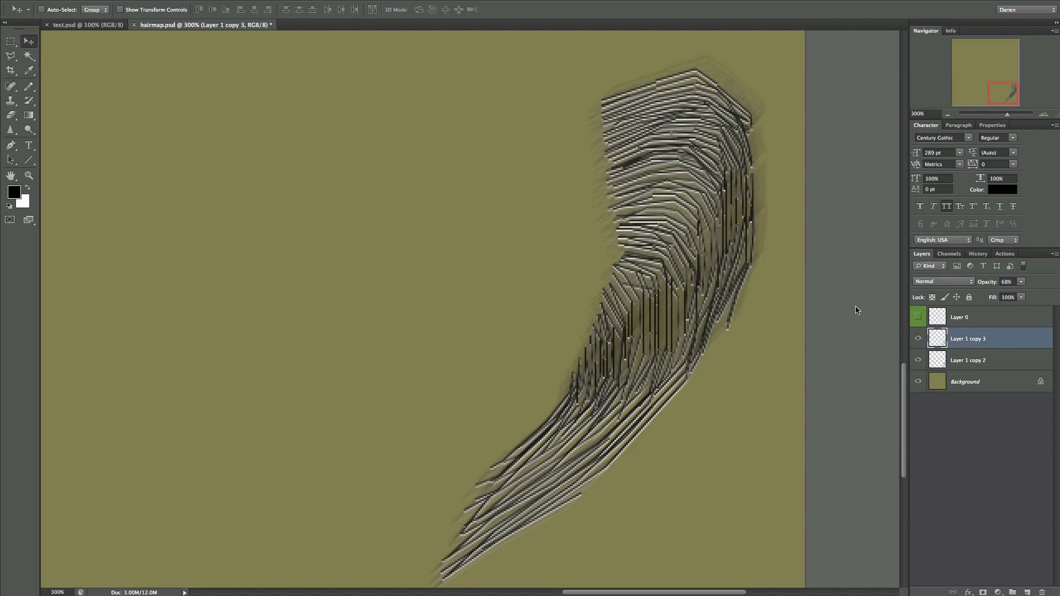
# Step: Select the empty area around the strands with the Magic Wand, and invert the selection so it covers the hair shape
pyautogui.click(28, 56)
pyautogui.click(319, 249)
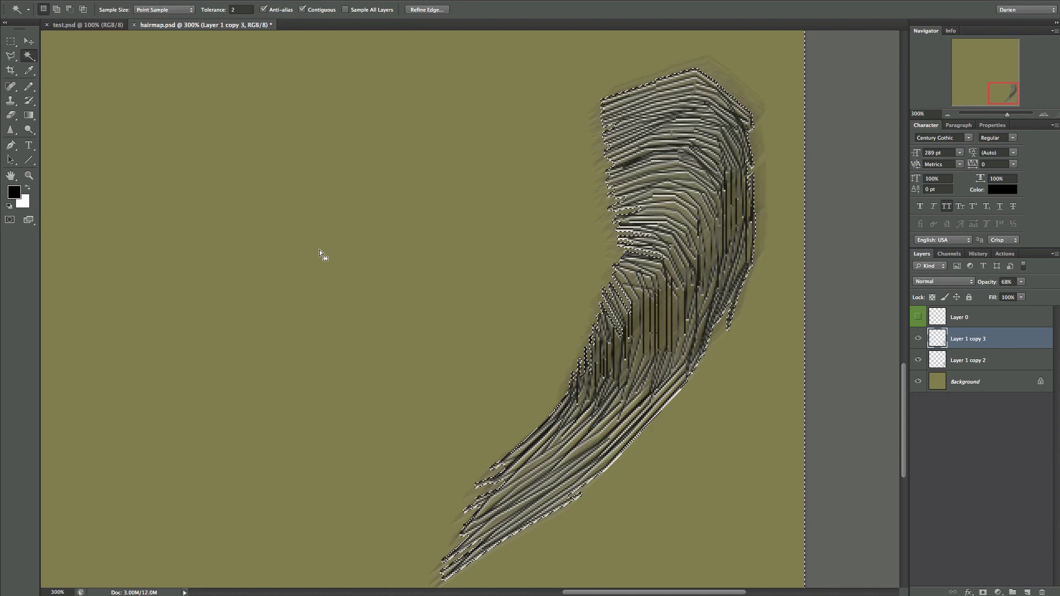
pyautogui.hotkey('ctrl', 'd')
pyautogui.click(263, 103)
pyautogui.scroll(-4, 588, 127)
pyautogui.hscroll(-6, 588, 127)
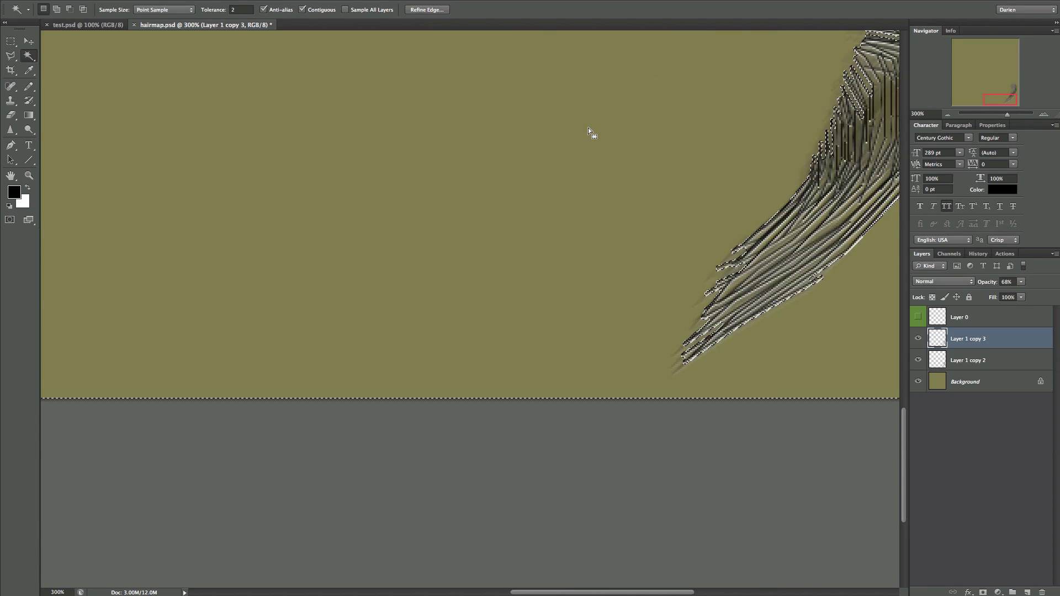
pyautogui.scroll(8, 588, 127)
pyautogui.hscroll(6, 588, 128)
pyautogui.scroll(-5, 588, 127)
pyautogui.hscroll(2, 588, 128)
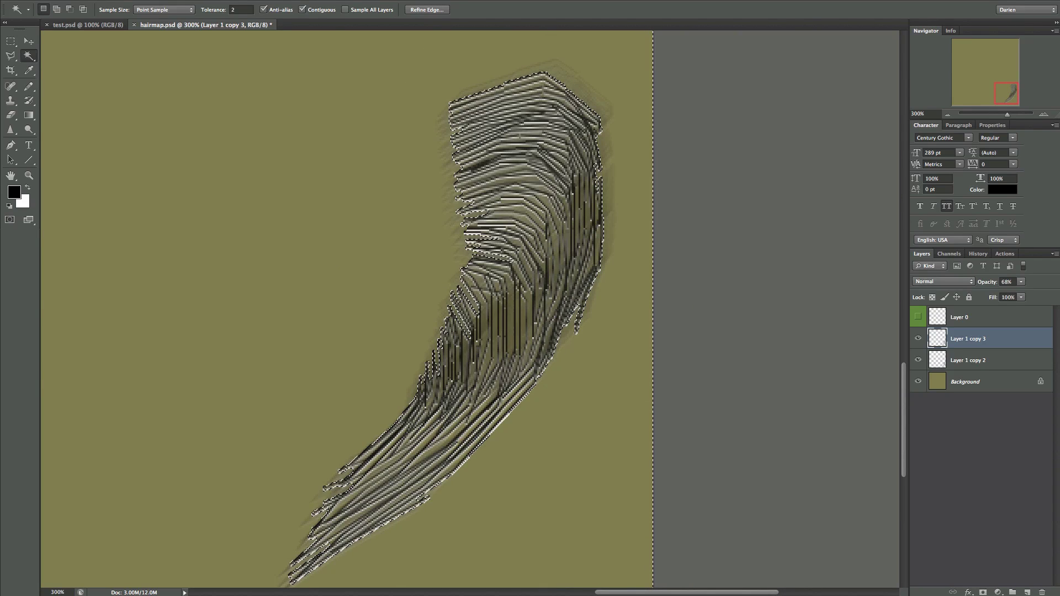
pyautogui.click(231, 0)
pyautogui.click(249, 29)
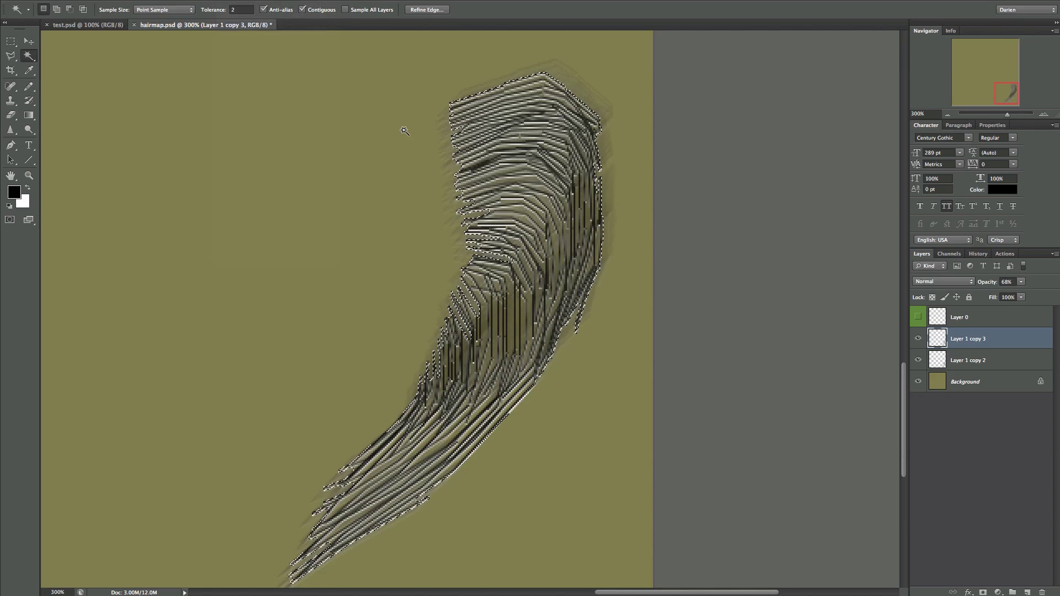
pyautogui.hscroll(-5, 558, 180)
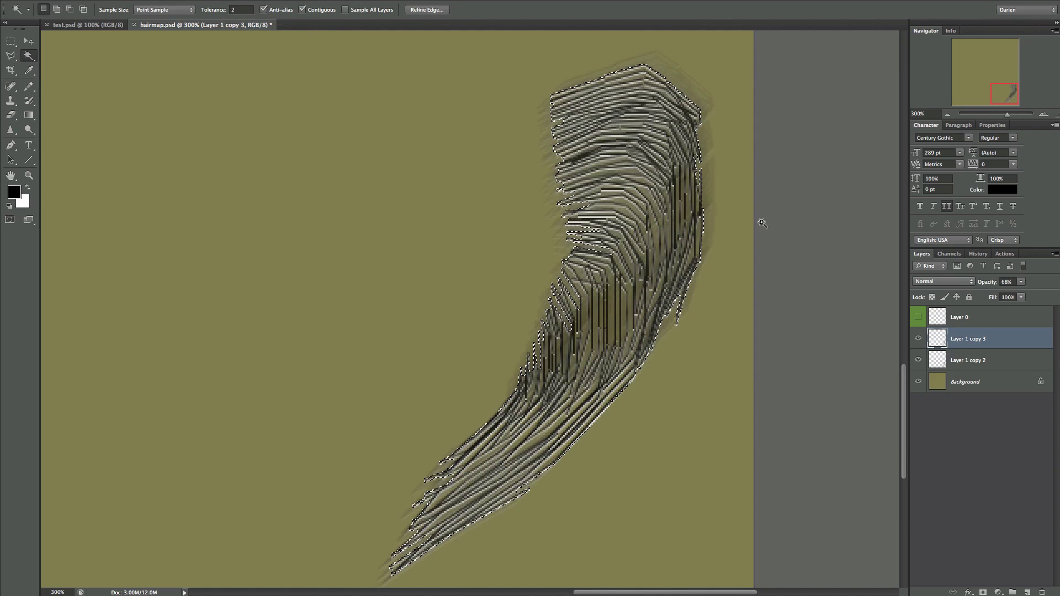
# Step: Copy the selected hair merged from all visible layers and paste it as a new layer
pyautogui.click(114, 0)
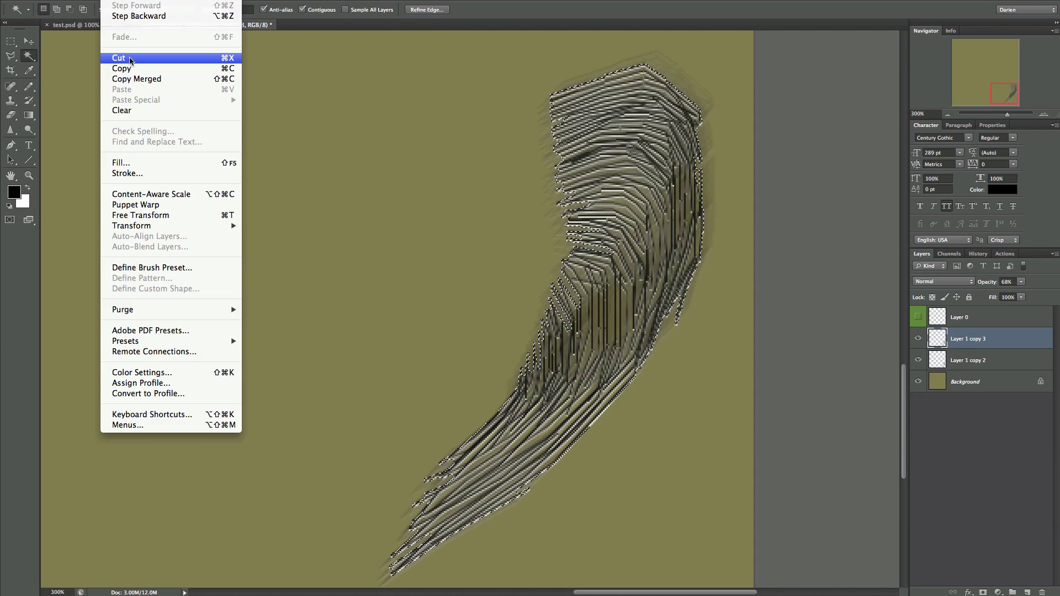
pyautogui.click(136, 78)
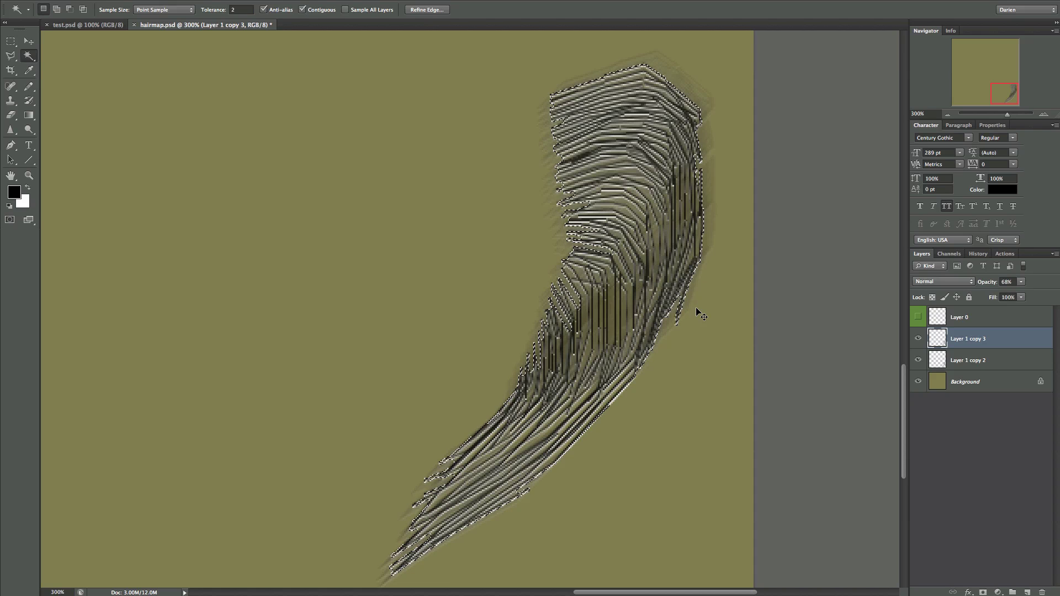
pyautogui.hotkey('ctrl', 'j')
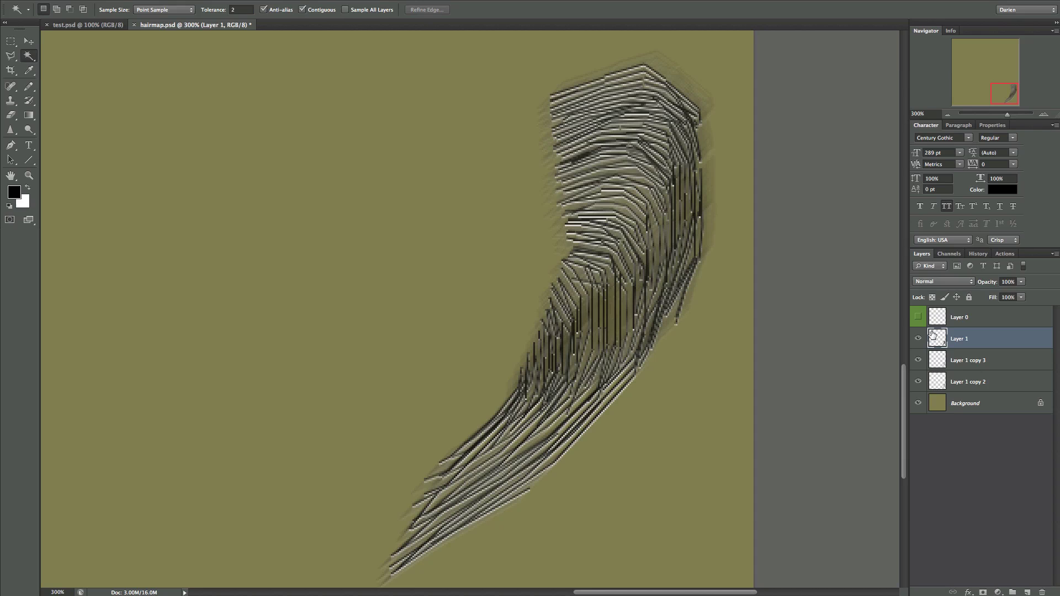
# Step: Hide Layer 1 copy 3 and Layer 1 copy 2, and toggle the pasted hair layer's visibility to check it, leaving it shown
pyautogui.click(919, 337)
pyautogui.click(919, 338)
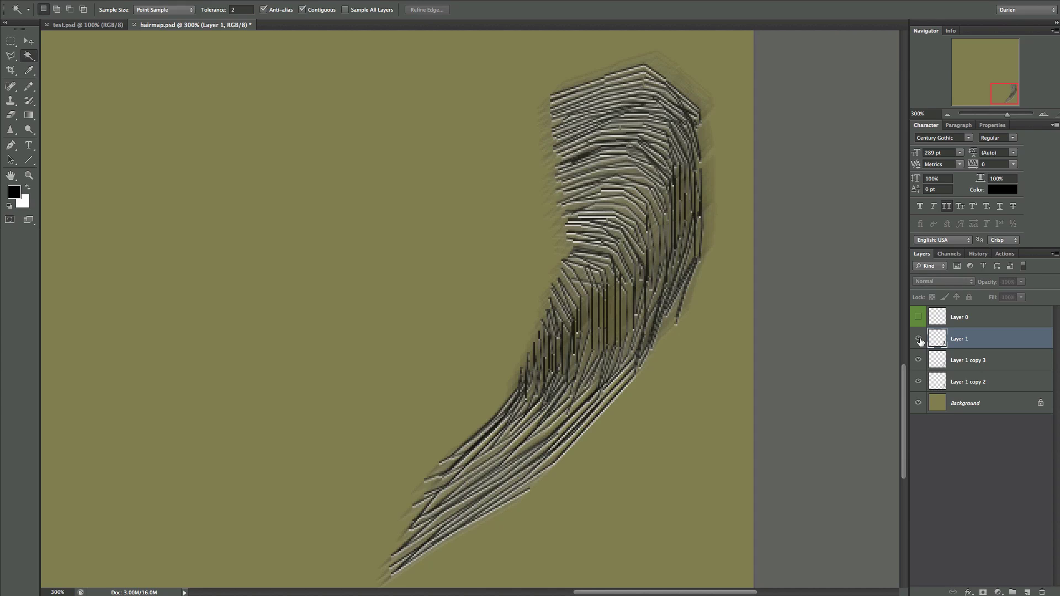
pyautogui.click(918, 338)
pyautogui.moveTo(918, 360); pyautogui.dragTo(920, 386)
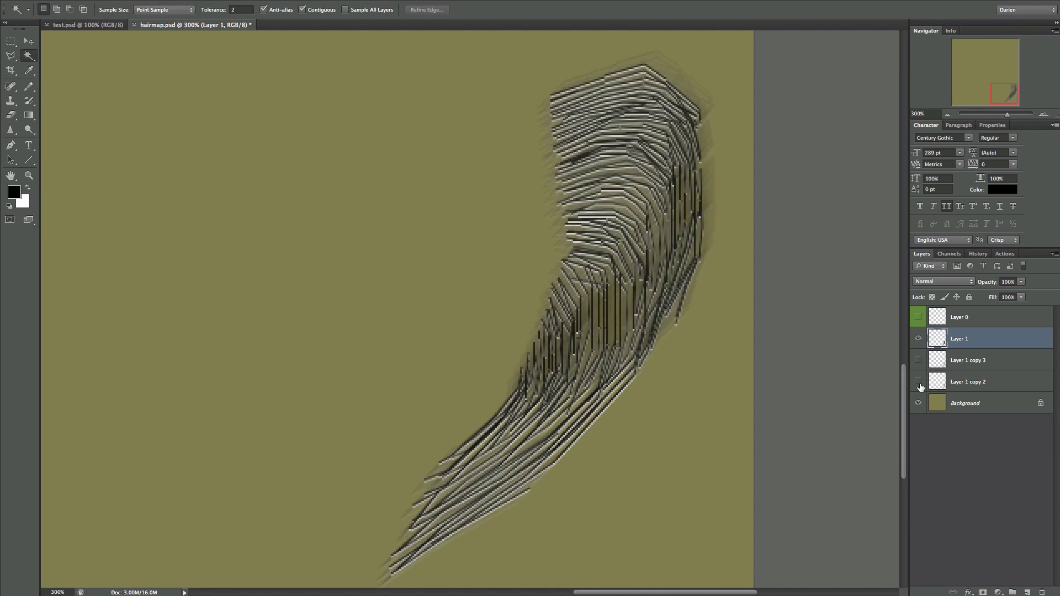
pyautogui.click(919, 339)
pyautogui.click(919, 338)
pyautogui.click(920, 338)
pyautogui.click(919, 339)
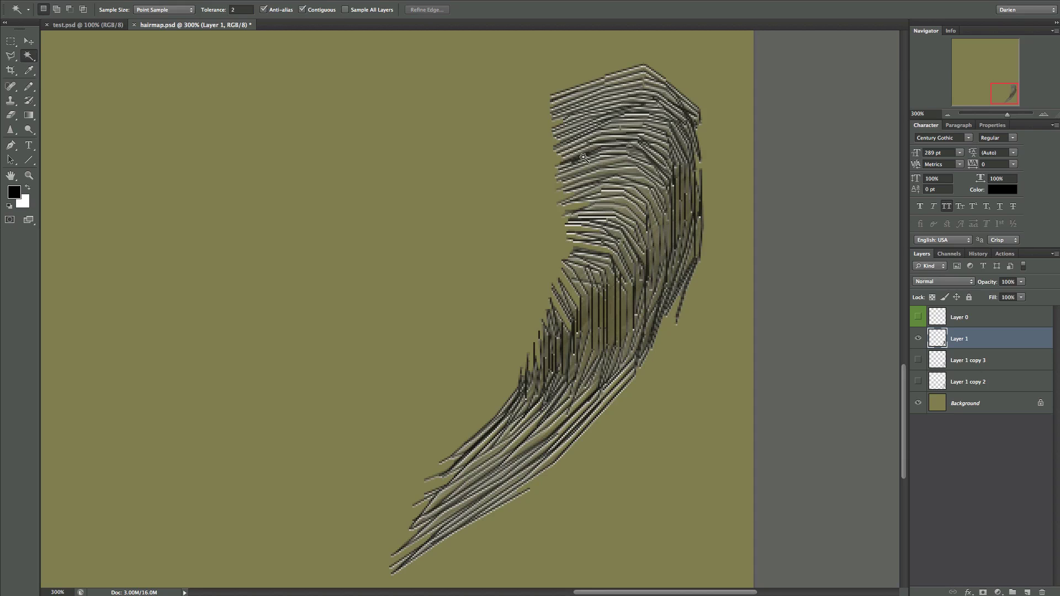
# Step: Try moving the pasted hair layer away from its place, and undo the move
pyautogui.click(29, 41)
pyautogui.moveTo(667, 196); pyautogui.dragTo(549, 198)
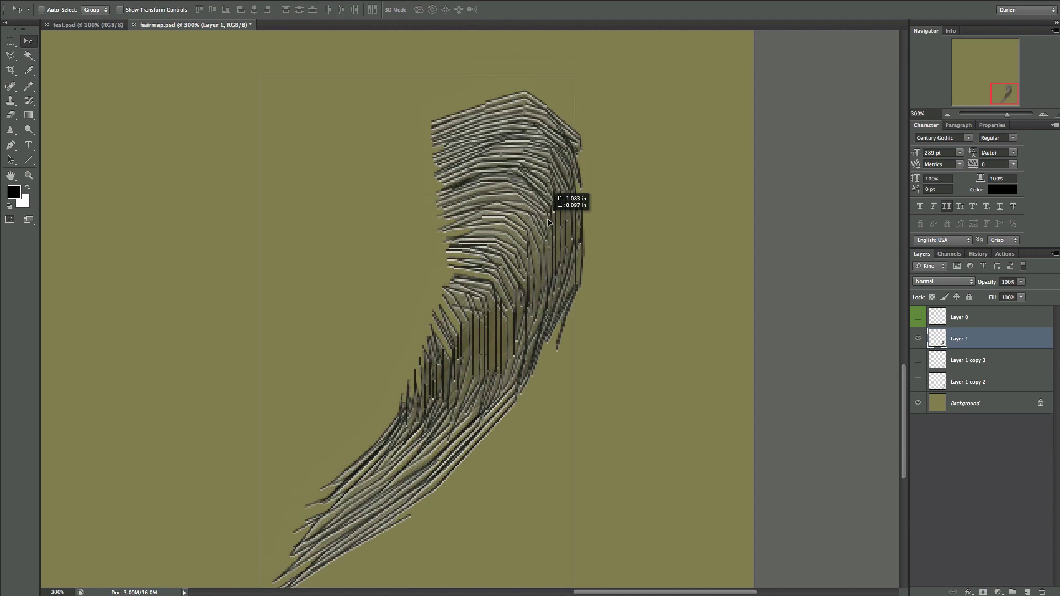
pyautogui.hotkey('ctrl', 'z')
# Step: Add 4.80% monochromatic Gaussian noise to the pasted hair layer
pyautogui.click(283, 0)
pyautogui.moveTo(262, 0)
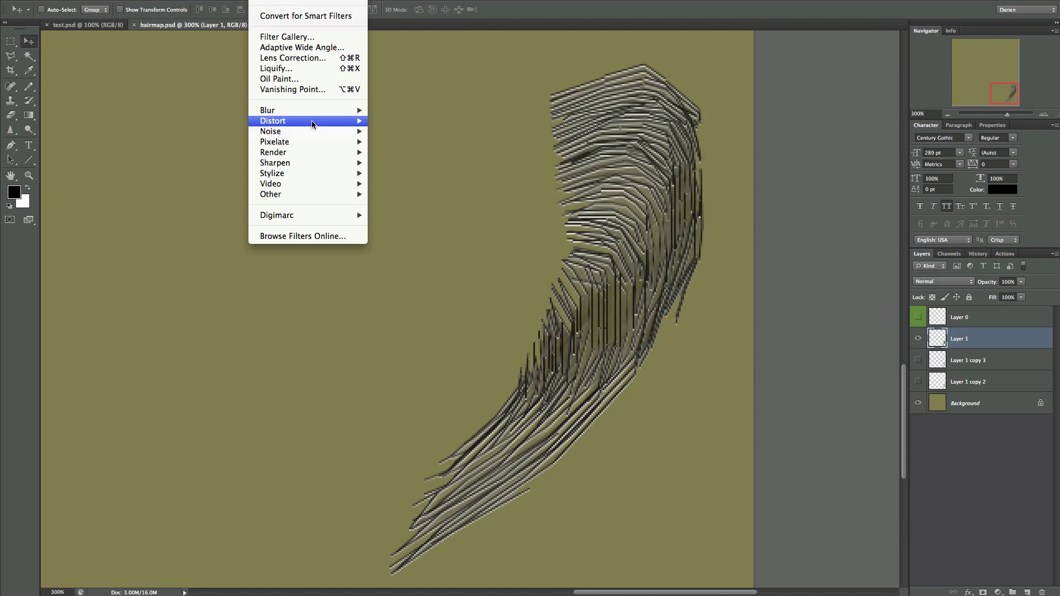
pyautogui.moveTo(318, 132)
pyautogui.click(409, 134)
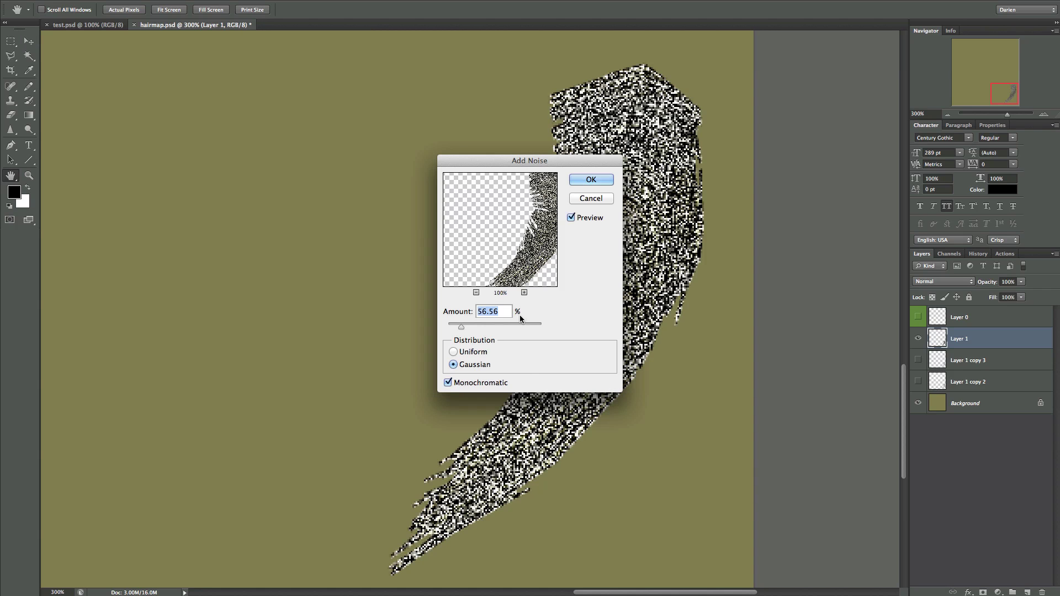
pyautogui.moveTo(456, 330); pyautogui.dragTo(447, 328)
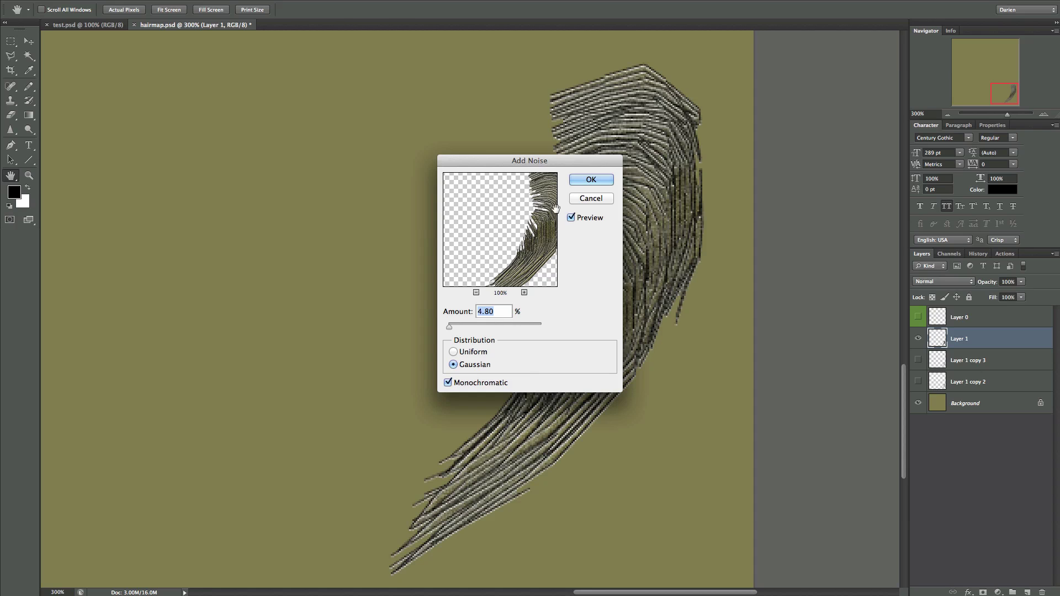
pyautogui.click(578, 181)
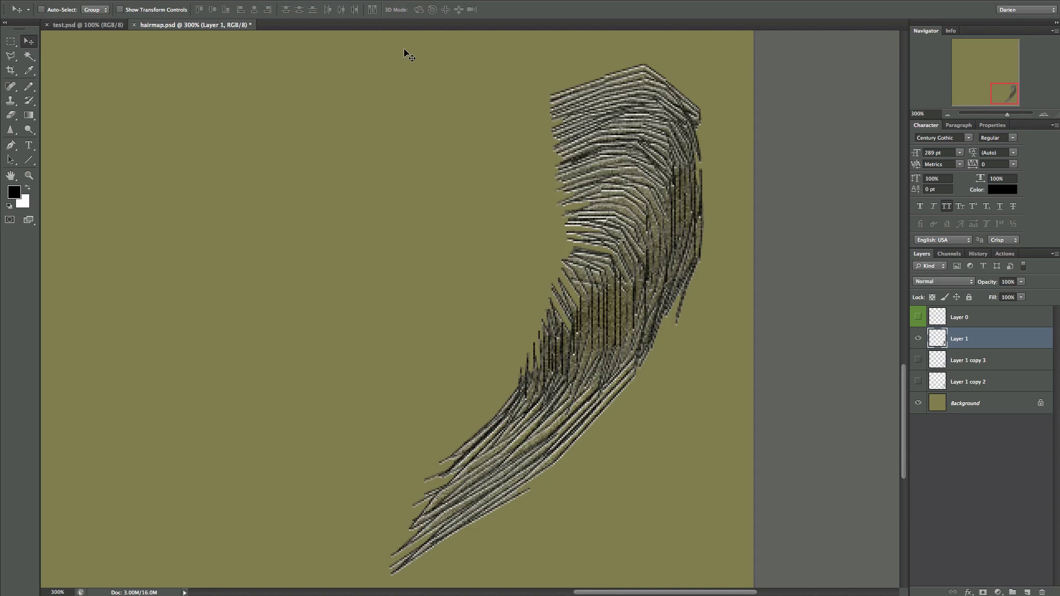
# Step: Open the Filter Gallery for the noisy hair layer and preview the hair section at 300% zoom
pyautogui.click(261, 0)
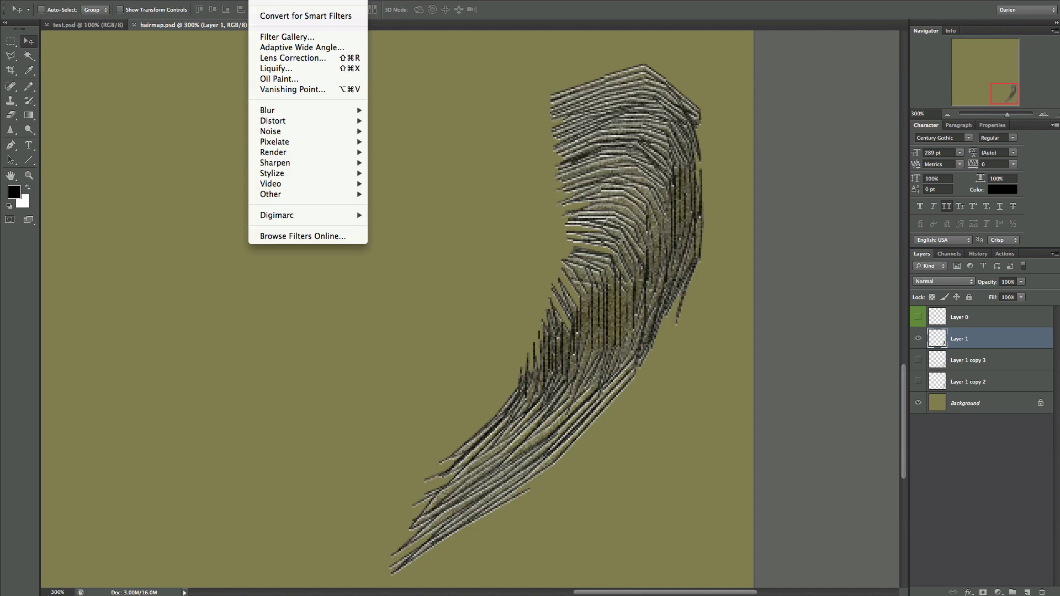
pyautogui.click(291, 36)
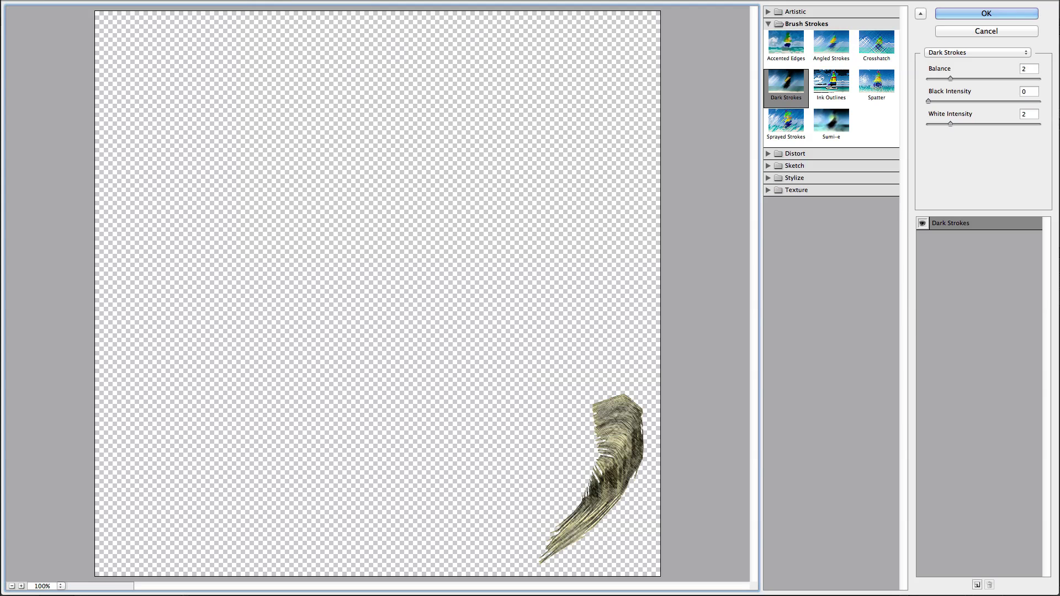
pyautogui.press('alt')
pyautogui.press('super+plus')
pyautogui.press('super+plus')
pyautogui.moveTo(652, 408); pyautogui.dragTo(272, 237)
pyautogui.moveTo(433, 479); pyautogui.dragTo(419, 287)
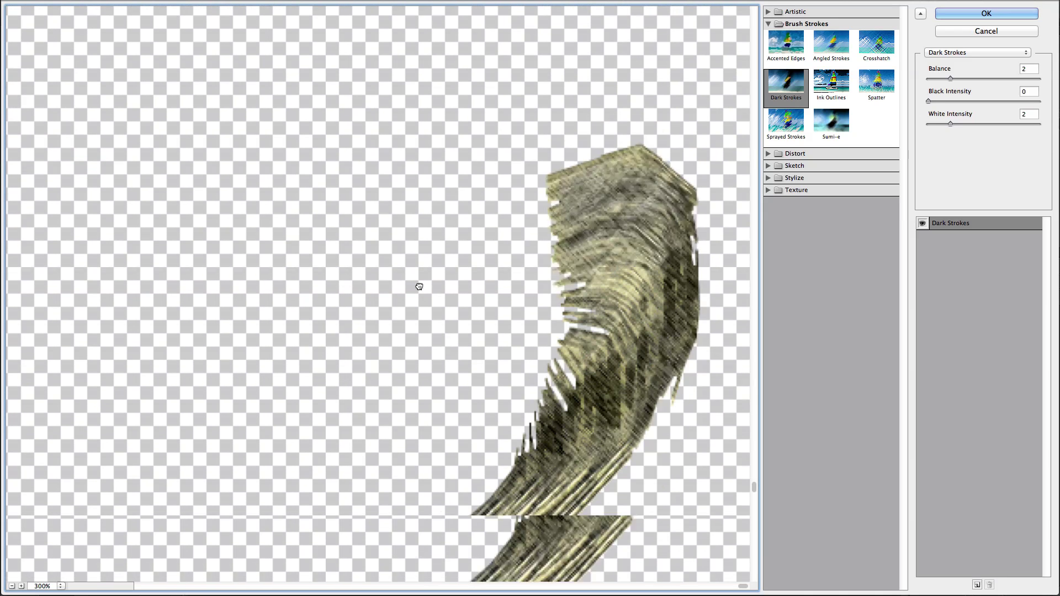
# Step: Try the Crosshatch filter on the hair with stroke length 3, sharpness 2 and strength 1
pyautogui.click(874, 47)
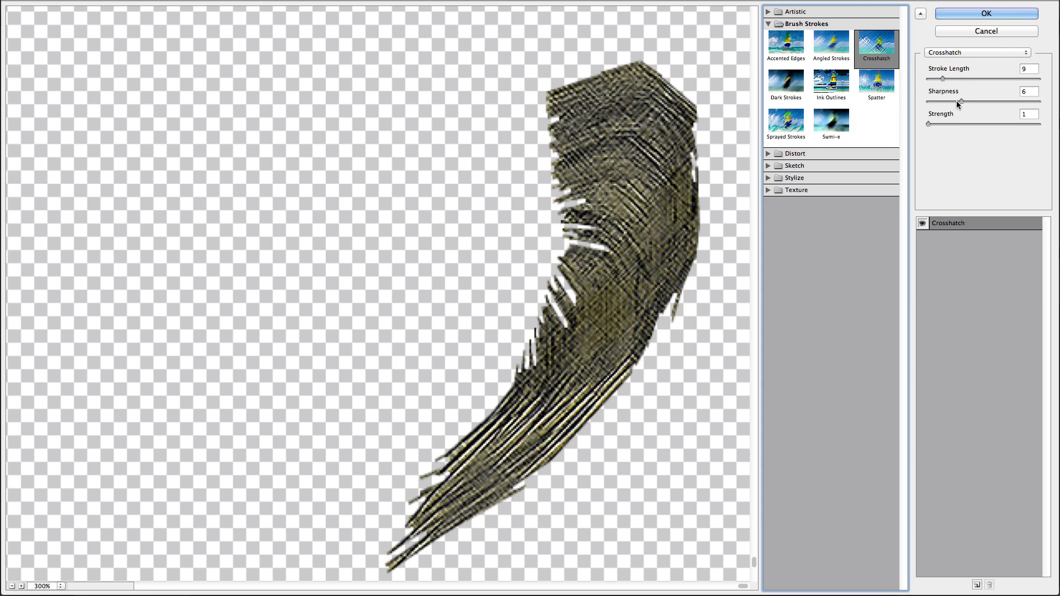
pyautogui.moveTo(957, 101)
pyautogui.mouseDown()
pyautogui.moveTo(929, 78)
pyautogui.moveTo(937, 102)
pyautogui.mouseUp()
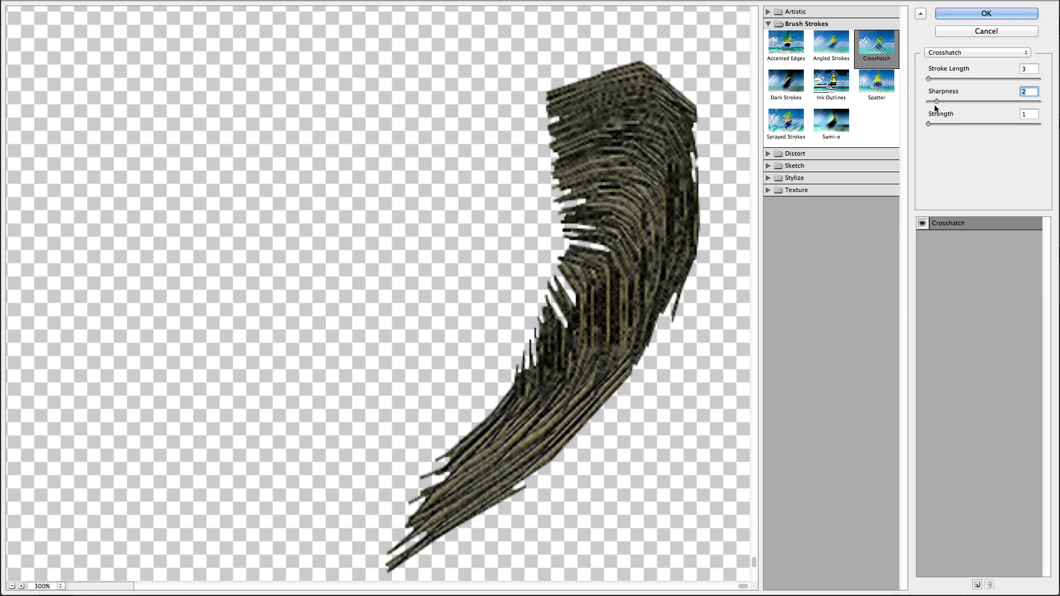
pyautogui.click(929, 123)
# Step: Try the Spatter, Sumi-e, Sprayed Strokes, Dark Strokes and Accented Edges filters on the hair preview
pyautogui.click(865, 76)
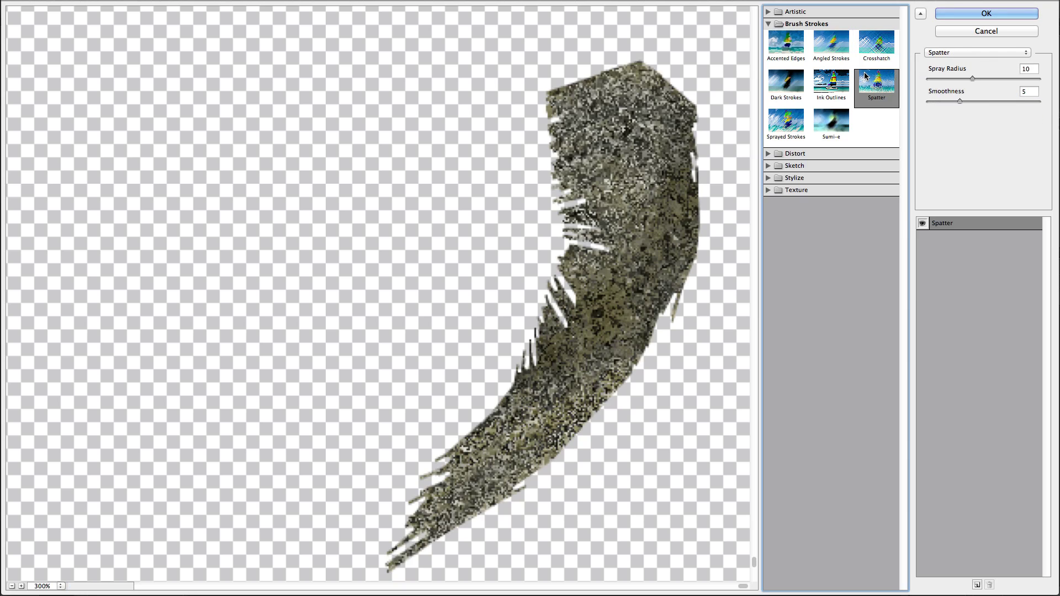
pyautogui.click(831, 120)
pyautogui.click(785, 120)
pyautogui.click(784, 85)
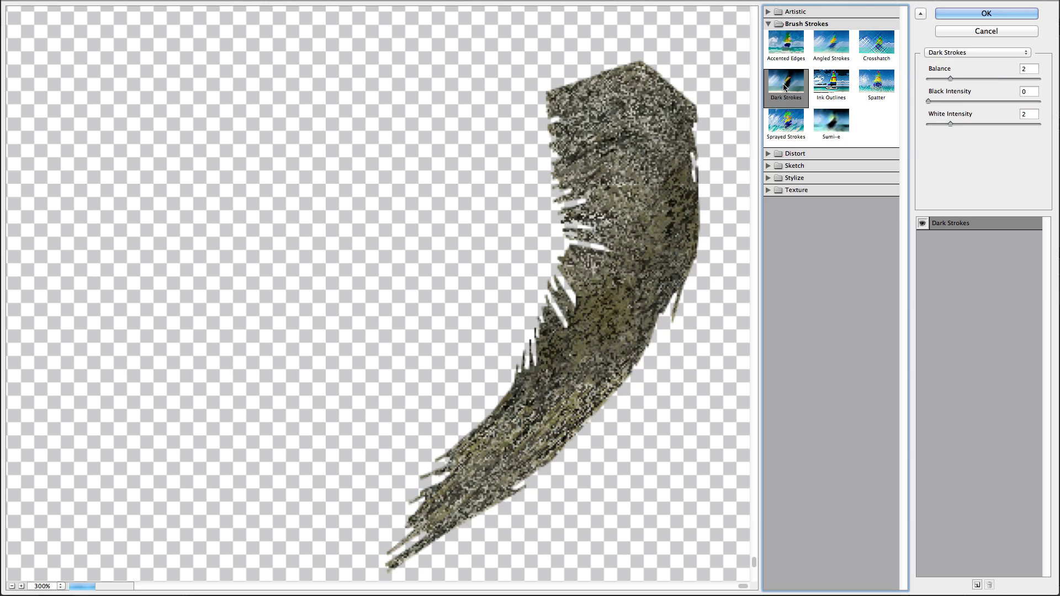
pyautogui.click(785, 43)
# Step: Apply the Dark Strokes filter to the hair layer with balance 1, black intensity 0 and white intensity 4
pyautogui.click(790, 86)
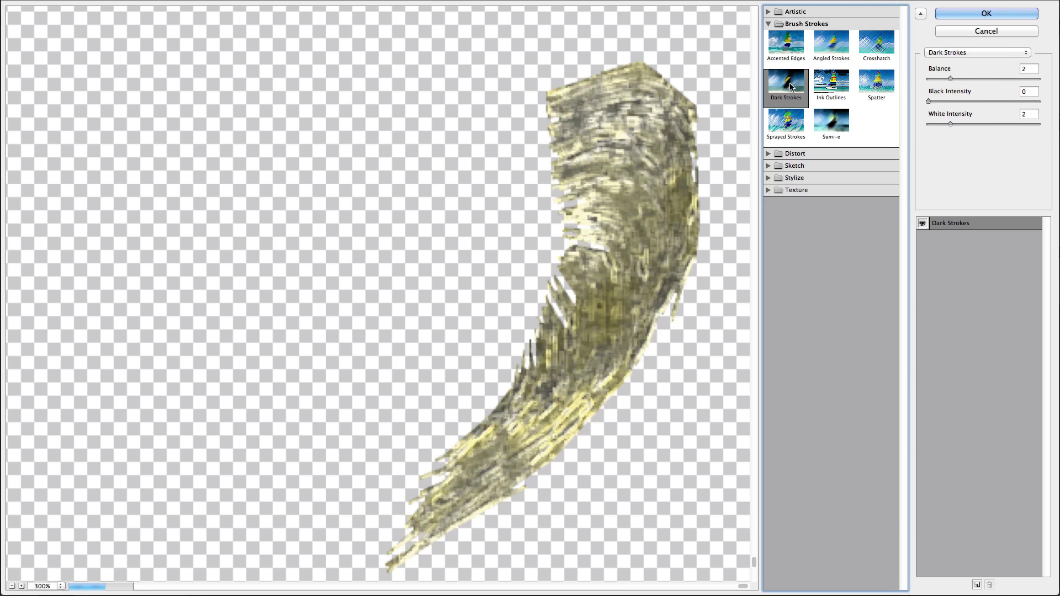
pyautogui.moveTo(929, 102); pyautogui.dragTo(967, 122)
pyautogui.click(947, 79)
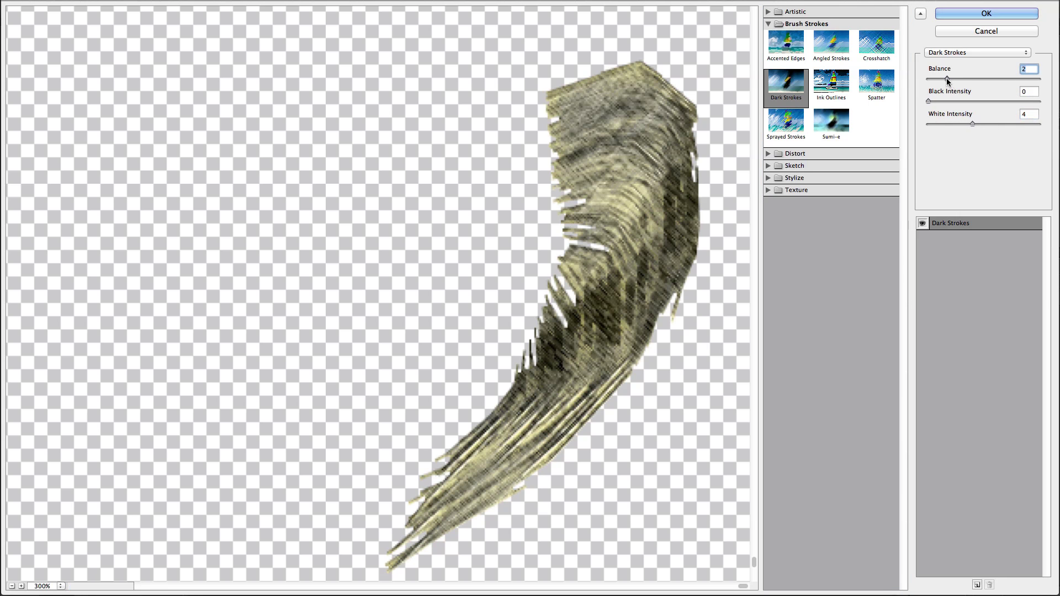
pyautogui.moveTo(946, 80)
pyautogui.mouseDown()
pyautogui.moveTo(956, 82)
pyautogui.moveTo(944, 80)
pyautogui.mouseUp()
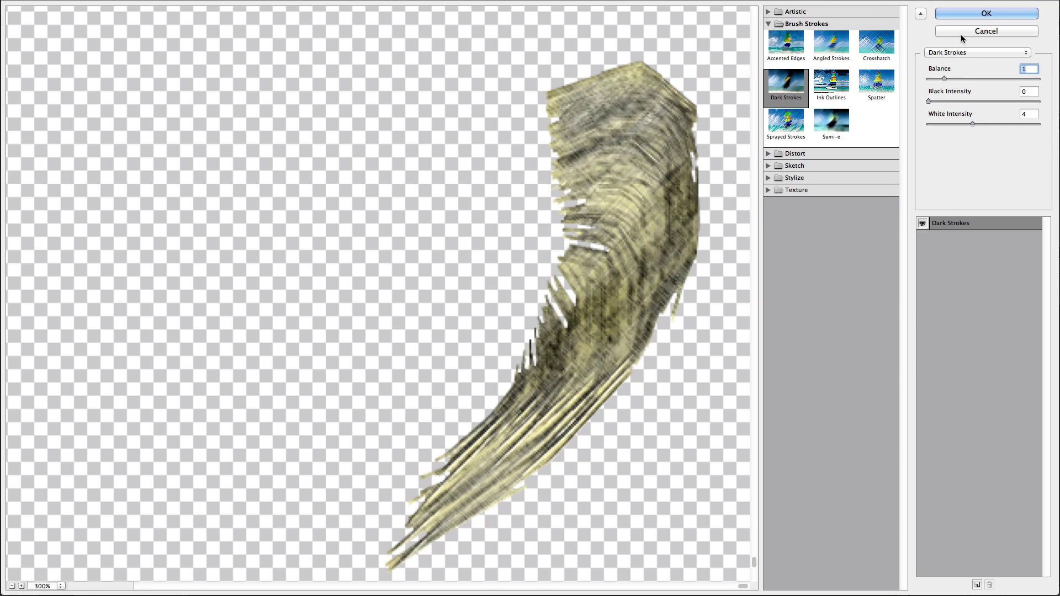
pyautogui.click(956, 19)
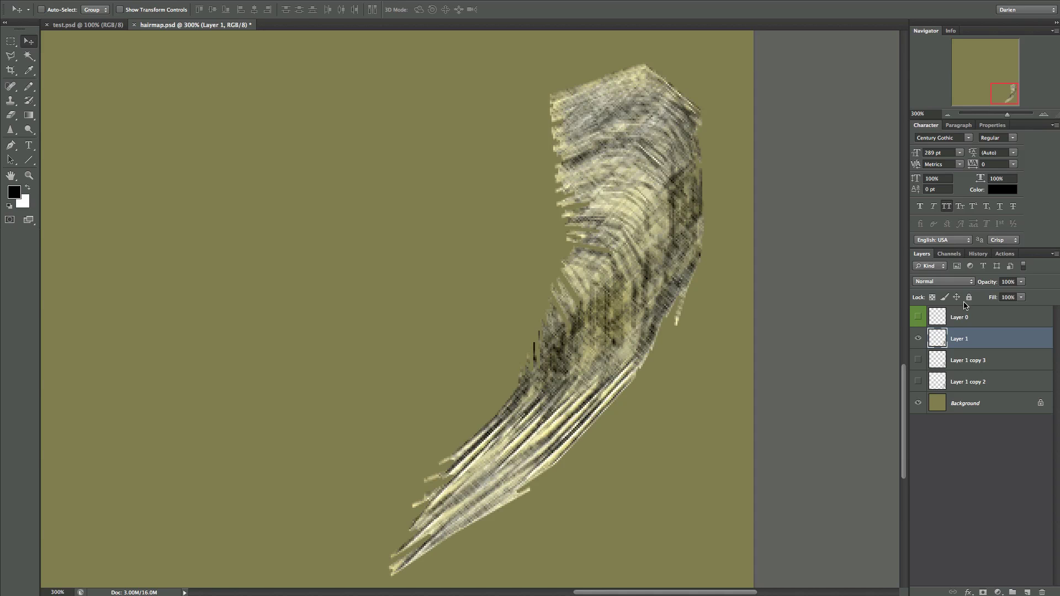
pyautogui.hotkey('ctrl', 'v')
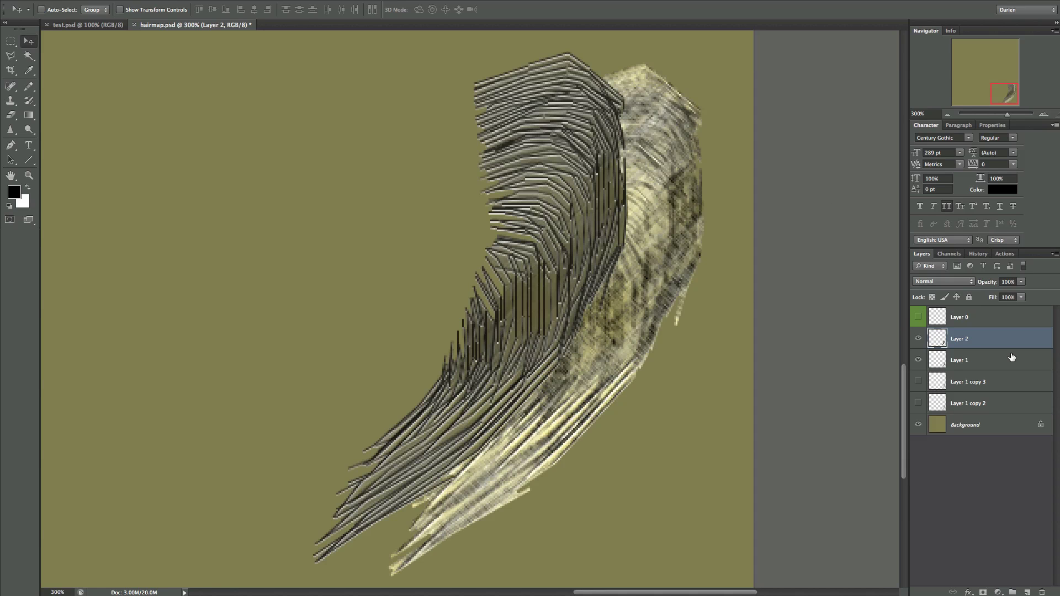
pyautogui.hotkey('ctrl', 'z')
pyautogui.hotkey('ctrl', 'z')
pyautogui.hotkey('ctrl', 'z')
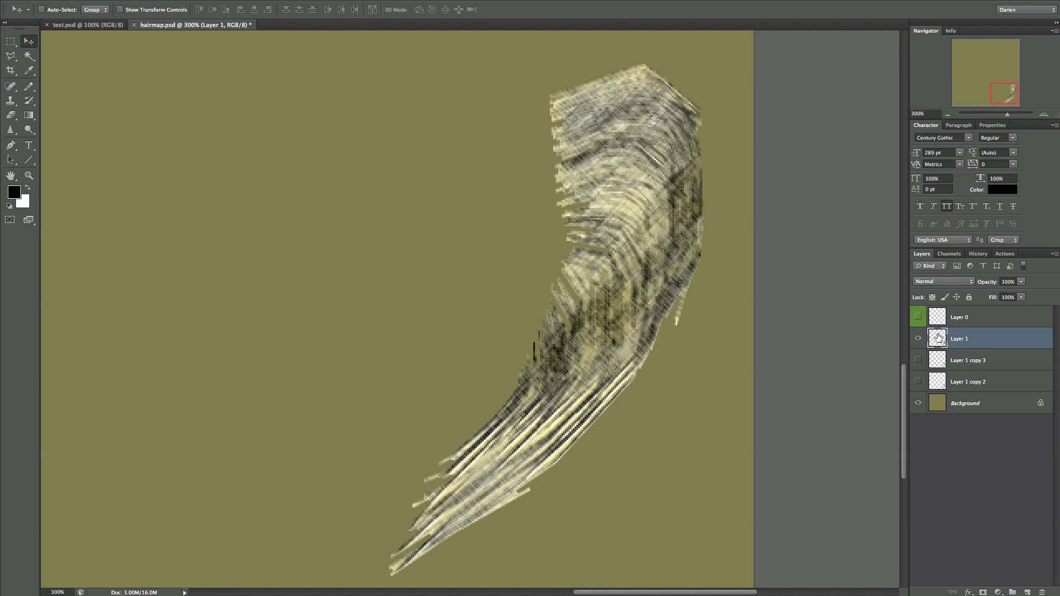
# Step: Paste the copied strand lines aligned over the filtered hair by selecting its pixels, set 54% opacity, and merge them with Layer 1
pyautogui.rightClick(938, 337)
pyautogui.click(892, 365)
pyautogui.hotkey('ctrl', 'v')
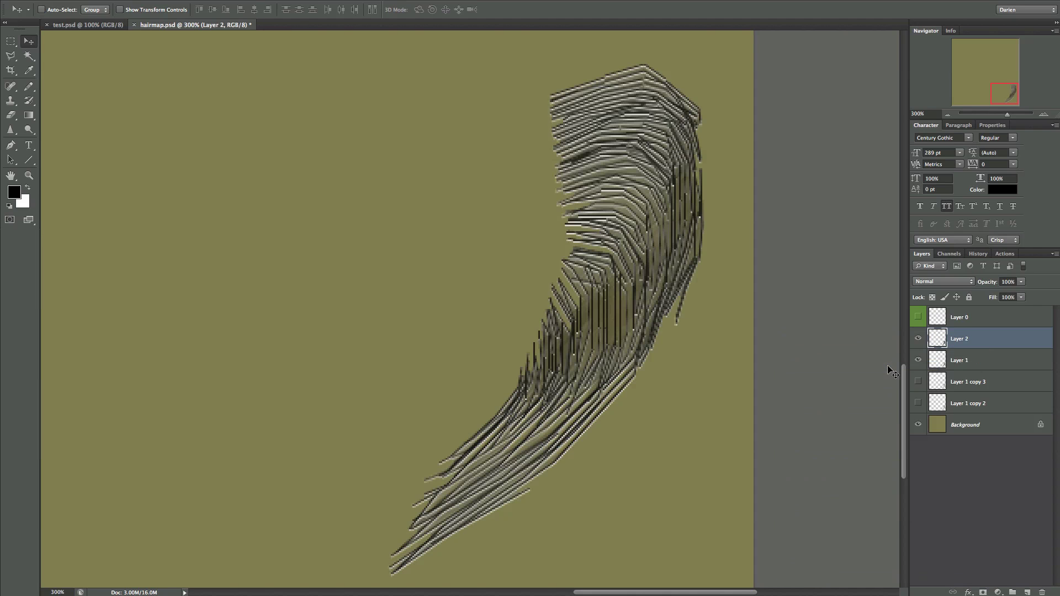
pyautogui.click(1021, 282)
pyautogui.moveTo(1024, 292); pyautogui.dragTo(998, 296)
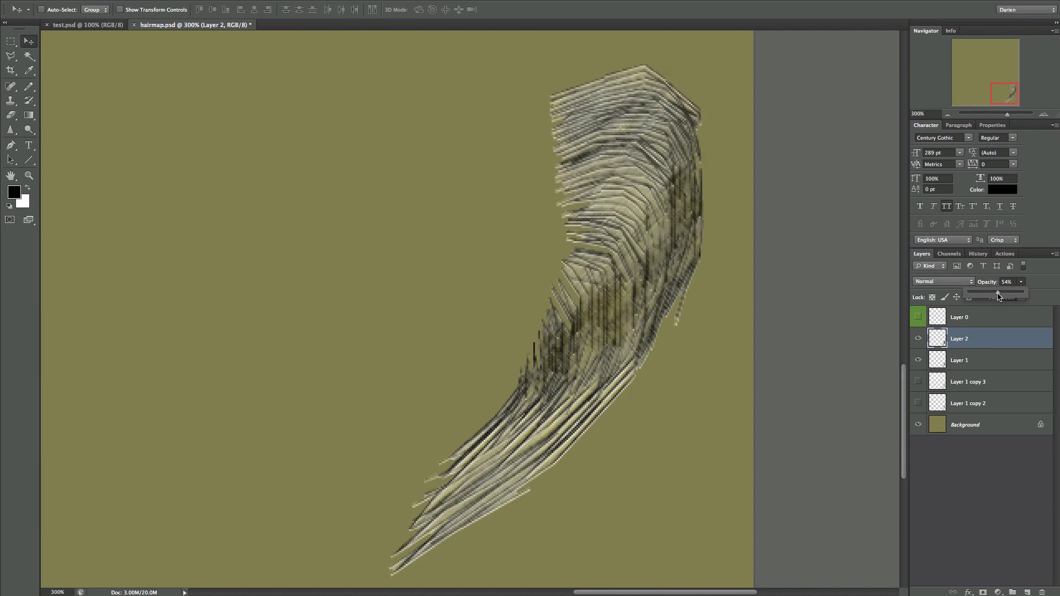
pyautogui.keyDown('shift'); pyautogui.click(978, 369); pyautogui.keyUp('shift')
pyautogui.hotkey('ctrl', 'e')
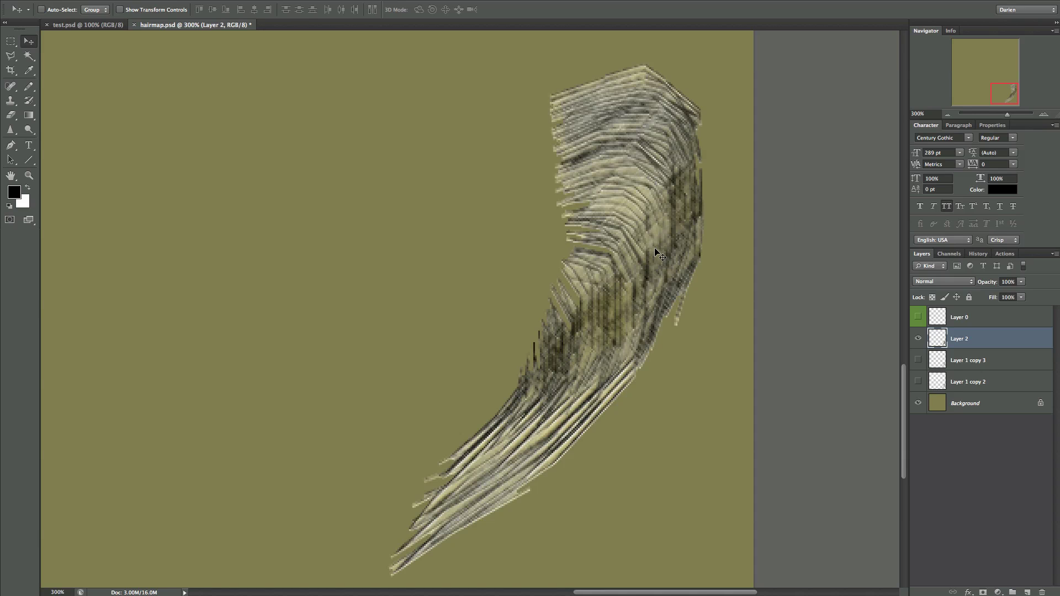
# Step: Examine the merged hair texture on the whole map and close up at 300%
pyautogui.press('super+minus')
pyautogui.press('super+minus')
pyautogui.press('super+minus')
pyautogui.press('super+minus')
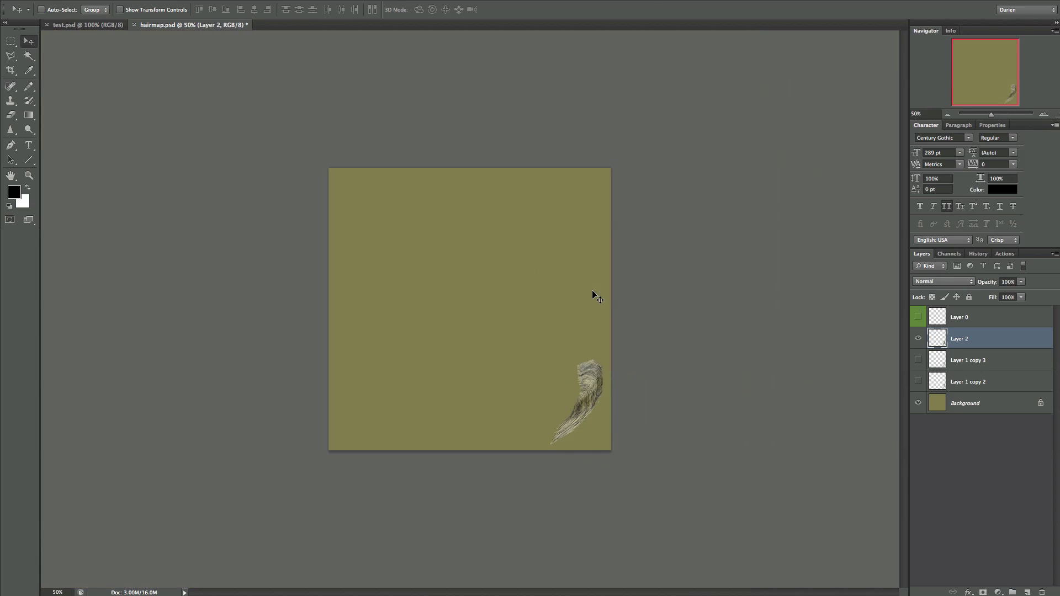
pyautogui.press('super+plus')
pyautogui.press('super+plus')
pyautogui.press('super+minus')
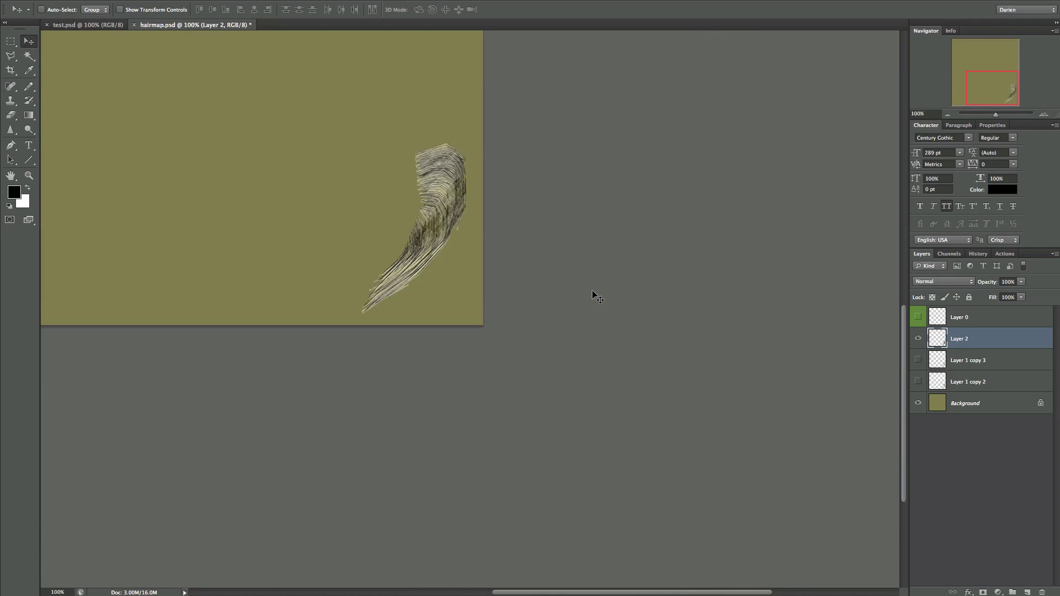
pyautogui.press('super+plus')
pyautogui.press('super+plus')
pyautogui.press('super+plus')
pyautogui.scroll(-3, 591, 290)
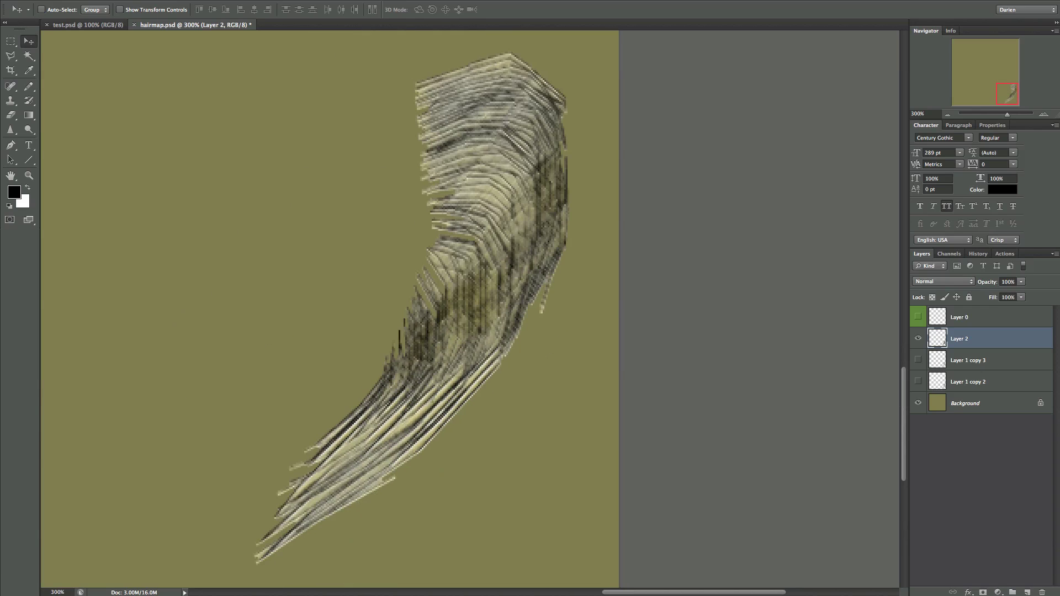
# Step: Open the Oil Paint filter for the merged hair layer and preview the hair section at 300%
pyautogui.click(259, 0)
pyautogui.click(301, 79)
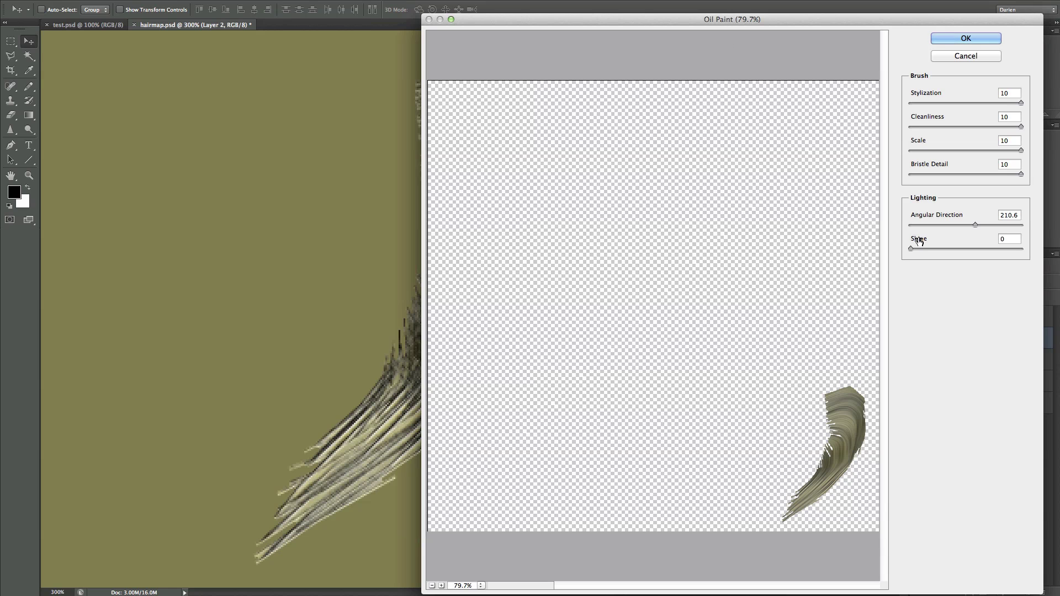
pyautogui.click(781, 268)
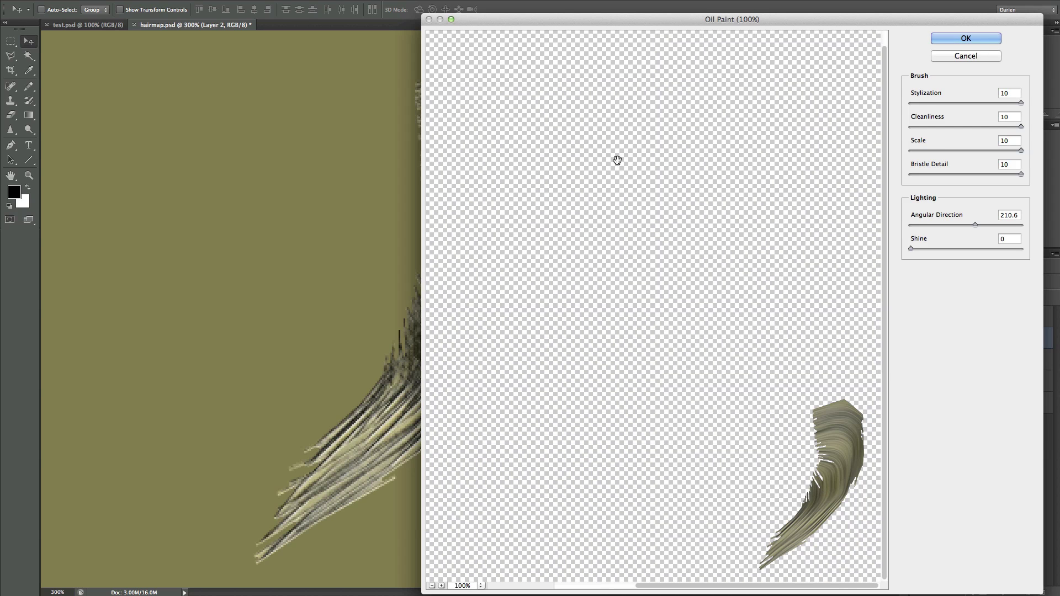
pyautogui.click(615, 158)
pyautogui.press('super+plus')
pyautogui.moveTo(684, 436); pyautogui.dragTo(443, 295)
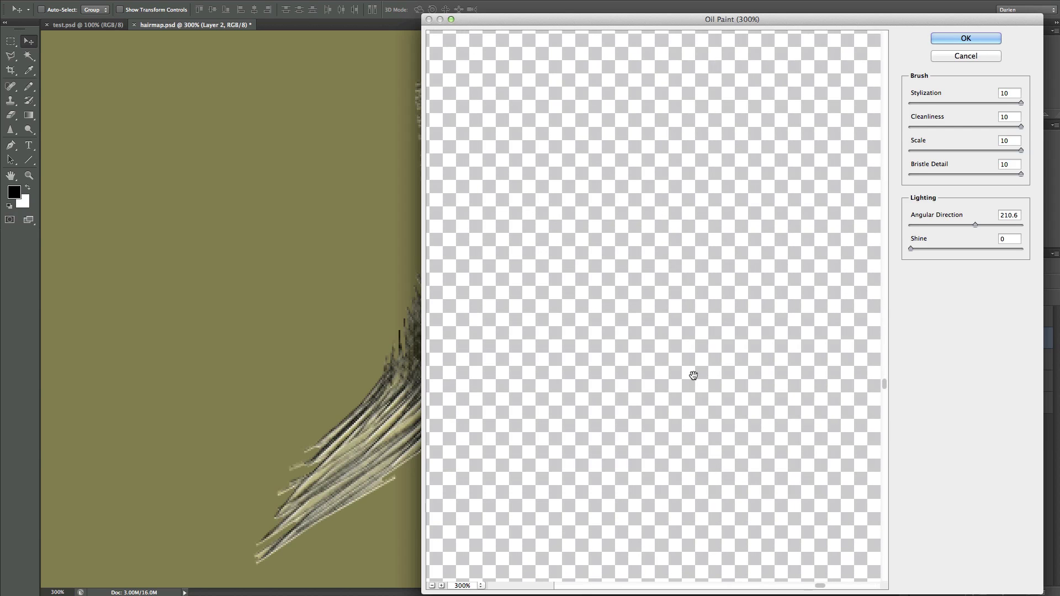
pyautogui.moveTo(694, 374); pyautogui.dragTo(429, 142)
pyautogui.moveTo(738, 414); pyautogui.dragTo(738, 304)
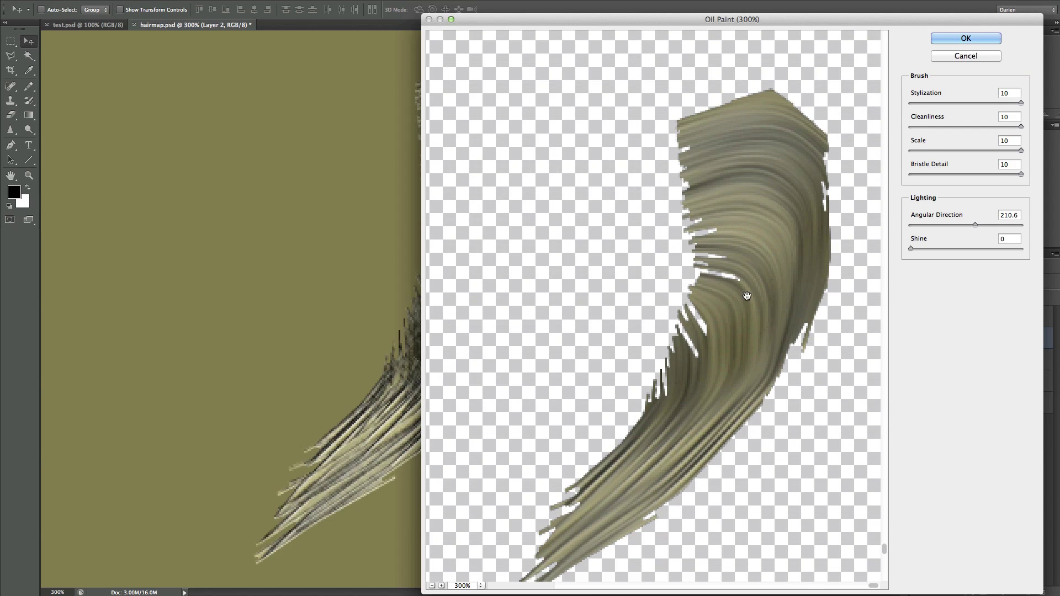
# Step: Apply the Oil Paint filter to the hair with stylization 5.64 and cleanliness 5.55
pyautogui.click(988, 103)
pyautogui.moveTo(956, 103); pyautogui.dragTo(960, 129)
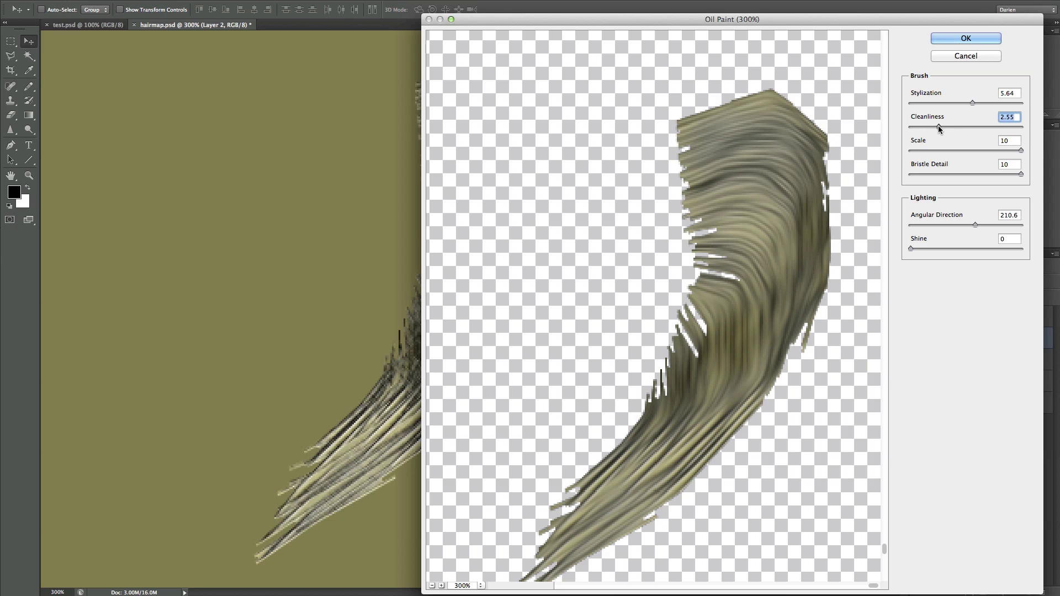
pyautogui.moveTo(939, 128)
pyautogui.mouseDown()
pyautogui.moveTo(972, 126)
pyautogui.moveTo(953, 128)
pyautogui.mouseUp()
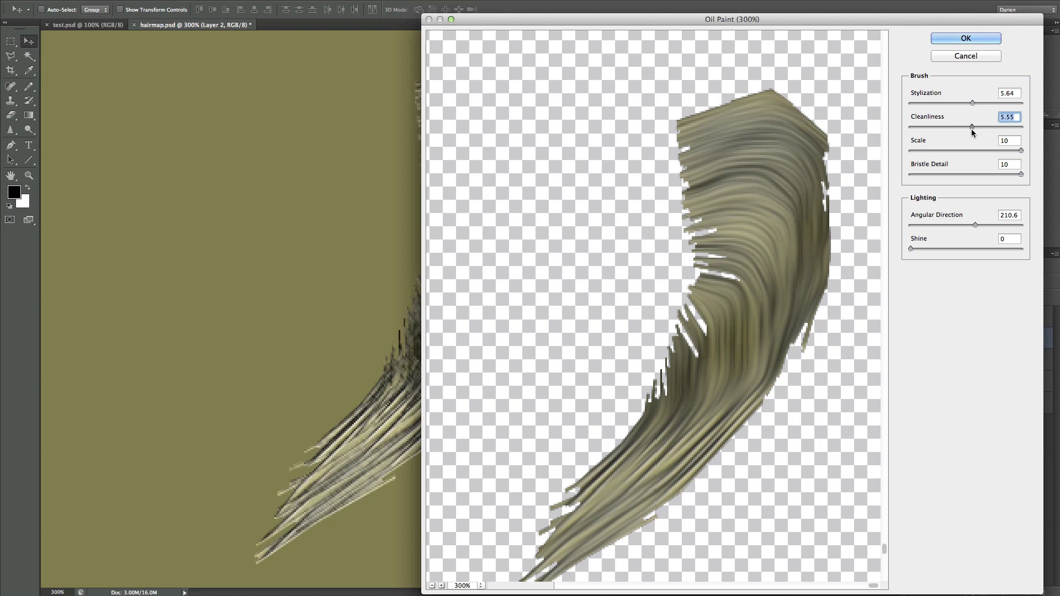
pyautogui.click(970, 37)
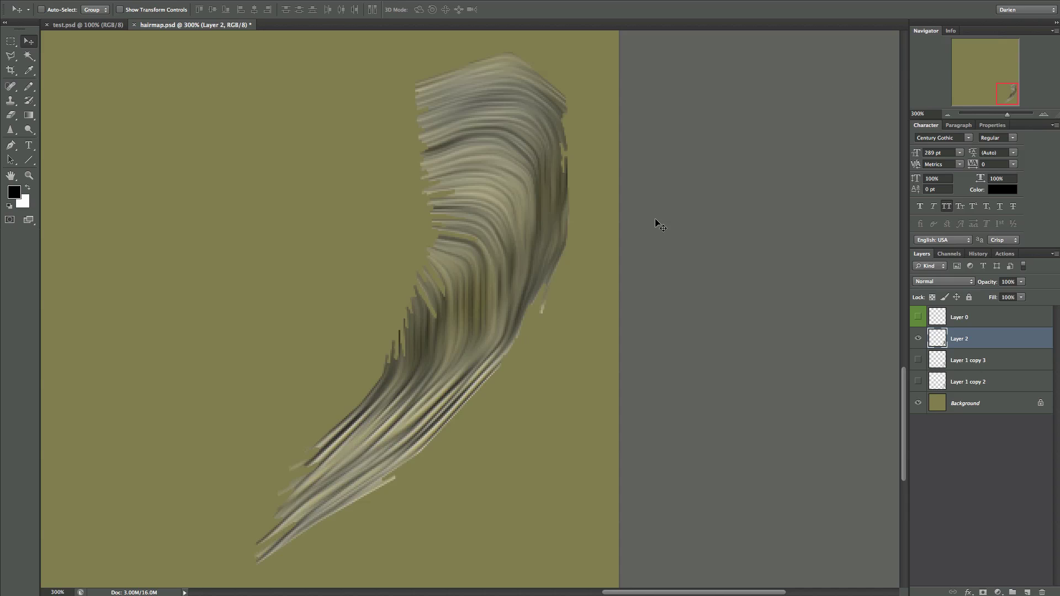
# Step: Hide Layer 2, show Layer 1 copy 3 and Layer 1 copy 2, and merge these two strand layers
pyautogui.hotkey('ctrl', '-')
pyautogui.hotkey('ctrl', '-')
pyautogui.hotkey('ctrl', '-')
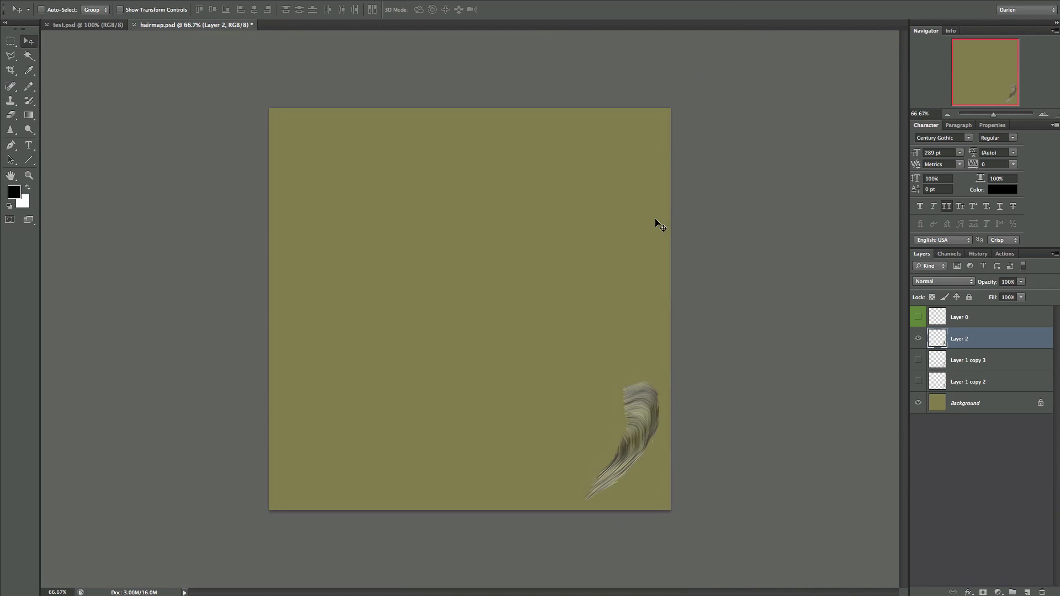
pyautogui.hotkey('ctrl', '+')
pyautogui.hotkey('ctrl', '+')
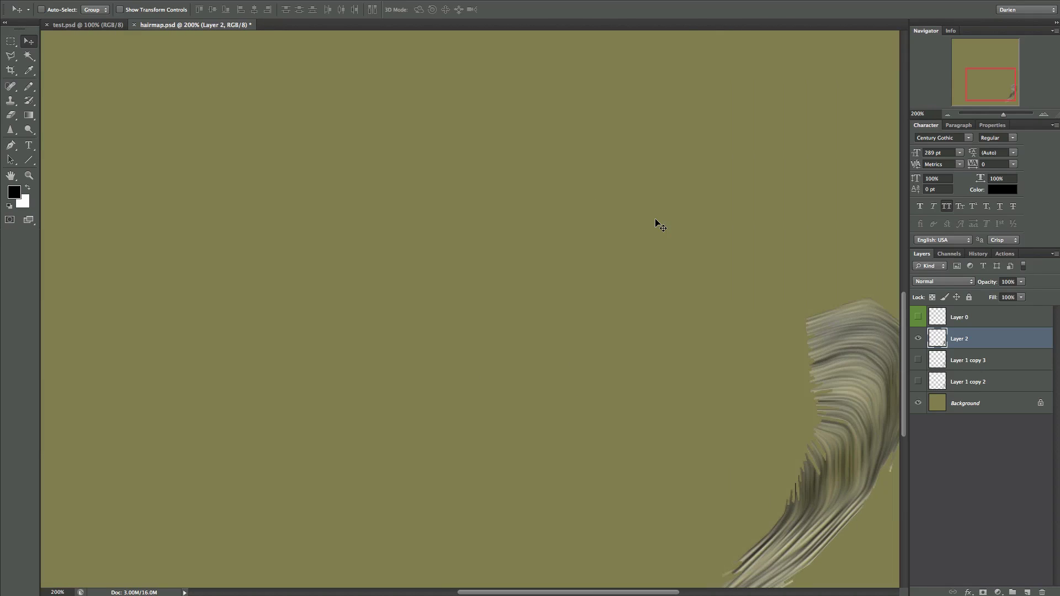
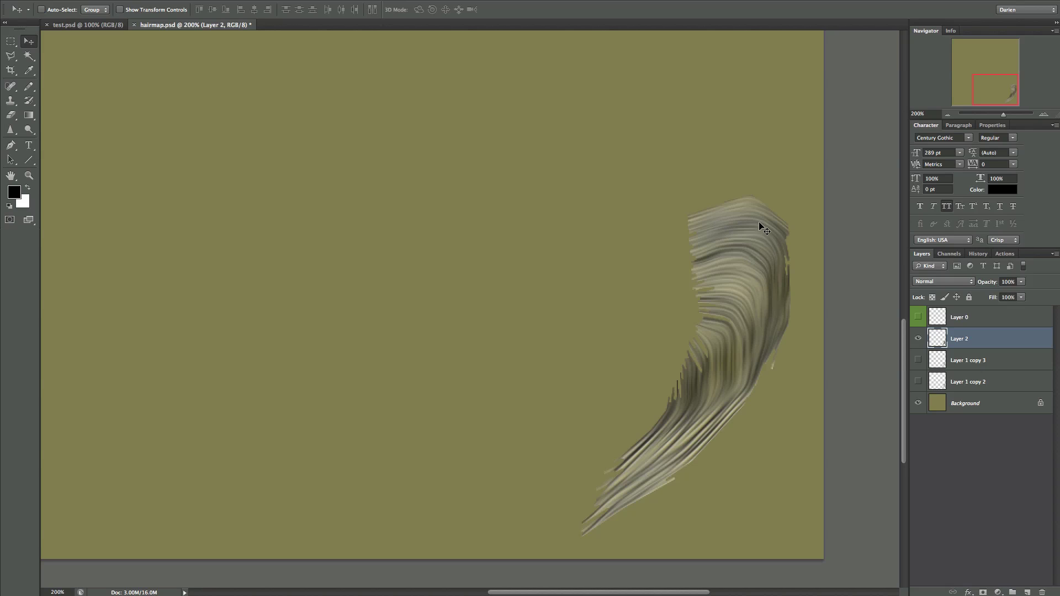
pyautogui.click(918, 338)
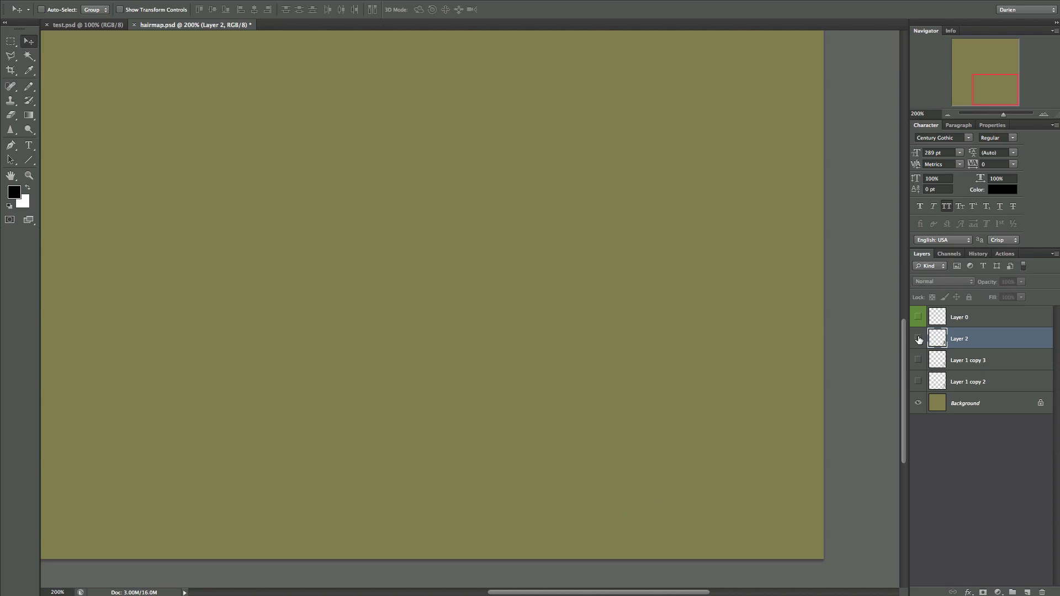
pyautogui.click(918, 360)
pyautogui.click(918, 381)
pyautogui.click(958, 377)
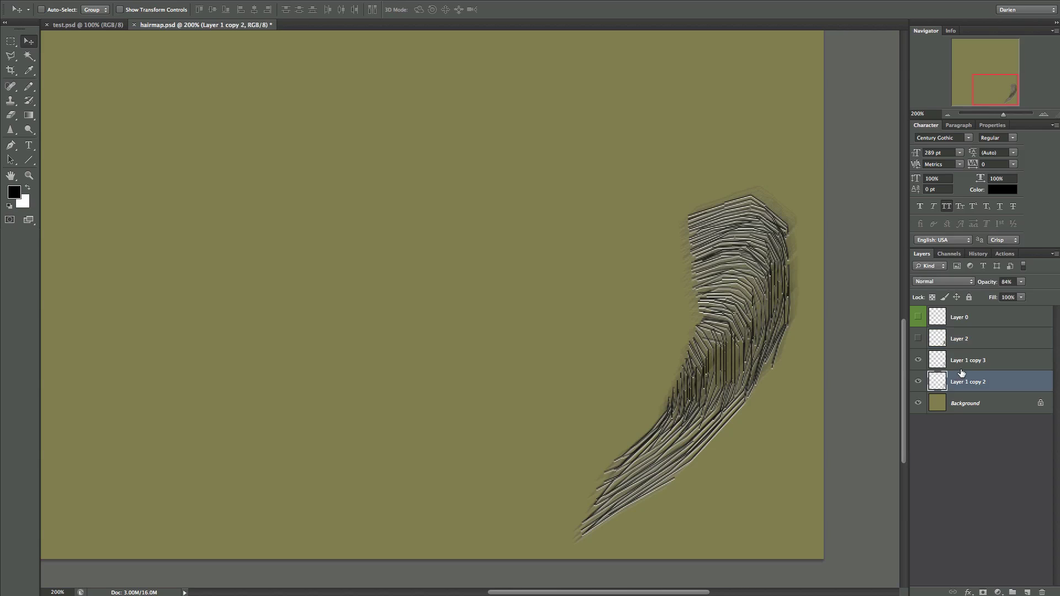
pyautogui.keyDown('shift'); pyautogui.click(961, 361); pyautogui.keyUp('shift')
pyautogui.hotkey('ctrl', 'e')
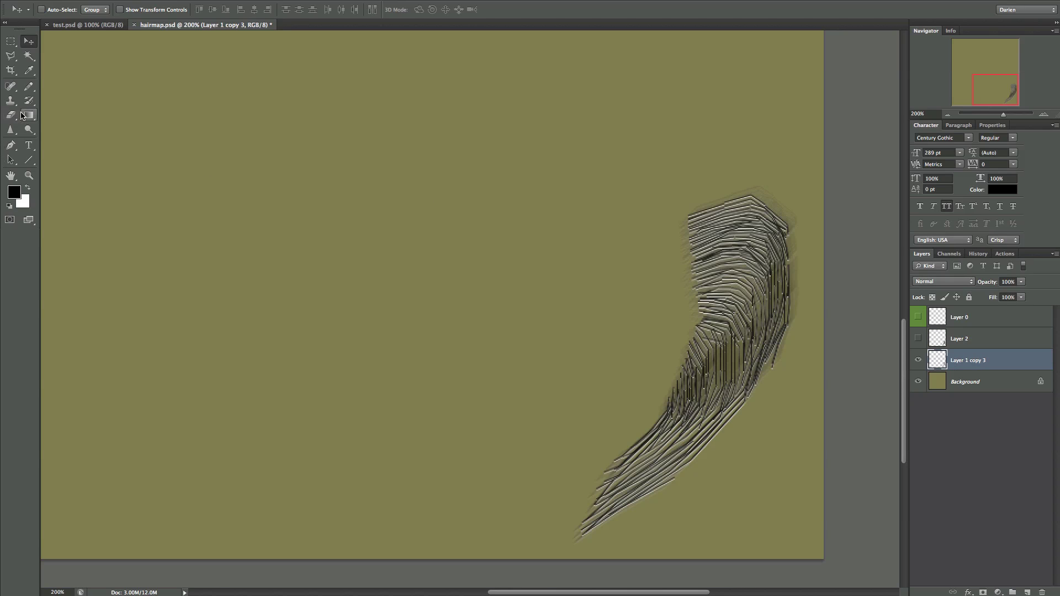
# Step: Smudge the strand lines on Layer 1 copy 3 along the hair's flow with a 32 px Smudge tool at 50% strength
pyautogui.click(12, 135)
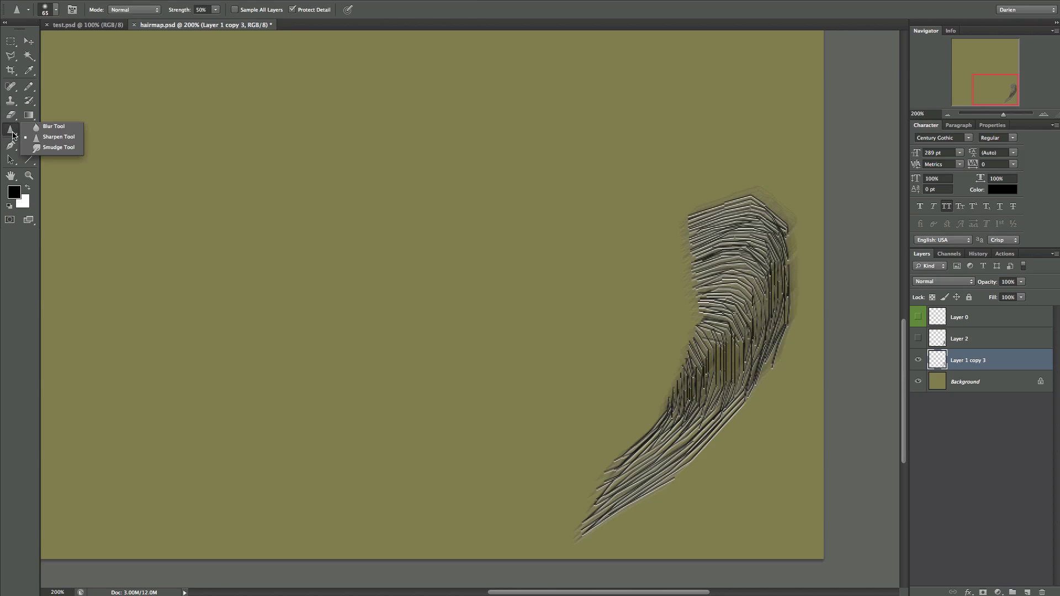
pyautogui.click(55, 147)
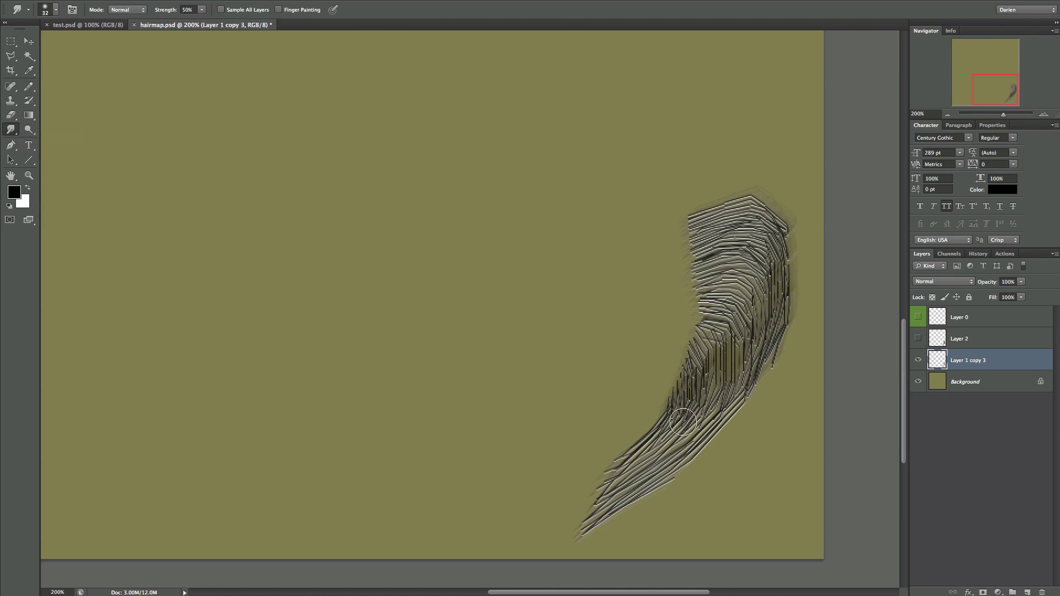
pyautogui.moveTo(683, 422); pyautogui.dragTo(609, 504)
pyautogui.moveTo(681, 458)
pyautogui.mouseDown()
pyautogui.moveTo(703, 387)
pyautogui.moveTo(697, 354)
pyautogui.moveTo(684, 399)
pyautogui.mouseUp()
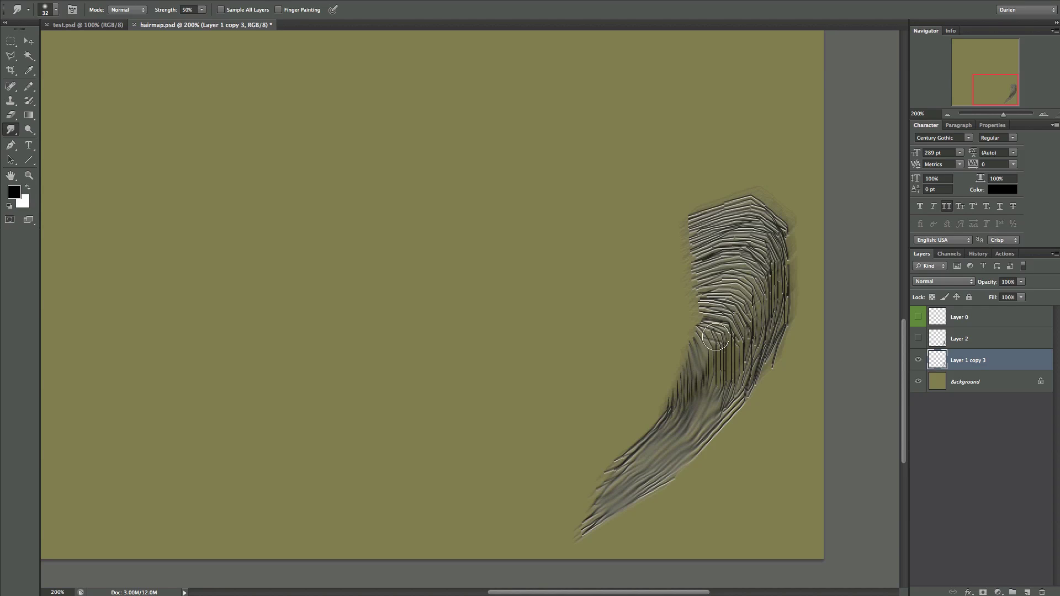
pyautogui.moveTo(716, 338); pyautogui.dragTo(717, 391)
pyautogui.moveTo(738, 350); pyautogui.dragTo(728, 413)
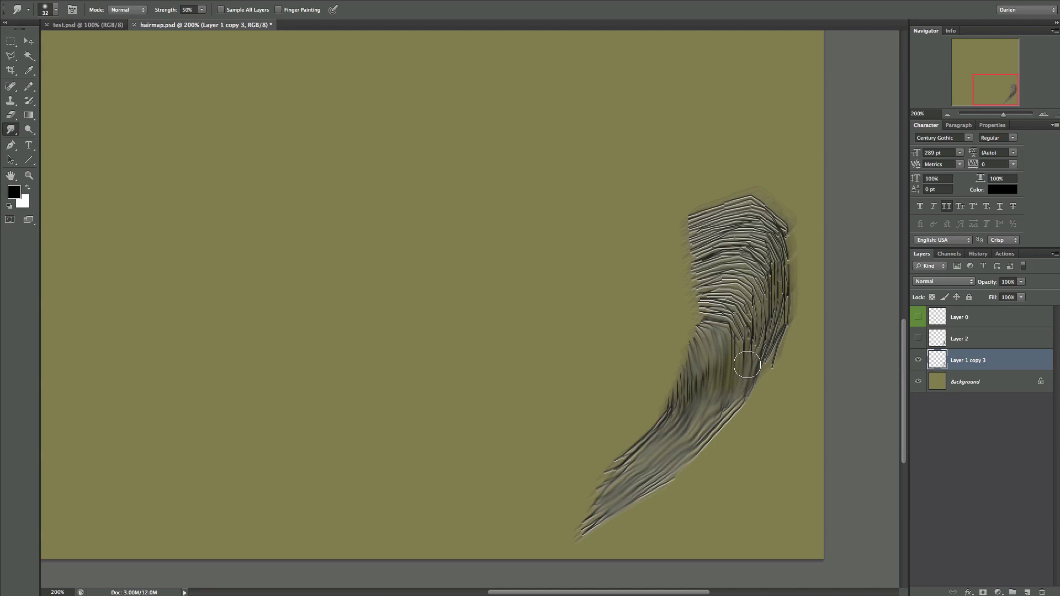
pyautogui.moveTo(747, 365)
pyautogui.mouseDown()
pyautogui.moveTo(718, 290)
pyautogui.moveTo(755, 316)
pyautogui.moveTo(770, 303)
pyautogui.moveTo(764, 272)
pyautogui.moveTo(706, 262)
pyautogui.moveTo(745, 220)
pyautogui.moveTo(773, 254)
pyautogui.moveTo(713, 217)
pyautogui.moveTo(706, 258)
pyautogui.mouseUp()
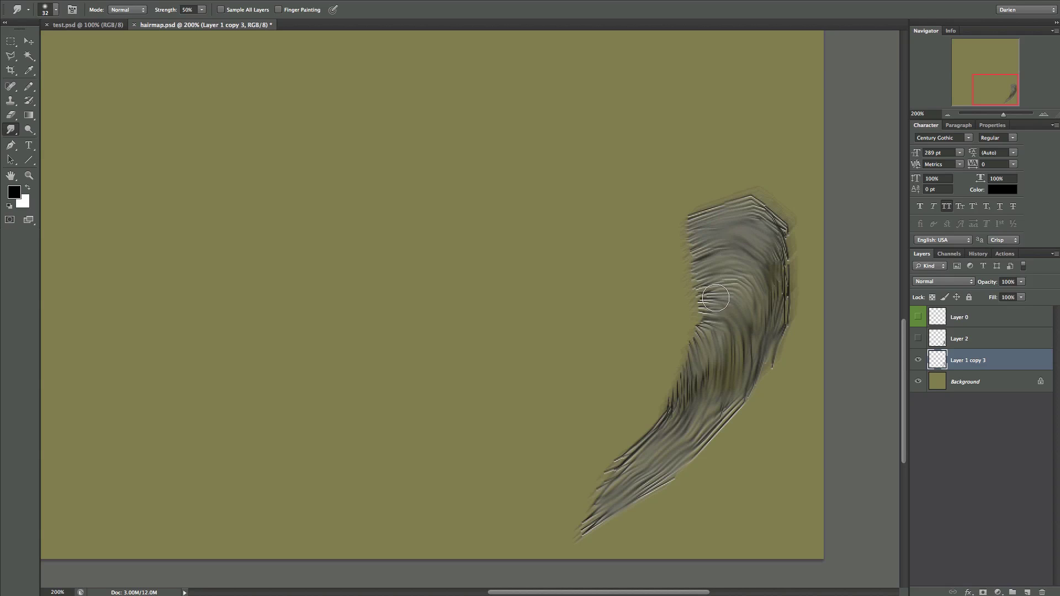
pyautogui.moveTo(715, 298); pyautogui.dragTo(708, 301)
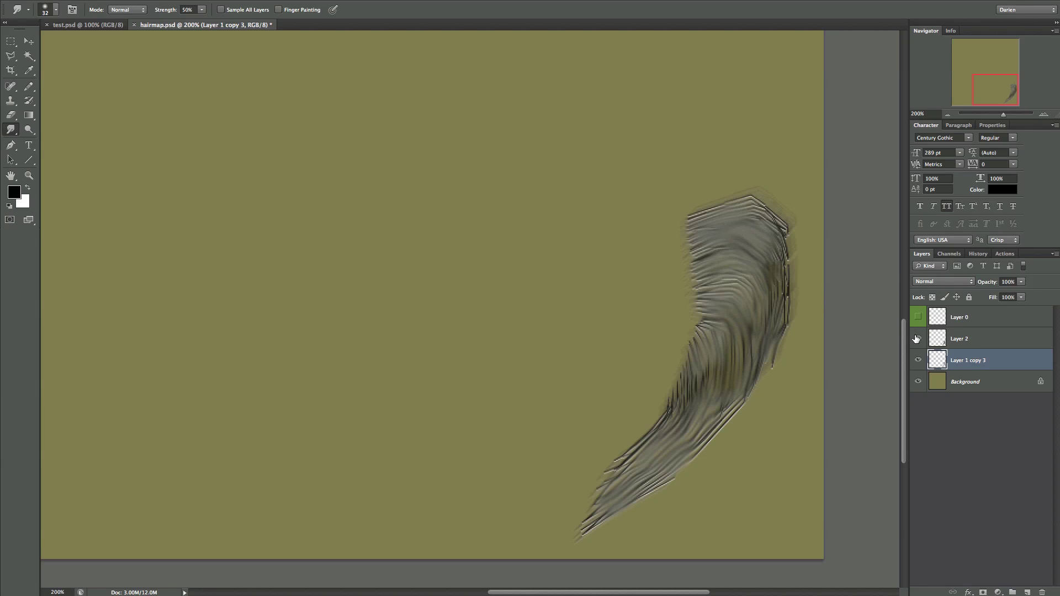
# Step: Show Layer 2 again and add a Color Overlay layer style to it with the blend mode set to Color
pyautogui.click(917, 338)
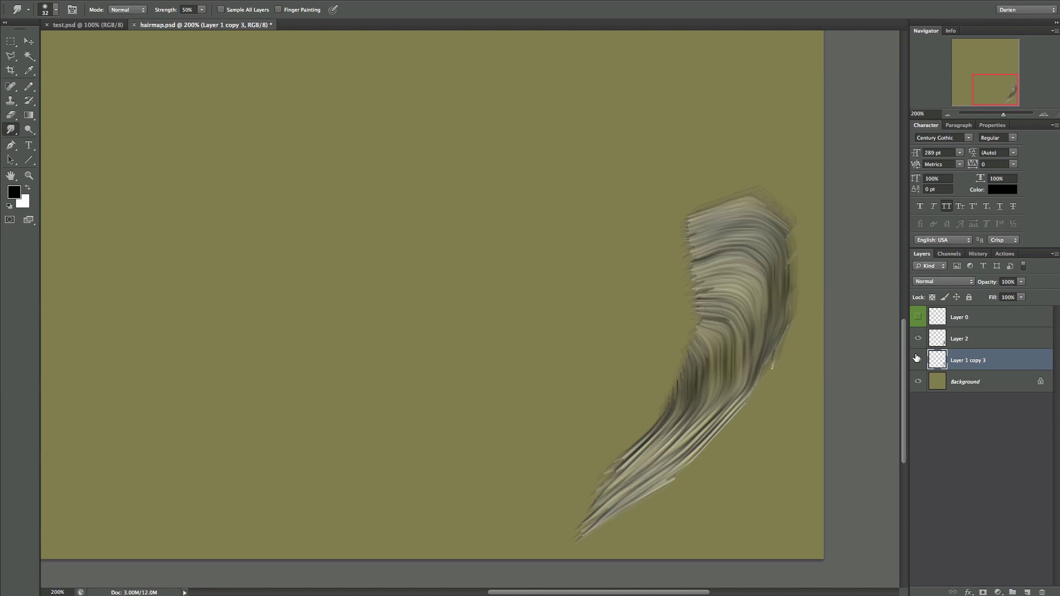
pyautogui.doubleClick(1007, 340)
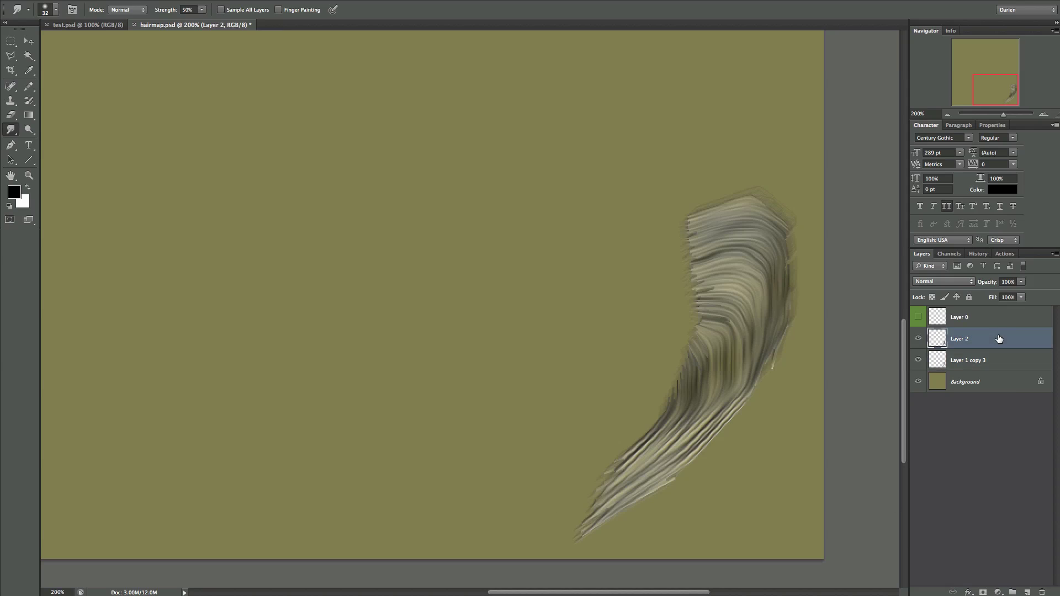
pyautogui.moveTo(754, 237); pyautogui.dragTo(399, 150)
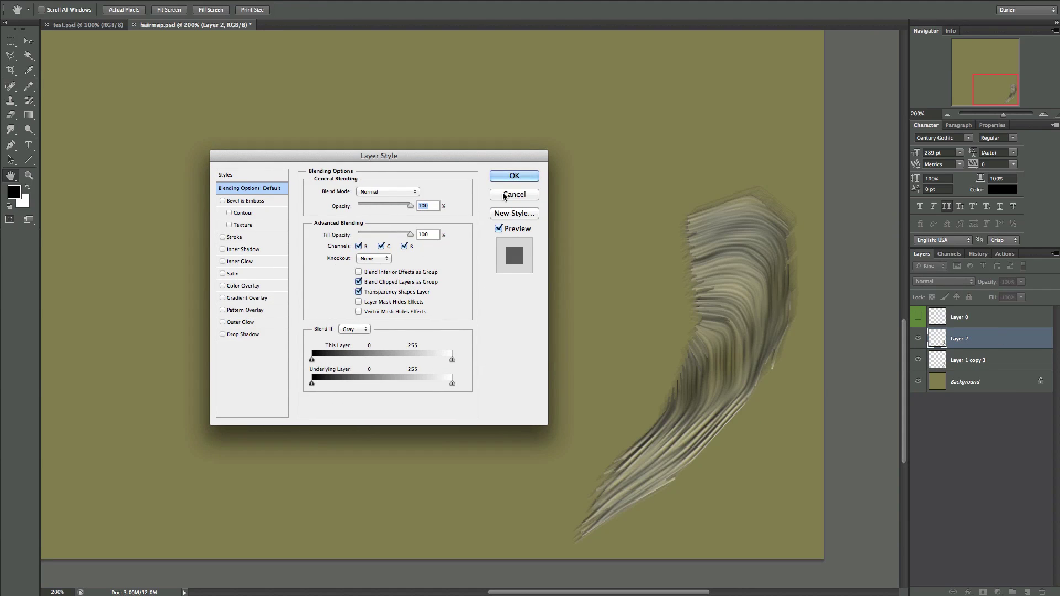
pyautogui.click(250, 283)
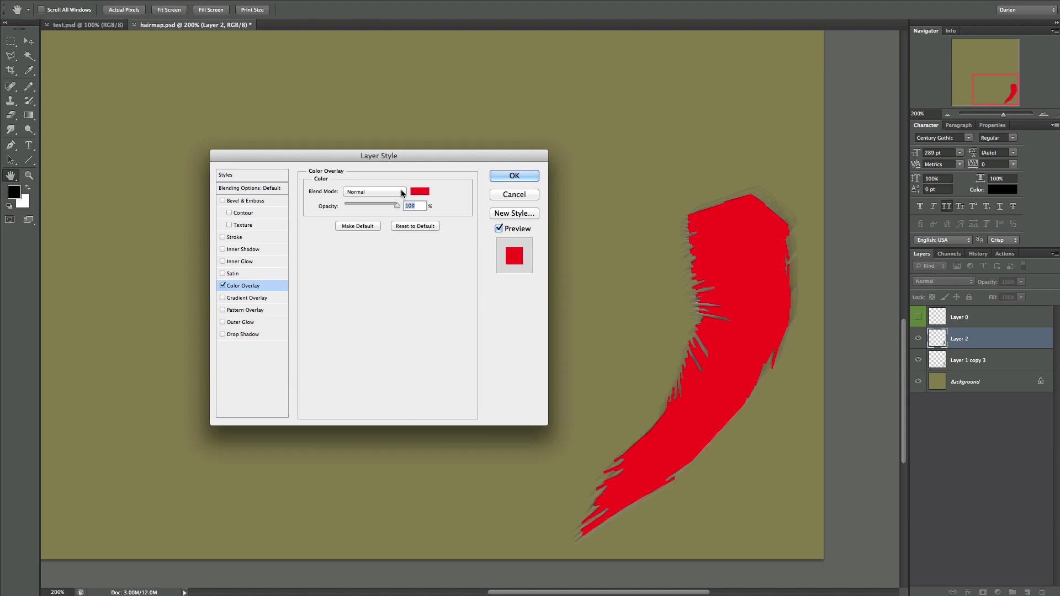
pyautogui.click(375, 191)
pyautogui.click(380, 408)
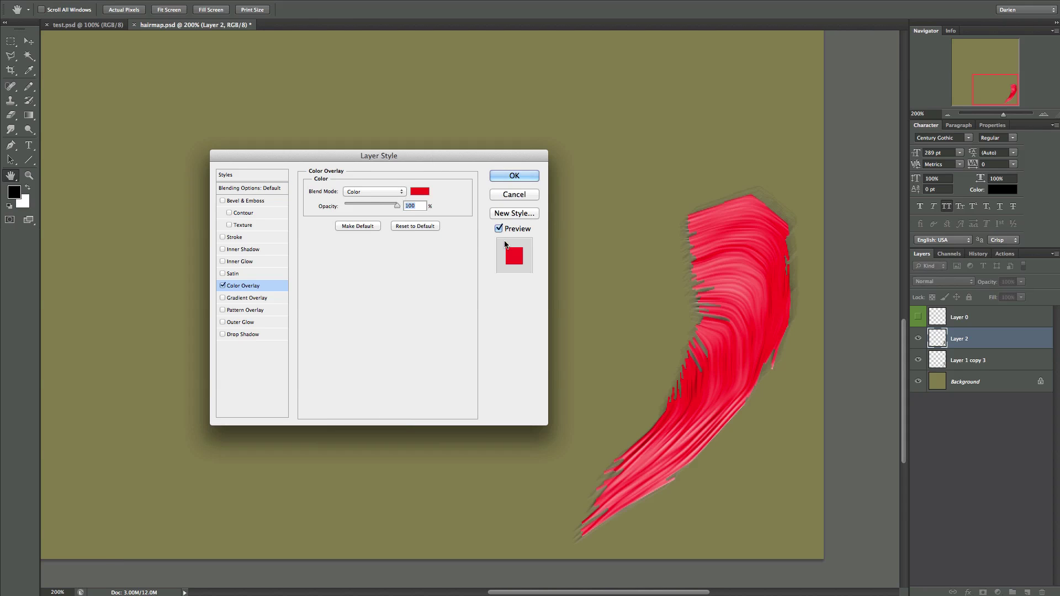
# Step: Set the Color Overlay's colour on Layer 2 to a pale blond yellow close to #eddfa7
pyautogui.click(420, 192)
pyautogui.moveTo(665, 175); pyautogui.dragTo(498, 4)
pyautogui.click(570, 142)
pyautogui.moveTo(540, 118); pyautogui.dragTo(449, 31)
pyautogui.click(567, 146)
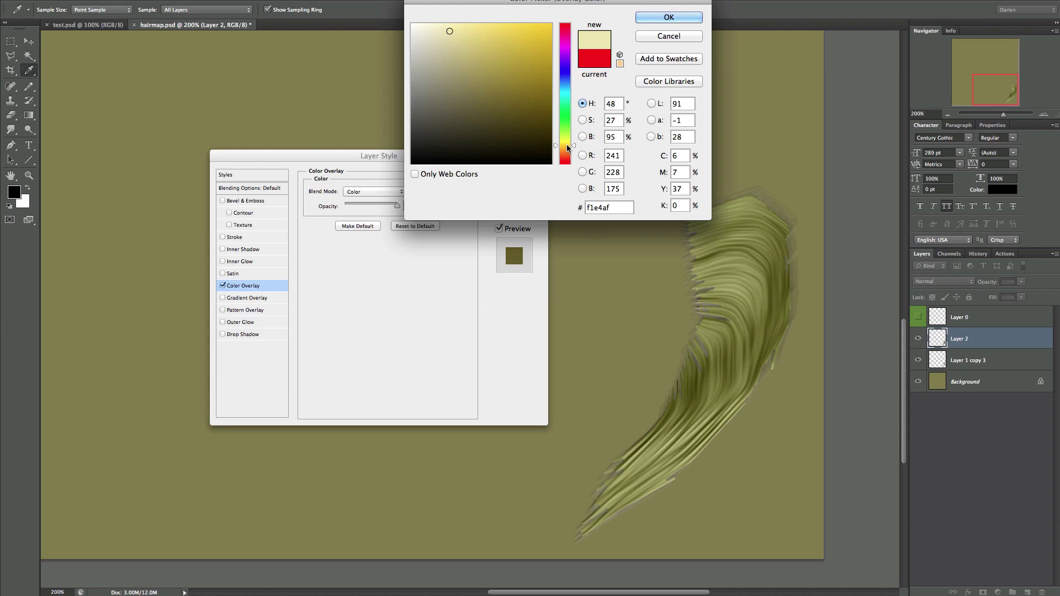
pyautogui.moveTo(567, 145); pyautogui.dragTo(574, 148)
pyautogui.click(459, 44)
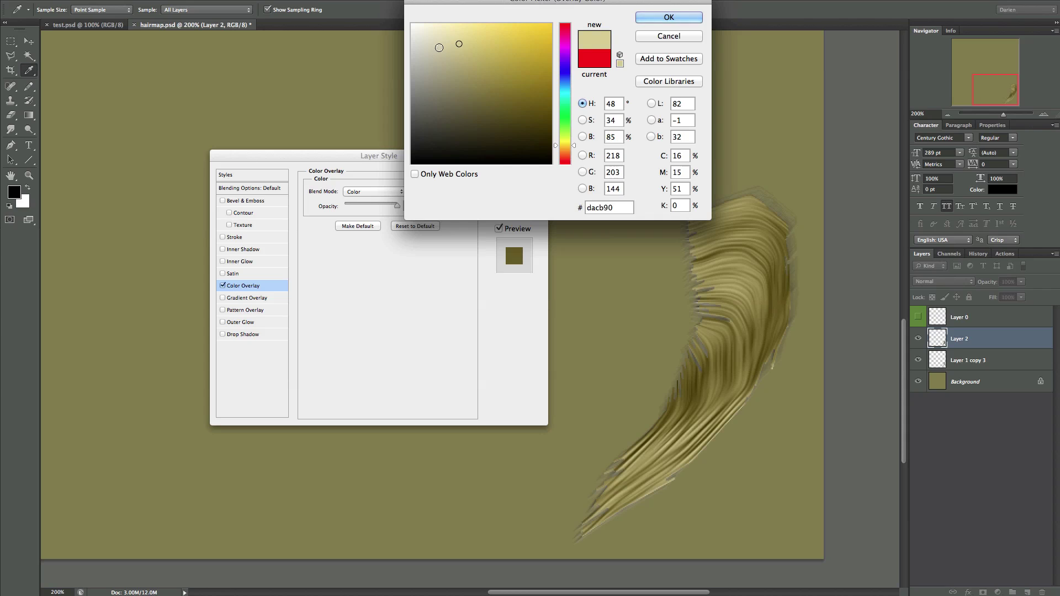
pyautogui.click(439, 47)
pyautogui.click(451, 55)
pyautogui.moveTo(451, 55); pyautogui.dragTo(452, 33)
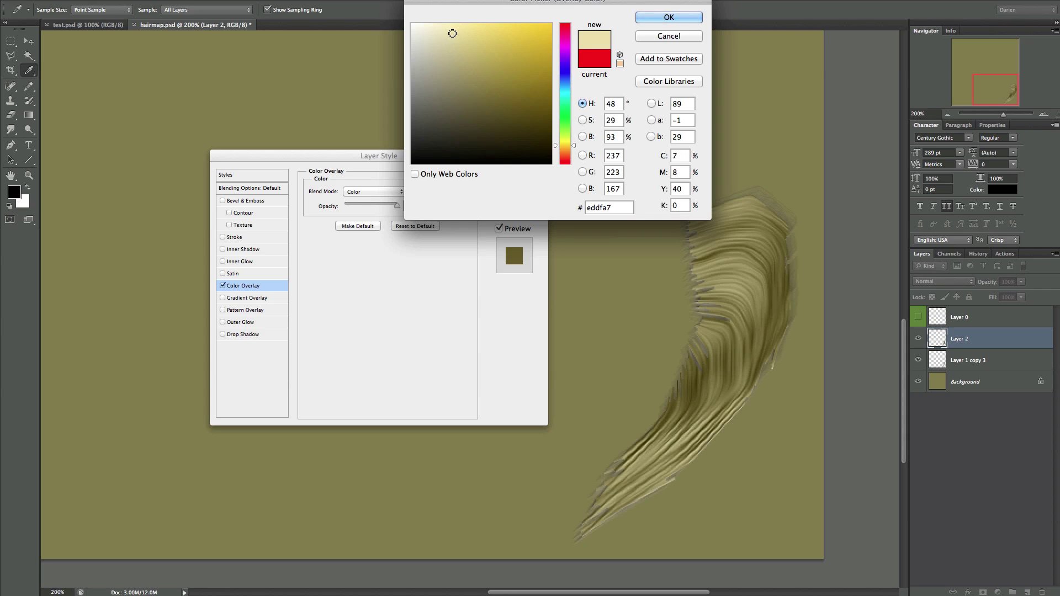
pyautogui.click(574, 145)
pyautogui.click(665, 17)
# Step: Reduce the overlay's opacity to 63%, apply the layer style, collapse Layer 2's effects and save hairmap.psd
pyautogui.moveTo(397, 206); pyautogui.dragTo(378, 209)
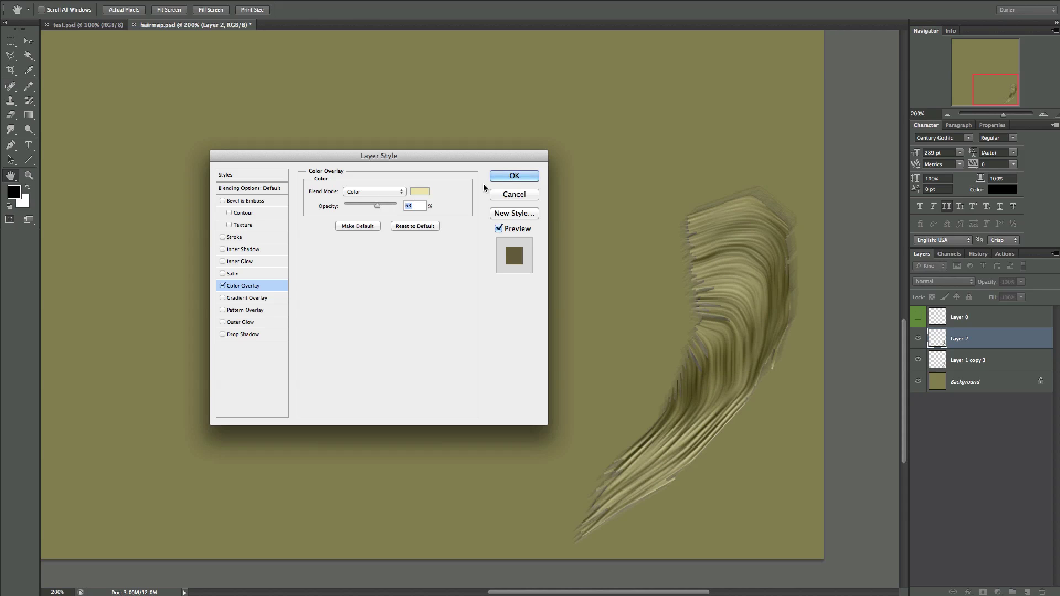
pyautogui.click(504, 176)
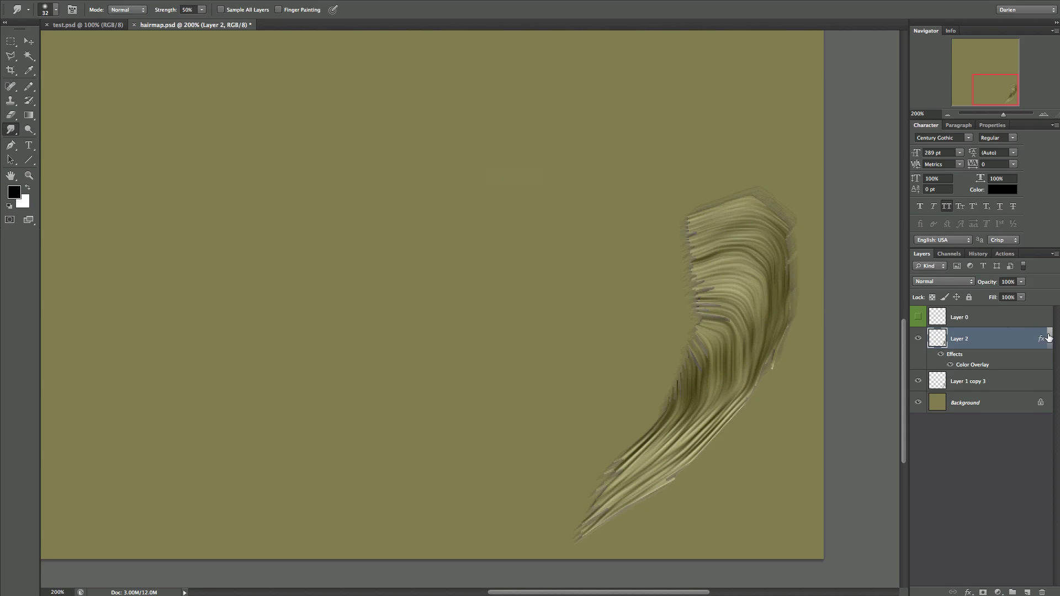
pyautogui.click(1049, 337)
pyautogui.press('super+s')
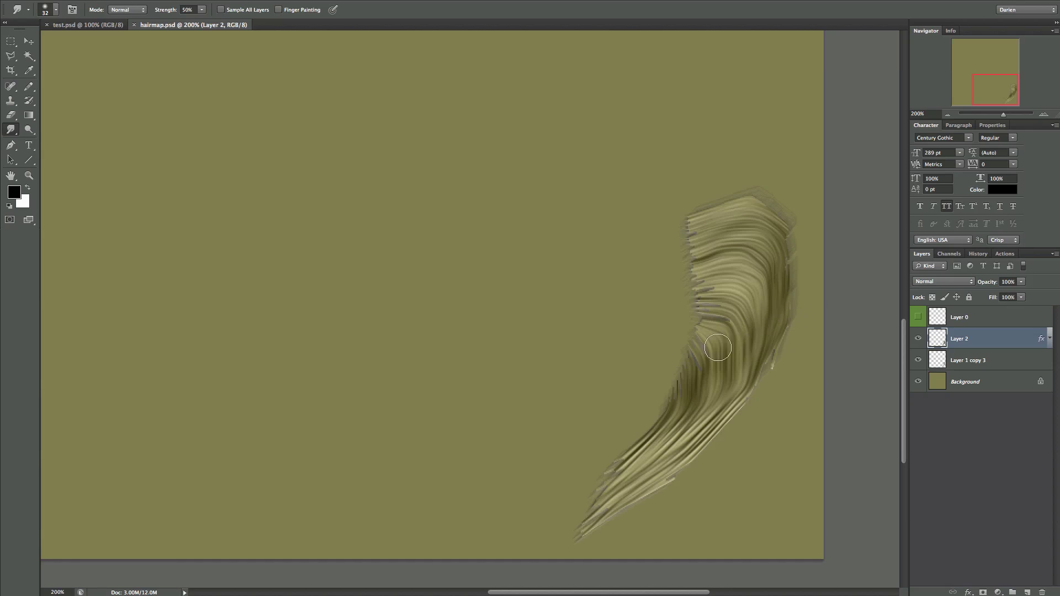
# Step: Switch to Maya, select the hair mesh and reload its PSD texture through the UV Texture Editor, then close that editor
pyautogui.click(672, 594)
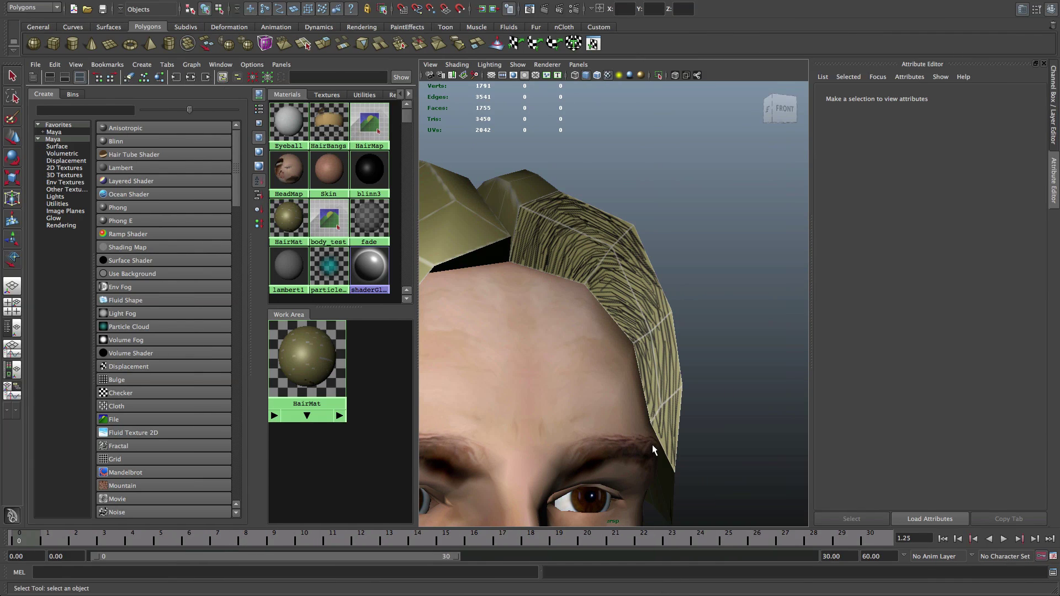
pyautogui.click(639, 312)
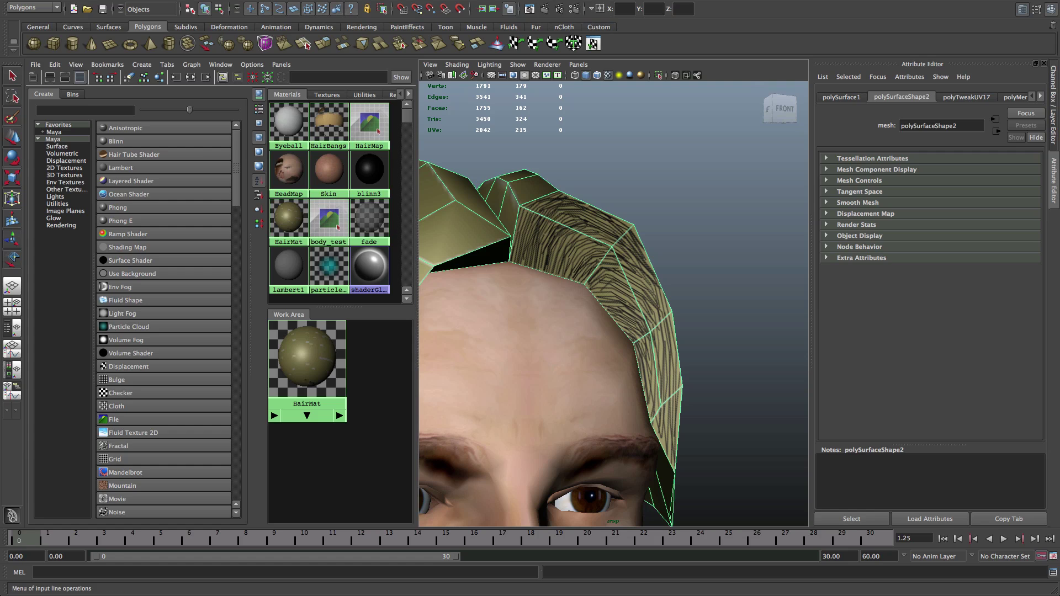
pyautogui.click(630, 224)
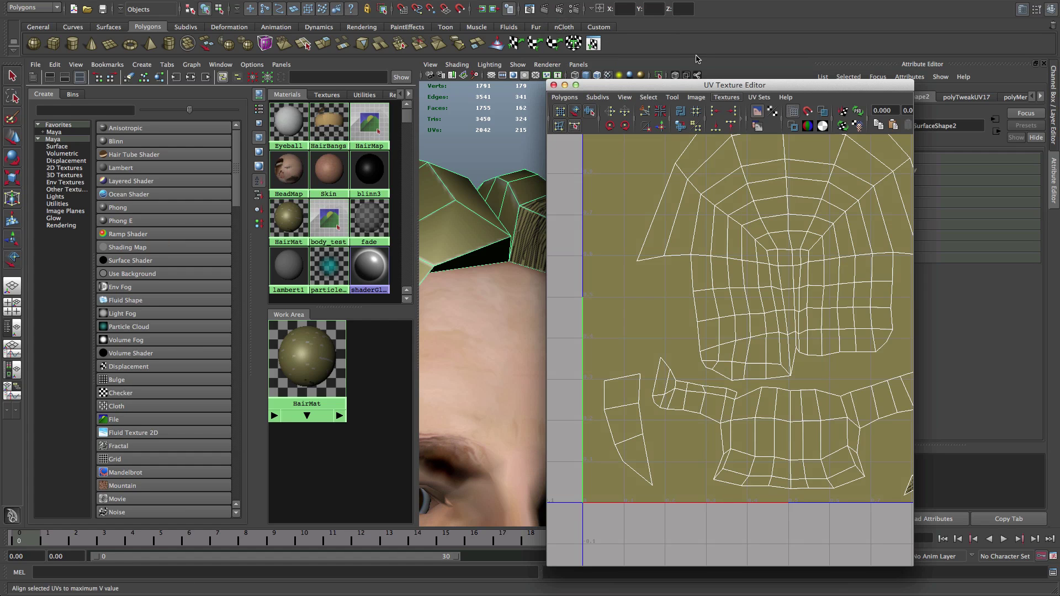
pyautogui.moveTo(734, 83); pyautogui.dragTo(852, 90)
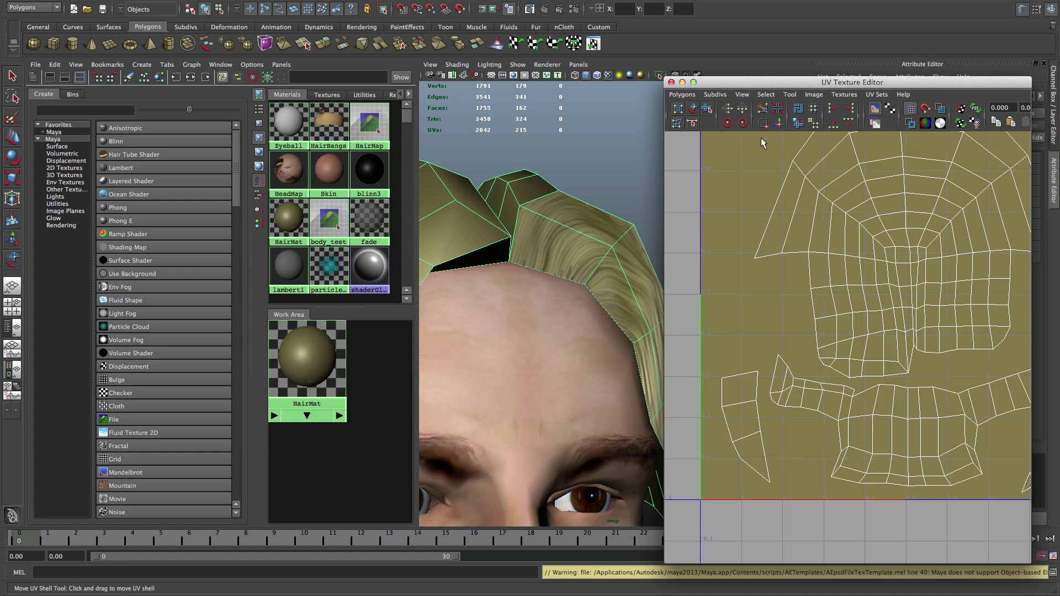
pyautogui.click(671, 82)
# Step: Examine the blond strand texture on the side hair section from close up and from several angles
pyautogui.click(677, 259)
pyautogui.keyDown('alt'); pyautogui.moveTo(678, 260); pyautogui.dragTo(704, 259); pyautogui.keyUp('alt')
pyautogui.scroll(-3, 667, 257)
pyautogui.scroll(-5, 667, 257)
pyautogui.scroll(5, 661, 259)
pyautogui.scroll(-3, 641, 266)
pyautogui.scroll(2, 647, 254)
pyautogui.scroll(3, 645, 250)
pyautogui.scroll(-5, 654, 240)
pyautogui.scroll(4, 655, 255)
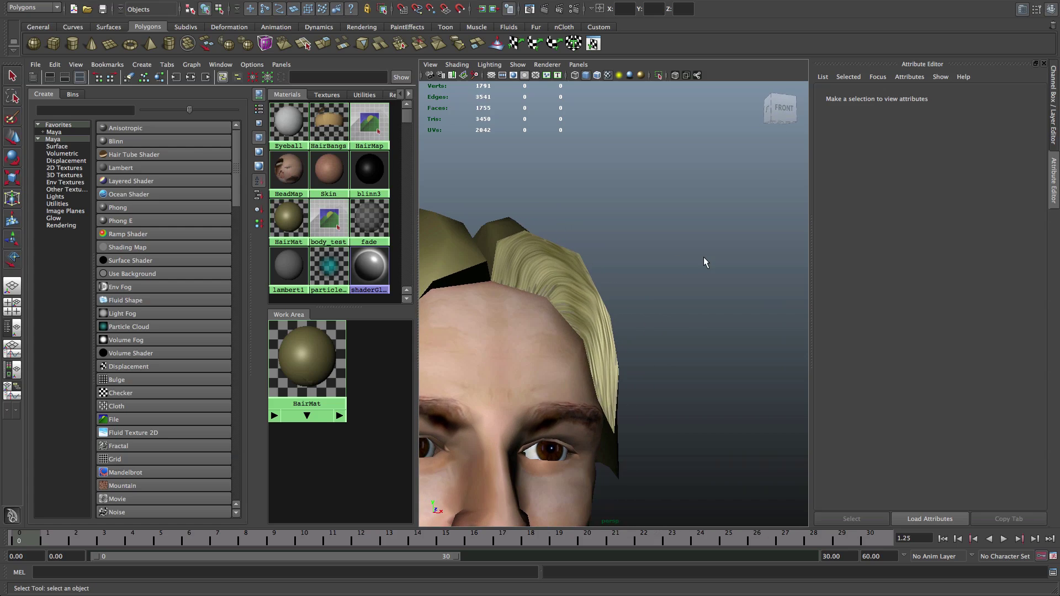
pyautogui.scroll(-4, 716, 261)
pyautogui.keyDown('alt'); pyautogui.moveTo(716, 261); pyautogui.dragTo(647, 256, button='middle'); pyautogui.keyUp('alt')
pyautogui.keyDown('alt'); pyautogui.moveTo(647, 256); pyautogui.dragTo(671, 279); pyautogui.keyUp('alt')
pyautogui.keyDown('alt'); pyautogui.moveTo(671, 278); pyautogui.dragTo(785, 280, button='middle'); pyautogui.keyUp('alt')
pyautogui.scroll(5, 627, 312)
pyautogui.keyDown('alt'); pyautogui.moveTo(627, 312); pyautogui.dragTo(611, 344); pyautogui.keyUp('alt')
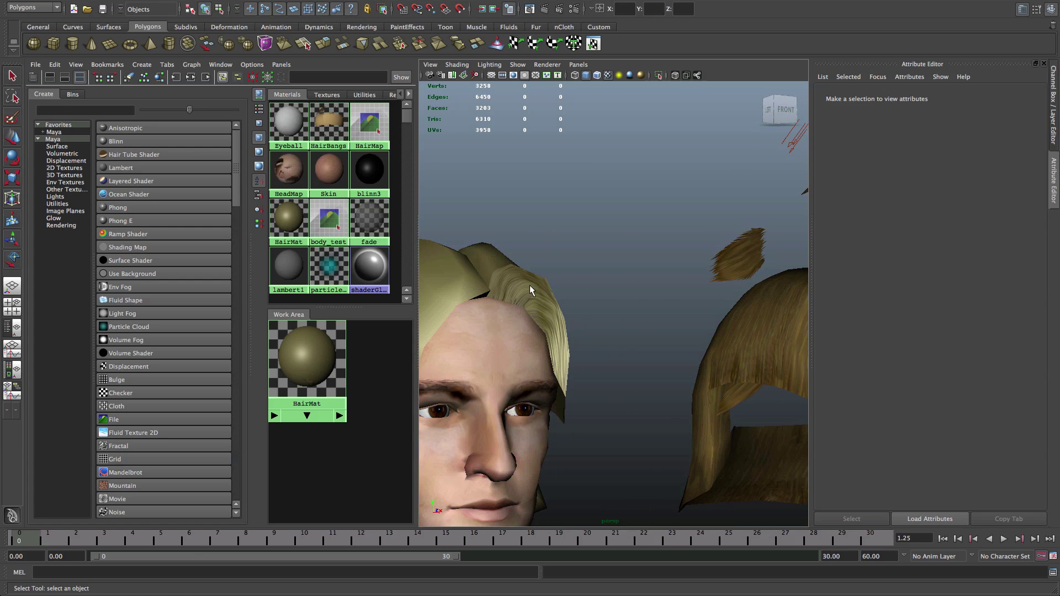
# Step: Switch to Photoshop, paint a soft black 92 px brush stroke along the strand's inner edge on a new layer, and set its opacity to 31%
pyautogui.click(643, 586)
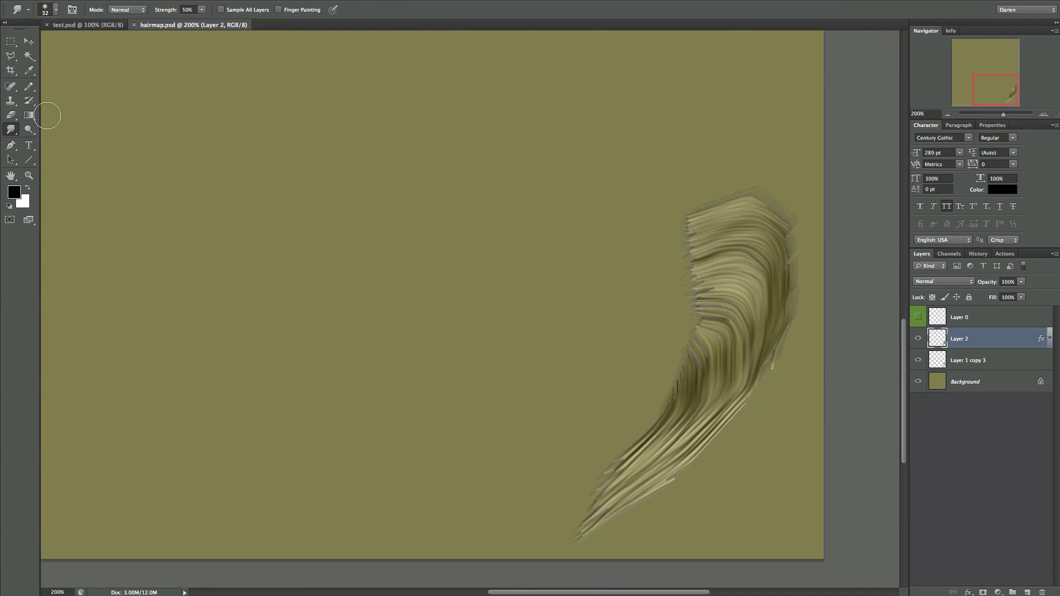
pyautogui.click(28, 85)
pyautogui.click(70, 83)
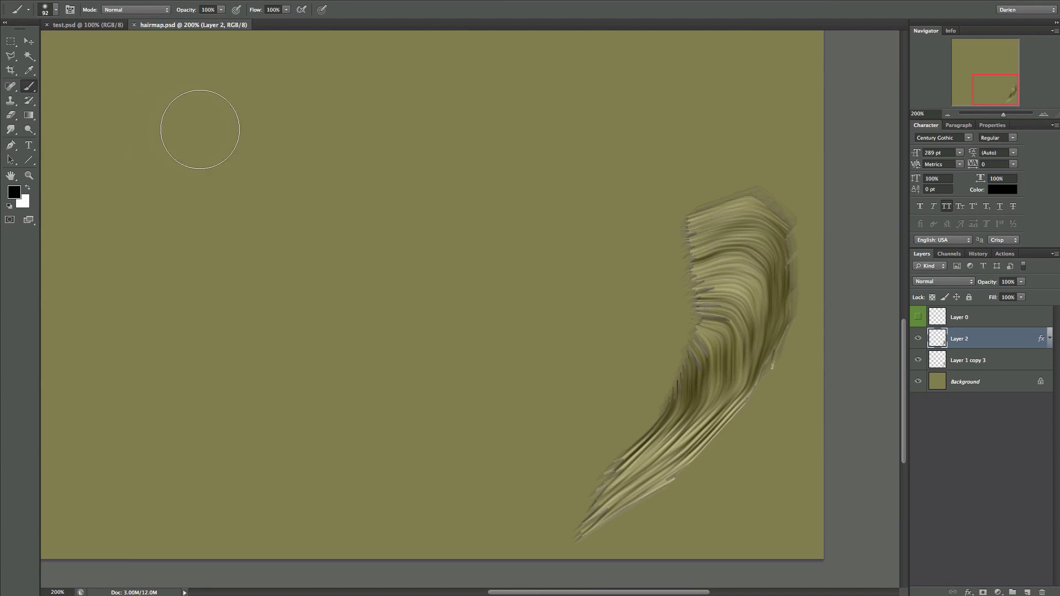
pyautogui.click(1027, 593)
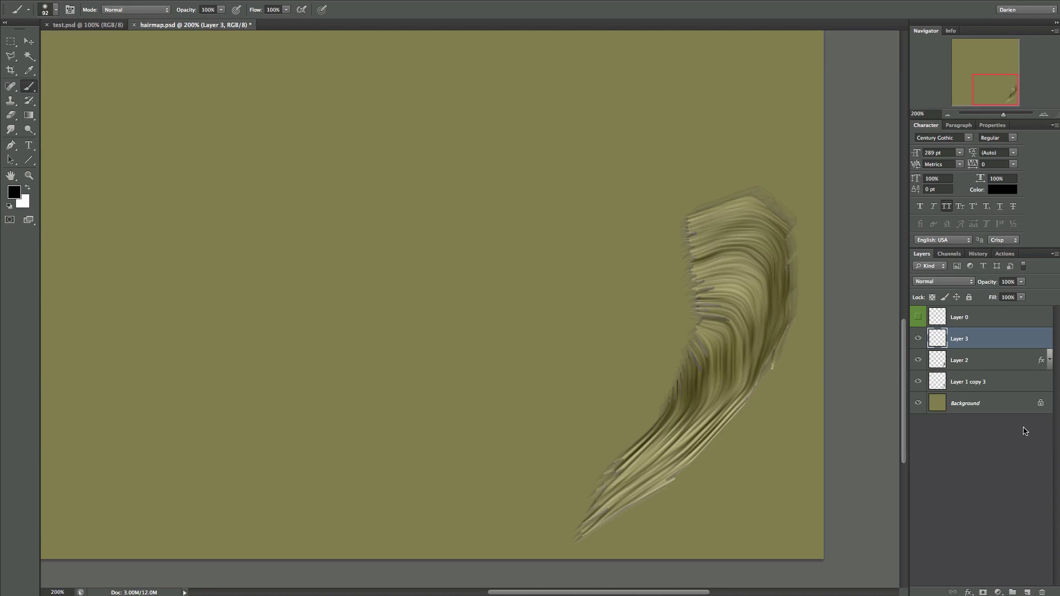
pyautogui.moveTo(687, 218); pyautogui.dragTo(668, 363)
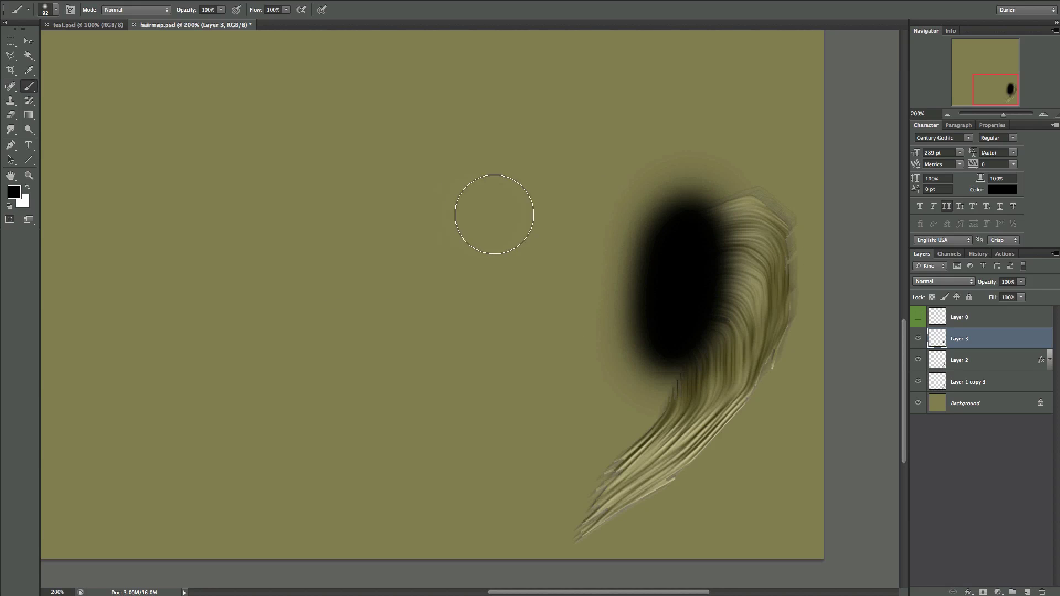
pyautogui.click(1020, 282)
pyautogui.moveTo(1024, 291); pyautogui.dragTo(985, 292)
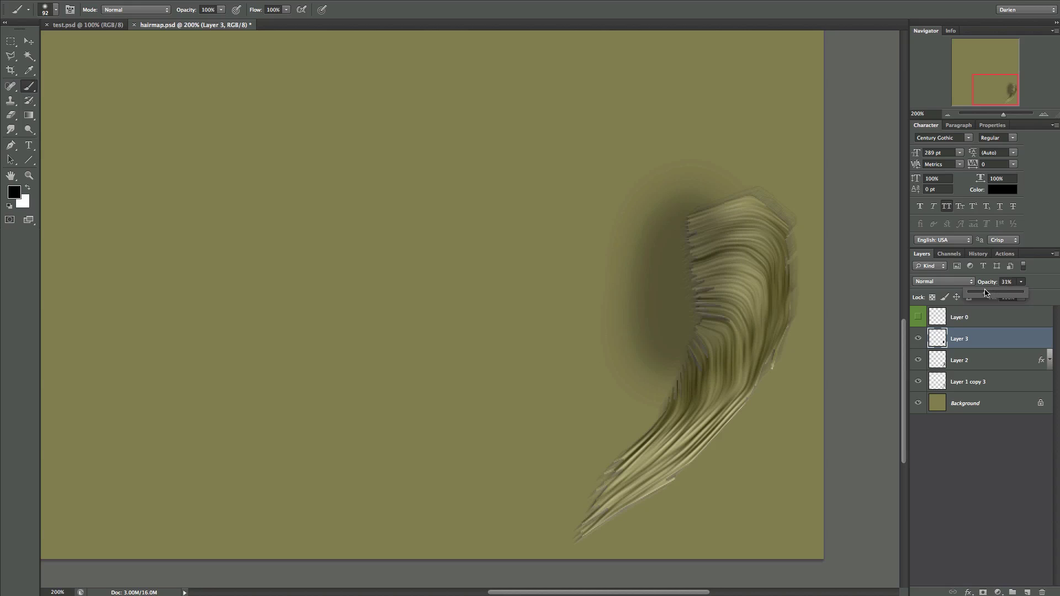
# Step: Paint a second soft black stroke beside the strand's inner edge on a new layer and set its opacity to 56%
pyautogui.click(1026, 592)
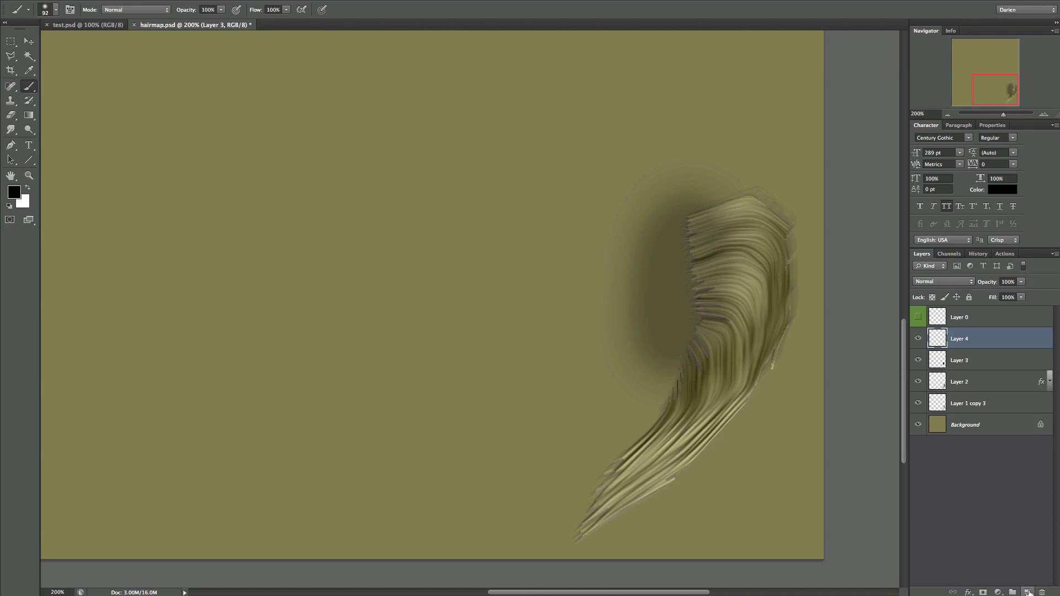
pyautogui.moveTo(652, 207)
pyautogui.mouseDown()
pyautogui.moveTo(662, 225)
pyautogui.moveTo(655, 338)
pyautogui.mouseUp()
pyautogui.click(1021, 281)
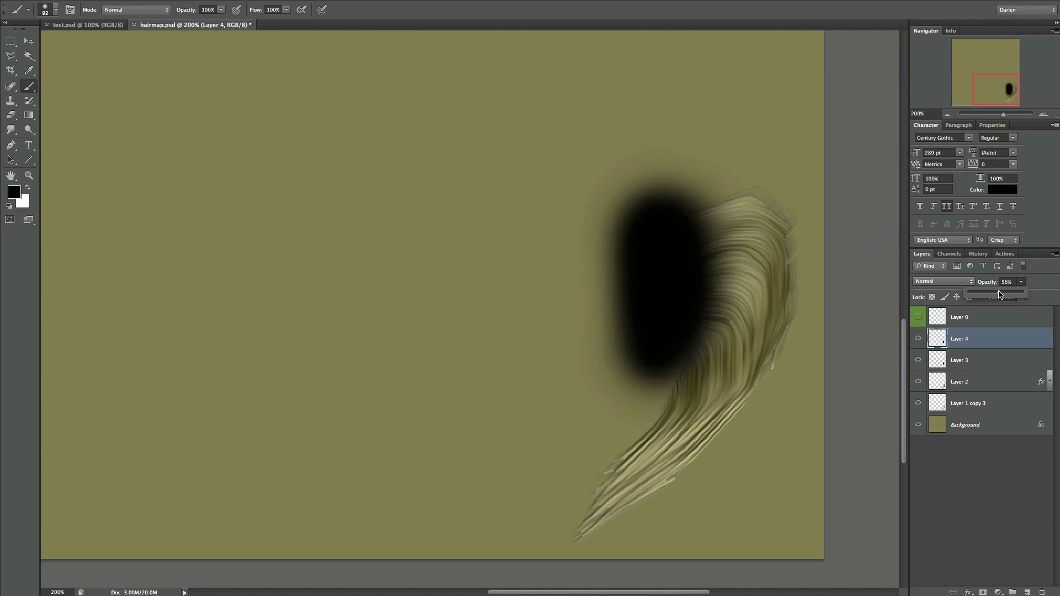
pyautogui.moveTo(999, 294); pyautogui.dragTo(993, 296)
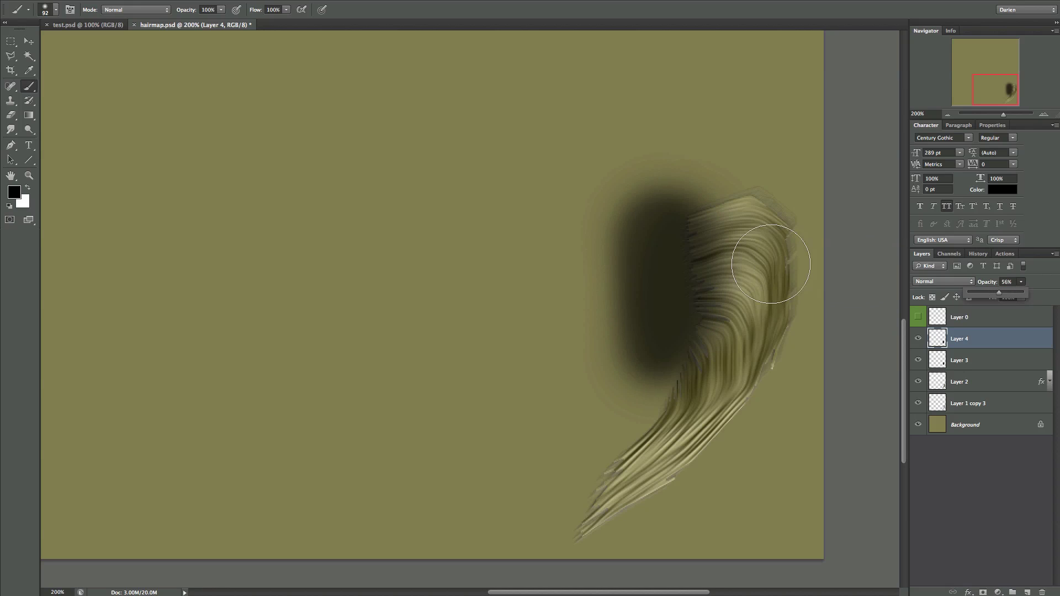
# Step: Paint a soft white highlight stroke along the strand's outer edge on a new layer above the shadows
pyautogui.click(27, 188)
pyautogui.click(1027, 593)
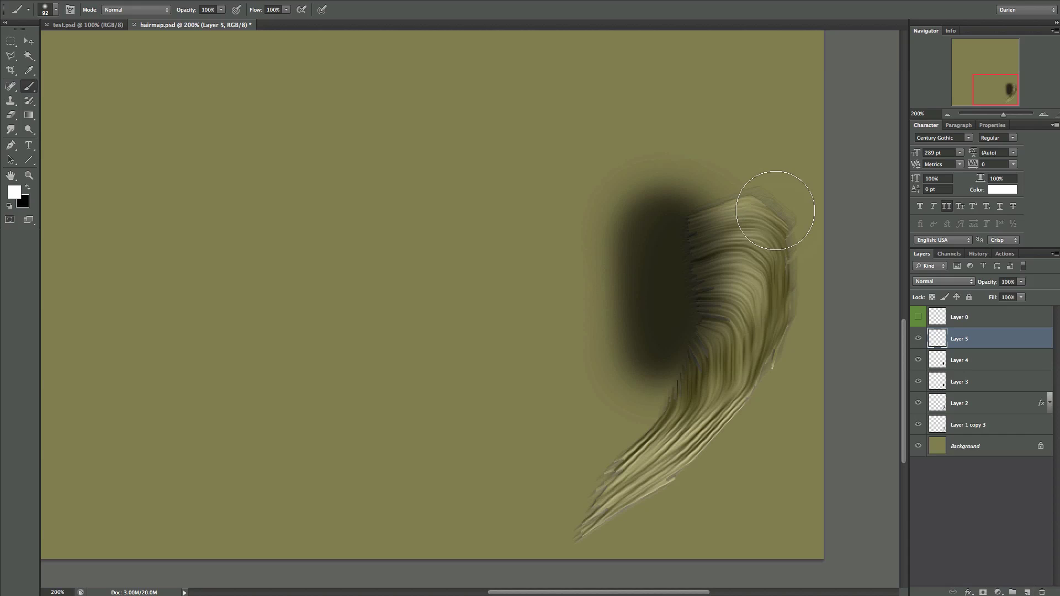
pyautogui.moveTo(775, 211)
pyautogui.mouseDown()
pyautogui.moveTo(745, 296)
pyautogui.moveTo(752, 323)
pyautogui.mouseUp()
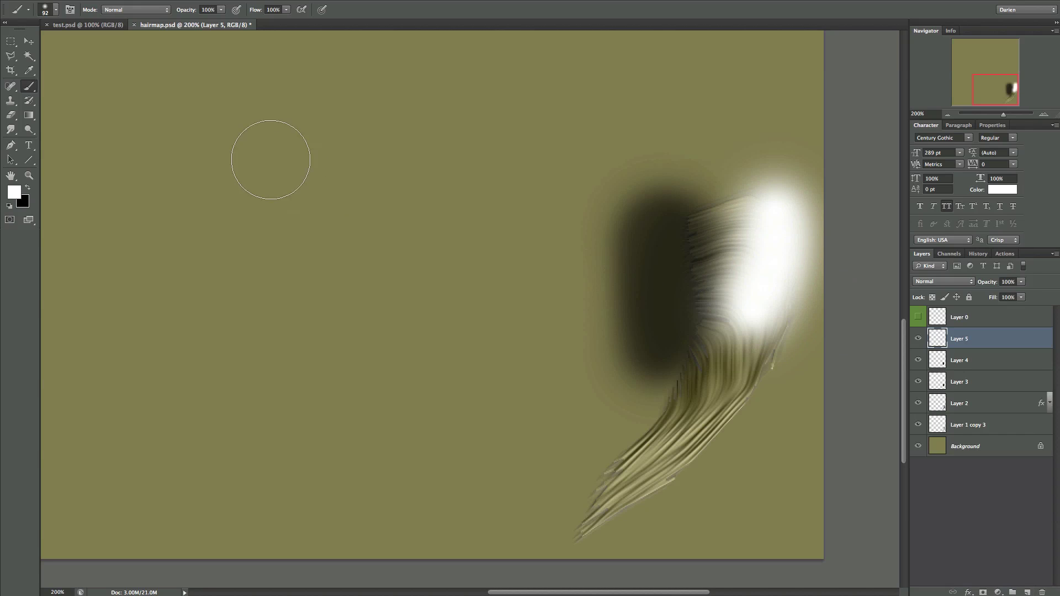
# Step: Try to erase the inner side of the white highlight with a hard 75 px eraser, and undo the stroke
pyautogui.click(10, 115)
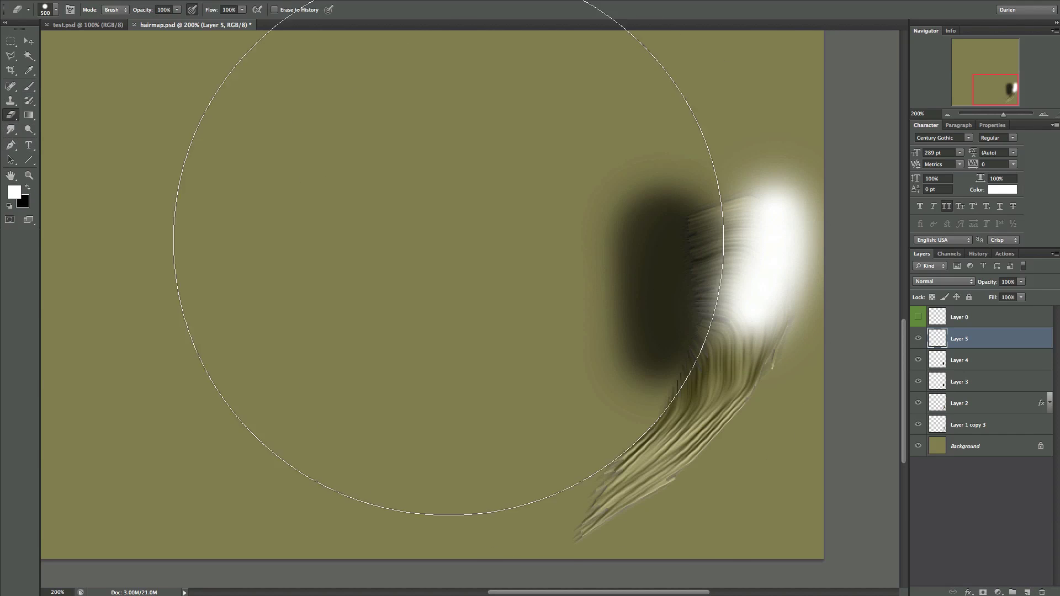
pyautogui.click(54, 8)
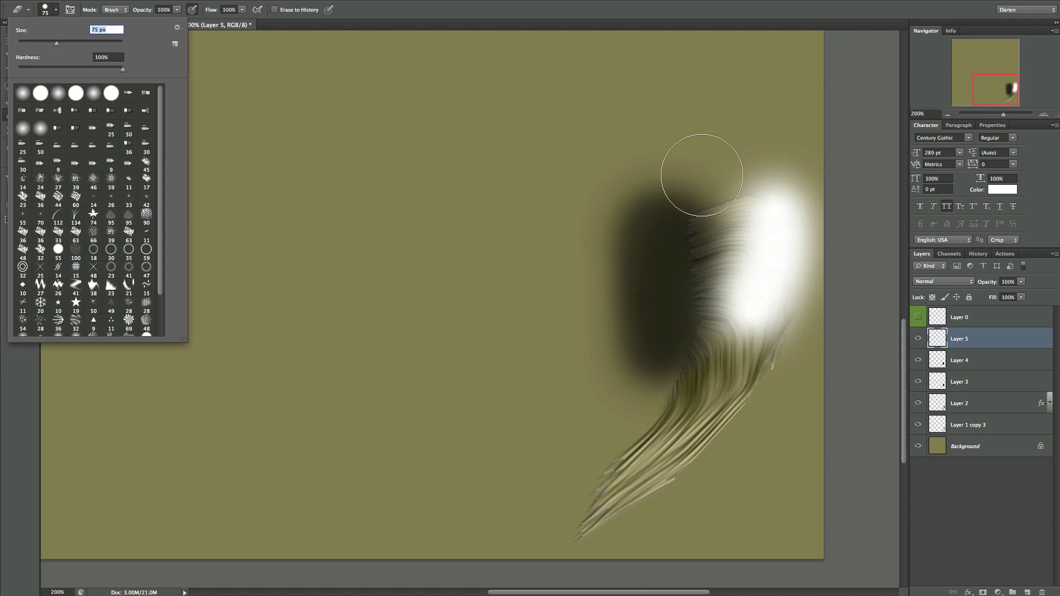
pyautogui.moveTo(702, 171)
pyautogui.mouseDown()
pyautogui.moveTo(729, 230)
pyautogui.moveTo(705, 350)
pyautogui.moveTo(715, 364)
pyautogui.mouseUp()
pyautogui.hotkey('ctrl', 'z')
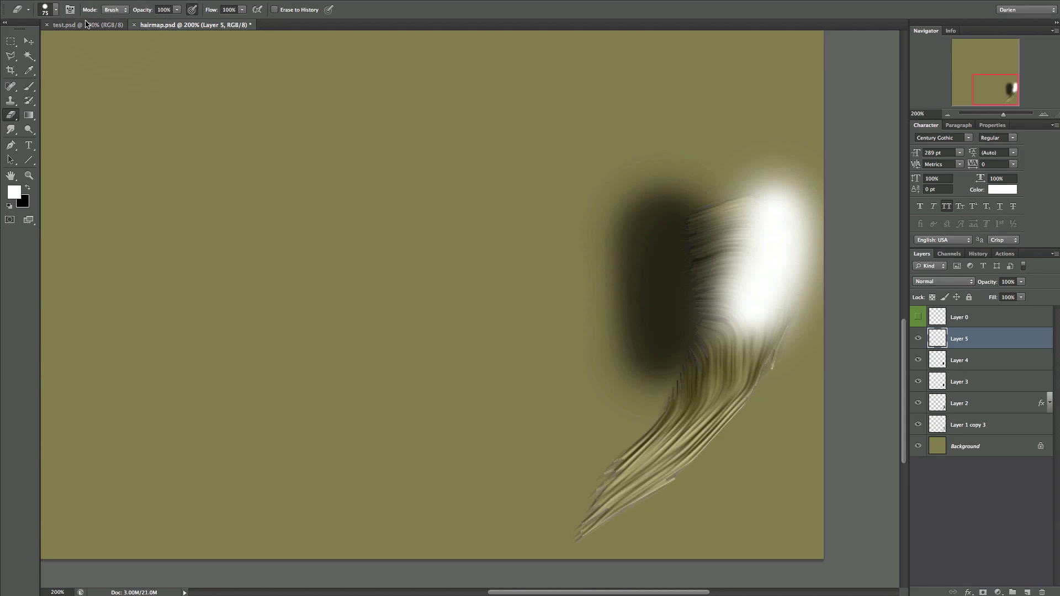
# Step: Erase most of the white highlight with a soft 132 px eraser at 0% hardness and set Layer 5's opacity to 53%
pyautogui.click(56, 10)
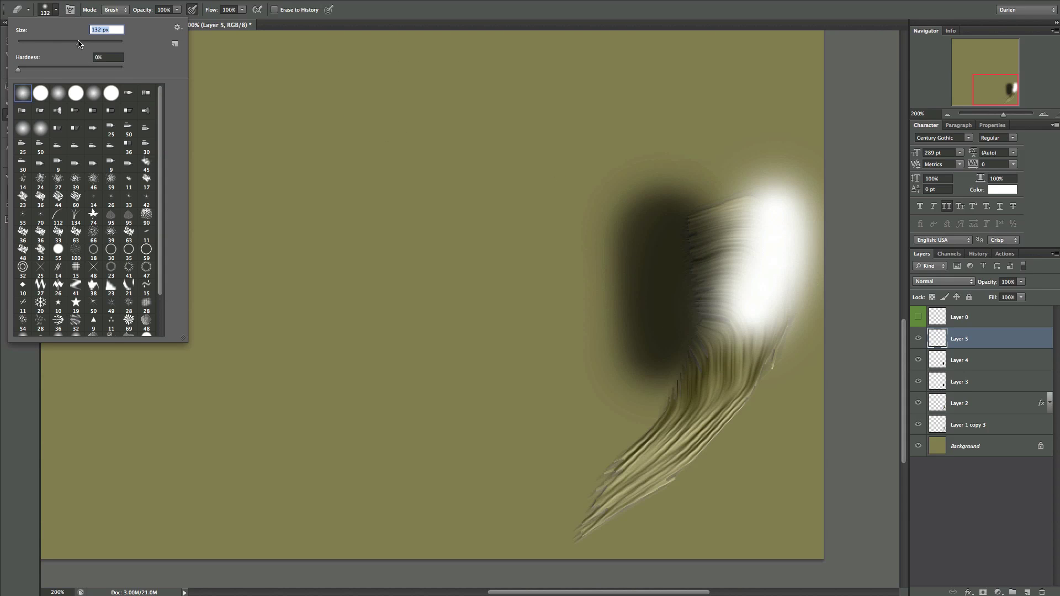
pyautogui.click(710, 201)
pyautogui.moveTo(710, 201)
pyautogui.mouseDown()
pyautogui.moveTo(688, 320)
pyautogui.moveTo(687, 208)
pyautogui.moveTo(762, 142)
pyautogui.moveTo(863, 280)
pyautogui.mouseUp()
pyautogui.click(1022, 282)
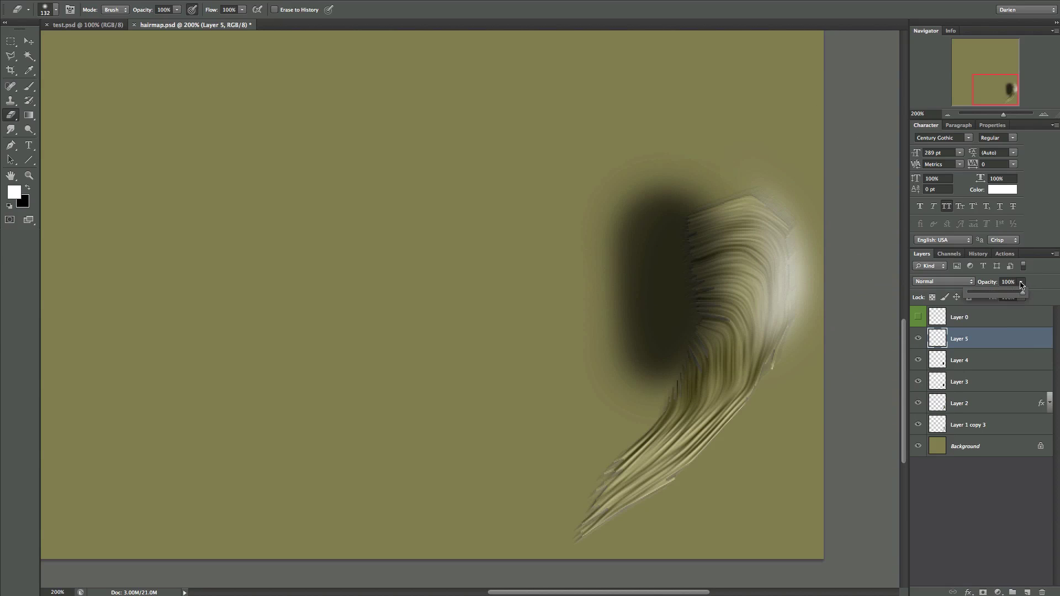
pyautogui.moveTo(1022, 292); pyautogui.dragTo(997, 296)
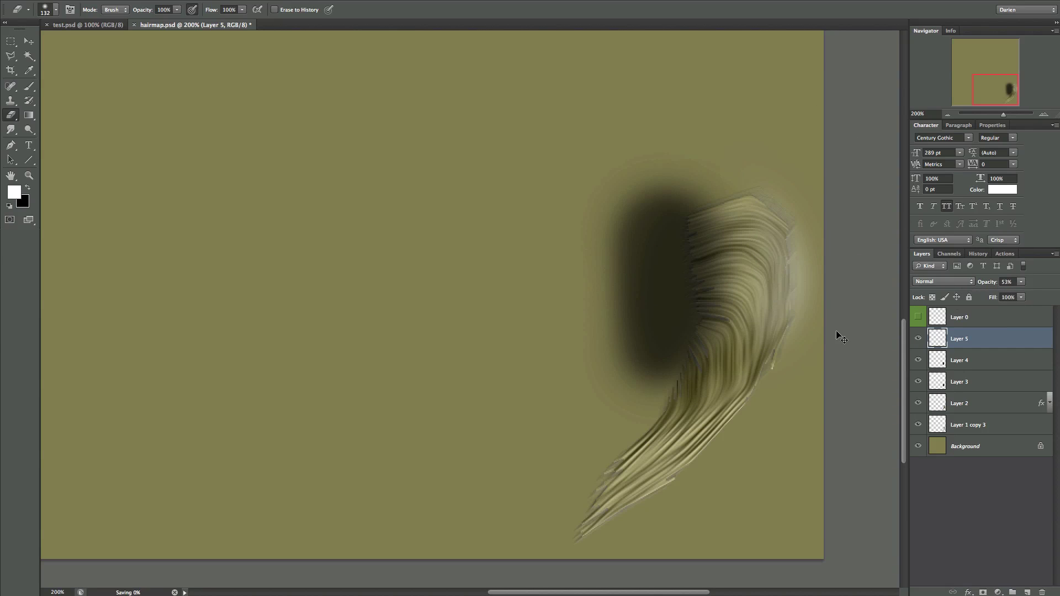
# Step: Switch to Maya, open the UV Texture Editor and reload the PSD hair texture
pyautogui.click(688, 591)
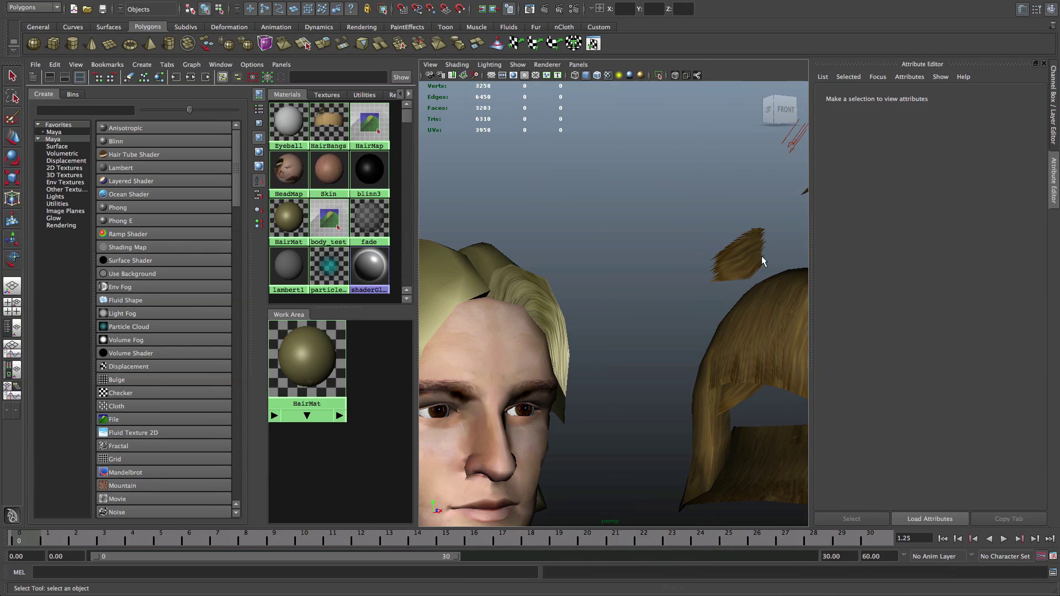
pyautogui.click(569, 7)
pyautogui.click(616, 222)
pyautogui.click(977, 112)
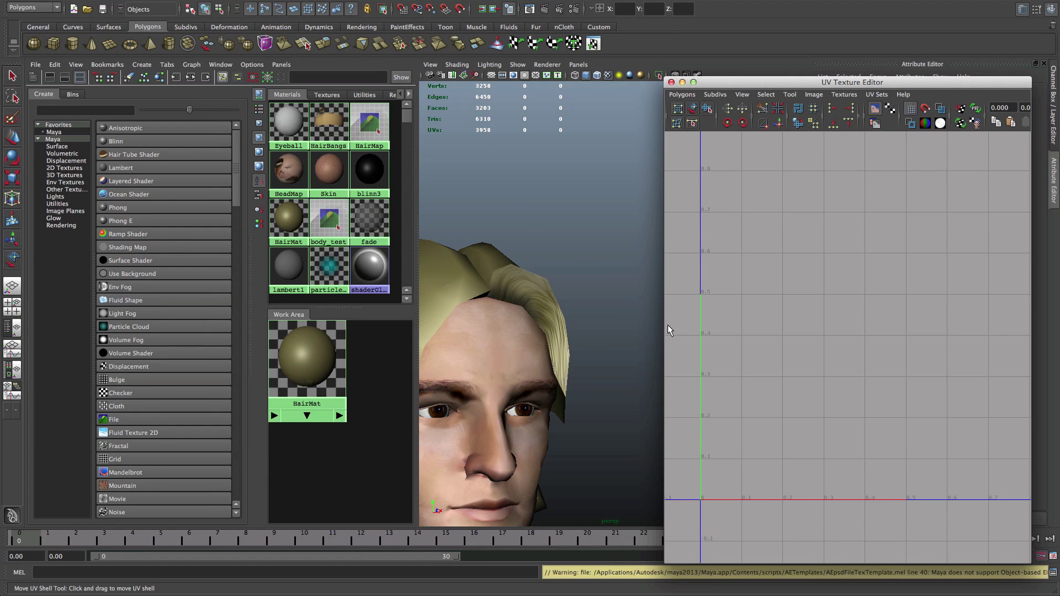
# Step: Examine the shadow and highlight on the hair up close and on the whole head, closing the UV Texture Editor
pyautogui.scroll(3, 670, 329)
pyautogui.scroll(5, 574, 336)
pyautogui.keyDown('alt'); pyautogui.moveTo(574, 335); pyautogui.dragTo(559, 313); pyautogui.keyUp('alt')
pyautogui.keyDown('alt'); pyautogui.moveTo(559, 313); pyautogui.dragTo(584, 317, button='middle'); pyautogui.keyUp('alt')
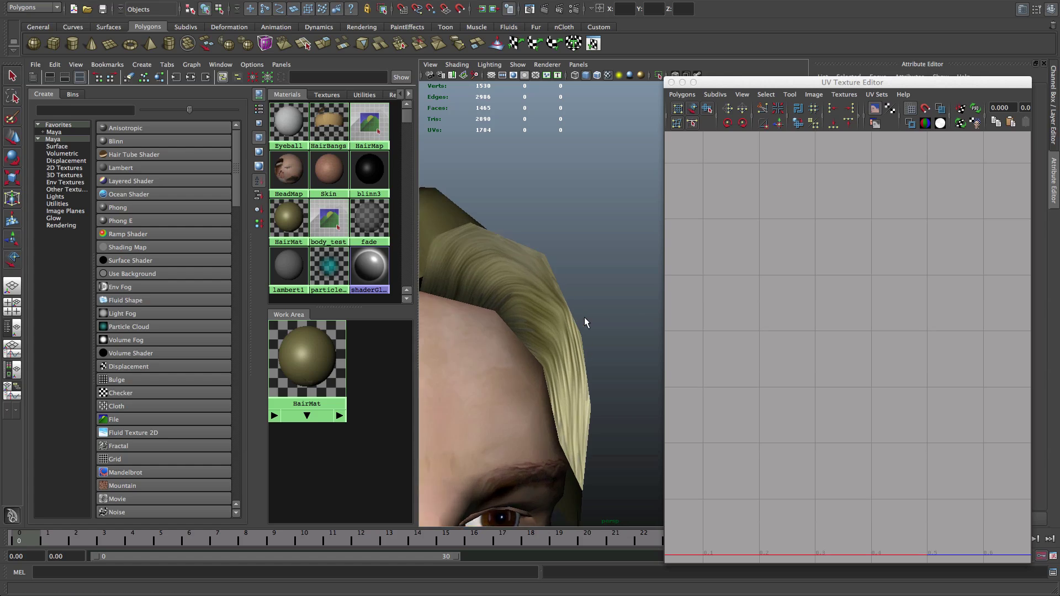
pyautogui.scroll(2, 584, 317)
pyautogui.keyDown('alt'); pyautogui.moveTo(584, 317); pyautogui.dragTo(463, 295); pyautogui.keyUp('alt')
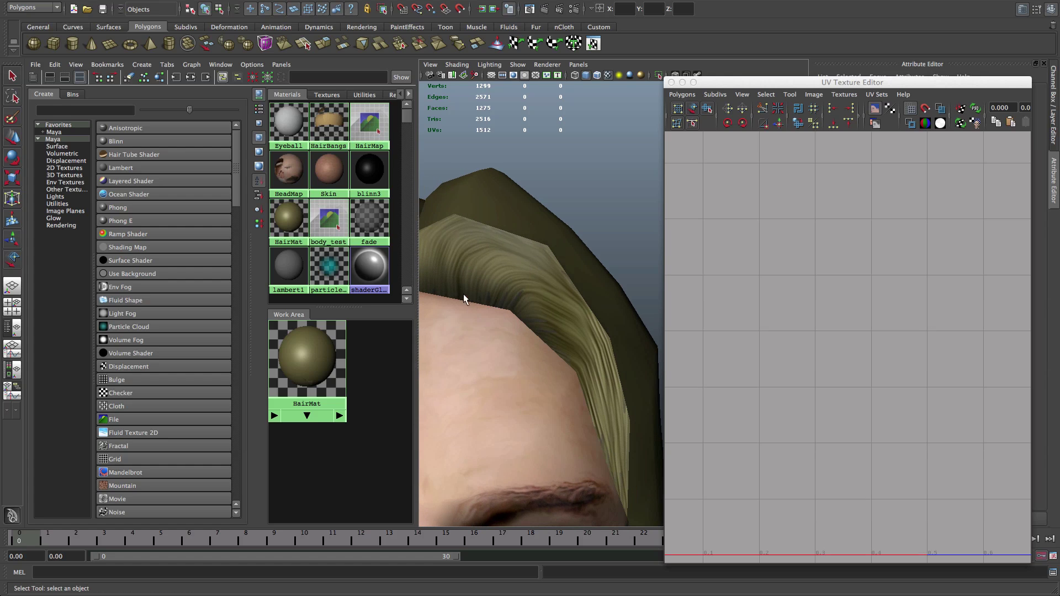
pyautogui.scroll(-10, 585, 297)
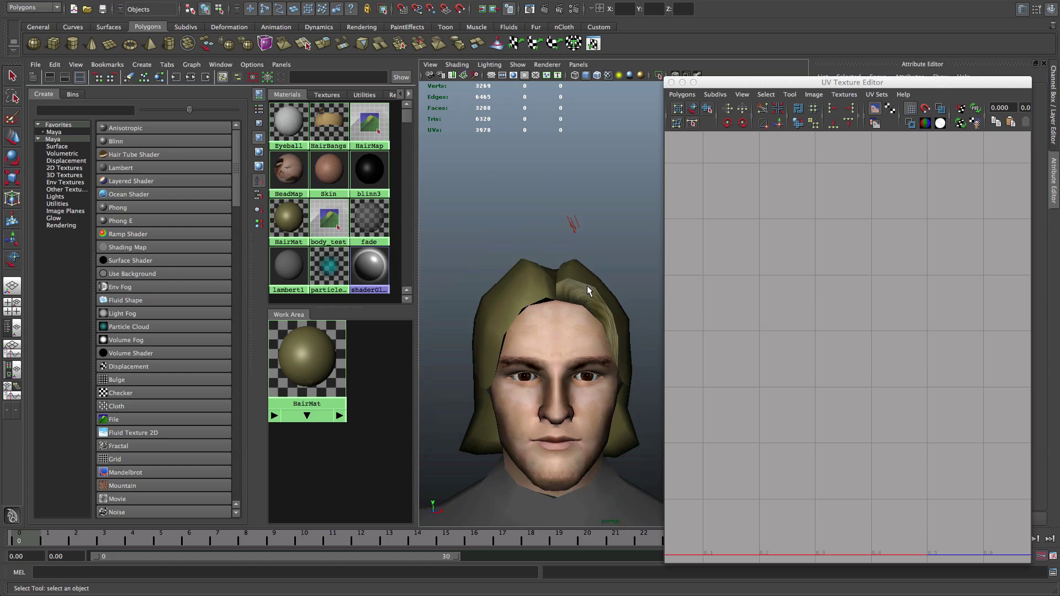
pyautogui.keyDown('alt'); pyautogui.moveTo(587, 286); pyautogui.dragTo(620, 292); pyautogui.keyUp('alt')
pyautogui.click(673, 81)
pyautogui.scroll(5, 686, 288)
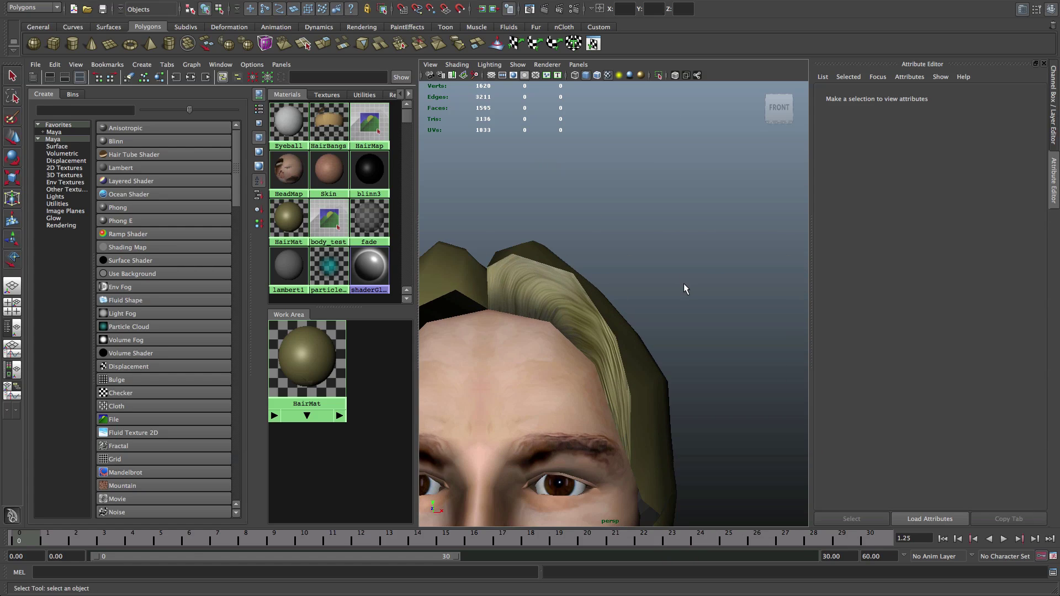
pyautogui.moveTo(686, 289)
pyautogui.keyDown('alt'); pyautogui.mouseDown()
pyautogui.moveTo(655, 296)
pyautogui.moveTo(687, 296)
pyautogui.mouseUp(); pyautogui.keyUp('alt')
pyautogui.press('a')
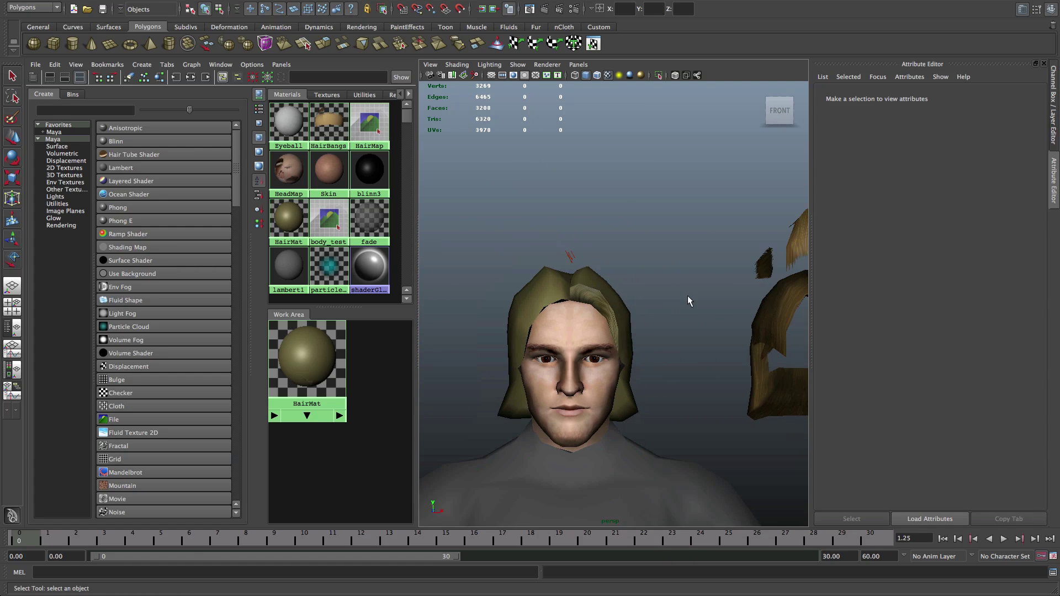
# Step: Compare the shading on the separate brown hair mesh with the blond strand texture above the forehead, selecting the head's hair mesh
pyautogui.moveTo(612, 290)
pyautogui.keyDown('alt'); pyautogui.mouseDown()
pyautogui.moveTo(592, 300)
pyautogui.moveTo(604, 297)
pyautogui.mouseUp(); pyautogui.keyUp('alt')
pyautogui.scroll(7, 681, 304)
pyautogui.keyDown('alt'); pyautogui.moveTo(784, 251); pyautogui.dragTo(425, 293, button='middle'); pyautogui.keyUp('alt')
pyautogui.keyDown('alt'); pyautogui.moveTo(762, 249); pyautogui.dragTo(657, 345); pyautogui.keyUp('alt')
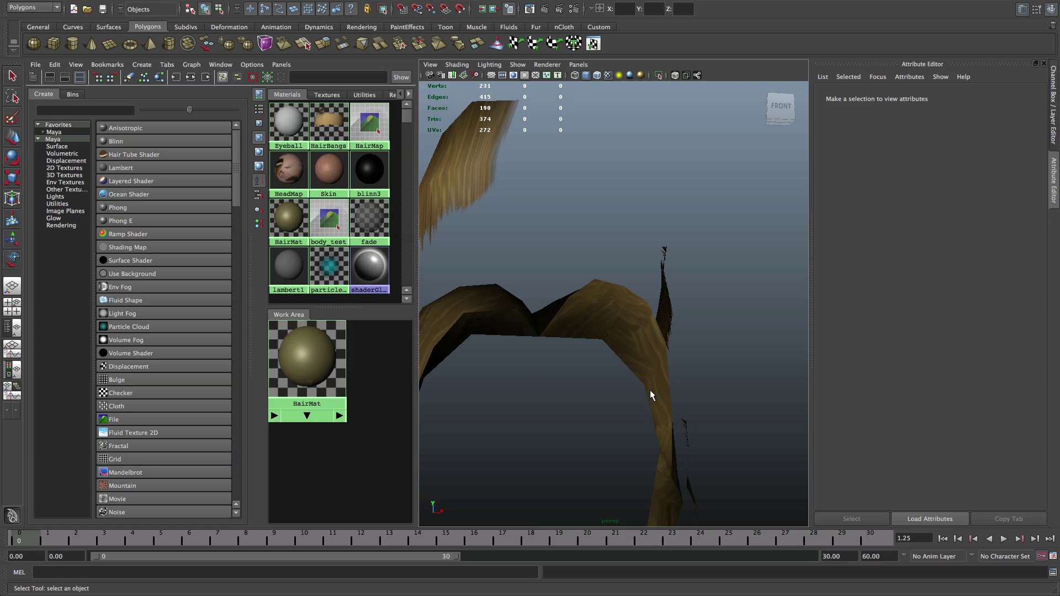
pyautogui.keyDown('alt'); pyautogui.moveTo(591, 333); pyautogui.dragTo(617, 298); pyautogui.keyUp('alt')
pyautogui.keyDown('alt'); pyautogui.moveTo(616, 295); pyautogui.dragTo(737, 350, button='middle'); pyautogui.keyUp('alt')
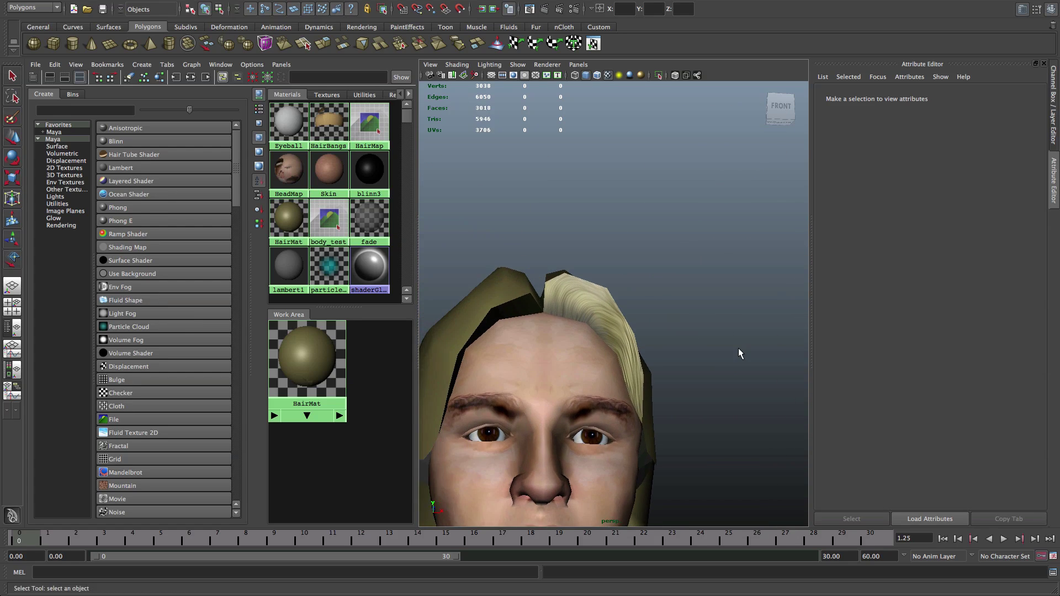
pyautogui.scroll(5, 737, 349)
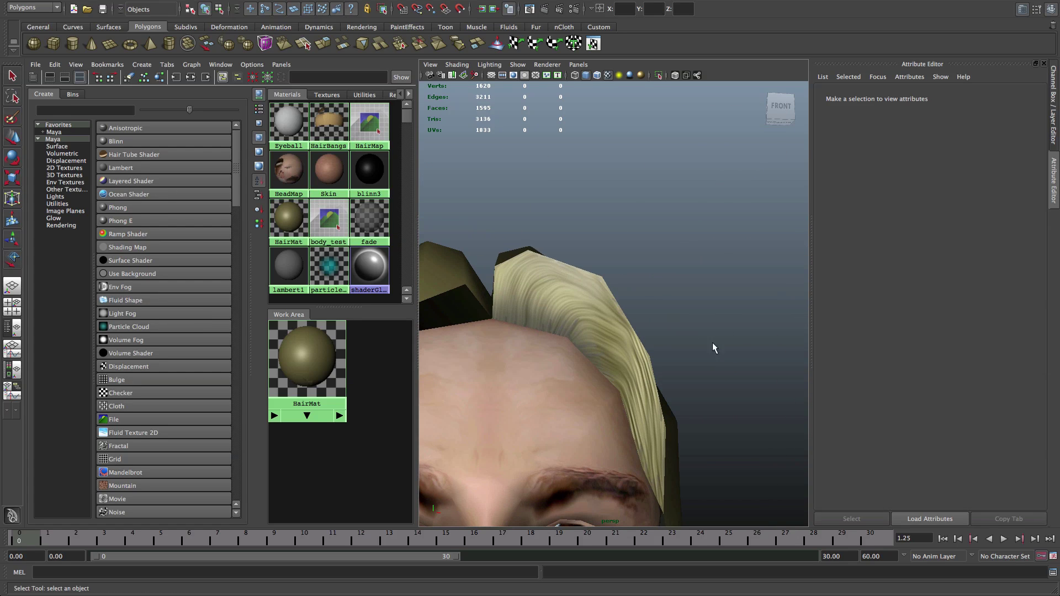
pyautogui.click(586, 298)
pyautogui.keyDown('alt'); pyautogui.moveTo(602, 308); pyautogui.dragTo(766, 367); pyautogui.keyUp('alt')
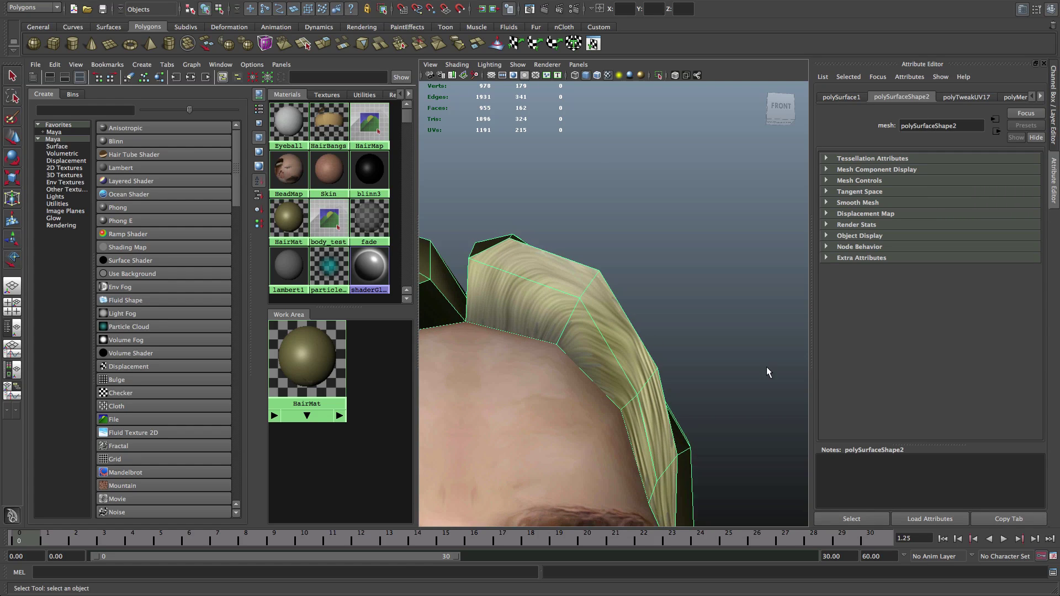
# Step: Examine the brown hair pieces from several angles alongside the untextured side of the head's hair
pyautogui.keyDown('alt'); pyautogui.moveTo(766, 366); pyautogui.dragTo(383, 281, button='right'); pyautogui.keyUp('alt')
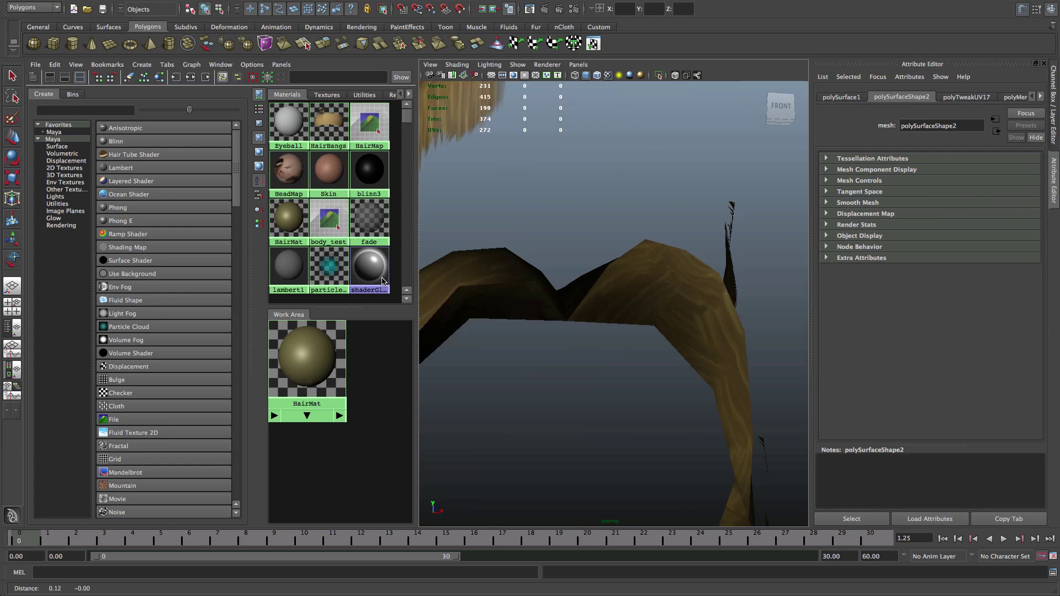
pyautogui.keyDown('alt'); pyautogui.moveTo(611, 290); pyautogui.dragTo(647, 260); pyautogui.keyUp('alt')
pyautogui.keyDown('alt'); pyautogui.moveTo(647, 261); pyautogui.dragTo(696, 276, button='middle'); pyautogui.keyUp('alt')
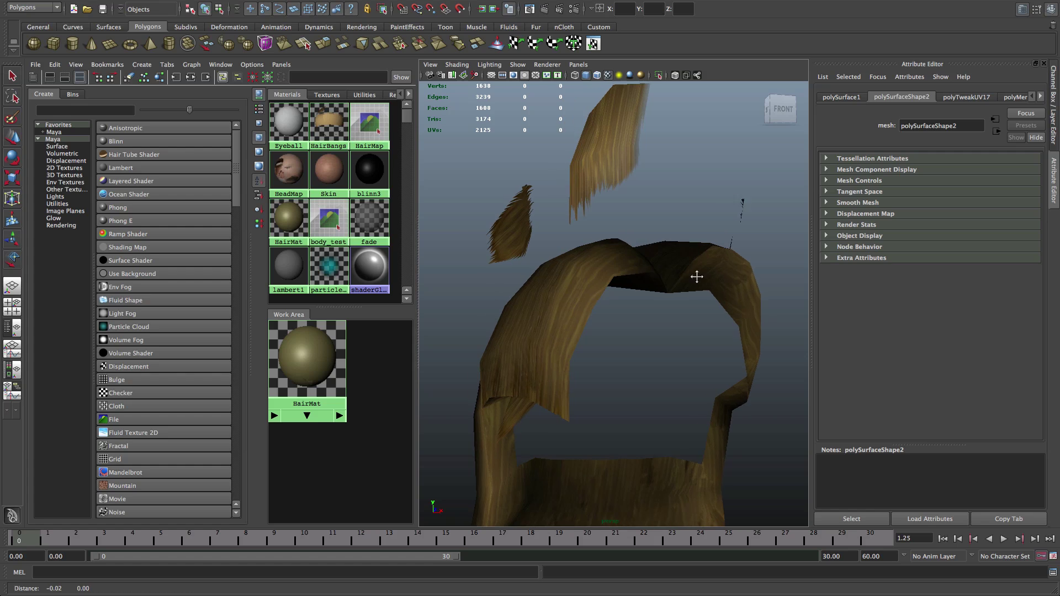
pyautogui.keyDown('alt'); pyautogui.moveTo(697, 276); pyautogui.dragTo(666, 271); pyautogui.keyUp('alt')
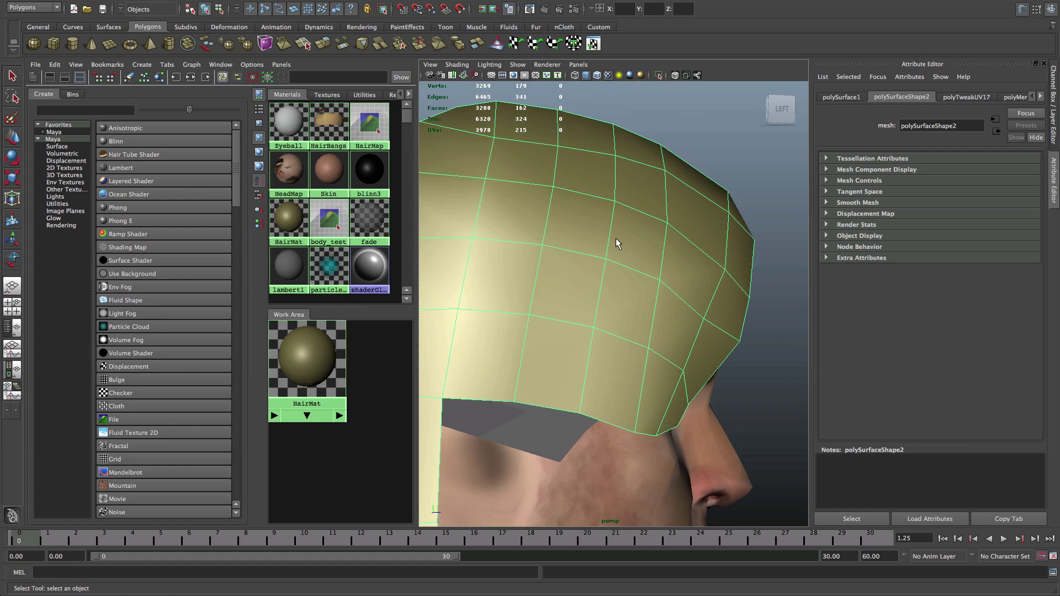
pyautogui.moveTo(594, 259)
pyautogui.keyDown('alt'); pyautogui.mouseDown()
pyautogui.moveTo(675, 252)
pyautogui.moveTo(606, 274)
pyautogui.moveTo(608, 260)
pyautogui.mouseUp(); pyautogui.keyUp('alt')
pyautogui.scroll(10, 655, 268)
pyautogui.scroll(-12, 655, 268)
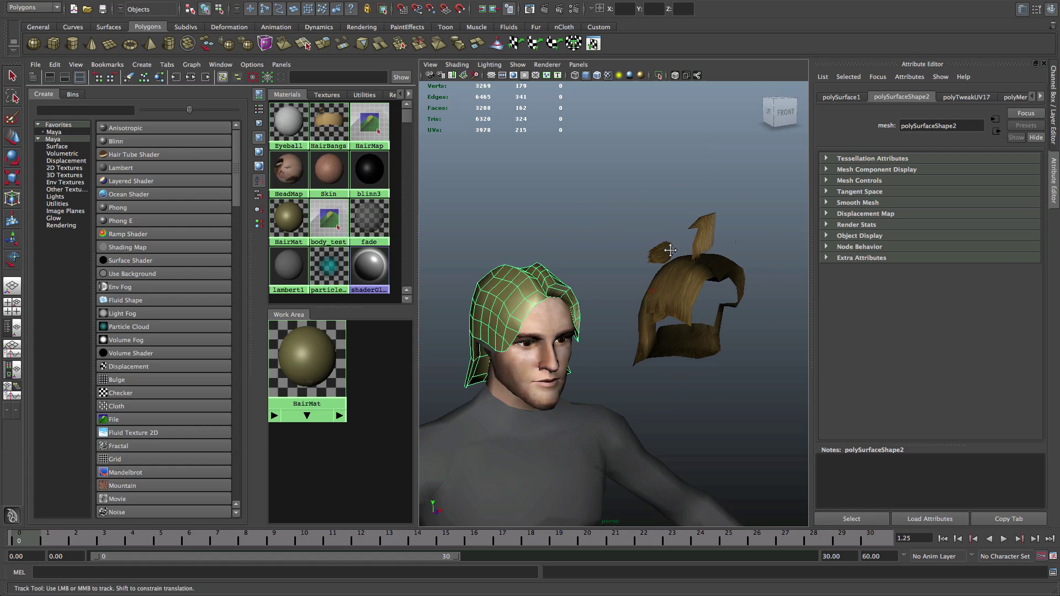
pyautogui.keyDown('alt'); pyautogui.moveTo(684, 263); pyautogui.dragTo(649, 257); pyautogui.keyUp('alt')
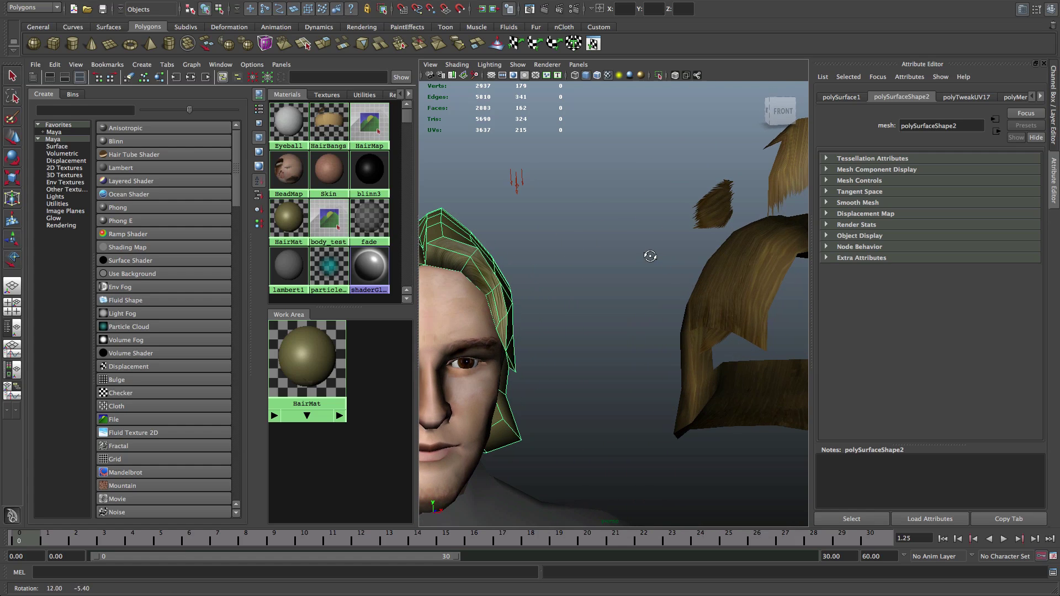
# Step: Inspect the textured front hair section around the face in a three-quarter view, checking the head and hair wireframes and clearing the selection
pyautogui.moveTo(478, 279); pyautogui.dragTo(510, 260, button='right')
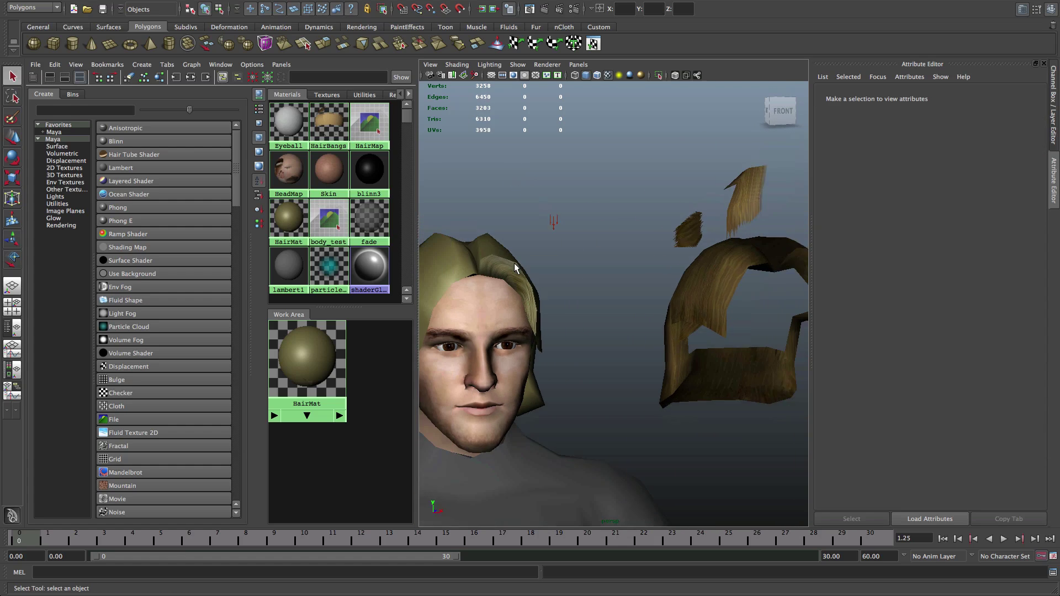
pyautogui.scroll(-5, 514, 263)
pyautogui.keyDown('alt'); pyautogui.moveTo(514, 263); pyautogui.dragTo(525, 247); pyautogui.keyUp('alt')
pyautogui.scroll(5, 524, 247)
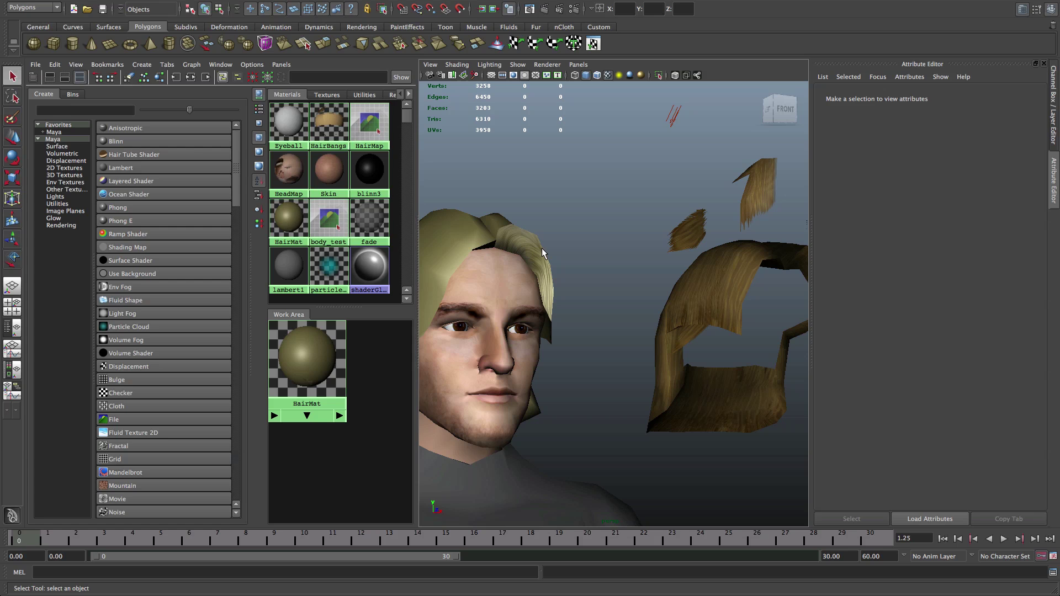
pyautogui.scroll(2, 541, 247)
pyautogui.keyDown('alt'); pyautogui.moveTo(525, 249); pyautogui.dragTo(628, 251, button='middle'); pyautogui.keyUp('alt')
pyautogui.scroll(10, 628, 251)
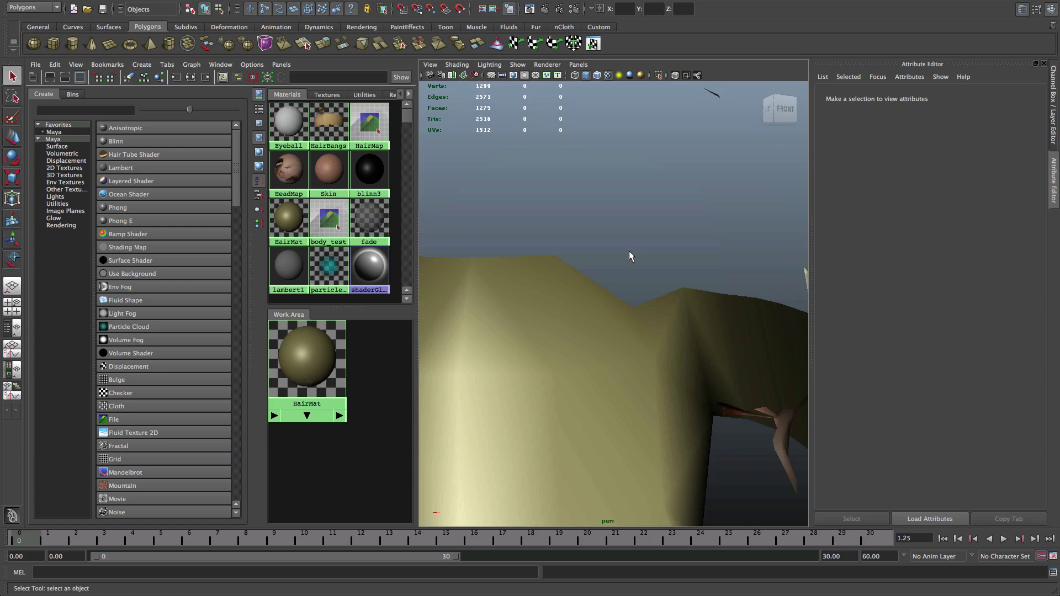
pyautogui.scroll(-8, 628, 250)
pyautogui.keyDown('alt'); pyautogui.moveTo(629, 251); pyautogui.dragTo(574, 257); pyautogui.keyUp('alt')
pyautogui.click(580, 259)
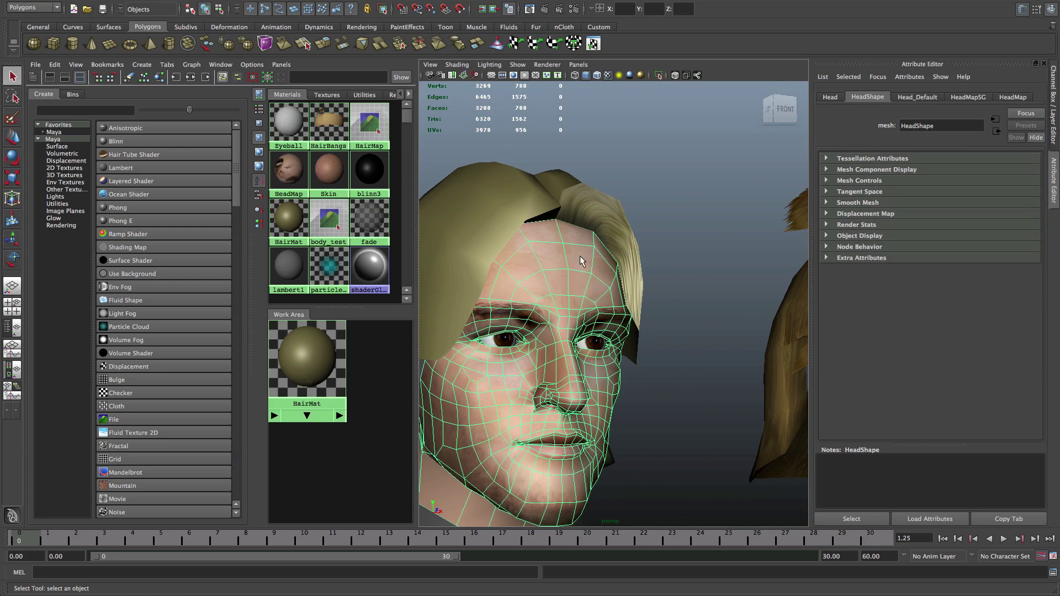
pyautogui.click(609, 235)
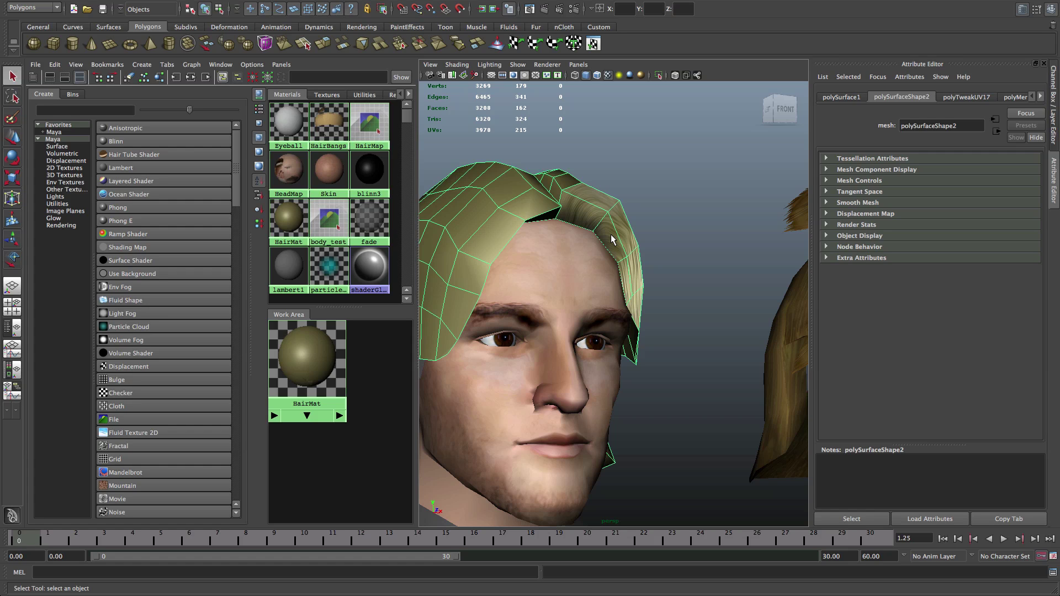
pyautogui.click(655, 228)
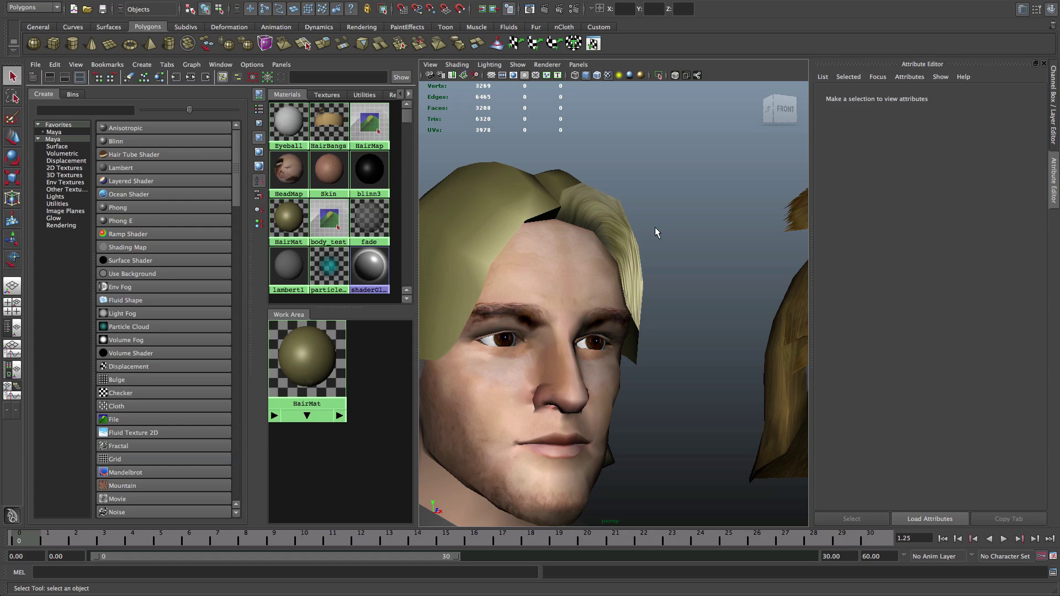
# Step: Examine the hair mesh on the character's head from the front and at an angle, zooming in and out
pyautogui.keyDown('alt'); pyautogui.moveTo(655, 227); pyautogui.dragTo(635, 234); pyautogui.keyUp('alt')
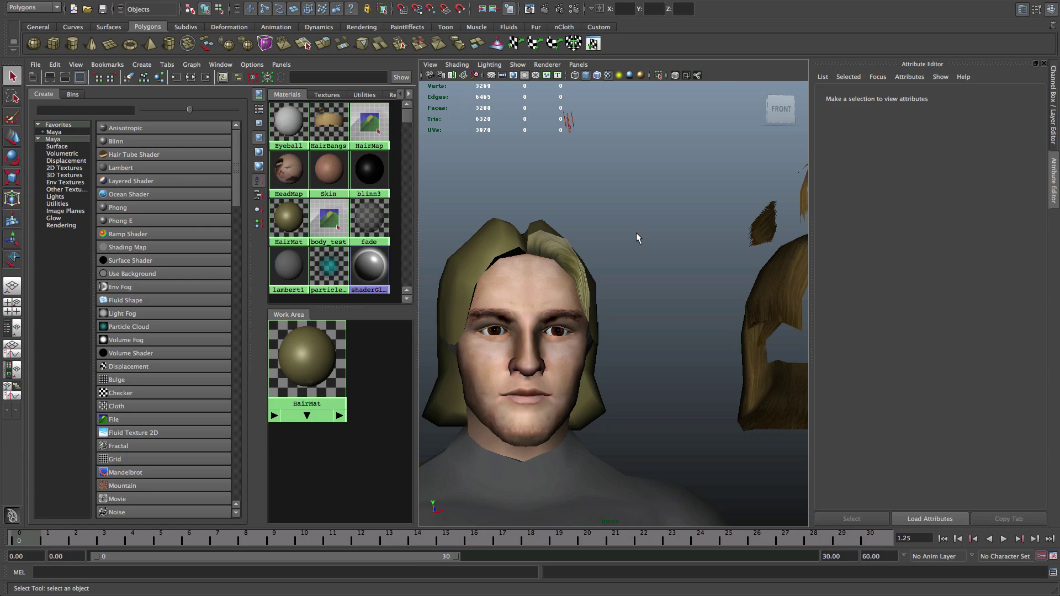
pyautogui.keyDown('alt'); pyautogui.moveTo(619, 230); pyautogui.dragTo(595, 216); pyautogui.keyUp('alt')
pyautogui.scroll(-3, 597, 238)
pyautogui.scroll(5, 589, 231)
pyautogui.scroll(-5, 571, 230)
pyautogui.scroll(5, 596, 215)
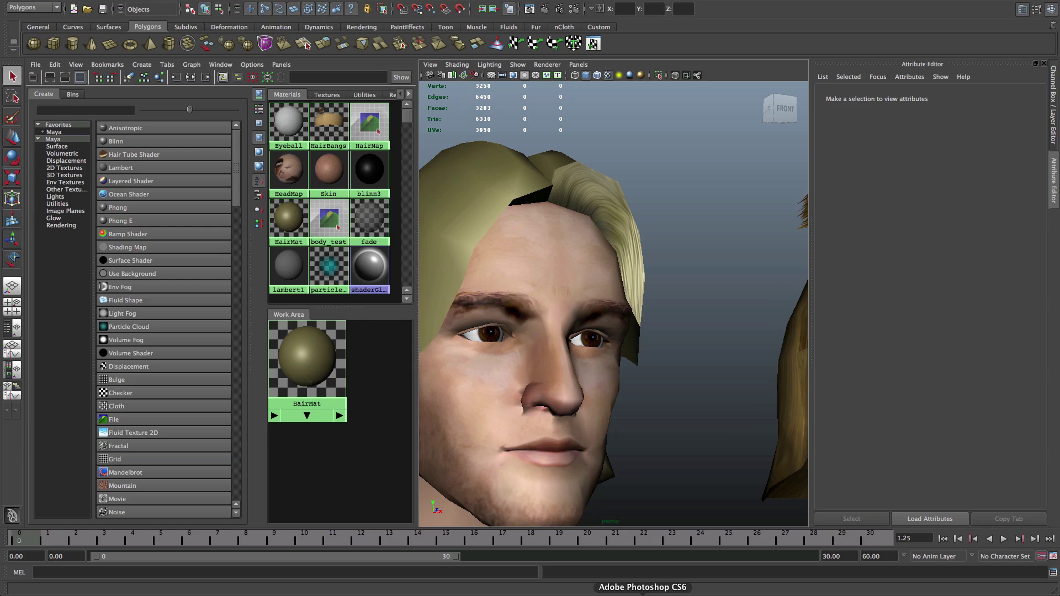
pyautogui.click(641, 590)
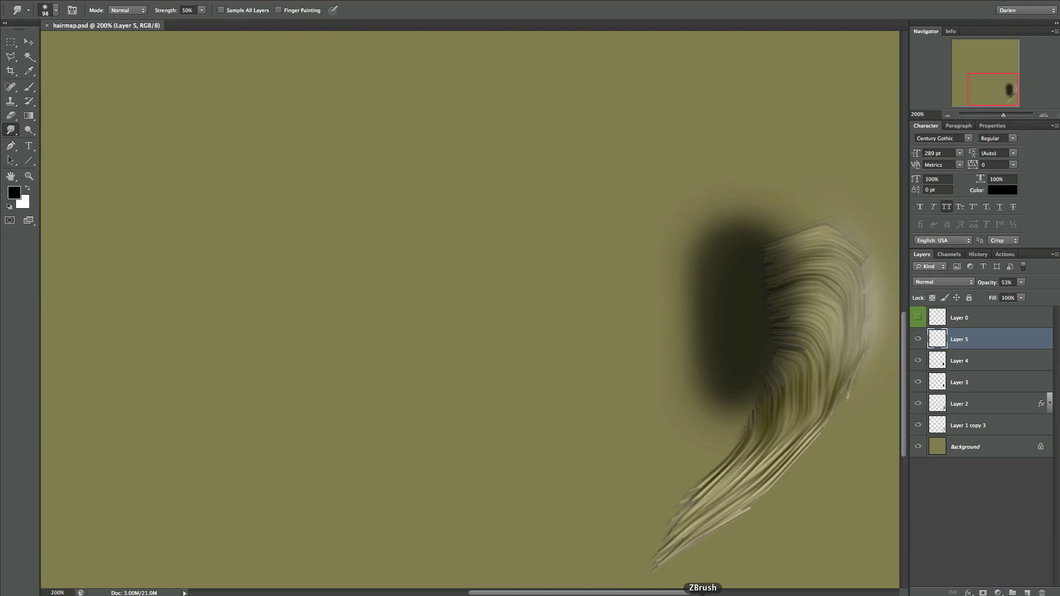
pyautogui.click(674, 593)
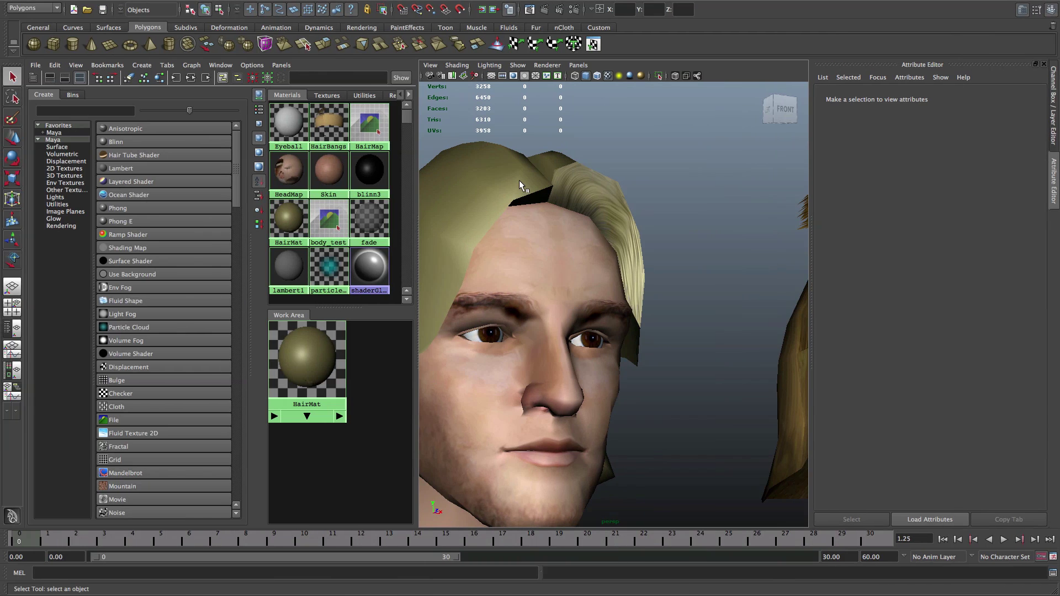
# Step: Export the hair mesh on the head as an OBJ file named hairpiece in the temp folder
pyautogui.click(518, 179)
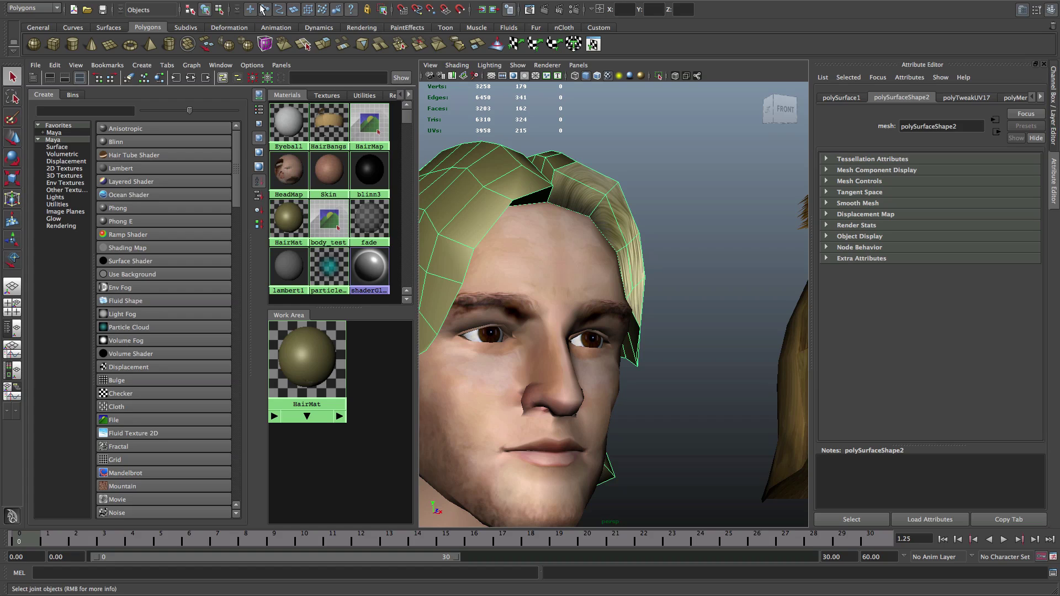
pyautogui.click(69, 2)
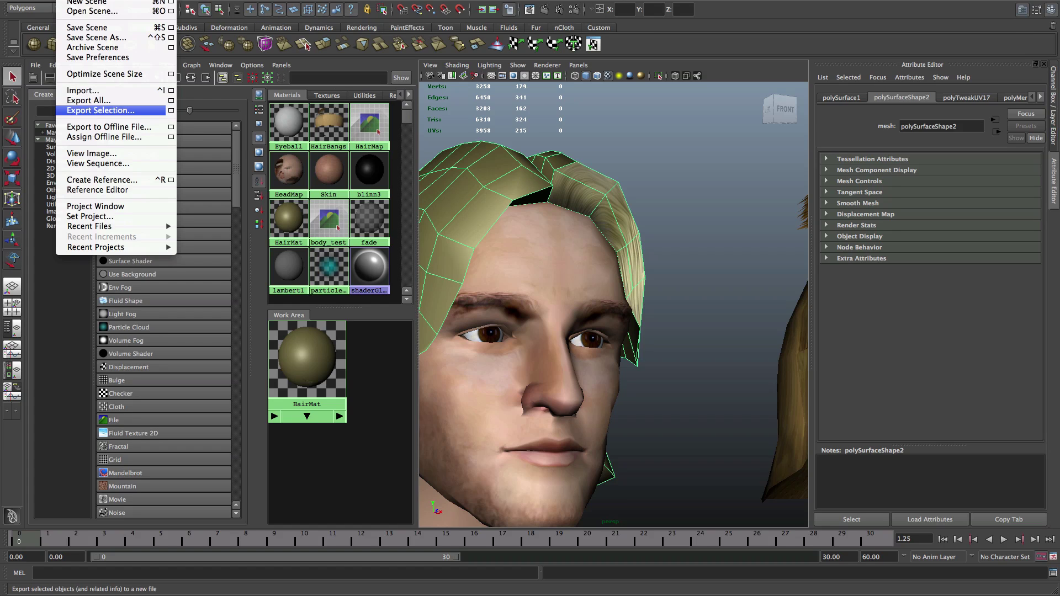
pyautogui.click(112, 110)
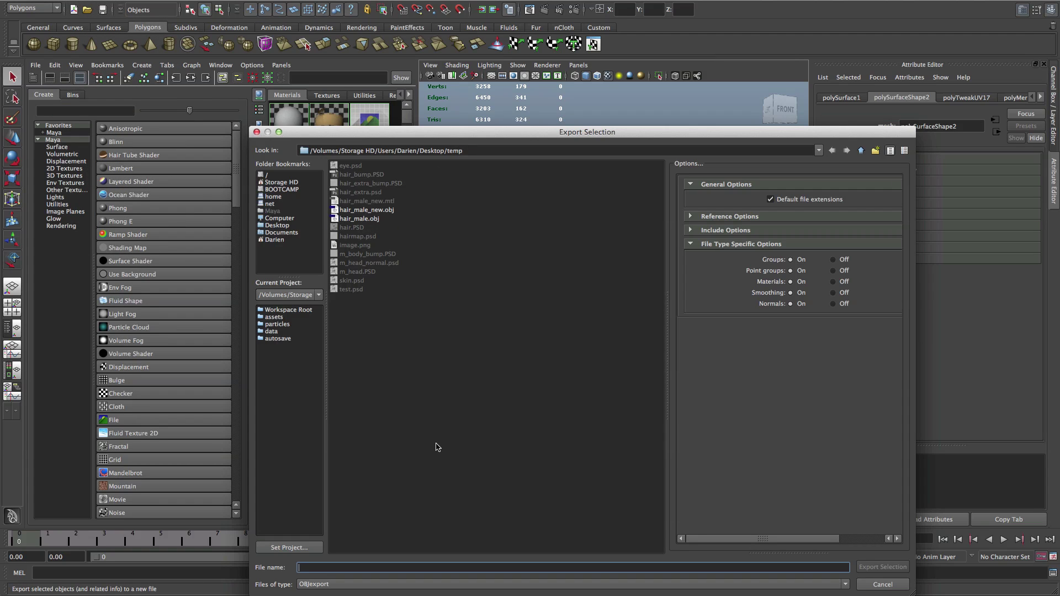
pyautogui.write('h')
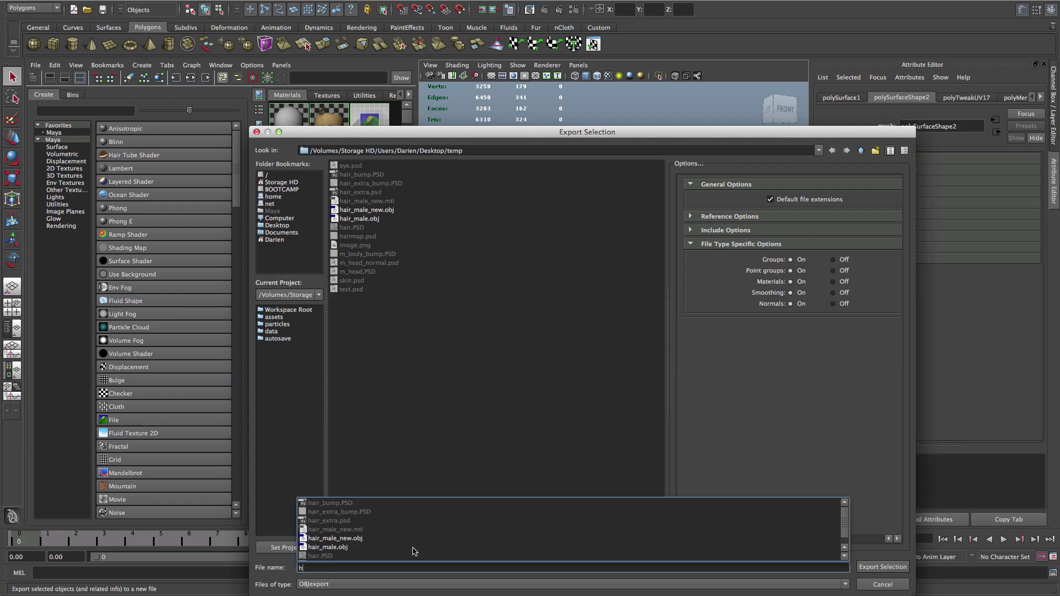
pyautogui.write('airpiece')
pyautogui.press('Return')
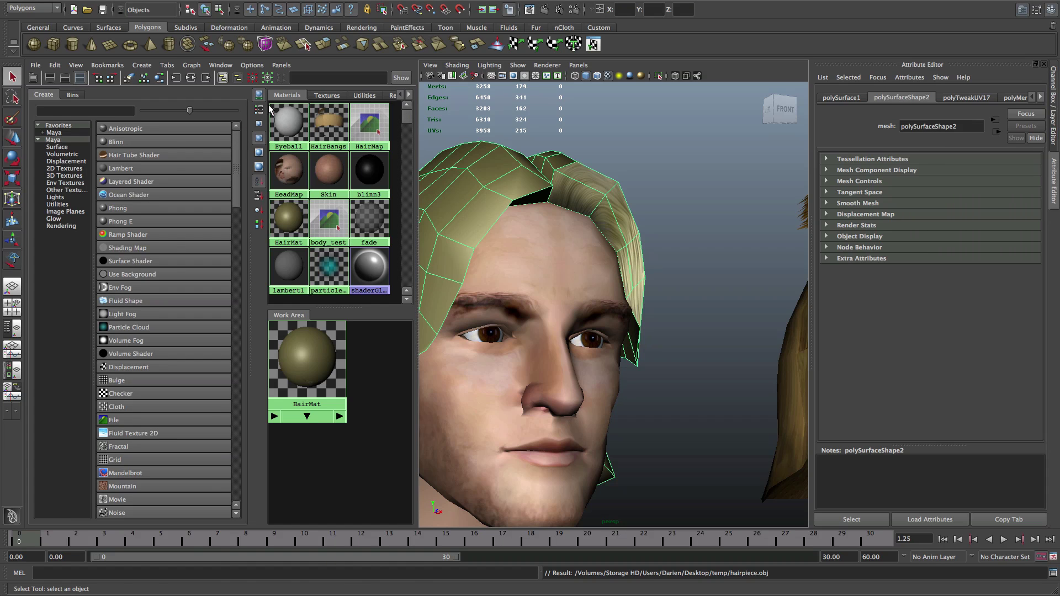
pyautogui.click(62, 1)
pyautogui.click(105, 110)
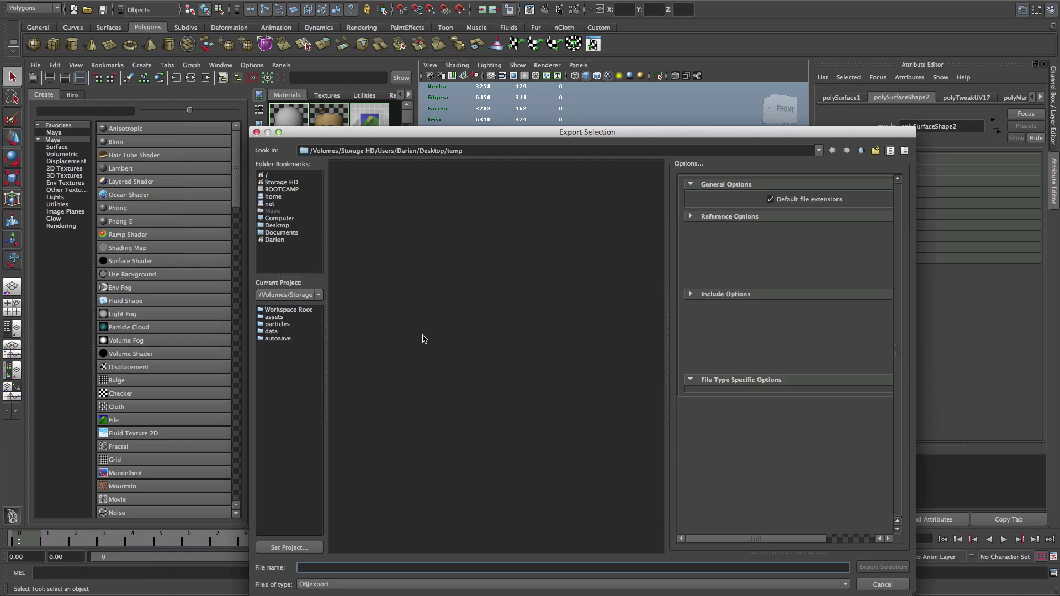
pyautogui.click(369, 584)
pyautogui.click(368, 585)
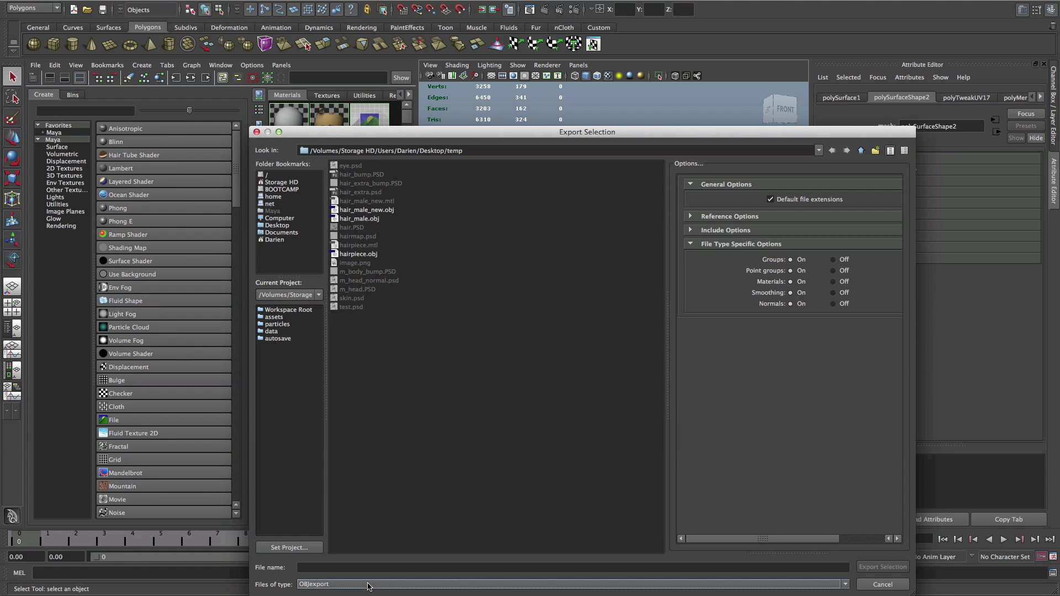
pyautogui.click(882, 585)
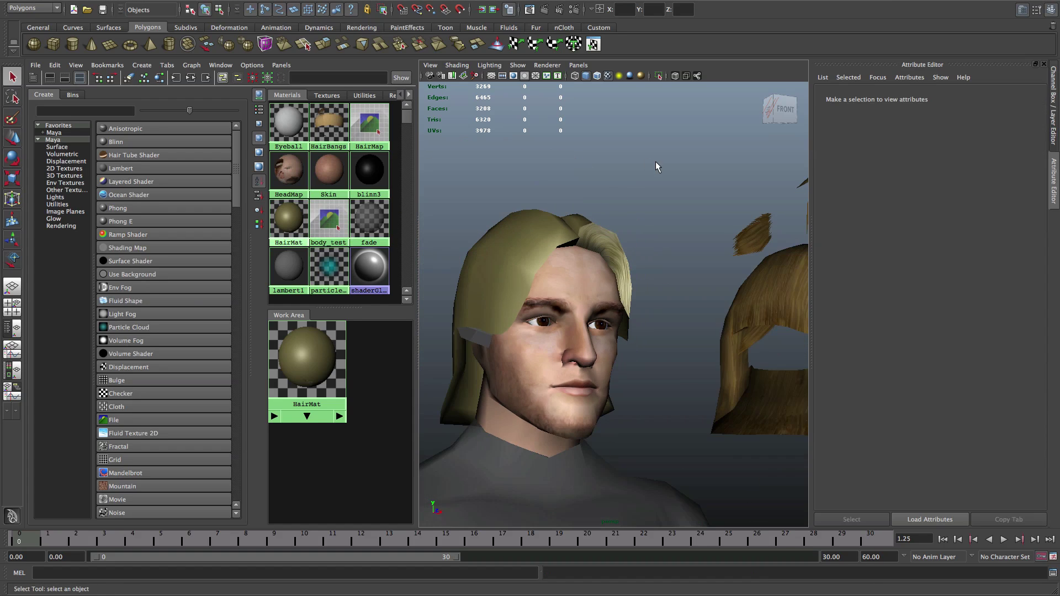
# Step: Switch to ZBrush and import hairpiece.obj from the temp folder
pyautogui.keyDown('alt'); pyautogui.moveTo(657, 166); pyautogui.dragTo(635, 166); pyautogui.keyUp('alt')
pyautogui.keyDown('alt'); pyautogui.moveTo(635, 166); pyautogui.dragTo(644, 202, button='right'); pyautogui.keyUp('alt')
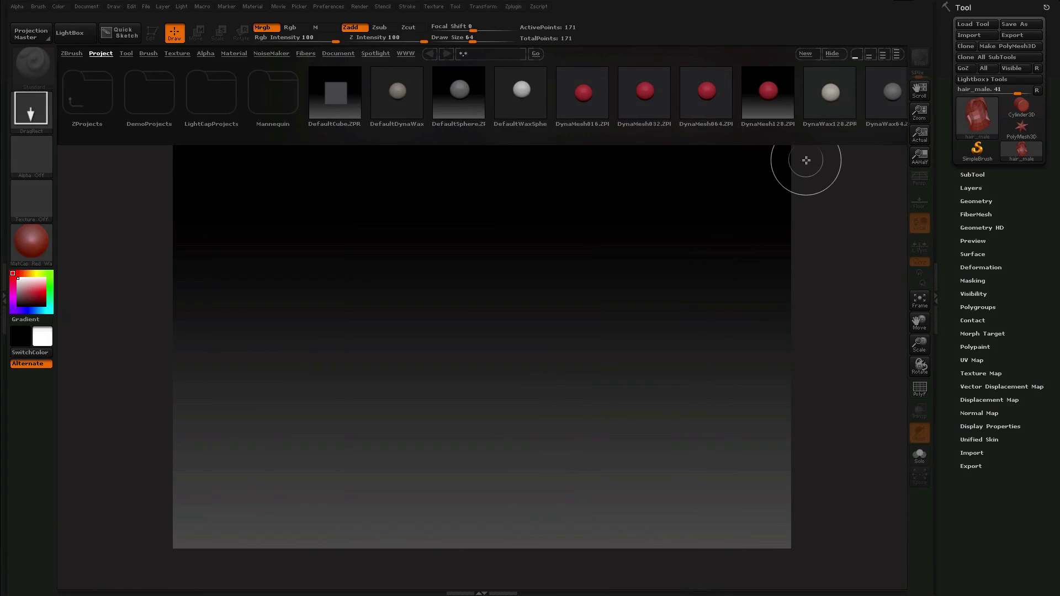
pyautogui.click(993, 36)
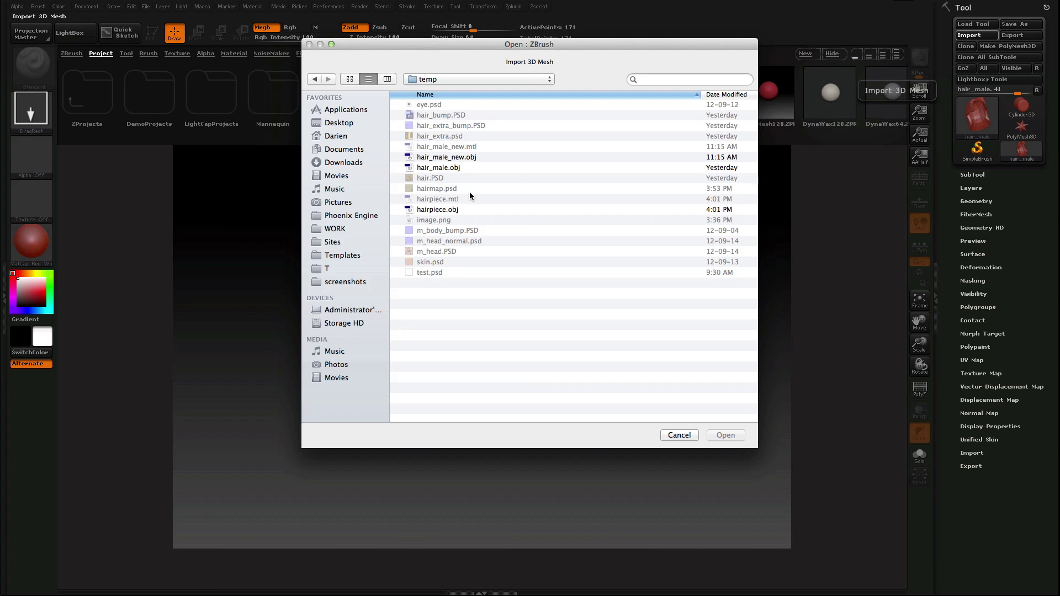
pyautogui.doubleClick(458, 209)
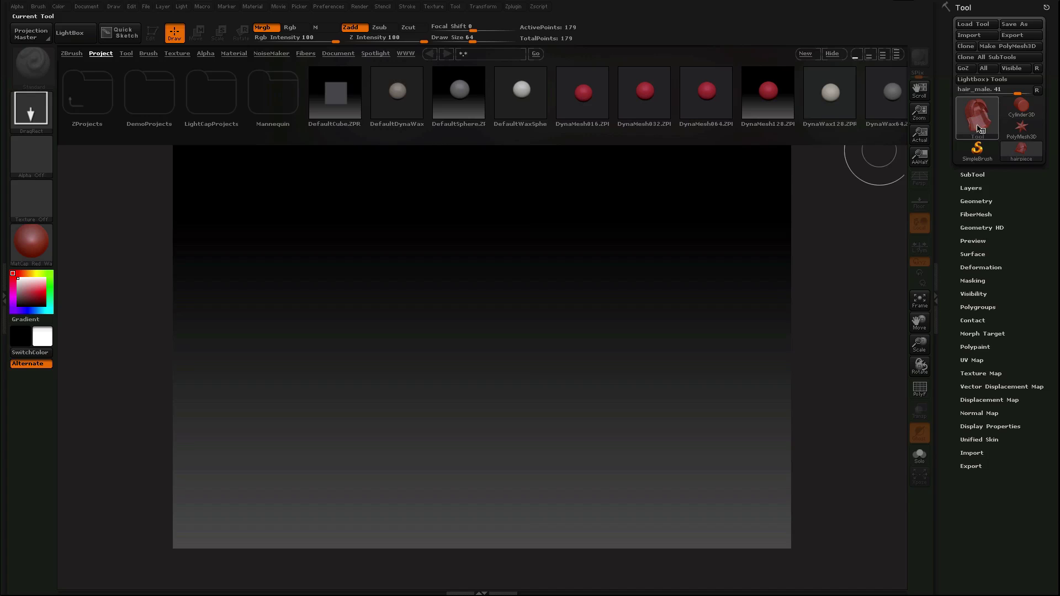
# Step: Draw the imported hairpiece at large size on the canvas and enter Edit mode
pyautogui.moveTo(1024, 154)
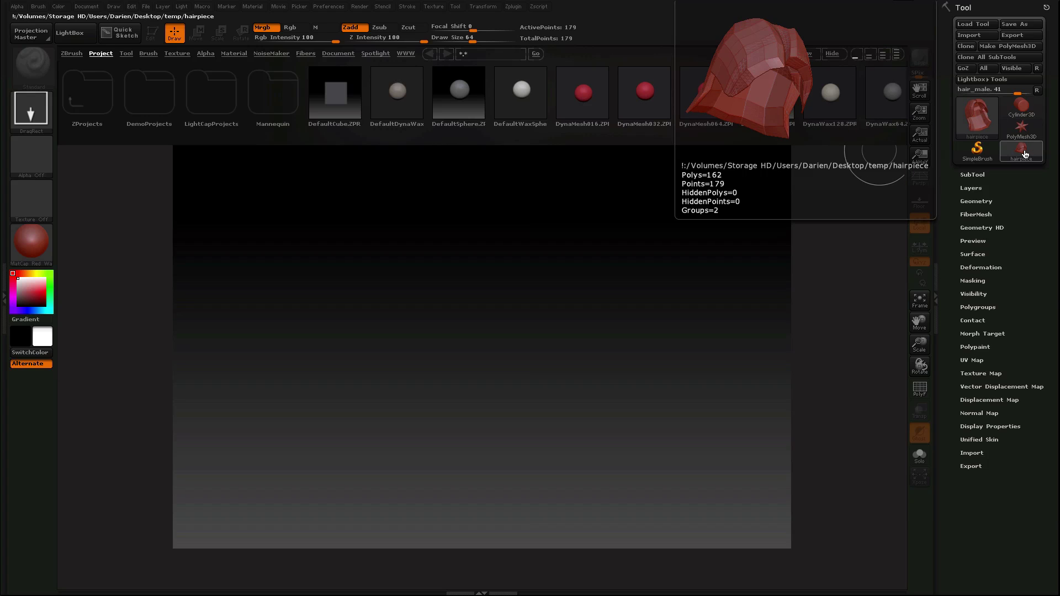
pyautogui.click(1023, 154)
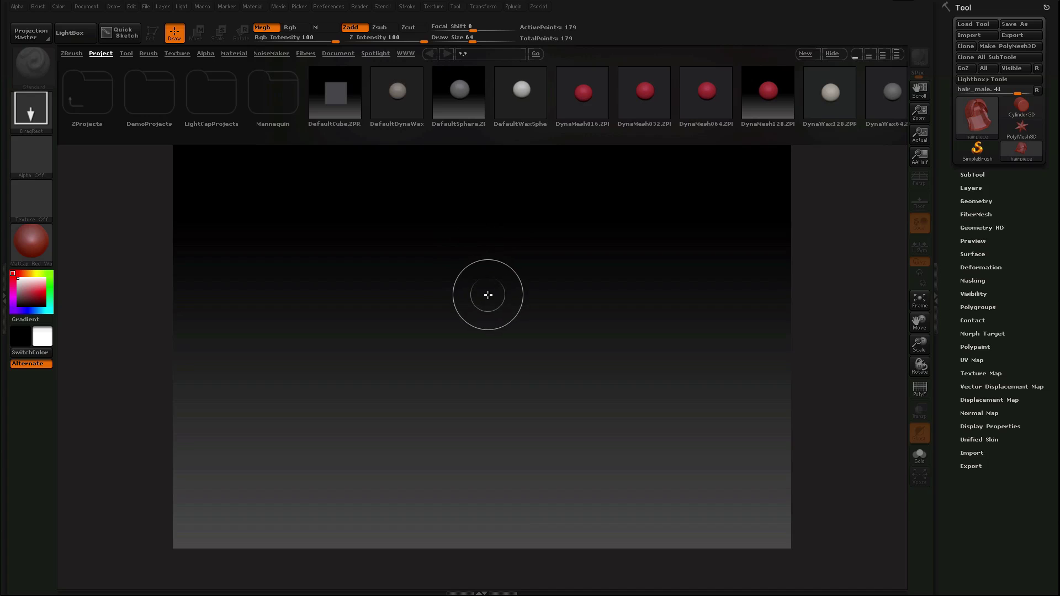
pyautogui.moveTo(488, 295)
pyautogui.mouseDown()
pyautogui.moveTo(516, 372)
pyautogui.moveTo(518, 513)
pyautogui.moveTo(503, 567)
pyautogui.moveTo(499, 537)
pyautogui.moveTo(539, 535)
pyautogui.moveTo(539, 482)
pyautogui.moveTo(557, 574)
pyautogui.moveTo(635, 593)
pyautogui.mouseUp()
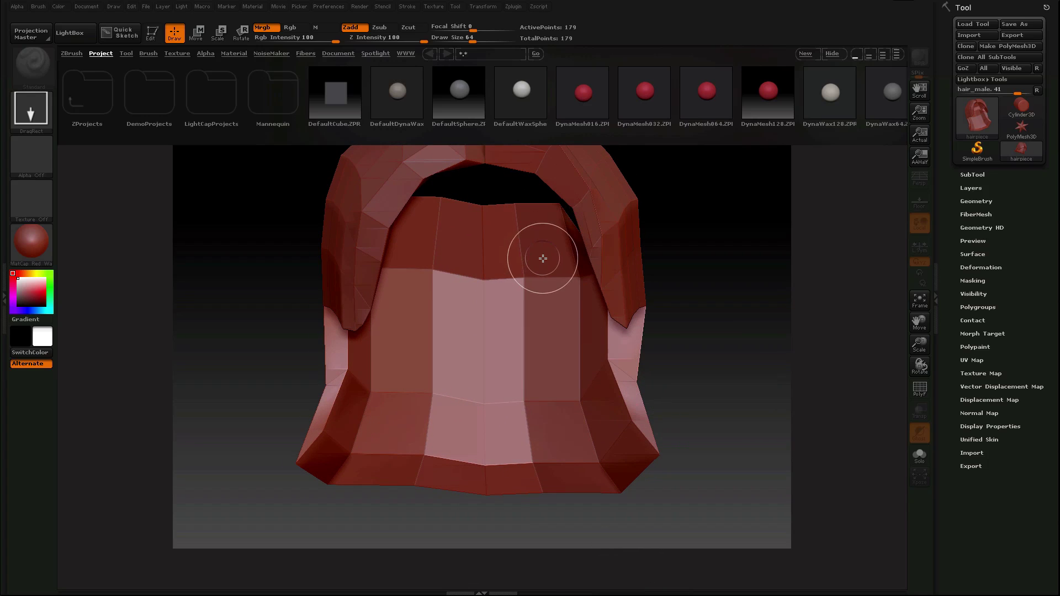
pyautogui.press('t')
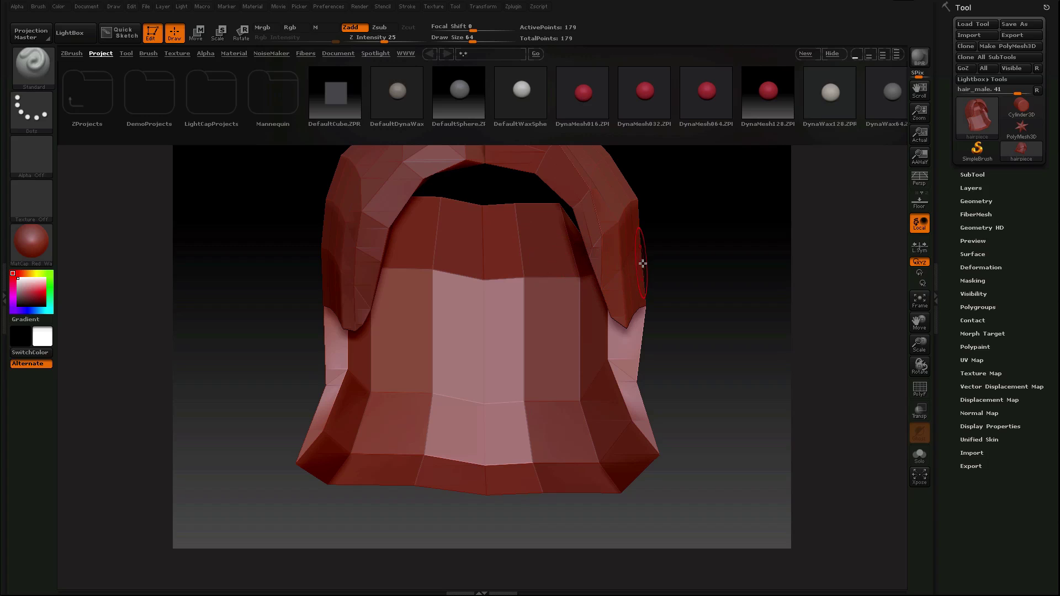
# Step: Subdivide the hairpiece mesh up to subdivision level 6
pyautogui.moveTo(919, 367)
pyautogui.mouseDown()
pyautogui.moveTo(905, 370)
pyautogui.moveTo(918, 367)
pyautogui.moveTo(918, 338)
pyautogui.moveTo(945, 371)
pyautogui.moveTo(913, 373)
pyautogui.moveTo(960, 374)
pyautogui.moveTo(930, 374)
pyautogui.mouseUp()
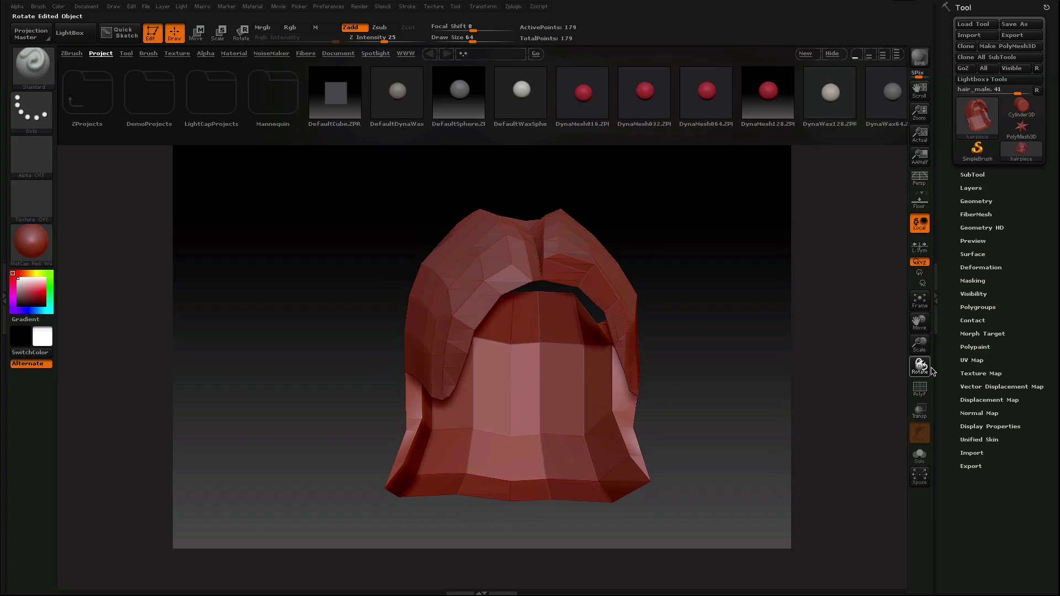
pyautogui.moveTo(887, 348); pyautogui.dragTo(905, 310)
pyautogui.moveTo(918, 370)
pyautogui.mouseDown()
pyautogui.moveTo(927, 361)
pyautogui.moveTo(928, 375)
pyautogui.moveTo(920, 365)
pyautogui.moveTo(912, 376)
pyautogui.moveTo(925, 362)
pyautogui.mouseUp()
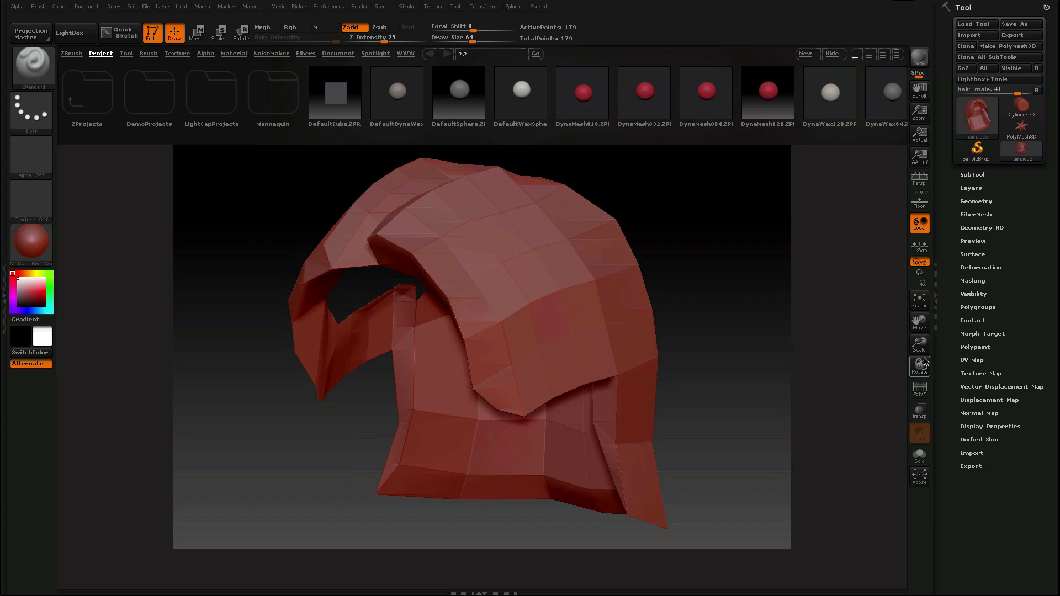
pyautogui.click(974, 205)
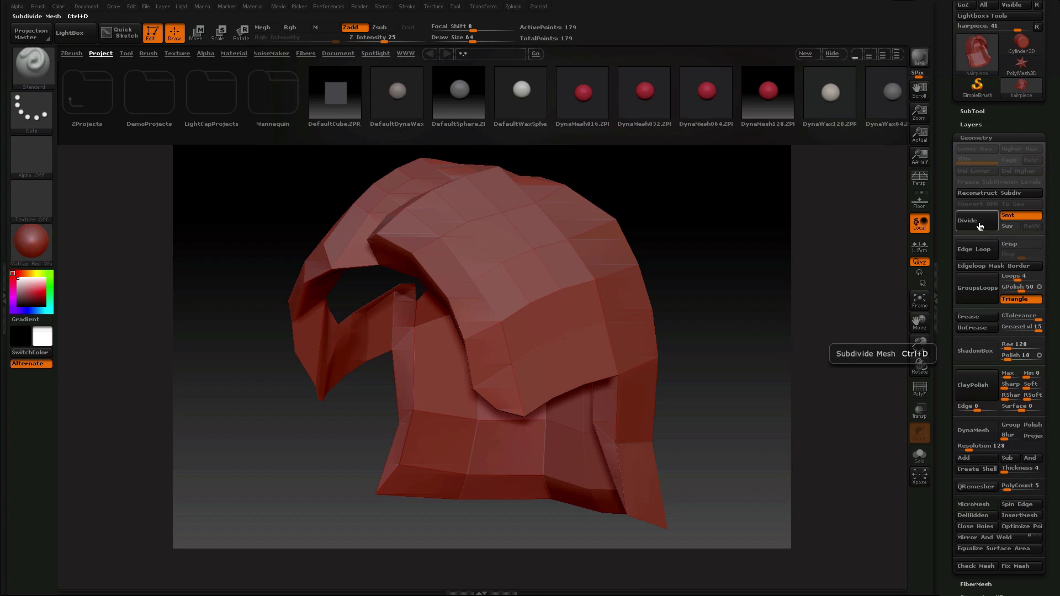
pyautogui.click(980, 227)
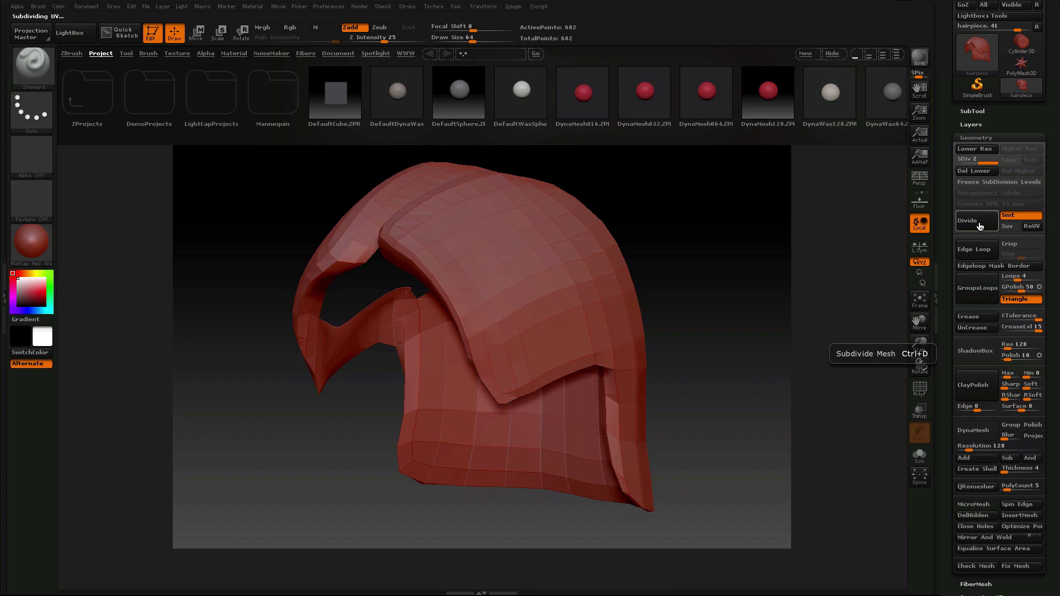
pyautogui.click(980, 226)
pyautogui.click(979, 226)
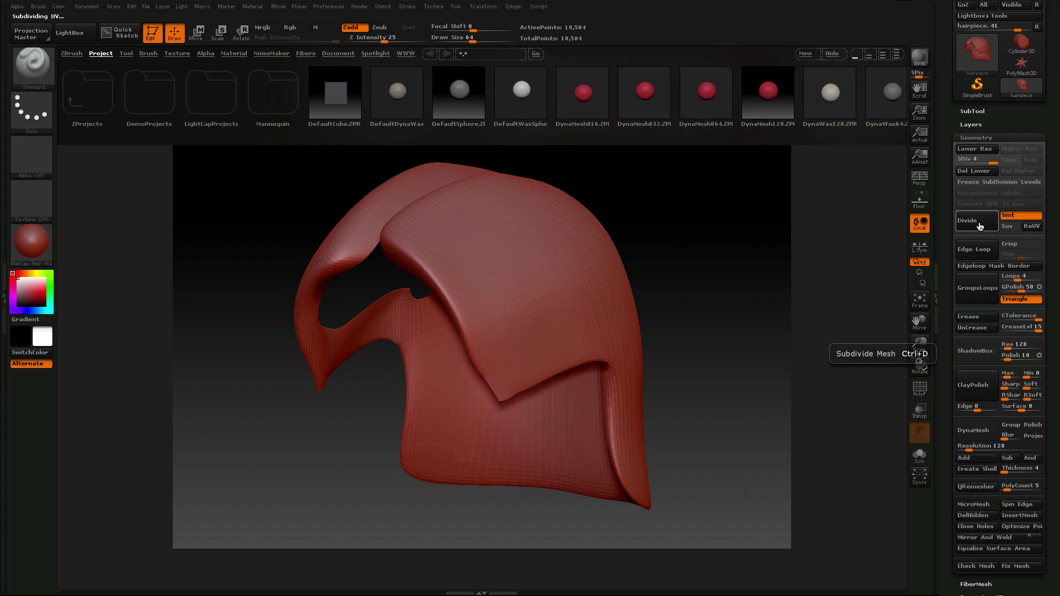
pyautogui.click(980, 226)
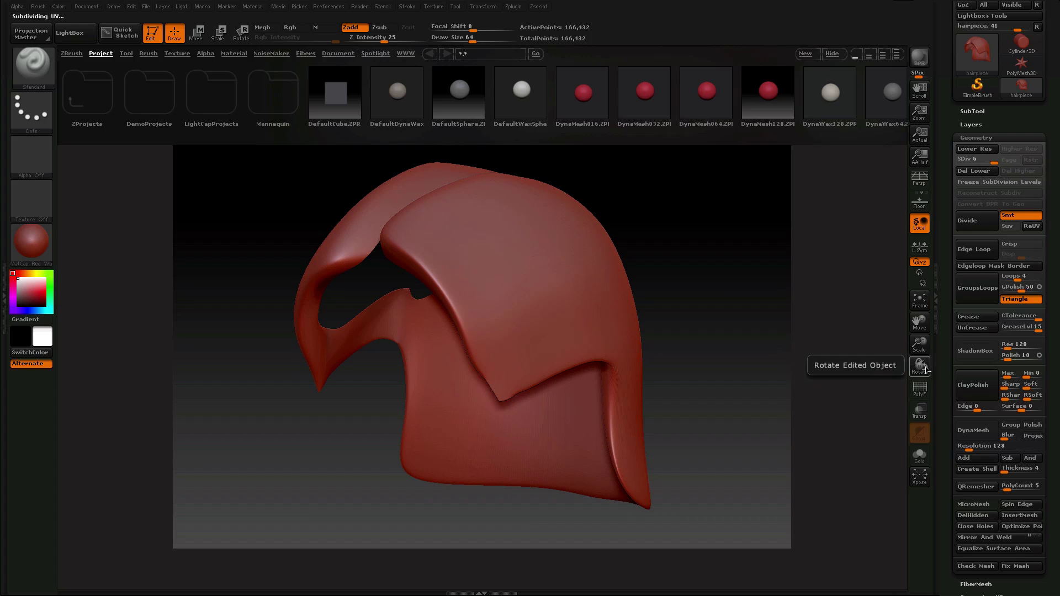
pyautogui.moveTo(919, 365)
pyautogui.mouseDown()
pyautogui.moveTo(945, 367)
pyautogui.moveTo(930, 363)
pyautogui.mouseUp()
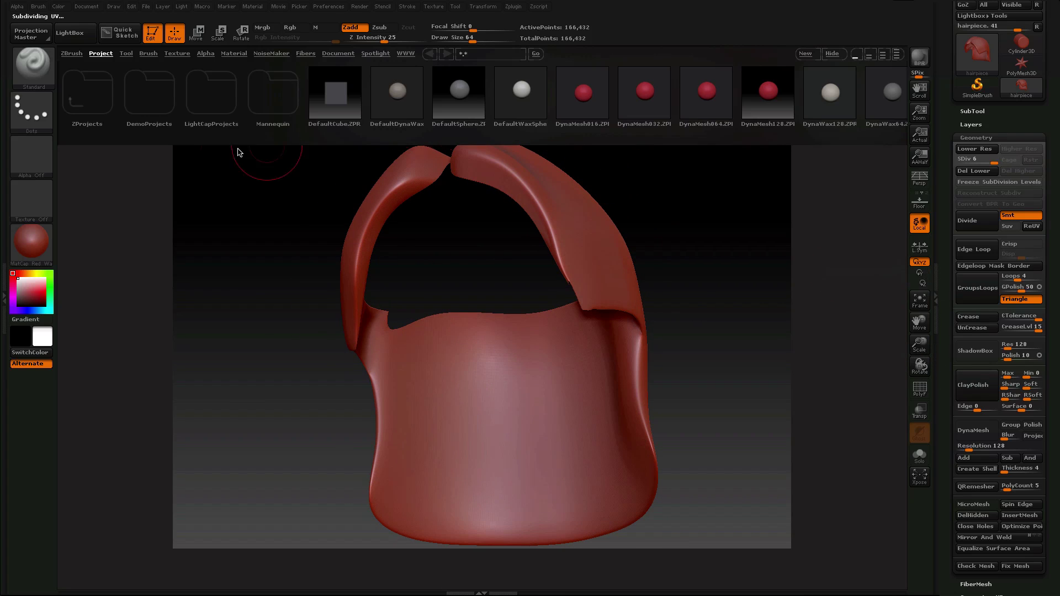
pyautogui.click(46, 79)
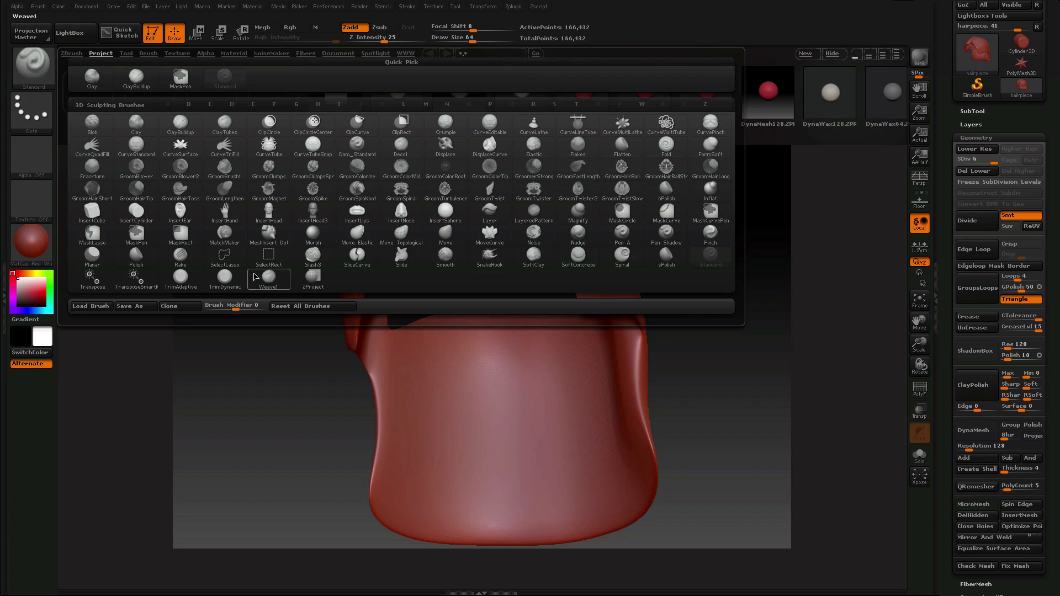
pyautogui.click(238, 267)
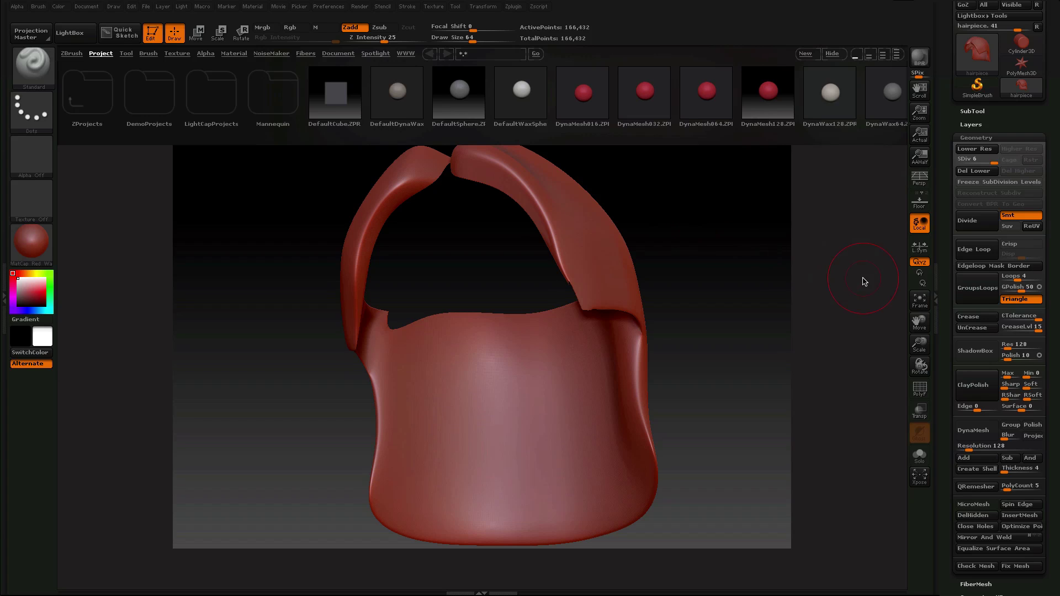
# Step: Choose the Rake brush, set its draw size to 30, and sculpt a vertical strand stroke down the middle of the back hair section
pyautogui.moveTo(919, 365); pyautogui.dragTo(928, 379)
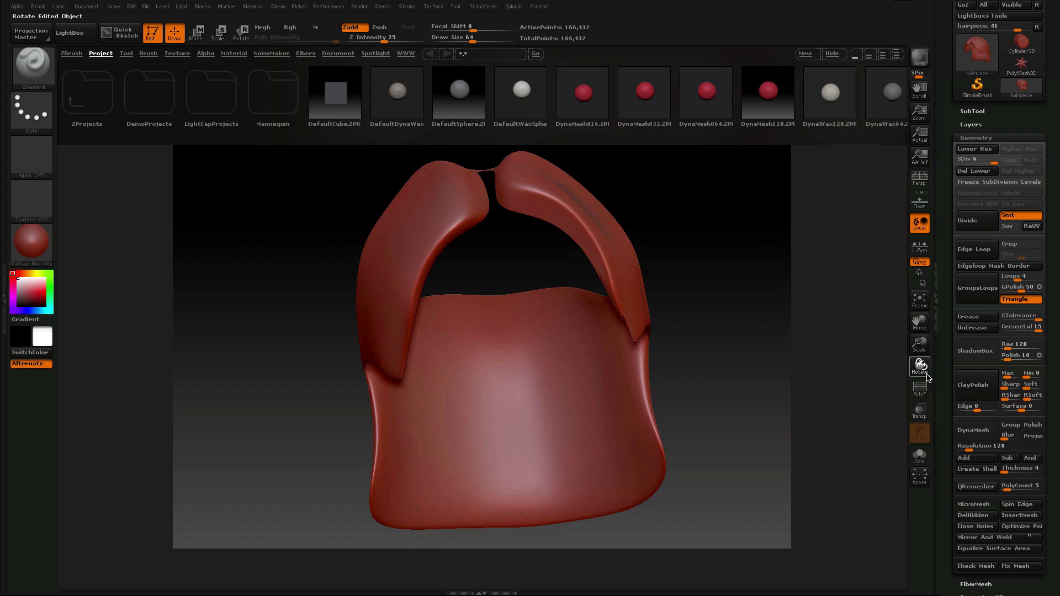
pyautogui.moveTo(927, 377)
pyautogui.mouseDown()
pyautogui.moveTo(951, 386)
pyautogui.moveTo(922, 362)
pyautogui.mouseUp()
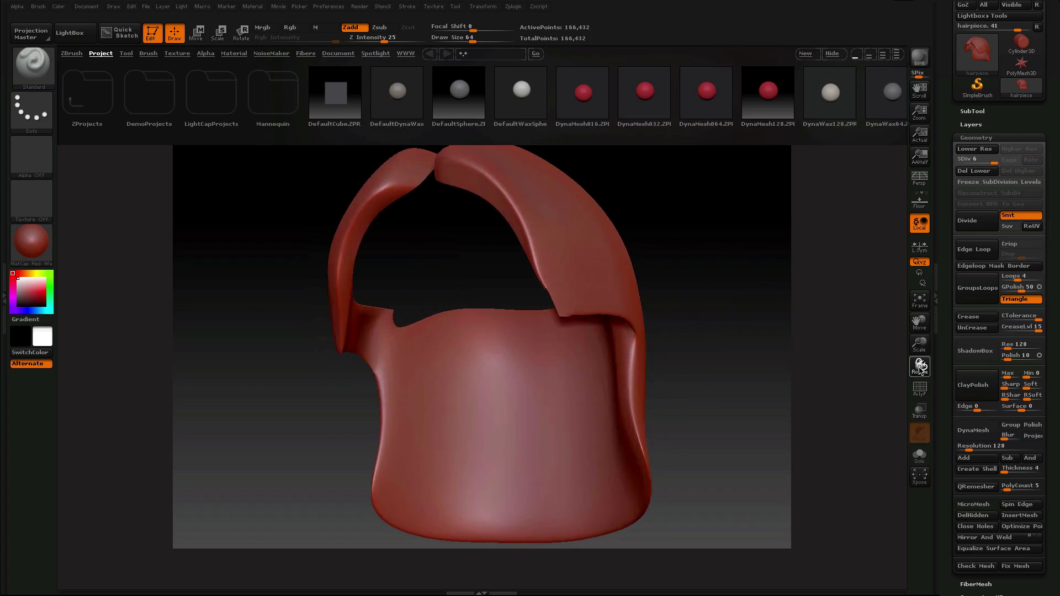
pyautogui.click(44, 67)
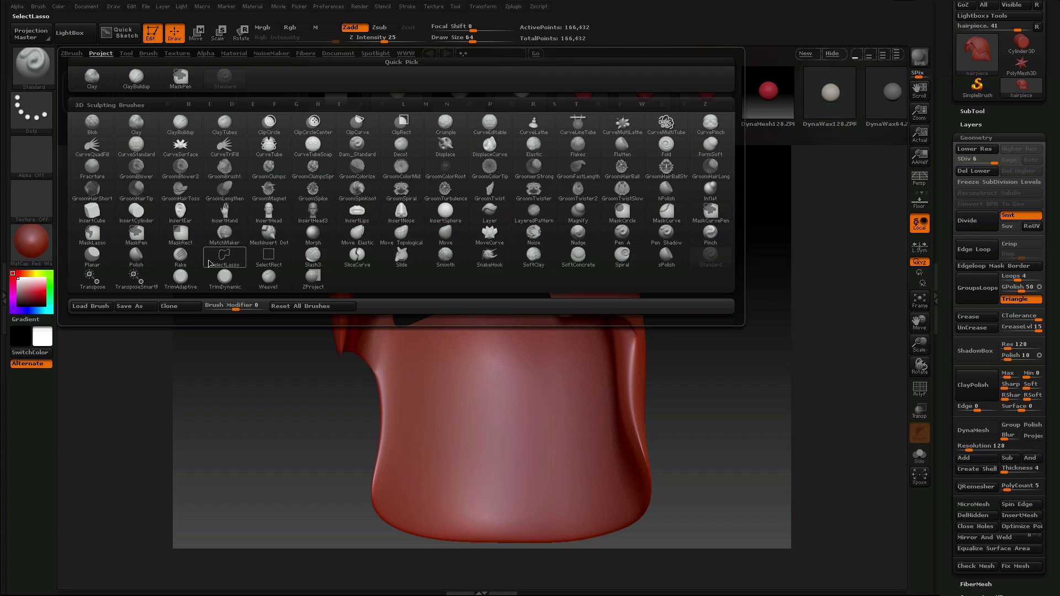
pyautogui.click(180, 255)
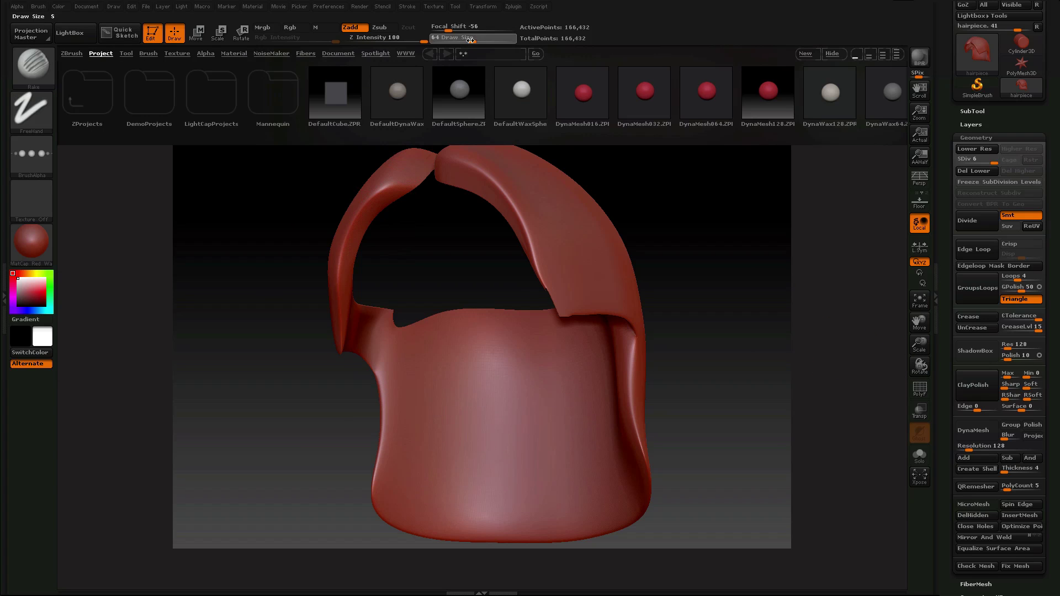
pyautogui.moveTo(472, 40); pyautogui.dragTo(462, 42)
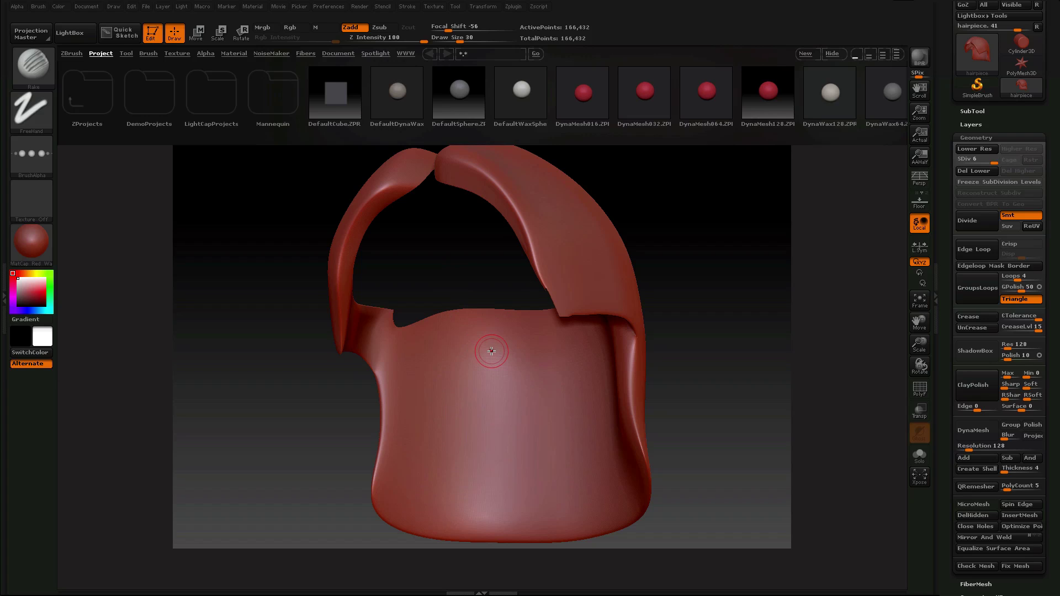
pyautogui.moveTo(488, 331); pyautogui.dragTo(498, 453)
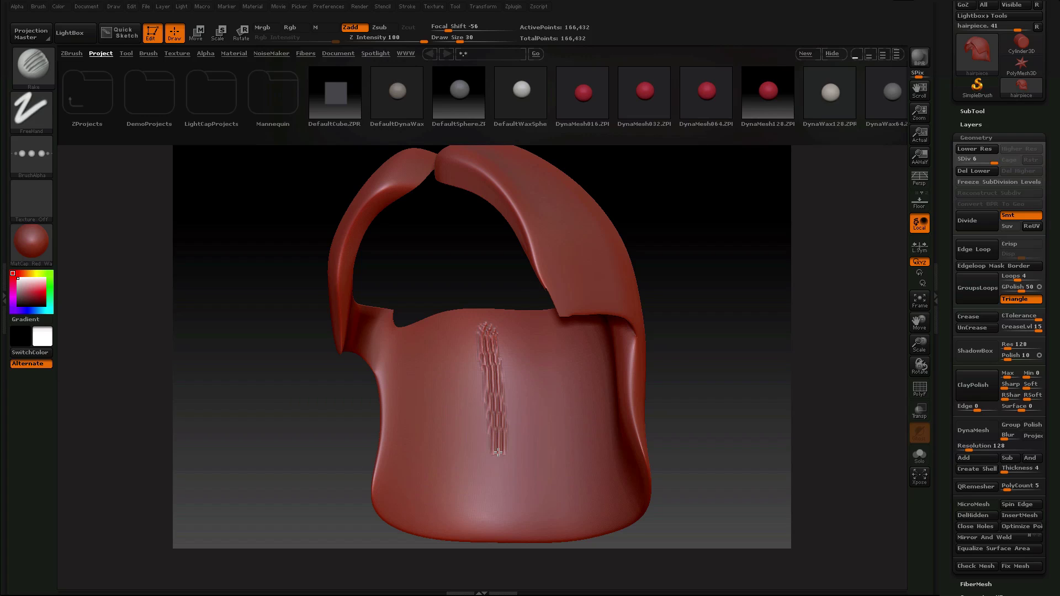
pyautogui.press('ctrl')
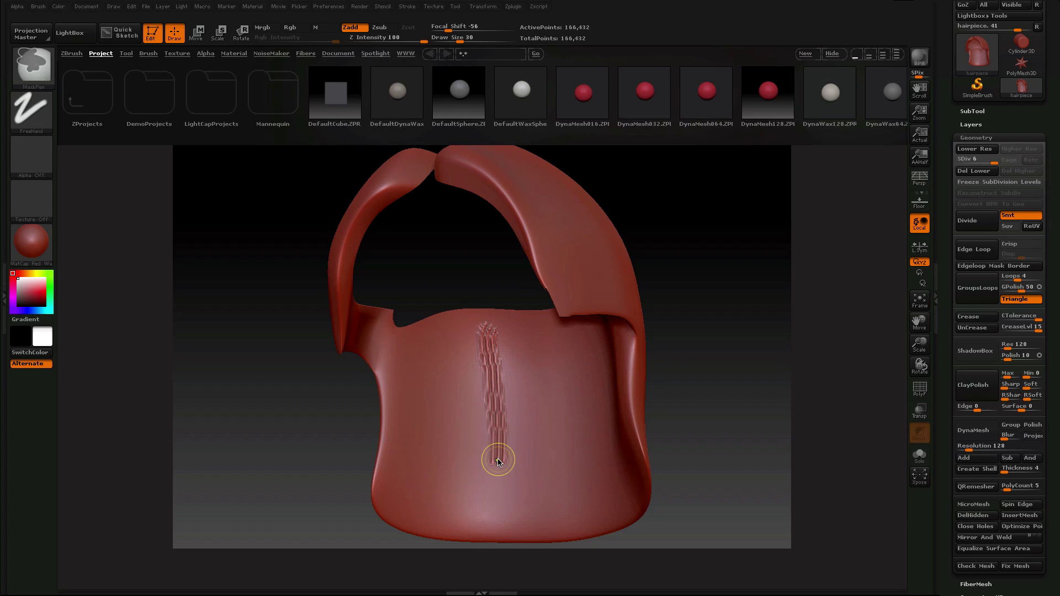
# Step: Undo the vertical strand strokes on the back hair section, leaving its surface smooth
pyautogui.hotkey('ctrl', 'z')
pyautogui.moveTo(500, 325); pyautogui.dragTo(510, 477)
pyautogui.hotkey('ctrl', 'z')
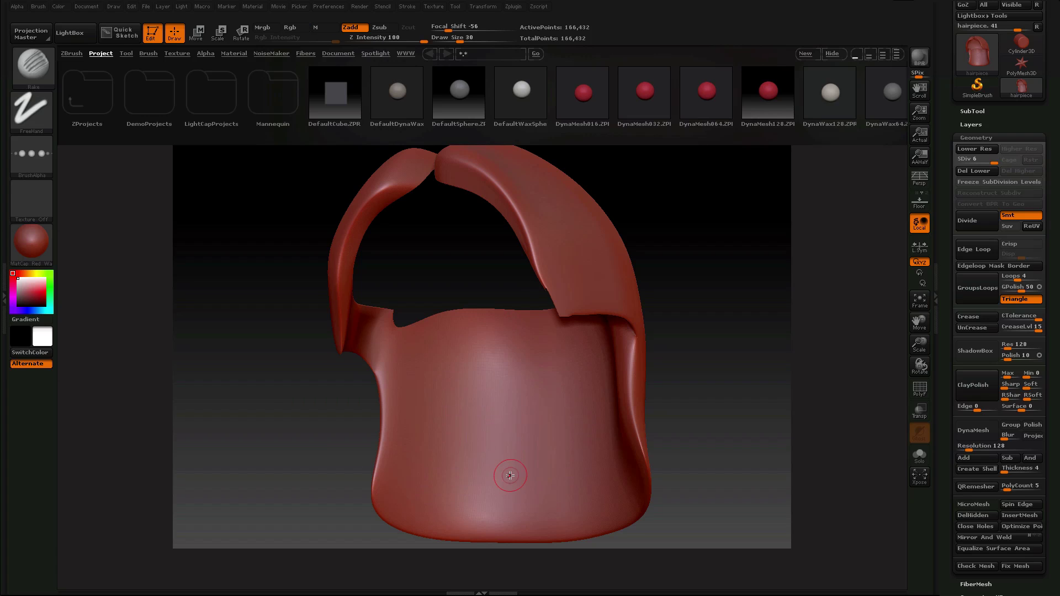
# Step: Try a Rake strand stroke down the narrow side band of the hairpiece at draw size 30
pyautogui.press('shift')
pyautogui.moveTo(919, 366); pyautogui.dragTo(883, 356)
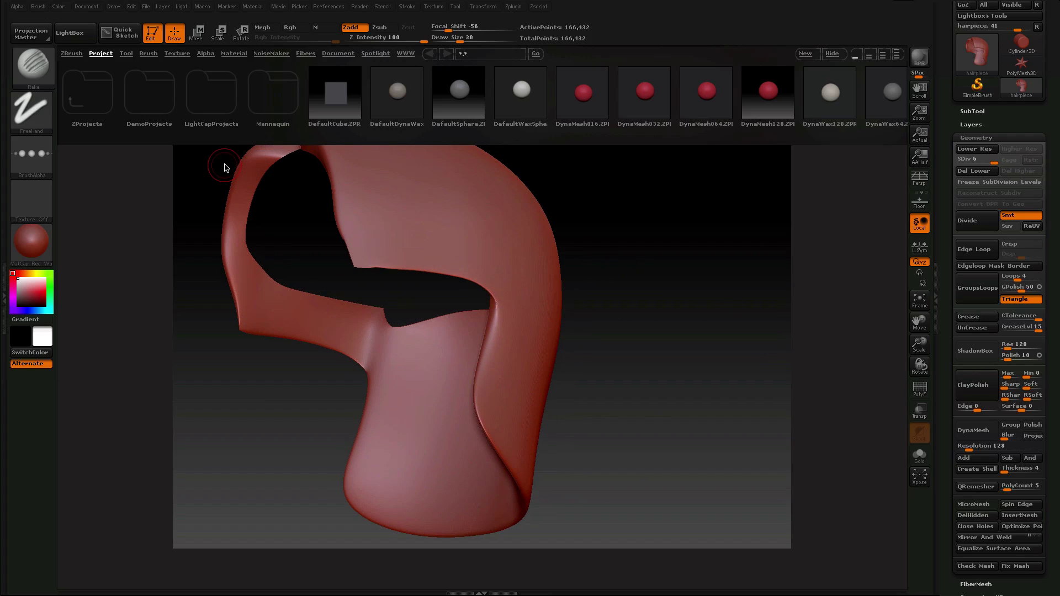
pyautogui.moveTo(266, 161)
pyautogui.mouseDown()
pyautogui.moveTo(243, 179)
pyautogui.moveTo(230, 254)
pyautogui.moveTo(254, 331)
pyautogui.mouseUp()
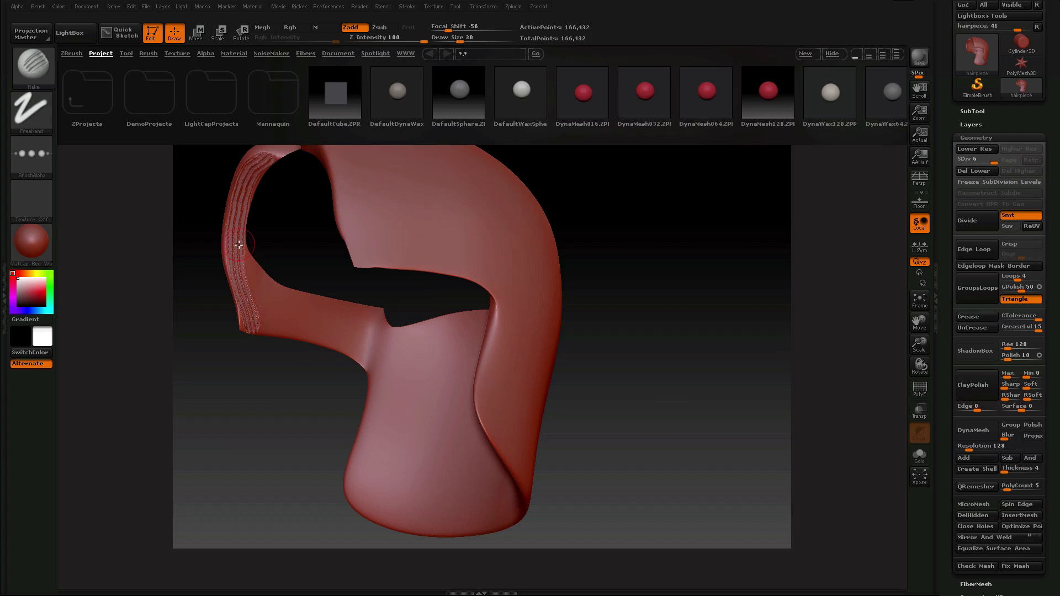
pyautogui.press('ctrl')
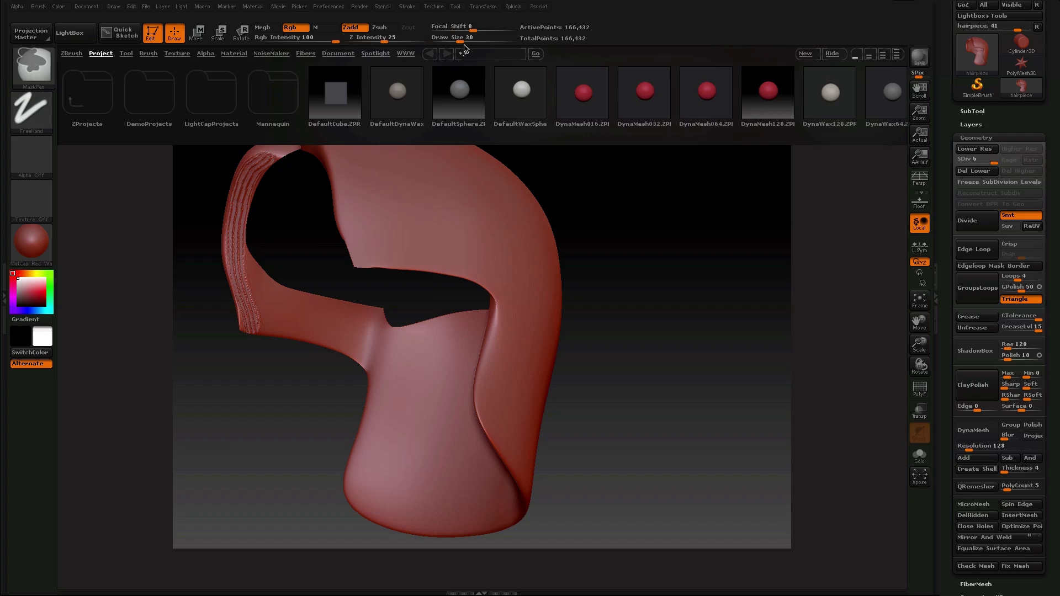
pyautogui.hotkey('ctrl', 'z')
# Step: Set the draw size to 12 and rake fine strands down the length of the narrow side band
pyautogui.moveTo(451, 44); pyautogui.dragTo(450, 43)
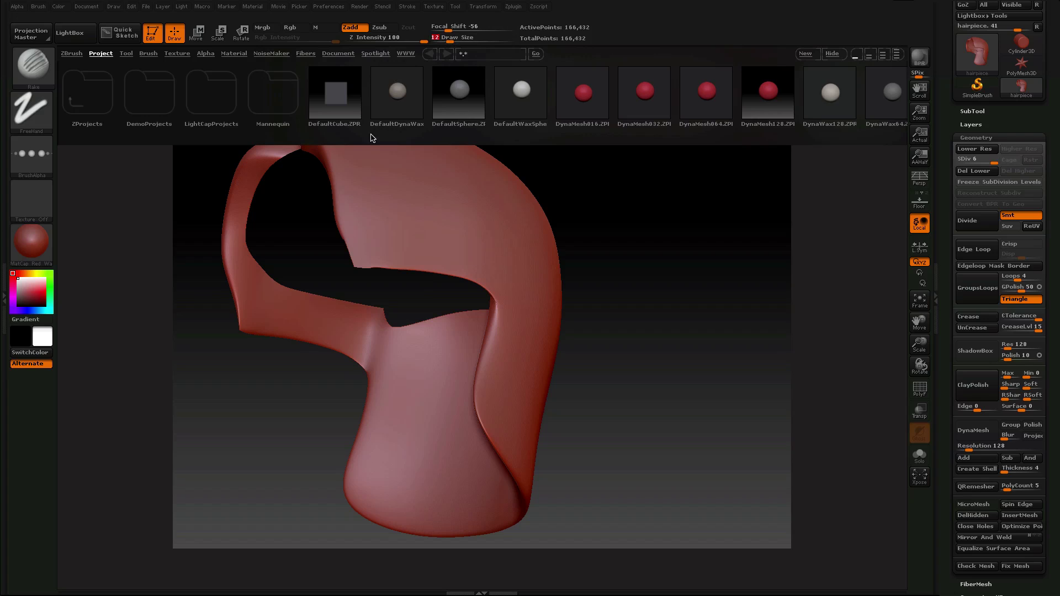
pyautogui.moveTo(255, 160)
pyautogui.mouseDown()
pyautogui.moveTo(237, 253)
pyautogui.moveTo(249, 333)
pyautogui.mouseUp()
pyautogui.moveTo(246, 163)
pyautogui.mouseDown()
pyautogui.moveTo(228, 248)
pyautogui.moveTo(249, 337)
pyautogui.mouseUp()
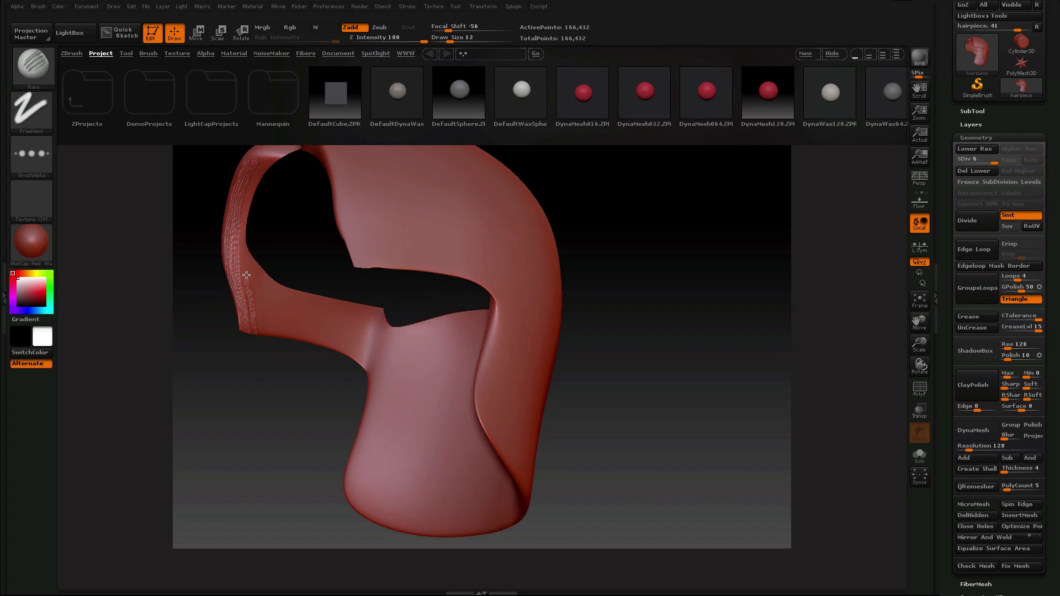
pyautogui.moveTo(245, 265); pyautogui.dragTo(251, 187)
# Step: Rake strands across the piece connecting the side band to the back hair section
pyautogui.moveTo(263, 274)
pyautogui.mouseDown()
pyautogui.moveTo(287, 336)
pyautogui.moveTo(277, 289)
pyautogui.mouseUp()
pyautogui.moveTo(319, 304); pyautogui.dragTo(314, 297)
pyautogui.moveTo(329, 301); pyautogui.dragTo(353, 361)
pyautogui.moveTo(337, 295)
pyautogui.mouseDown()
pyautogui.moveTo(364, 363)
pyautogui.moveTo(369, 309)
pyautogui.moveTo(366, 360)
pyautogui.mouseUp()
# Step: Rake long vertical strands down the back hair section along its edge next to the side band
pyautogui.moveTo(919, 366); pyautogui.dragTo(926, 366)
pyautogui.moveTo(348, 325); pyautogui.dragTo(348, 378)
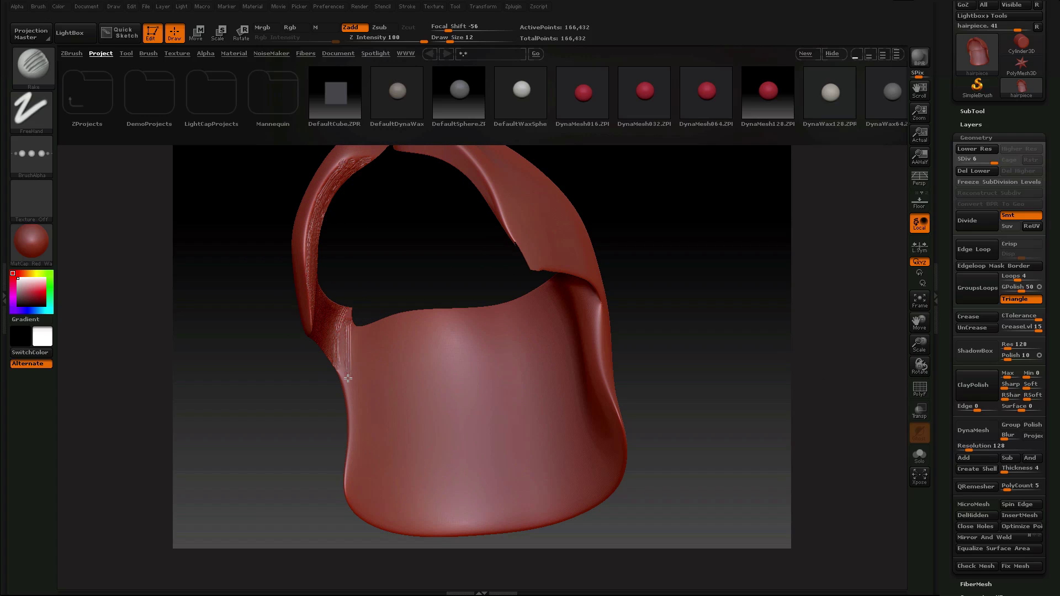
pyautogui.moveTo(348, 309); pyautogui.dragTo(360, 523)
pyautogui.moveTo(358, 408); pyautogui.dragTo(370, 521)
pyautogui.moveTo(372, 310); pyautogui.dragTo(373, 366)
pyautogui.moveTo(373, 466); pyautogui.dragTo(380, 528)
# Step: Rake strands over the visible face of the arched band, from its upper end to its lower tip
pyautogui.moveTo(919, 366); pyautogui.dragTo(933, 382)
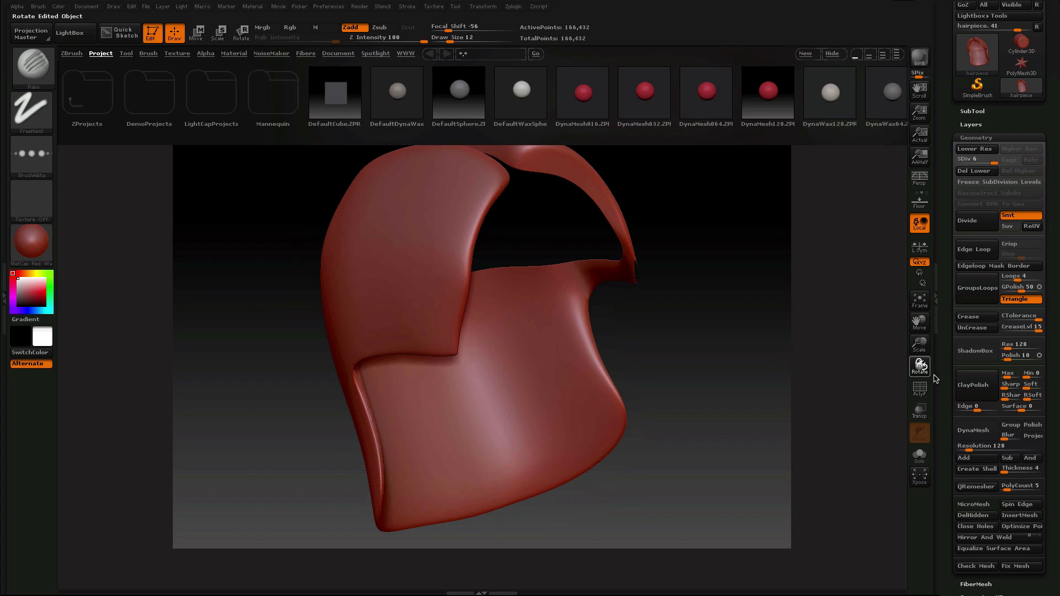
pyautogui.moveTo(629, 250)
pyautogui.mouseDown()
pyautogui.moveTo(586, 186)
pyautogui.moveTo(554, 161)
pyautogui.moveTo(524, 163)
pyautogui.moveTo(589, 192)
pyautogui.mouseUp()
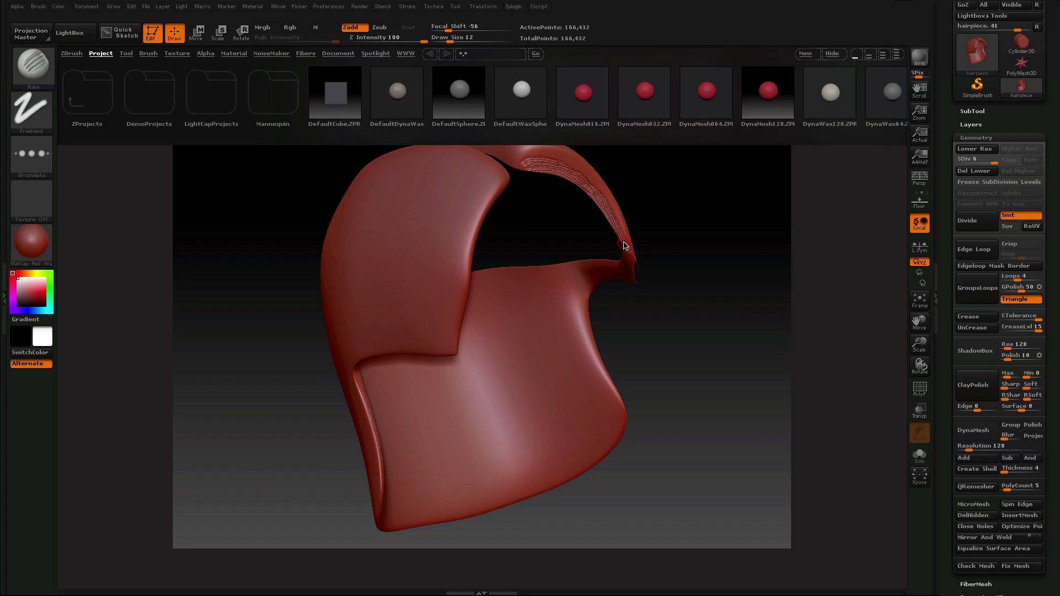
pyautogui.moveTo(524, 159)
pyautogui.mouseDown()
pyautogui.moveTo(568, 159)
pyautogui.moveTo(621, 214)
pyautogui.mouseUp()
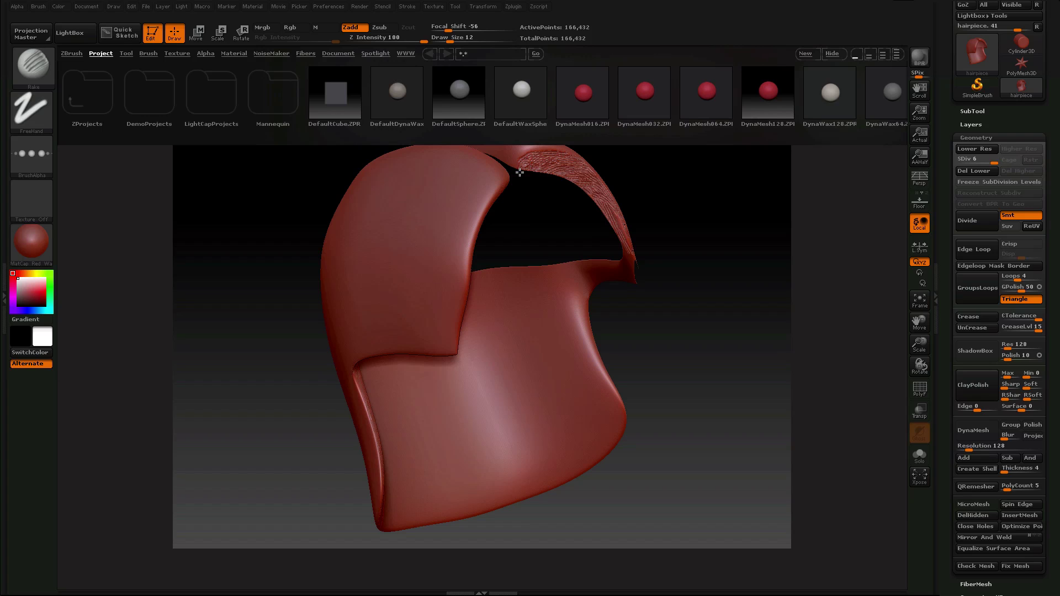
# Step: Rake strands along the edge of the narrow slit between the two top hair sections
pyautogui.moveTo(926, 361); pyautogui.dragTo(921, 370)
pyautogui.moveTo(919, 317); pyautogui.dragTo(922, 342)
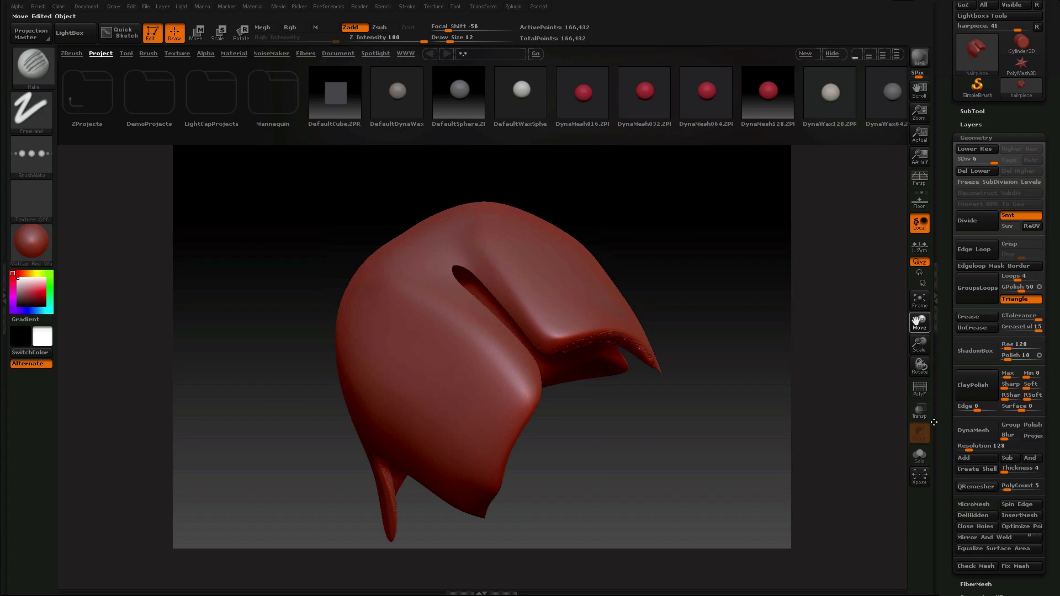
pyautogui.moveTo(478, 260)
pyautogui.mouseDown()
pyautogui.moveTo(465, 268)
pyautogui.moveTo(505, 286)
pyautogui.moveTo(546, 355)
pyautogui.mouseUp()
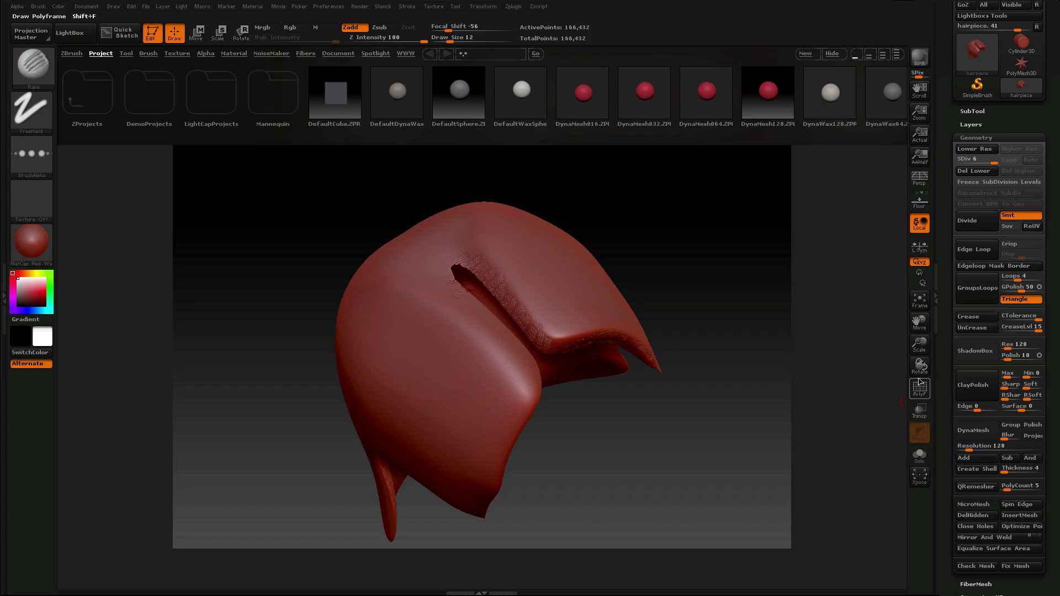
# Step: Rake horizontal strands along the lower edge of the large hair section beside the slit
pyautogui.moveTo(921, 374); pyautogui.dragTo(870, 324)
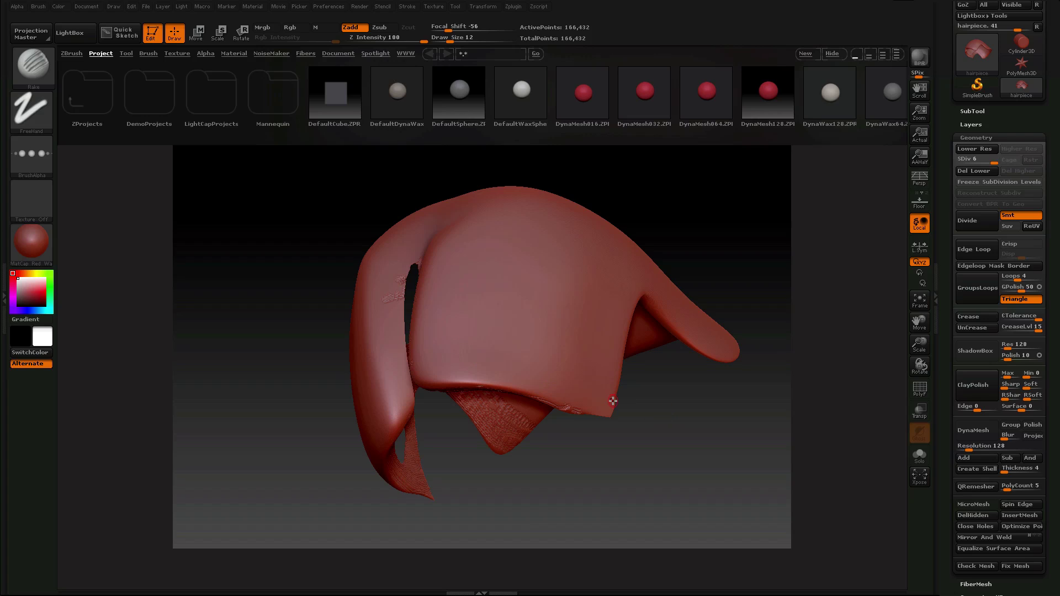
pyautogui.moveTo(613, 400); pyautogui.dragTo(403, 363)
pyautogui.moveTo(582, 409)
pyautogui.mouseDown()
pyautogui.moveTo(514, 387)
pyautogui.moveTo(411, 383)
pyautogui.mouseUp()
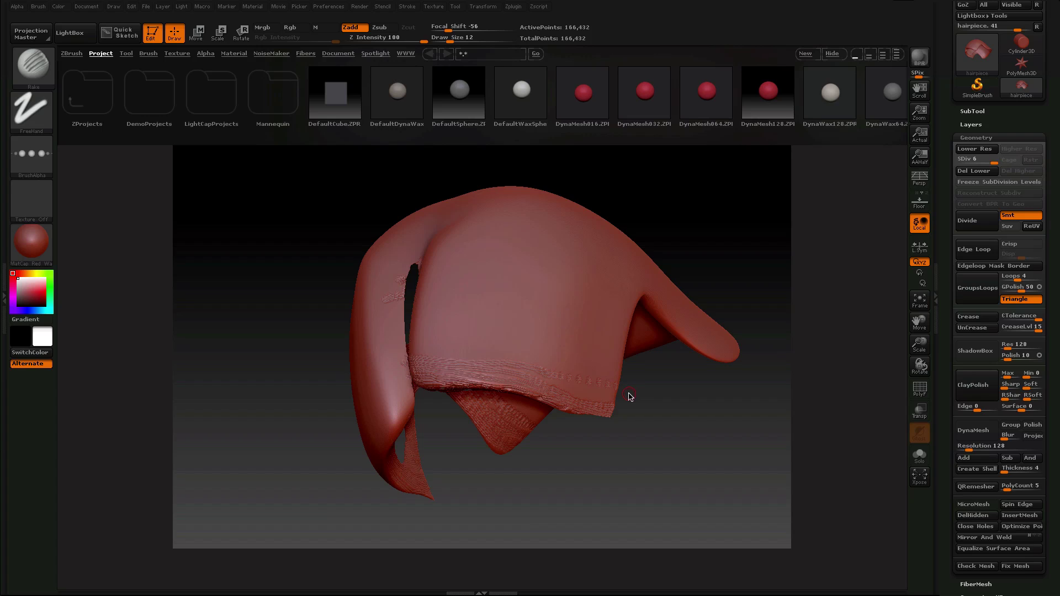
pyautogui.keyDown('alt'); pyautogui.moveTo(628, 396); pyautogui.dragTo(561, 385); pyautogui.keyUp('alt')
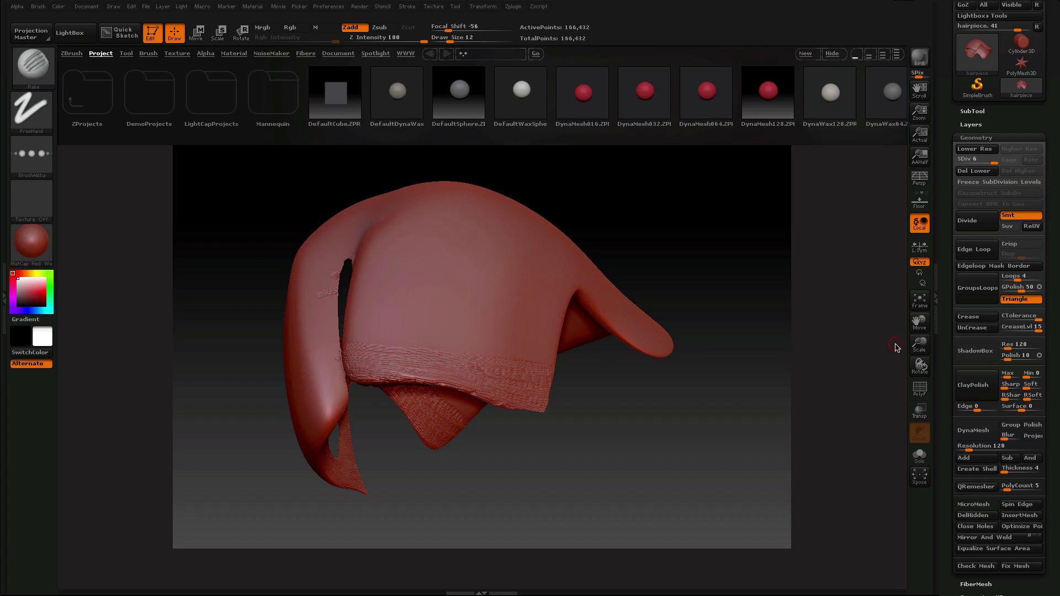
pyautogui.moveTo(919, 365); pyautogui.dragTo(928, 342)
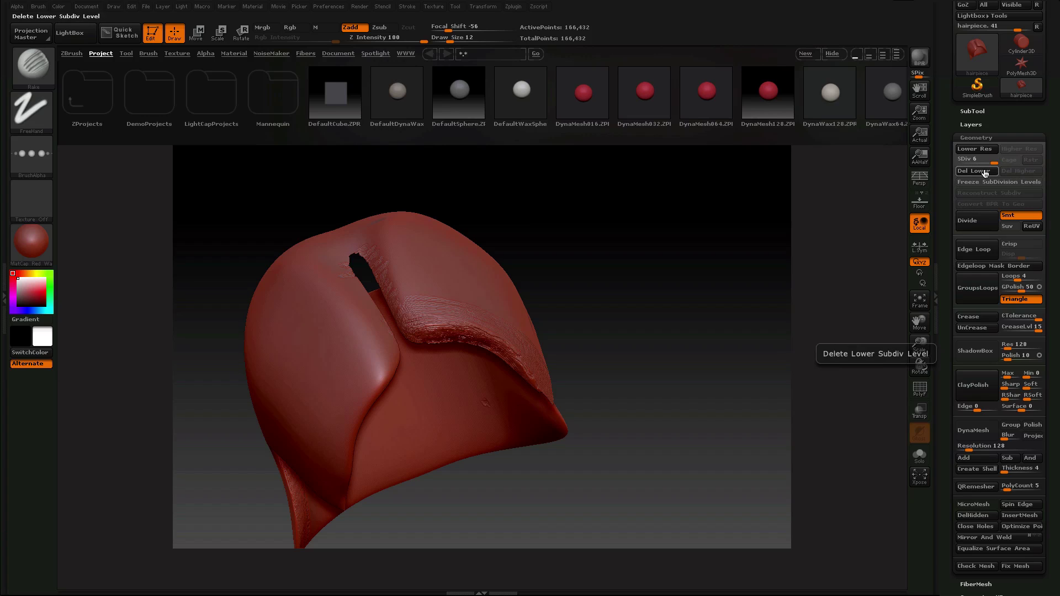
# Step: Subdivide the hairpiece to level 7, then make subdivision level 6 the active one
pyautogui.click(971, 150)
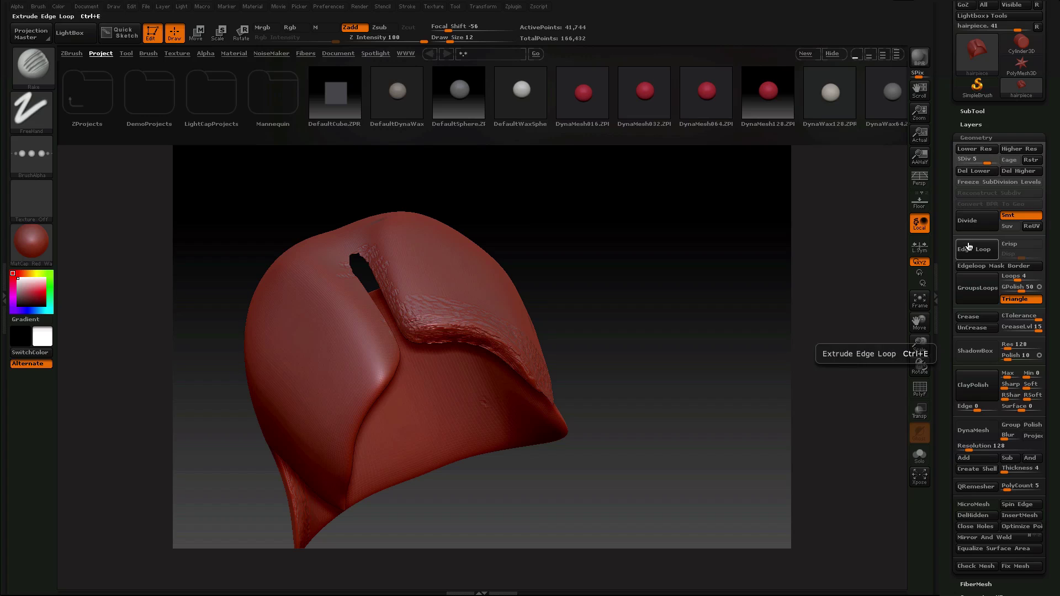
pyautogui.moveTo(919, 366)
pyautogui.mouseDown()
pyautogui.moveTo(914, 386)
pyautogui.moveTo(925, 357)
pyautogui.moveTo(903, 366)
pyautogui.moveTo(908, 347)
pyautogui.moveTo(930, 363)
pyautogui.moveTo(921, 389)
pyautogui.moveTo(921, 365)
pyautogui.mouseUp()
pyautogui.click(1015, 152)
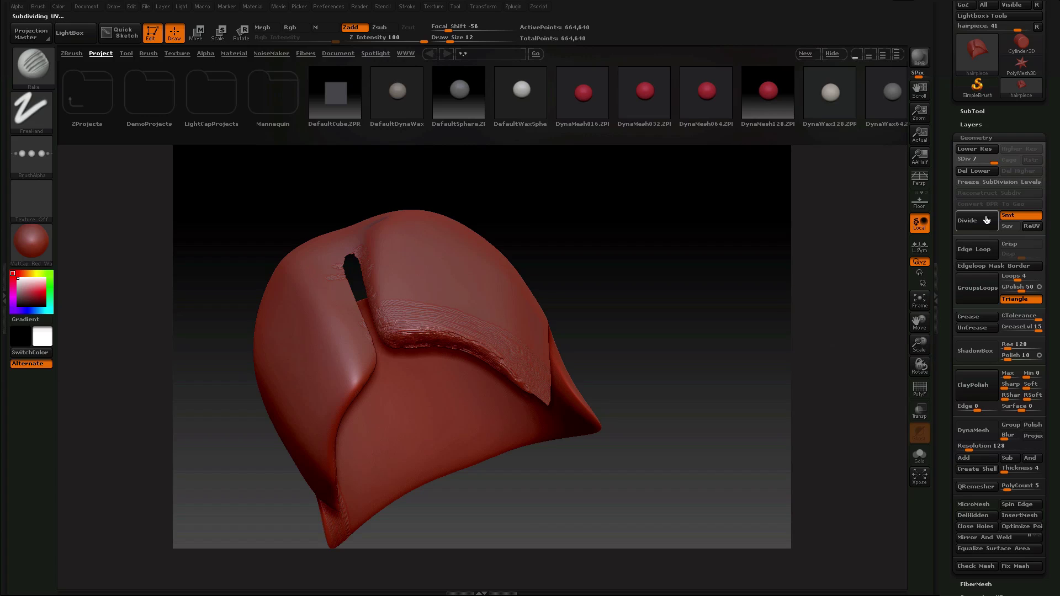
pyautogui.click(969, 151)
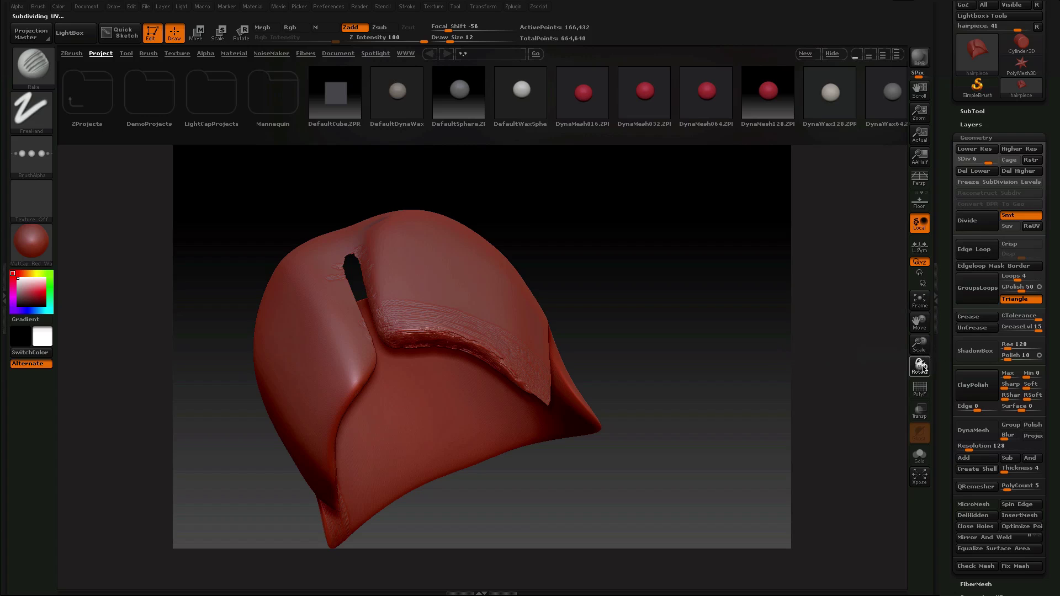
pyautogui.moveTo(920, 365); pyautogui.dragTo(917, 369)
# Step: Create a tangent normal map for the hairpiece with Adaptive on and SmoothUV off
pyautogui.click(976, 138)
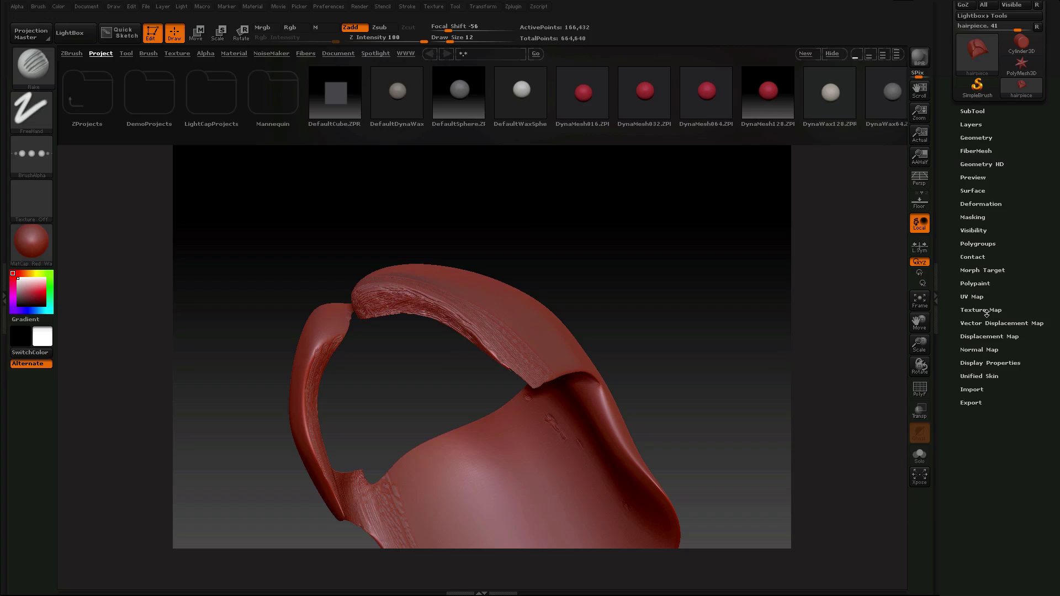
pyautogui.click(982, 350)
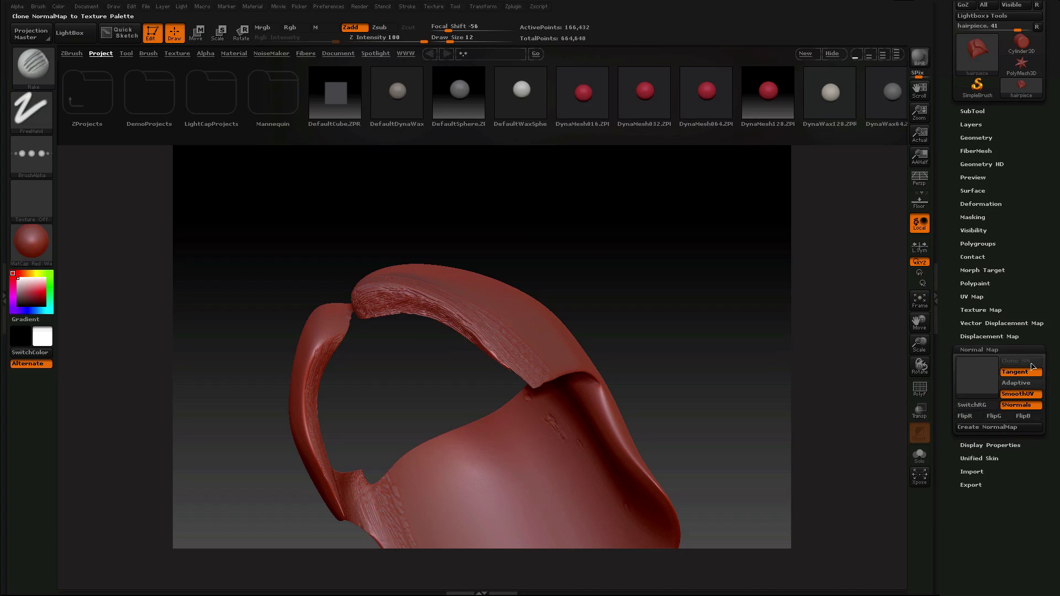
pyautogui.click(1016, 383)
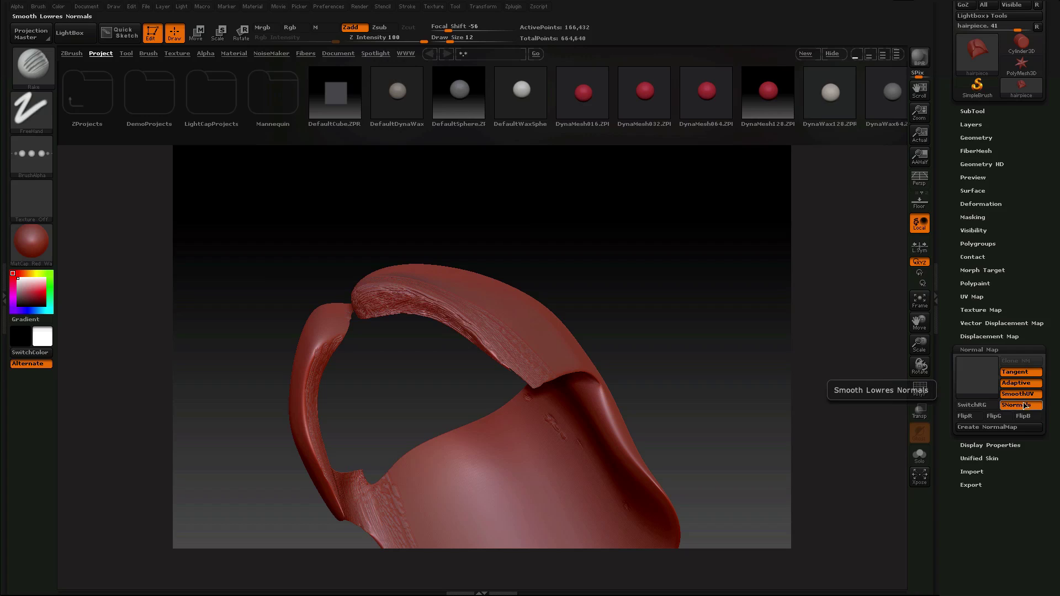
pyautogui.click(1022, 395)
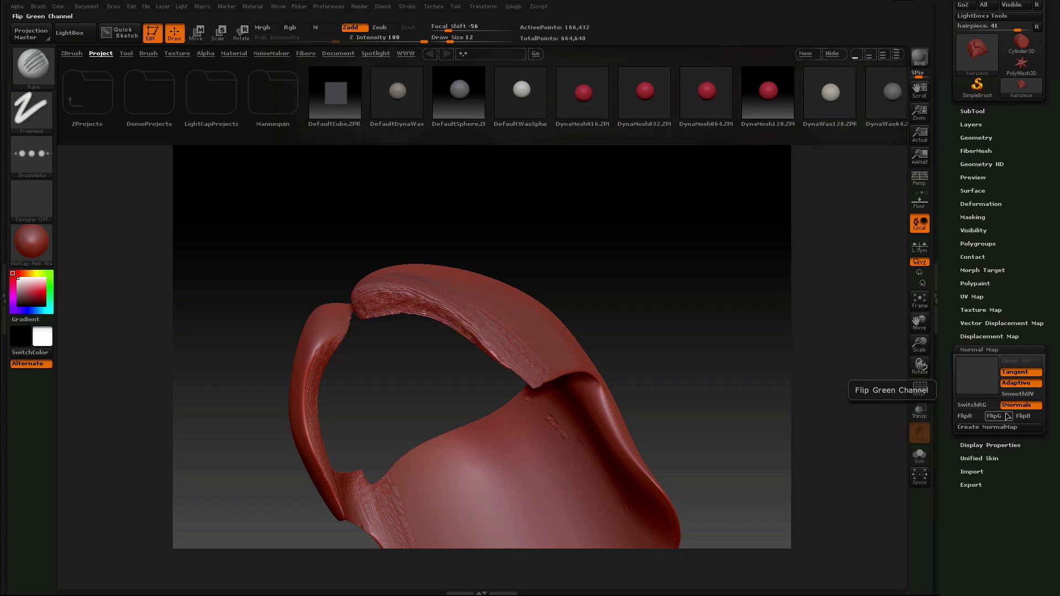
pyautogui.click(973, 428)
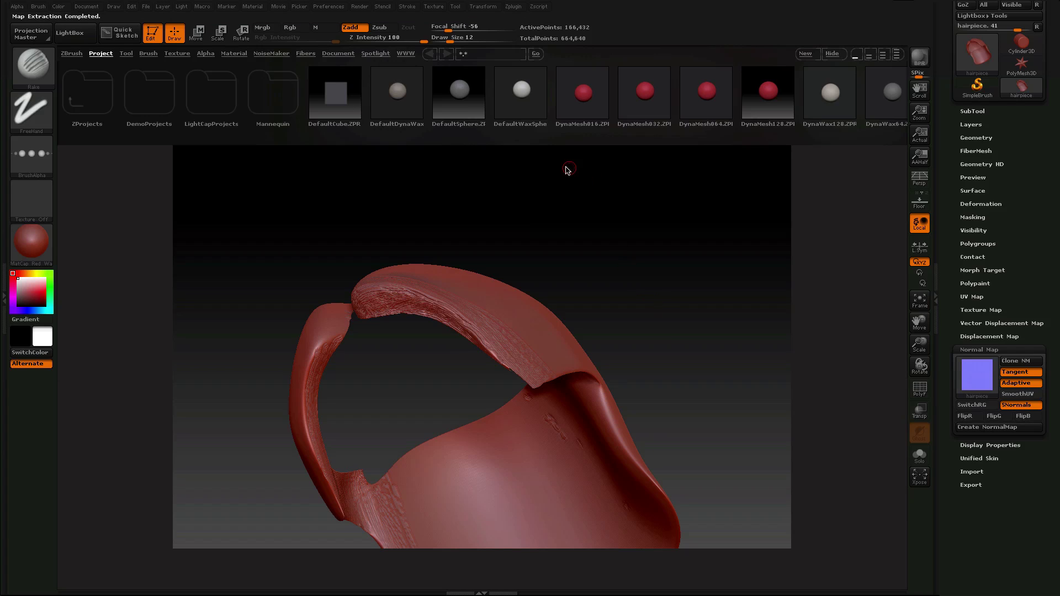
# Step: Clone the hairpiece normal map to the texture palette and check it among the textures
pyautogui.moveTo(976, 382)
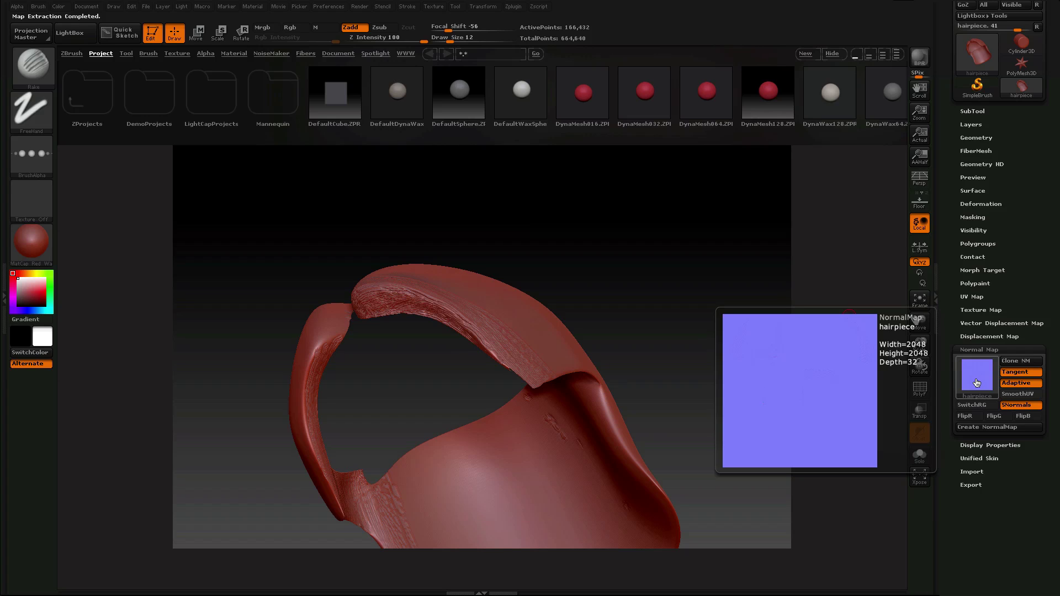
pyautogui.click(976, 382)
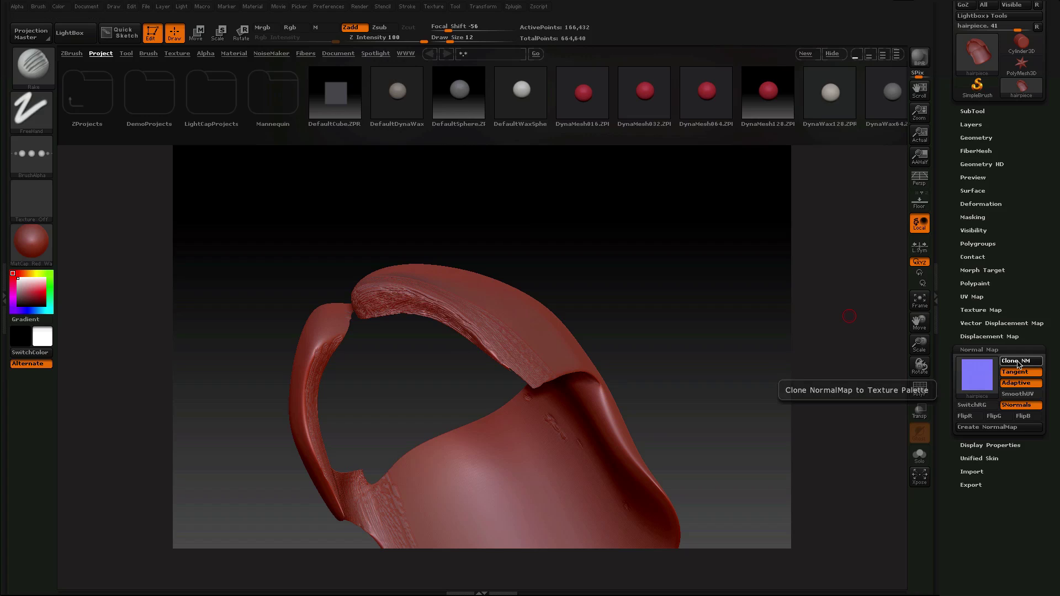
pyautogui.click(1018, 363)
pyautogui.moveTo(41, 197)
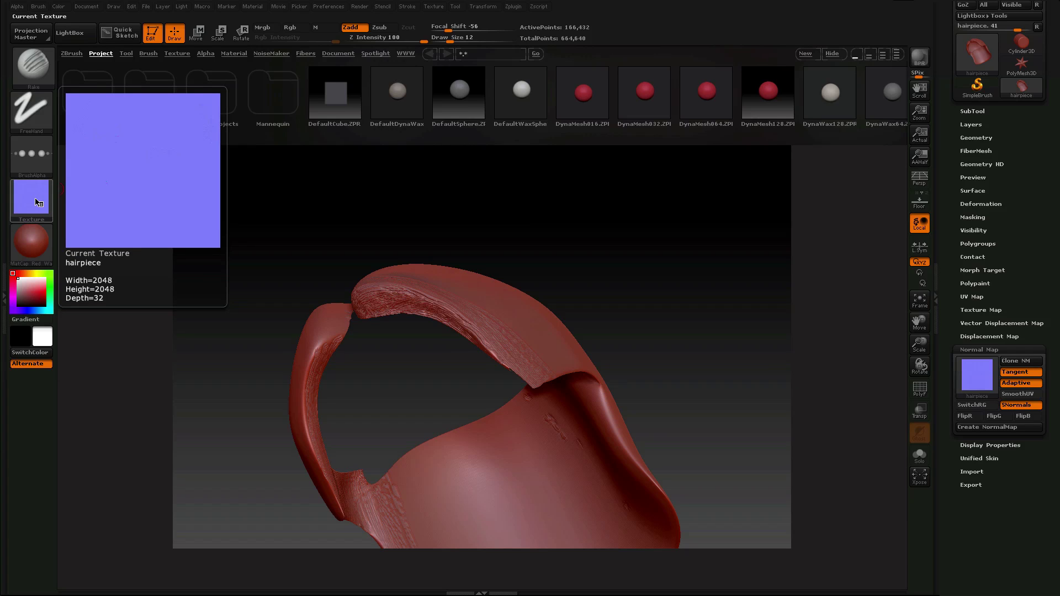
pyautogui.click(433, 7)
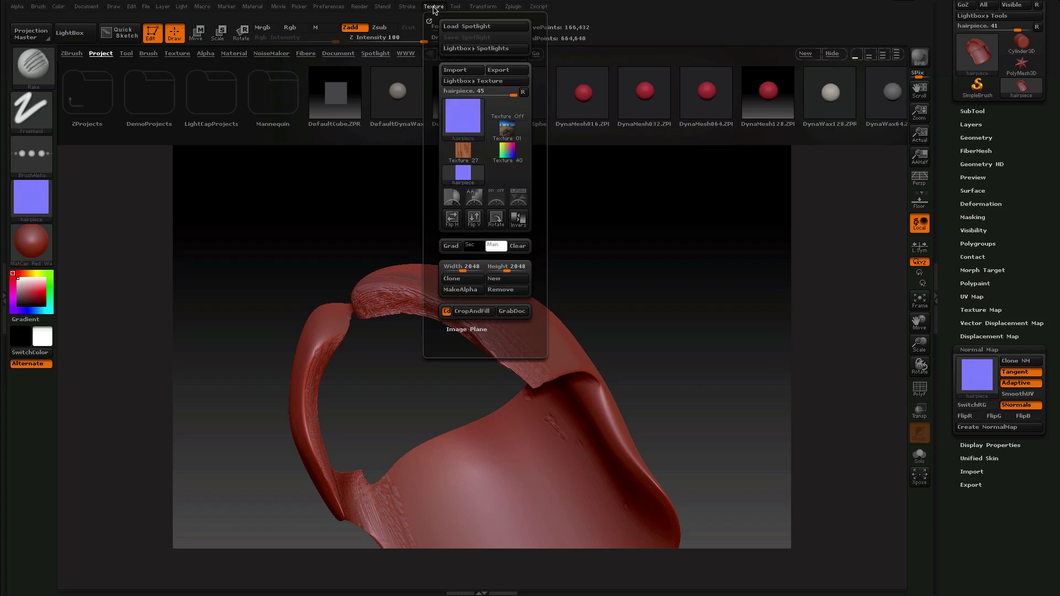
pyautogui.moveTo(452, 115)
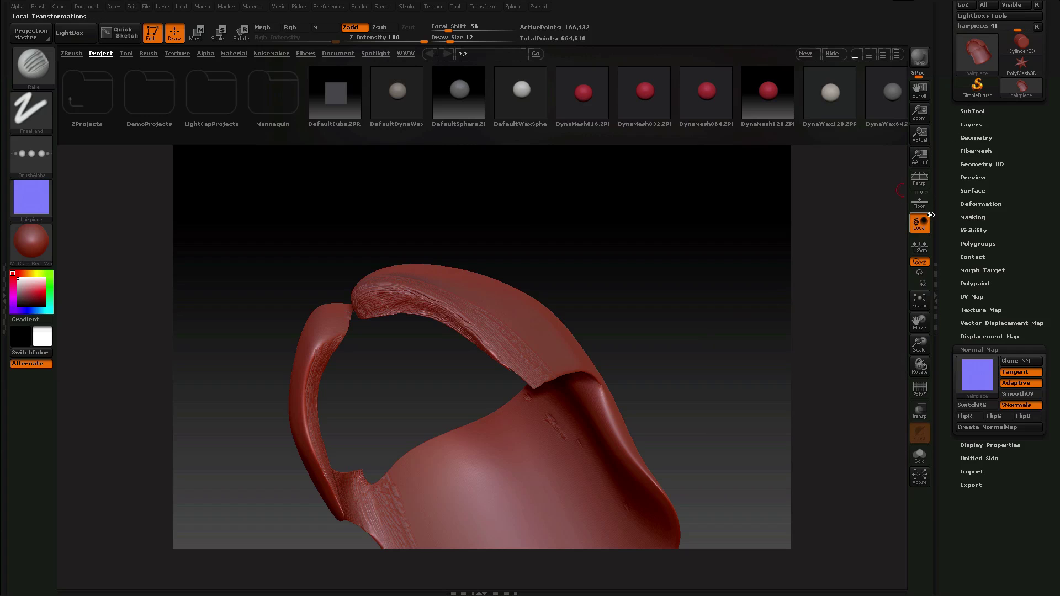
# Step: Lower the hairpiece to subdivision level 5 and create its normal map again
pyautogui.click(987, 138)
pyautogui.click(987, 150)
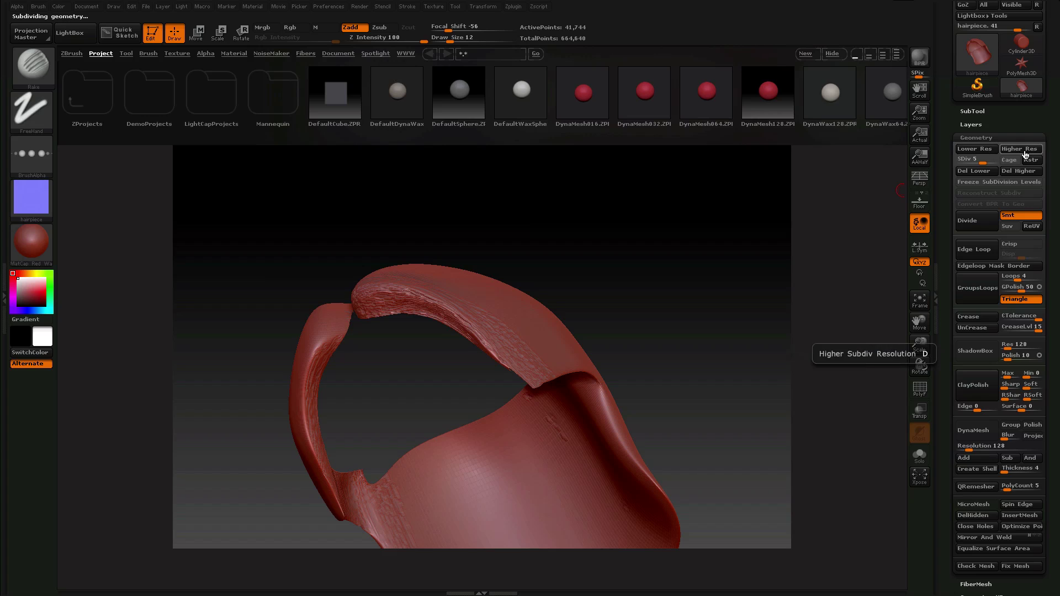
pyautogui.click(975, 137)
pyautogui.click(978, 350)
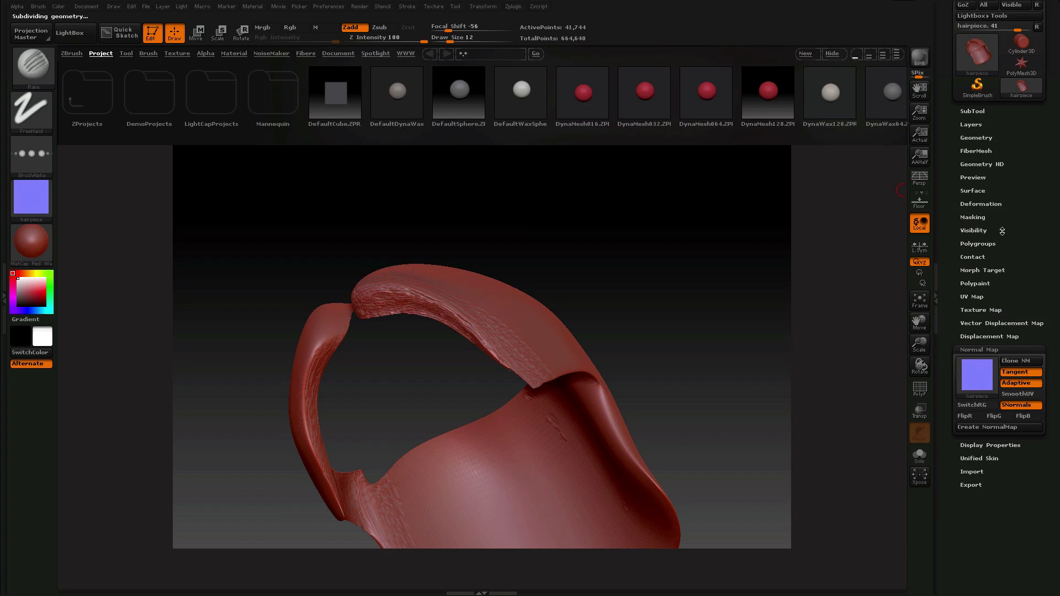
pyautogui.click(994, 427)
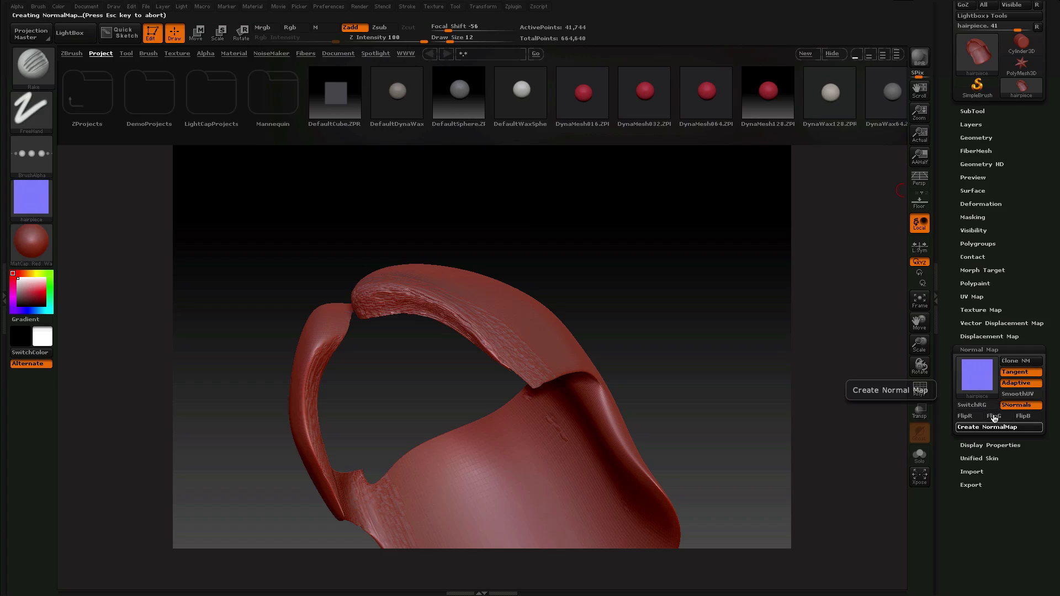
# Step: Inspect the preview of the regenerated hairpiece normal map for strand detail
pyautogui.moveTo(981, 388)
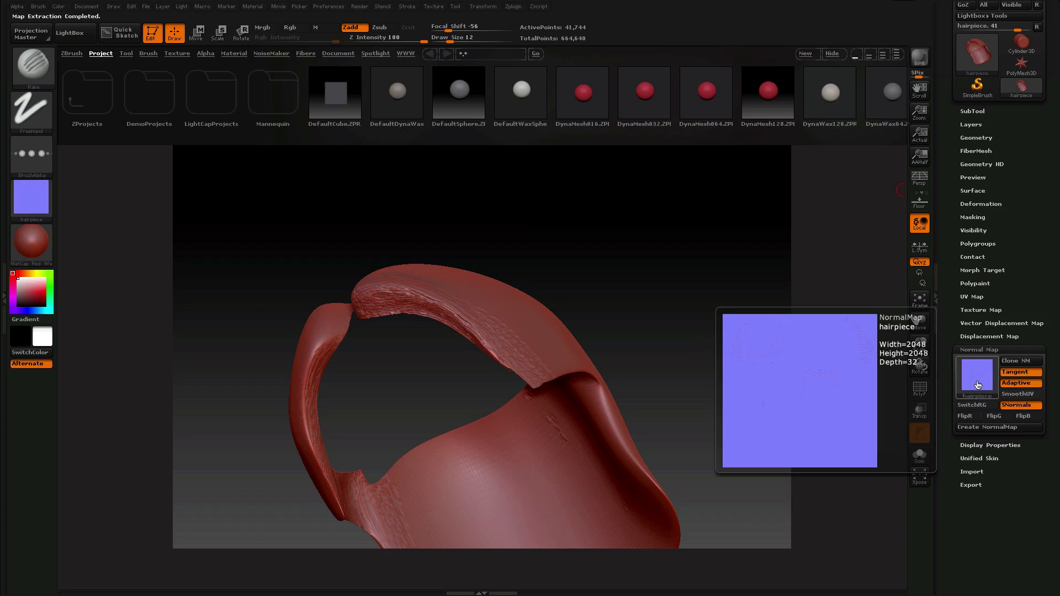
pyautogui.click(977, 385)
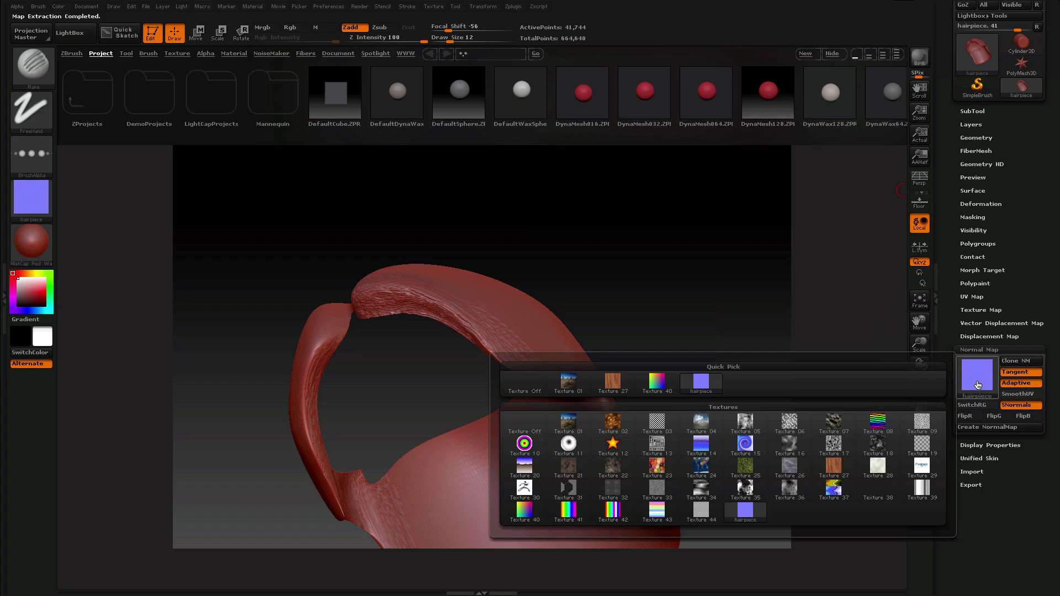
pyautogui.moveTo(978, 385)
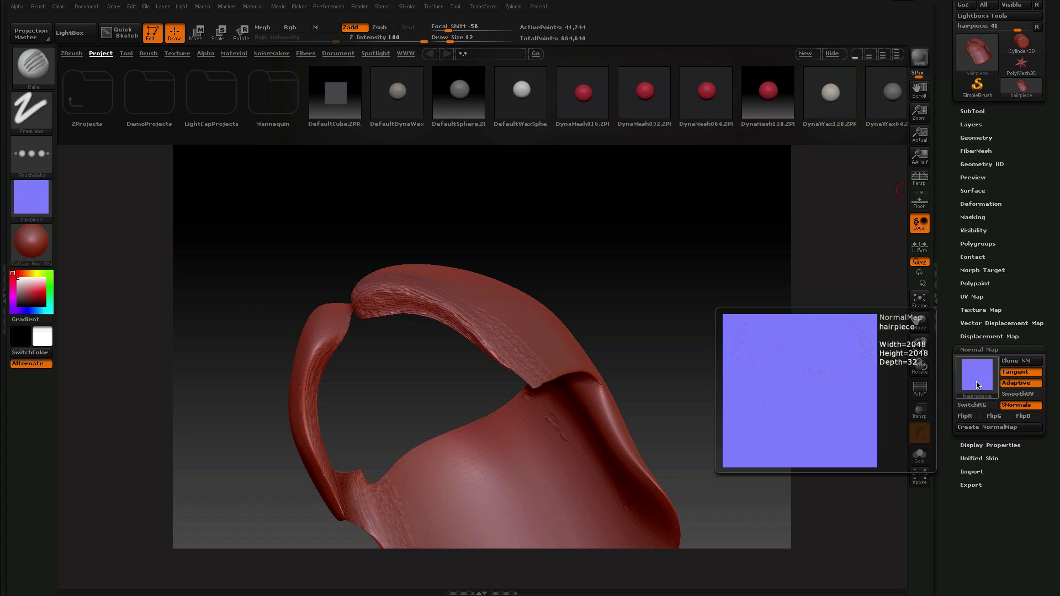
# Step: Clone the regenerated hairpiece normal map to the texture palette and check it as the current texture
pyautogui.click(982, 373)
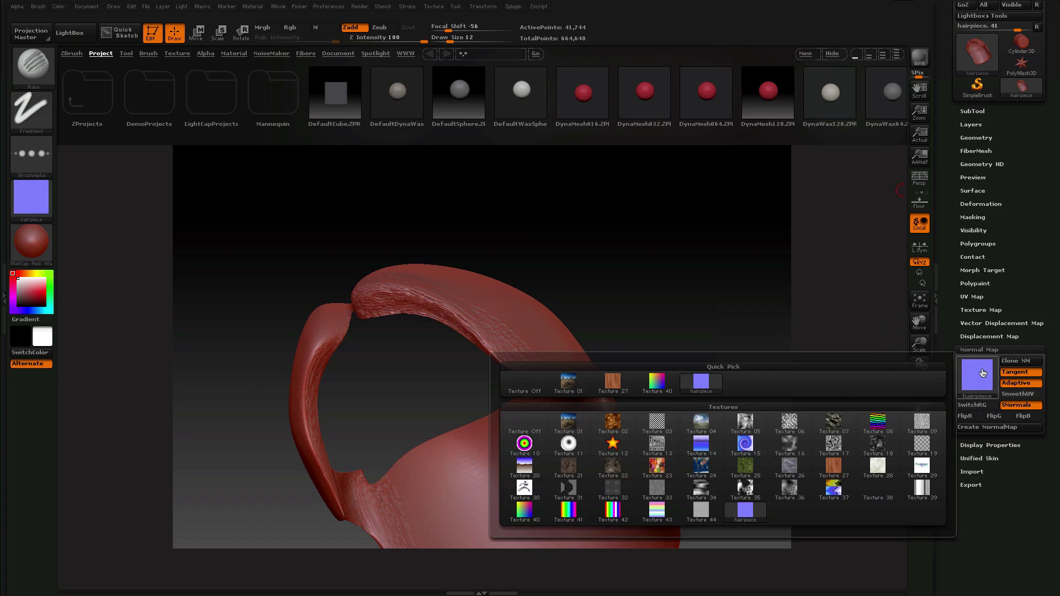
pyautogui.click(981, 373)
pyautogui.click(980, 374)
pyautogui.click(980, 374)
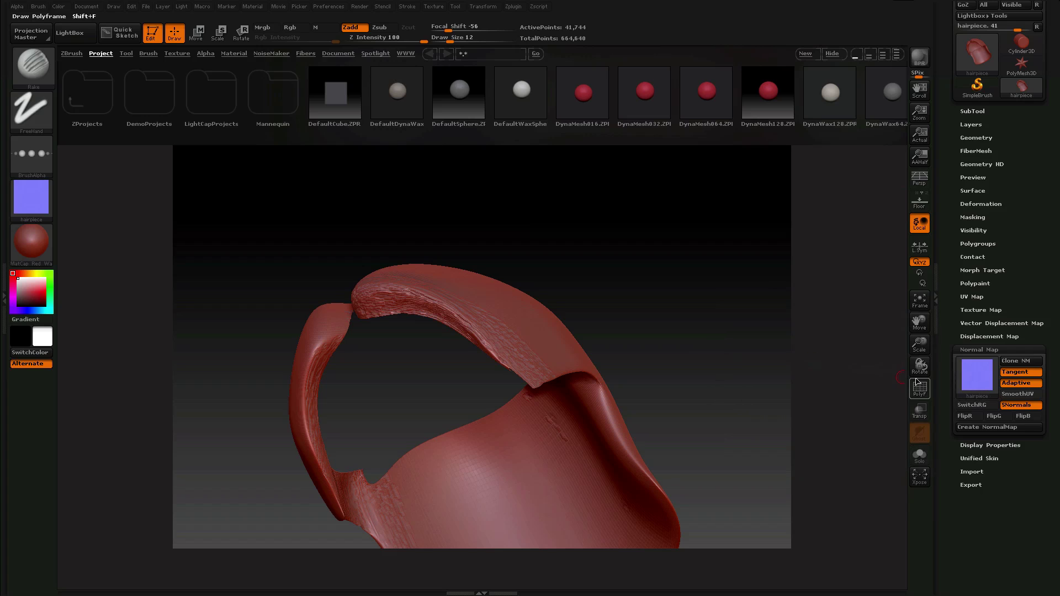
pyautogui.click(961, 382)
pyautogui.click(975, 381)
pyautogui.click(982, 378)
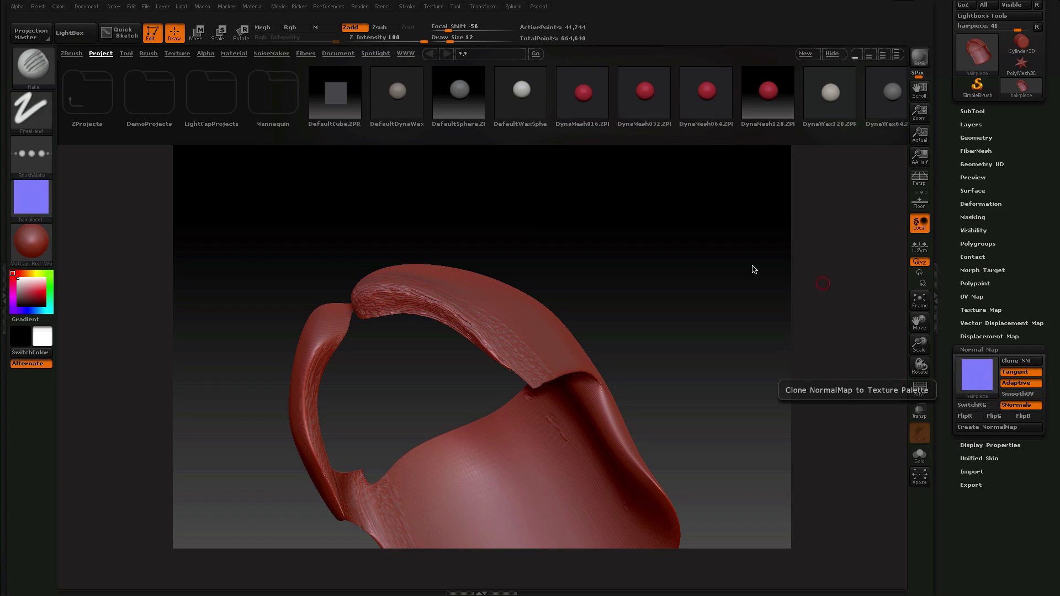
pyautogui.moveTo(32, 204)
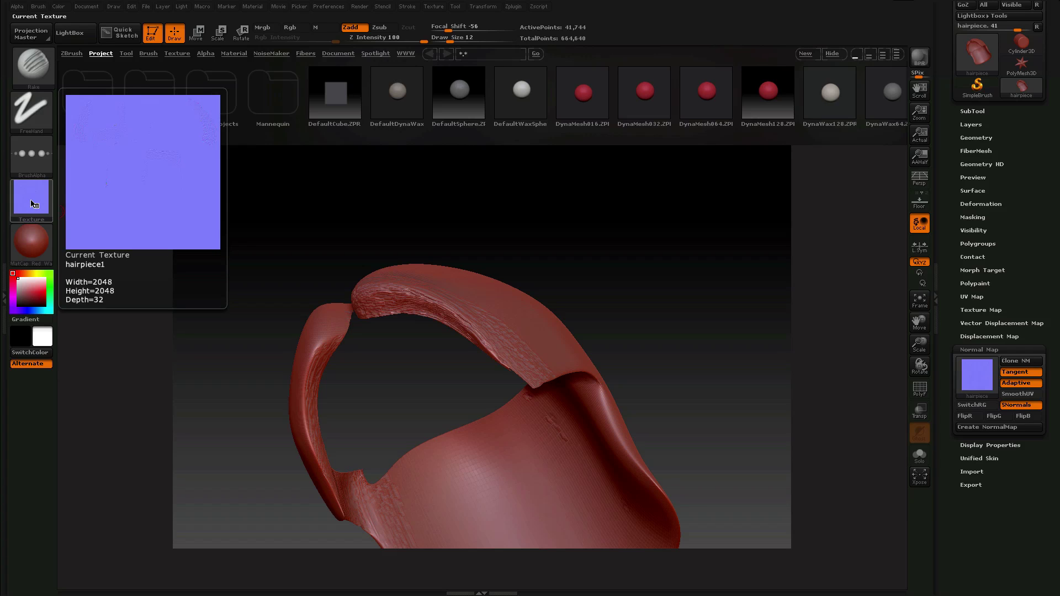
# Step: Flip the cloned hairpiece1 texture vertically and check its preview
pyautogui.click(434, 7)
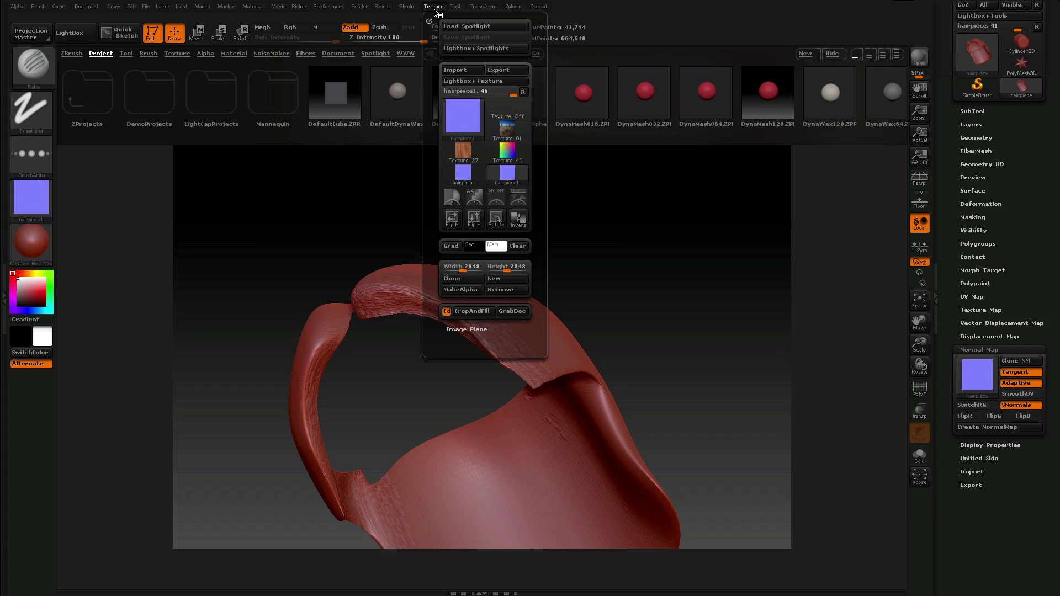
pyautogui.click(466, 101)
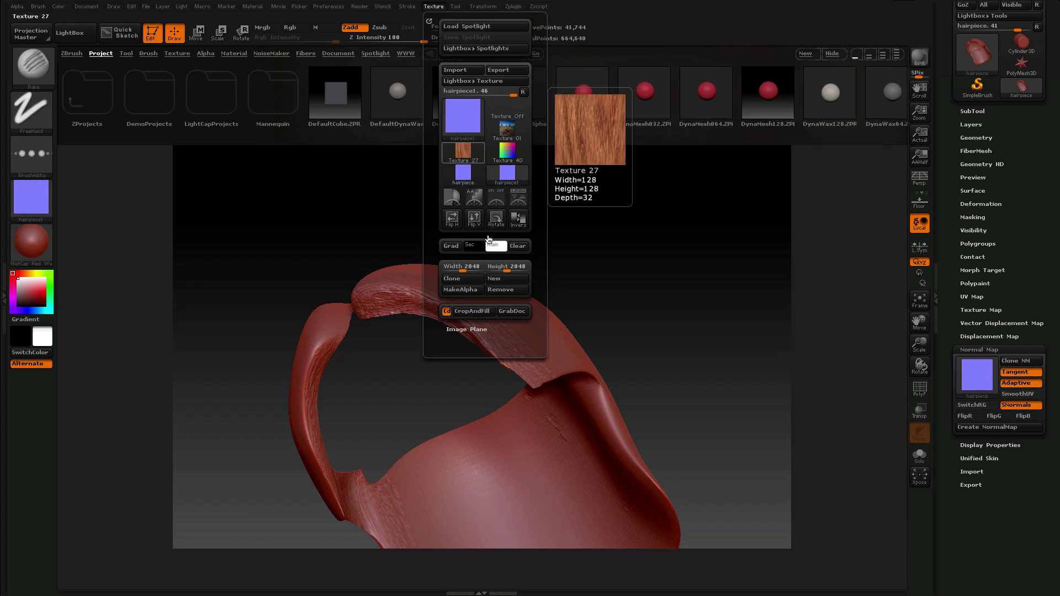
pyautogui.click(478, 226)
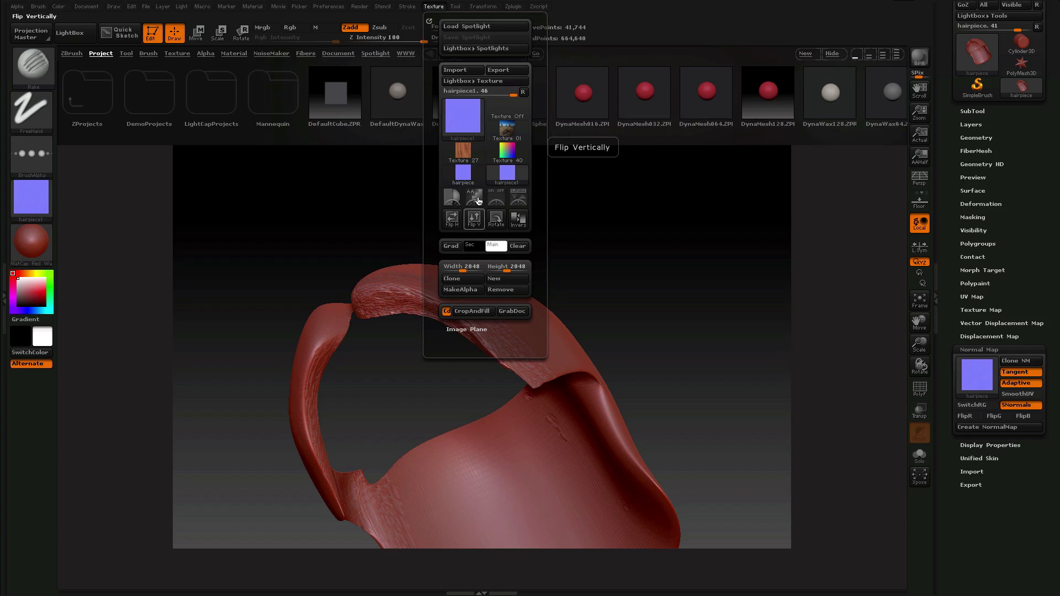
pyautogui.moveTo(465, 117)
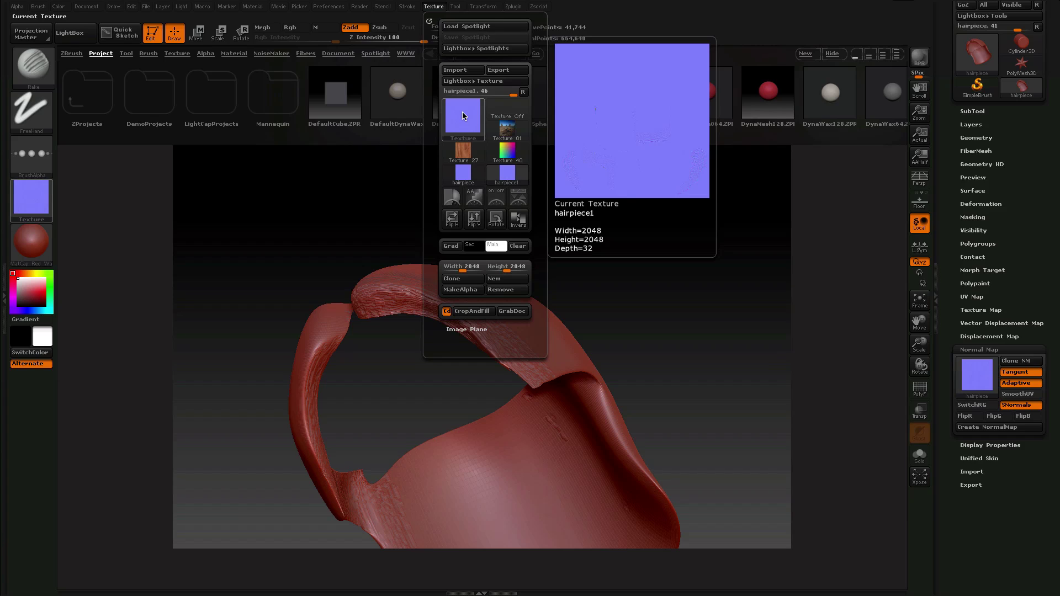
# Step: Export the flipped texture as hair_bump_normals in PSD format into the temp folder
pyautogui.click(502, 71)
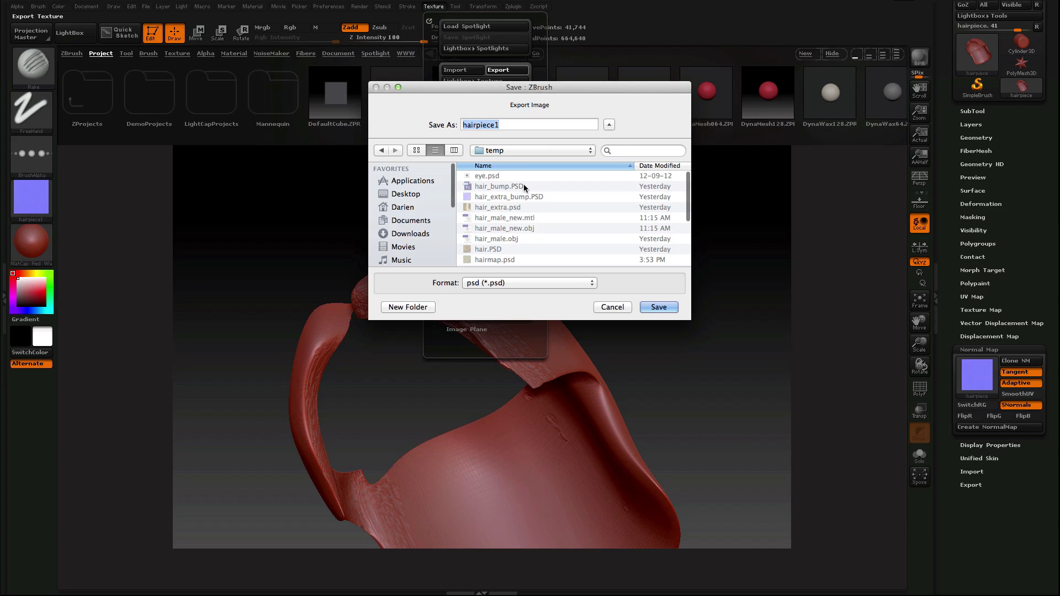
pyautogui.press('Right')
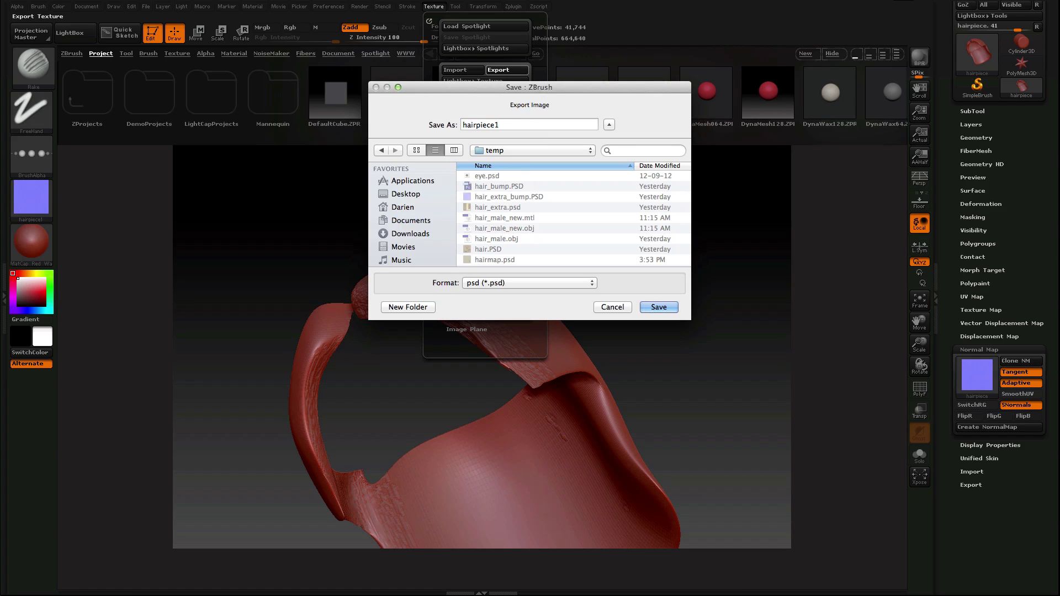
pyautogui.press('BackSpace')
pyautogui.press('BackSpace')
pyautogui.press('BackSpace')
pyautogui.press('BackSpace')
pyautogui.press('BackSpace')
pyautogui.press('BackSpace')
pyautogui.write('_bump_normals')
pyautogui.click(520, 164)
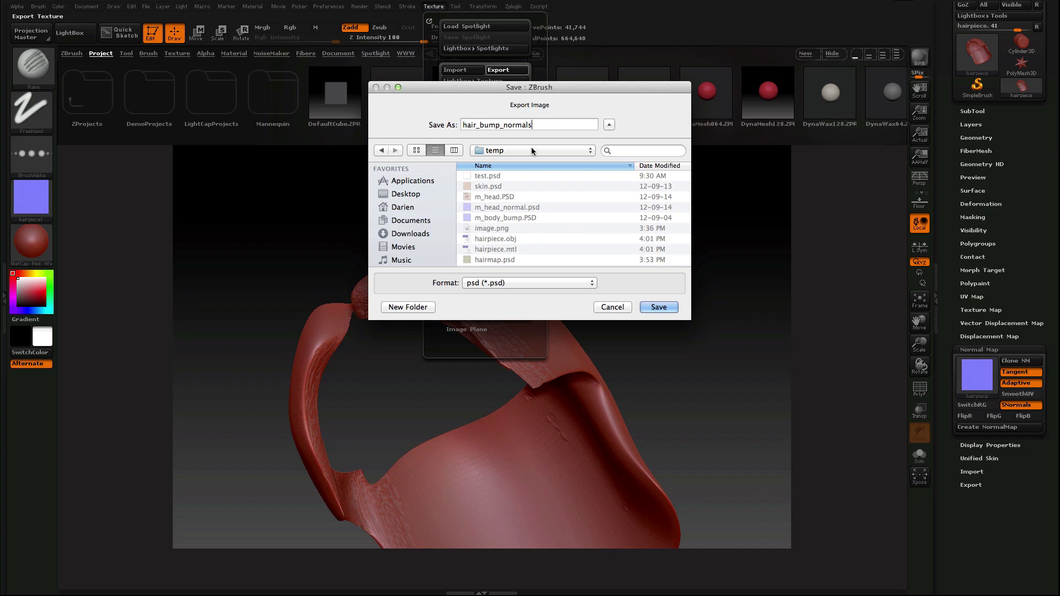
pyautogui.click(492, 151)
pyautogui.click(492, 150)
pyautogui.click(658, 306)
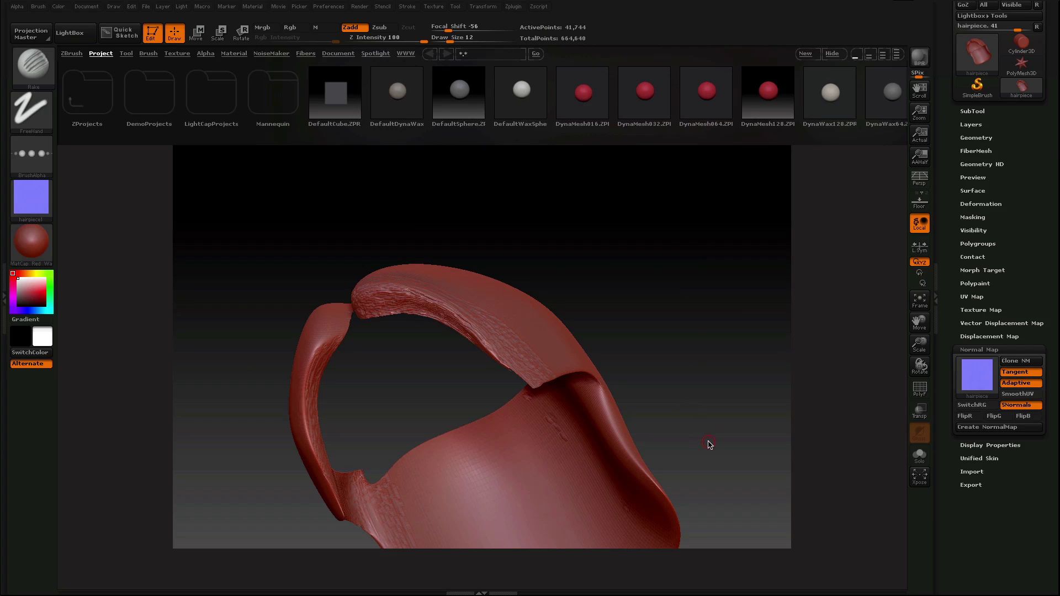
# Step: Switch to Maya and connect a PSD File texture to the Bump Mapping of the HairMat material
pyautogui.click(672, 593)
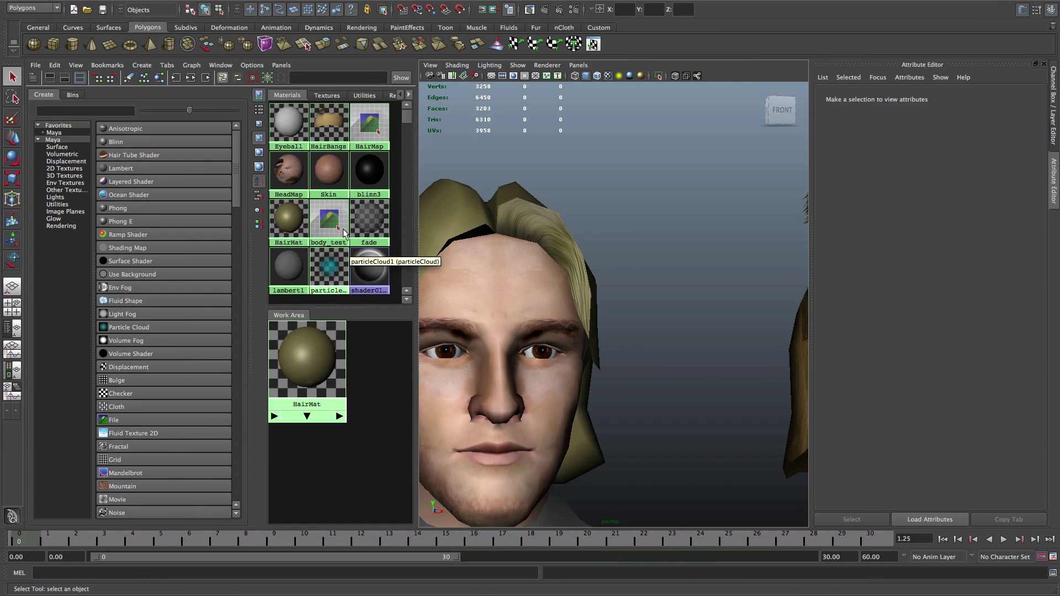
pyautogui.click(303, 215)
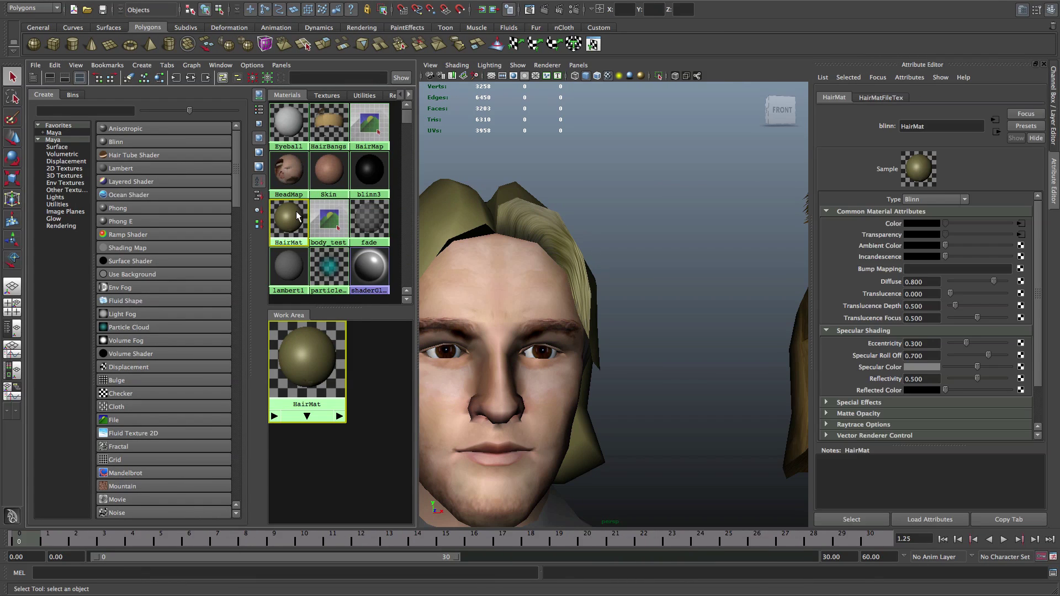
pyautogui.click(1021, 224)
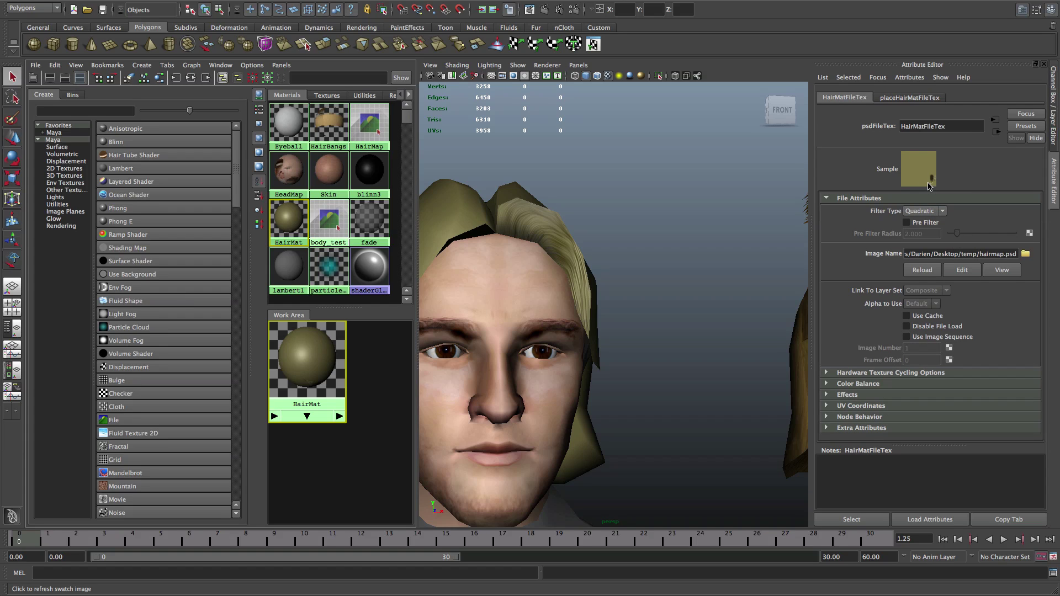
pyautogui.click(303, 210)
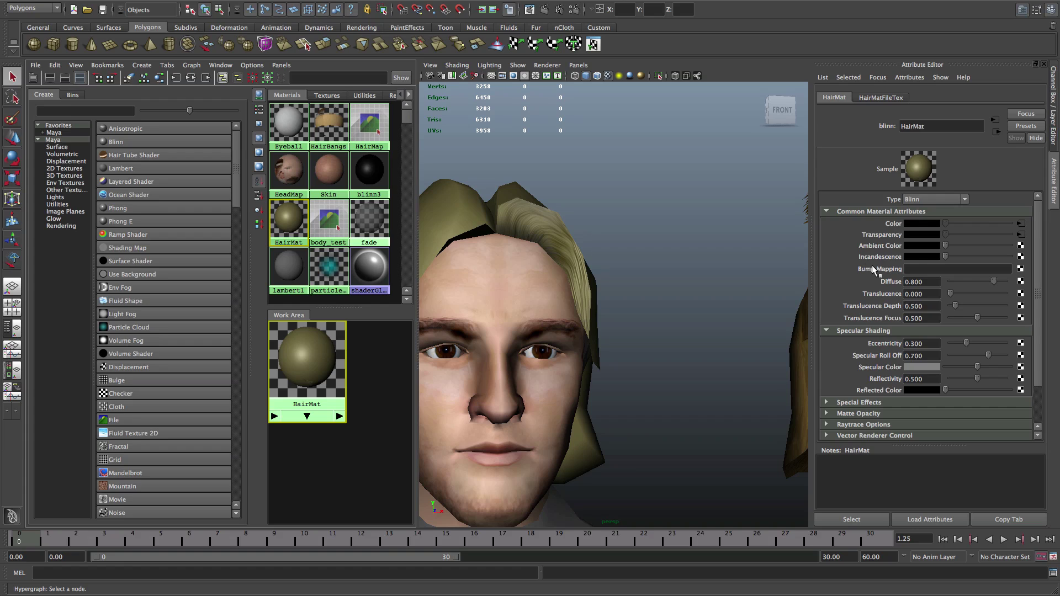
pyautogui.click(1021, 270)
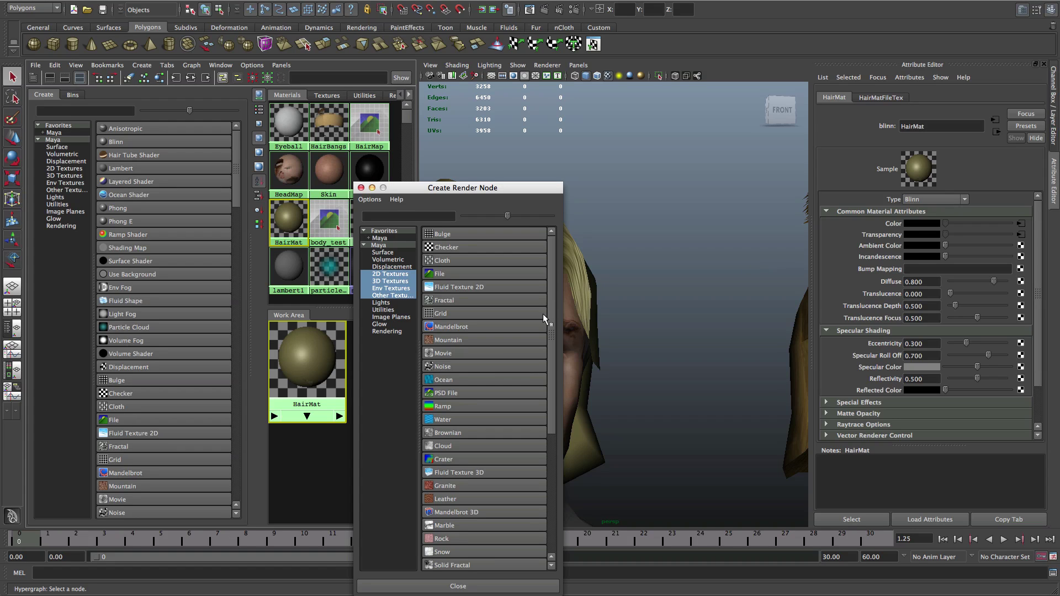
pyautogui.click(456, 392)
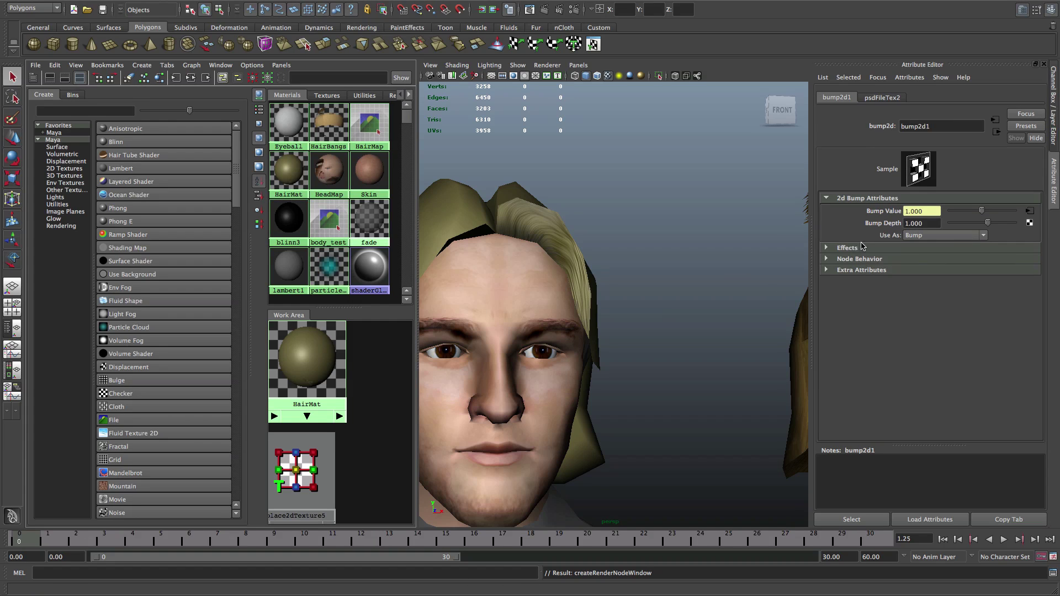
# Step: Rename the new bump node to HairBump1 and its PSD texture node to HairBumpFileTex1
pyautogui.click(935, 126)
pyautogui.write('Hair')
pyautogui.press('BackSpace')
pyautogui.press('Return')
pyautogui.click(897, 101)
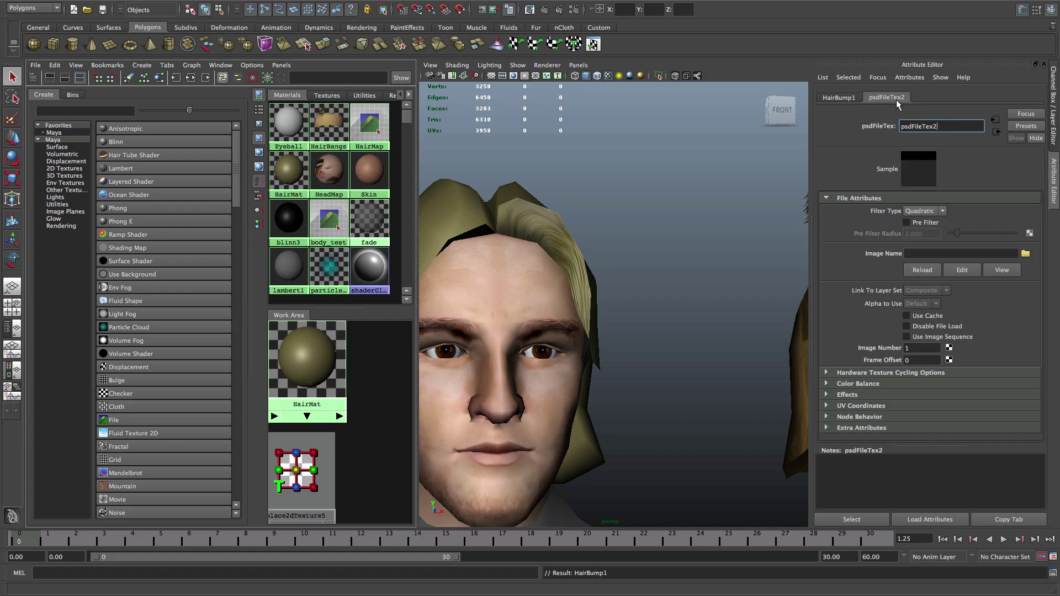
pyautogui.moveTo(913, 126); pyautogui.dragTo(867, 130)
pyautogui.write('HairBump')
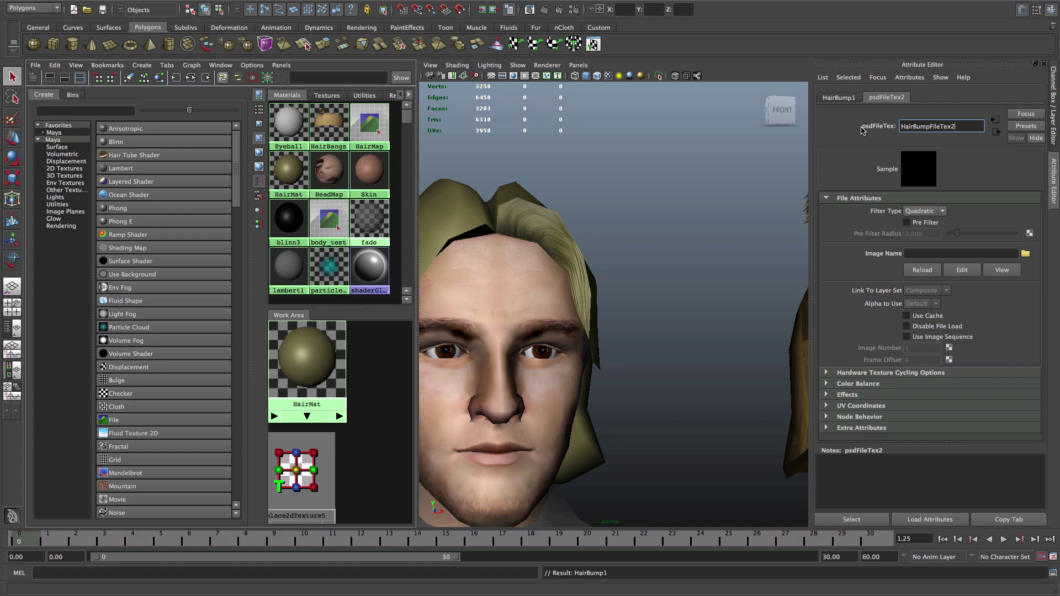
pyautogui.press('Return')
pyautogui.click(842, 100)
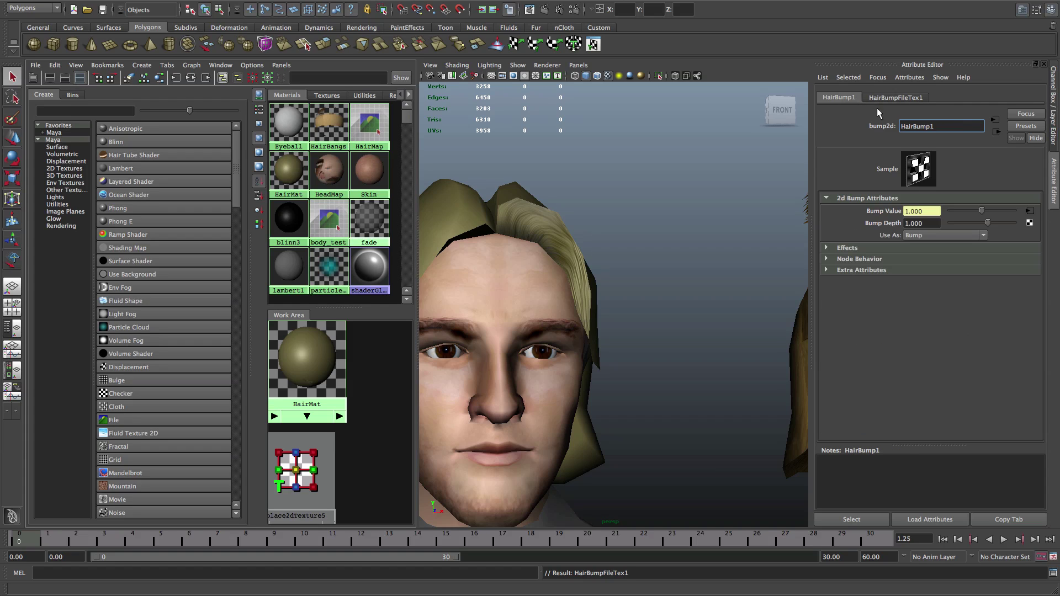
# Step: Load hair_bump_normals.PSD from the temp folder as the image of HairBumpFileTex1
pyautogui.click(885, 97)
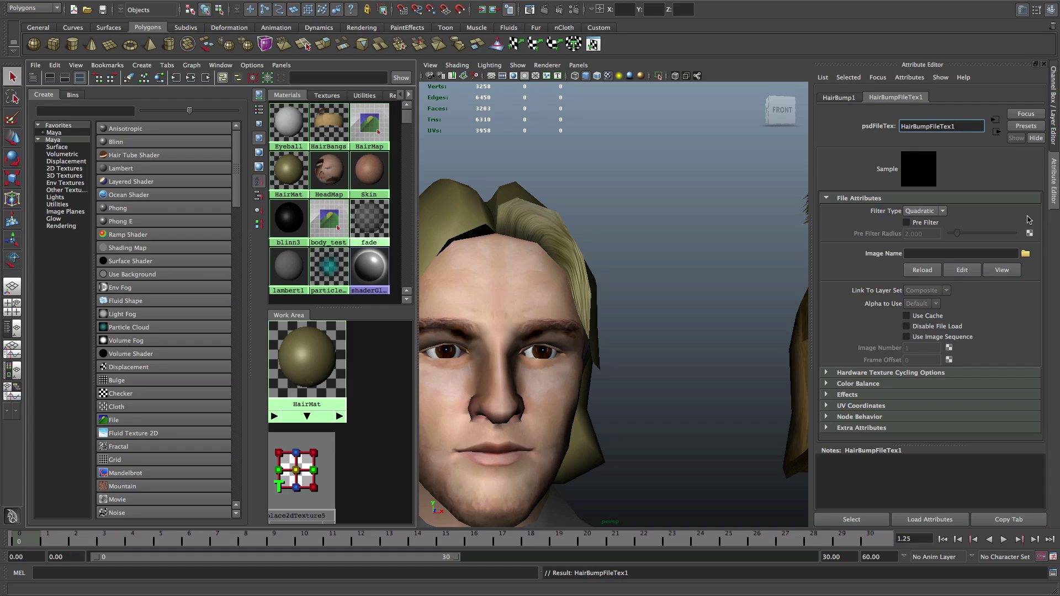
pyautogui.click(1026, 253)
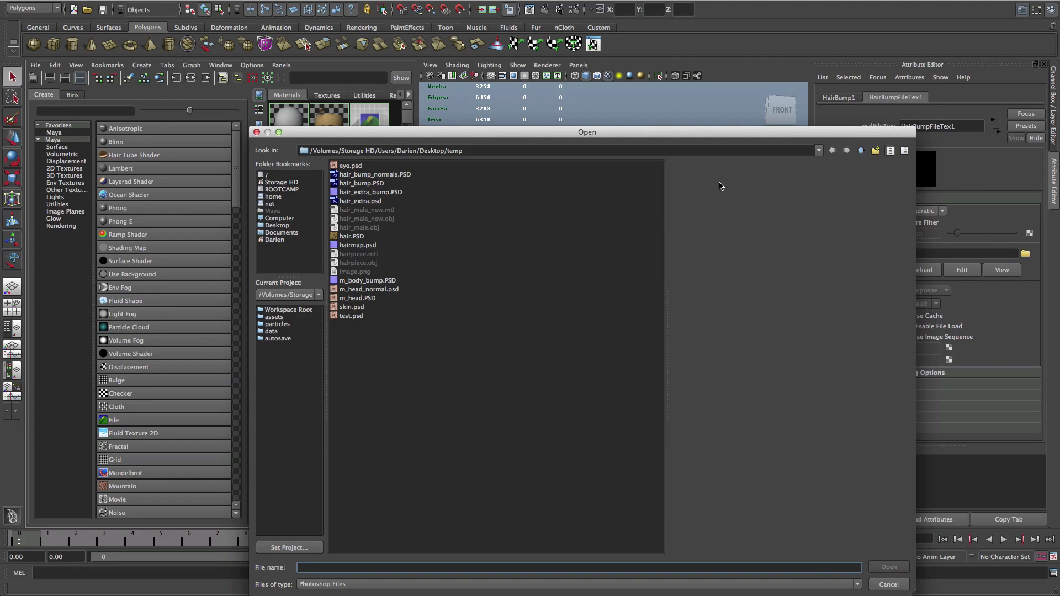
pyautogui.doubleClick(375, 174)
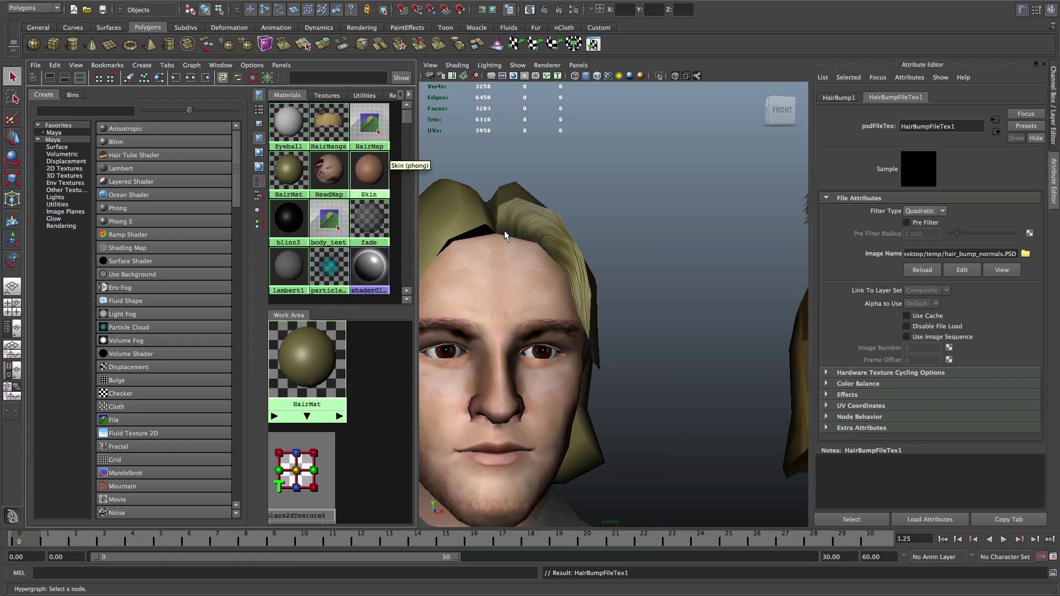
# Step: Set the viewport to High Quality Rendering and examine the bump detail on the hair around the forehead
pyautogui.scroll(5, 597, 216)
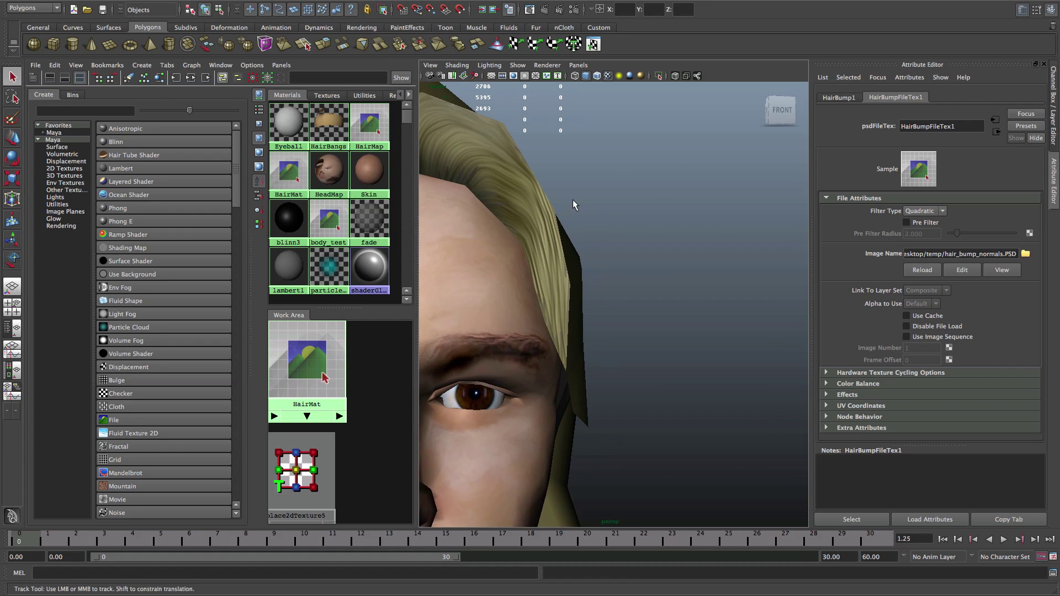
pyautogui.keyDown('alt'); pyautogui.moveTo(572, 200); pyautogui.dragTo(644, 230, button='middle'); pyautogui.keyUp('alt')
pyautogui.click(591, 230)
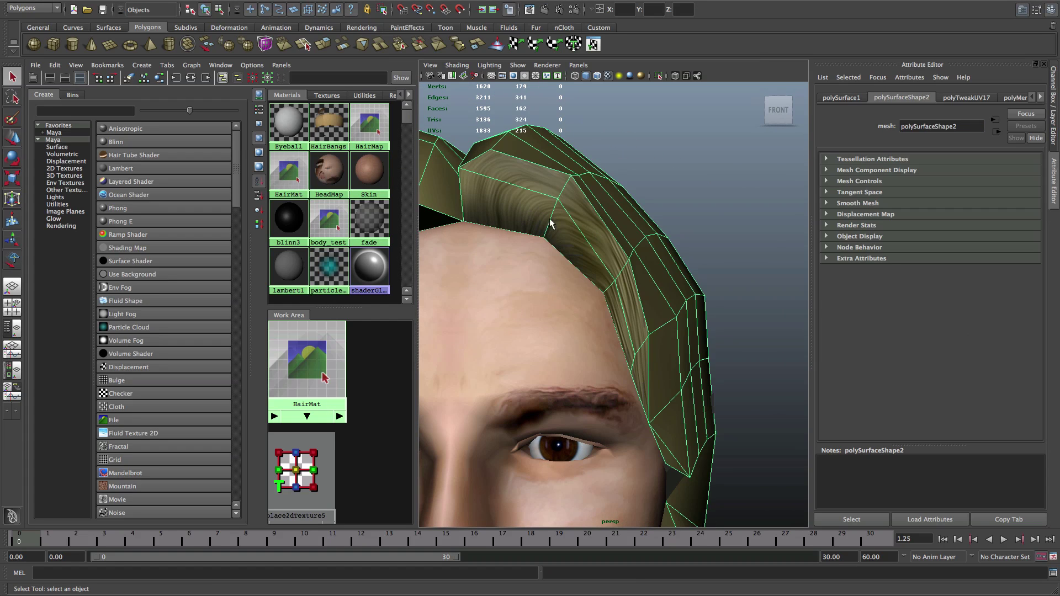
pyautogui.click(548, 65)
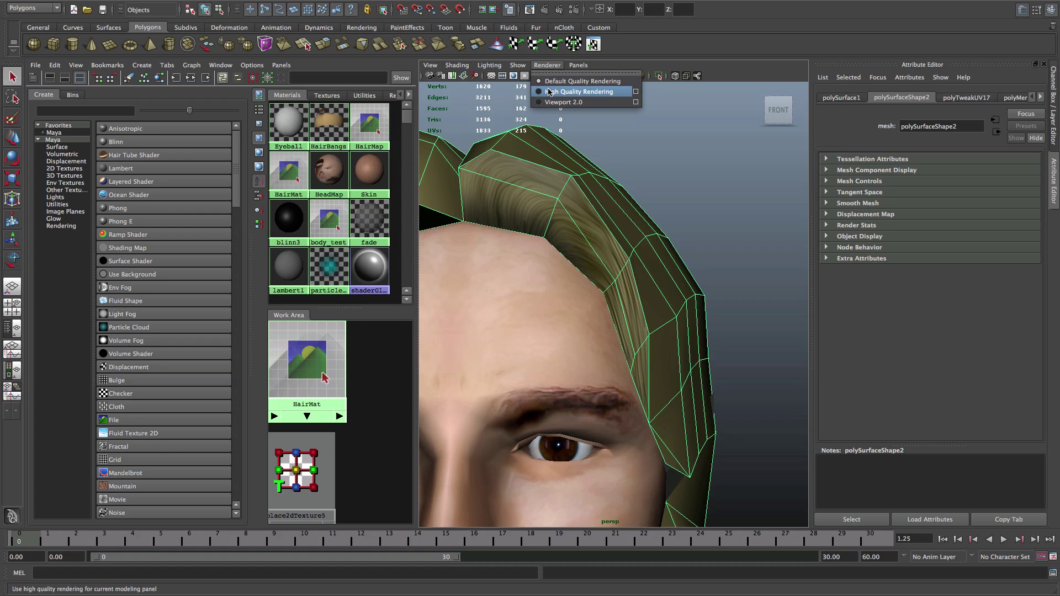
pyautogui.click(549, 91)
pyautogui.click(601, 130)
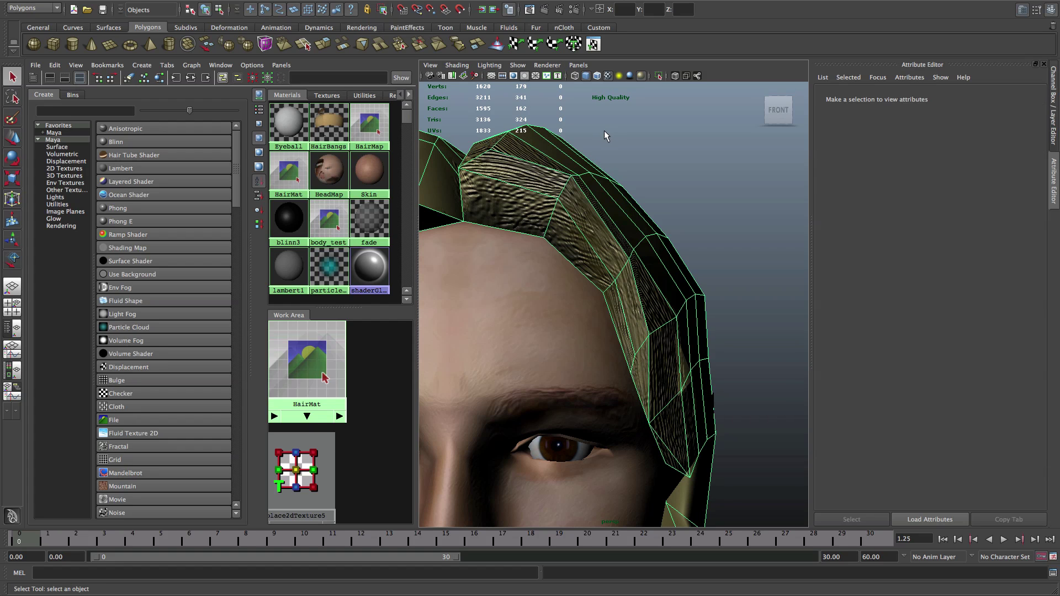
pyautogui.keyDown('alt'); pyautogui.moveTo(603, 130); pyautogui.dragTo(588, 182); pyautogui.keyUp('alt')
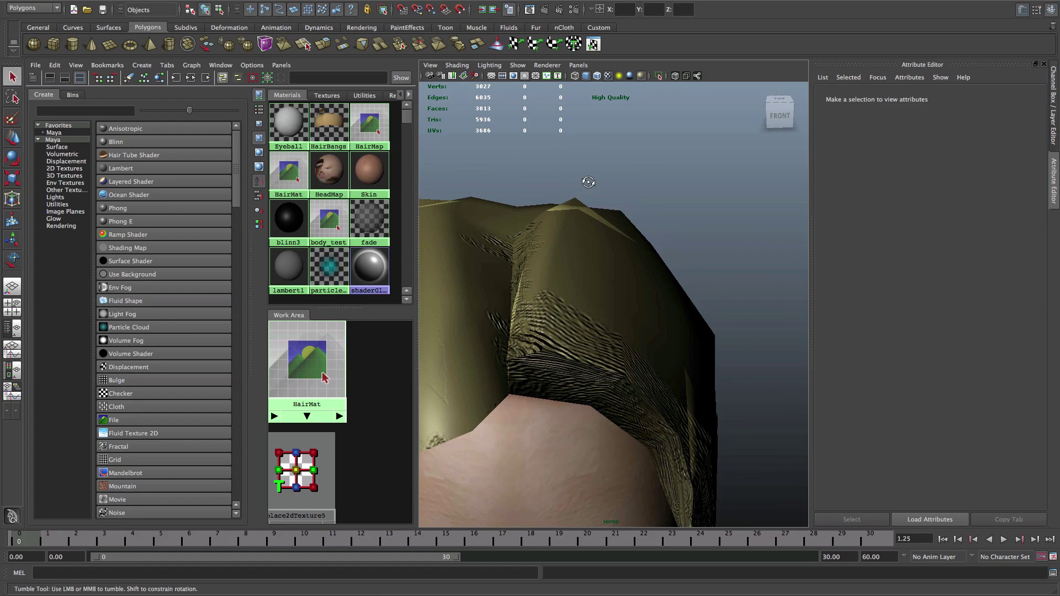
pyautogui.moveTo(631, 415)
pyautogui.keyDown('alt'); pyautogui.mouseDown()
pyautogui.moveTo(611, 378)
pyautogui.moveTo(598, 270)
pyautogui.moveTo(596, 329)
pyautogui.moveTo(564, 329)
pyautogui.moveTo(690, 308)
pyautogui.moveTo(579, 345)
pyautogui.moveTo(594, 267)
pyautogui.moveTo(622, 300)
pyautogui.moveTo(646, 287)
pyautogui.moveTo(597, 303)
pyautogui.moveTo(610, 315)
pyautogui.moveTo(572, 334)
pyautogui.moveTo(623, 426)
pyautogui.mouseUp(); pyautogui.keyUp('alt')
pyautogui.scroll(-5, 635, 327)
pyautogui.scroll(5, 621, 326)
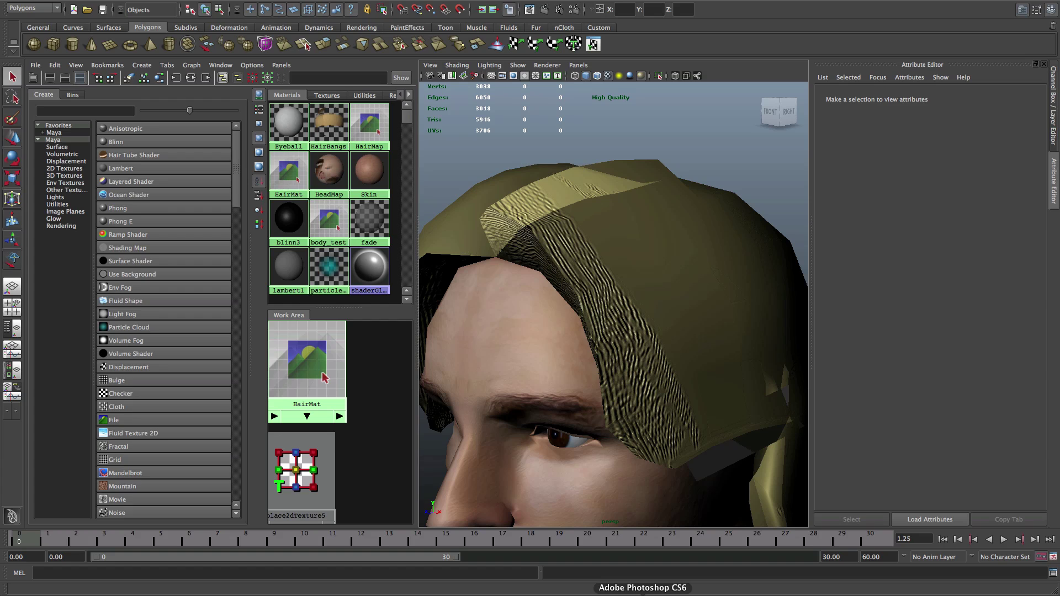
# Step: Switch back to ZBrush and choose the Standard brush for the hairpiece
pyautogui.click(703, 595)
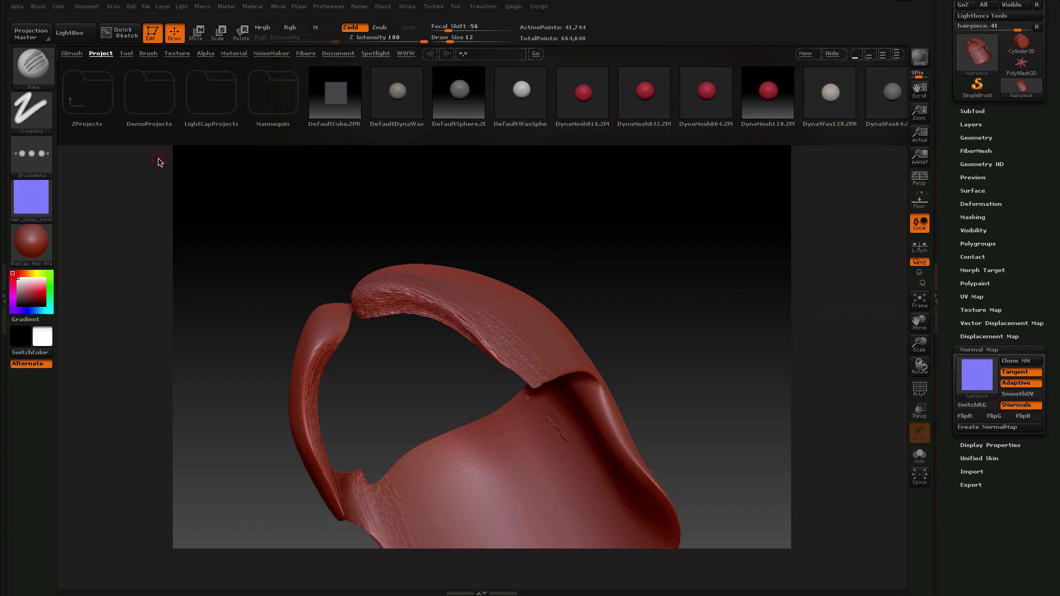
pyautogui.click(19, 65)
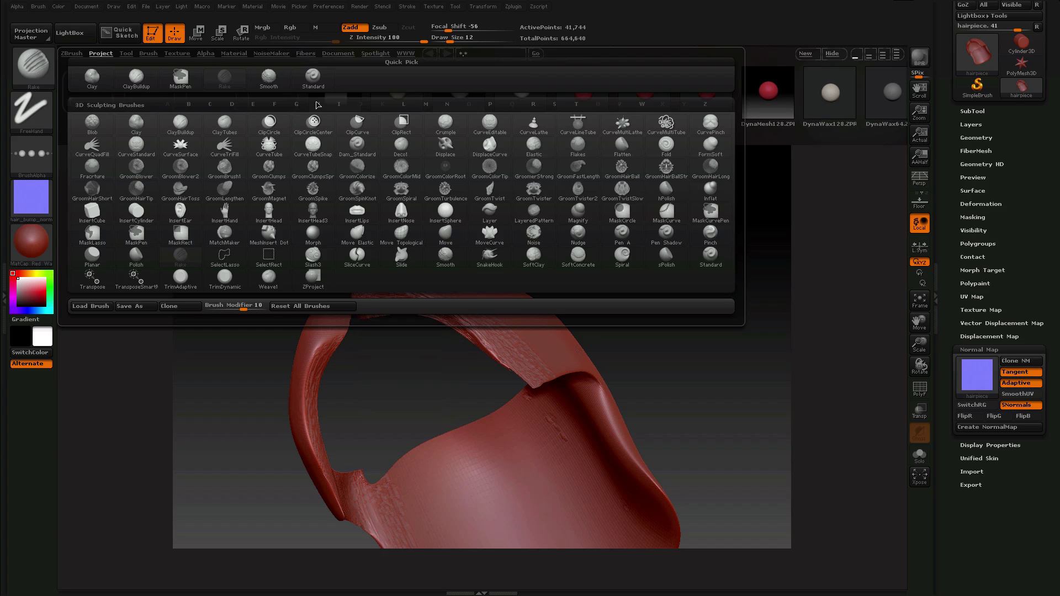
pyautogui.click(310, 84)
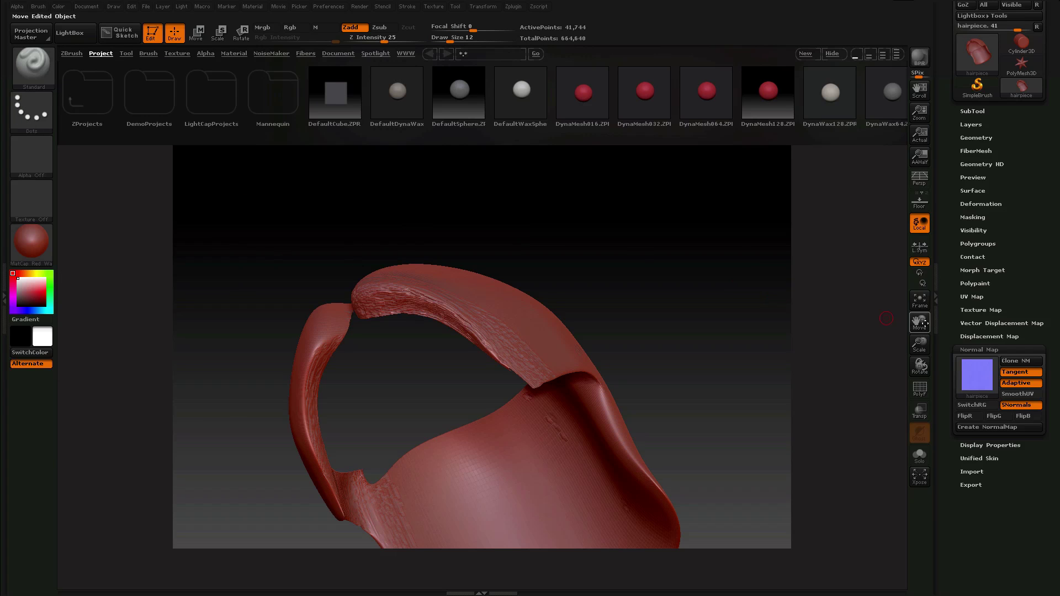
# Step: Turn the hairpiece to show its front opening and import hair_extra.psd from the temp folder as a texture
pyautogui.moveTo(919, 362)
pyautogui.mouseDown()
pyautogui.moveTo(905, 376)
pyautogui.moveTo(900, 359)
pyautogui.moveTo(888, 402)
pyautogui.moveTo(887, 374)
pyautogui.moveTo(918, 353)
pyautogui.moveTo(917, 375)
pyautogui.mouseUp()
pyautogui.moveTo(922, 323); pyautogui.dragTo(958, 319)
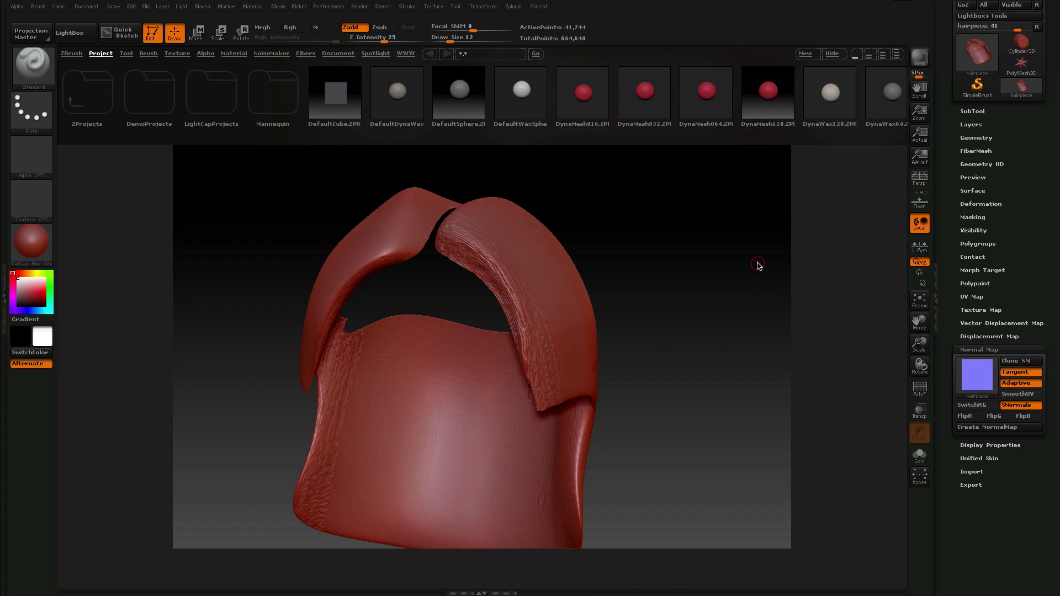
pyautogui.click(434, 8)
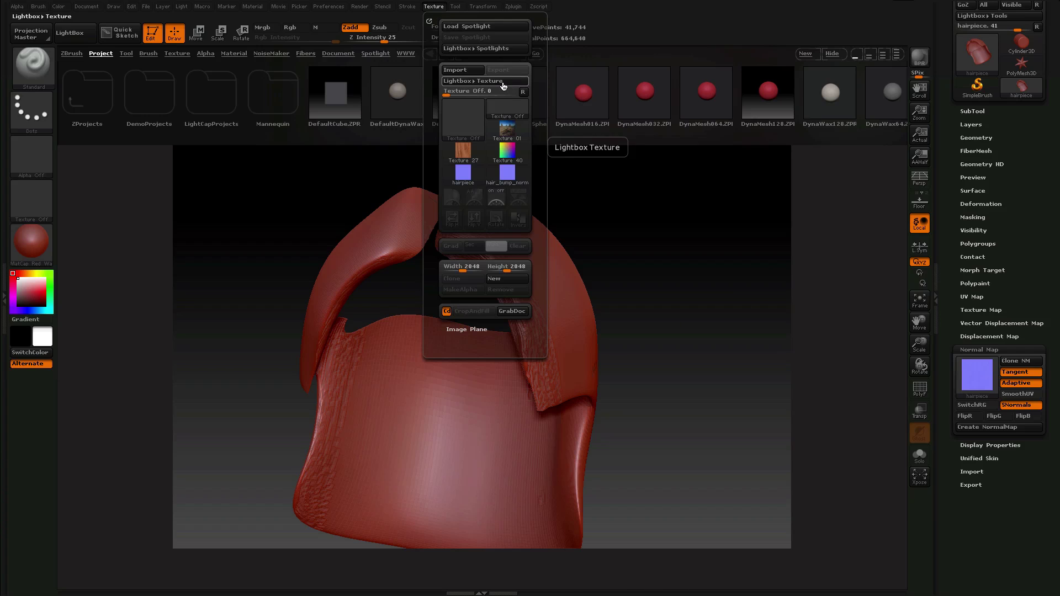
pyautogui.click(457, 70)
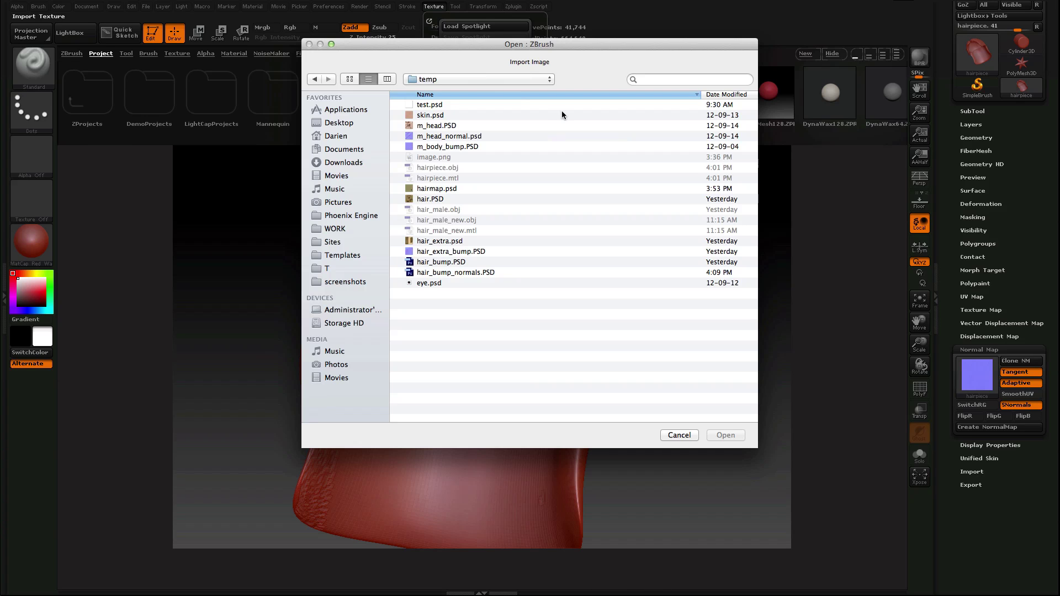
pyautogui.click(441, 190)
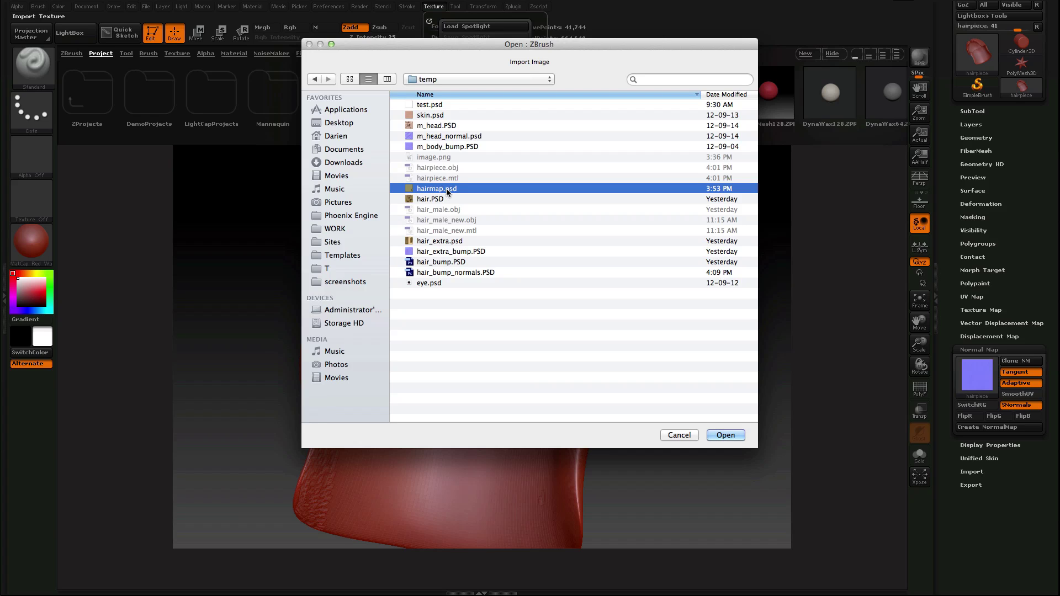
pyautogui.click(440, 241)
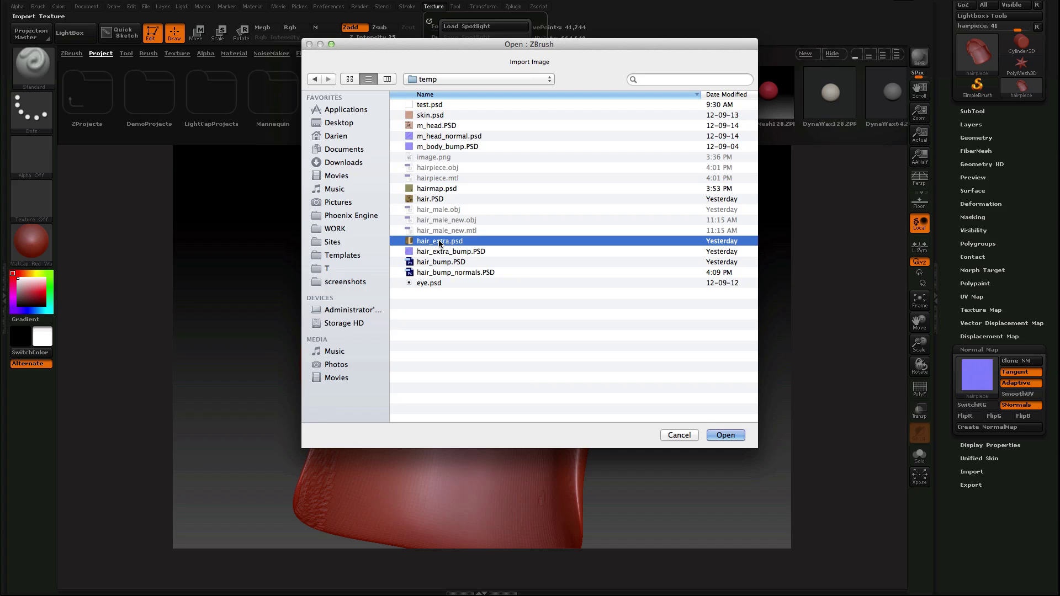
pyautogui.doubleClick(440, 242)
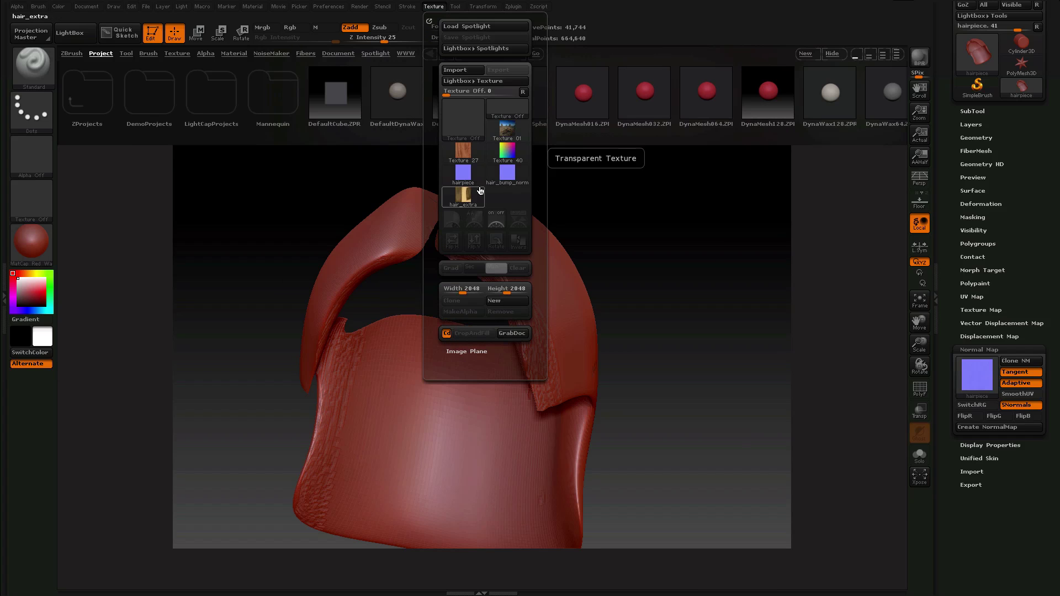
pyautogui.moveTo(467, 205)
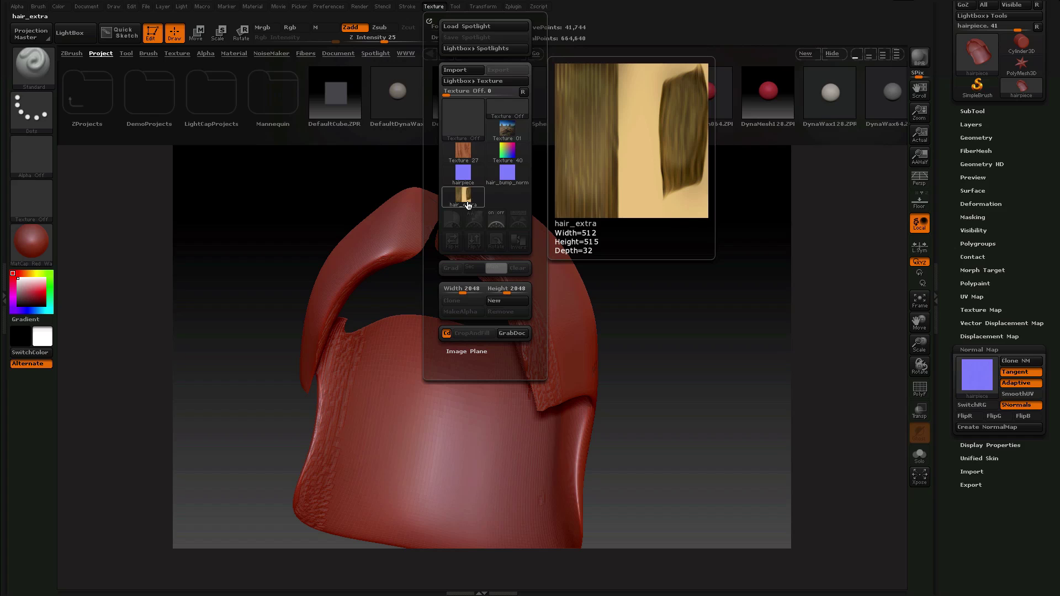
# Step: Import hairmap.psd from the temp folder as a texture, then make hair_extra the active texture
pyautogui.click(470, 70)
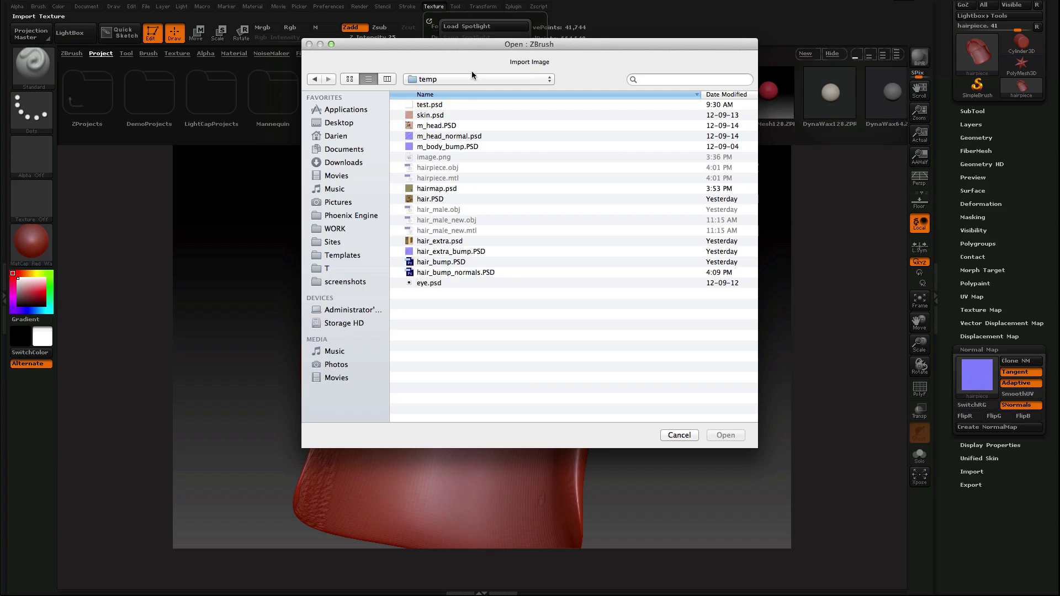
pyautogui.doubleClick(436, 189)
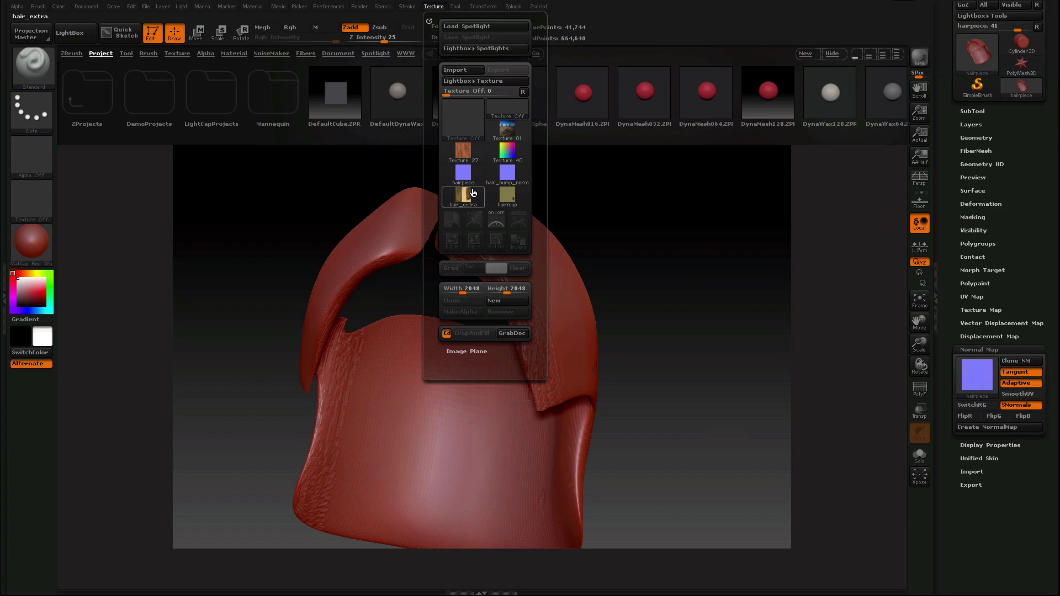
pyautogui.click(506, 198)
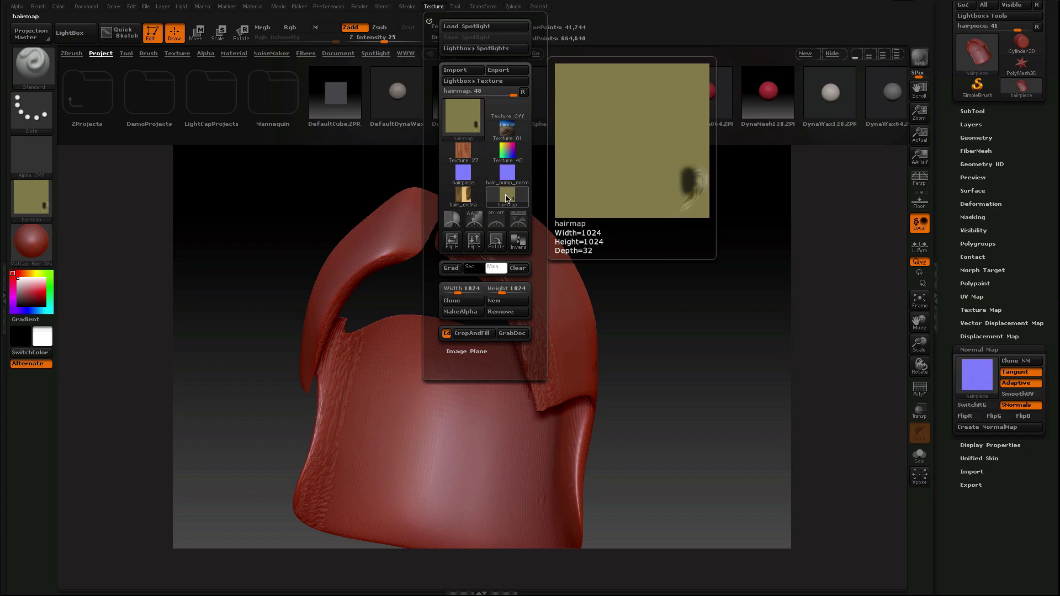
pyautogui.click(470, 196)
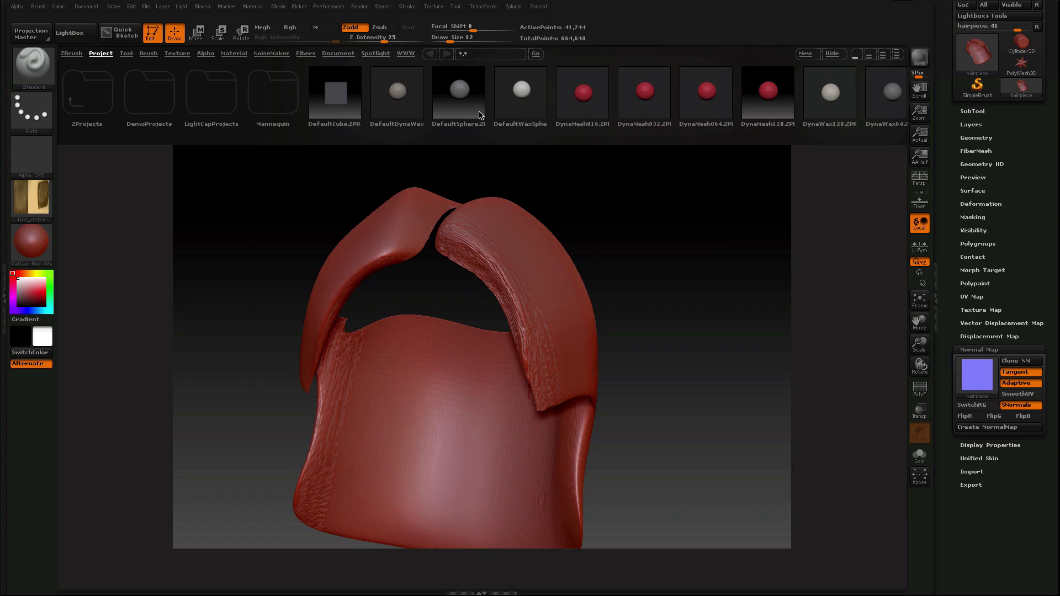
# Step: Add the hair_extra texture to Spotlight and move its image over the hairpiece
pyautogui.click(434, 6)
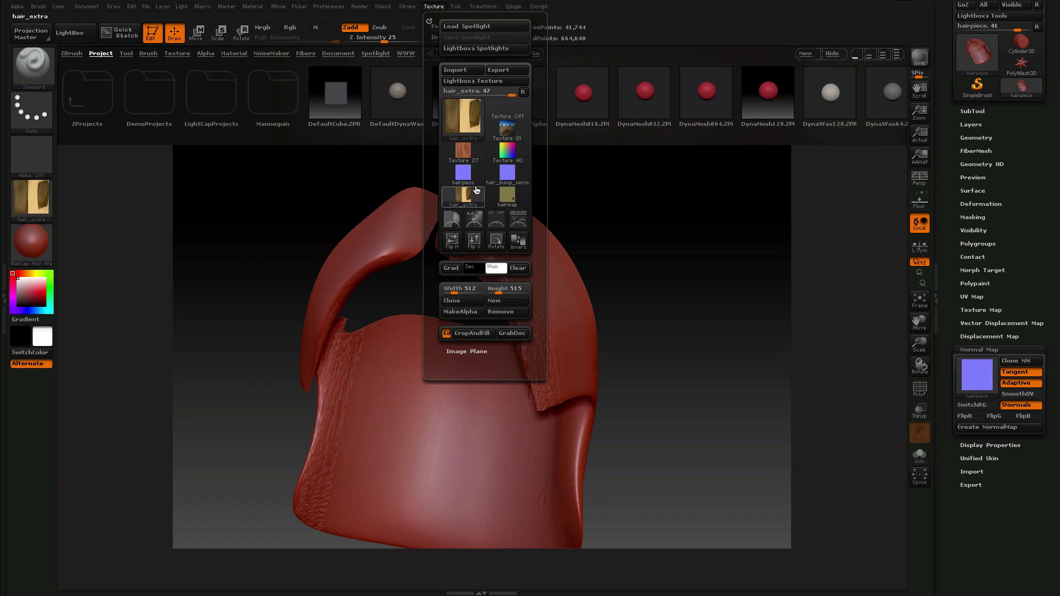
pyautogui.moveTo(477, 190)
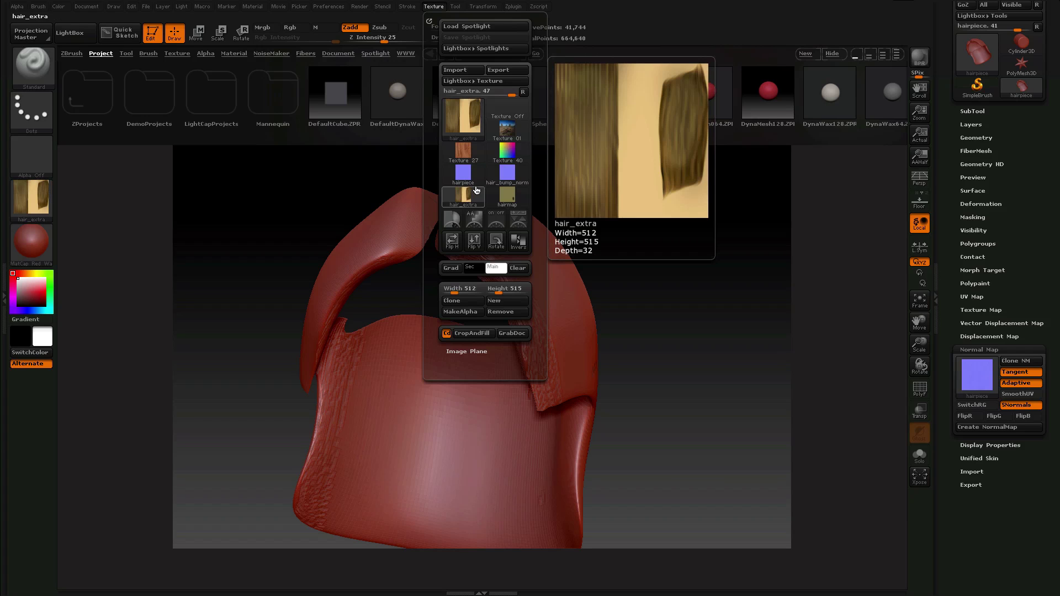
pyautogui.click(517, 222)
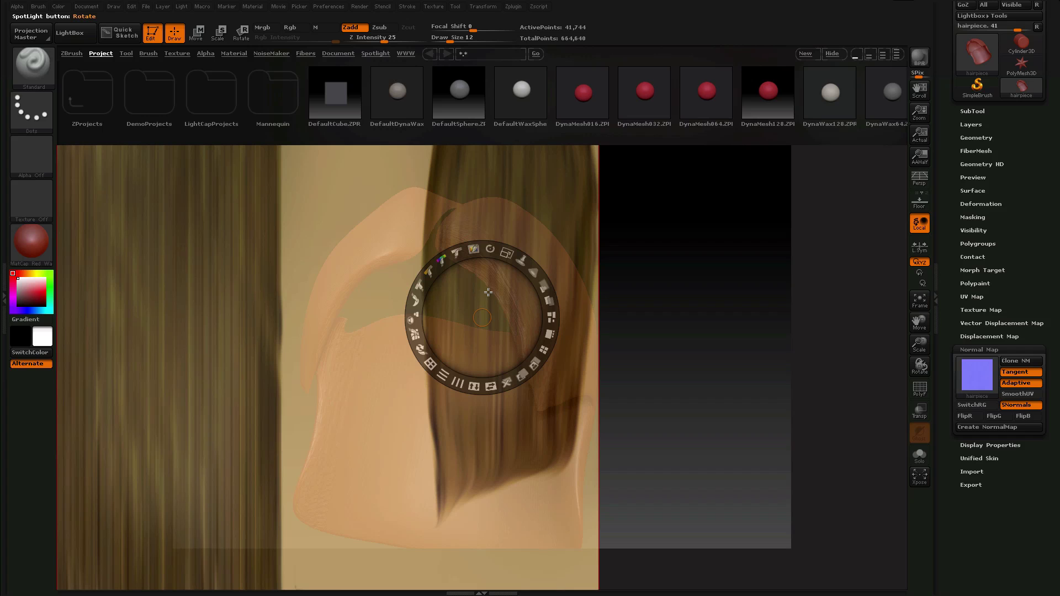
pyautogui.moveTo(456, 293); pyautogui.dragTo(587, 236)
# Step: Centre the Spotlight dial over the hairpiece opening, then scale the hair_extra image down and tilt it slightly
pyautogui.click(376, 235)
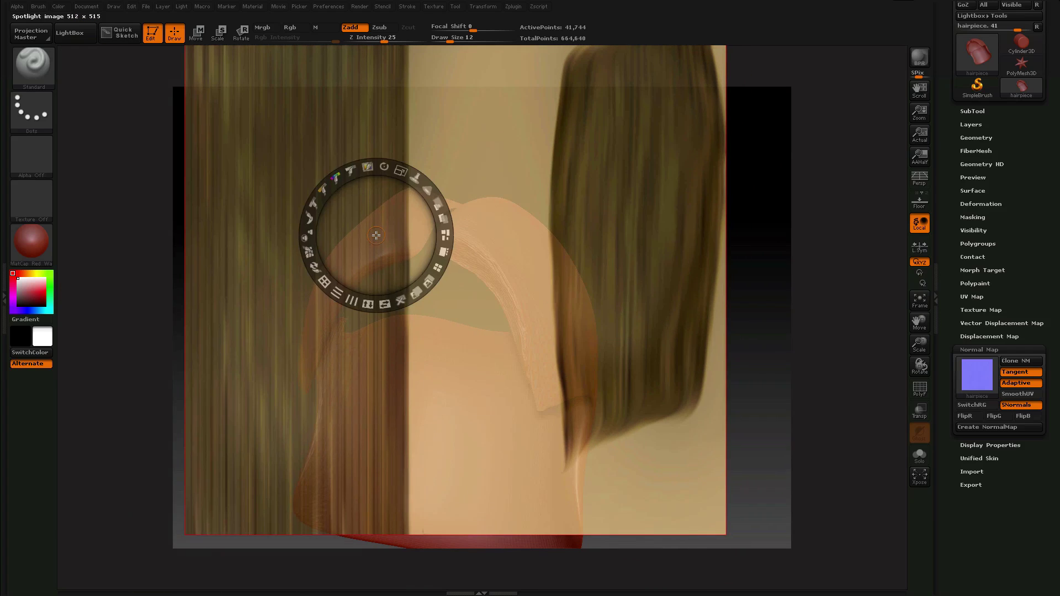
pyautogui.click(490, 377)
pyautogui.click(259, 390)
pyautogui.click(323, 235)
pyautogui.click(544, 213)
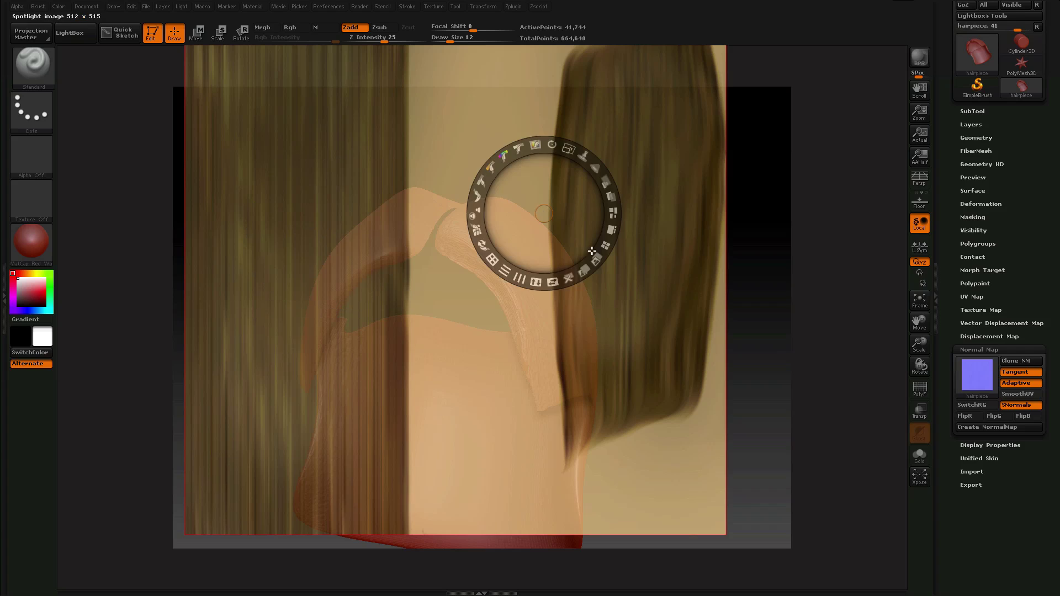
pyautogui.click(591, 388)
pyautogui.click(428, 279)
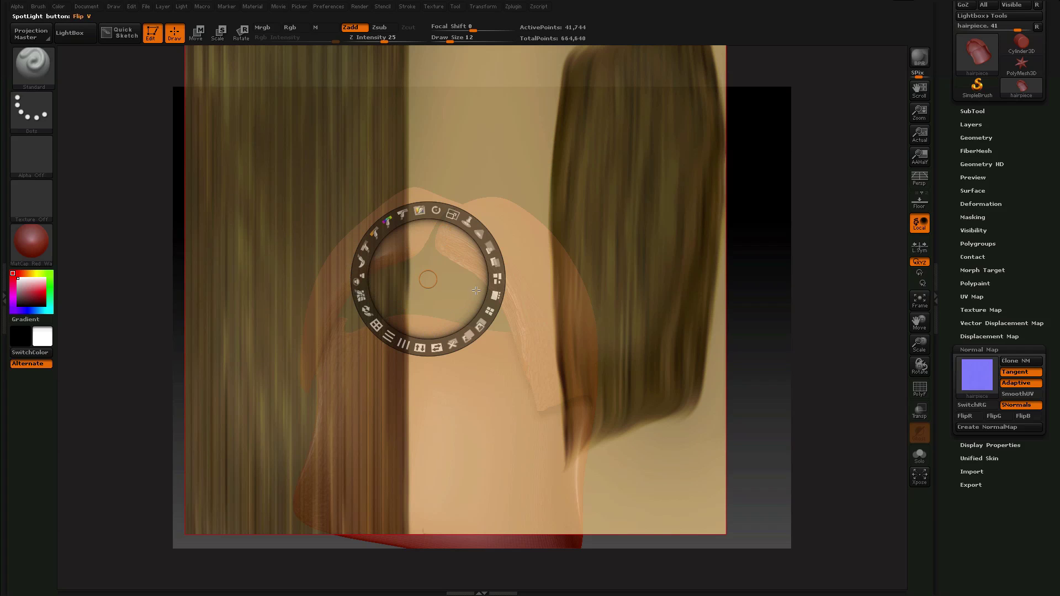
pyautogui.click(434, 206)
pyautogui.moveTo(438, 210)
pyautogui.mouseDown()
pyautogui.moveTo(448, 220)
pyautogui.moveTo(416, 216)
pyautogui.moveTo(435, 200)
pyautogui.moveTo(424, 189)
pyautogui.moveTo(462, 213)
pyautogui.moveTo(433, 206)
pyautogui.mouseUp()
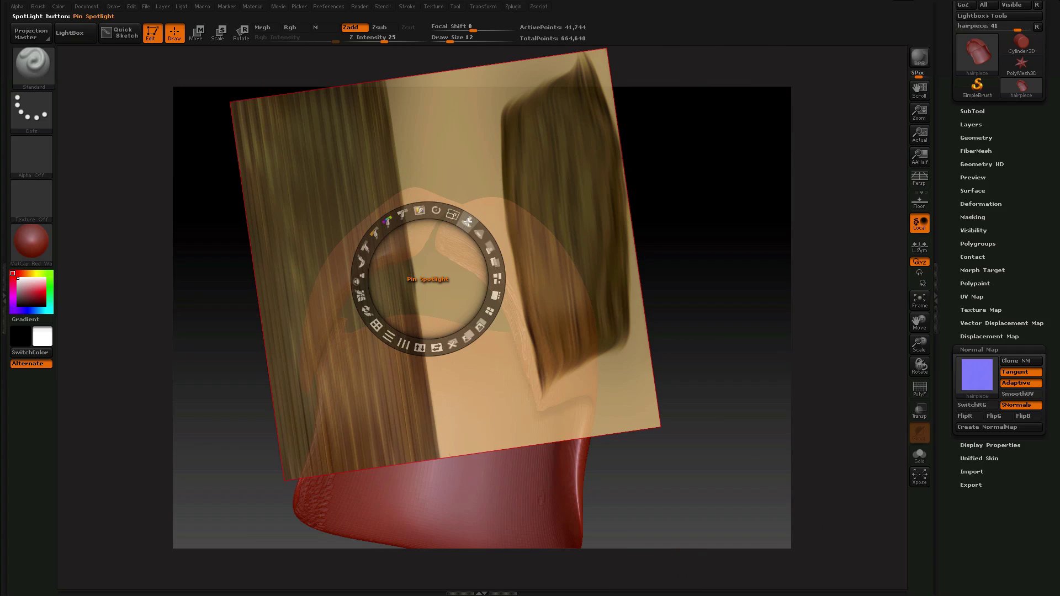
pyautogui.moveTo(436, 210)
pyautogui.mouseDown()
pyautogui.moveTo(460, 219)
pyautogui.moveTo(453, 215)
pyautogui.mouseUp()
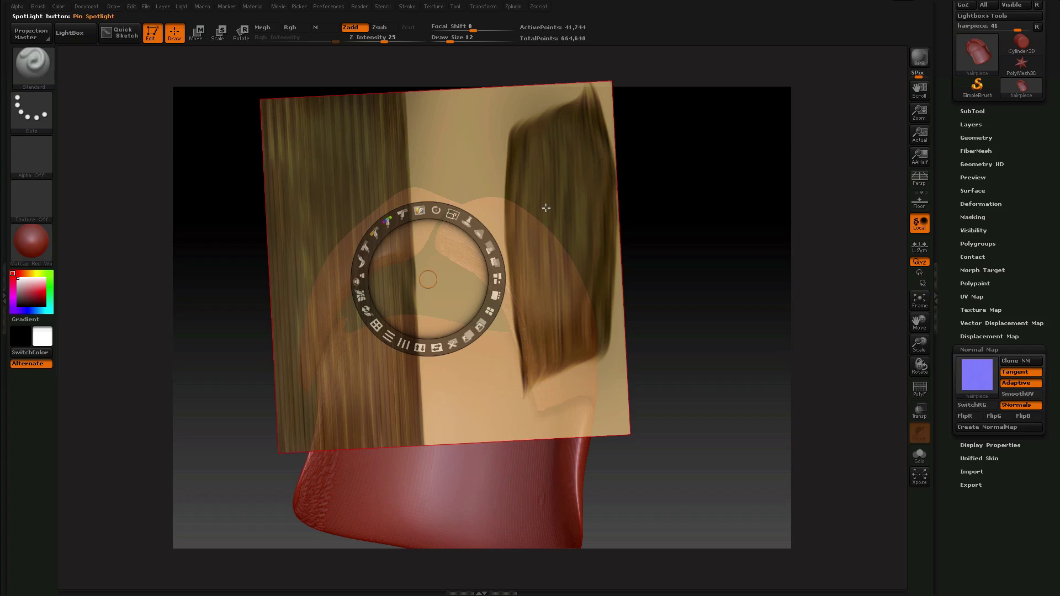
# Step: Turn the hairpiece to a side view and place the tilted Spotlight image so its straight strands cover the side hair
pyautogui.hotkey('shift', 'z')
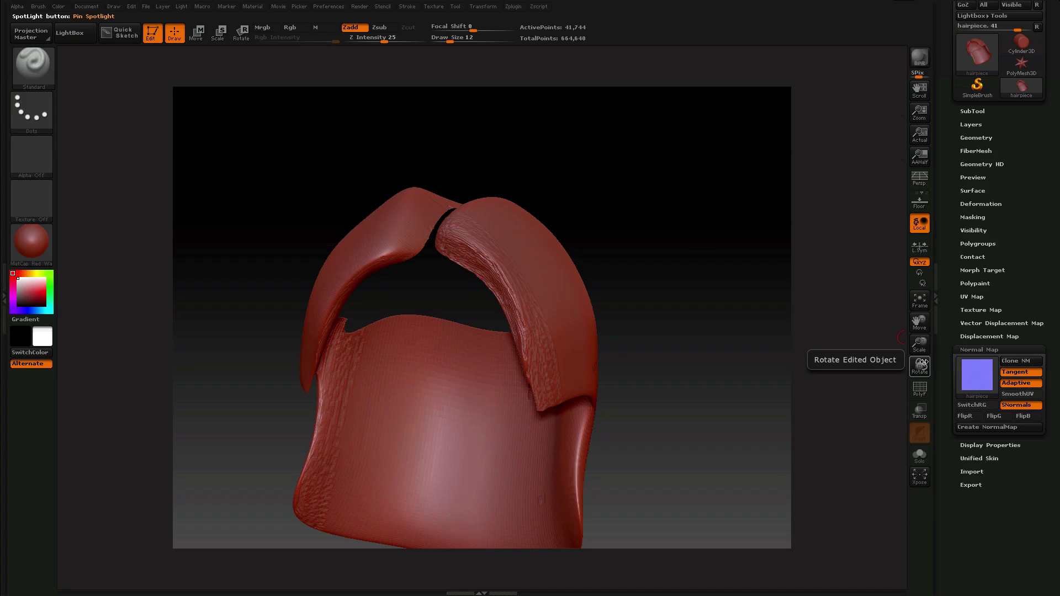
pyautogui.moveTo(923, 362)
pyautogui.mouseDown()
pyautogui.moveTo(899, 372)
pyautogui.moveTo(917, 366)
pyautogui.moveTo(878, 350)
pyautogui.moveTo(901, 373)
pyautogui.moveTo(922, 338)
pyautogui.moveTo(908, 359)
pyautogui.moveTo(927, 370)
pyautogui.moveTo(919, 386)
pyautogui.moveTo(921, 366)
pyautogui.mouseUp()
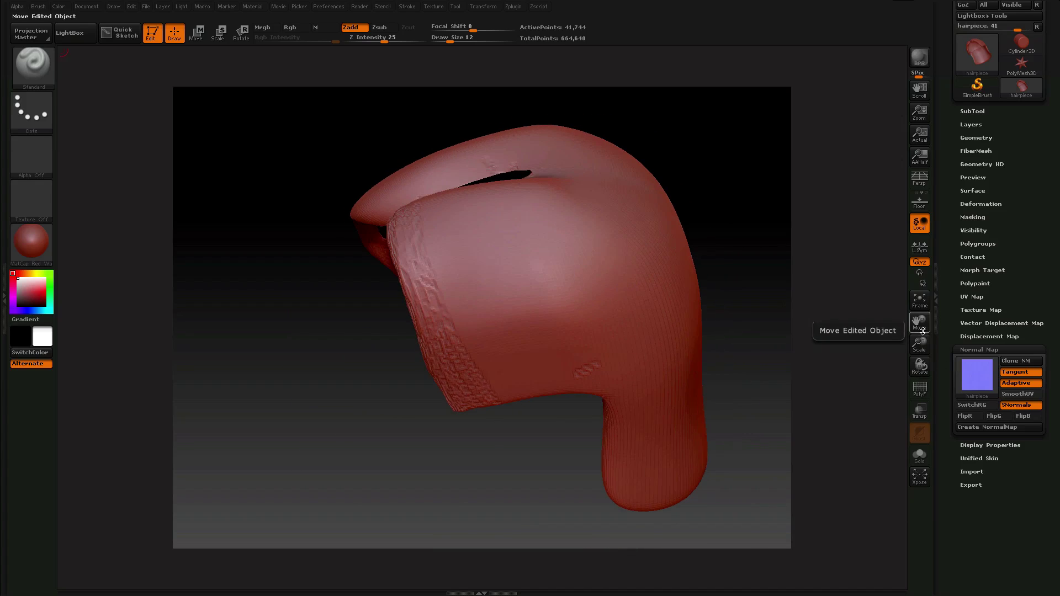
pyautogui.moveTo(922, 330); pyautogui.dragTo(917, 341)
pyautogui.press('shift')
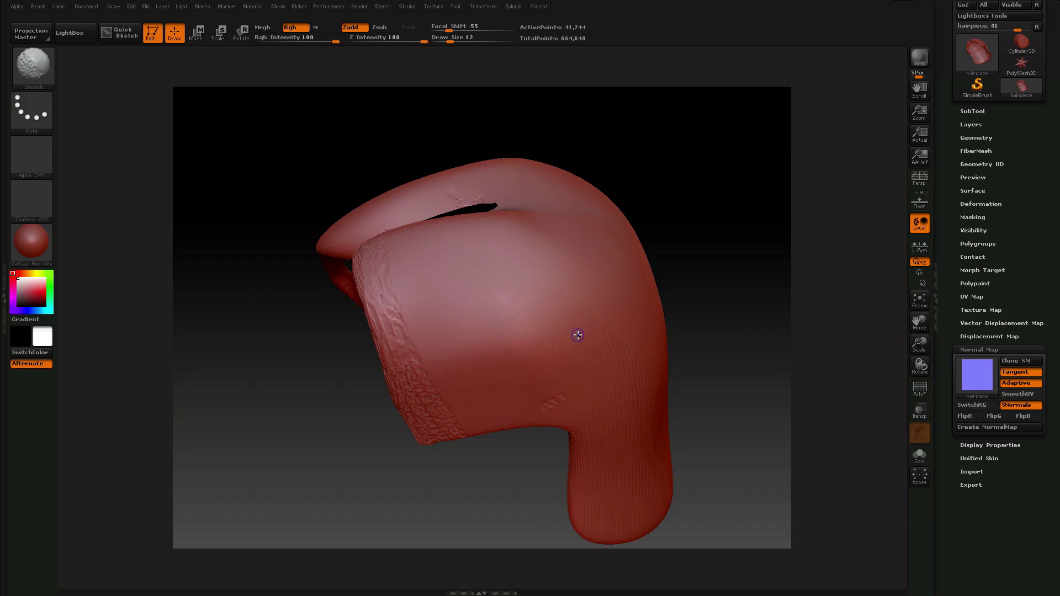
pyautogui.hotkey('shift', 'z')
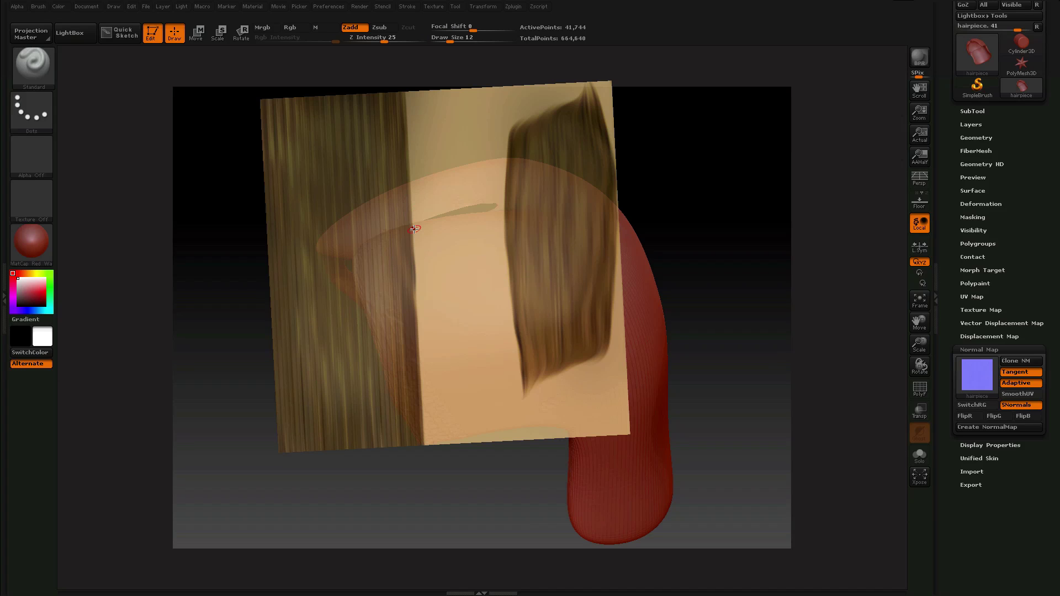
pyautogui.press('z')
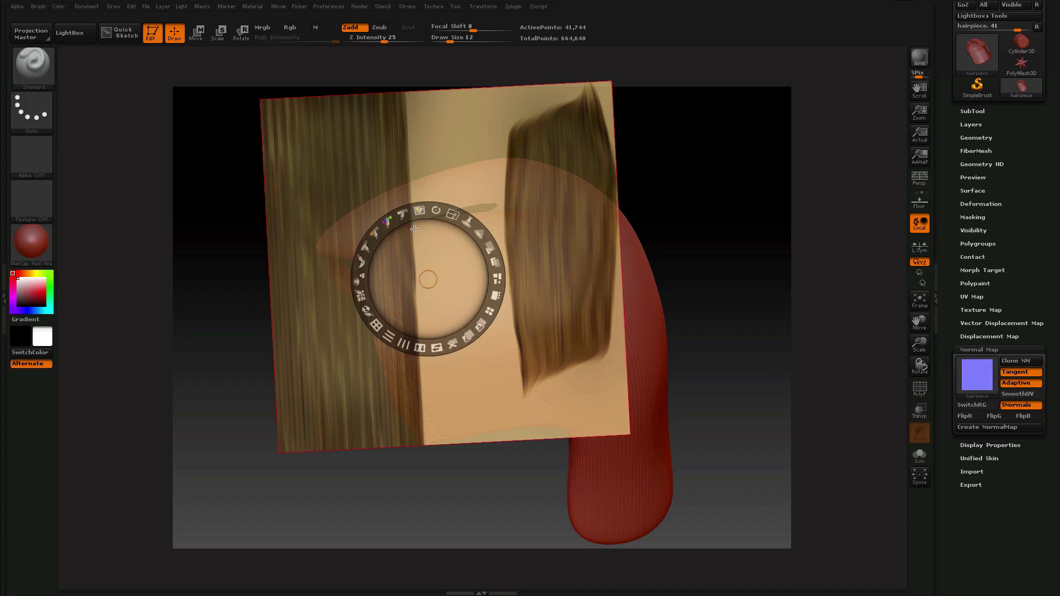
pyautogui.moveTo(415, 235); pyautogui.dragTo(502, 282)
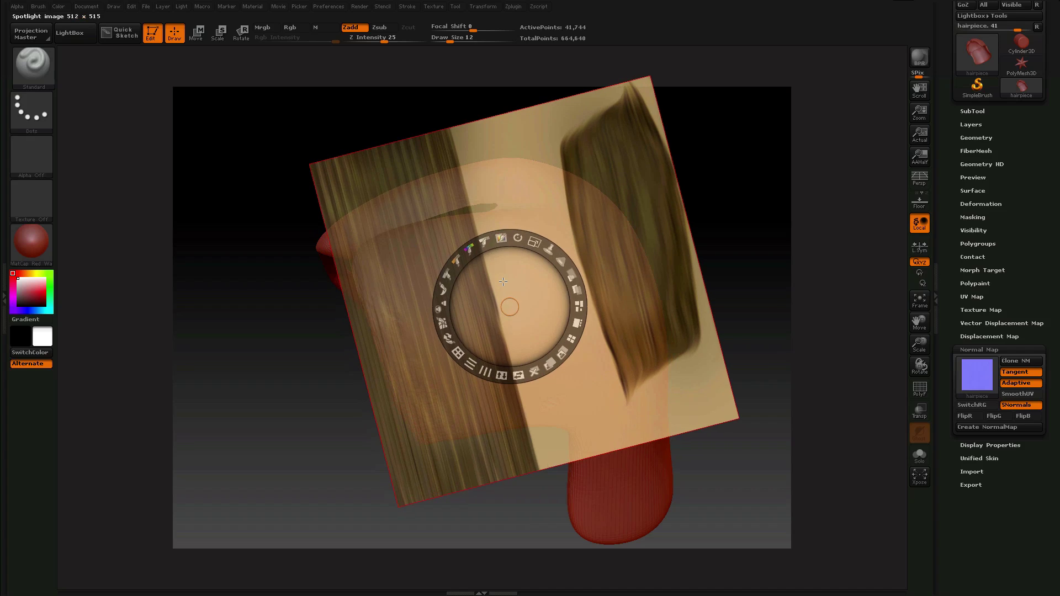
# Step: Hide the Spotlight image and change the hairpiece's material to MatCap White01
pyautogui.press('z')
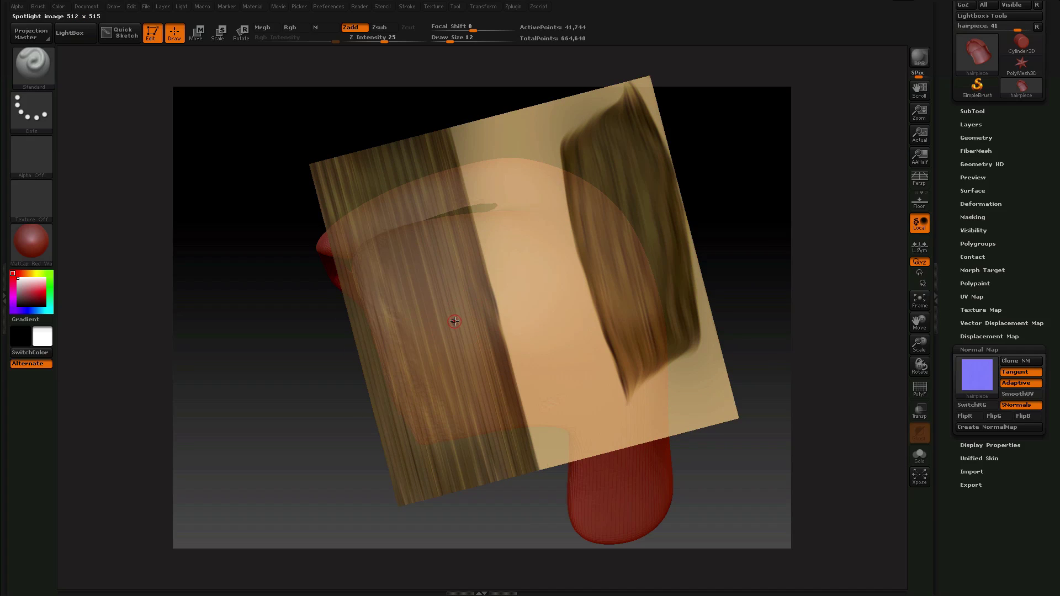
pyautogui.hotkey('shift', 'z')
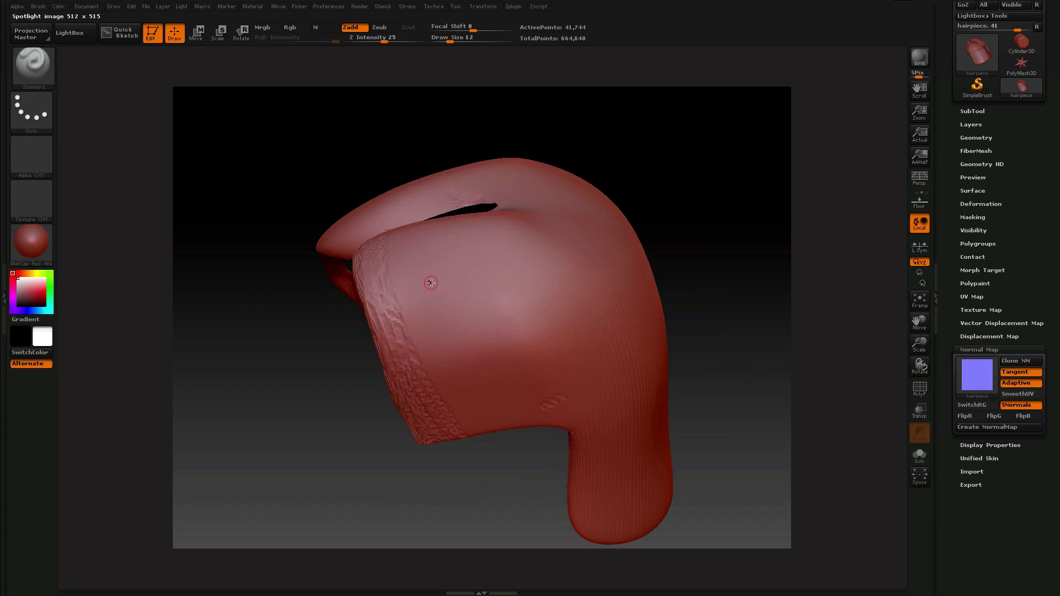
pyautogui.click(41, 245)
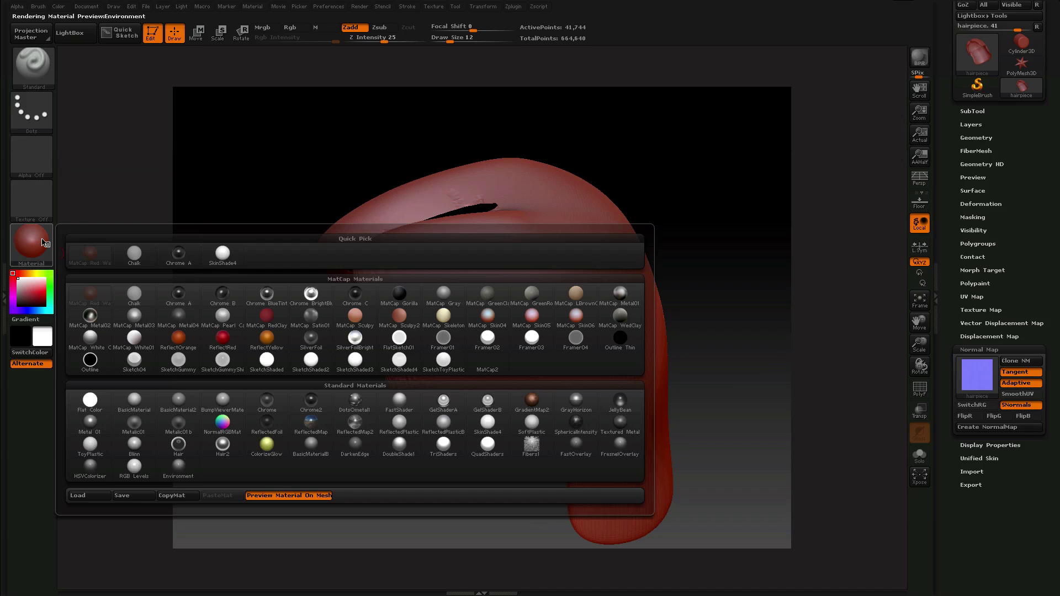
pyautogui.click(135, 338)
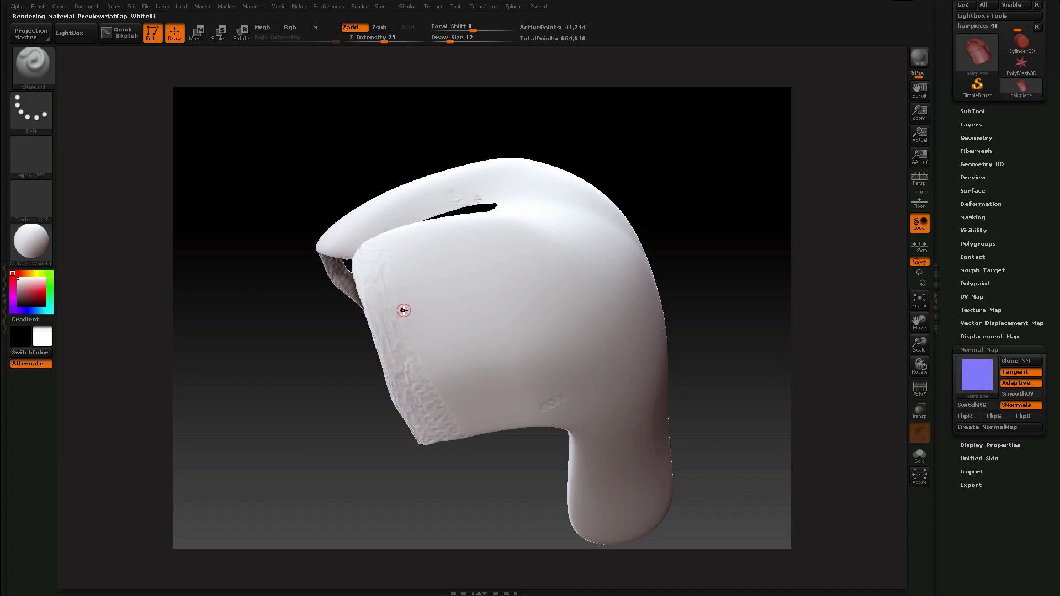
# Step: Show the Spotlight image again, then tilt it slightly further and scale it down over the hairpiece's side
pyautogui.hotkey('shift', 'z')
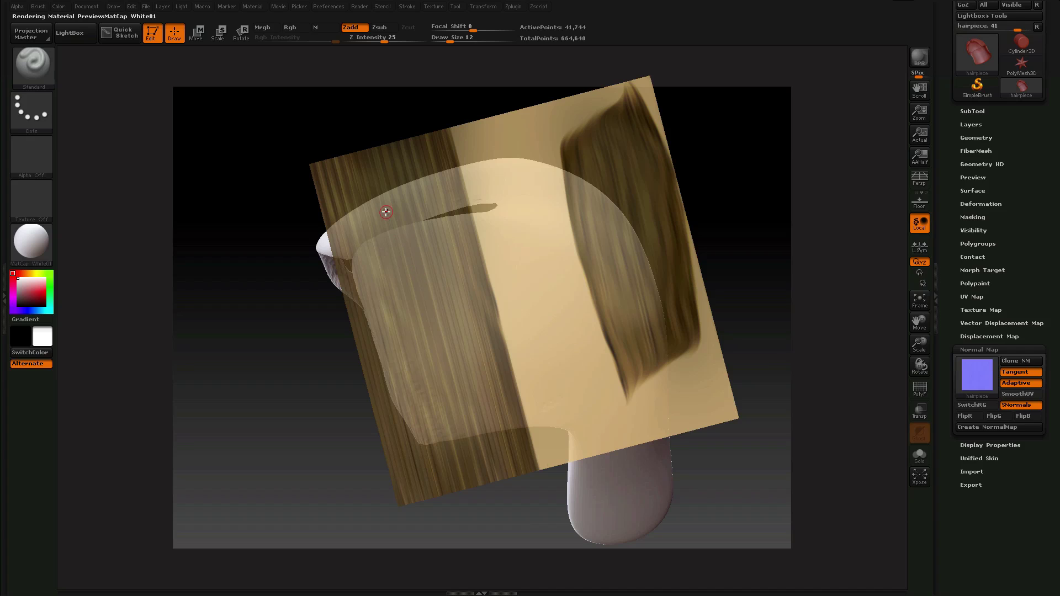
pyautogui.hotkey('shift', 'z')
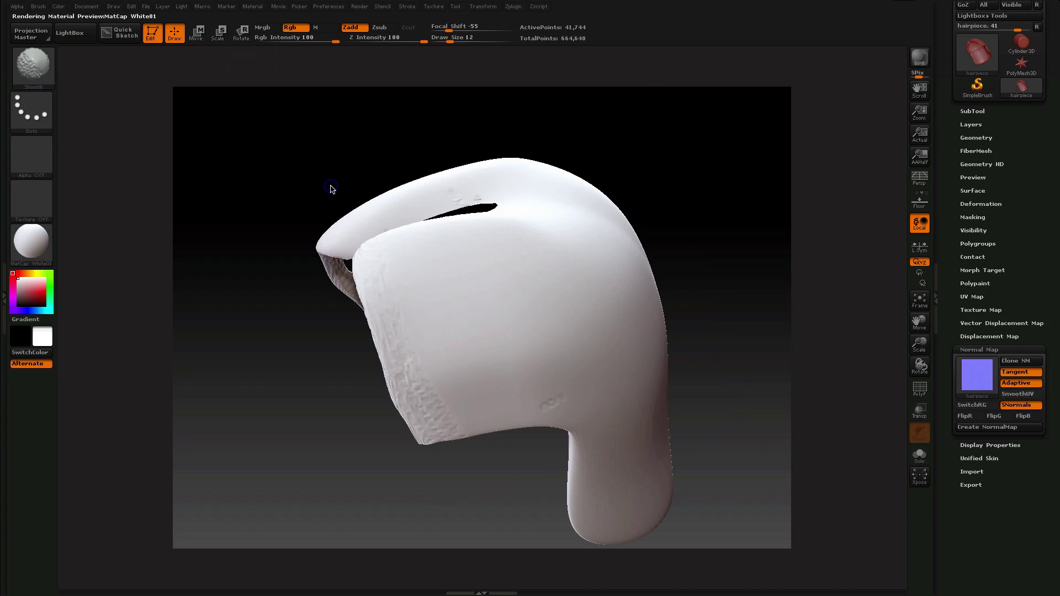
pyautogui.hotkey('shift', 'z')
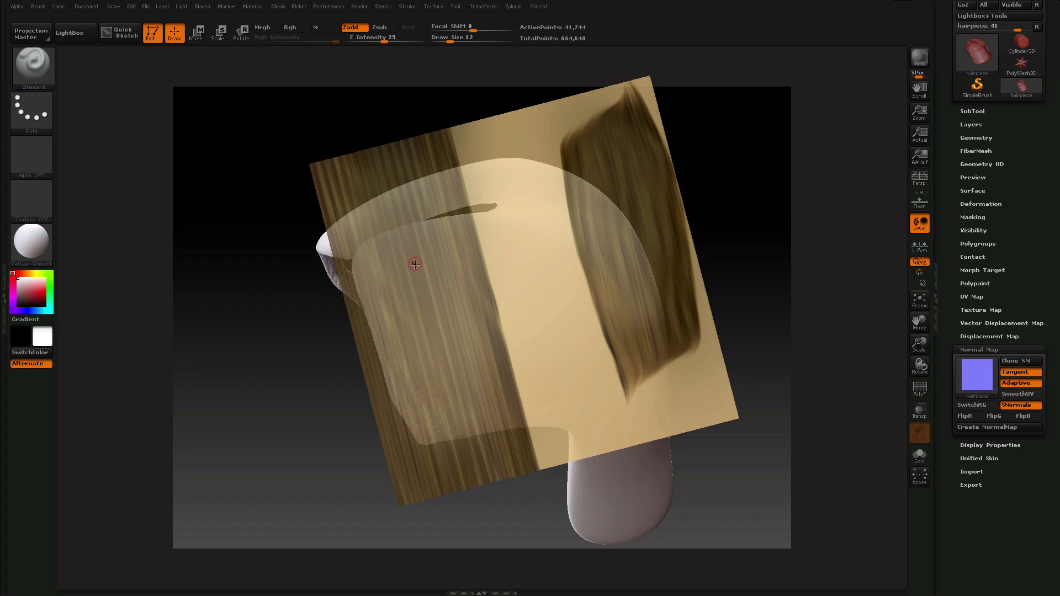
pyautogui.press('z')
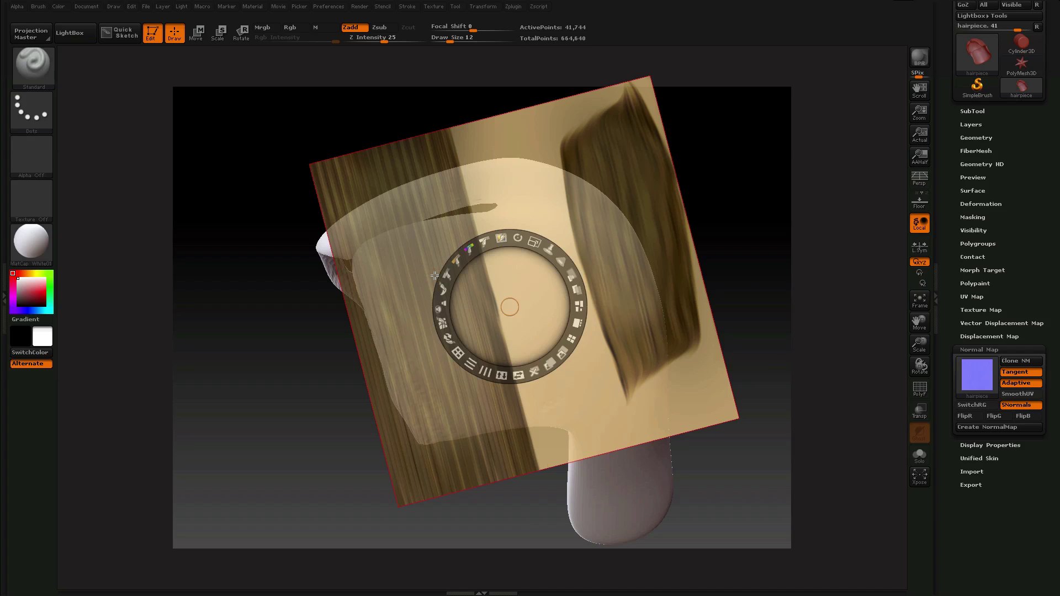
pyautogui.press('z')
pyautogui.press('z')
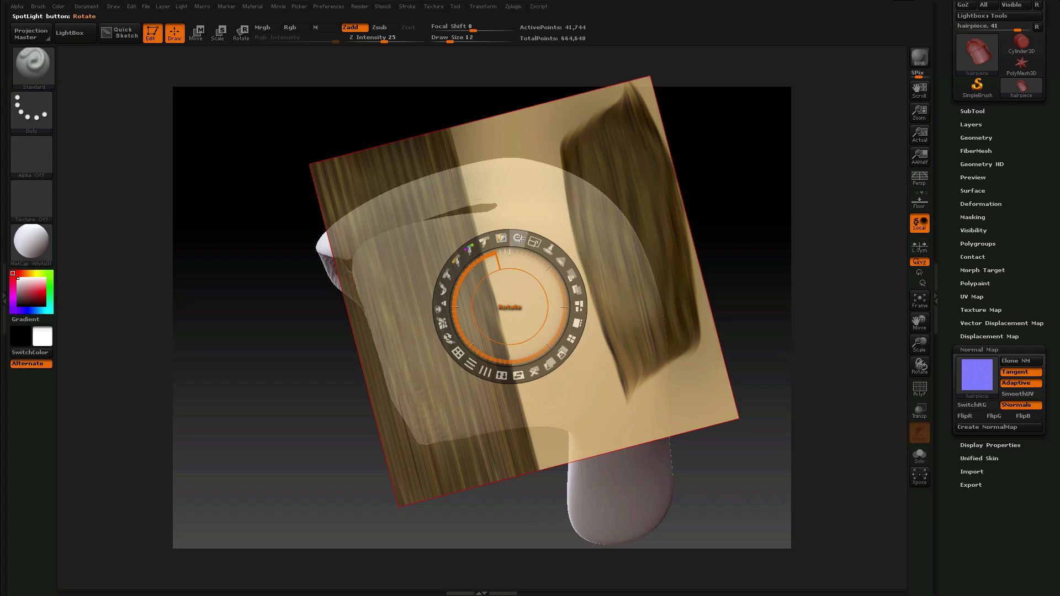
pyautogui.moveTo(520, 240); pyautogui.dragTo(509, 241)
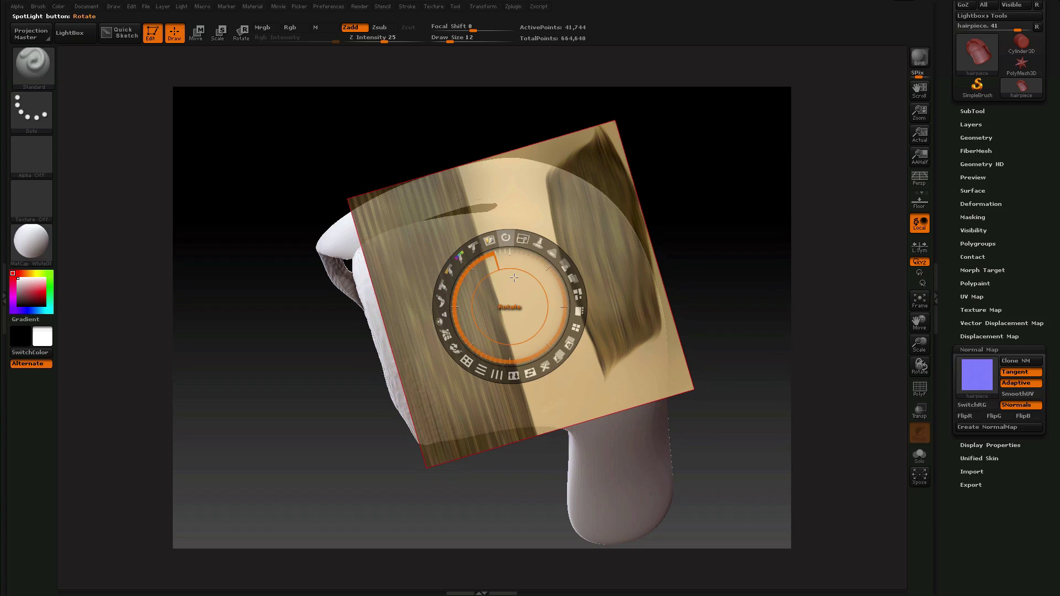
# Step: Move the Spotlight image and scale it down so its straight strands cover the front side of the hairpiece
pyautogui.moveTo(502, 289); pyautogui.dragTo(492, 291)
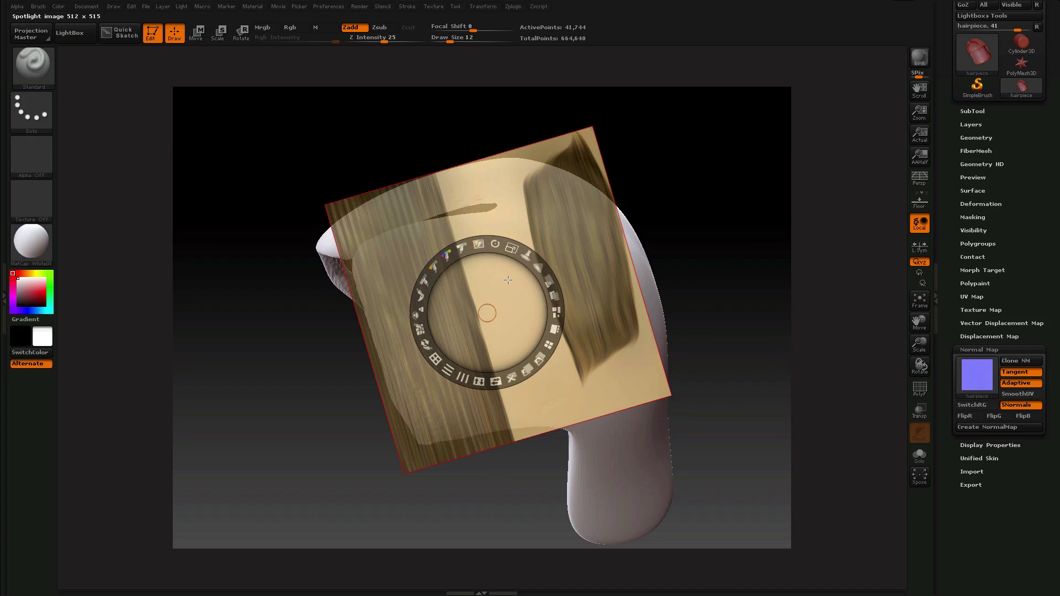
pyautogui.moveTo(509, 247); pyautogui.dragTo(482, 298)
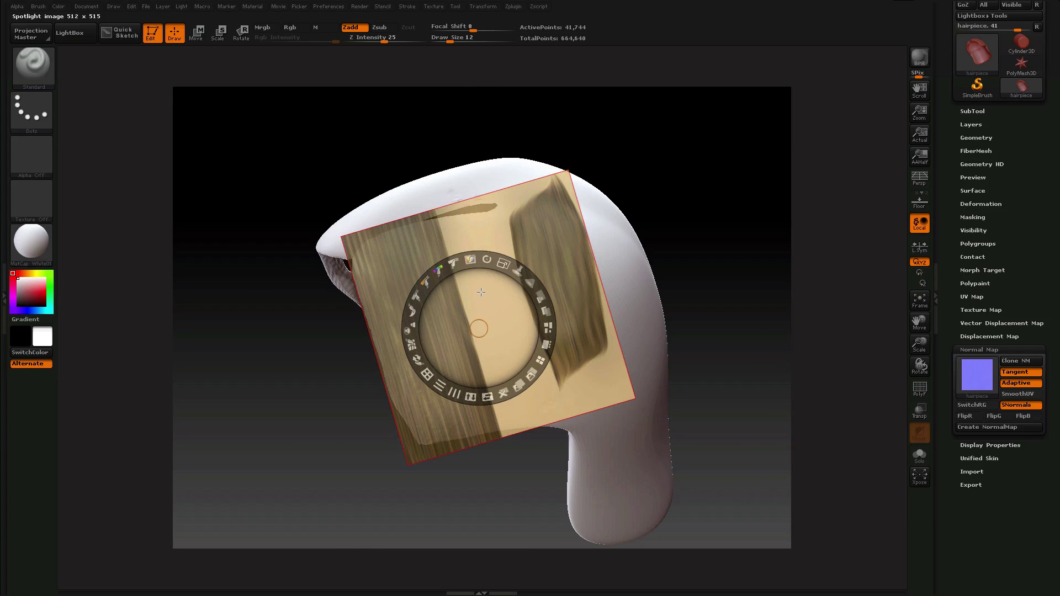
pyautogui.press('z')
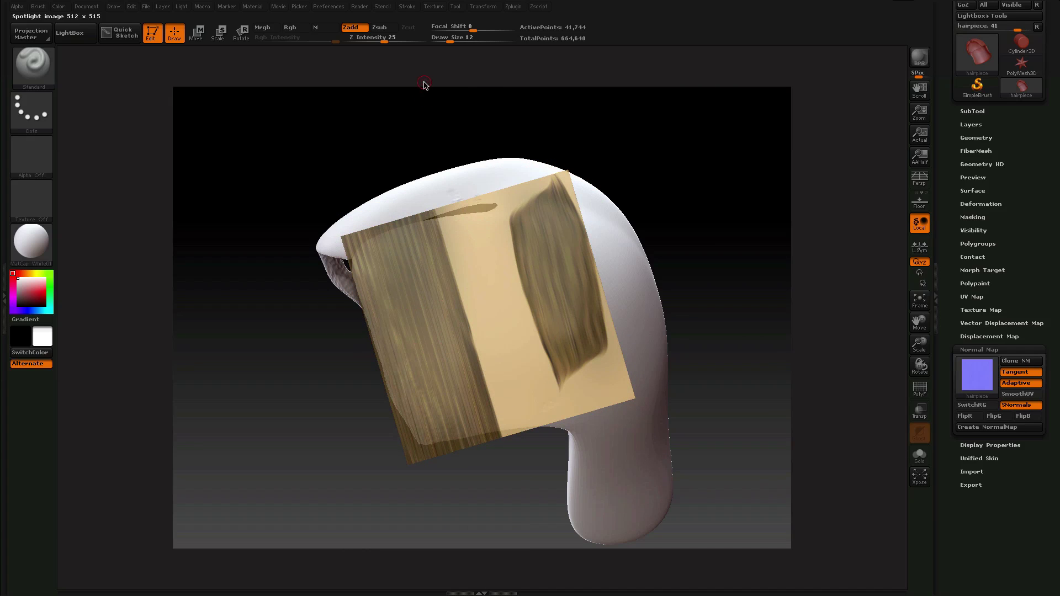
# Step: Set the brush draw size to 42 and switch it from Zadd to Rgb colour painting
pyautogui.moveTo(449, 40); pyautogui.dragTo(463, 42)
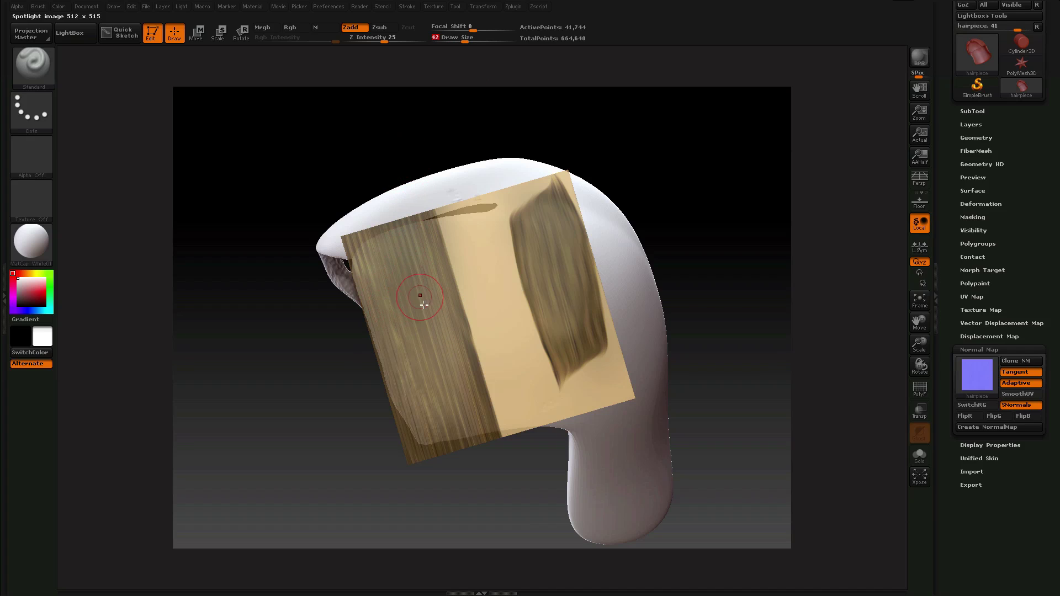
pyautogui.click(360, 30)
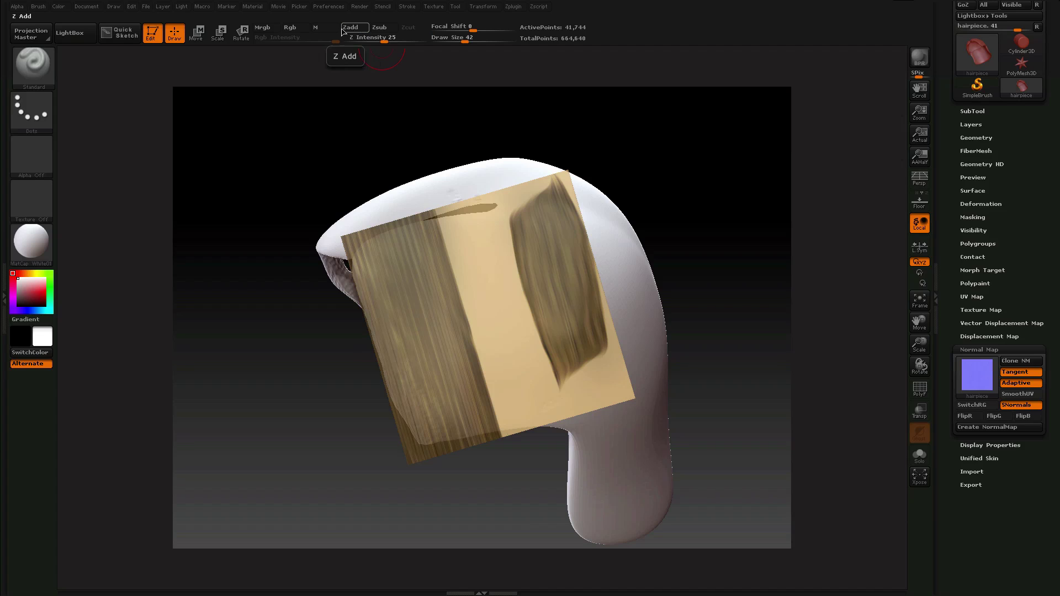
pyautogui.click(291, 28)
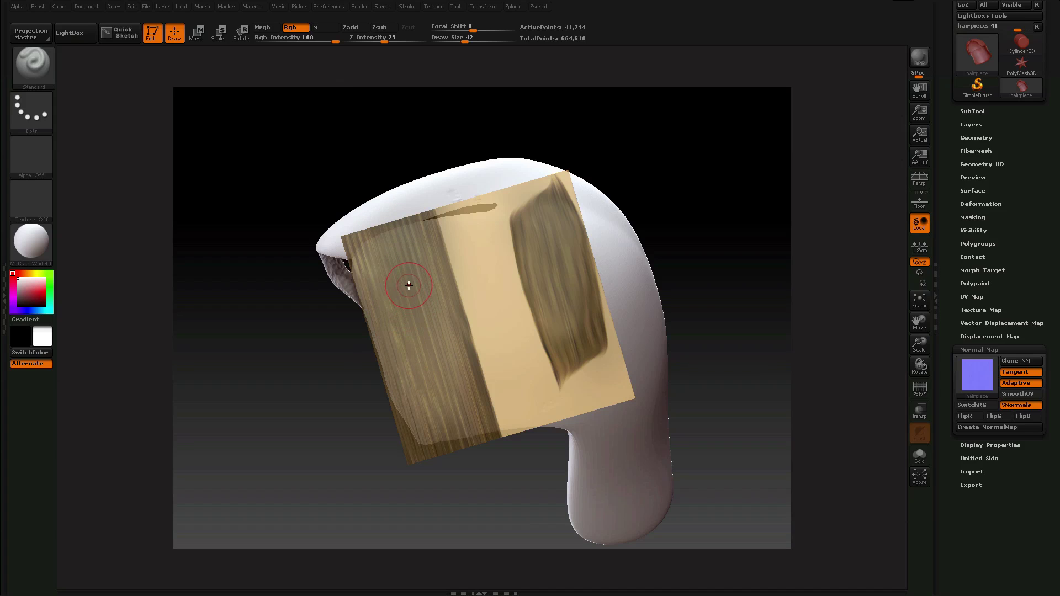
# Step: Paint the straight strands from the Spotlight image onto the hairpiece's front side section down to its lower edge, and hide the image
pyautogui.moveTo(397, 279)
pyautogui.mouseDown()
pyautogui.moveTo(426, 436)
pyautogui.moveTo(398, 381)
pyautogui.moveTo(368, 284)
pyautogui.moveTo(406, 255)
pyautogui.moveTo(456, 348)
pyautogui.moveTo(470, 436)
pyautogui.moveTo(433, 326)
pyautogui.mouseUp()
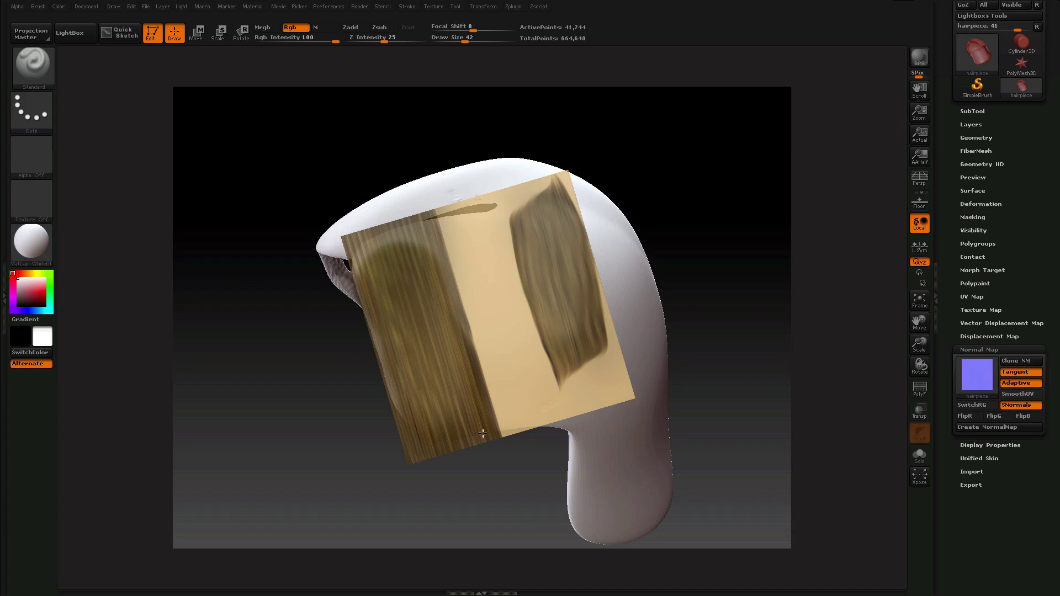
pyautogui.moveTo(482, 434)
pyautogui.mouseDown()
pyautogui.moveTo(437, 278)
pyautogui.moveTo(381, 281)
pyautogui.moveTo(398, 406)
pyautogui.mouseUp()
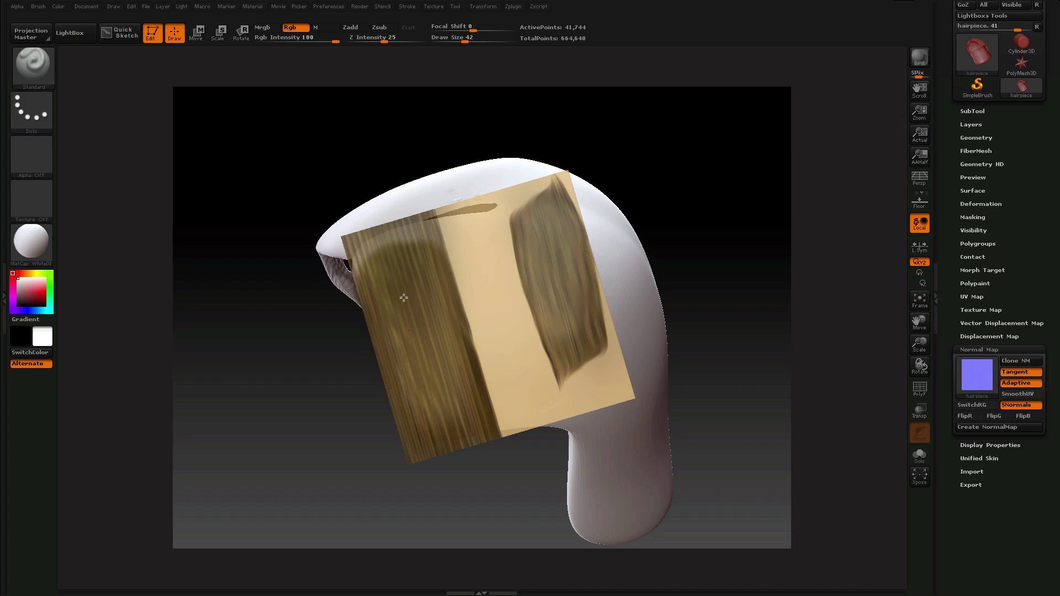
pyautogui.hotkey('shift', 'z')
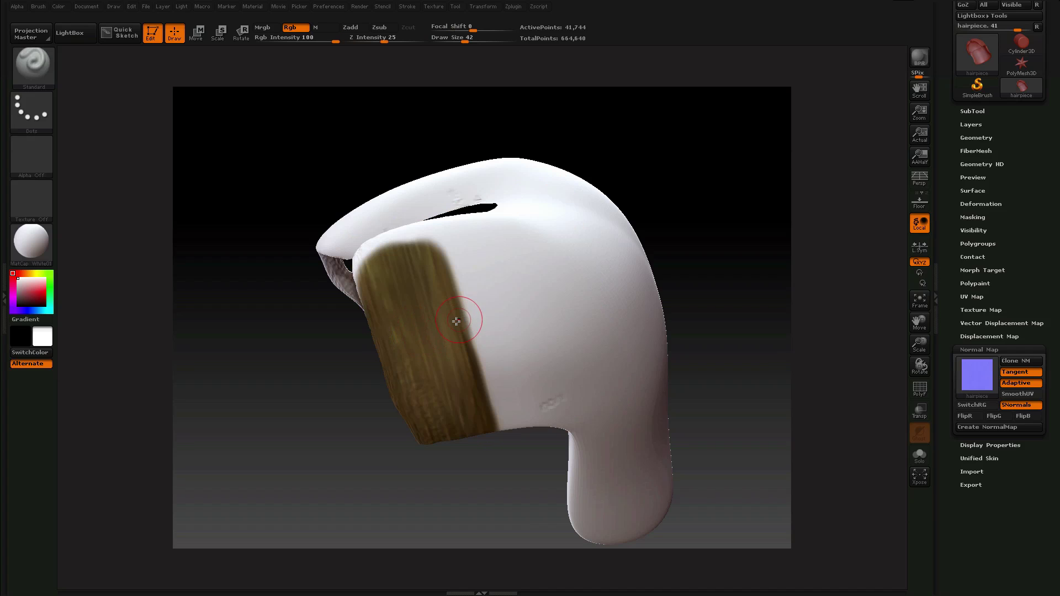
# Step: Enlarge and slightly tilt the Spotlight image so its straight strands cover the front edge of the hairpiece's neck section
pyautogui.moveTo(921, 365)
pyautogui.mouseDown()
pyautogui.moveTo(920, 335)
pyautogui.moveTo(914, 373)
pyautogui.mouseUp()
pyautogui.moveTo(915, 322); pyautogui.dragTo(894, 320)
pyautogui.moveTo(926, 364); pyautogui.dragTo(920, 363)
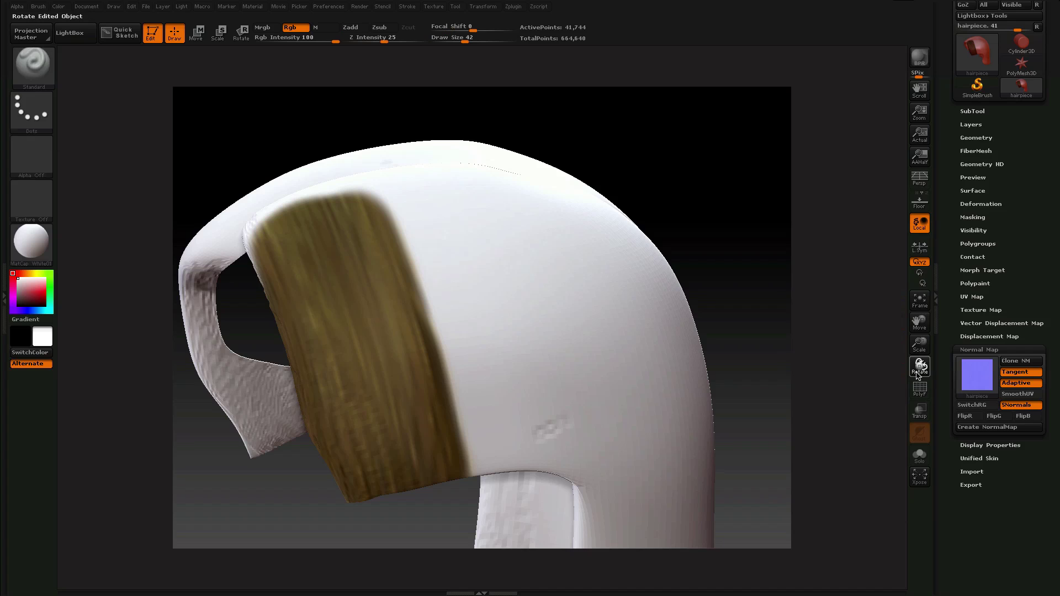
pyautogui.moveTo(920, 362); pyautogui.dragTo(906, 374)
pyautogui.moveTo(919, 321); pyautogui.dragTo(869, 219)
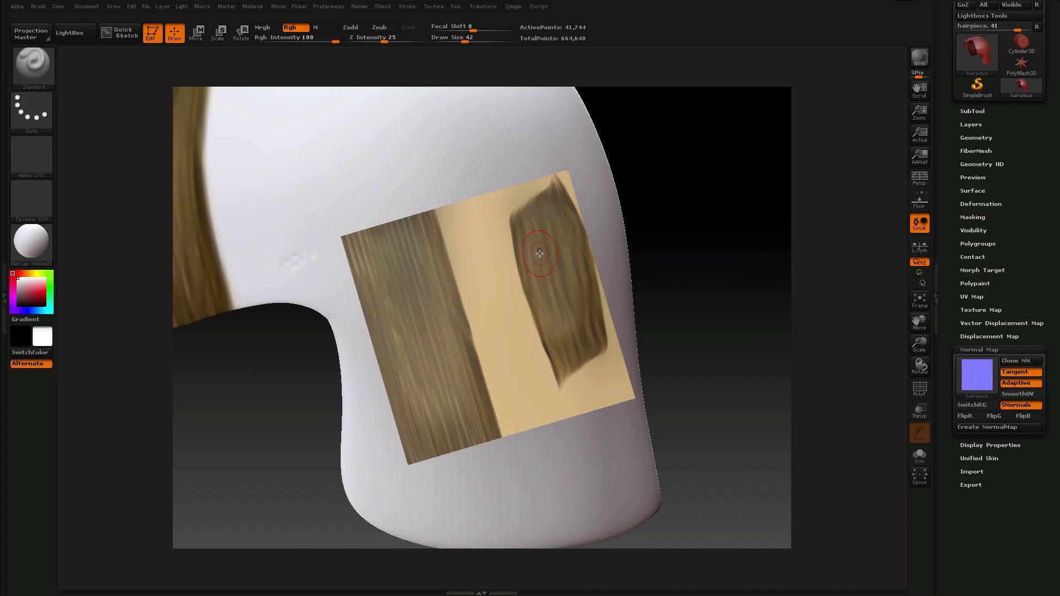
pyautogui.press('z')
pyautogui.moveTo(491, 259); pyautogui.dragTo(508, 266)
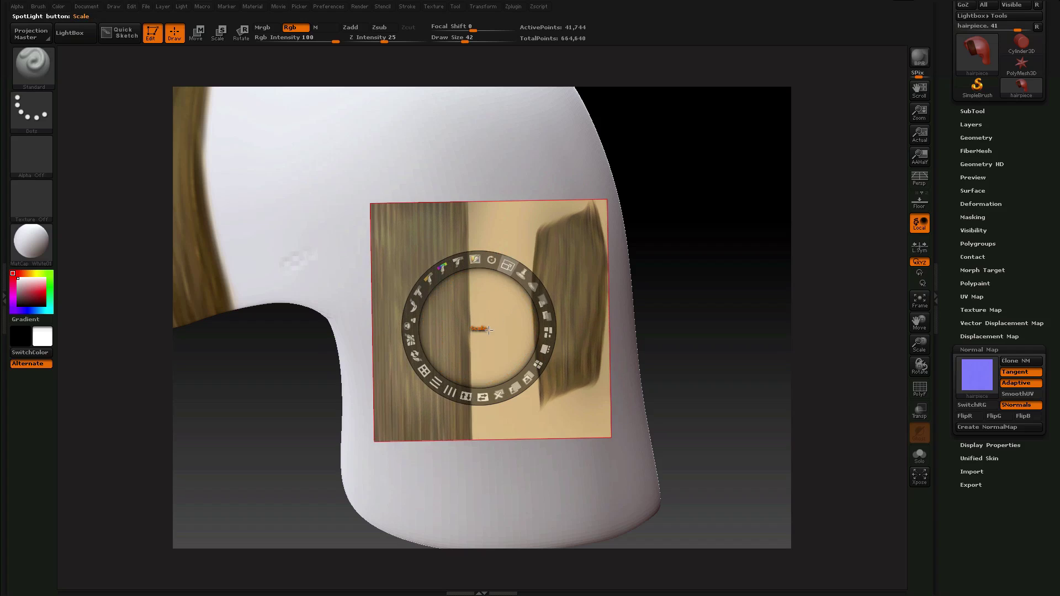
pyautogui.moveTo(489, 329); pyautogui.dragTo(438, 434)
pyautogui.moveTo(463, 366); pyautogui.dragTo(438, 360)
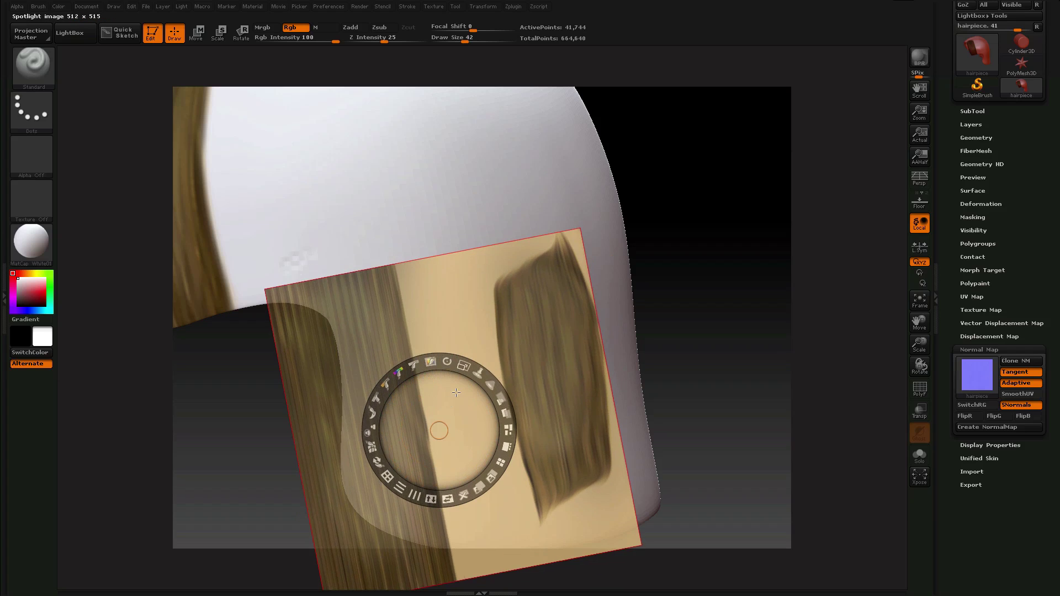
pyautogui.moveTo(440, 431); pyautogui.dragTo(460, 409)
pyautogui.moveTo(472, 338); pyautogui.dragTo(480, 338)
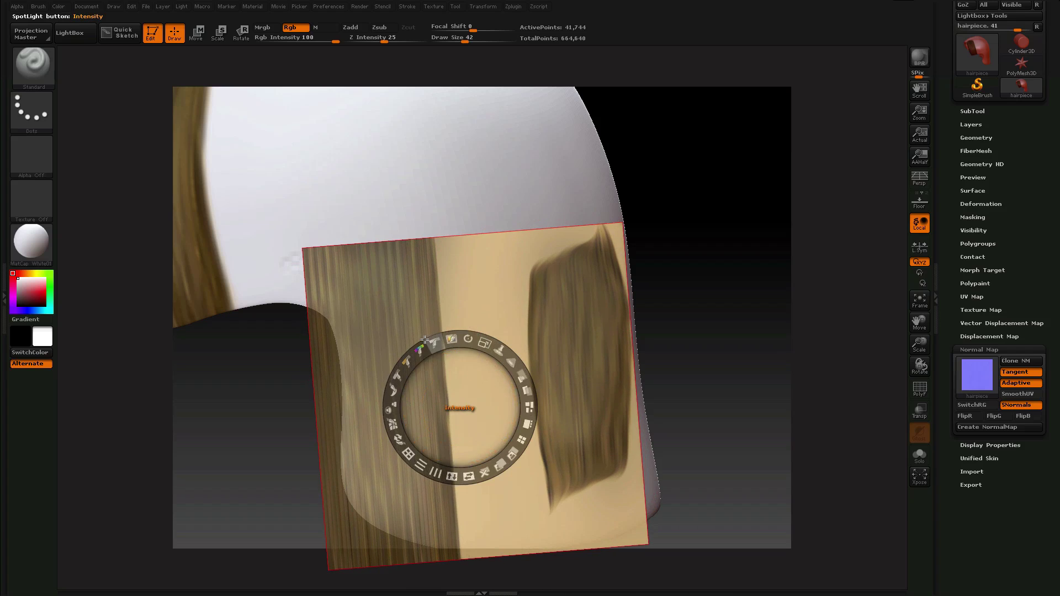
# Step: Paint the straight strands onto the front edge of the neck section and hide the Spotlight image
pyautogui.press('z')
pyautogui.moveTo(372, 324)
pyautogui.mouseDown()
pyautogui.moveTo(368, 474)
pyautogui.moveTo(364, 374)
pyautogui.moveTo(349, 397)
pyautogui.moveTo(395, 499)
pyautogui.moveTo(387, 363)
pyautogui.moveTo(445, 533)
pyautogui.moveTo(402, 335)
pyautogui.mouseUp()
pyautogui.hotkey('shift', 'z')
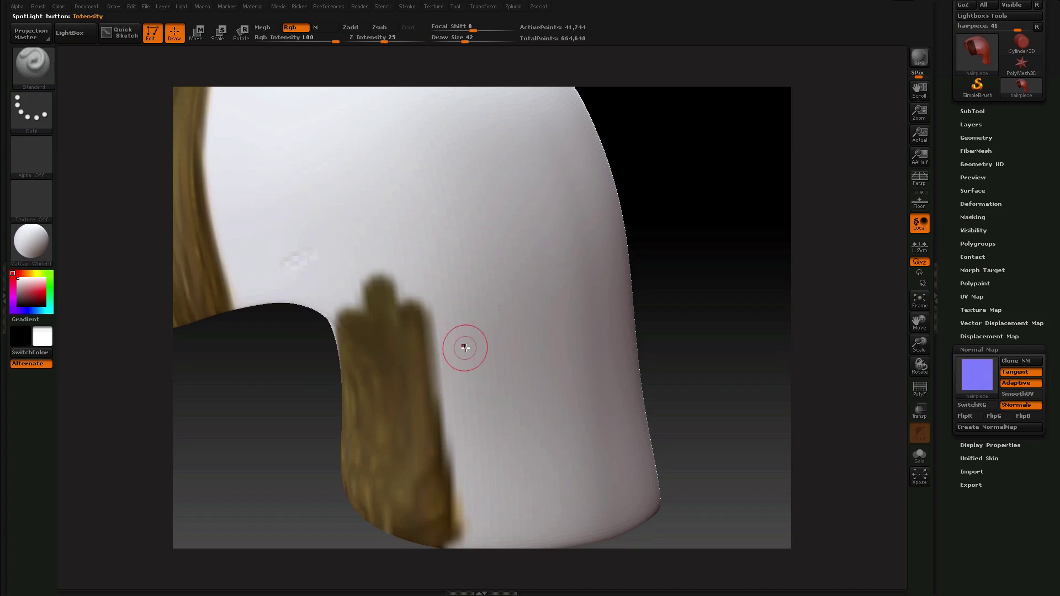
# Step: Show the Spotlight image, try it higher and at different tilts over the neck hair, and hide it again
pyautogui.hotkey('shift', 'z')
pyautogui.press('z')
pyautogui.moveTo(467, 330); pyautogui.dragTo(330, 285)
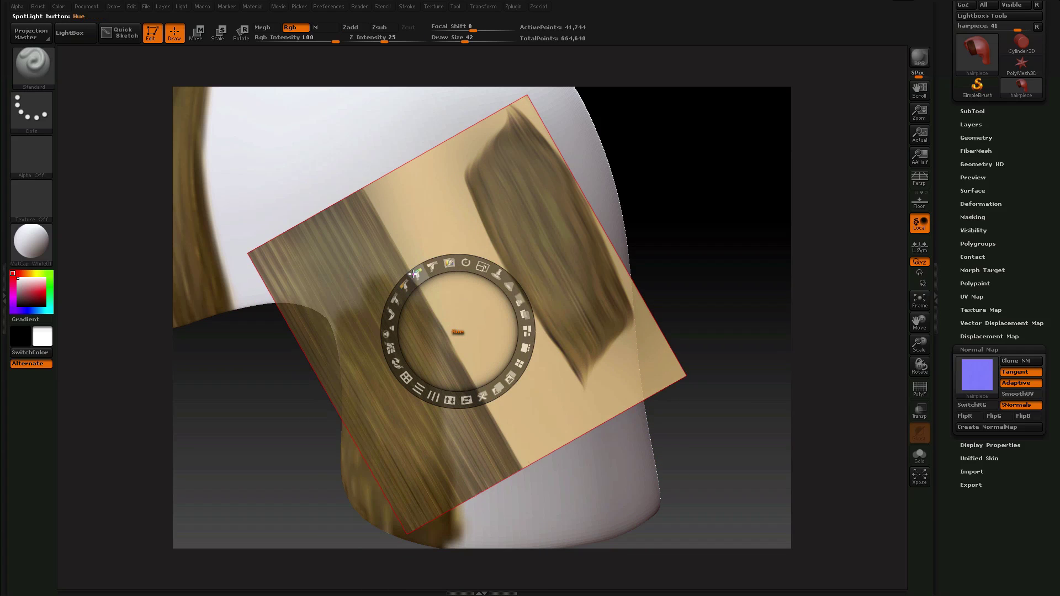
pyautogui.moveTo(465, 263); pyautogui.dragTo(500, 275)
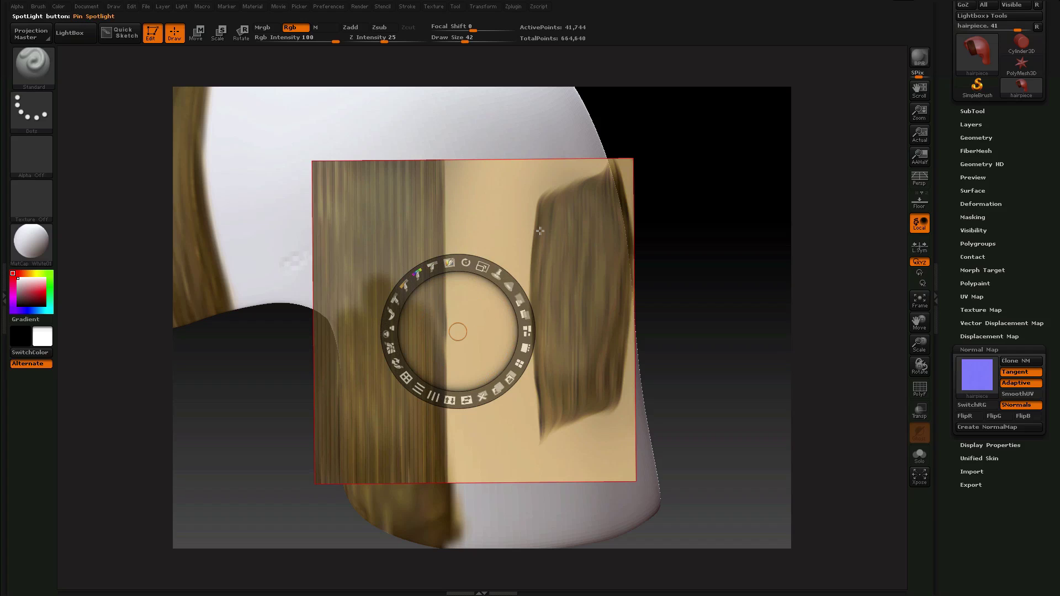
pyautogui.hotkey('shift', 'z')
# Step: Create a new texture map from the hairpiece's polypaint and clone it into the texture palette
pyautogui.moveTo(917, 364); pyautogui.dragTo(923, 364)
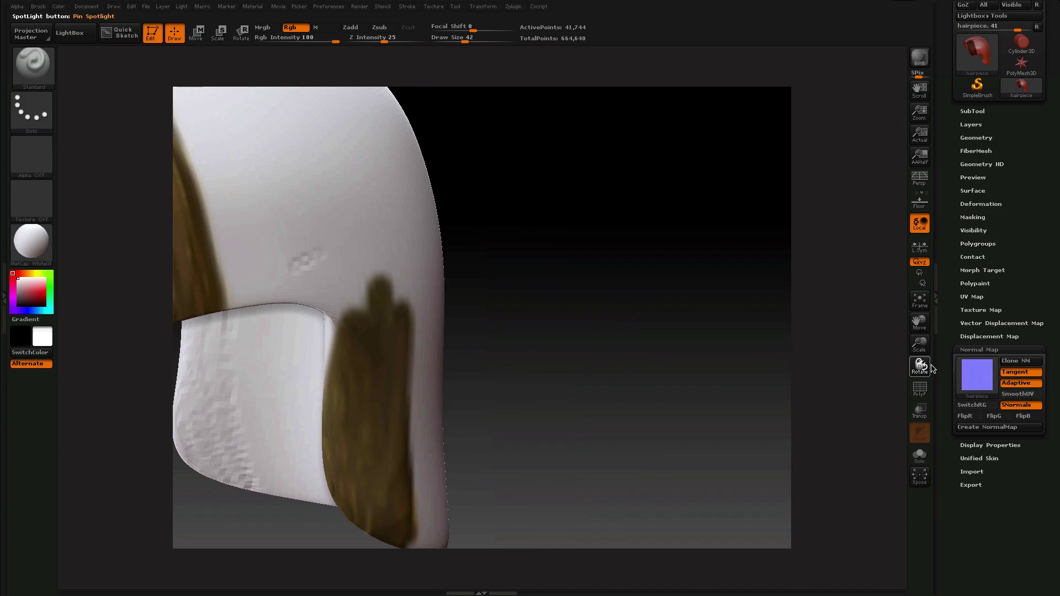
pyautogui.moveTo(920, 318); pyautogui.dragTo(988, 329)
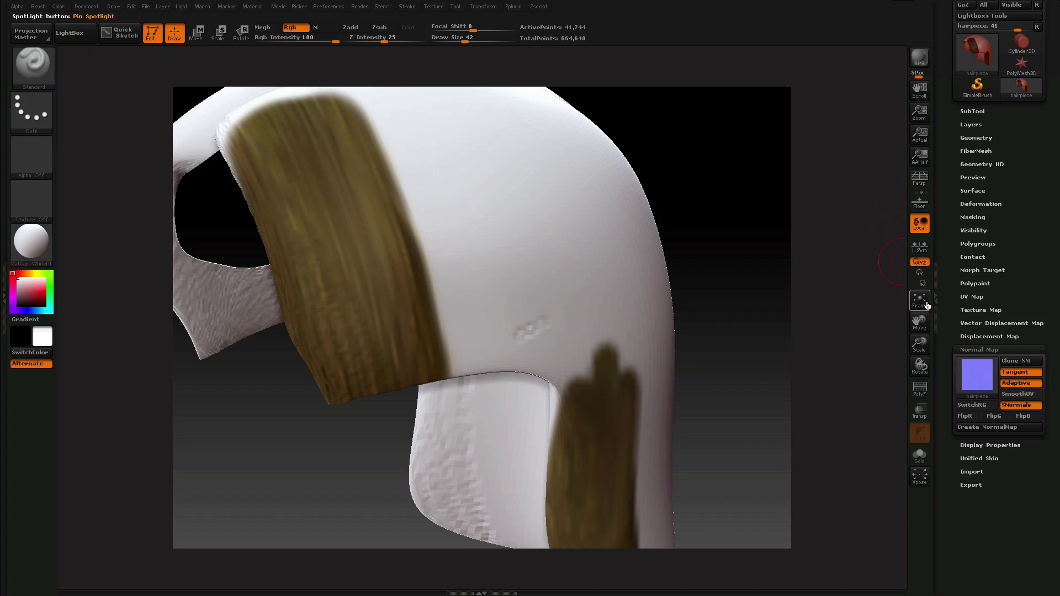
pyautogui.moveTo(919, 345); pyautogui.dragTo(907, 338)
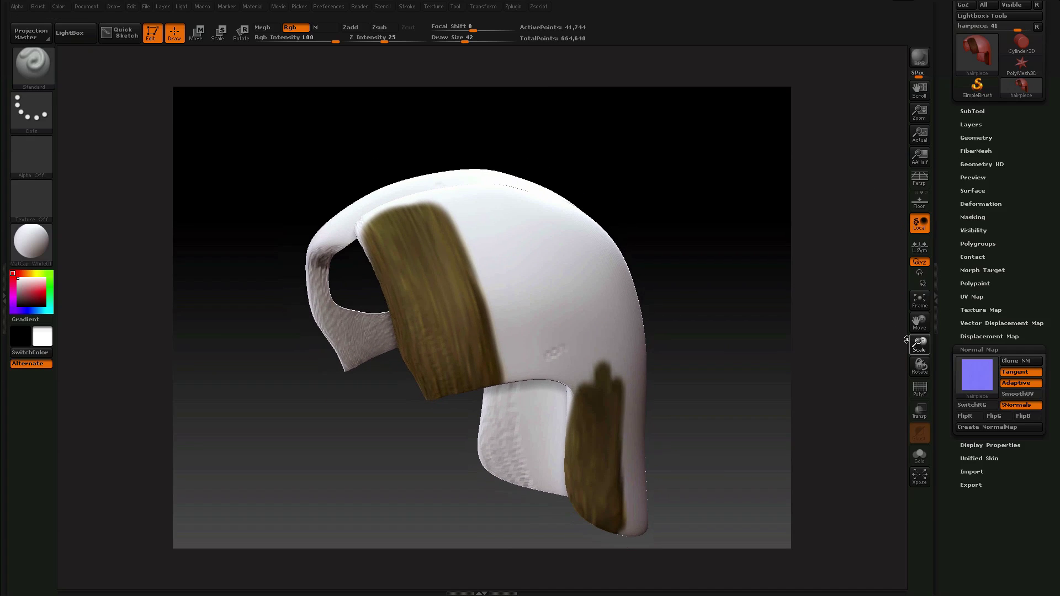
pyautogui.click(972, 310)
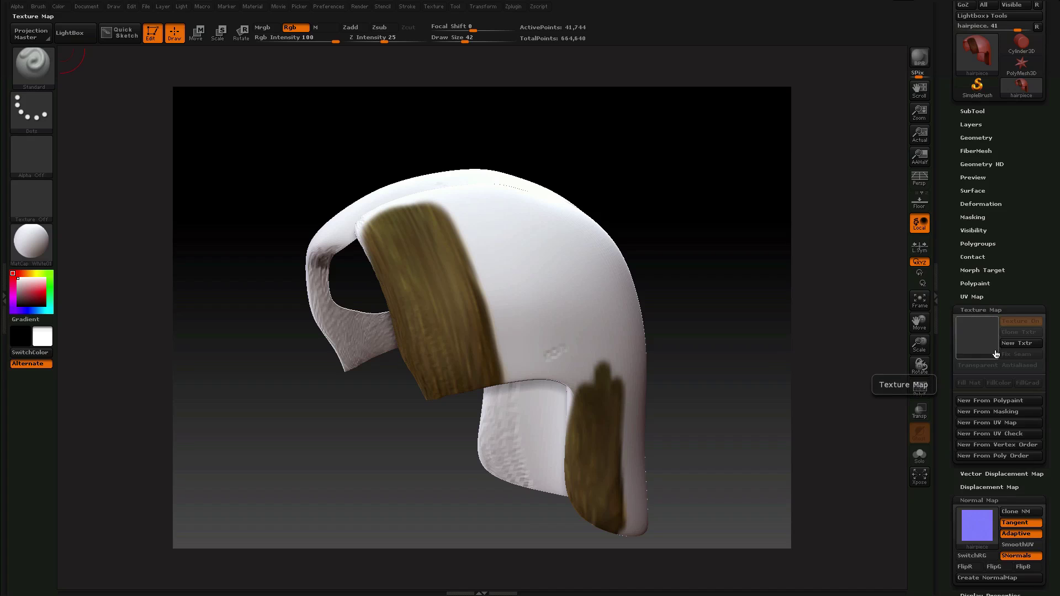
pyautogui.click(992, 401)
pyautogui.moveTo(972, 335)
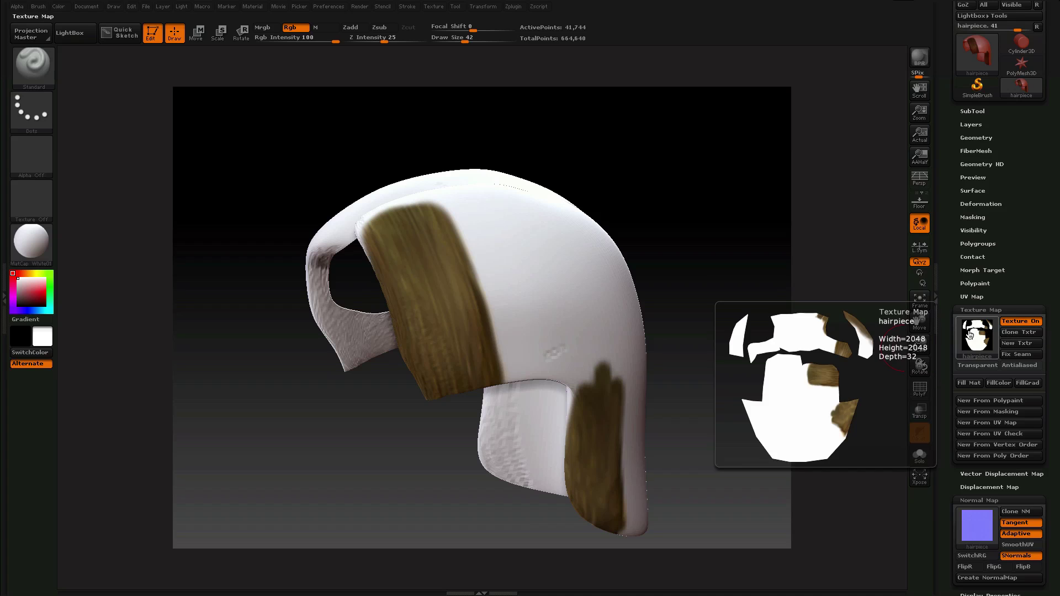
pyautogui.click(1008, 332)
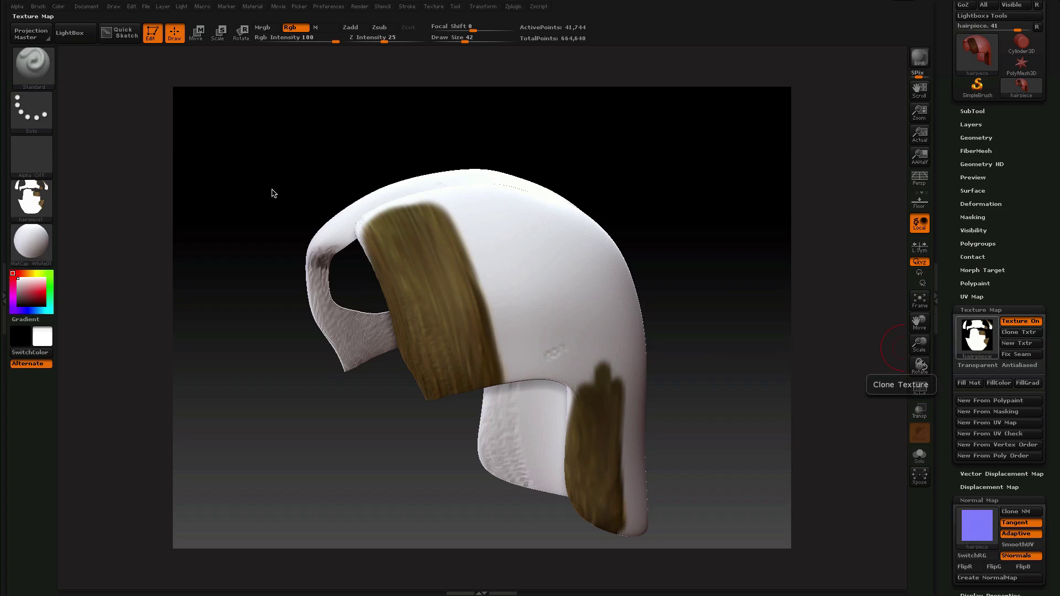
# Step: Flip the cloned hairpiece texture vertically and export it to the temp folder as a PSD named hairpiece
pyautogui.click(433, 7)
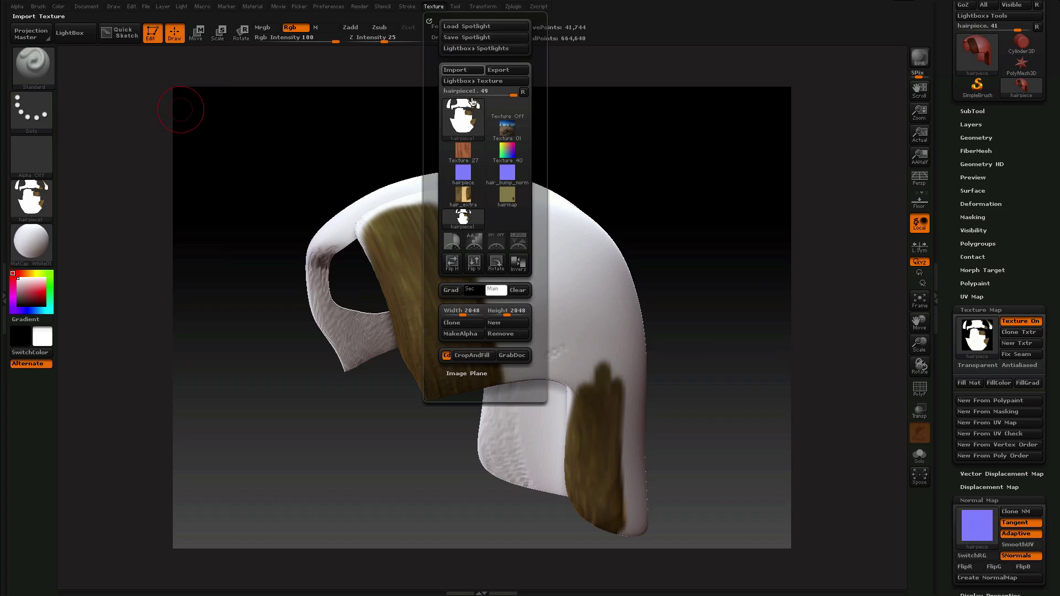
pyautogui.click(480, 264)
pyautogui.moveTo(476, 119)
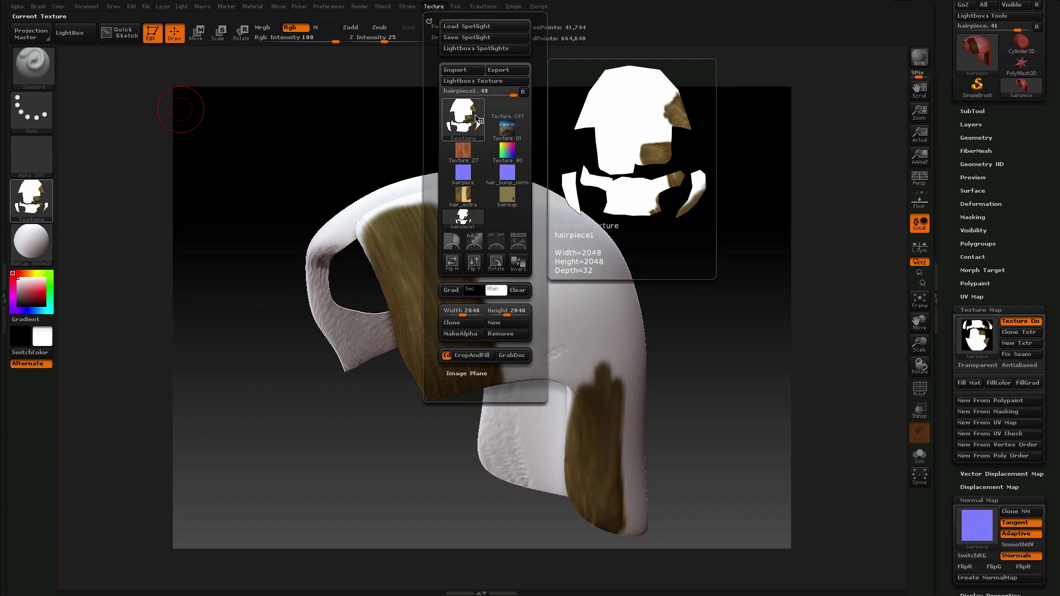
pyautogui.click(502, 72)
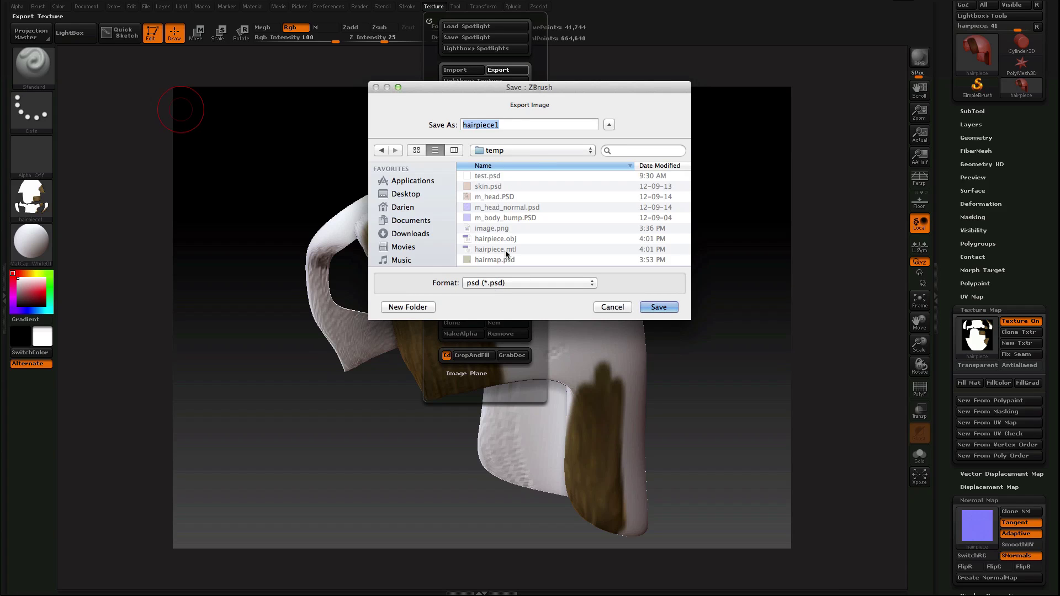
pyautogui.press('Right')
pyautogui.press('BackSpace')
pyautogui.press('Return')
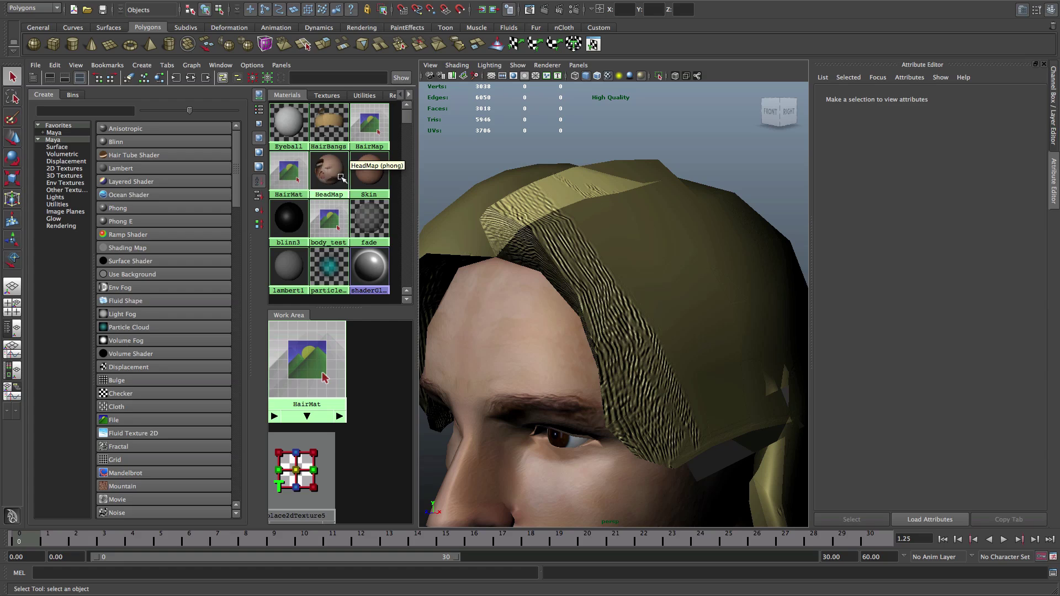
# Step: In Maya, point the HairMat material's colour file texture to hairpiece.psd instead of the current image
pyautogui.click(298, 178)
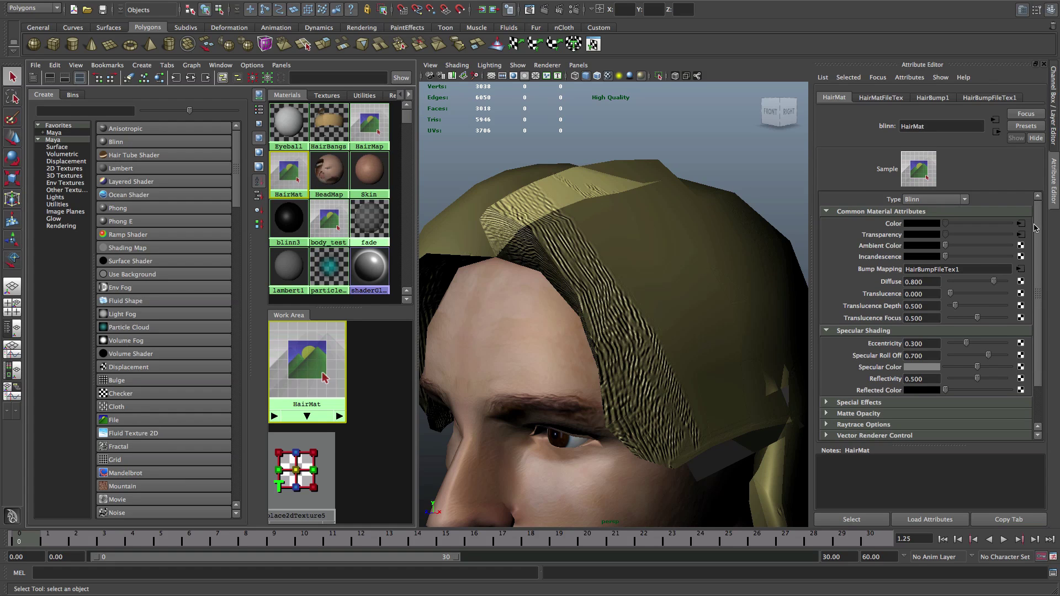
pyautogui.click(1021, 228)
pyautogui.click(992, 253)
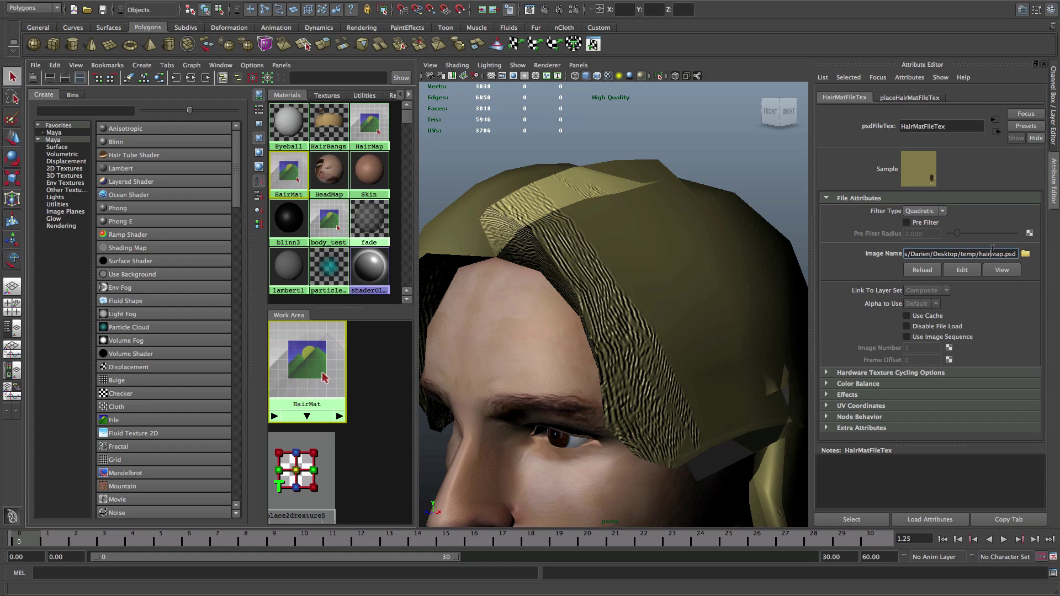
pyautogui.press('BackSpace')
pyautogui.write('piece')
pyautogui.press('Return')
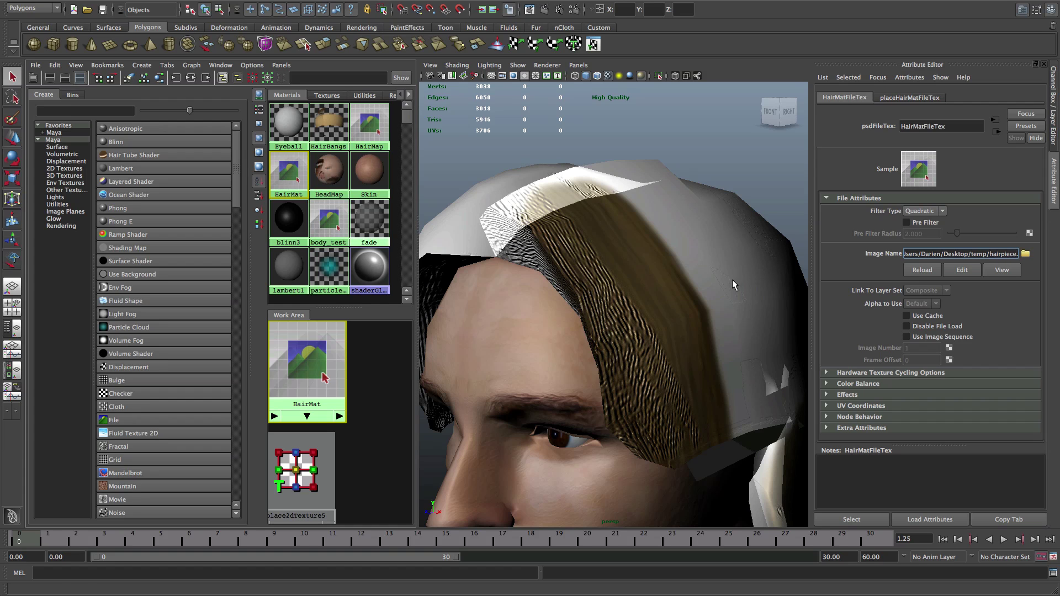
# Step: Compare the hairpiece texture in the viewport under Default Quality Rendering and High Quality Rendering
pyautogui.keyDown('alt'); pyautogui.moveTo(732, 279); pyautogui.dragTo(570, 245); pyautogui.keyUp('alt')
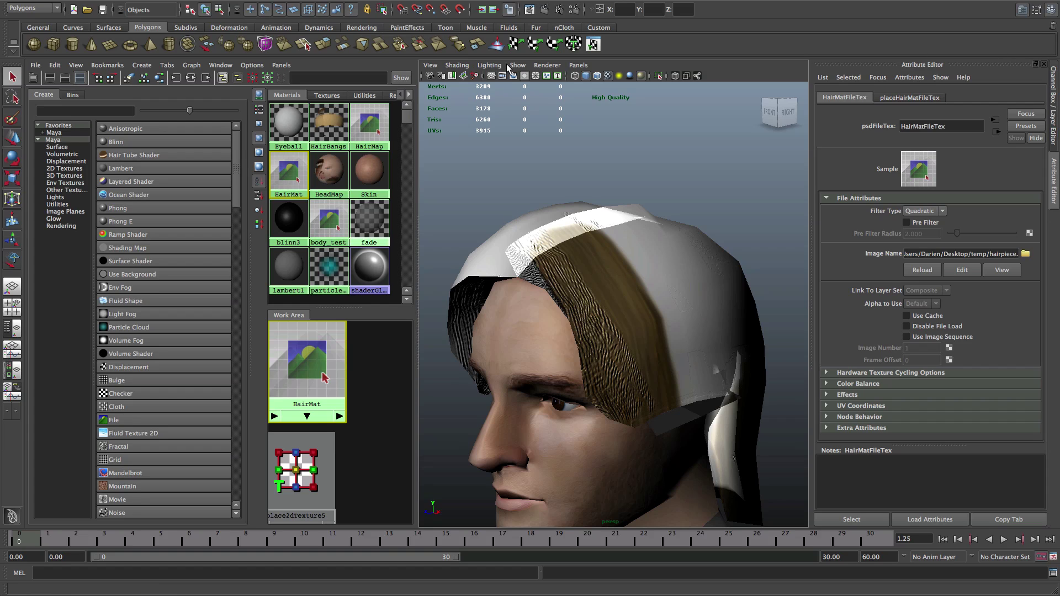
pyautogui.click(547, 65)
pyautogui.click(568, 78)
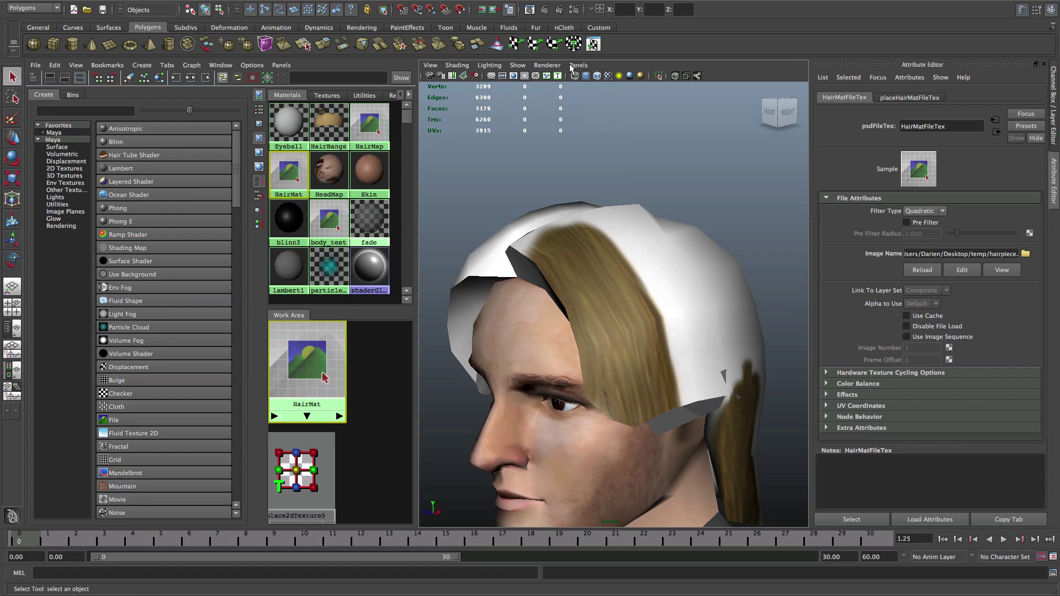
pyautogui.click(548, 65)
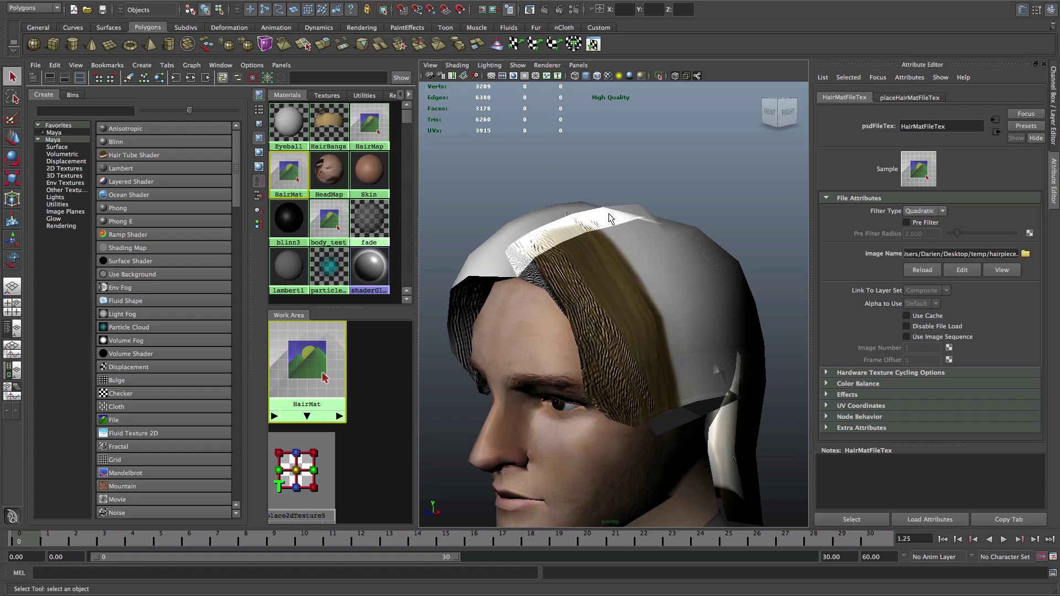
pyautogui.moveTo(655, 190)
pyautogui.keyDown('alt'); pyautogui.mouseDown()
pyautogui.moveTo(682, 165)
pyautogui.moveTo(639, 180)
pyautogui.moveTo(646, 167)
pyautogui.moveTo(663, 171)
pyautogui.moveTo(651, 178)
pyautogui.moveTo(628, 151)
pyautogui.moveTo(654, 160)
pyautogui.moveTo(639, 180)
pyautogui.mouseUp(); pyautogui.keyUp('alt')
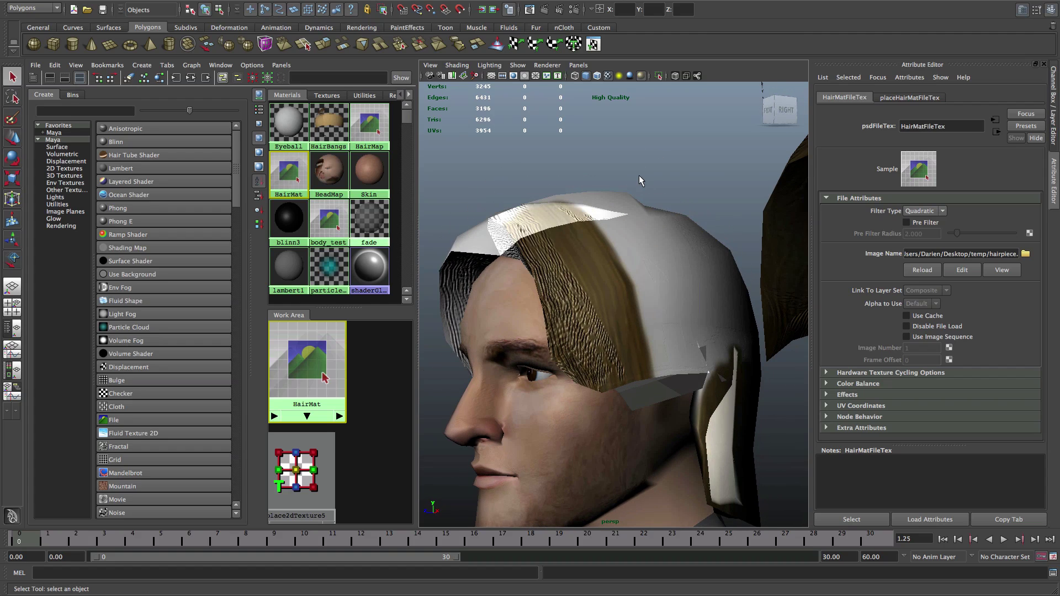
# Step: Set the viewport renderer to Default Quality Rendering and view the painted hair from the front and the side
pyautogui.click(547, 65)
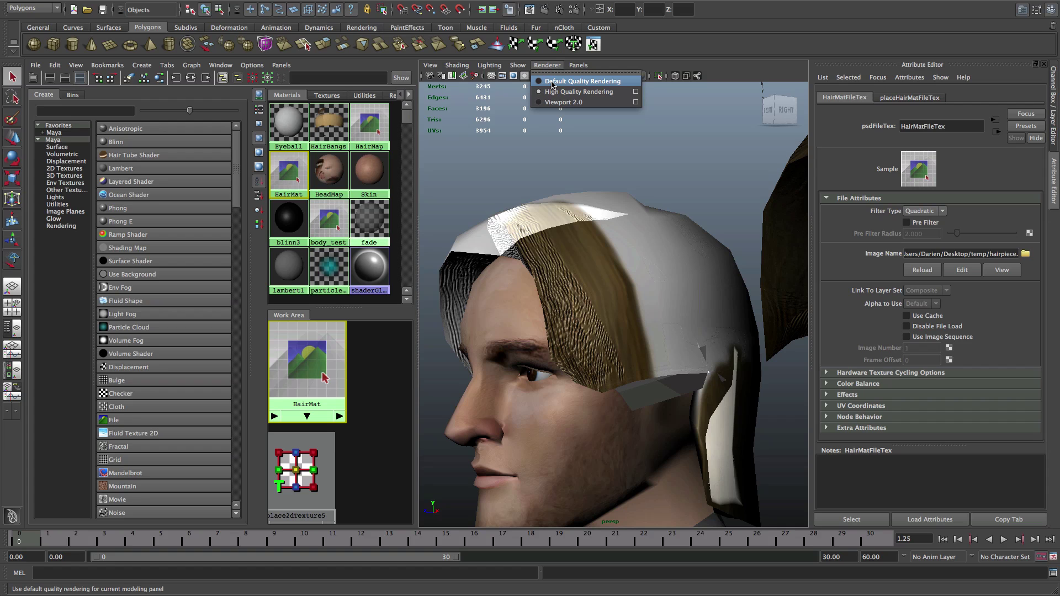
pyautogui.click(551, 82)
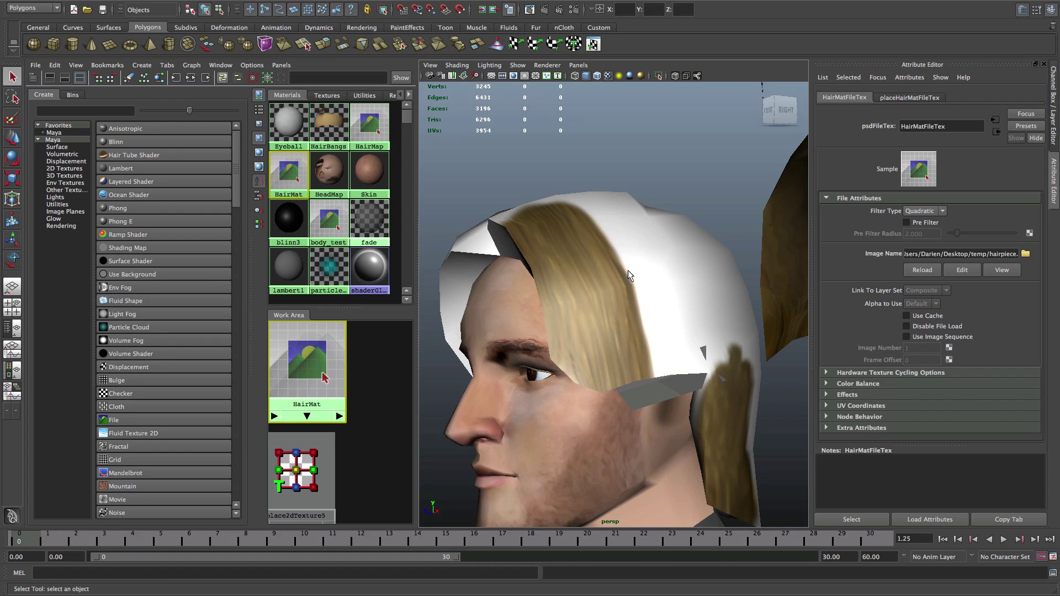
pyautogui.keyDown('alt'); pyautogui.moveTo(628, 273); pyautogui.dragTo(661, 261); pyautogui.keyUp('alt')
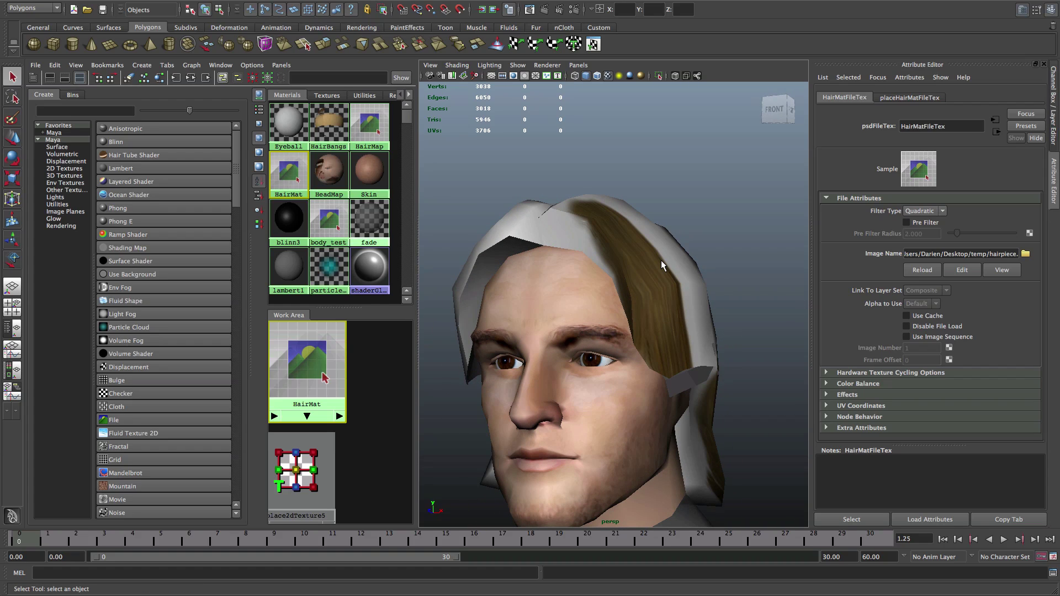
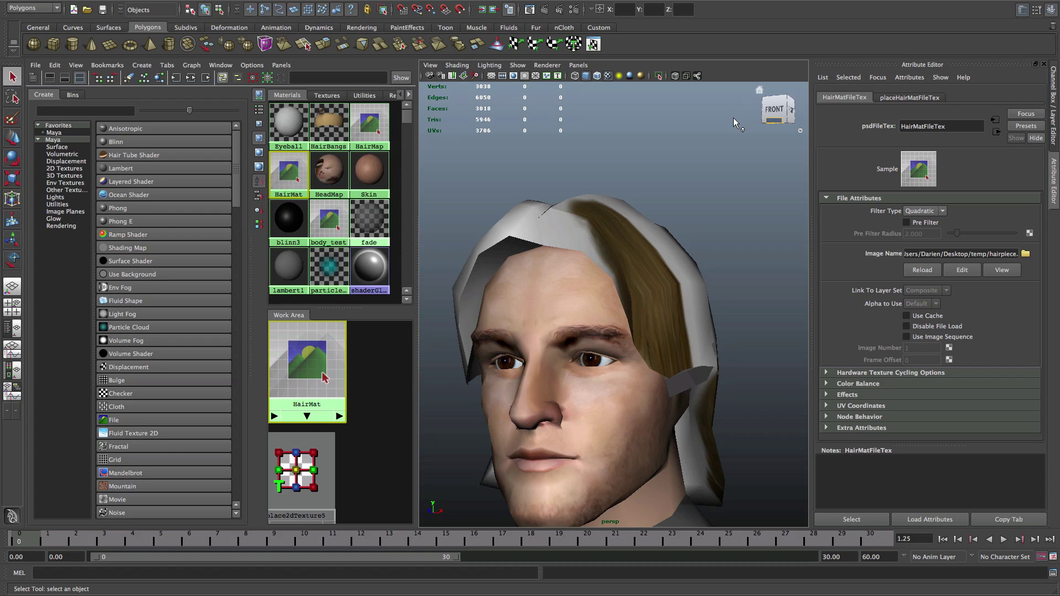
pyautogui.keyDown('alt'); pyautogui.moveTo(734, 118); pyautogui.dragTo(691, 150); pyautogui.keyUp('alt')
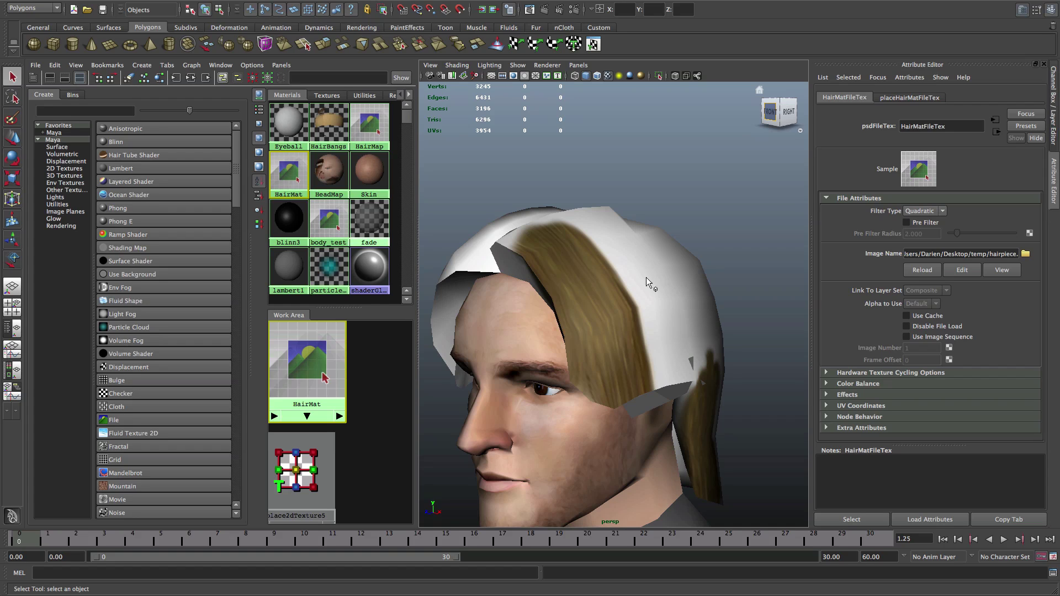
# Step: Switch to Photoshop and show the UV wireframe on Layer 0 over the whole hairmap.psd image
pyautogui.click(642, 595)
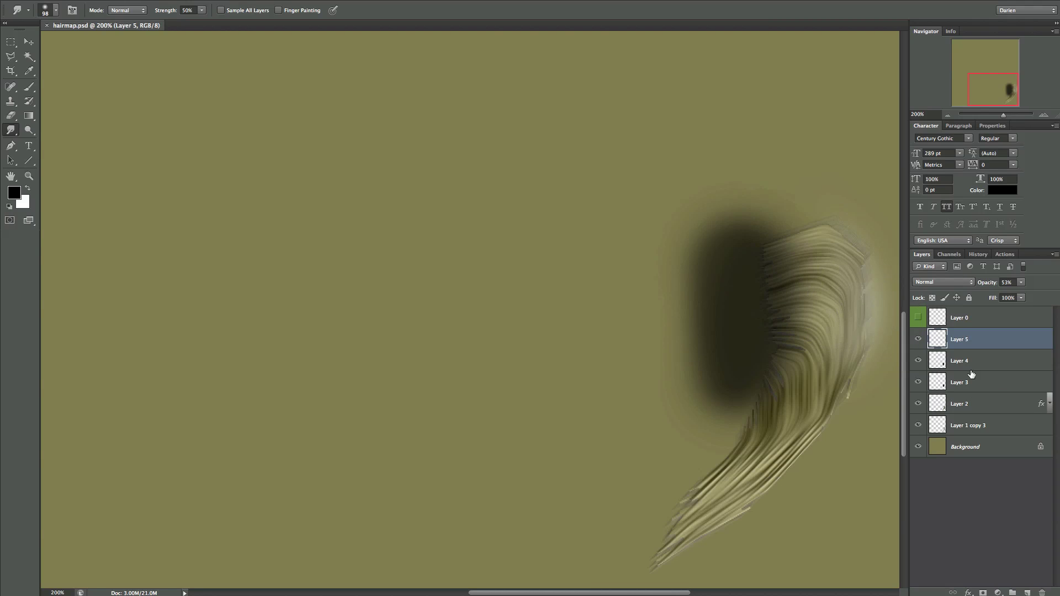
pyautogui.click(918, 318)
pyautogui.press('super+minus')
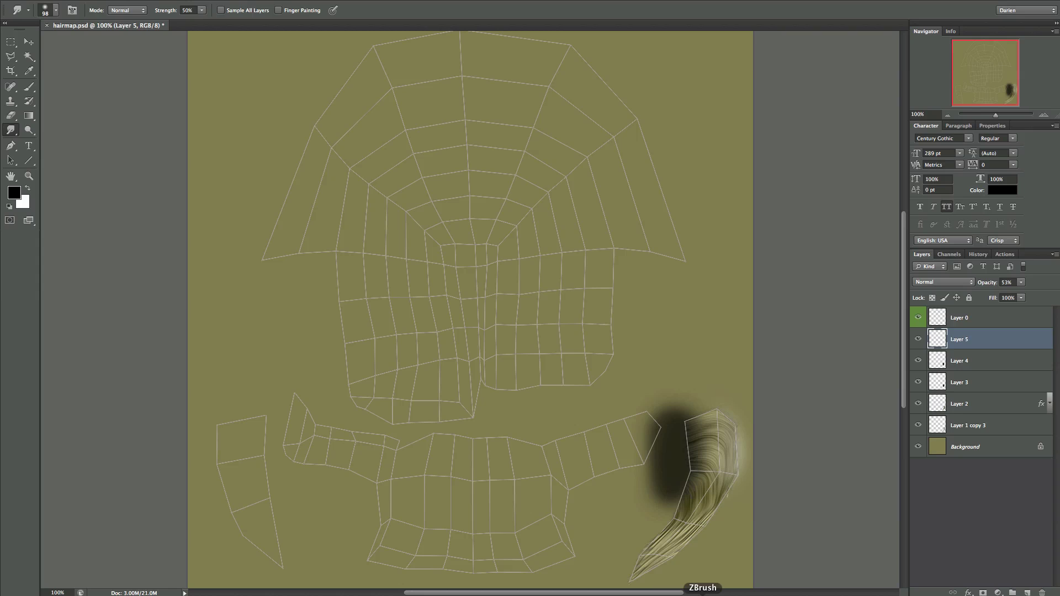
# Step: Switch to ZBrush, show the Spotlight image, and tilt and move it over the unpainted side of the hairpiece
pyautogui.click(702, 594)
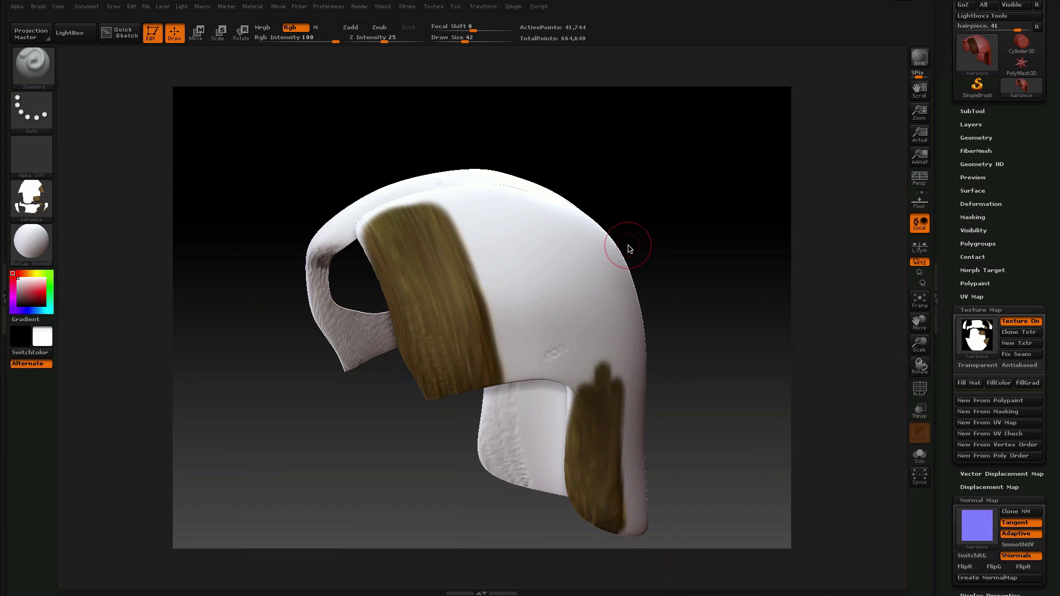
pyautogui.hotkey('shift', 'z')
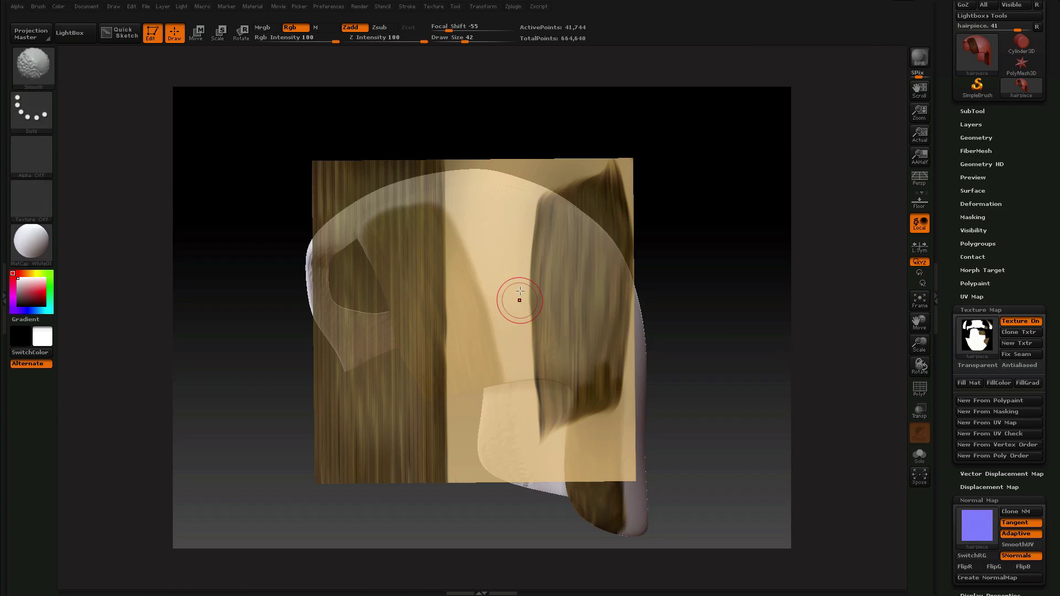
pyautogui.press('z')
pyautogui.moveTo(469, 263)
pyautogui.mouseDown()
pyautogui.moveTo(436, 264)
pyautogui.moveTo(456, 263)
pyautogui.mouseUp()
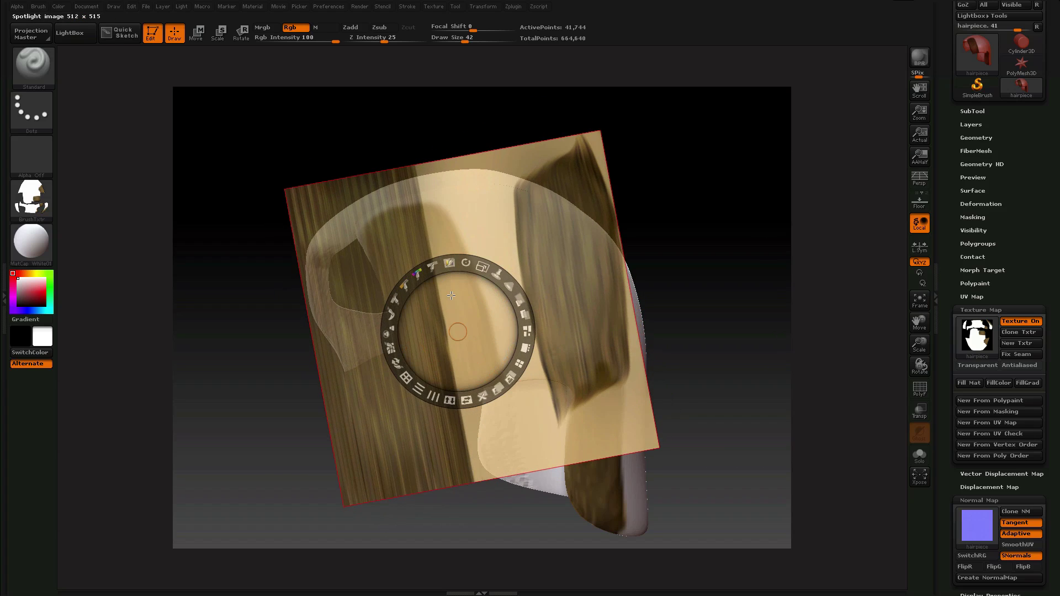
pyautogui.moveTo(508, 286); pyautogui.dragTo(656, 262)
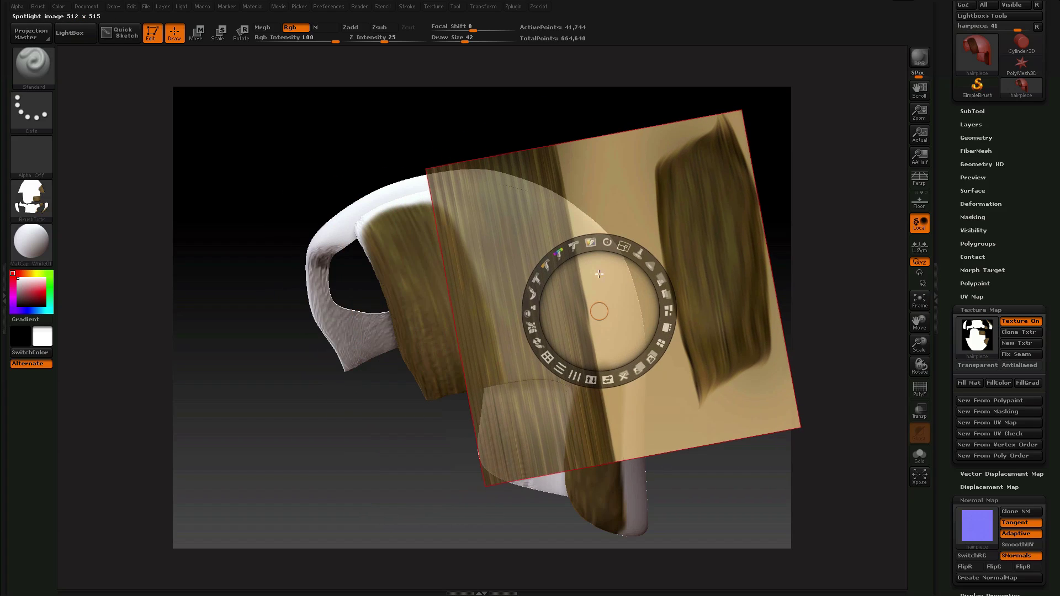
# Step: Turn the hairpiece to a side view, check the Spotlight image's alignment over it, and hide the image again
pyautogui.click(917, 367)
pyautogui.hotkey('shift', 'z')
pyautogui.moveTo(920, 363); pyautogui.dragTo(551, 251)
pyautogui.hotkey('shift', 'z')
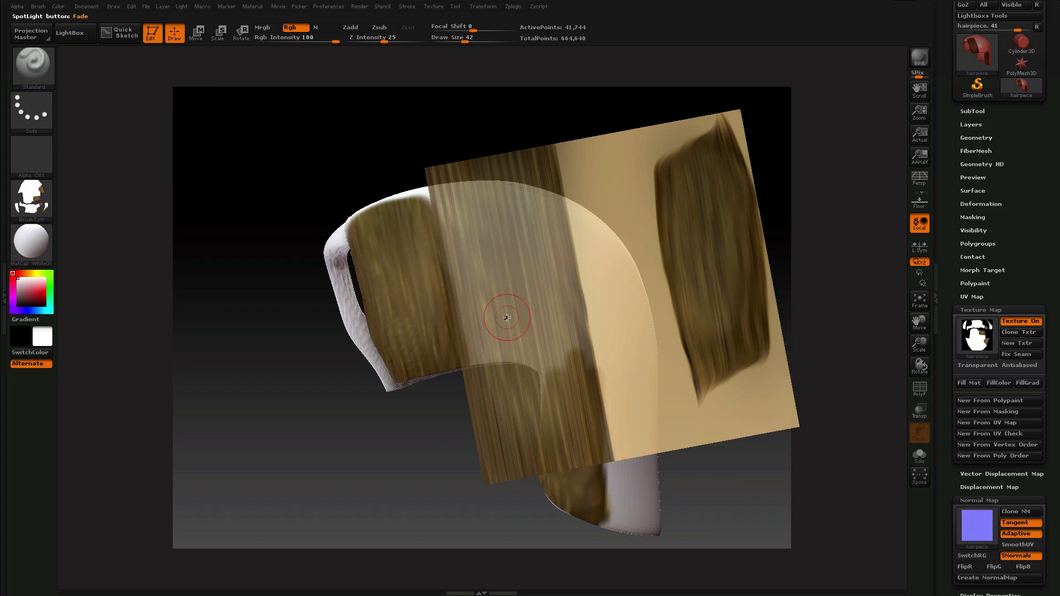
pyautogui.press('z')
pyautogui.hotkey('shift', 'z')
pyautogui.hotkey('shift', 'z')
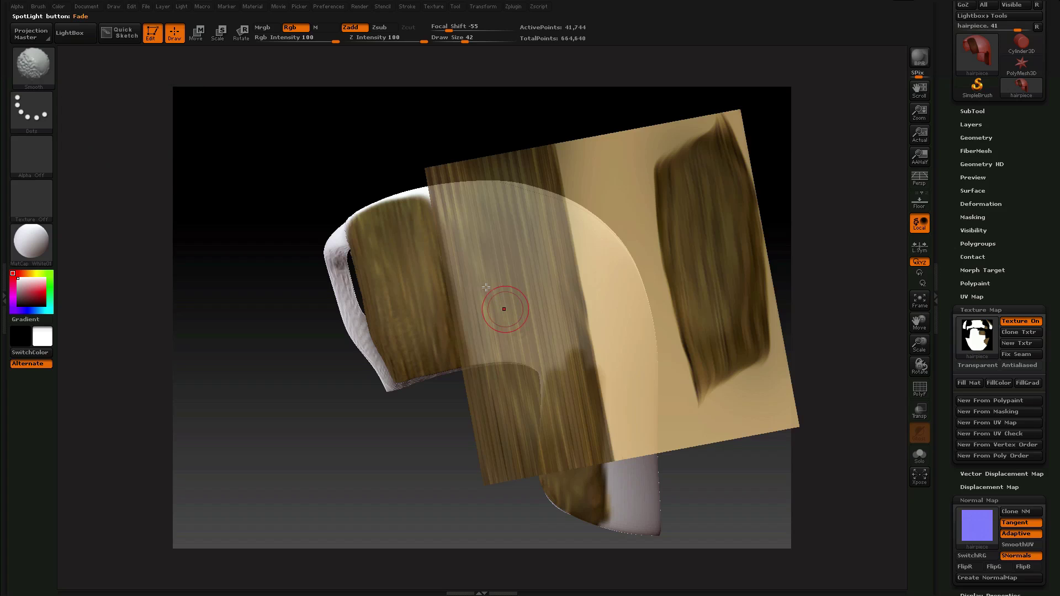
pyautogui.press('z')
pyautogui.press('z')
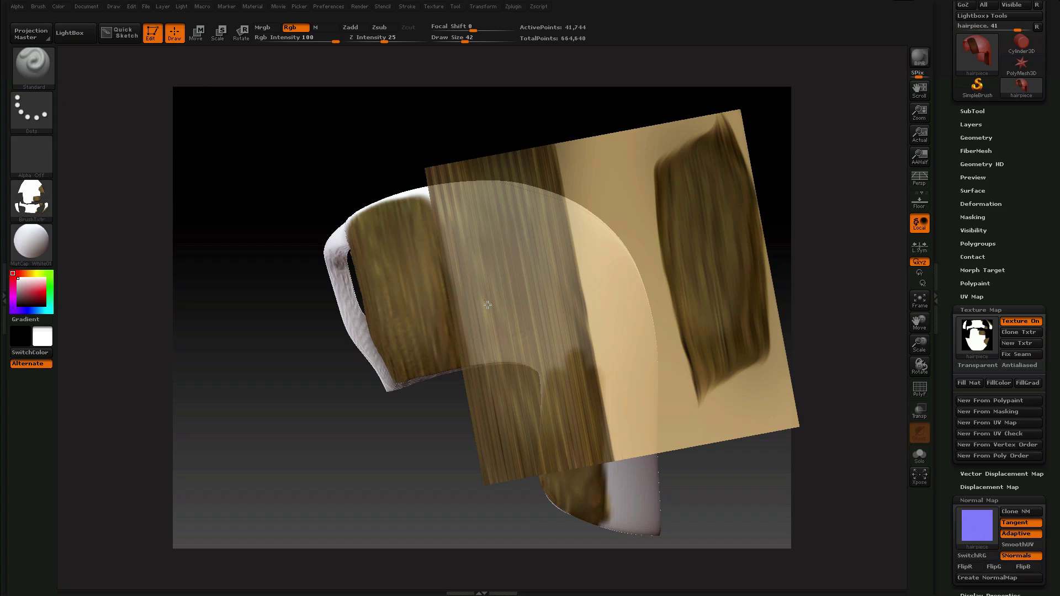
pyautogui.hotkey('shift', 'z')
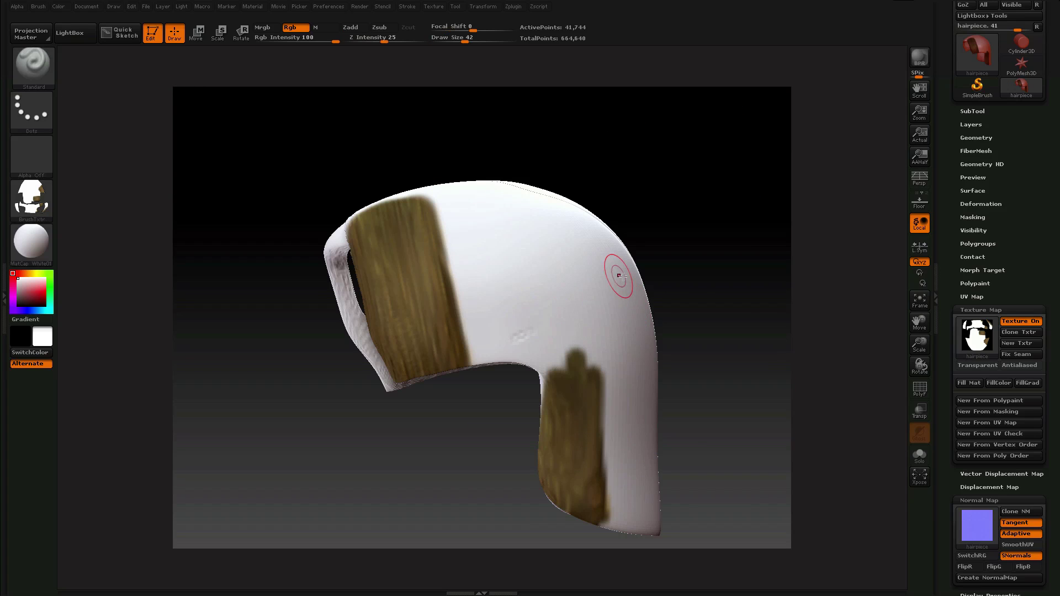
# Step: Tilt the hairpiece, nudge the Spotlight image slightly towards the painted front strip, and set the draw size to 38
pyautogui.moveTo(918, 368); pyautogui.dragTo(916, 381)
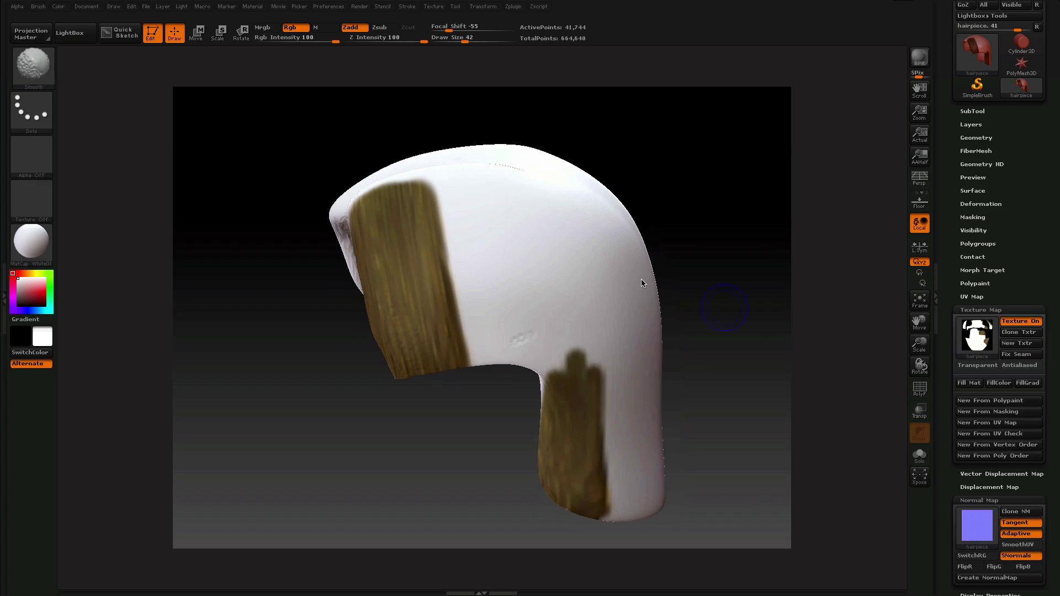
pyautogui.hotkey('shift', 'z')
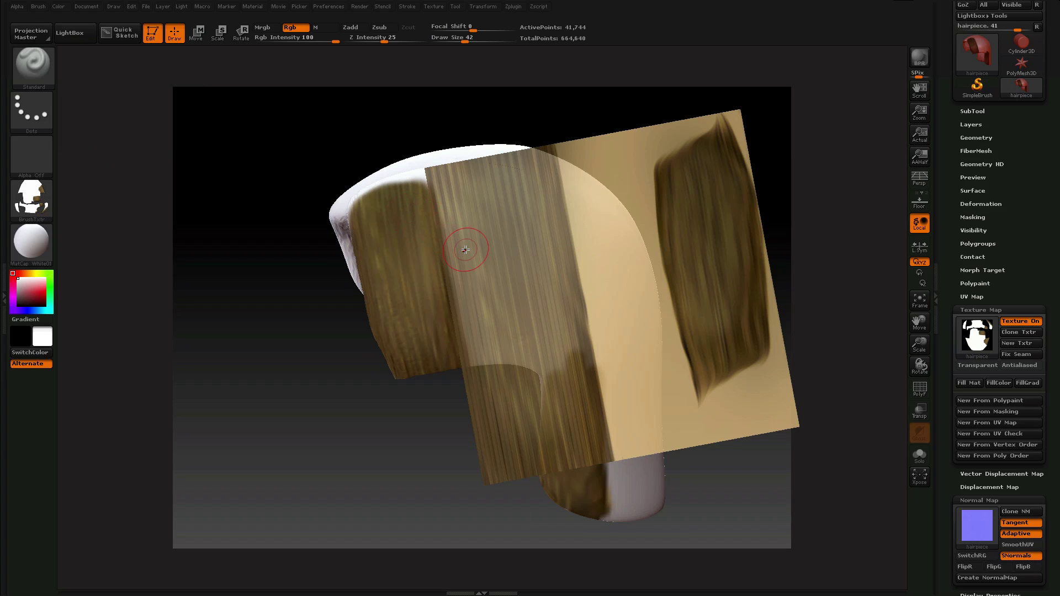
pyautogui.moveTo(453, 244)
pyautogui.mouseDown()
pyautogui.moveTo(474, 256)
pyautogui.moveTo(449, 245)
pyautogui.mouseUp()
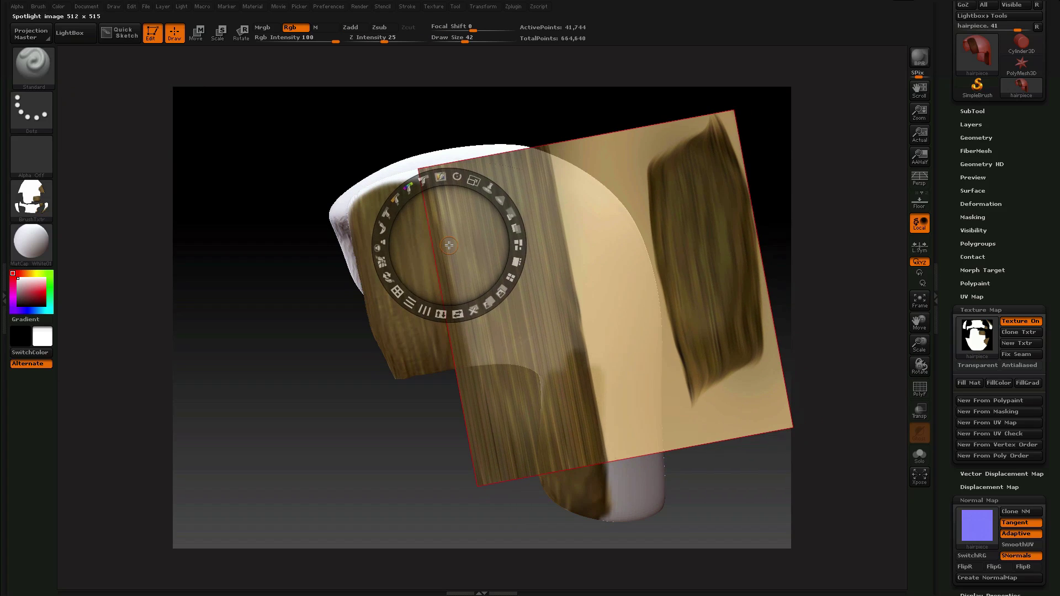
pyautogui.press('z')
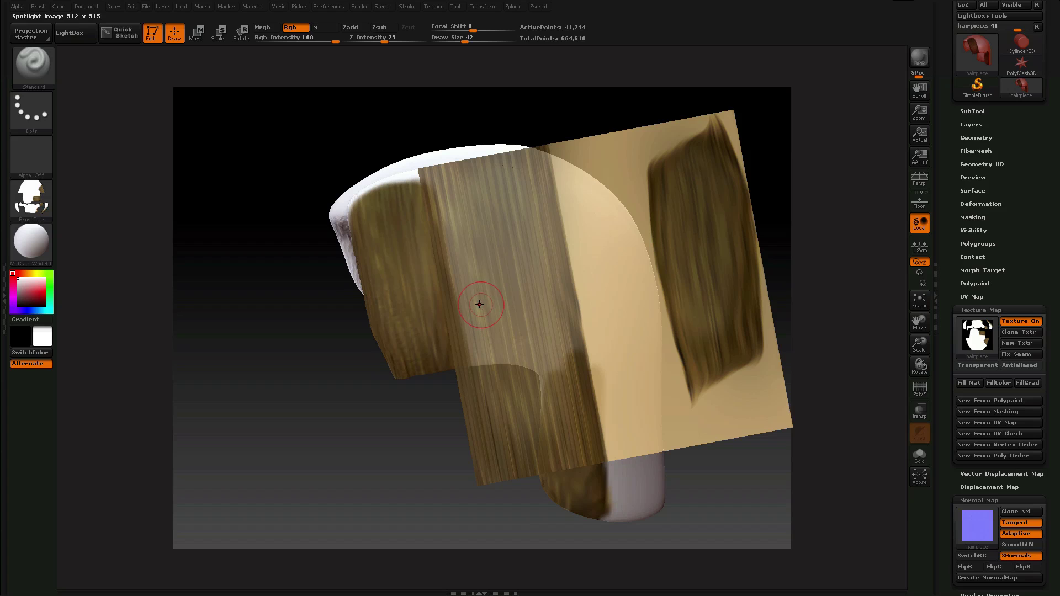
pyautogui.write('s')
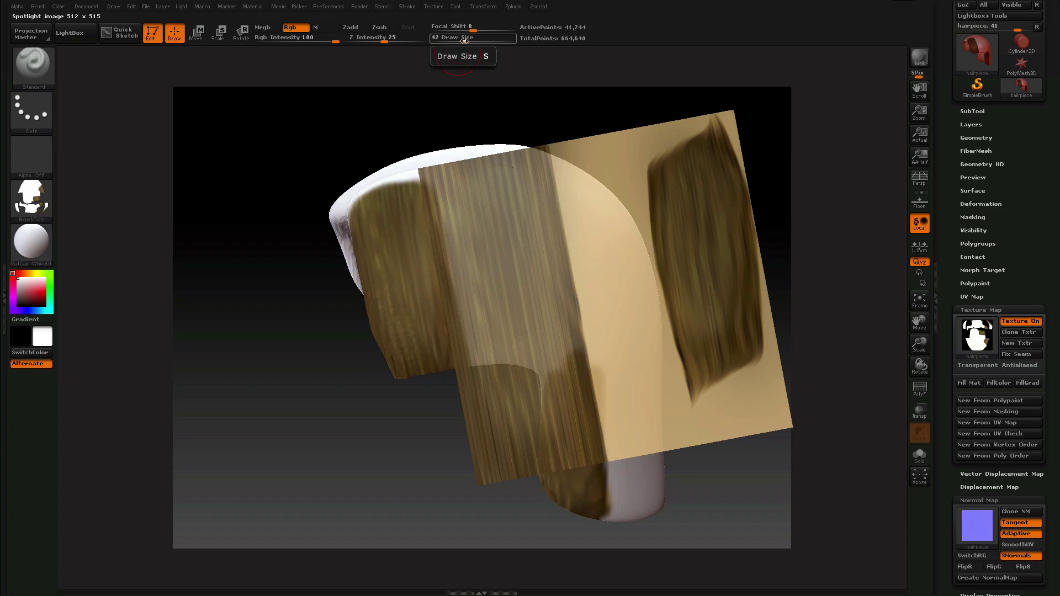
pyautogui.write('38')
pyautogui.press('Return')
# Step: Compare the hairpiece with and without the Spotlight image, hide the image, and turn the hairpiece to show its inner side
pyautogui.hotkey('shift', 'z')
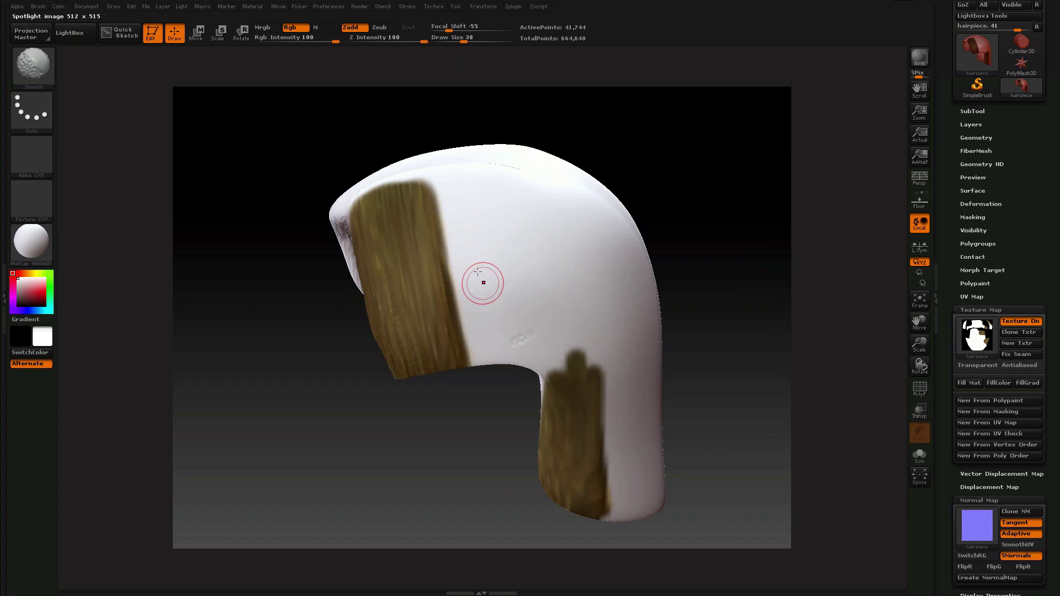
pyautogui.press('shift')
pyautogui.hotkey('shift', 'z')
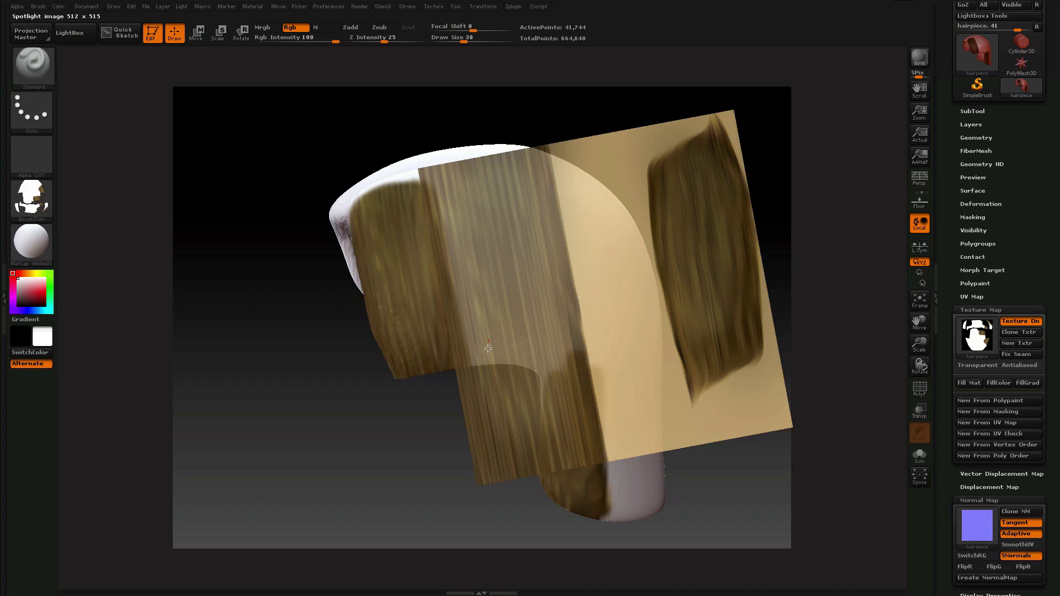
pyautogui.press('z')
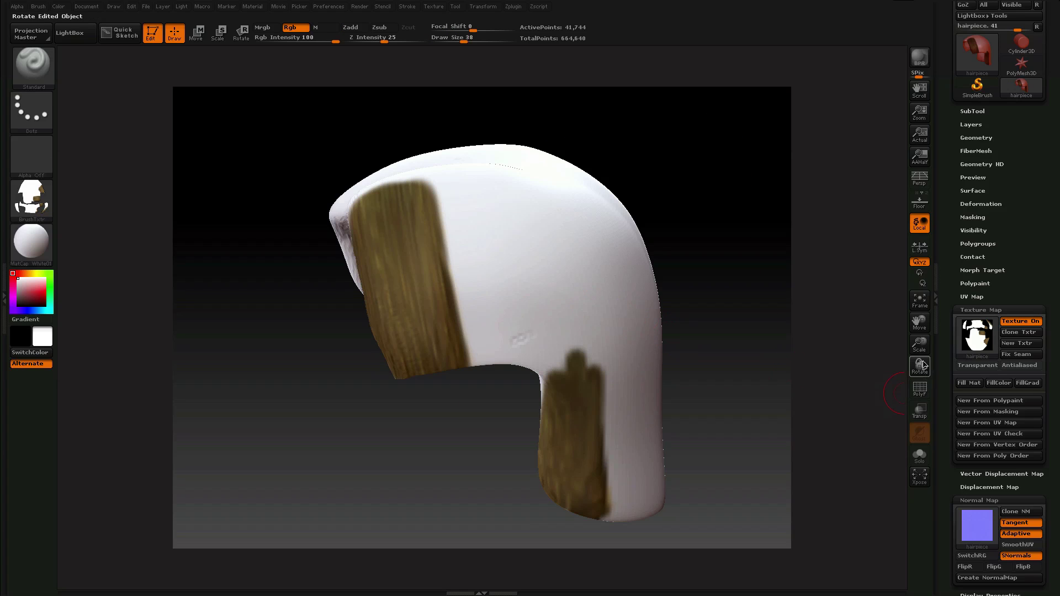
pyautogui.moveTo(918, 364); pyautogui.dragTo(935, 362)
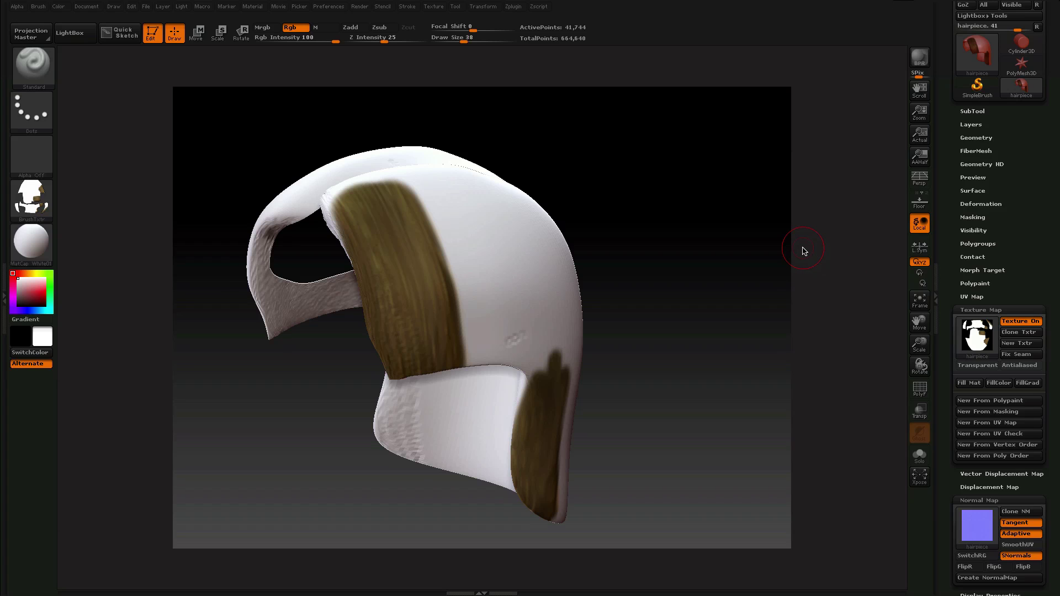
# Step: Switch to Maya and examine the textured hairpiece on the head up close from the front
pyautogui.click(610, 575)
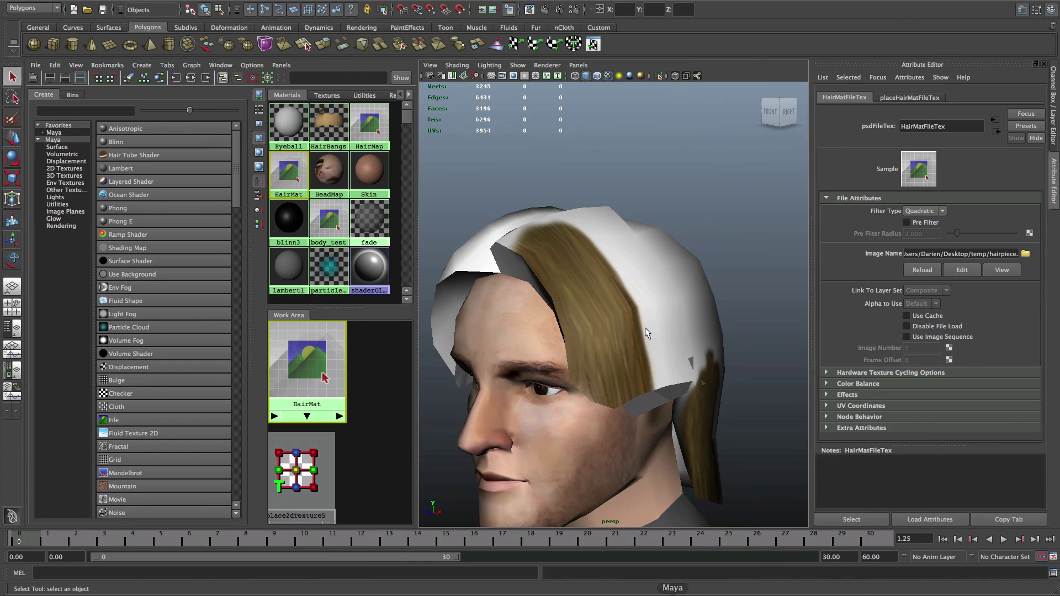
pyautogui.scroll(-3, 644, 327)
pyautogui.keyDown('alt'); pyautogui.moveTo(635, 333); pyautogui.dragTo(637, 313, button='middle'); pyautogui.keyUp('alt')
pyautogui.scroll(5, 637, 313)
pyautogui.keyDown('alt'); pyautogui.moveTo(637, 314); pyautogui.dragTo(674, 310); pyautogui.keyUp('alt')
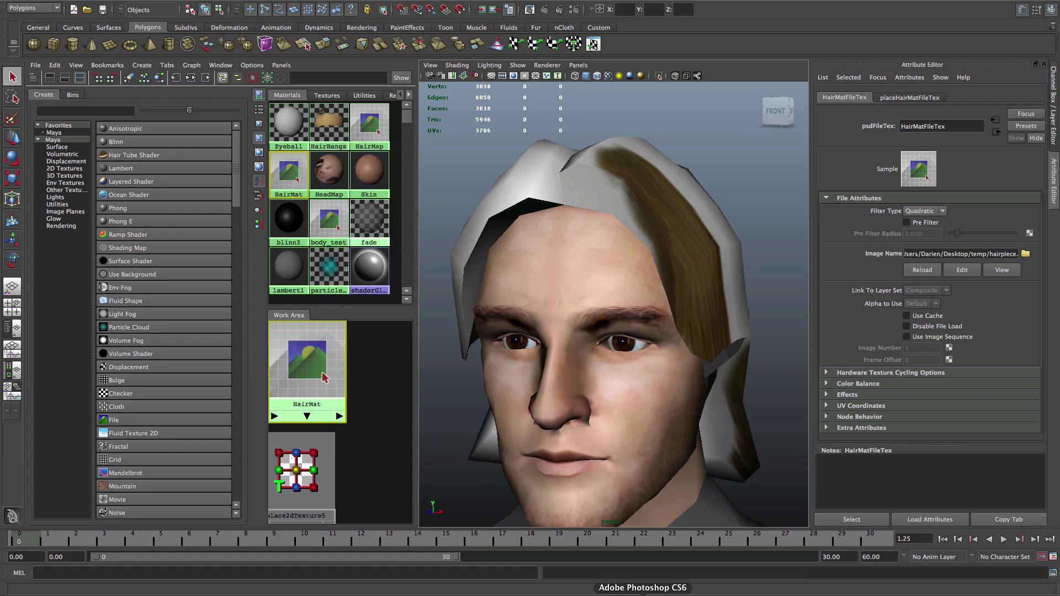
# Step: Select the hairpiece mesh, inspect it from below, and select the small hair plane beside the ear to view it from the side
pyautogui.keyDown('alt'); pyautogui.moveTo(721, 382); pyautogui.dragTo(752, 303); pyautogui.keyUp('alt')
pyautogui.click(658, 164)
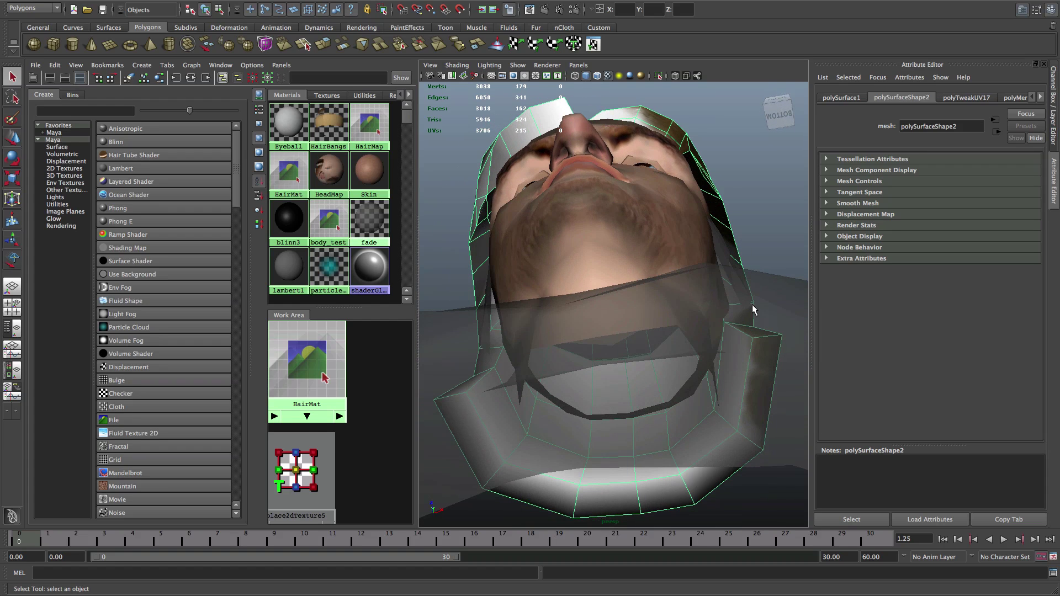
pyautogui.moveTo(569, 279)
pyautogui.keyDown('alt'); pyautogui.mouseDown()
pyautogui.moveTo(618, 265)
pyautogui.moveTo(566, 262)
pyautogui.mouseUp(); pyautogui.keyUp('alt')
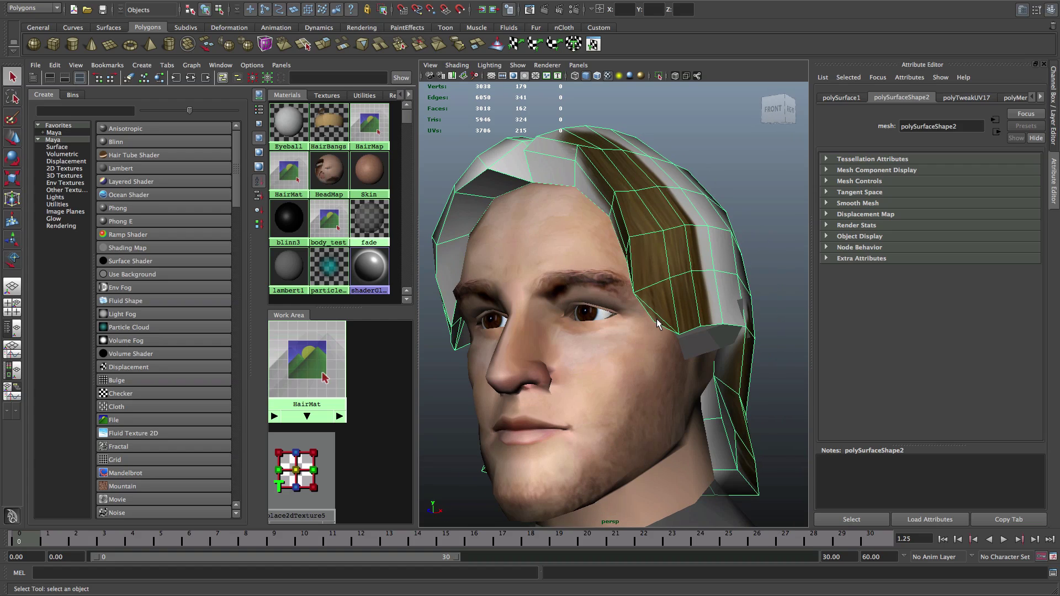
pyautogui.click(702, 349)
pyautogui.keyDown('alt'); pyautogui.moveTo(702, 349); pyautogui.dragTo(660, 351); pyautogui.keyUp('alt')
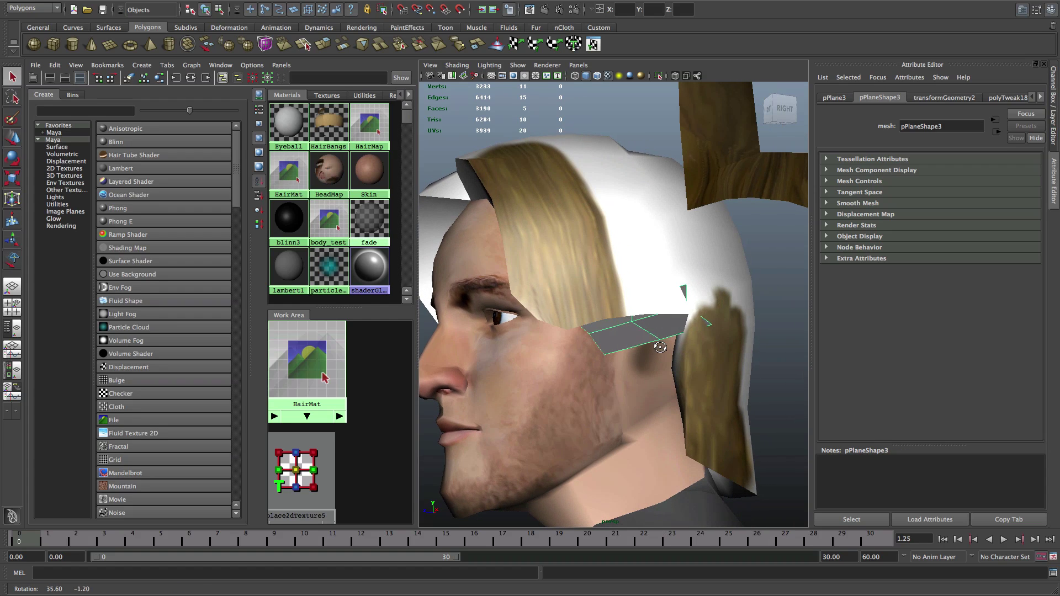
# Step: Switch to Photoshop and bring the upper part of the hairmap.psd UV layout into view
pyautogui.click(642, 595)
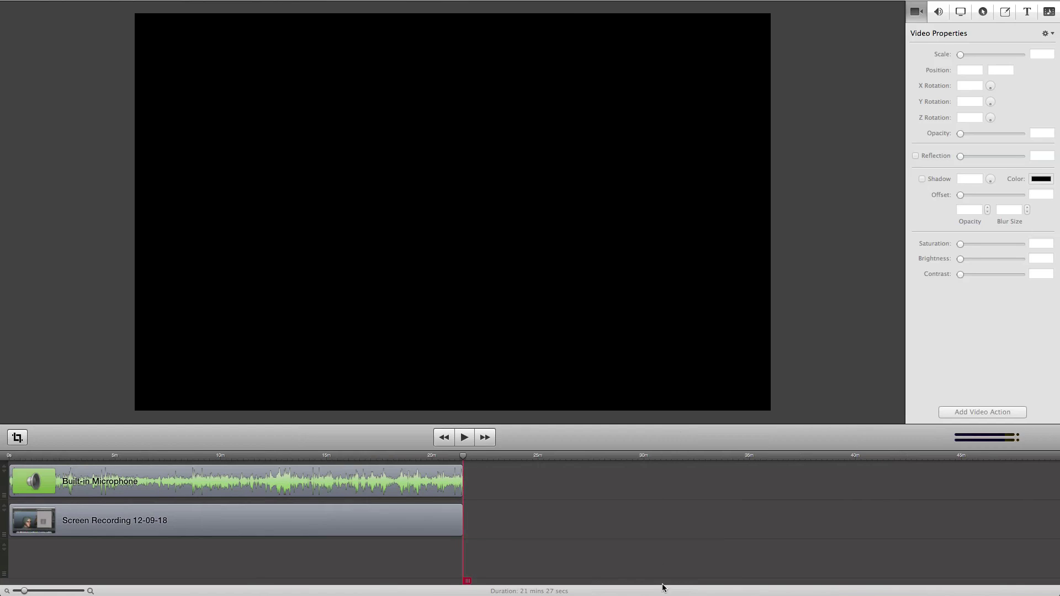
pyautogui.click(643, 594)
pyautogui.scroll(2, 722, 428)
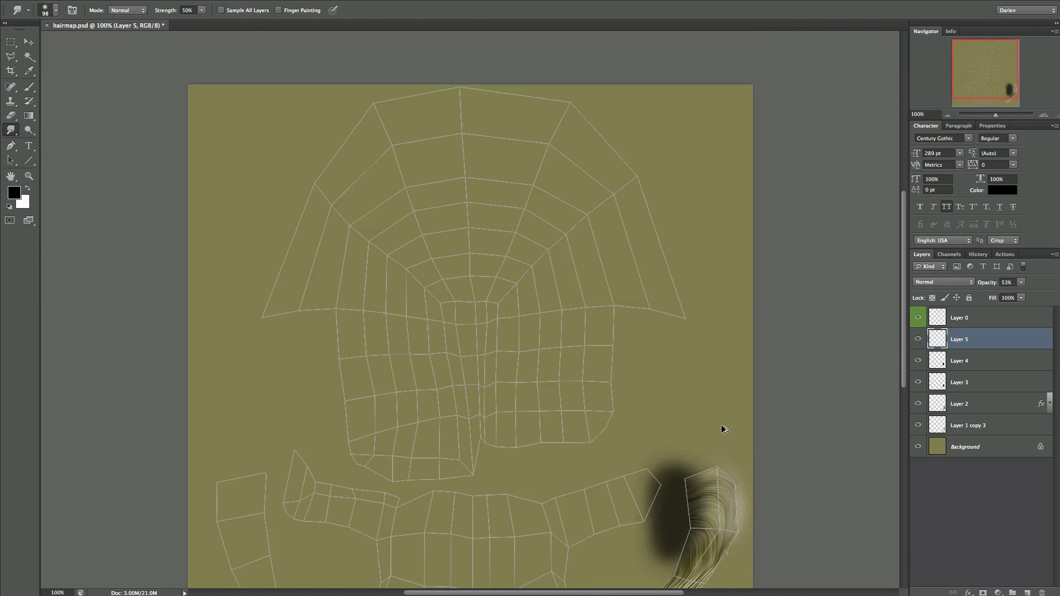
# Step: Add a new layer above Layer 0 in hairmap.psd
pyautogui.scroll(-10, 736, 442)
pyautogui.scroll(2, 737, 445)
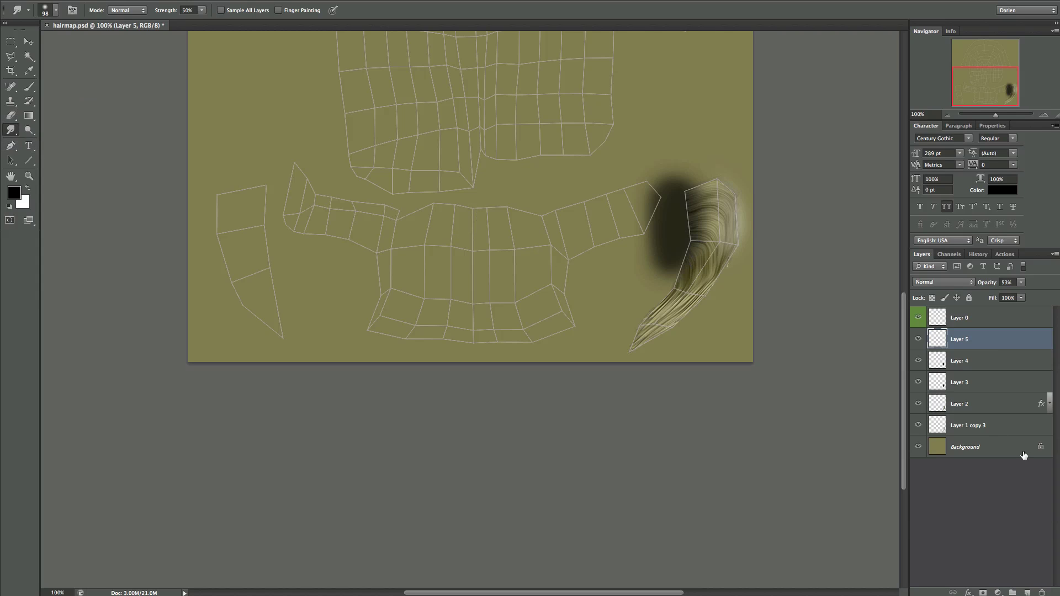
pyautogui.click(1002, 325)
pyautogui.click(1025, 590)
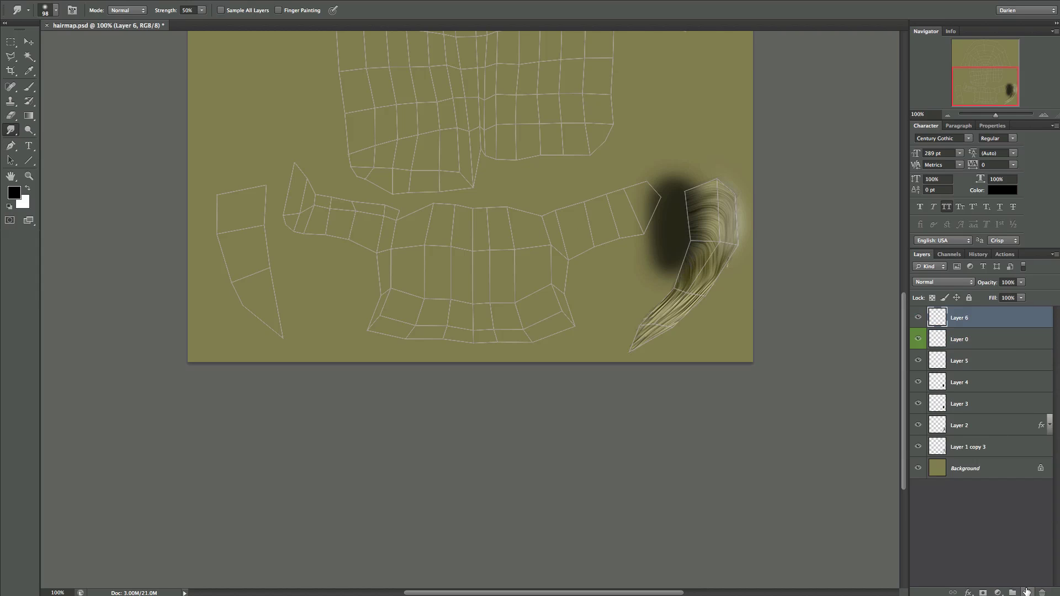
# Step: Draw a black zigzag of 1 px lines across the tip of the painted hair strand on the new layer
pyautogui.hotkey('ctrl', '+')
pyautogui.hotkey('ctrl', '+')
pyautogui.hscroll(3, 879, 357)
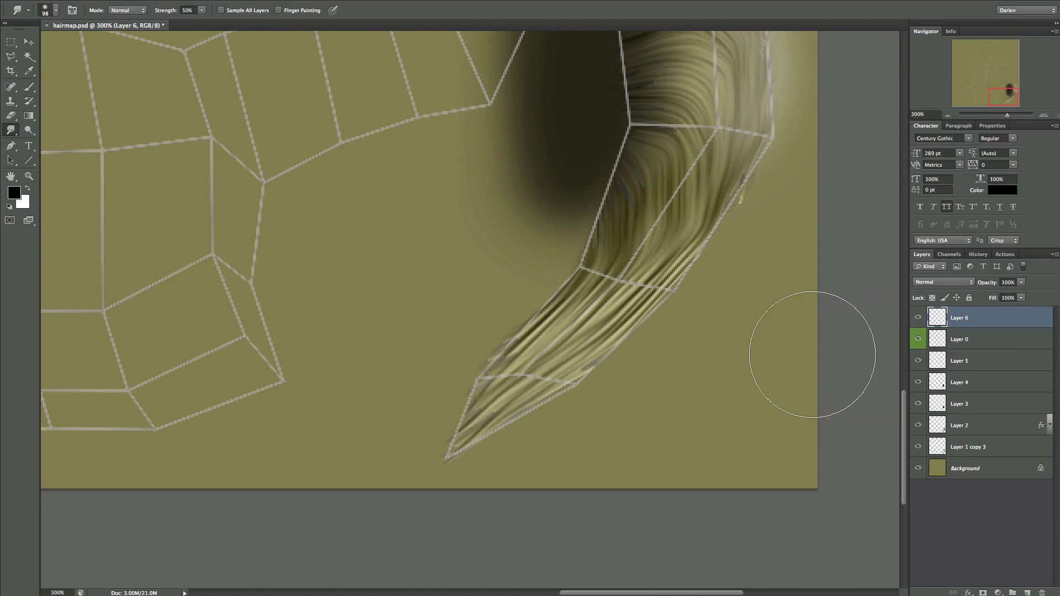
pyautogui.click(30, 160)
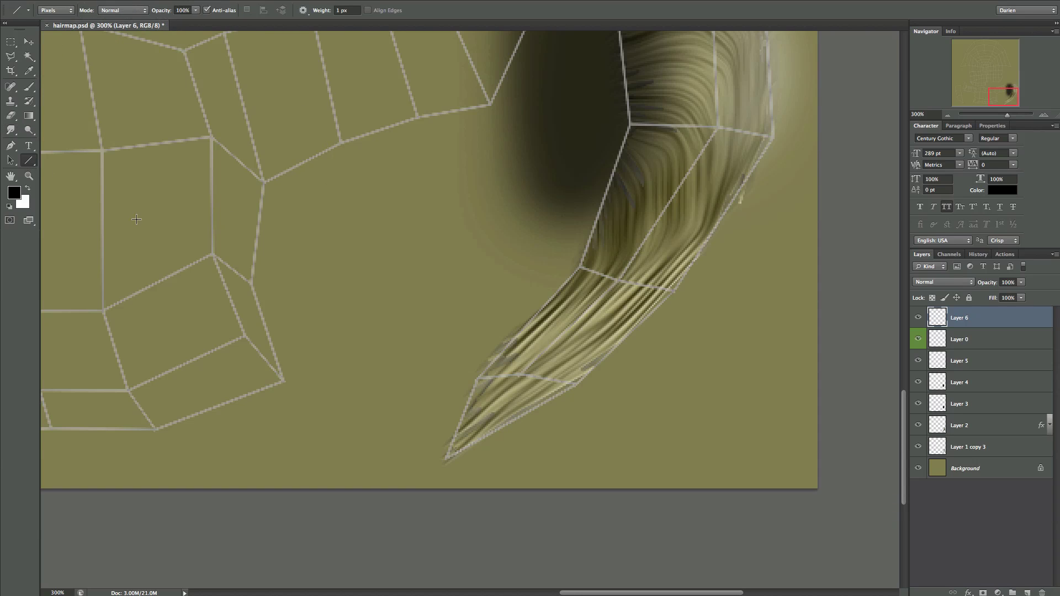
pyautogui.moveTo(431, 407); pyautogui.dragTo(531, 327)
pyautogui.moveTo(530, 333)
pyautogui.mouseDown()
pyautogui.moveTo(432, 408)
pyautogui.moveTo(522, 358)
pyautogui.mouseUp()
pyautogui.moveTo(525, 356); pyautogui.dragTo(439, 428)
pyautogui.moveTo(440, 428); pyautogui.dragTo(514, 379)
pyautogui.moveTo(514, 385); pyautogui.dragTo(424, 456)
pyautogui.moveTo(429, 457); pyautogui.dragTo(497, 414)
pyautogui.moveTo(497, 414); pyautogui.dragTo(418, 482)
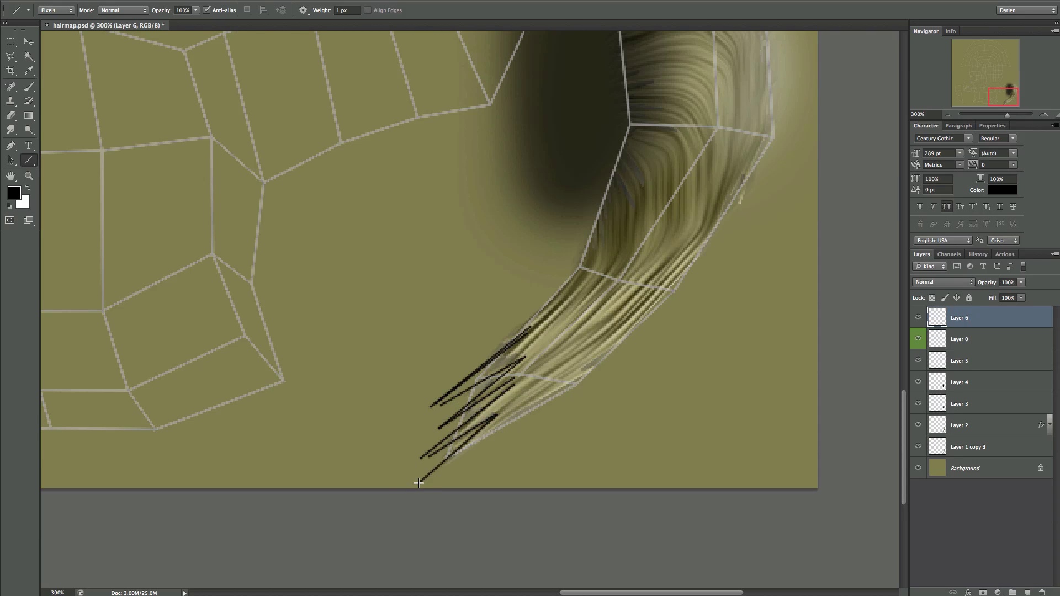
# Step: Outline a jagged area over the strand tip with the Polygonal Lasso, fill it with black, and deselect
pyautogui.click(11, 56)
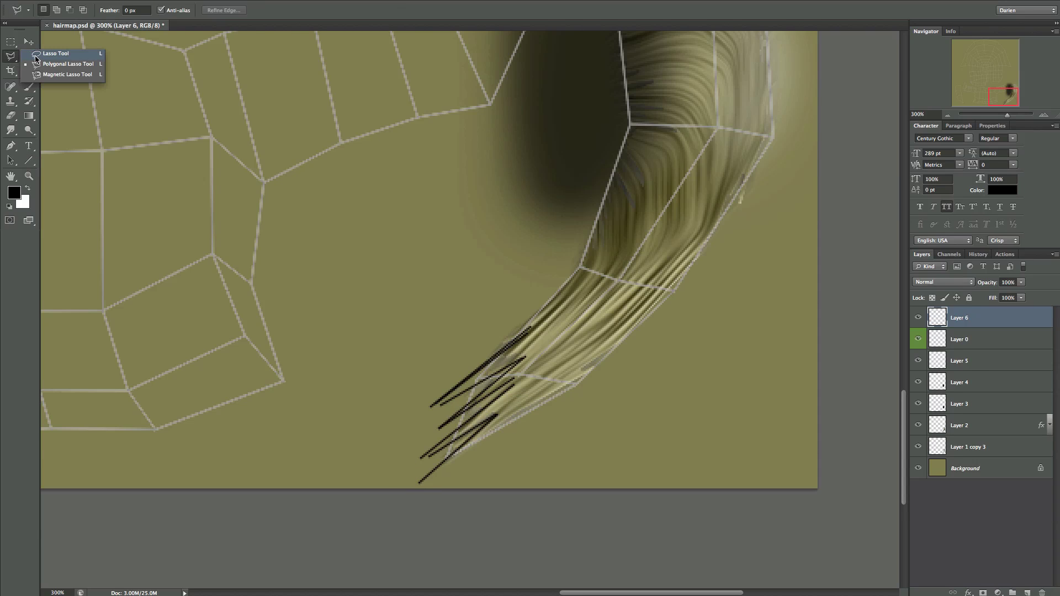
pyautogui.click(61, 64)
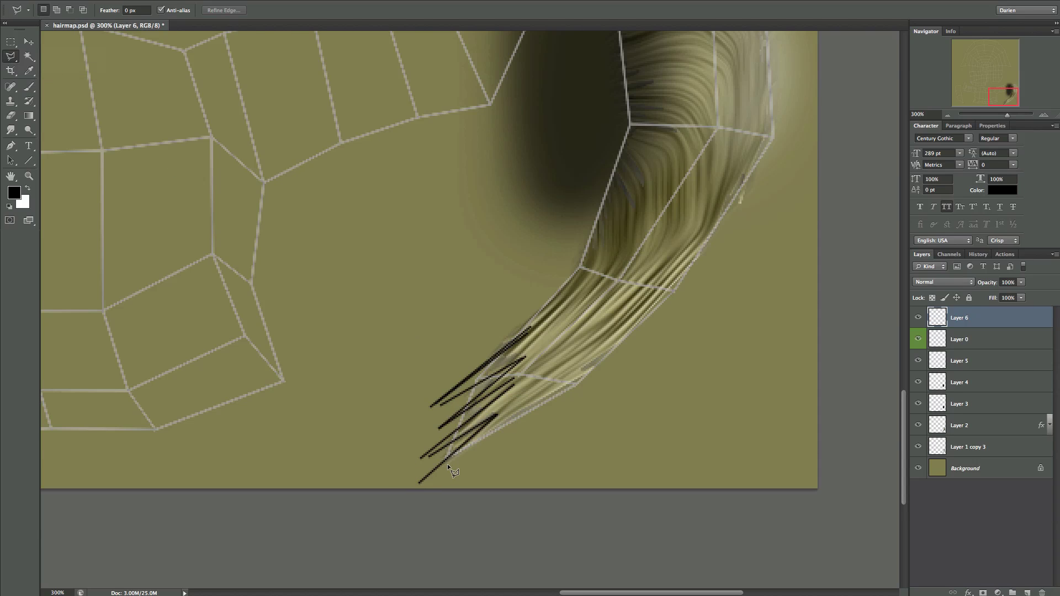
pyautogui.click(424, 458)
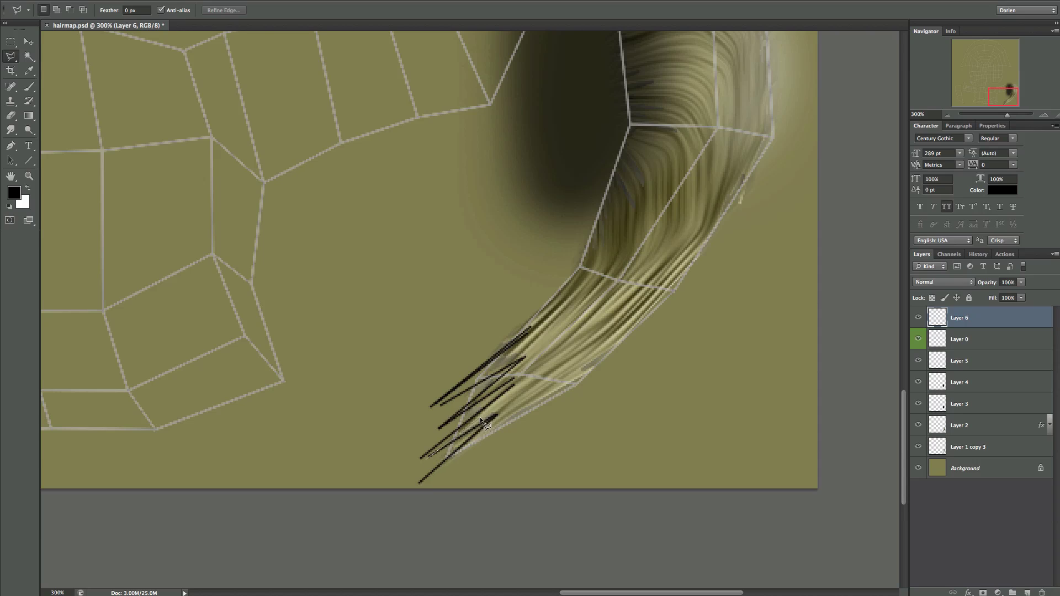
pyautogui.click(426, 482)
pyautogui.doubleClick(393, 488)
pyautogui.hotkey('ctrl', 'BackSpace')
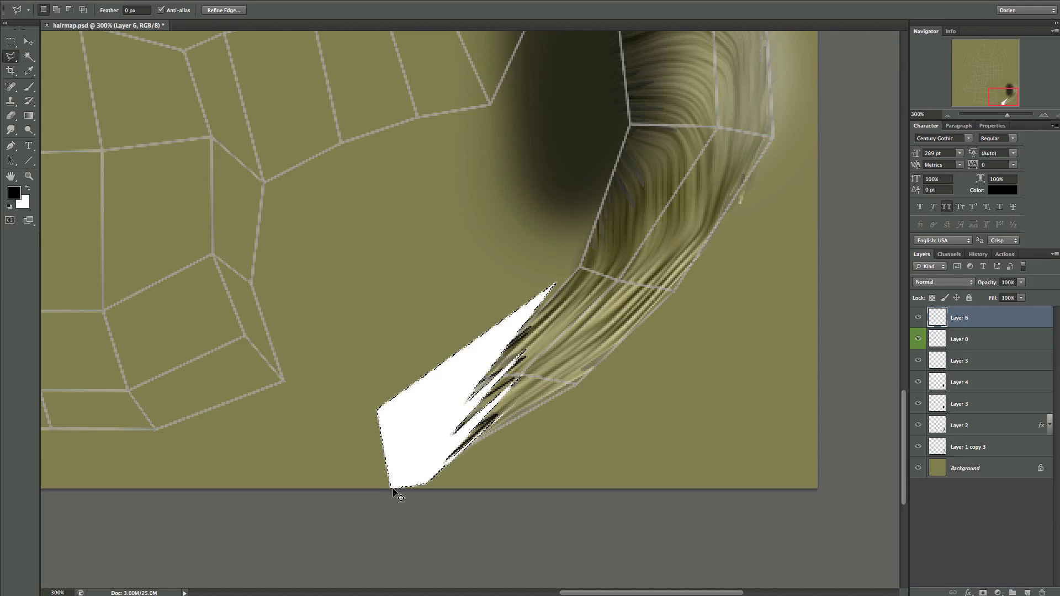
pyautogui.hotkey('alt', 'BackSpace')
pyautogui.hotkey('ctrl', 'd')
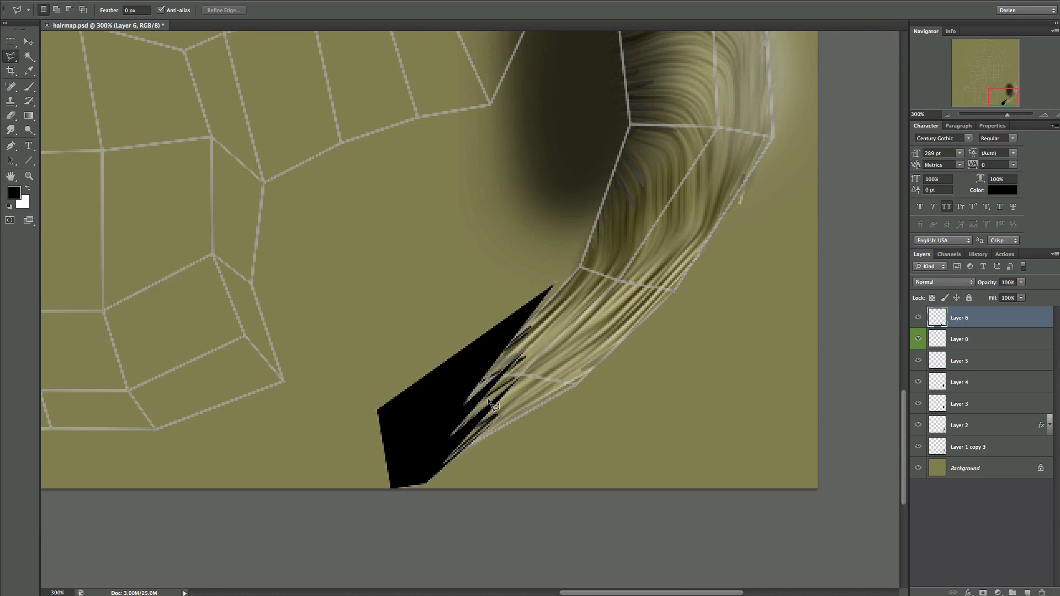
# Step: Try filling a second jagged selection inside the black tip shape with white, undo the fill, and clear the selection
pyautogui.click(434, 444)
pyautogui.click(437, 427)
pyautogui.click(516, 345)
pyautogui.doubleClick(451, 369)
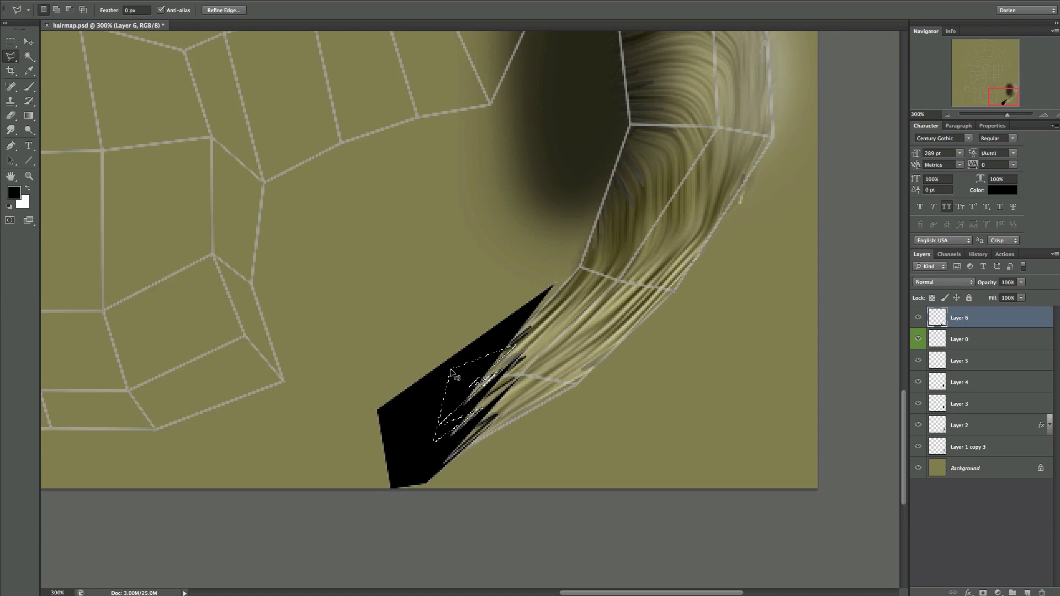
pyautogui.hotkey('ctrl', 'BackSpace')
pyautogui.hotkey('ctrl', 'd')
pyautogui.hotkey('ctrl', 'z')
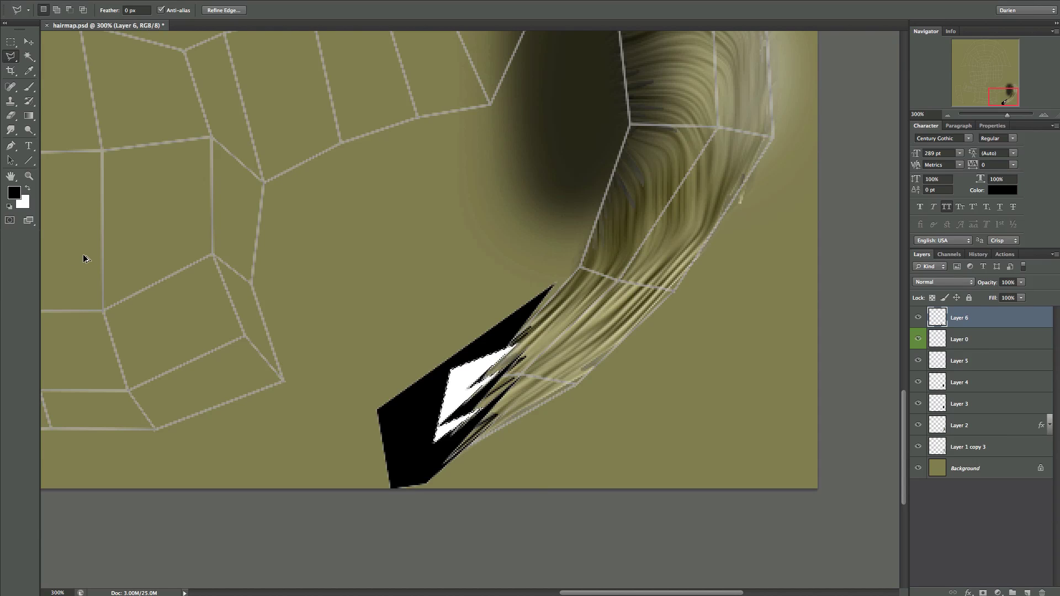
pyautogui.hotkey('ctrl', 'z')
pyautogui.click(28, 189)
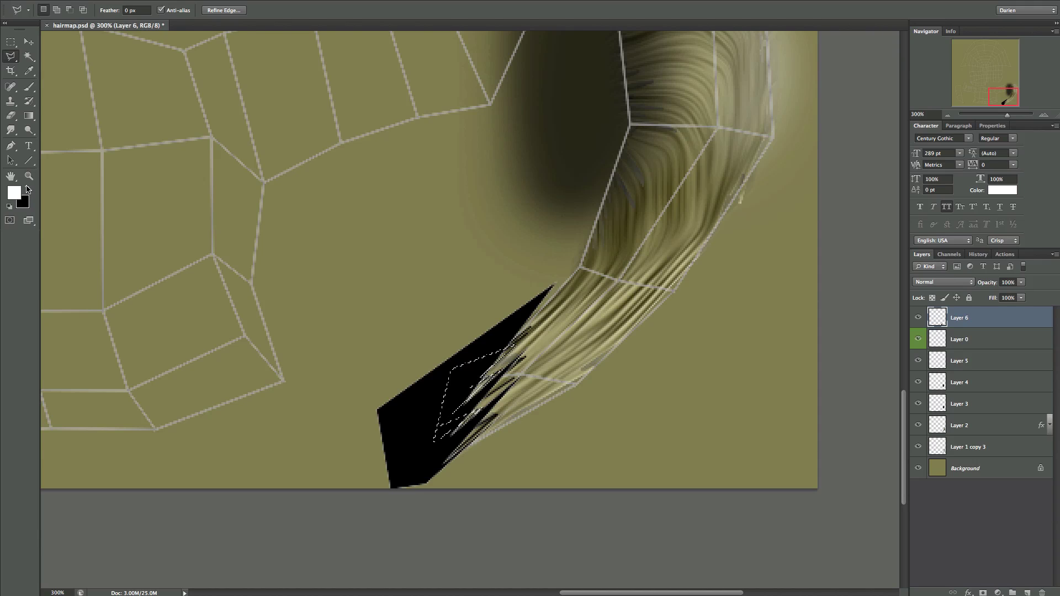
pyautogui.hotkey('ctrl', 'd')
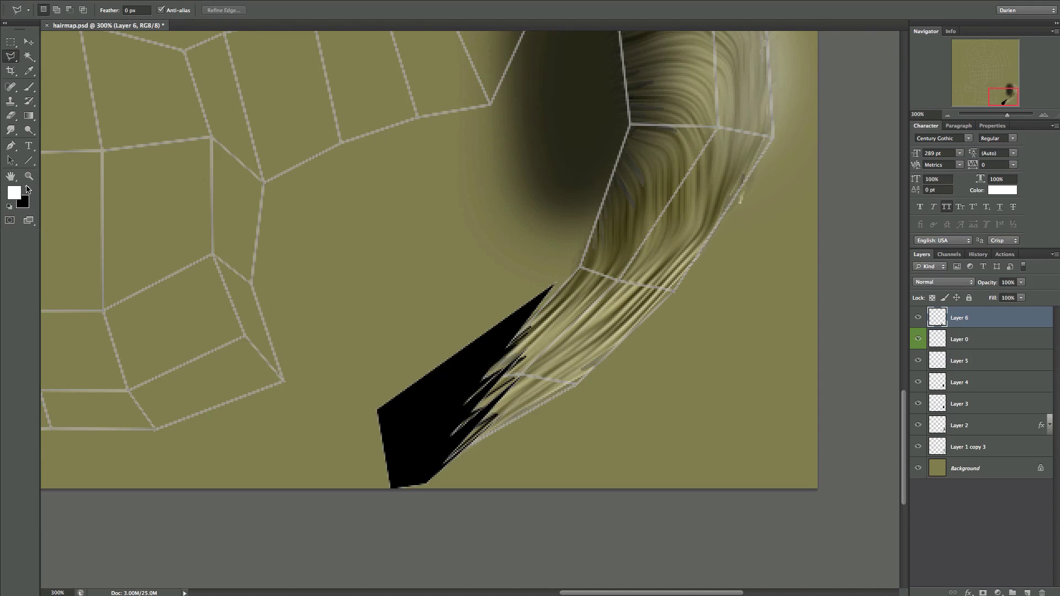
# Step: Toggle Layer 6, view the black shape with only the Background visible, and show the other layers again
pyautogui.click(919, 318)
pyautogui.click(919, 318)
pyautogui.moveTo(919, 337); pyautogui.dragTo(918, 448)
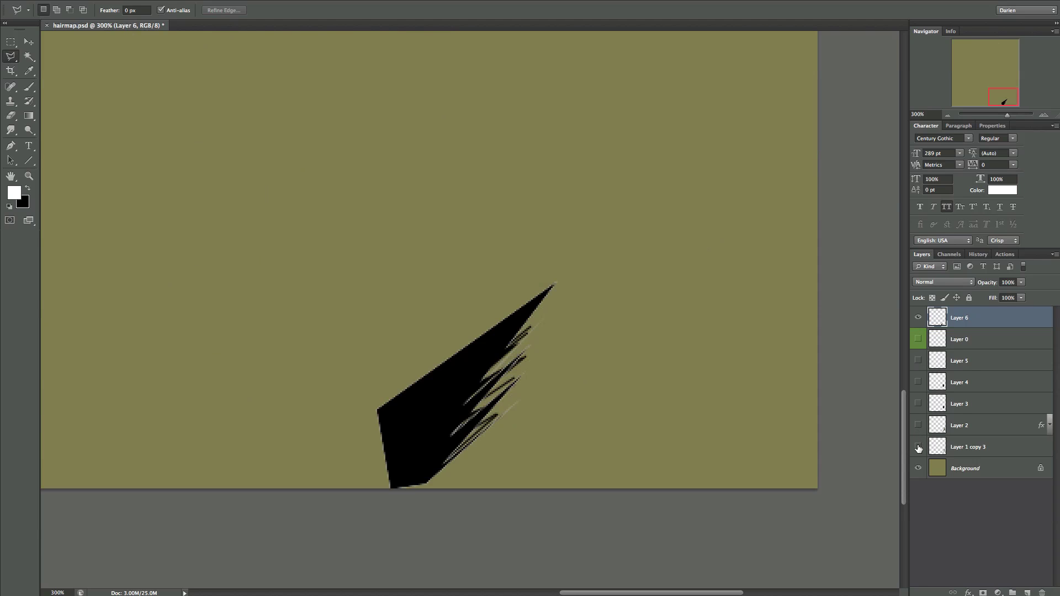
pyautogui.moveTo(918, 355); pyautogui.dragTo(918, 338)
# Step: Load the pixels of Layer 6 as a selection and add a new alpha channel displayed over the RGB image
pyautogui.rightClick(940, 320)
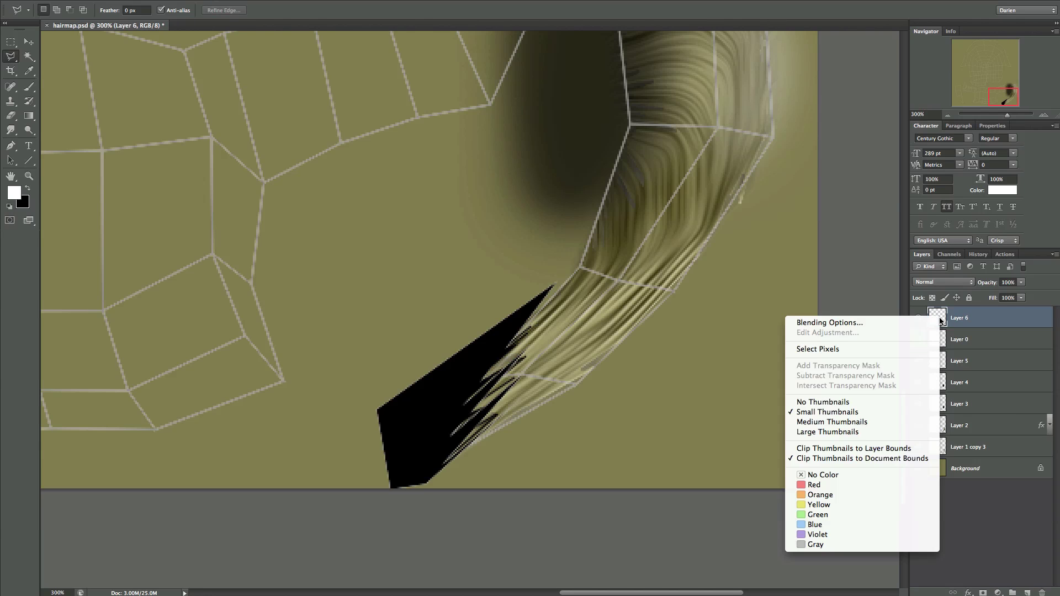
pyautogui.click(883, 348)
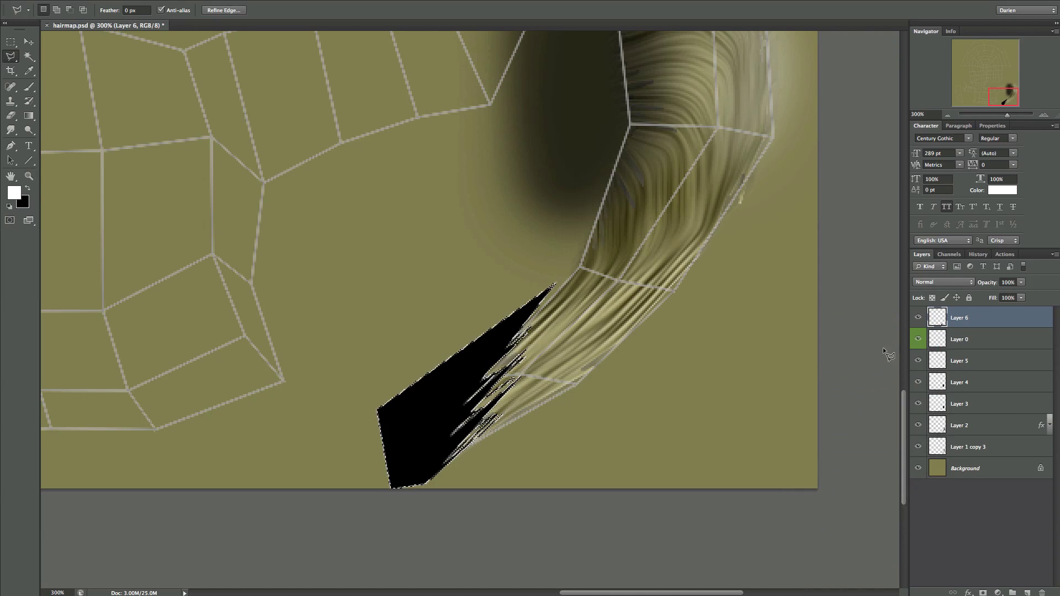
pyautogui.click(949, 254)
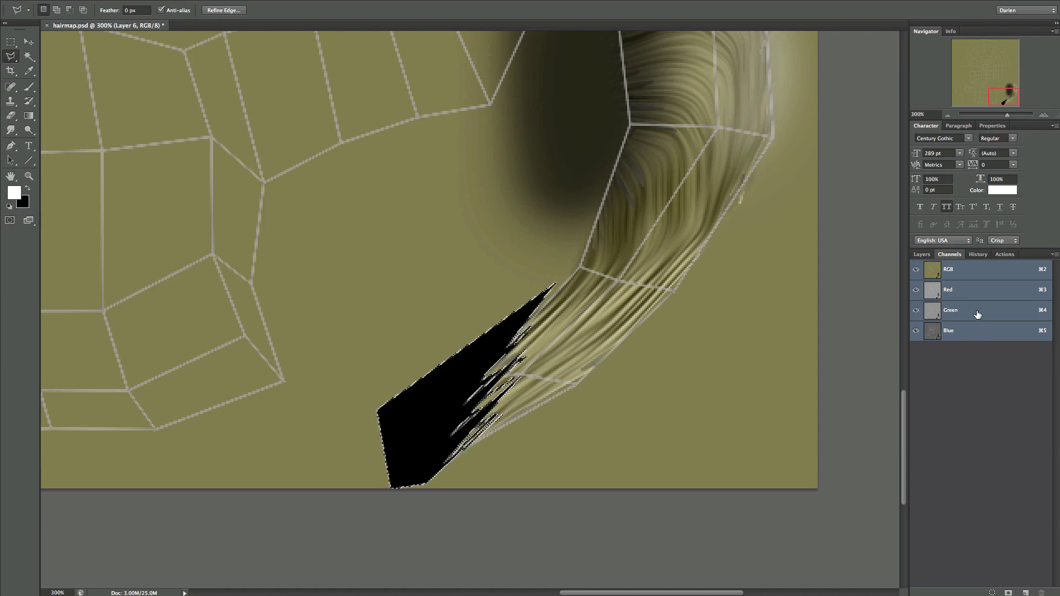
pyautogui.click(921, 254)
pyautogui.click(949, 255)
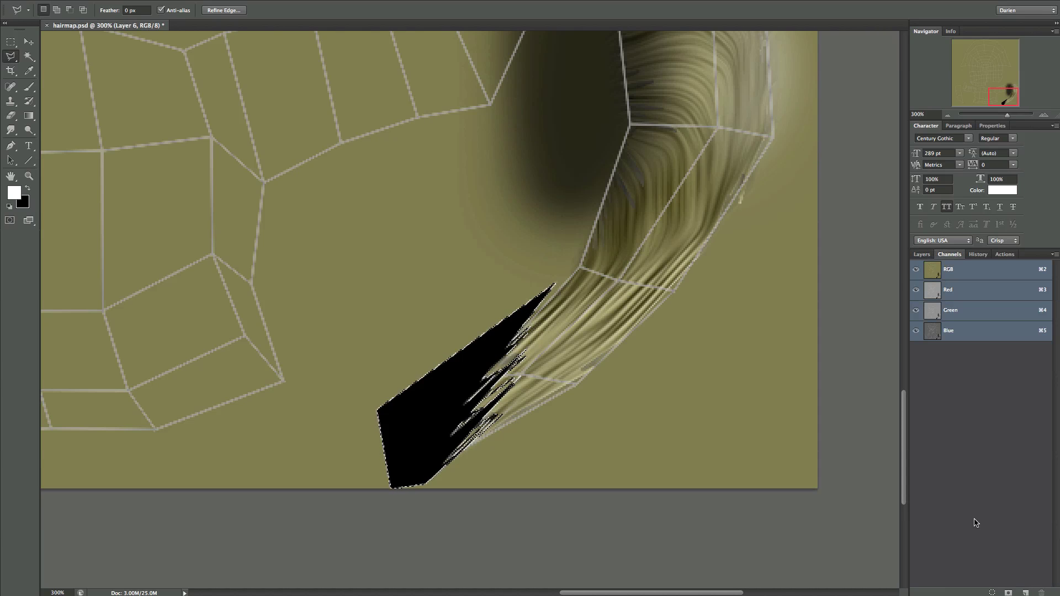
pyautogui.click(1025, 592)
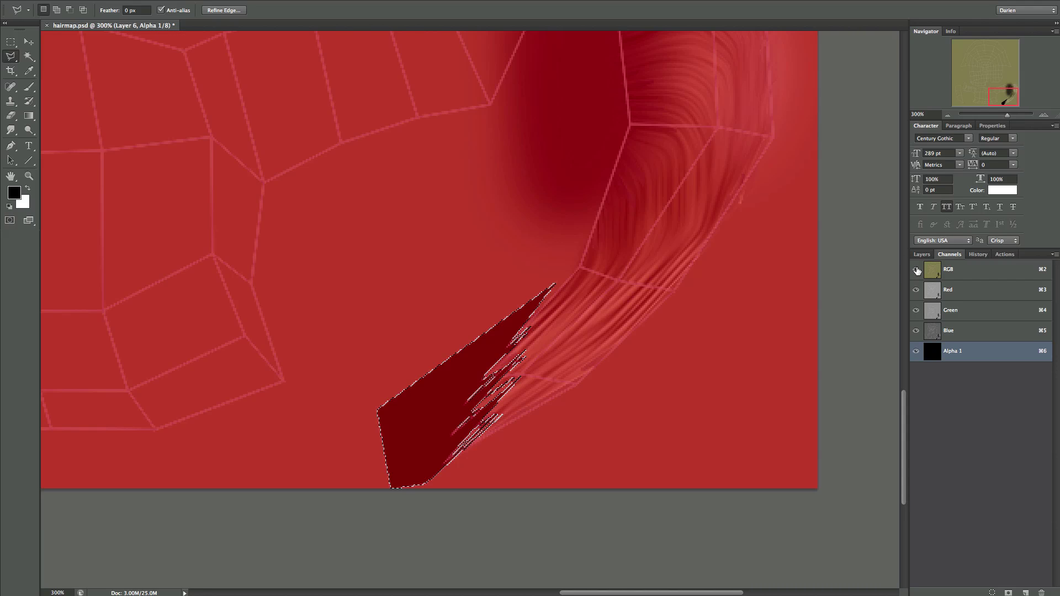
pyautogui.click(916, 269)
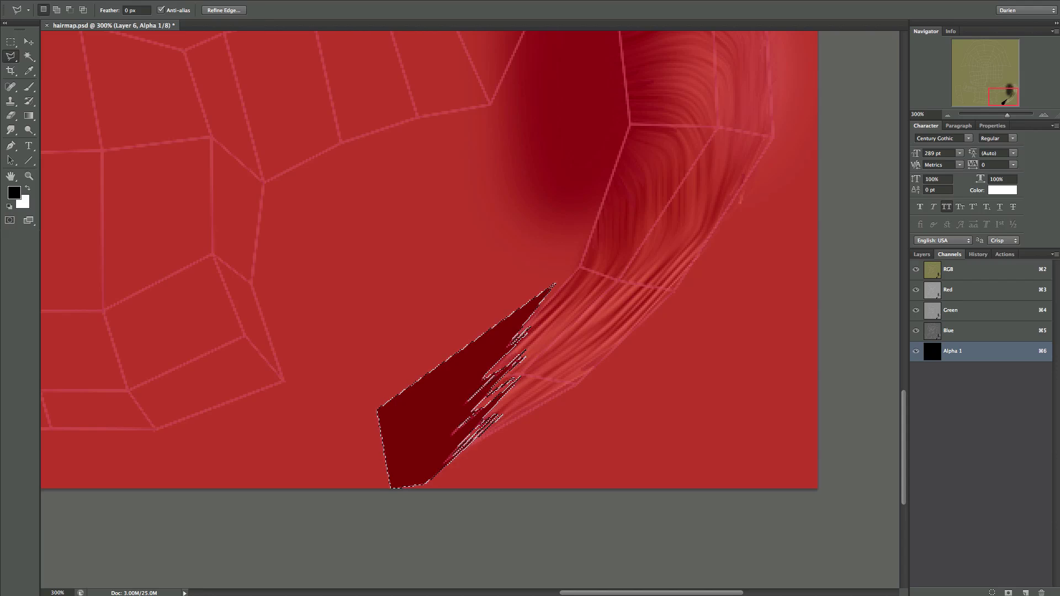
# Step: Invert the selection, clear everything around the jagged shape to white in Alpha 1, and deselect
pyautogui.click(226, 0)
pyautogui.click(257, 29)
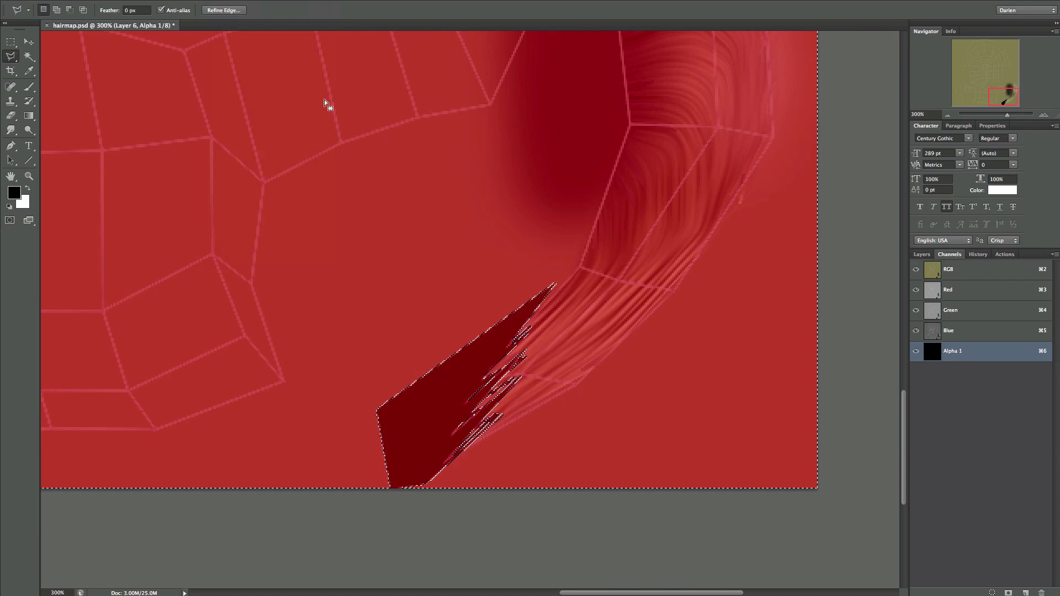
pyautogui.press('Delete')
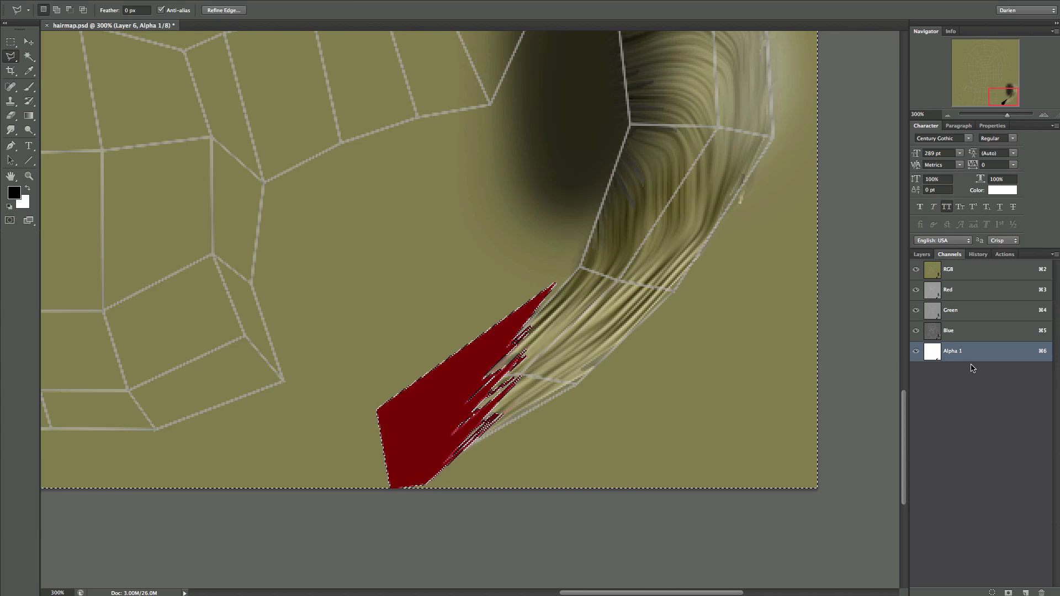
pyautogui.press('super+d')
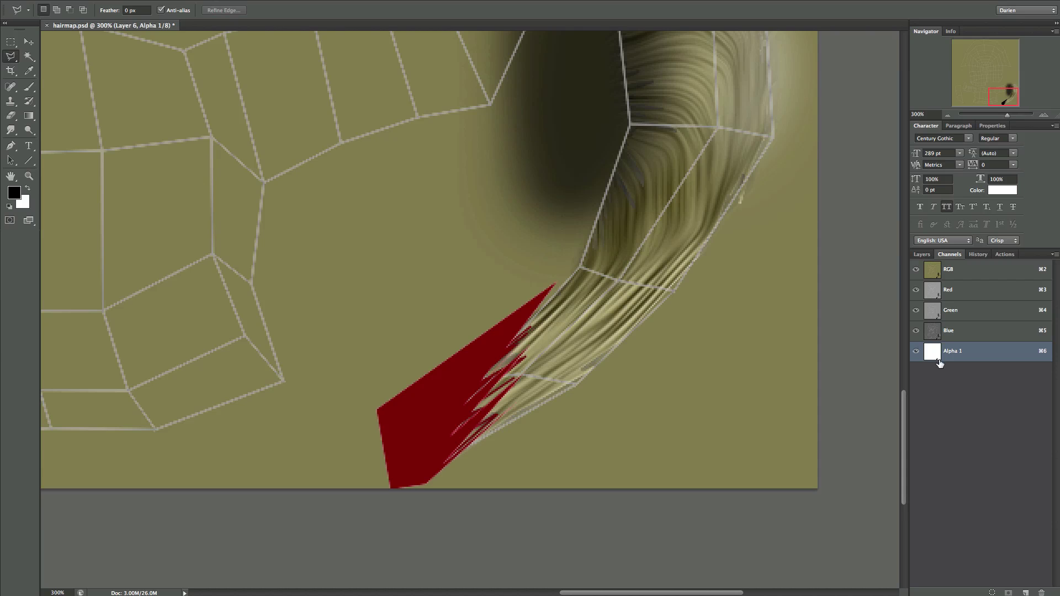
pyautogui.press('super+shift+d')
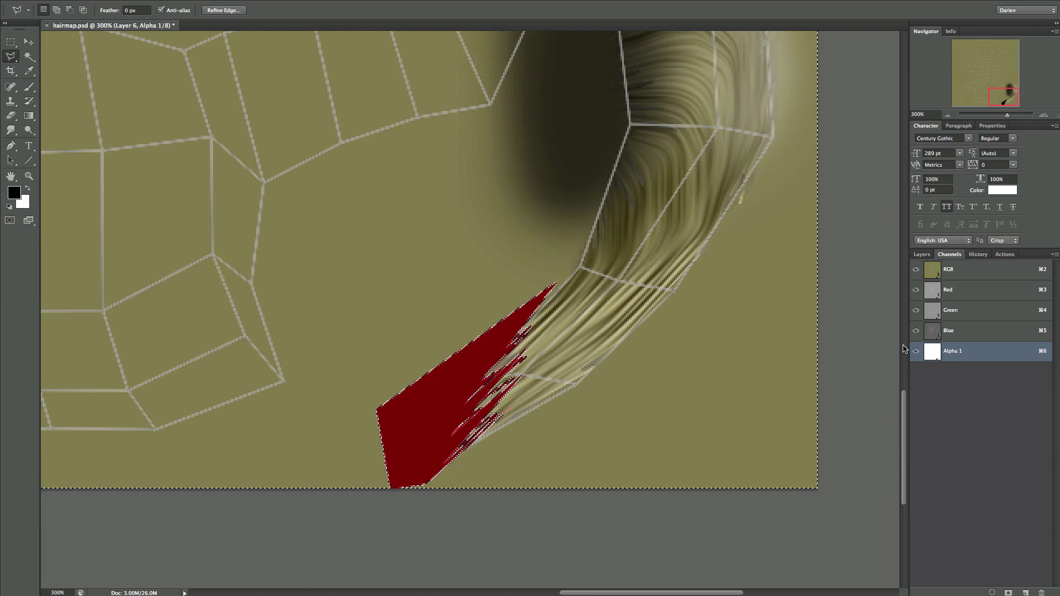
pyautogui.press('super+d')
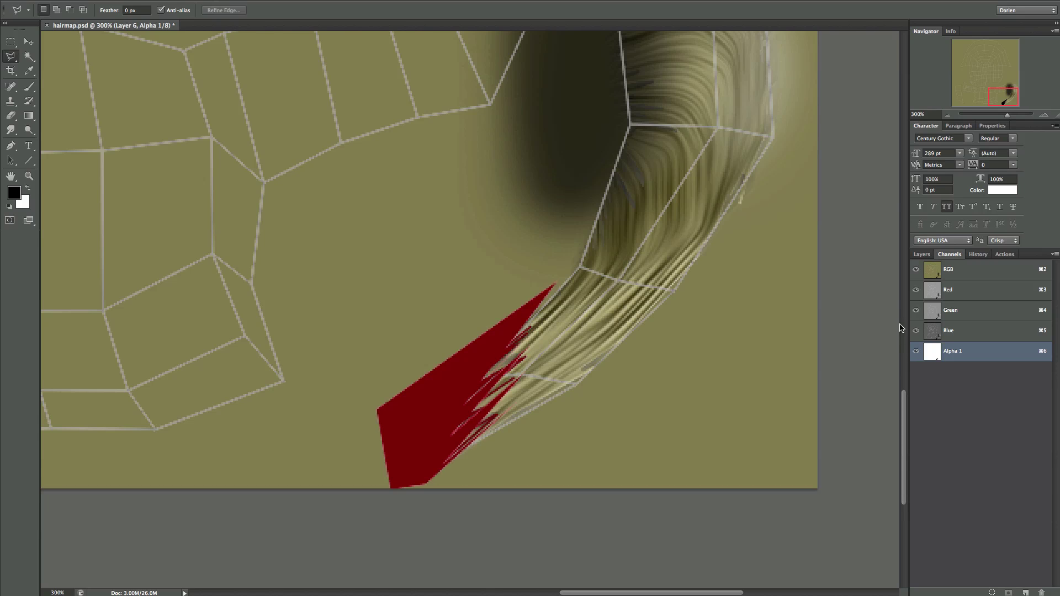
# Step: Switch the active target to the RGB composite, then back to the Alpha 1 channel, and return to the layer list
pyautogui.click(949, 275)
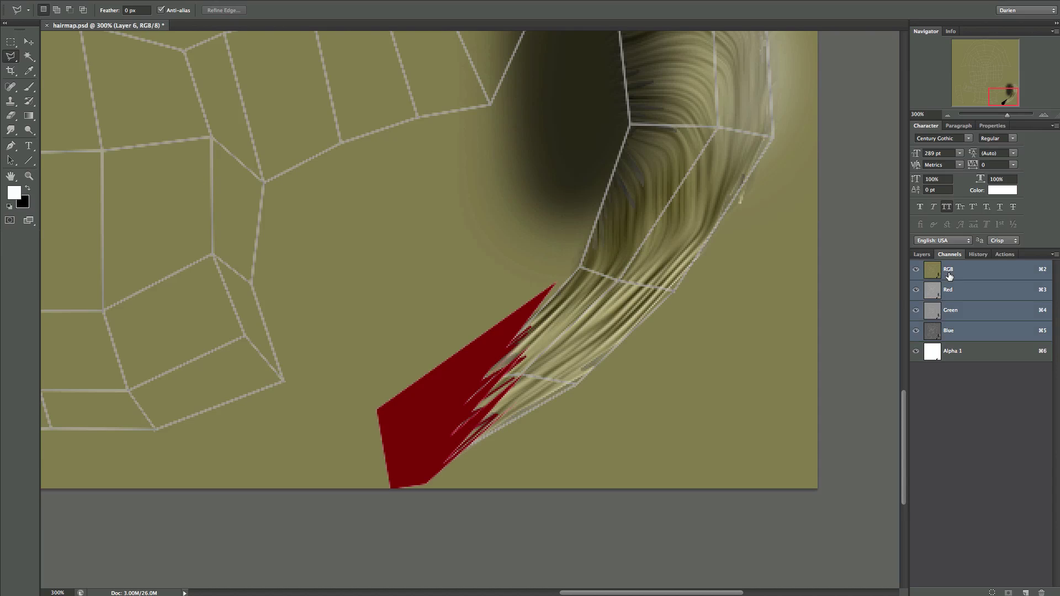
pyautogui.click(921, 255)
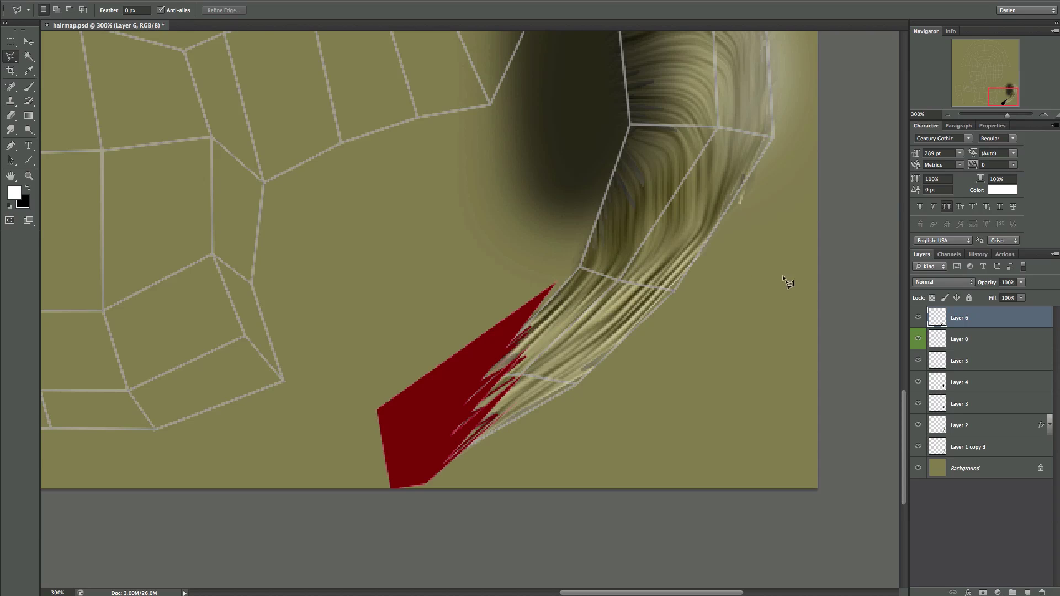
pyautogui.click(941, 256)
pyautogui.click(952, 356)
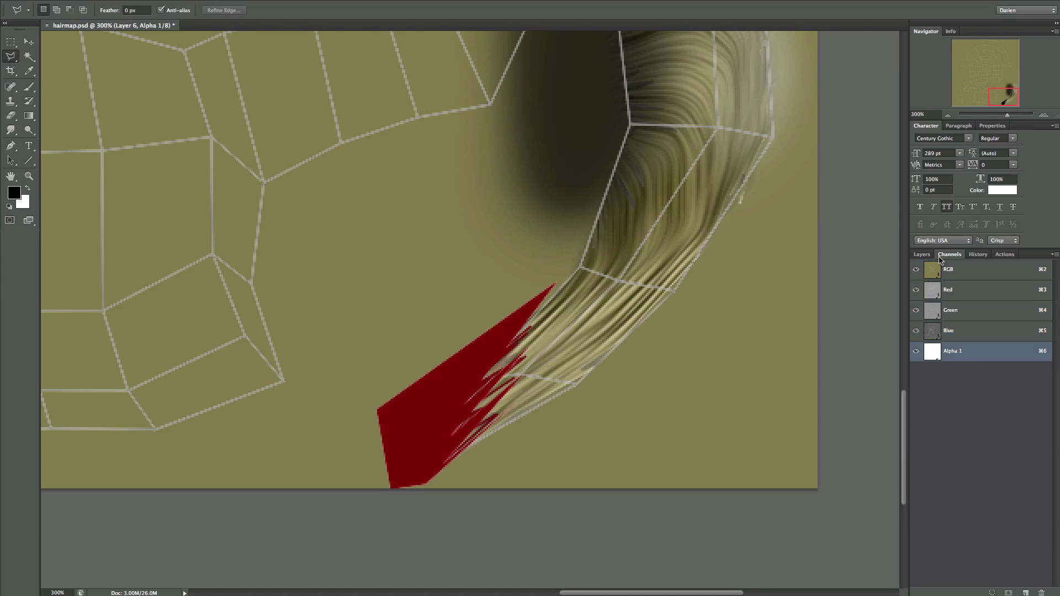
pyautogui.click(922, 255)
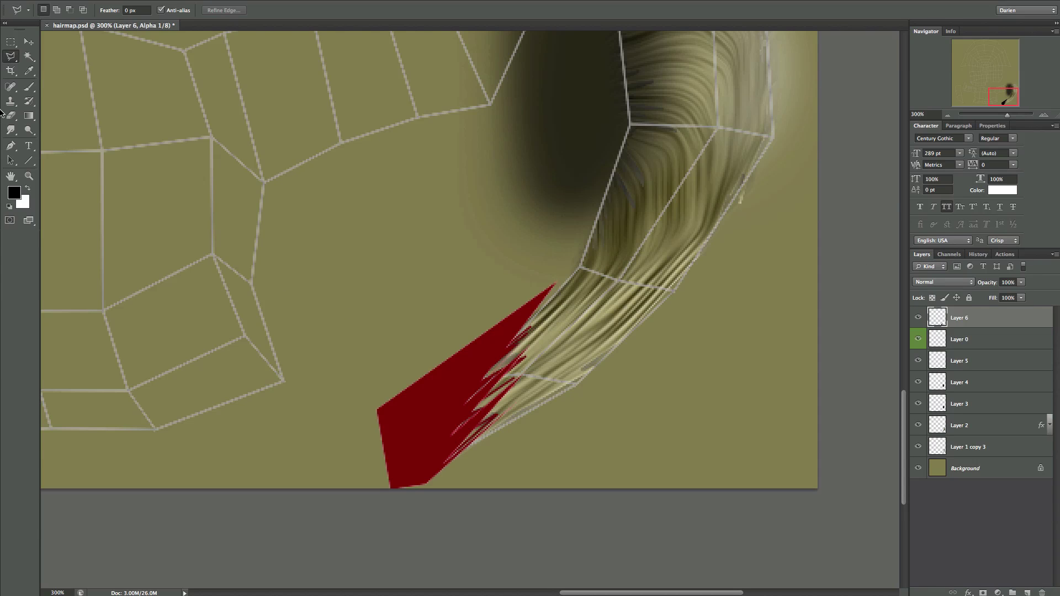
# Step: Brush black (000000) into Alpha 1 with a soft 92 px brush near the map's corner and along the hair strand's tip
pyautogui.click(29, 87)
pyautogui.click(16, 190)
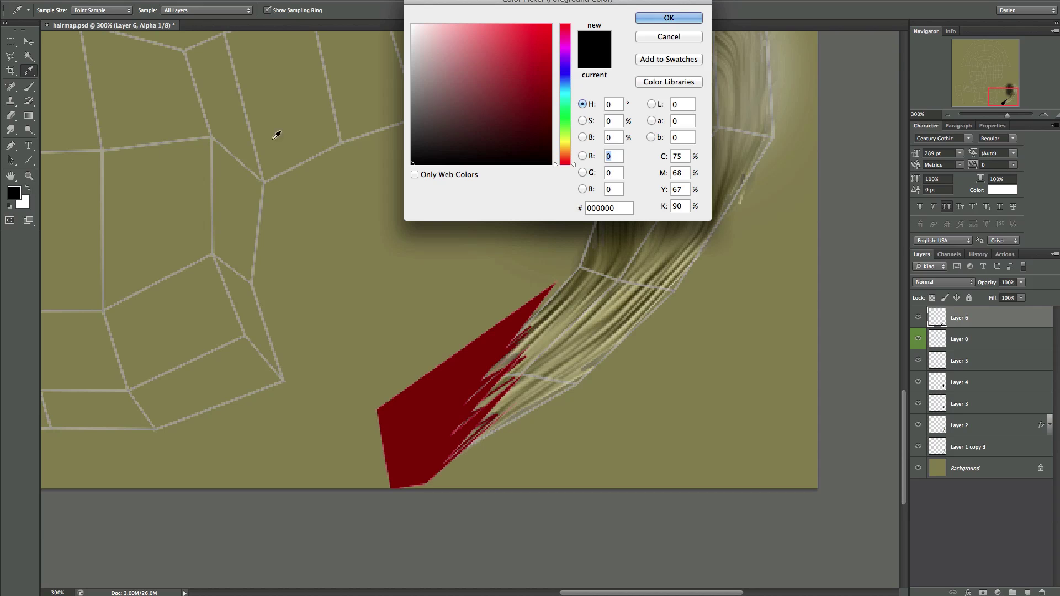
pyautogui.click(665, 21)
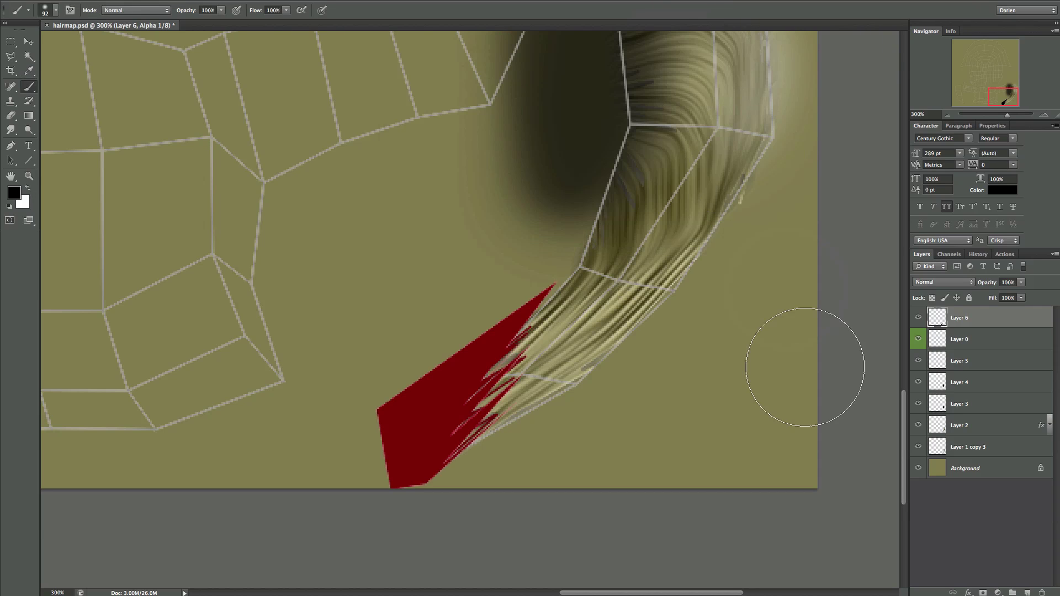
pyautogui.moveTo(806, 364)
pyautogui.mouseDown()
pyautogui.moveTo(757, 456)
pyautogui.moveTo(637, 476)
pyautogui.mouseUp()
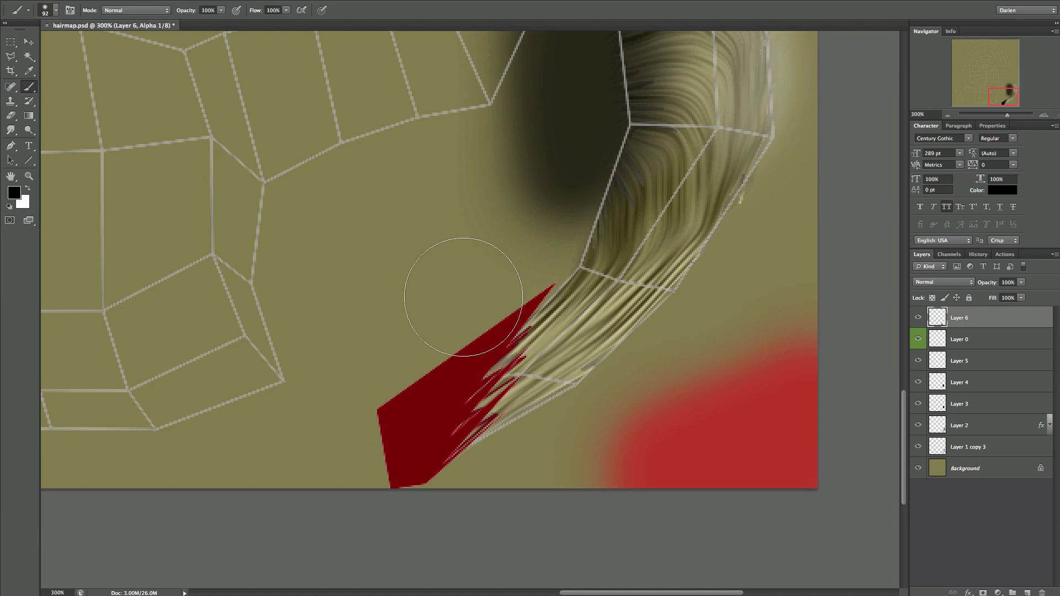
pyautogui.moveTo(502, 218)
pyautogui.mouseDown()
pyautogui.moveTo(439, 309)
pyautogui.moveTo(423, 371)
pyautogui.moveTo(379, 402)
pyautogui.moveTo(437, 336)
pyautogui.moveTo(508, 303)
pyautogui.moveTo(405, 424)
pyautogui.mouseUp()
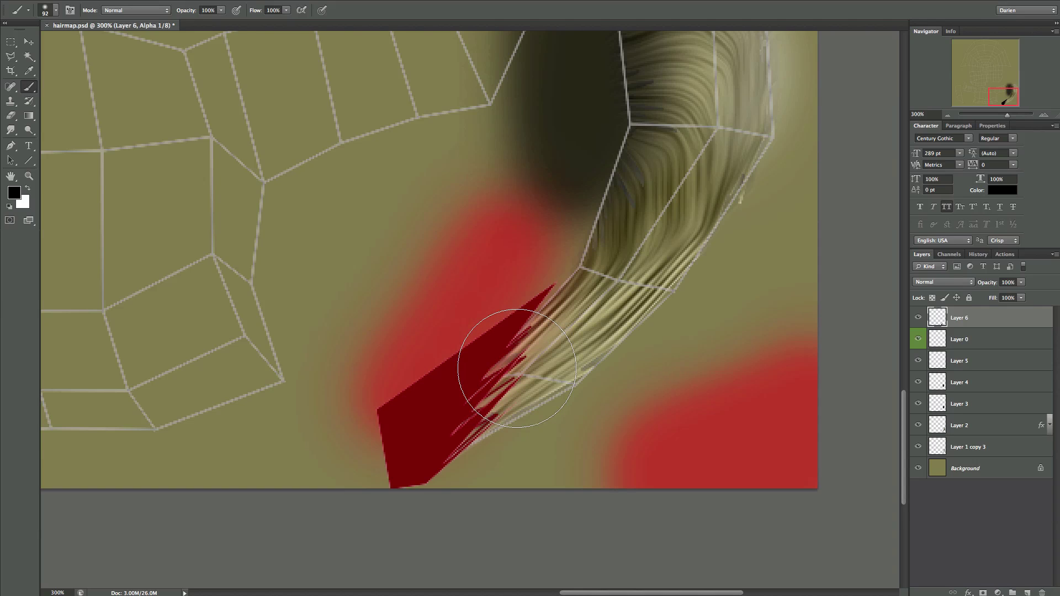
# Step: Lasso an area over the jagged lower tip of the hair strand and fill it with black in the Alpha 1 channel
pyautogui.click(11, 56)
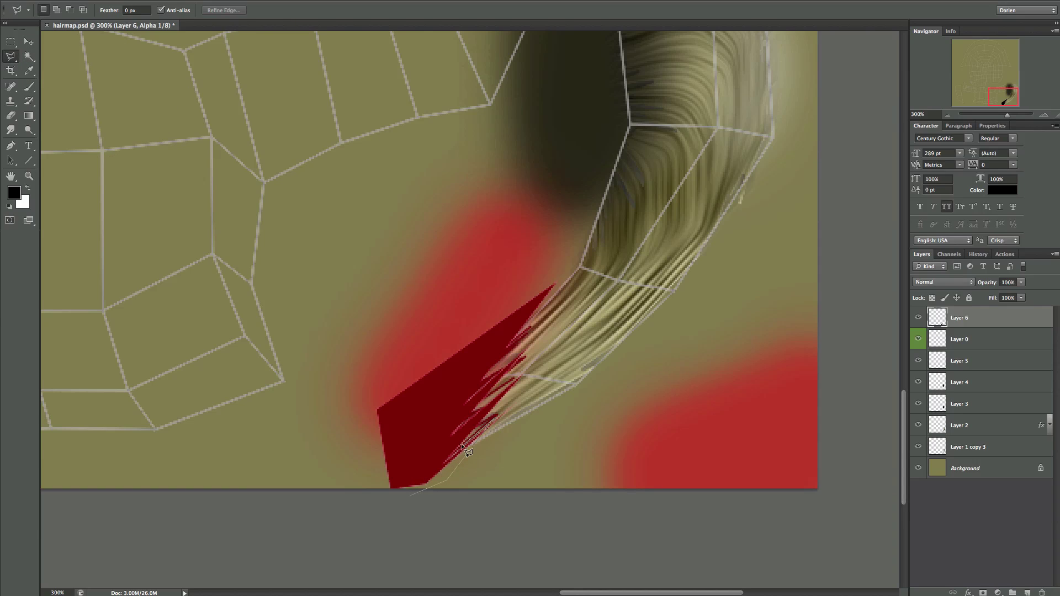
pyautogui.click(509, 372)
pyautogui.click(460, 424)
pyautogui.click(525, 333)
pyautogui.doubleClick(405, 445)
pyautogui.click(25, 189)
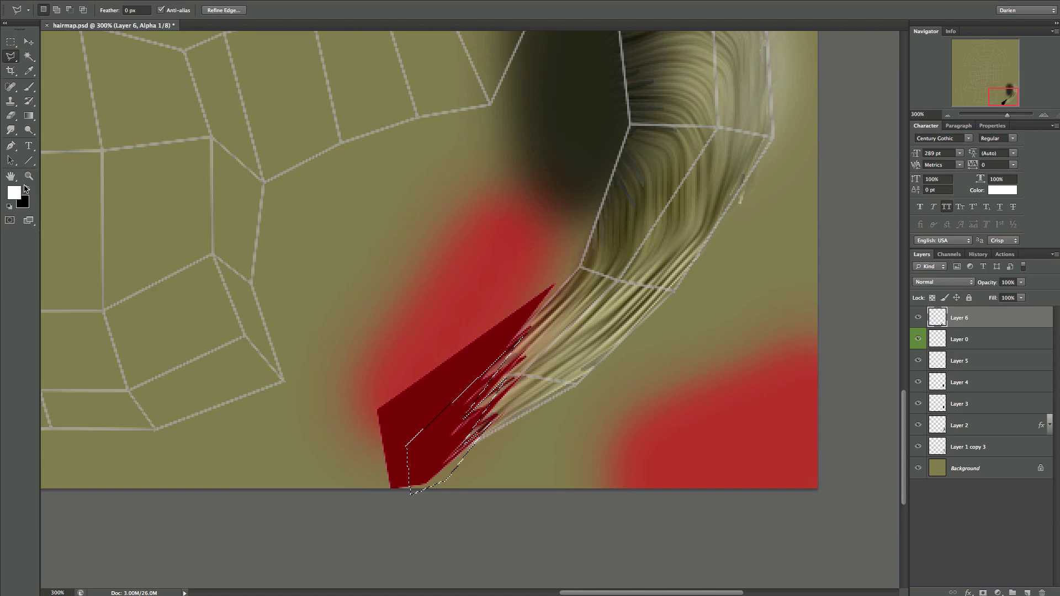
pyautogui.press('Delete')
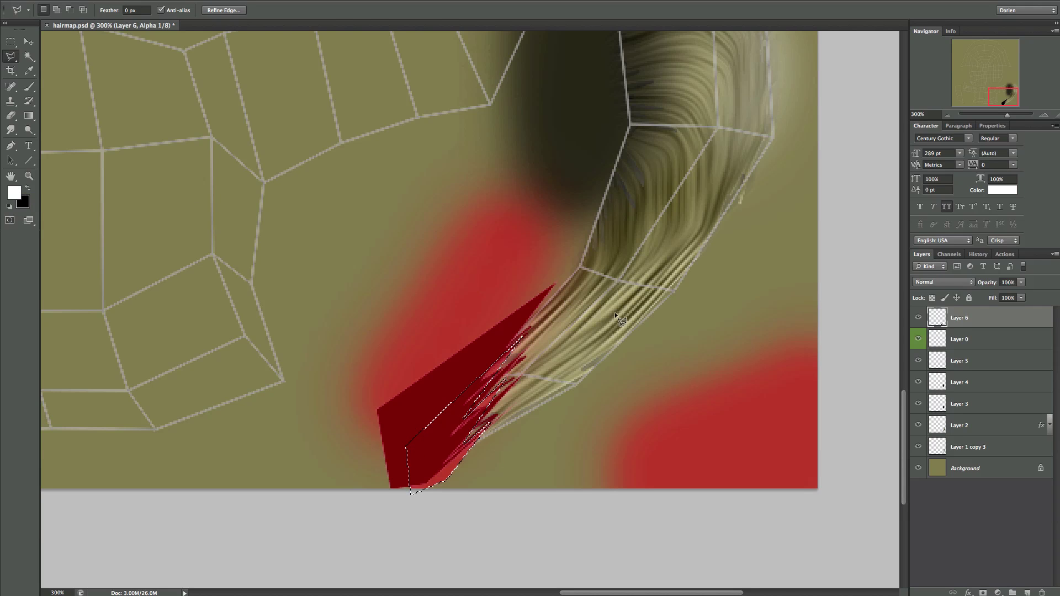
# Step: Make the RGB composite the active target, return to the layer list, and deselect the lassoed area
pyautogui.click(949, 254)
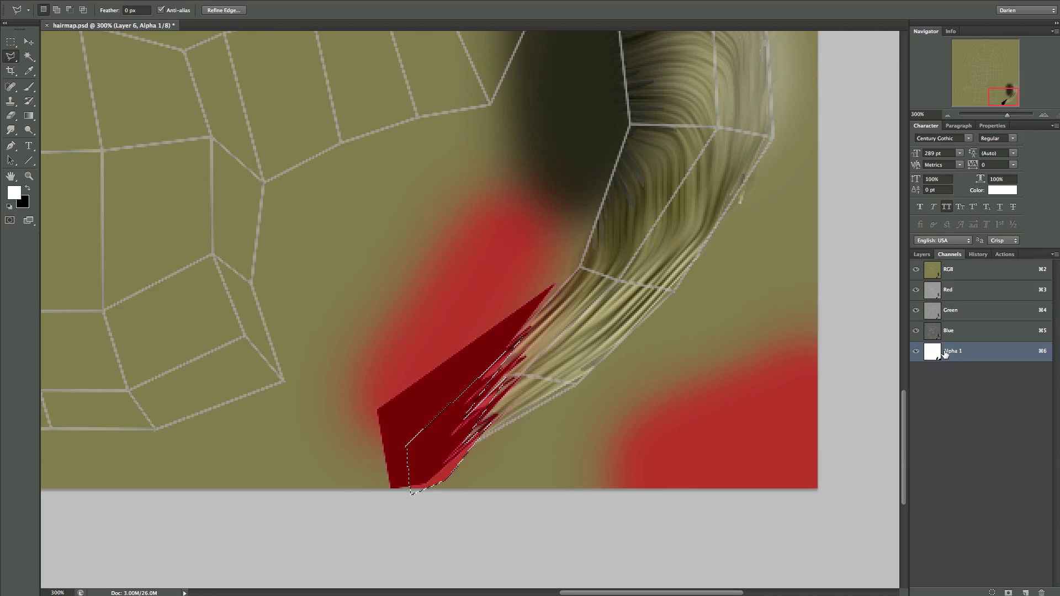
pyautogui.click(945, 269)
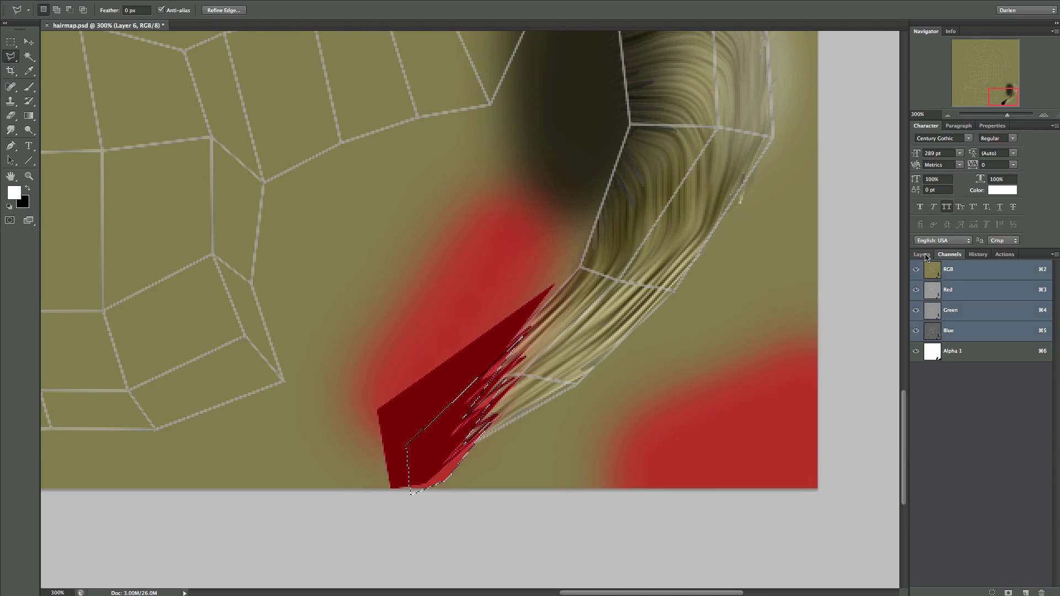
pyautogui.click(926, 255)
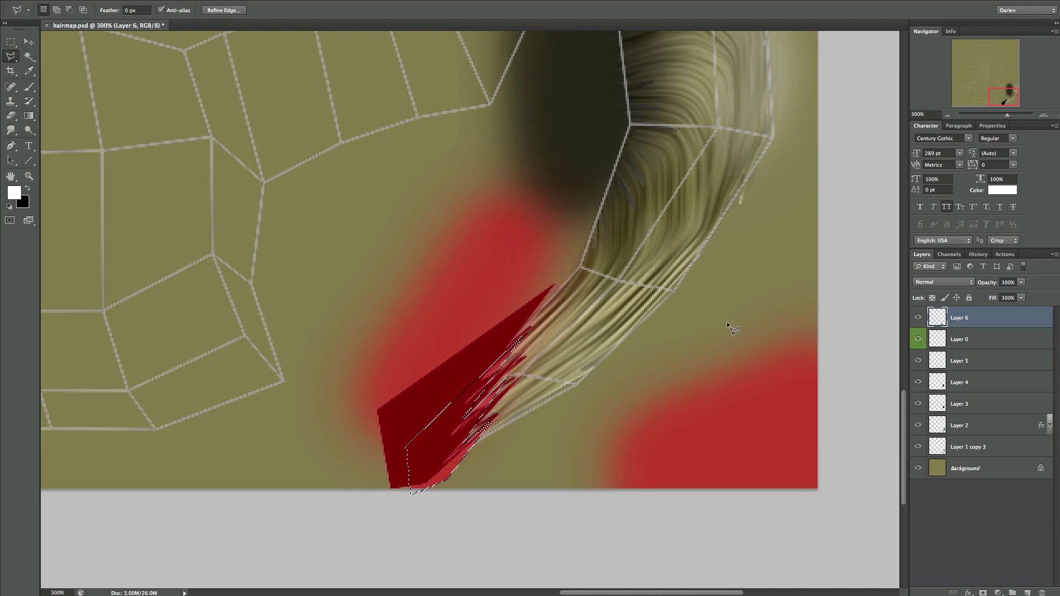
pyautogui.hotkey('ctrl', 'd')
# Step: Cycle through the screen modes and set the color surrounding the canvas to Default
pyautogui.hotkey('ctrl', '-')
pyautogui.hotkey('ctrl', '-')
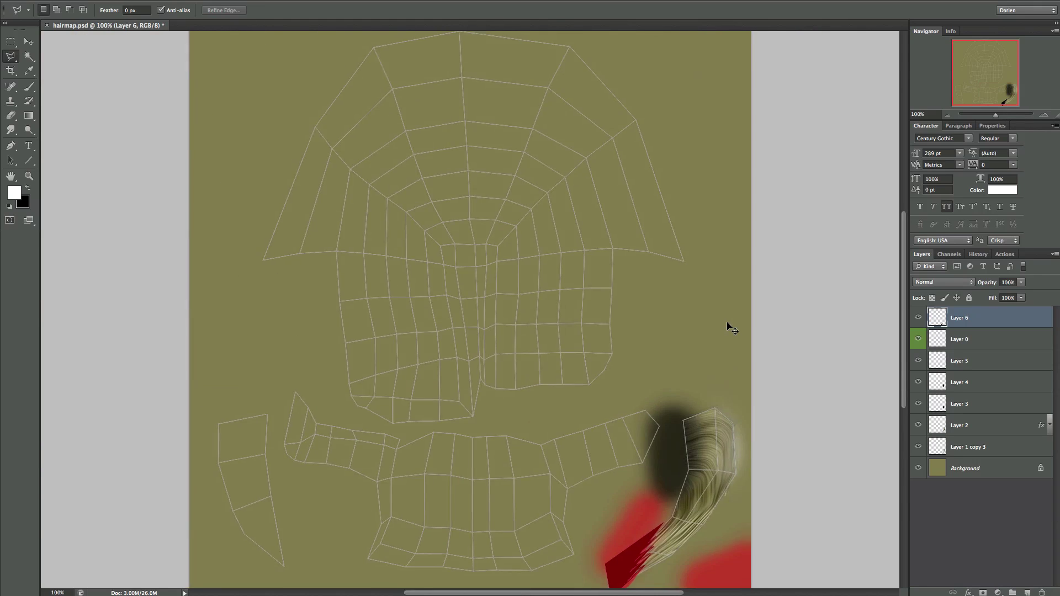
pyautogui.hotkey('ctrl', '-')
pyautogui.hotkey('ctrl', '+')
pyautogui.press('f')
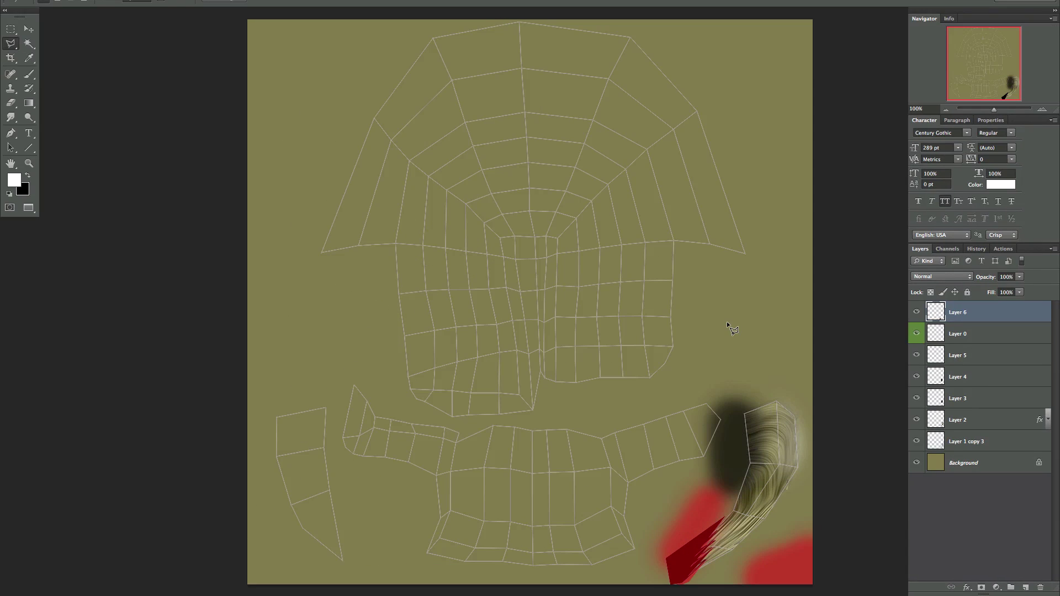
pyautogui.press('f')
pyautogui.press('f')
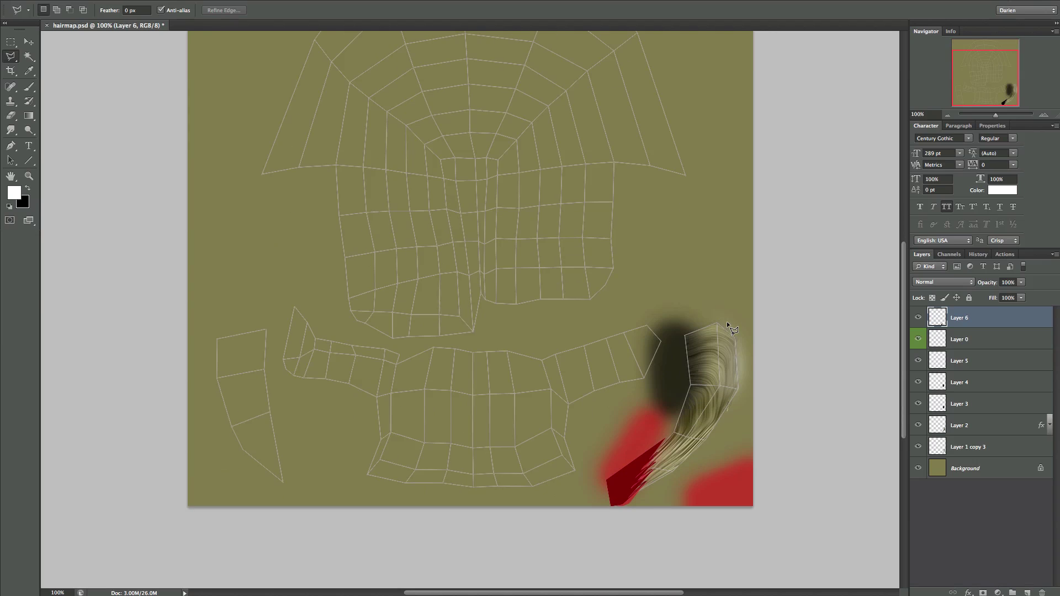
pyautogui.hscroll(1, 728, 326)
pyautogui.rightClick(784, 343)
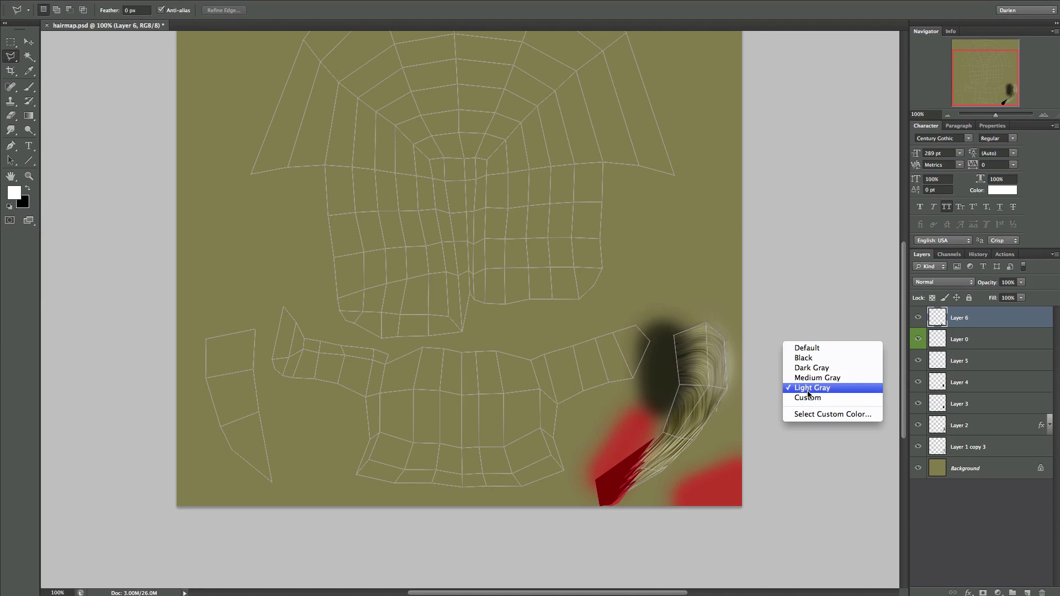
pyautogui.click(795, 348)
# Step: Make Alpha 1 the active channel and save hairmap.psd
pyautogui.keyDown('alt'); pyautogui.scroll(3, 783, 354); pyautogui.keyUp('alt')
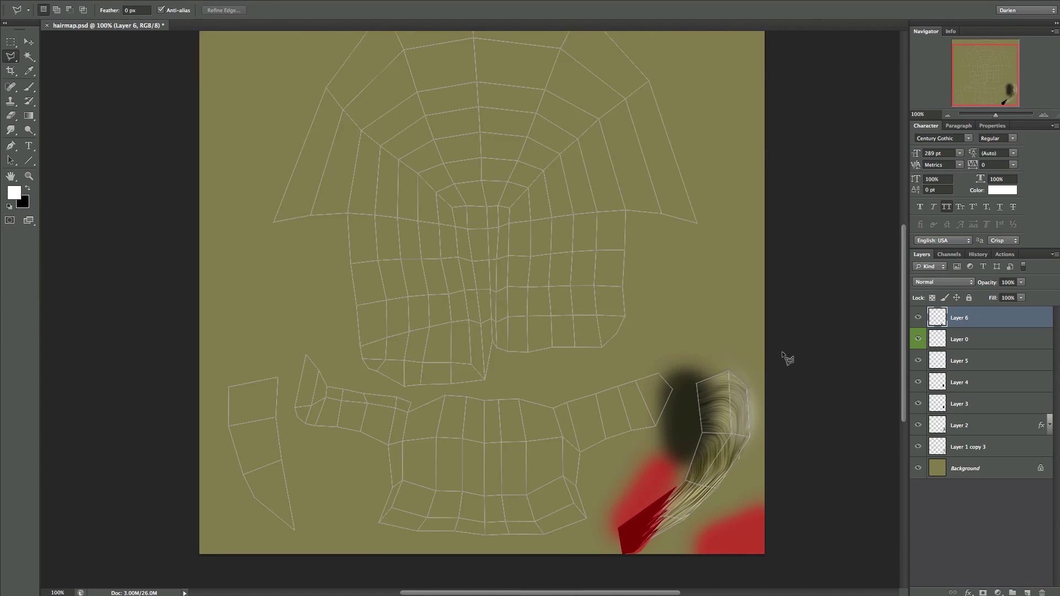
pyautogui.hscroll(3, 781, 352)
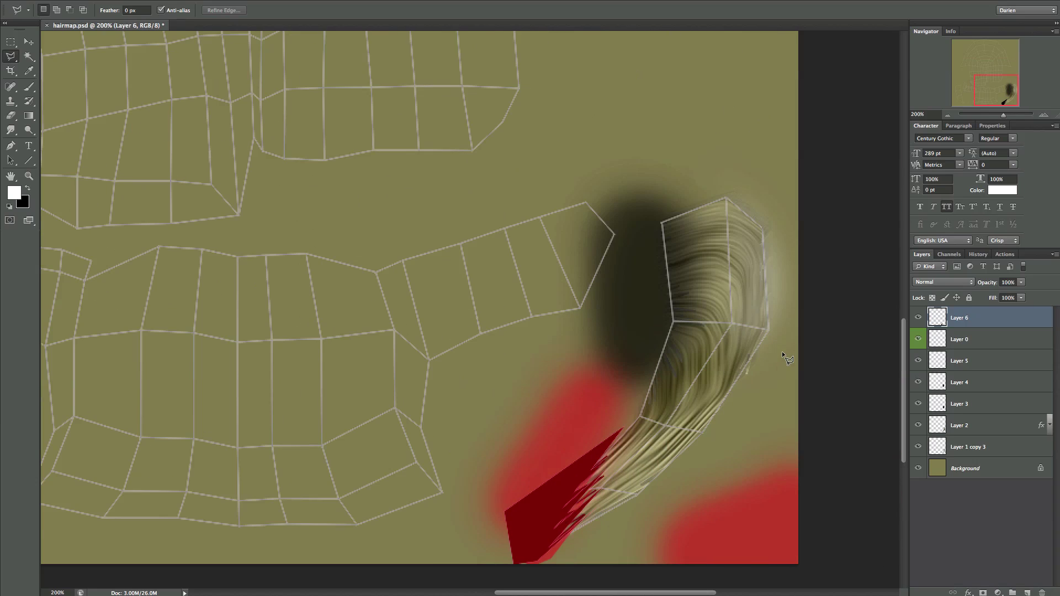
pyautogui.scroll(-1, 782, 351)
pyautogui.click(950, 255)
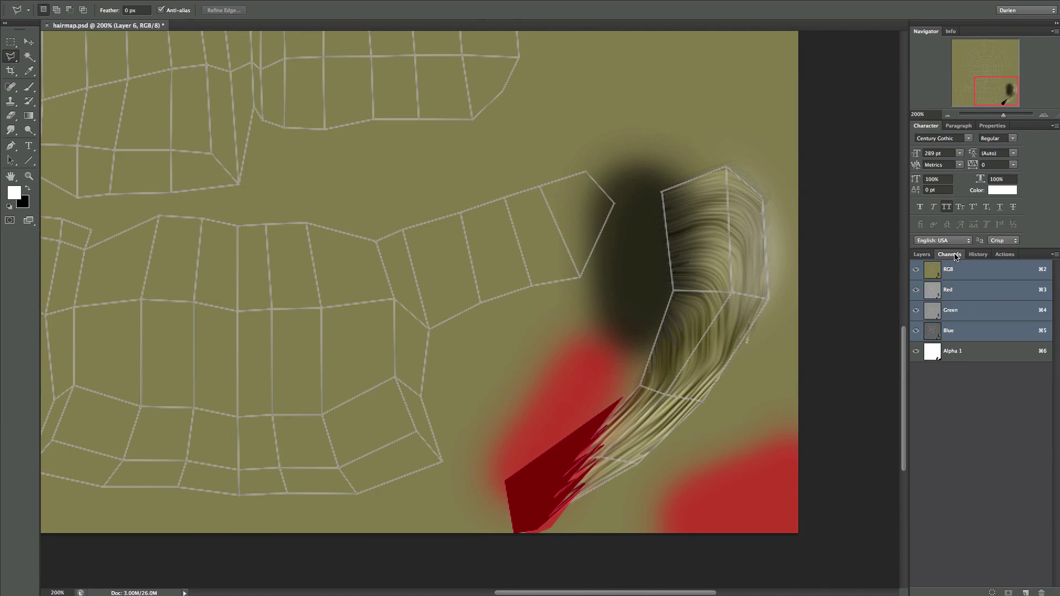
pyautogui.click(941, 356)
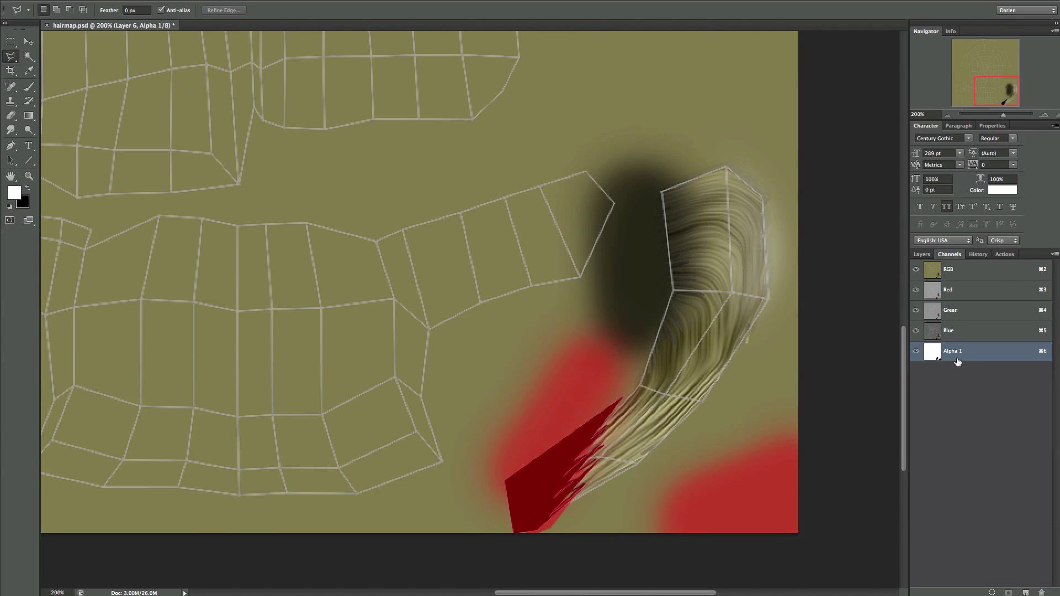
pyautogui.press('super+s')
# Step: Switch to Maya and open the file texture connected to the HairMat material's Color attribute
pyautogui.click(672, 594)
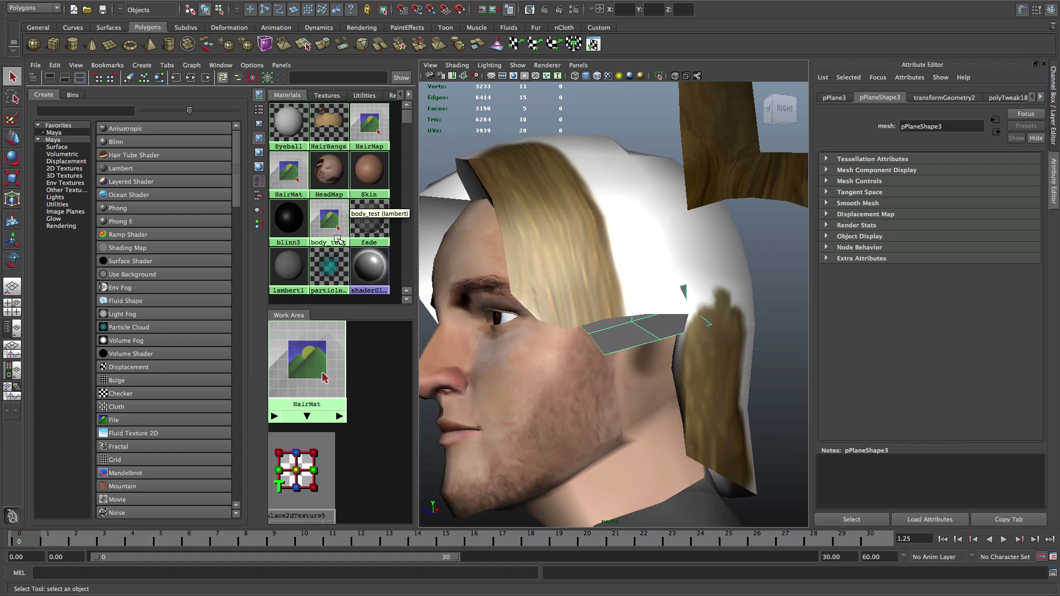
pyautogui.scroll(-1, 338, 241)
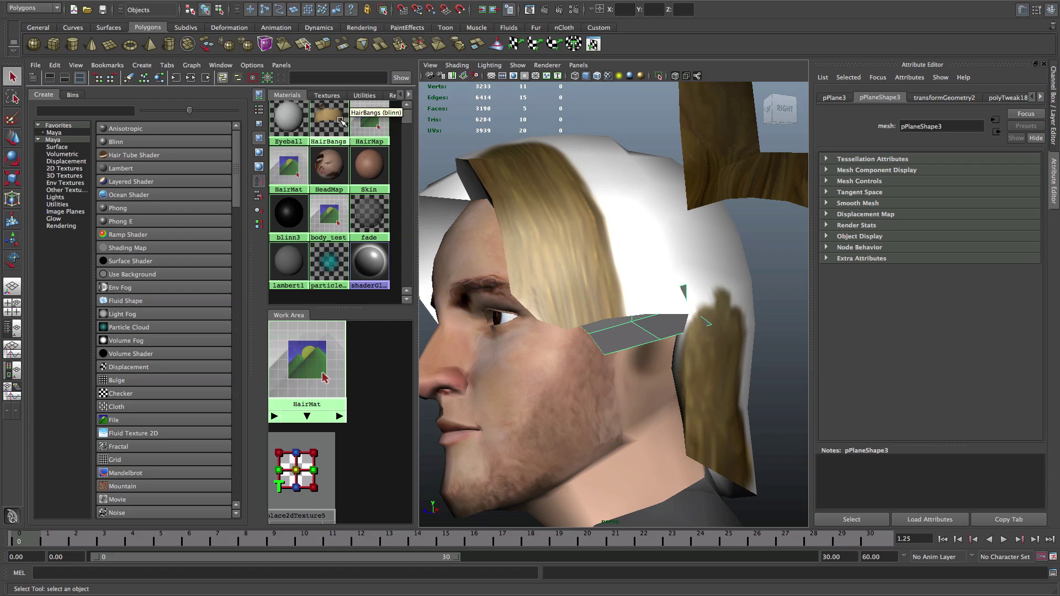
pyautogui.click(298, 183)
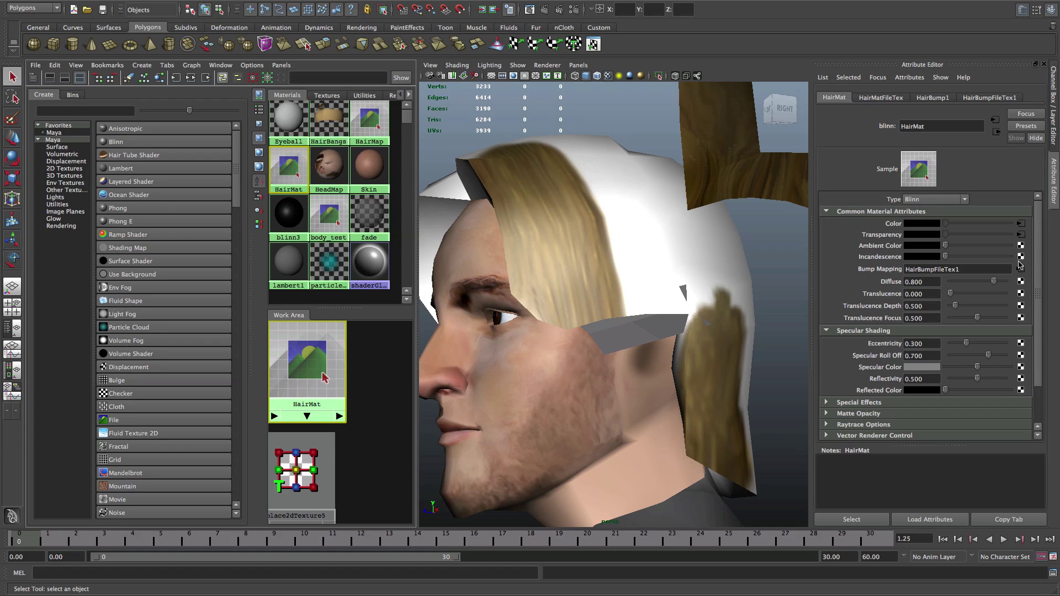
pyautogui.click(1020, 225)
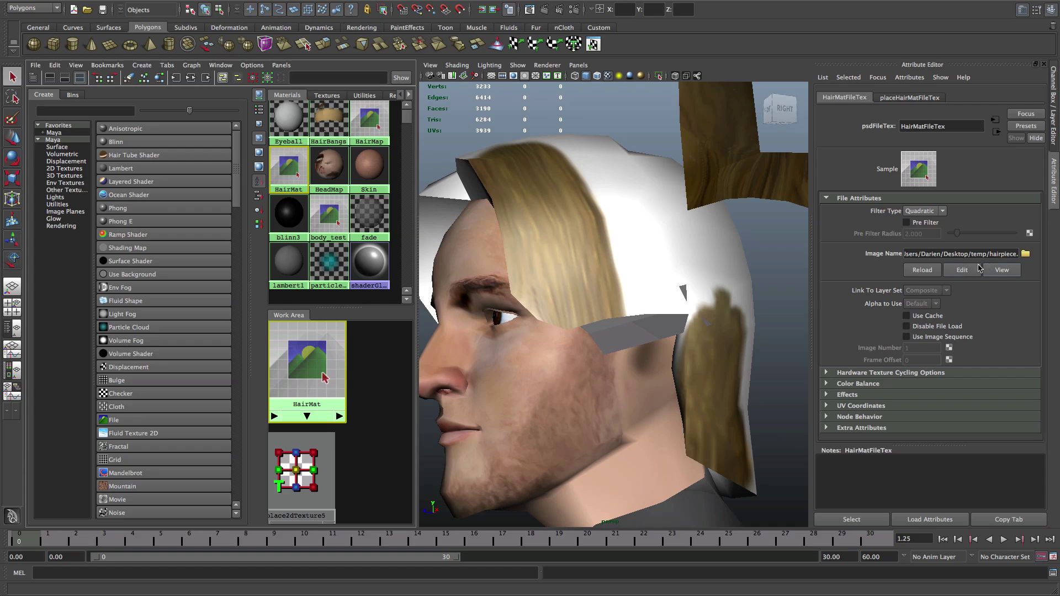
# Step: Set the HairMat color texture's image file to hairmap.psd from the Desktop temp folder
pyautogui.moveTo(989, 252); pyautogui.dragTo(1025, 257)
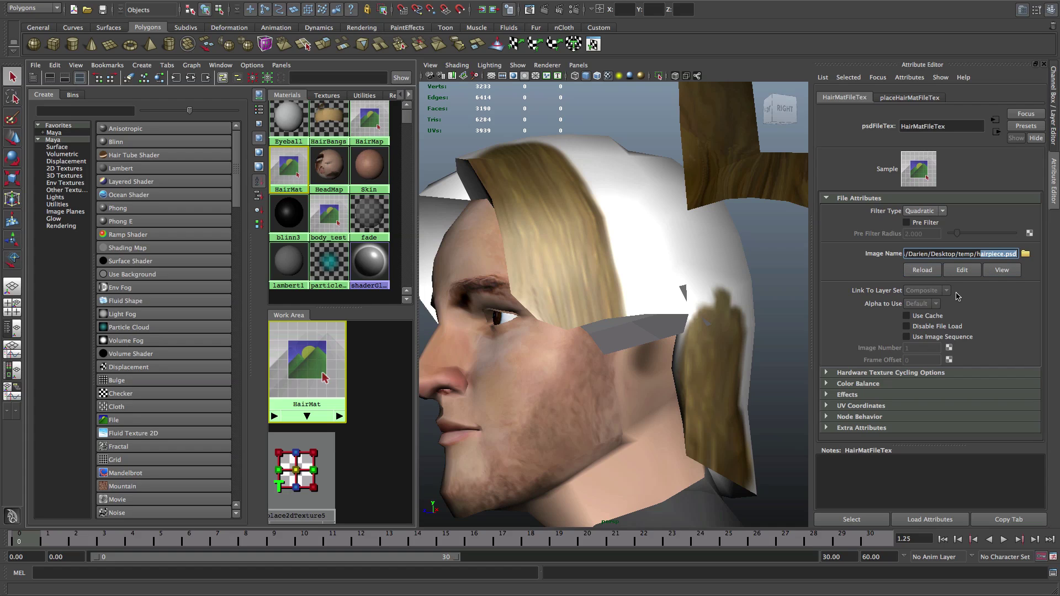
pyautogui.click(929, 269)
pyautogui.click(1025, 252)
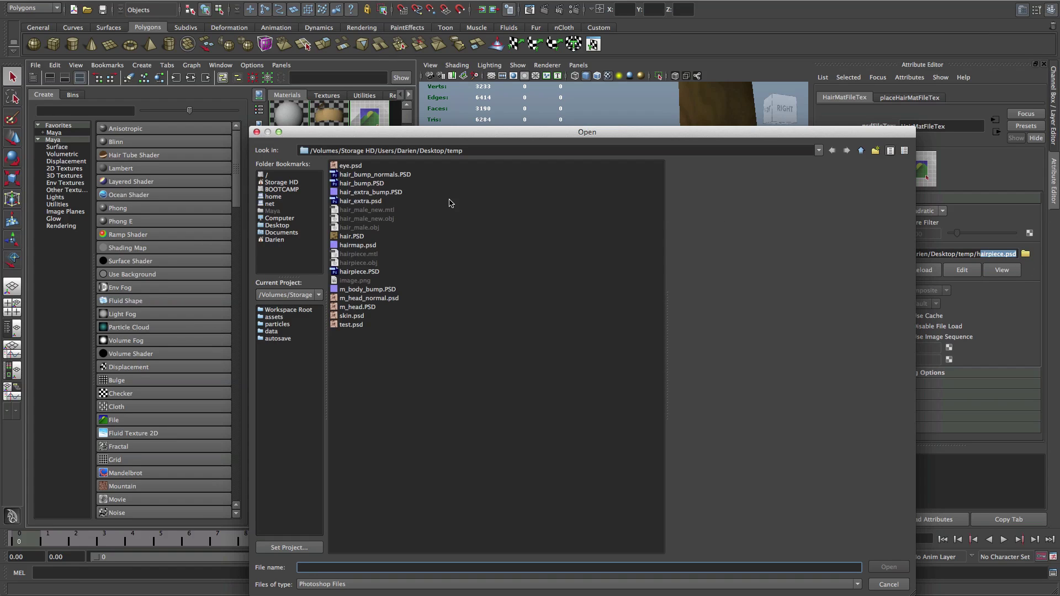
pyautogui.click(392, 192)
pyautogui.click(373, 246)
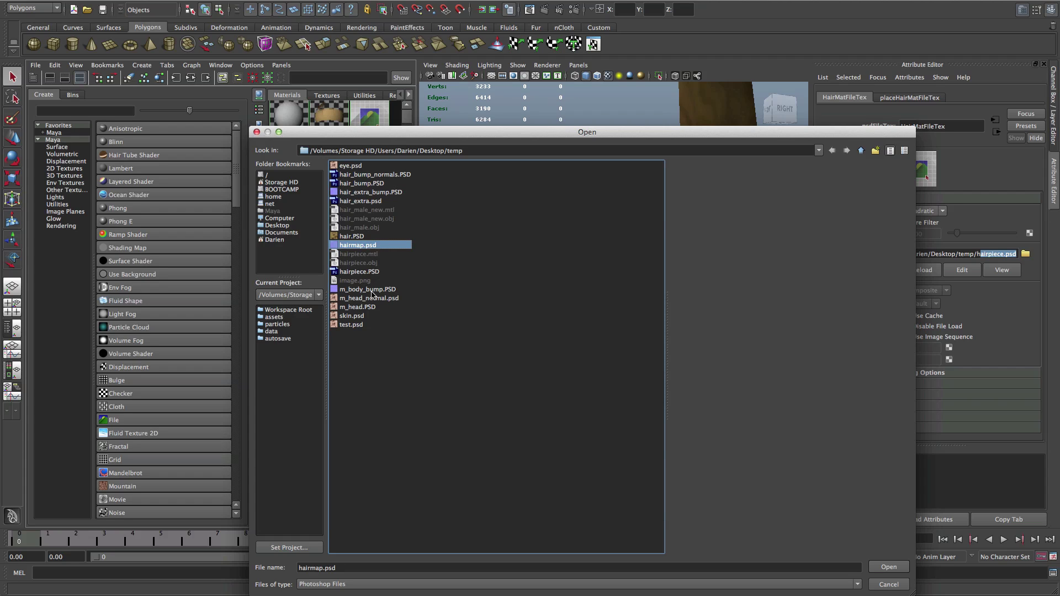
pyautogui.doubleClick(379, 248)
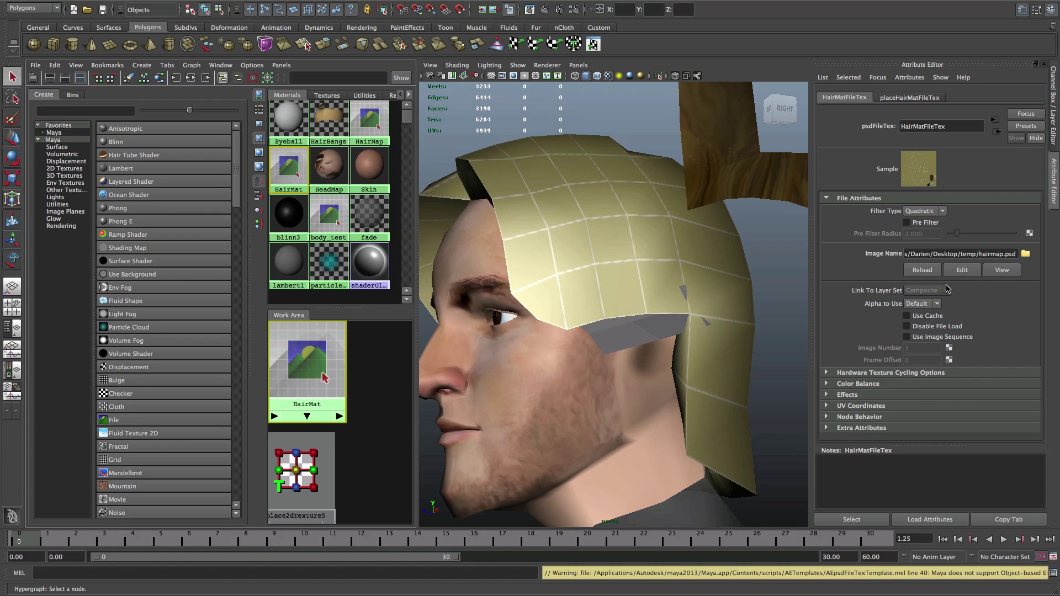
pyautogui.click(1024, 255)
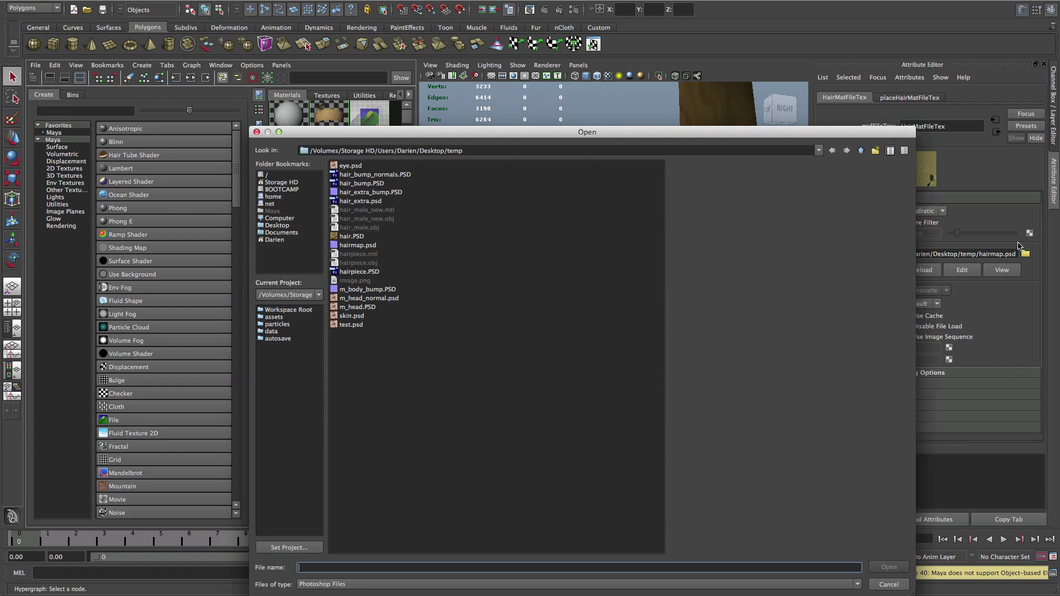
pyautogui.click(883, 584)
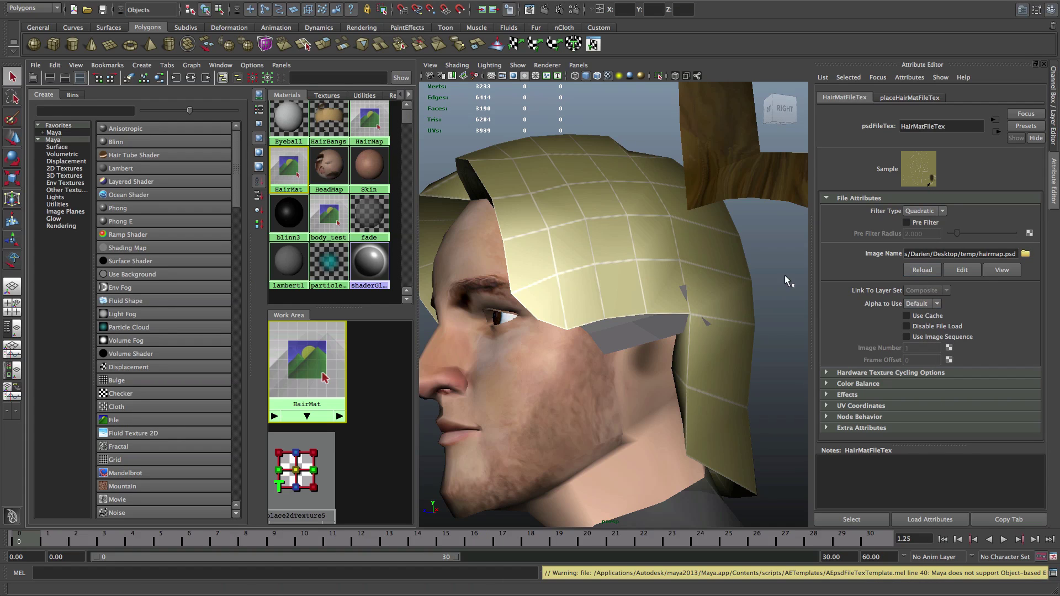
# Step: Examine the textured hair strand and its tip from the front of the head
pyautogui.keyDown('alt'); pyautogui.moveTo(784, 275); pyautogui.dragTo(714, 303); pyautogui.keyUp('alt')
pyautogui.keyDown('alt'); pyautogui.moveTo(713, 303); pyautogui.dragTo(682, 330, button='middle'); pyautogui.keyUp('alt')
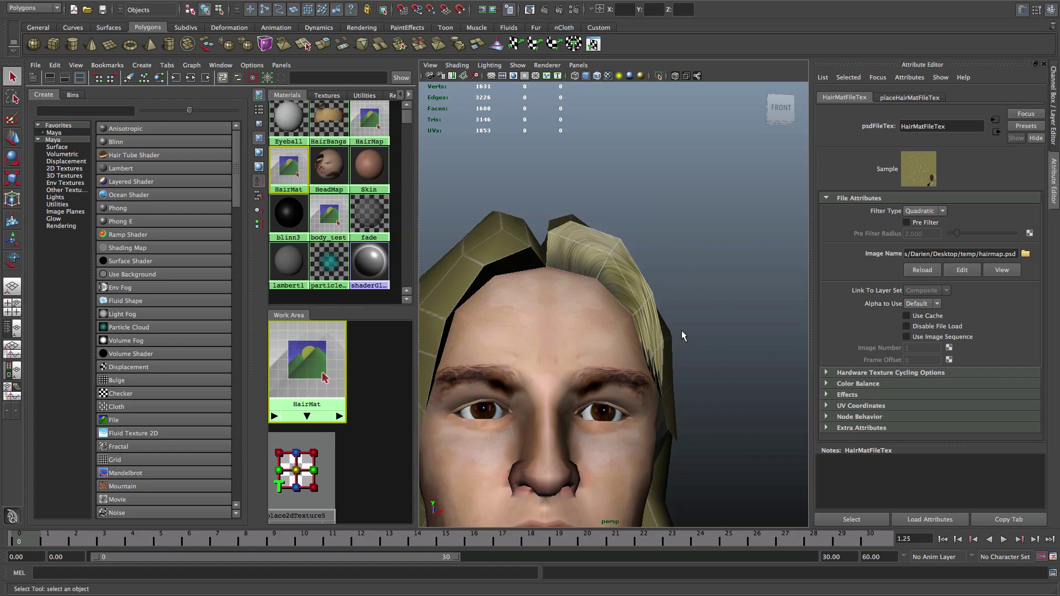
pyautogui.scroll(4, 681, 330)
pyautogui.click(684, 334)
pyautogui.keyDown('alt'); pyautogui.moveTo(688, 337); pyautogui.dragTo(698, 334); pyautogui.keyUp('alt')
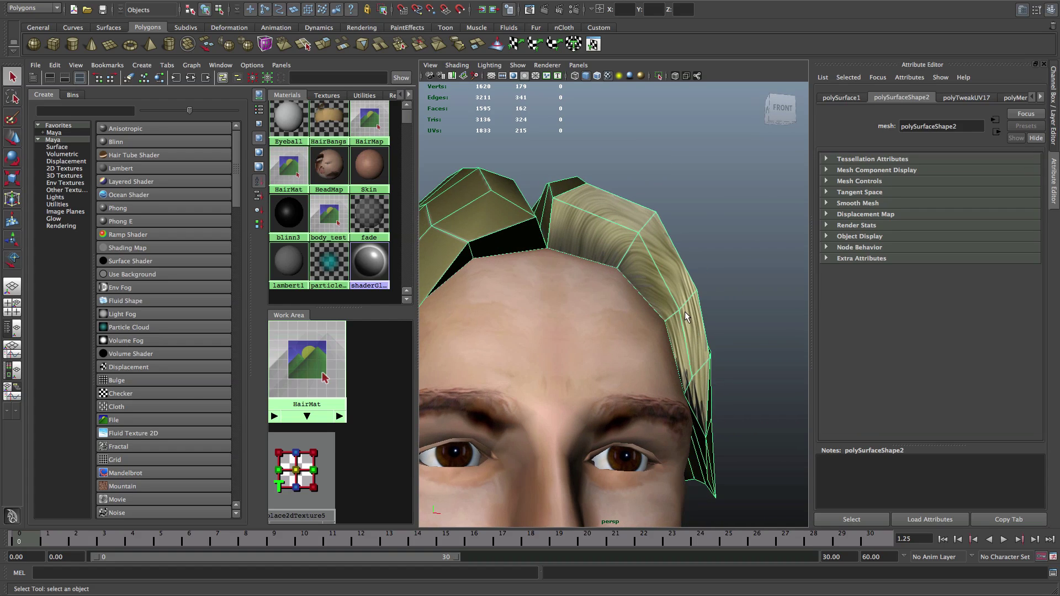
pyautogui.click(737, 325)
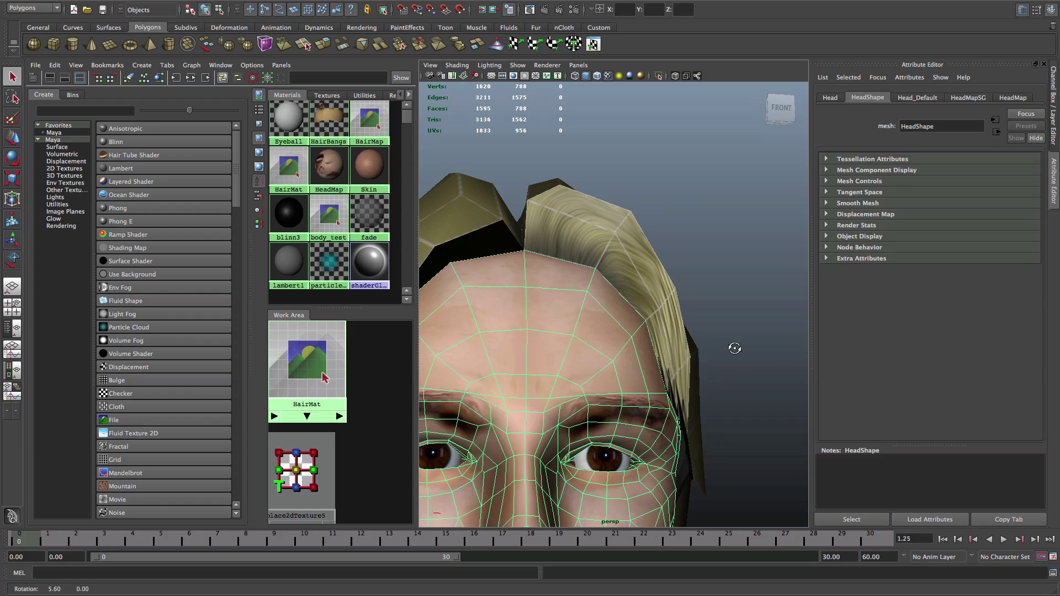
# Step: Reopen the HairMat material's color file texture and set Alpha to Use to Alpha 1
pyautogui.click(1053, 110)
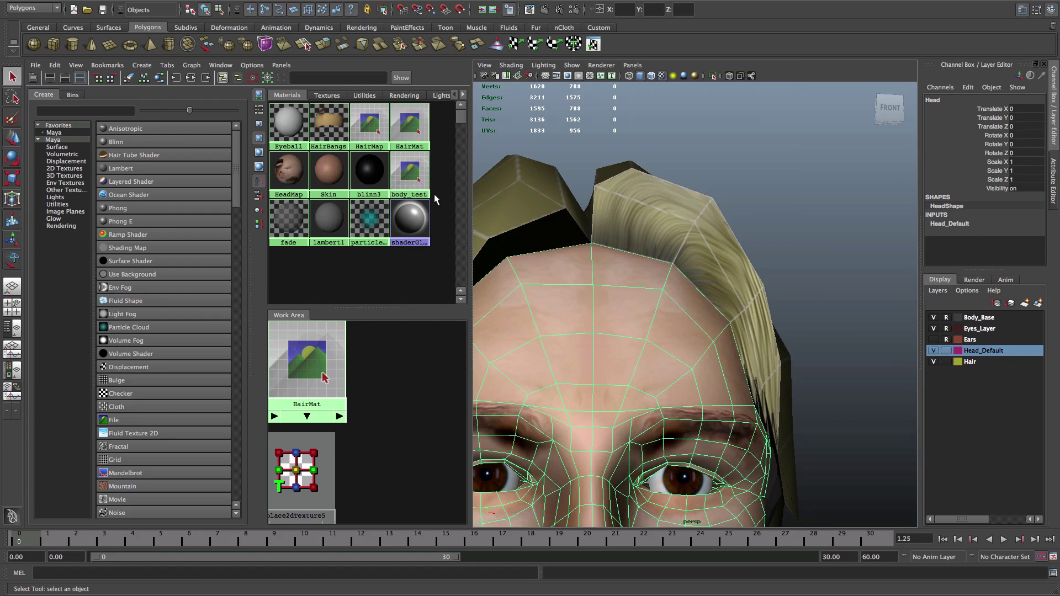
pyautogui.click(408, 170)
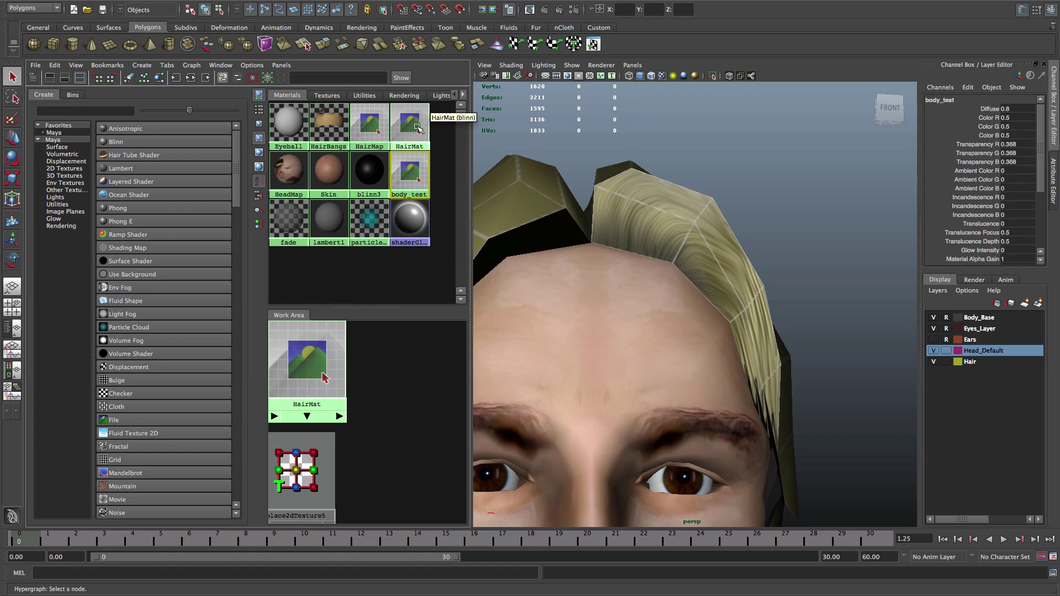
pyautogui.click(409, 124)
pyautogui.click(1055, 196)
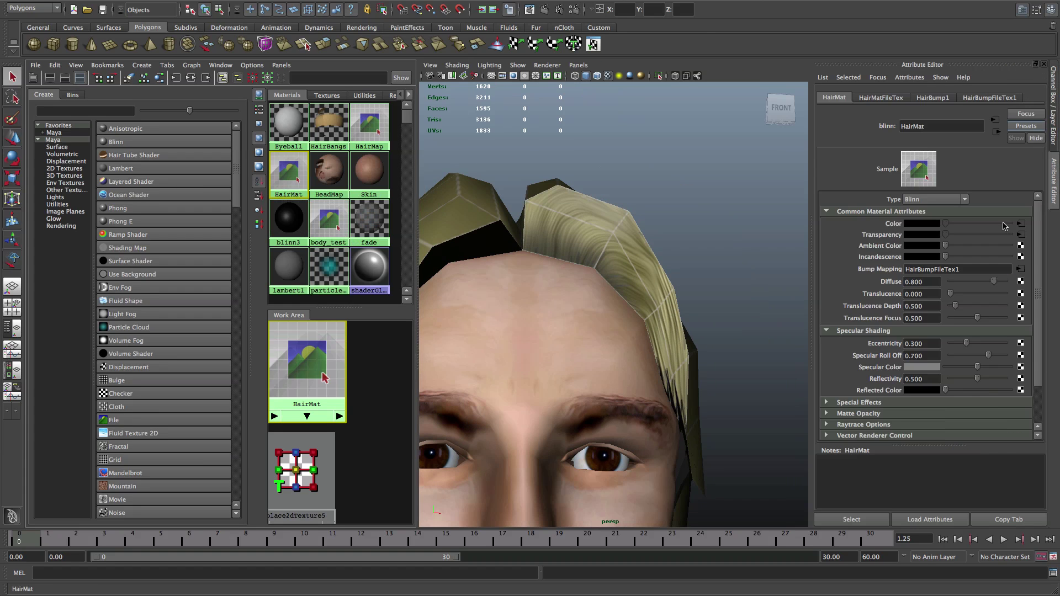
pyautogui.click(1020, 224)
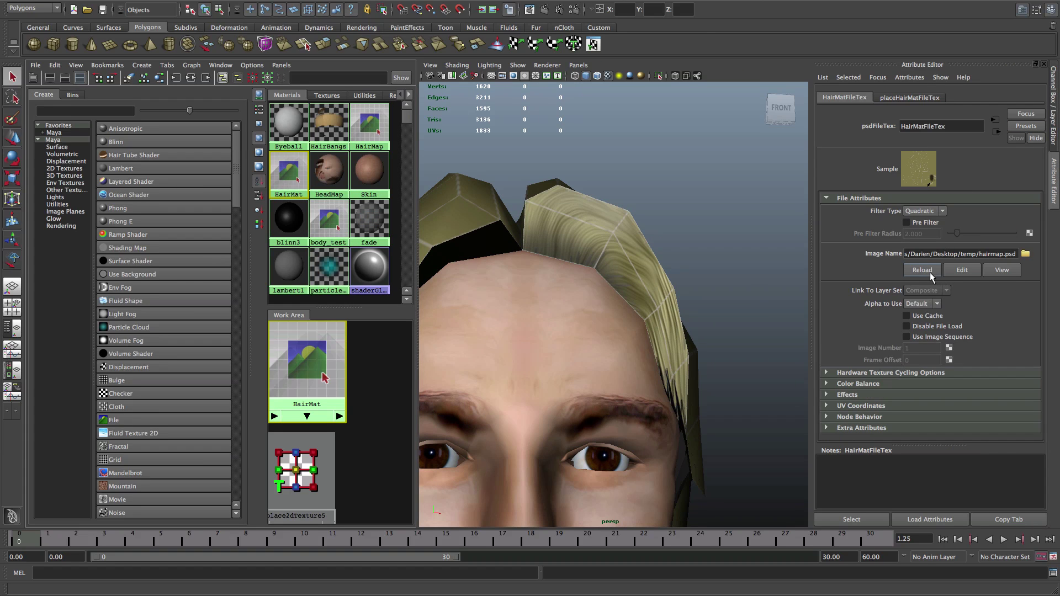
pyautogui.click(920, 308)
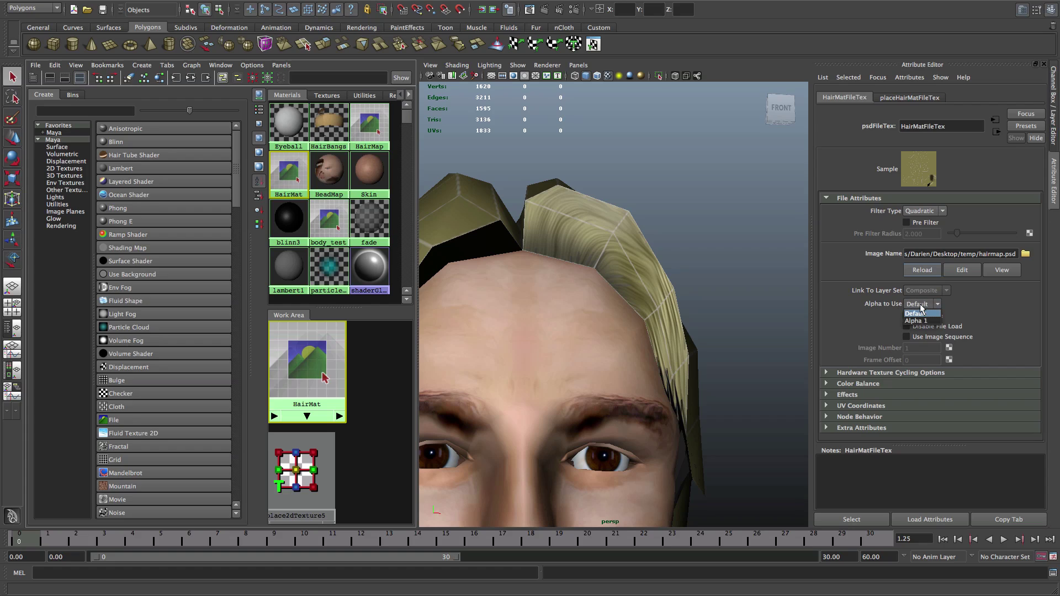
pyautogui.click(921, 305)
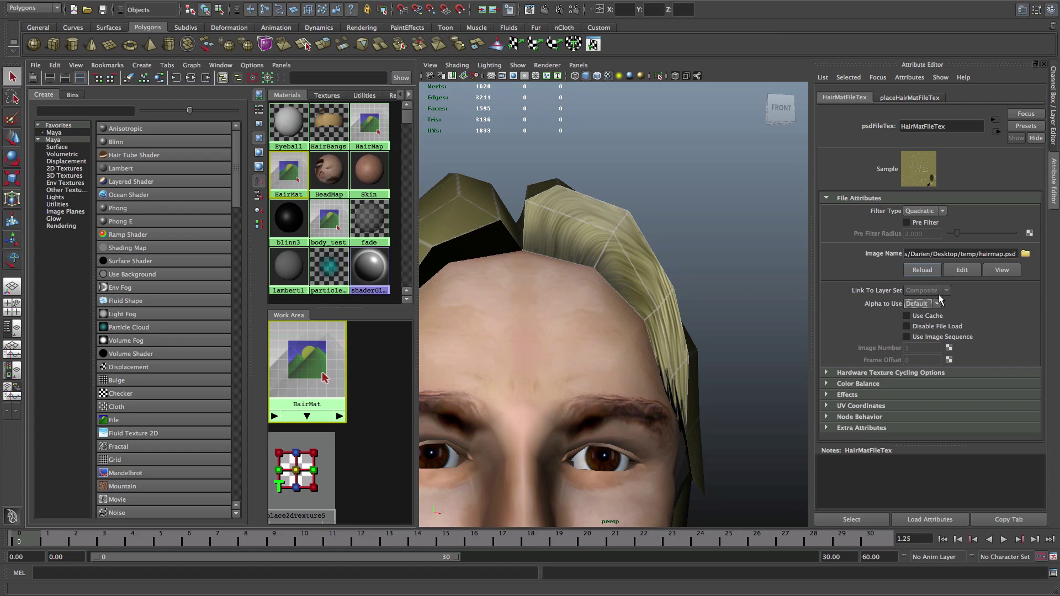
pyautogui.click(932, 304)
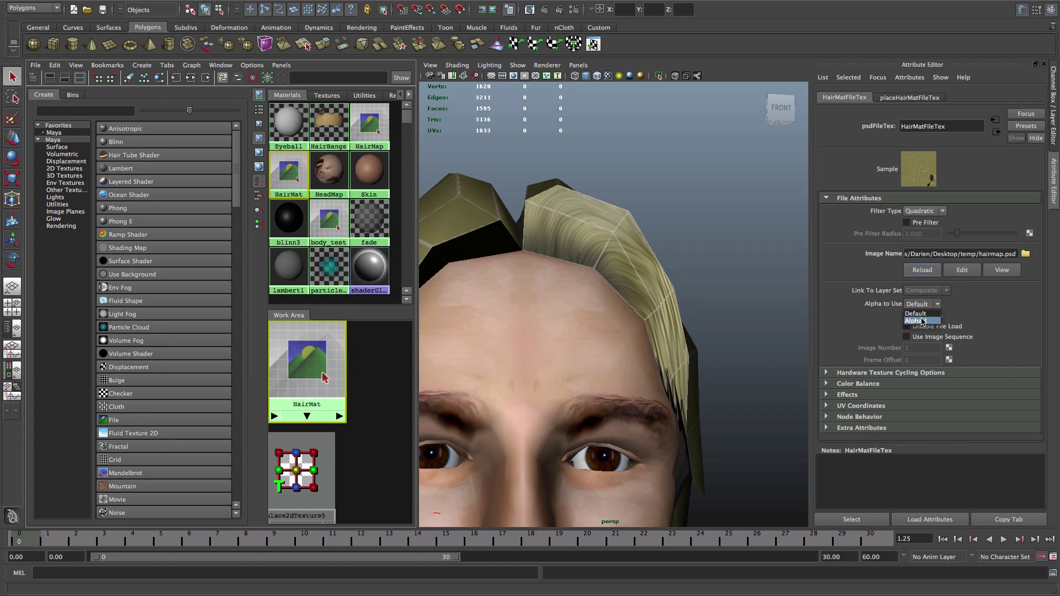
pyautogui.click(922, 321)
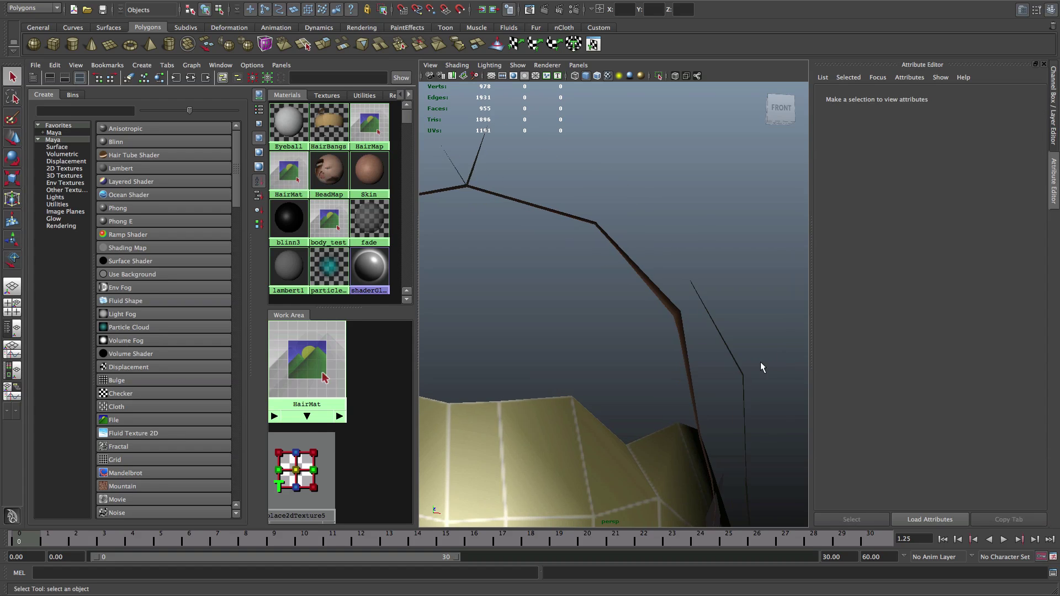
# Step: Examine the character's hairpiece and its textured front strand from the front and side of the head
pyautogui.keyDown('alt'); pyautogui.moveTo(760, 362); pyautogui.dragTo(735, 329, button='middle'); pyautogui.keyUp('alt')
pyautogui.scroll(-5, 742, 336)
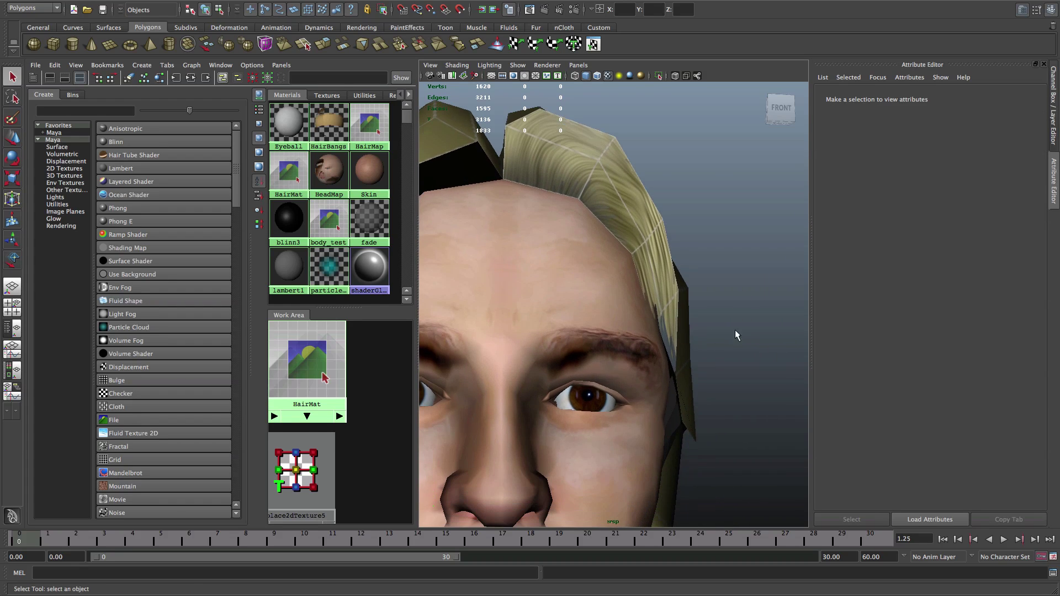
pyautogui.keyDown('alt'); pyautogui.moveTo(735, 330); pyautogui.dragTo(645, 332); pyautogui.keyUp('alt')
pyautogui.click(699, 310)
pyautogui.click(717, 338)
pyautogui.keyDown('alt'); pyautogui.moveTo(605, 274); pyautogui.dragTo(618, 328); pyautogui.keyUp('alt')
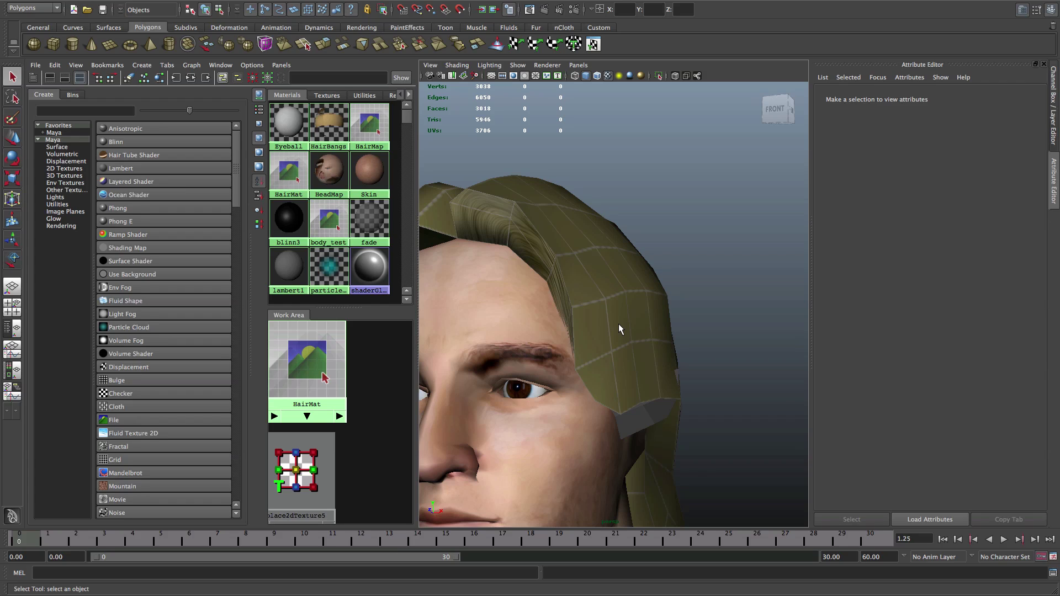
pyautogui.keyDown('alt'); pyautogui.moveTo(611, 323); pyautogui.dragTo(634, 305); pyautogui.keyUp('alt')
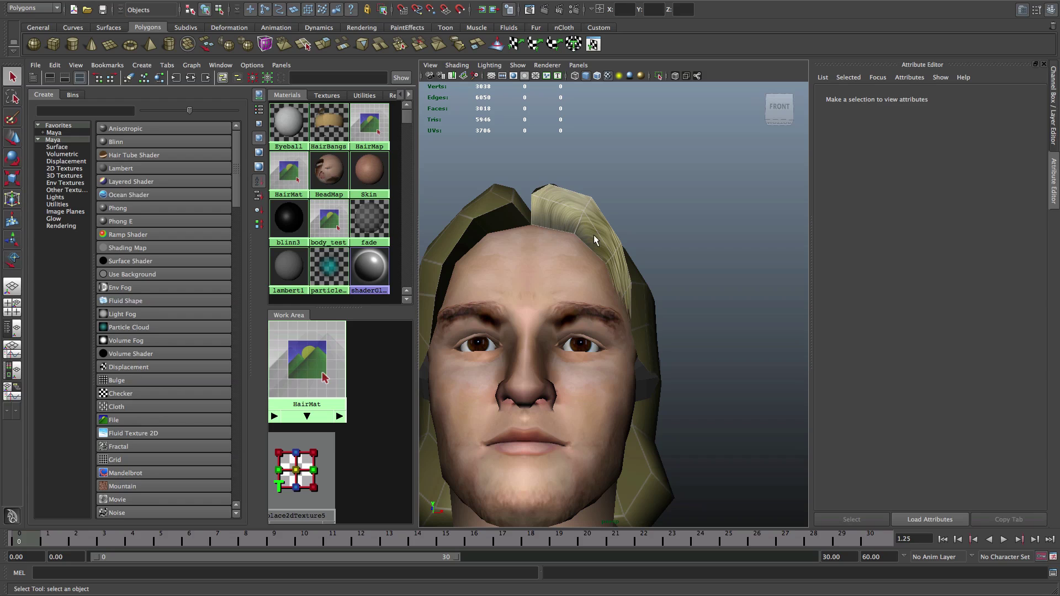
pyautogui.keyDown('alt'); pyautogui.moveTo(642, 319); pyautogui.dragTo(603, 333); pyautogui.keyUp('alt')
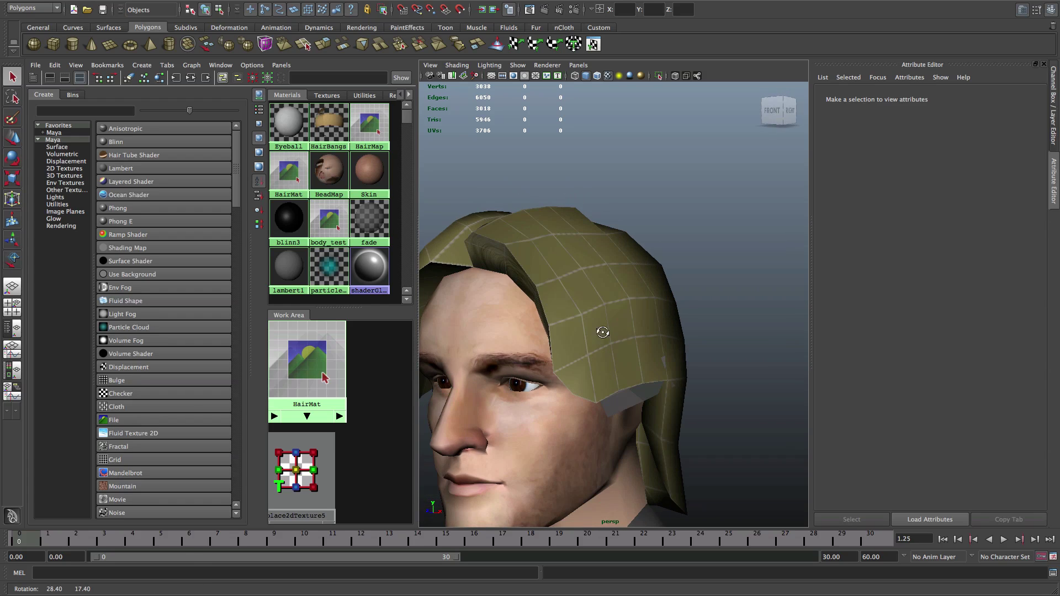
# Step: Select the finished brown hair mesh beside the character and examine how its polygon strips are laid out
pyautogui.keyDown('alt'); pyautogui.moveTo(640, 320); pyautogui.dragTo(476, 337, button='middle'); pyautogui.keyUp('alt')
pyautogui.keyDown('alt'); pyautogui.moveTo(476, 336); pyautogui.dragTo(769, 231); pyautogui.keyUp('alt')
pyautogui.click(626, 220)
pyautogui.scroll(4, 625, 197)
pyautogui.keyDown('alt'); pyautogui.moveTo(769, 230); pyautogui.dragTo(668, 233, button='middle'); pyautogui.keyUp('alt')
pyautogui.scroll(3, 667, 231)
pyautogui.click(711, 310)
pyautogui.scroll(-5, 711, 322)
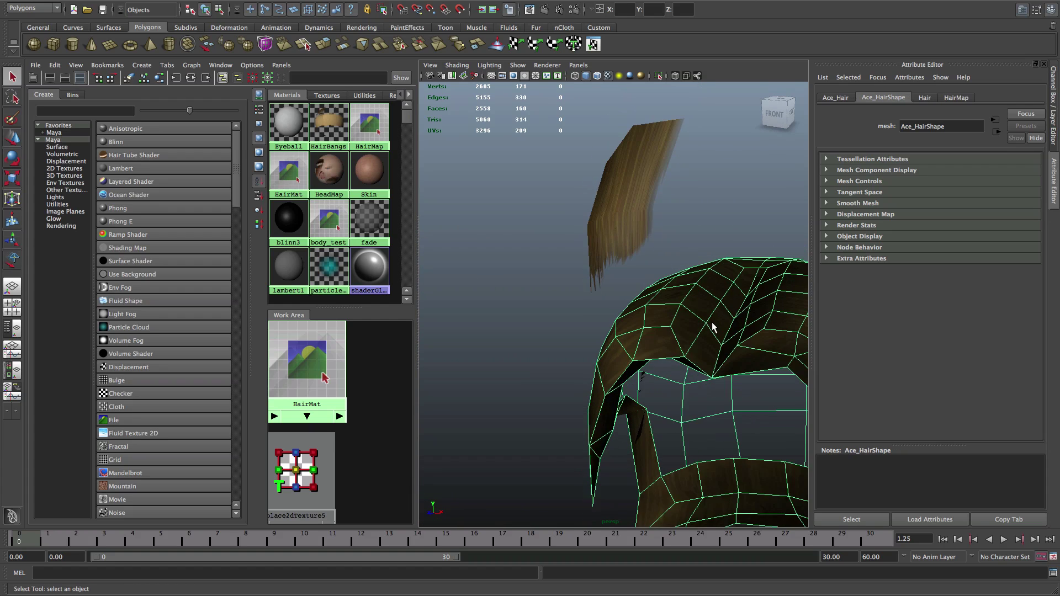
# Step: Deselect the finished hair mesh and examine the jagged transparent tips of its separate bangs and side pieces
pyautogui.keyDown('alt'); pyautogui.moveTo(713, 325); pyautogui.dragTo(559, 244); pyautogui.keyUp('alt')
pyautogui.click(591, 259)
pyautogui.scroll(5, 661, 248)
pyautogui.scroll(-6, 655, 246)
pyautogui.keyDown('alt'); pyautogui.moveTo(559, 244); pyautogui.dragTo(806, 179, button='middle'); pyautogui.keyUp('alt')
pyautogui.keyDown('alt'); pyautogui.moveTo(670, 276); pyautogui.dragTo(624, 258); pyautogui.keyUp('alt')
pyautogui.scroll(-5, 687, 308)
pyautogui.scroll(3, 656, 243)
pyautogui.scroll(3, 626, 238)
pyautogui.click(668, 285)
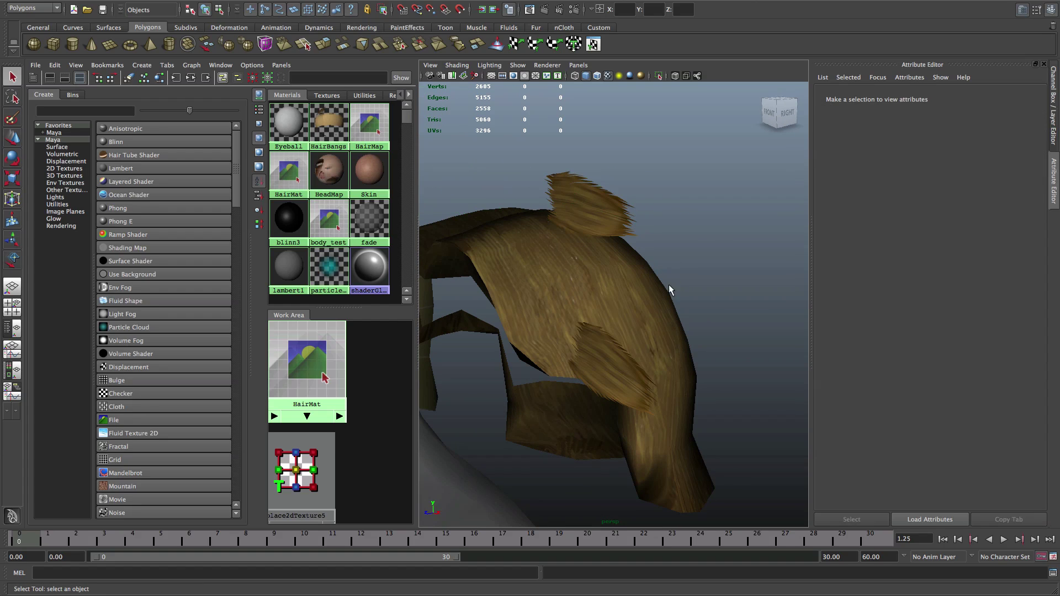
# Step: Move the separate side strand pieces sideways, away from the surface of the finished brown hair
pyautogui.click(602, 355)
pyautogui.press('w')
pyautogui.moveTo(577, 352); pyautogui.dragTo(639, 348)
pyautogui.click(698, 317)
# Step: Select the main finished hair mesh and examine its side surface and lower edge around the face
pyautogui.keyDown('alt'); pyautogui.moveTo(698, 317); pyautogui.dragTo(736, 350); pyautogui.keyUp('alt')
pyautogui.click(580, 338)
pyautogui.scroll(3, 736, 350)
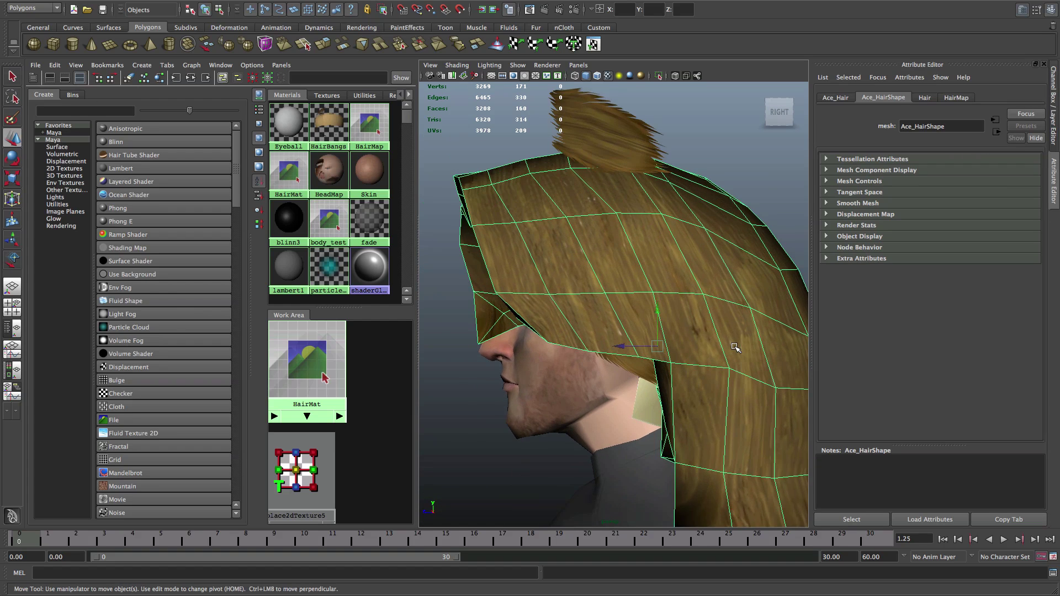
pyautogui.scroll(2, 736, 350)
pyautogui.scroll(2, 545, 349)
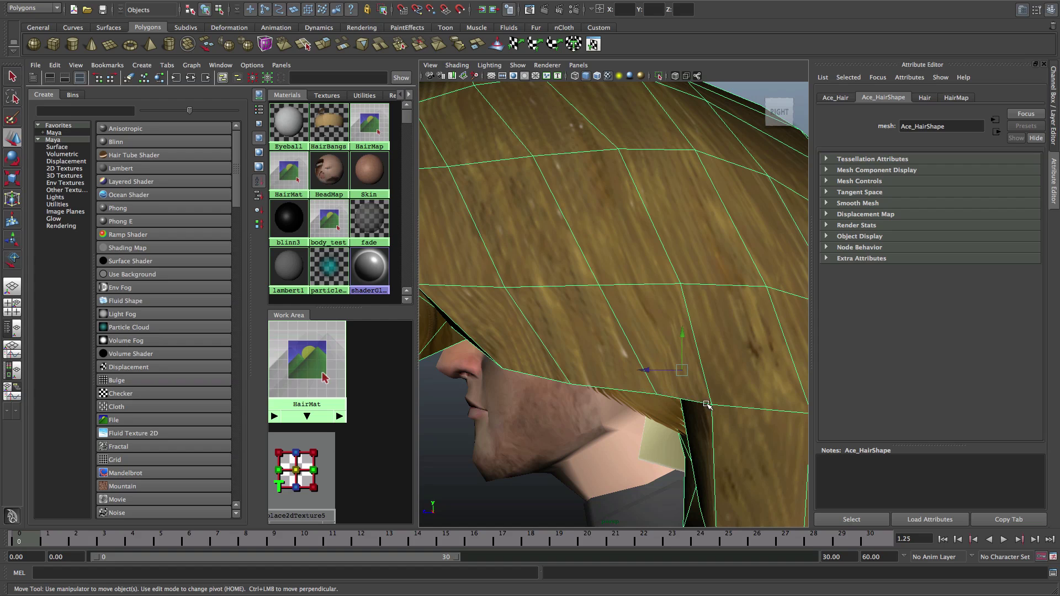
pyautogui.keyDown('alt'); pyautogui.moveTo(580, 381); pyautogui.dragTo(736, 358); pyautogui.keyUp('alt')
pyautogui.press('w')
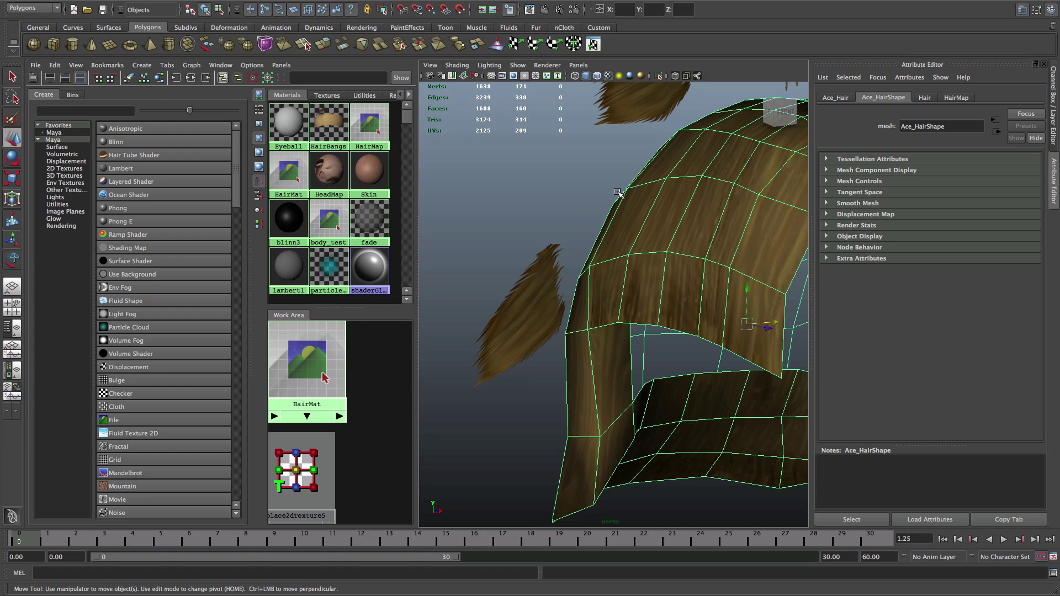
# Step: Select the separate bangs and sideburns mesh above the finished hair and examine its pieces from the front
pyautogui.click(641, 109)
pyautogui.keyDown('alt'); pyautogui.moveTo(641, 109); pyautogui.dragTo(623, 247); pyautogui.keyUp('alt')
pyautogui.scroll(-5, 580, 199)
pyautogui.scroll(5, 576, 266)
pyautogui.scroll(-6, 618, 250)
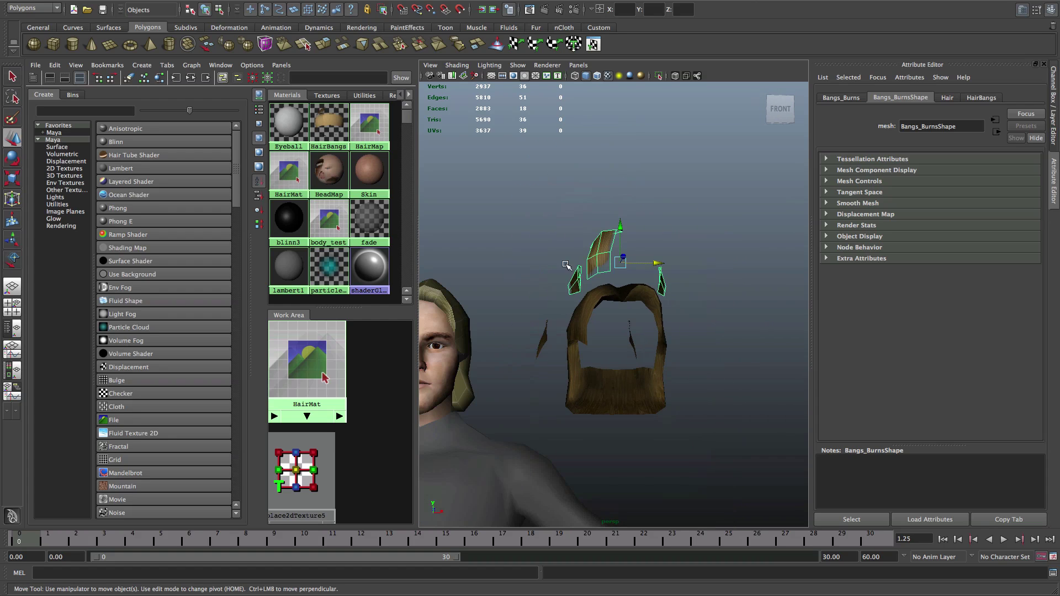
pyautogui.keyDown('alt'); pyautogui.moveTo(567, 265); pyautogui.dragTo(749, 232, button='middle'); pyautogui.keyUp('alt')
pyautogui.click(663, 263)
# Step: Compare the character's own hairpiece with the finished brown hair and its separate strand pieces beside the head
pyautogui.keyDown('alt'); pyautogui.moveTo(663, 263); pyautogui.dragTo(703, 265); pyautogui.keyUp('alt')
pyautogui.scroll(5, 705, 269)
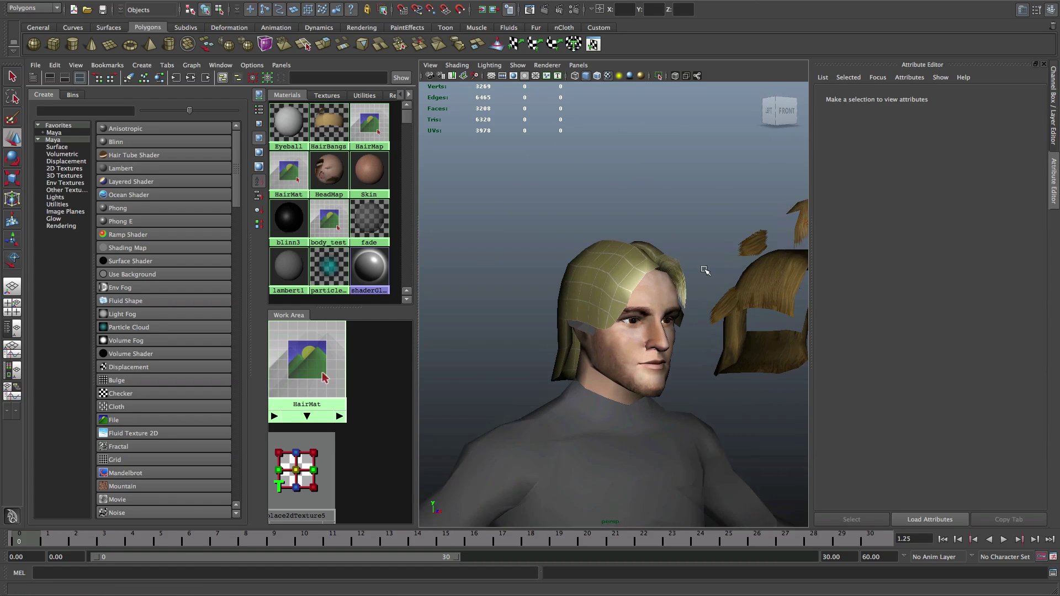
pyautogui.keyDown('alt'); pyautogui.moveTo(687, 280); pyautogui.dragTo(615, 260, button='middle'); pyautogui.keyUp('alt')
pyautogui.keyDown('alt'); pyautogui.moveTo(615, 259); pyautogui.dragTo(598, 259); pyautogui.keyUp('alt')
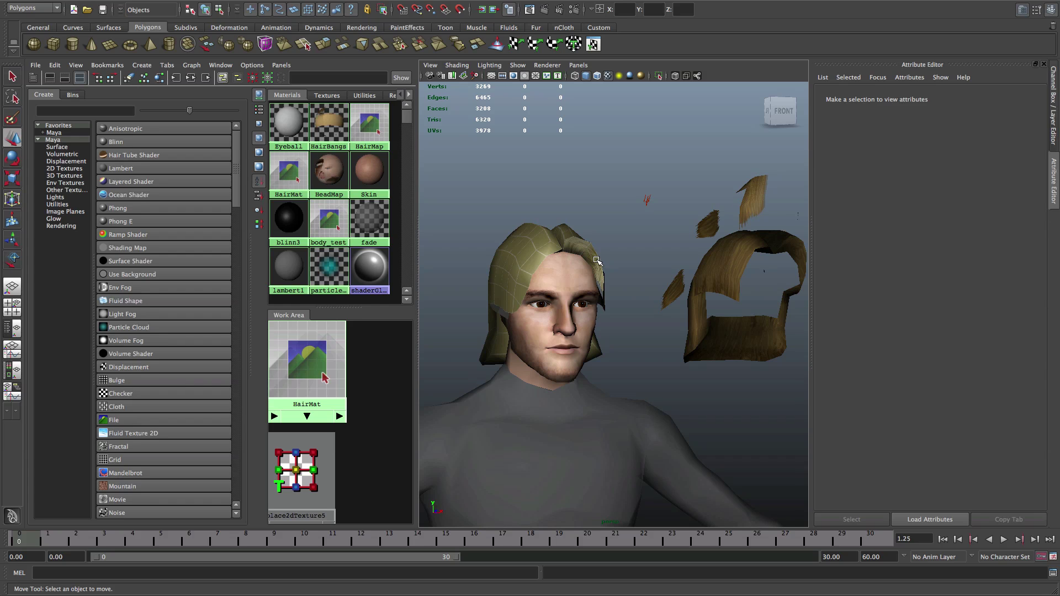
pyautogui.scroll(-3, 596, 265)
pyautogui.moveTo(596, 276)
pyautogui.keyDown('alt'); pyautogui.mouseDown()
pyautogui.moveTo(664, 286)
pyautogui.moveTo(597, 290)
pyautogui.mouseUp(); pyautogui.keyUp('alt')
pyautogui.scroll(4, 596, 290)
pyautogui.scroll(4, 596, 290)
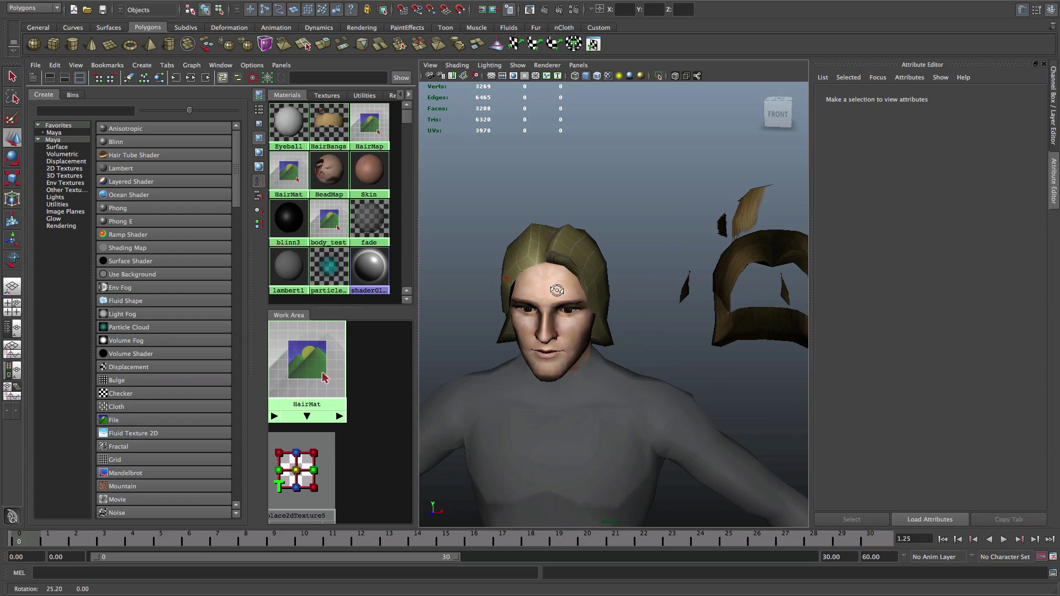